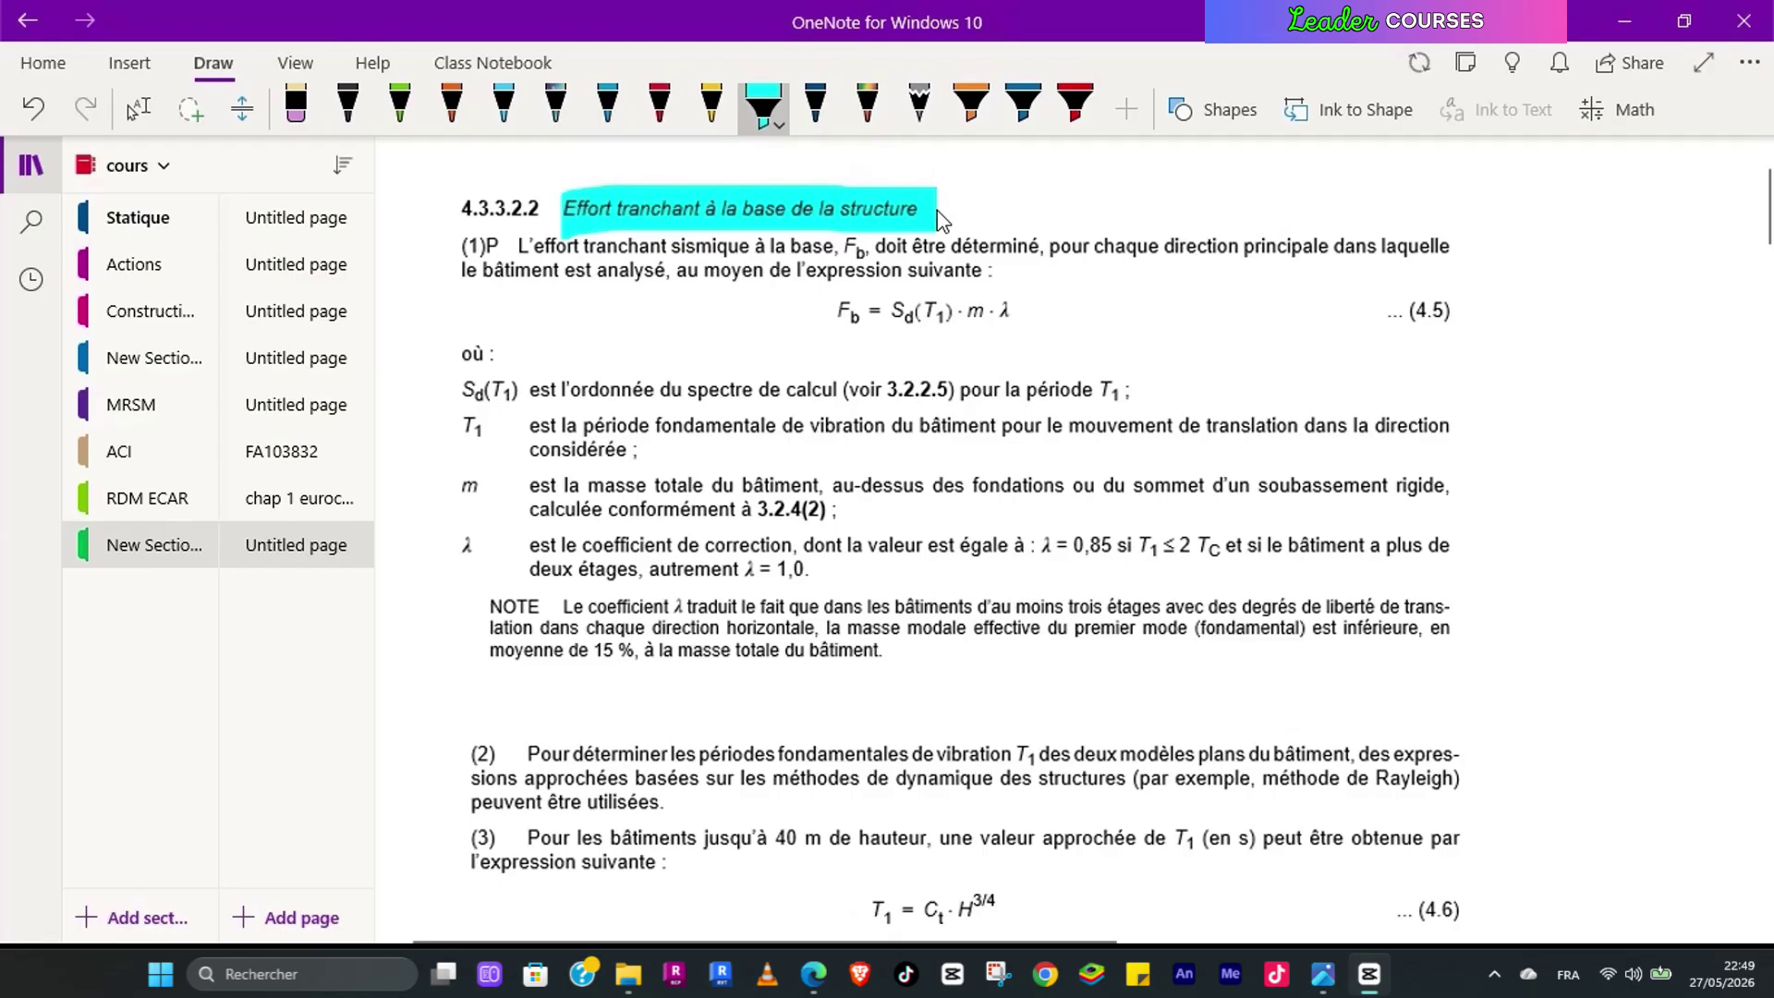
Step: Highlight in cyan the symbol F_b, the expression S_d(T1)·m·λ, and the key phrases defining S_d(T1)
{"action": "left_click_drag", "start_coordinate": [839, 237], "coordinate": [867, 263]}
{"action": "left_click_drag", "start_coordinate": [887, 315], "coordinate": [1017, 326]}
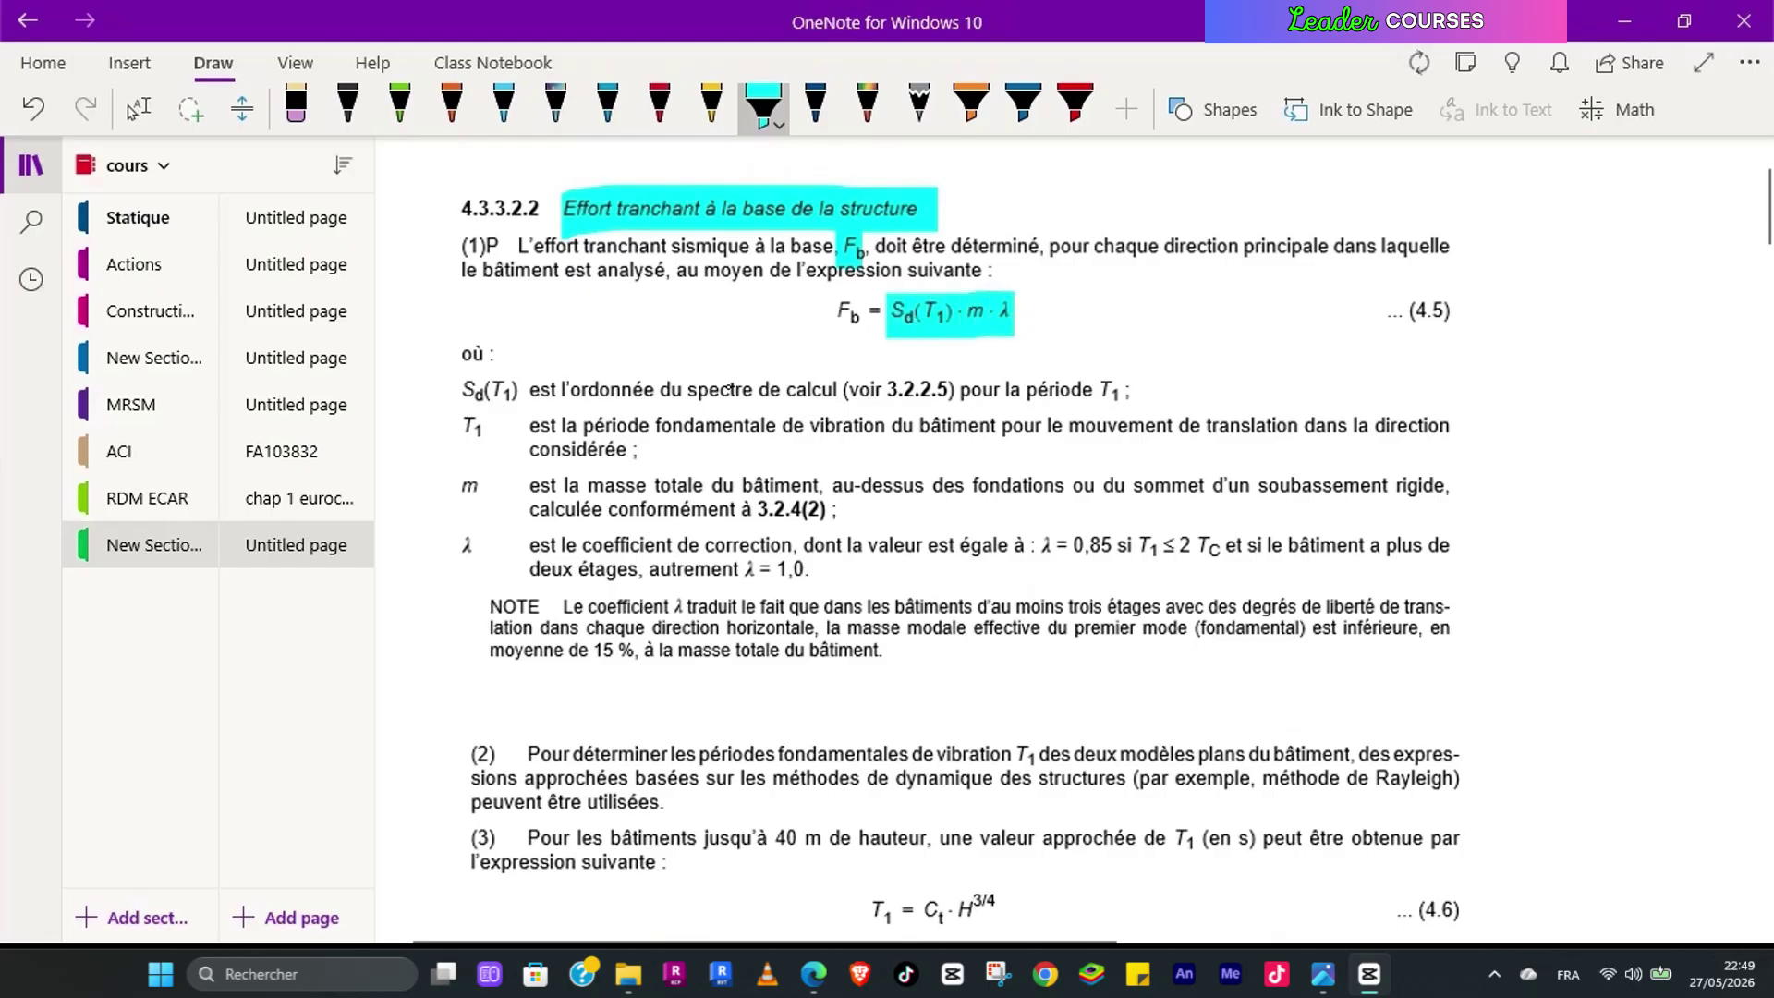
{"action": "left_click_drag", "start_coordinate": [529, 395], "coordinate": [855, 395]}
{"action": "left_click_drag", "start_coordinate": [983, 394], "coordinate": [1127, 393]}
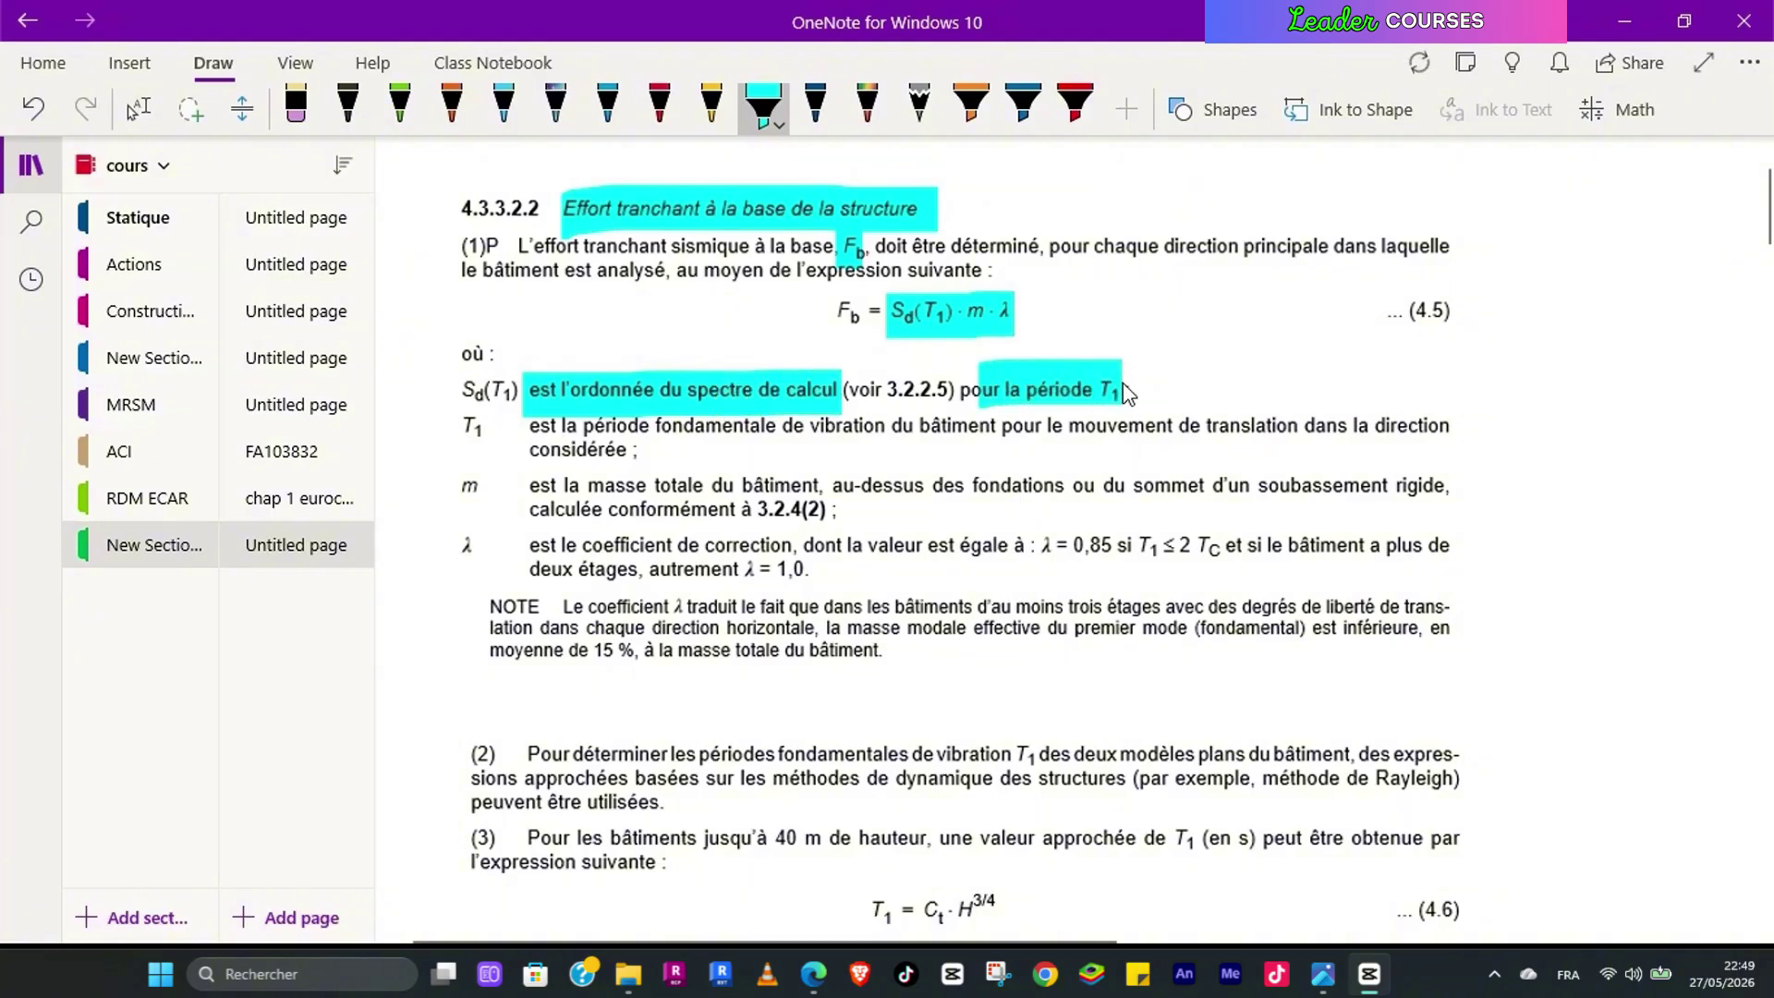
Step: Highlight in cyan the two-line definition of T1 and formula 4.6, T1 = Ct·H^3/4
{"action": "left_click_drag", "start_coordinate": [528, 433], "coordinate": [1423, 433]}
{"action": "left_click_drag", "start_coordinate": [528, 450], "coordinate": [629, 451]}
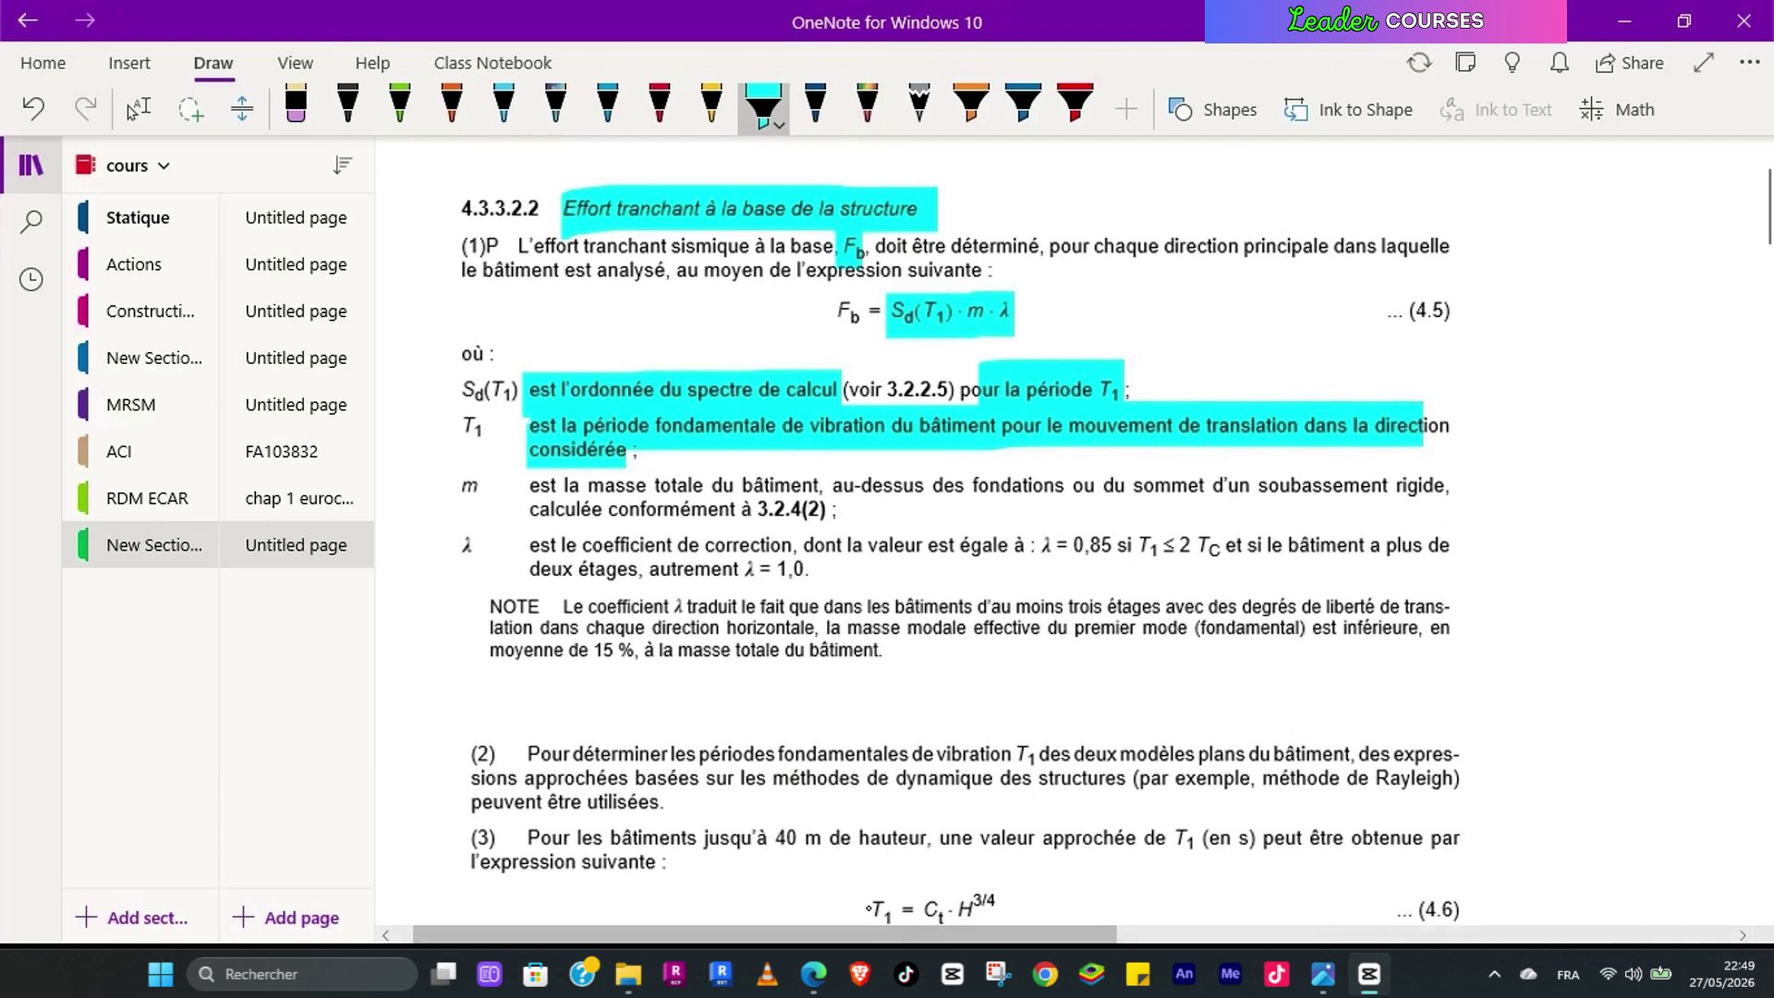
{"action": "left_click_drag", "start_coordinate": [862, 903], "coordinate": [958, 904]}
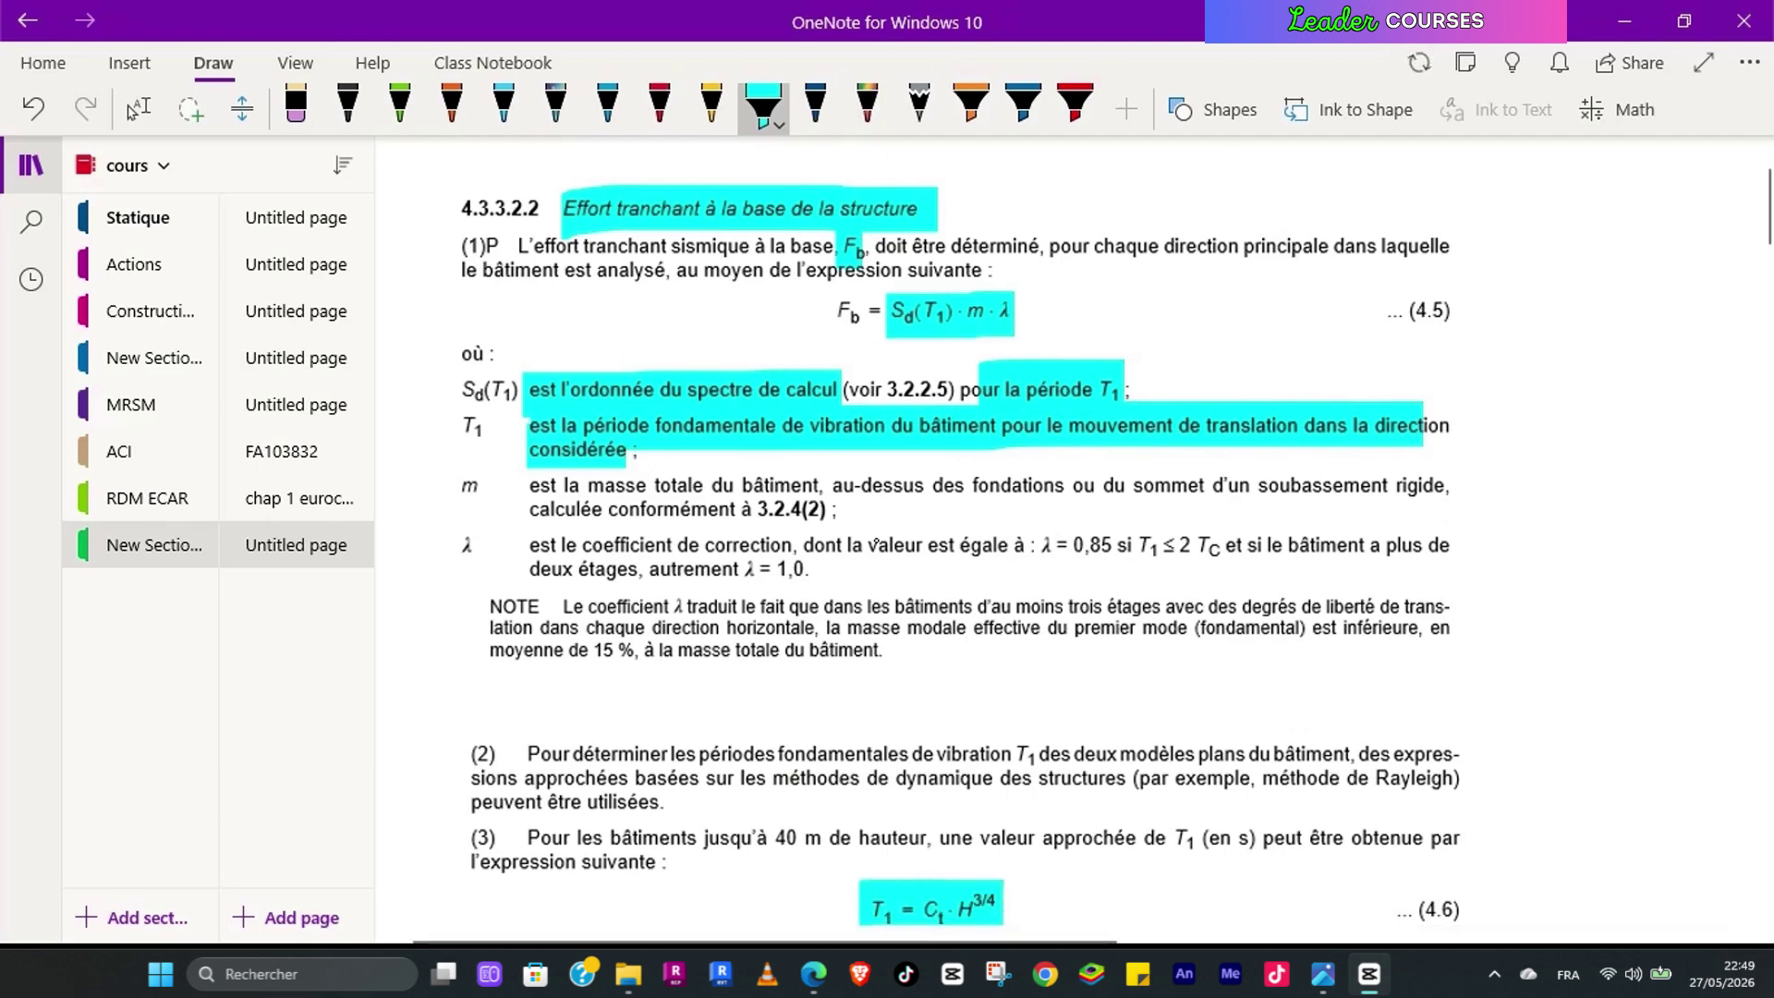
Step: Highlight in orange the definition of m, from "masse totale du bâtiment" through the reference to 3.2.4(2)
{"action": "left_click", "coordinate": [968, 109]}
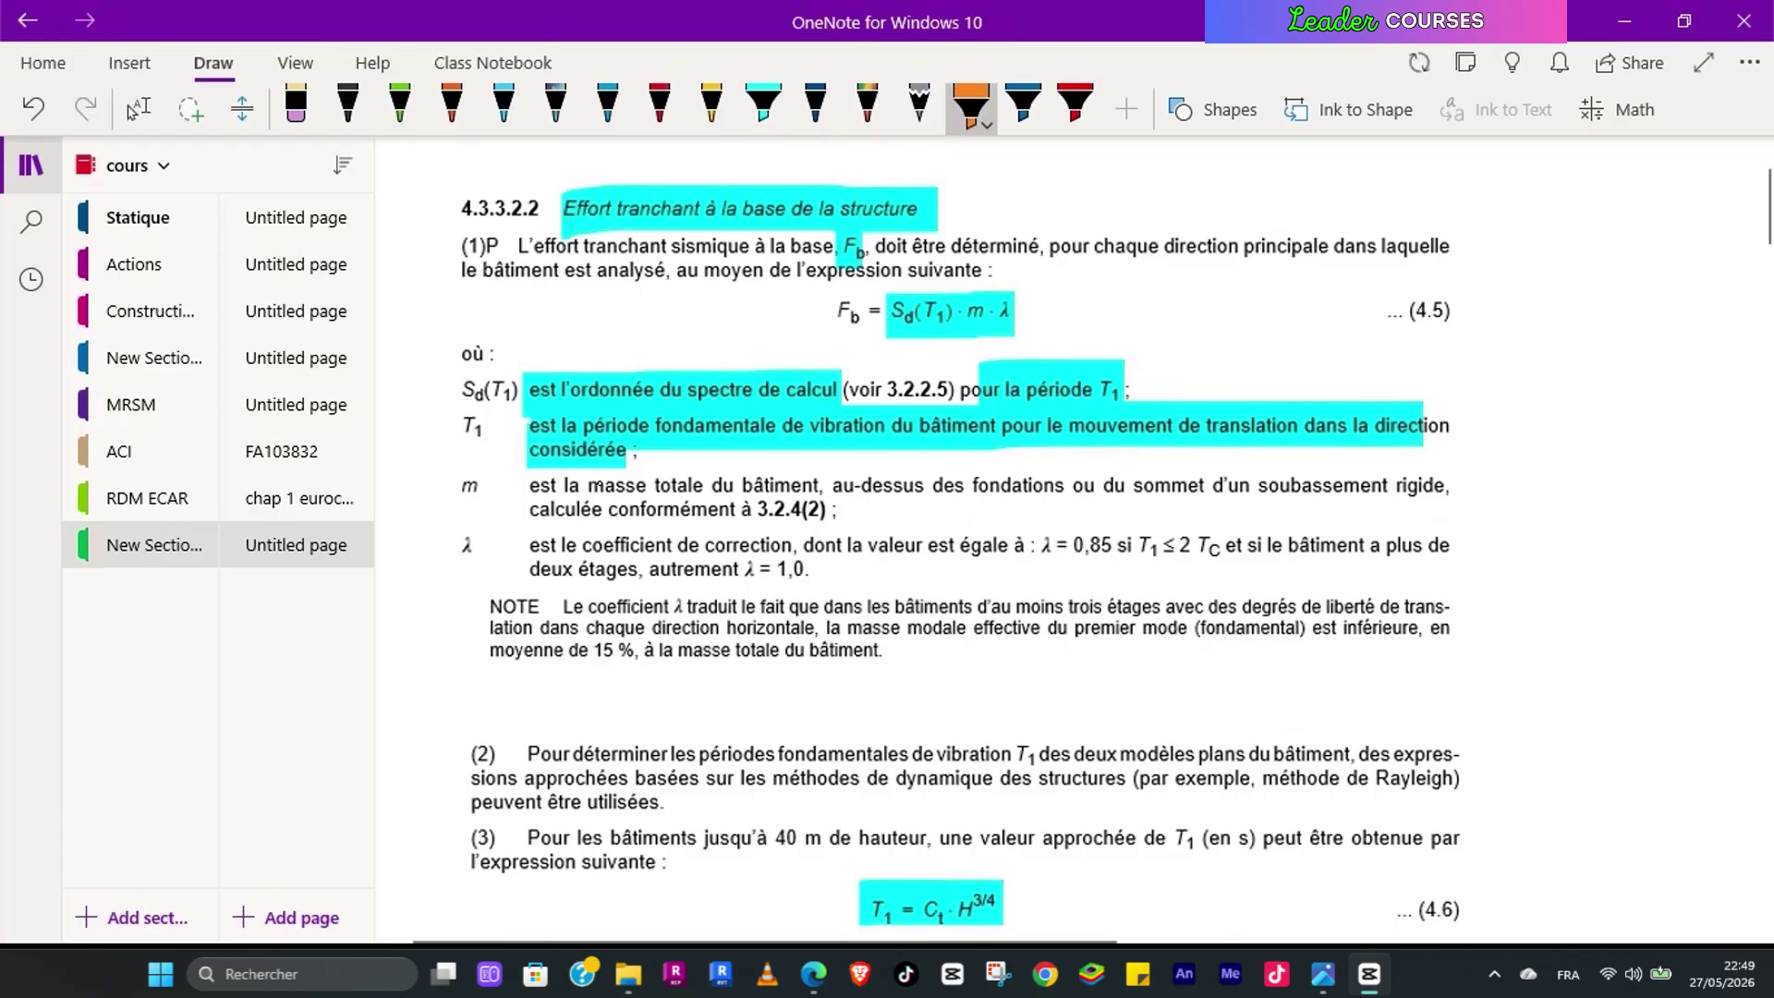
{"action": "left_click_drag", "start_coordinate": [596, 487], "coordinate": [1391, 499]}
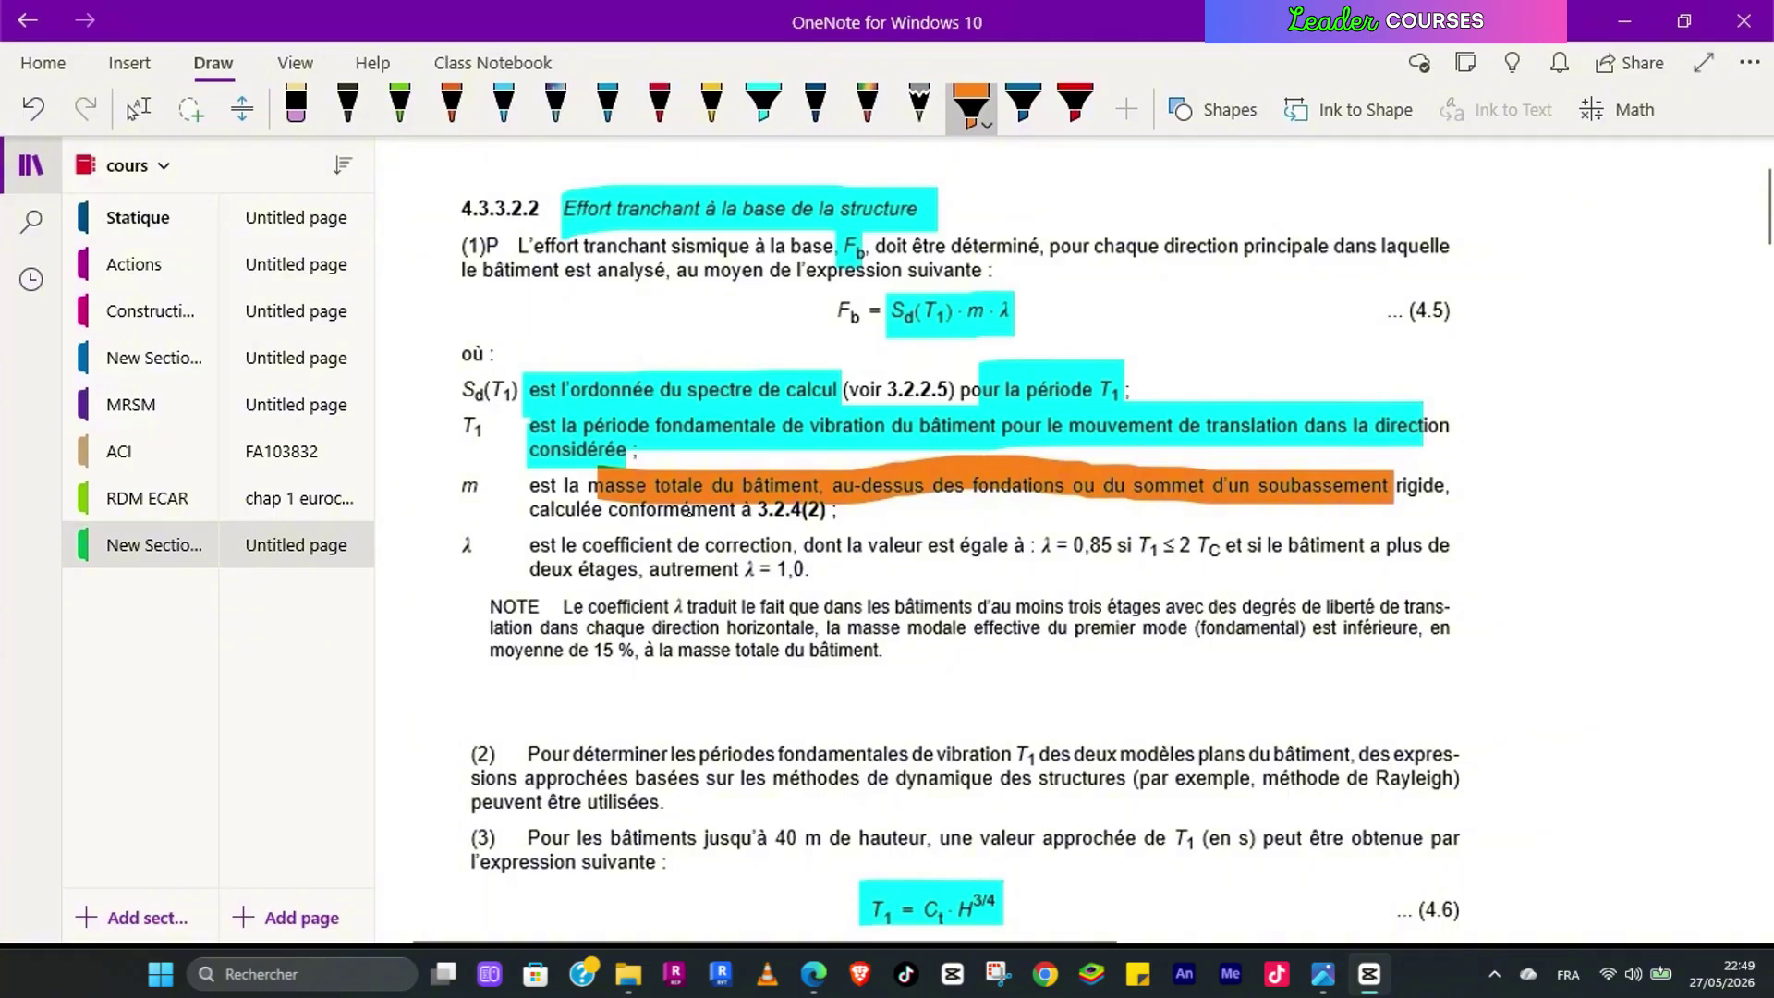
{"action": "left_click_drag", "start_coordinate": [551, 512], "coordinate": [811, 518]}
Step: Sketch in red, beside the definitions, a vertical stick model with a hatched fixed base and five lumped masses
{"action": "left_click", "coordinate": [660, 104]}
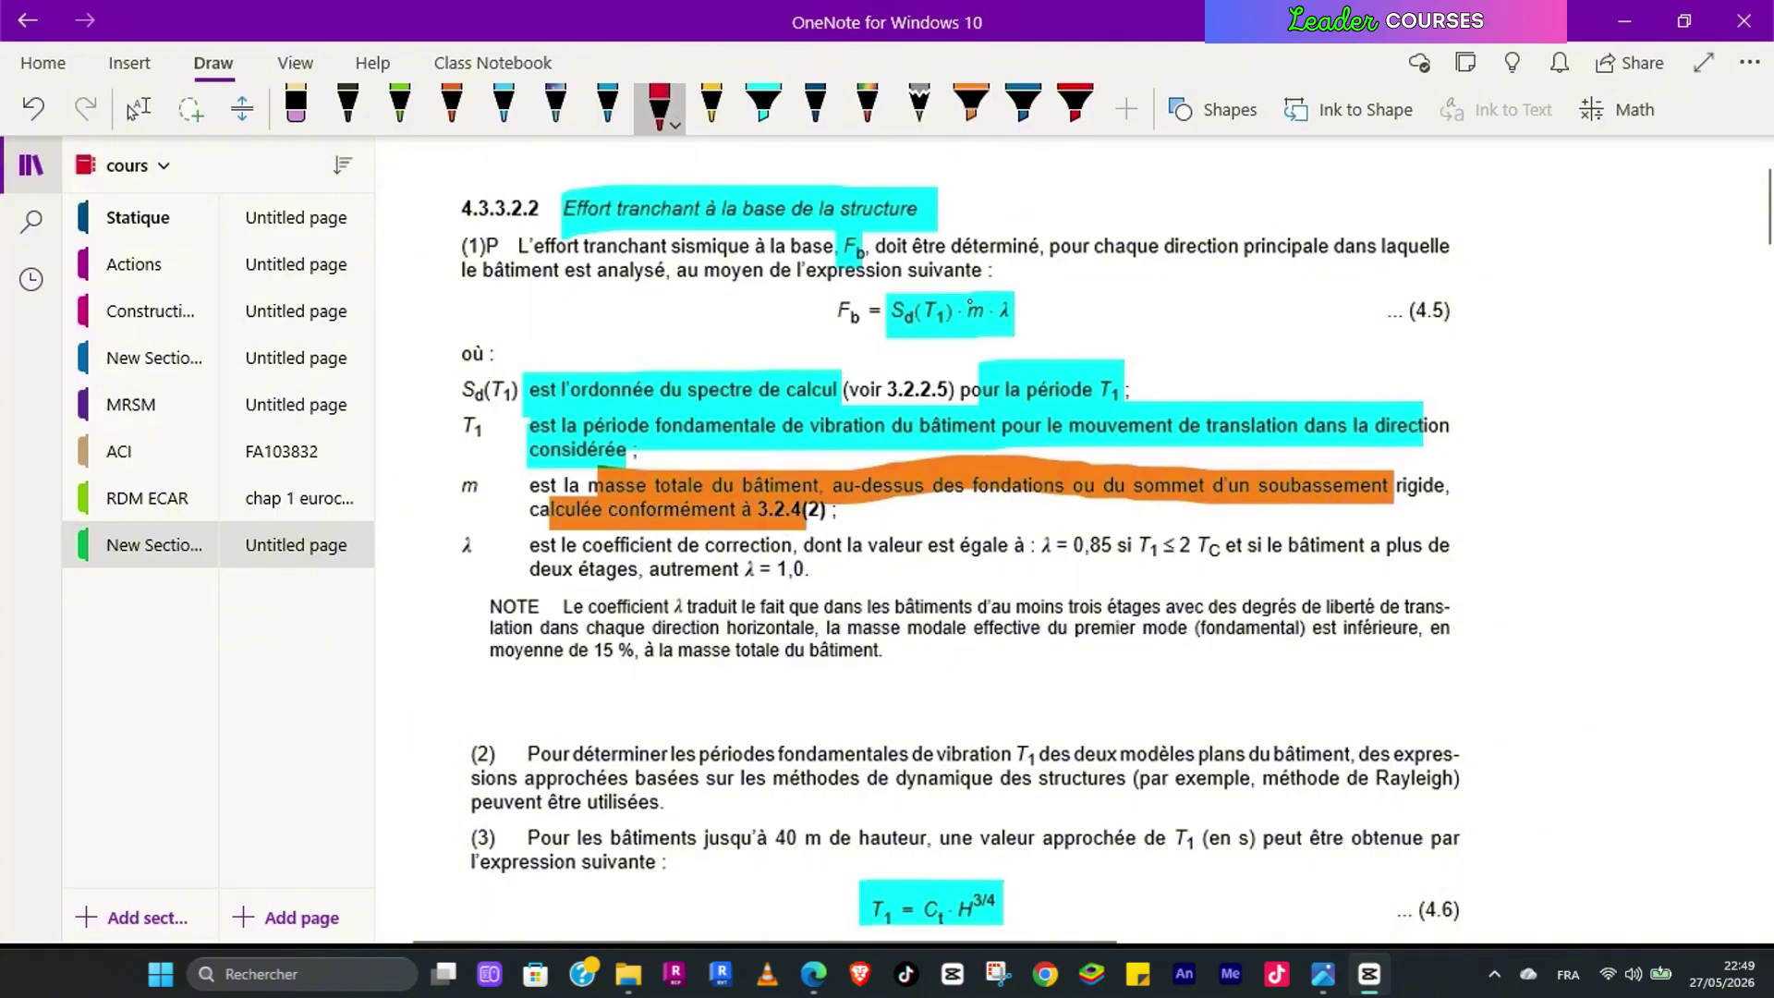
{"action": "mouse_move", "coordinate": [1513, 543]}
{"action": "left_mouse_down"}
{"action": "mouse_move", "coordinate": [1590, 542]}
{"action": "mouse_move", "coordinate": [1568, 596]}
{"action": "mouse_move", "coordinate": [1515, 577]}
{"action": "left_mouse_up"}
{"action": "mouse_move", "coordinate": [1505, 536]}
{"action": "left_mouse_down"}
{"action": "mouse_move", "coordinate": [1496, 573]}
{"action": "mouse_move", "coordinate": [1562, 373]}
{"action": "mouse_move", "coordinate": [1564, 298]}
{"action": "left_mouse_up"}
{"action": "mouse_move", "coordinate": [1568, 490]}
{"action": "left_mouse_down"}
{"action": "mouse_move", "coordinate": [1552, 379]}
{"action": "mouse_move", "coordinate": [1567, 378]}
{"action": "left_mouse_up"}
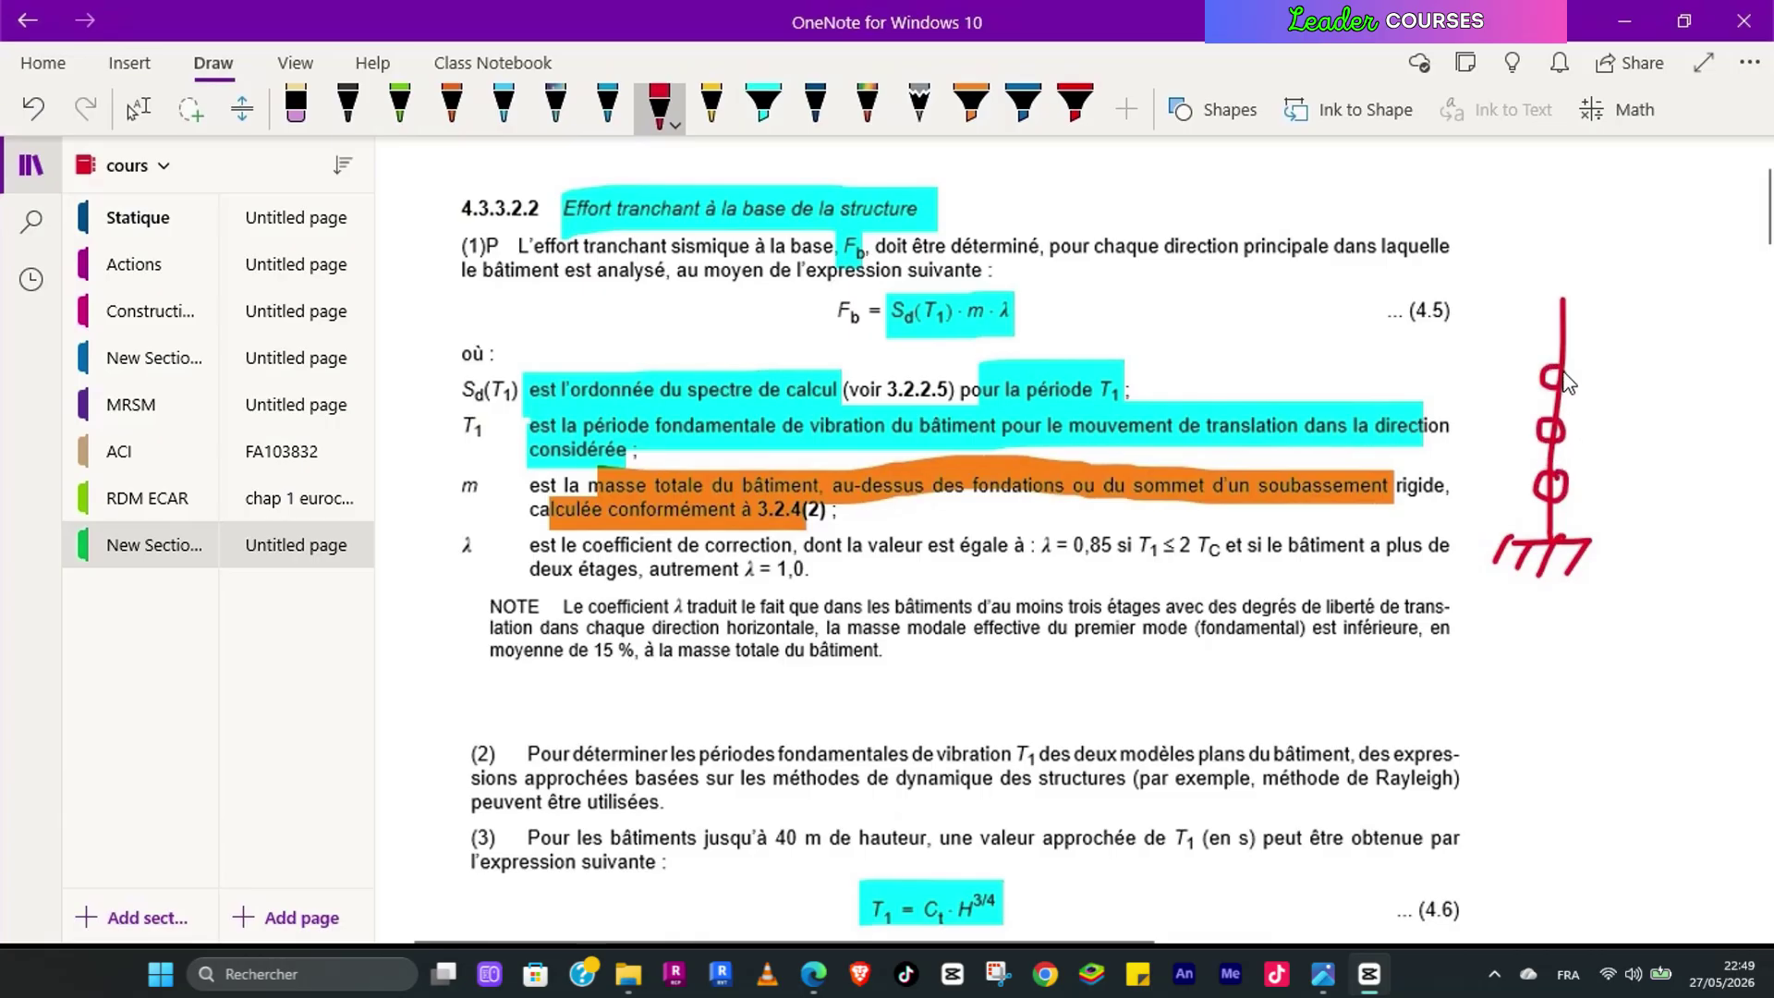
{"action": "mouse_move", "coordinate": [1562, 316]}
{"action": "left_mouse_down"}
{"action": "mouse_move", "coordinate": [1557, 343]}
{"action": "mouse_move", "coordinate": [1551, 286]}
{"action": "mouse_move", "coordinate": [1564, 294]}
{"action": "left_mouse_up"}
Step: Draw a light blue height dimension line beside the stick model and label it H
{"action": "left_click", "coordinate": [504, 106]}
{"action": "mouse_move", "coordinate": [1621, 293]}
{"action": "left_mouse_down"}
{"action": "mouse_move", "coordinate": [1615, 536]}
{"action": "mouse_move", "coordinate": [1626, 523]}
{"action": "left_mouse_up"}
{"action": "left_click_drag", "start_coordinate": [1606, 296], "coordinate": [1641, 274]}
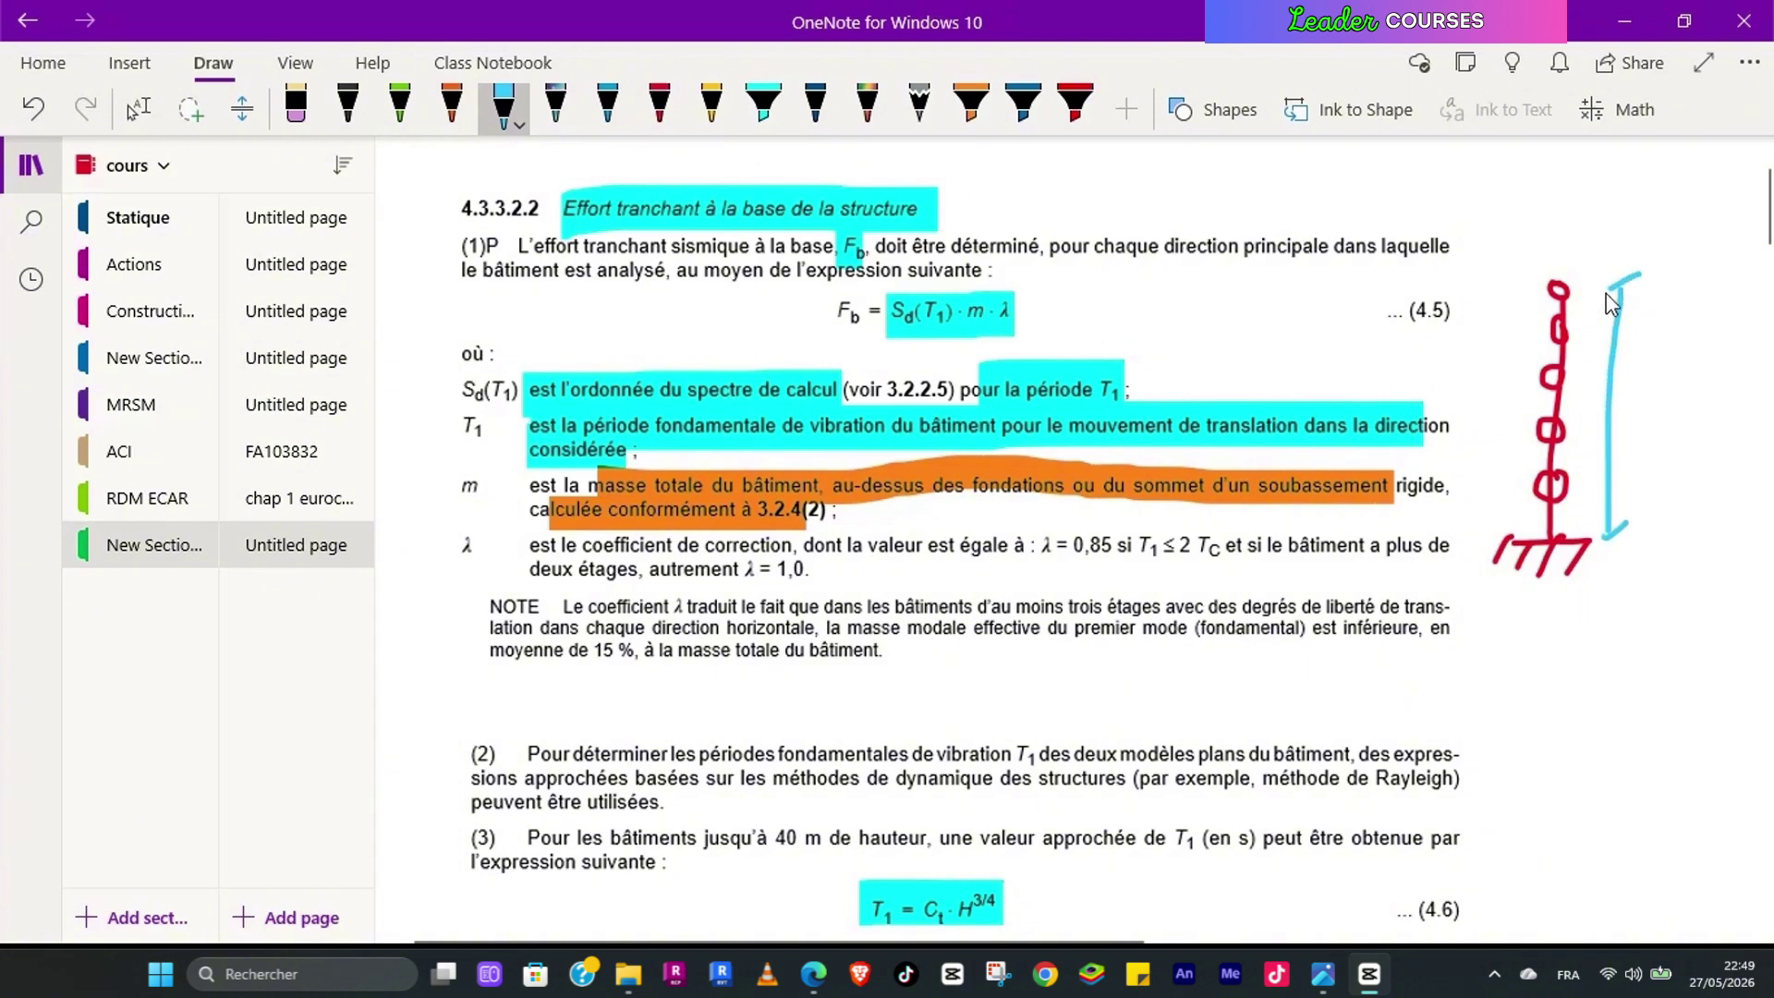
{"action": "mouse_move", "coordinate": [1640, 350]}
{"action": "left_mouse_down"}
{"action": "mouse_move", "coordinate": [1638, 397]}
{"action": "mouse_move", "coordinate": [1659, 370]}
{"action": "left_mouse_up"}
Step: Sketch a light blue excavation profile below the stick model and a red rectangular building standing in it
{"action": "mouse_move", "coordinate": [1513, 761]}
{"action": "left_mouse_down"}
{"action": "mouse_move", "coordinate": [1561, 826]}
{"action": "mouse_move", "coordinate": [1602, 813]}
{"action": "mouse_move", "coordinate": [1598, 740]}
{"action": "mouse_move", "coordinate": [1646, 728]}
{"action": "left_mouse_up"}
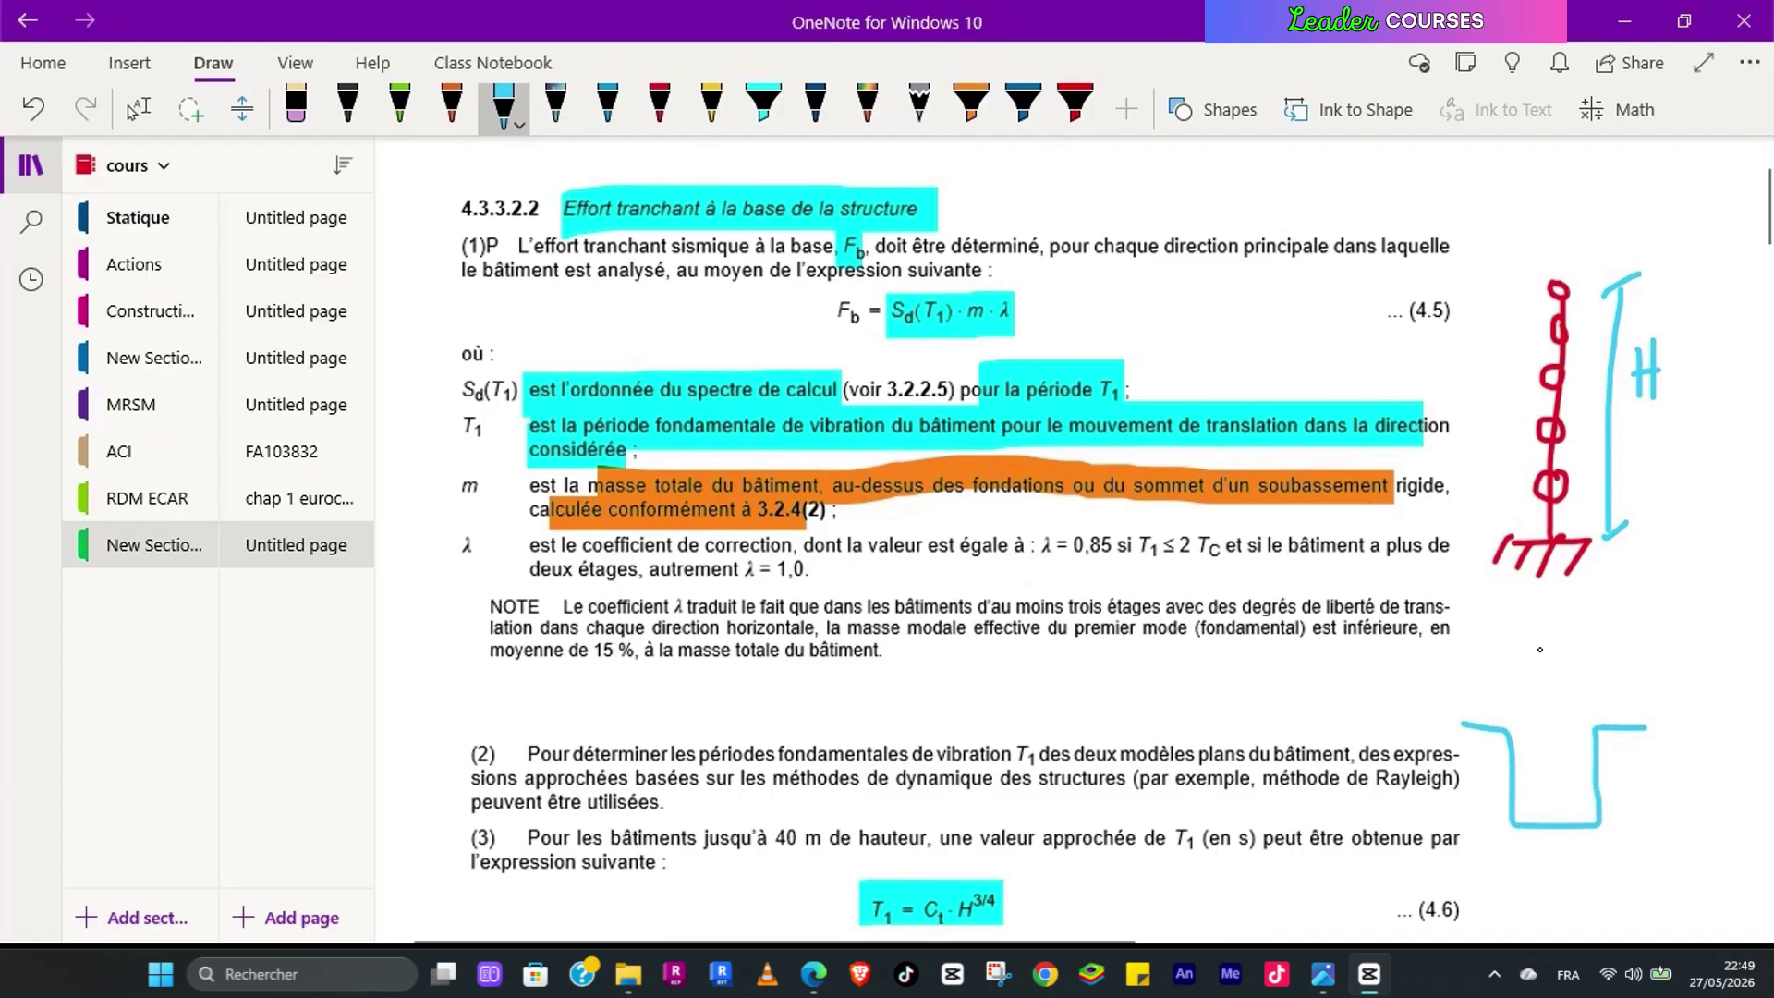
{"action": "left_click", "coordinate": [660, 106]}
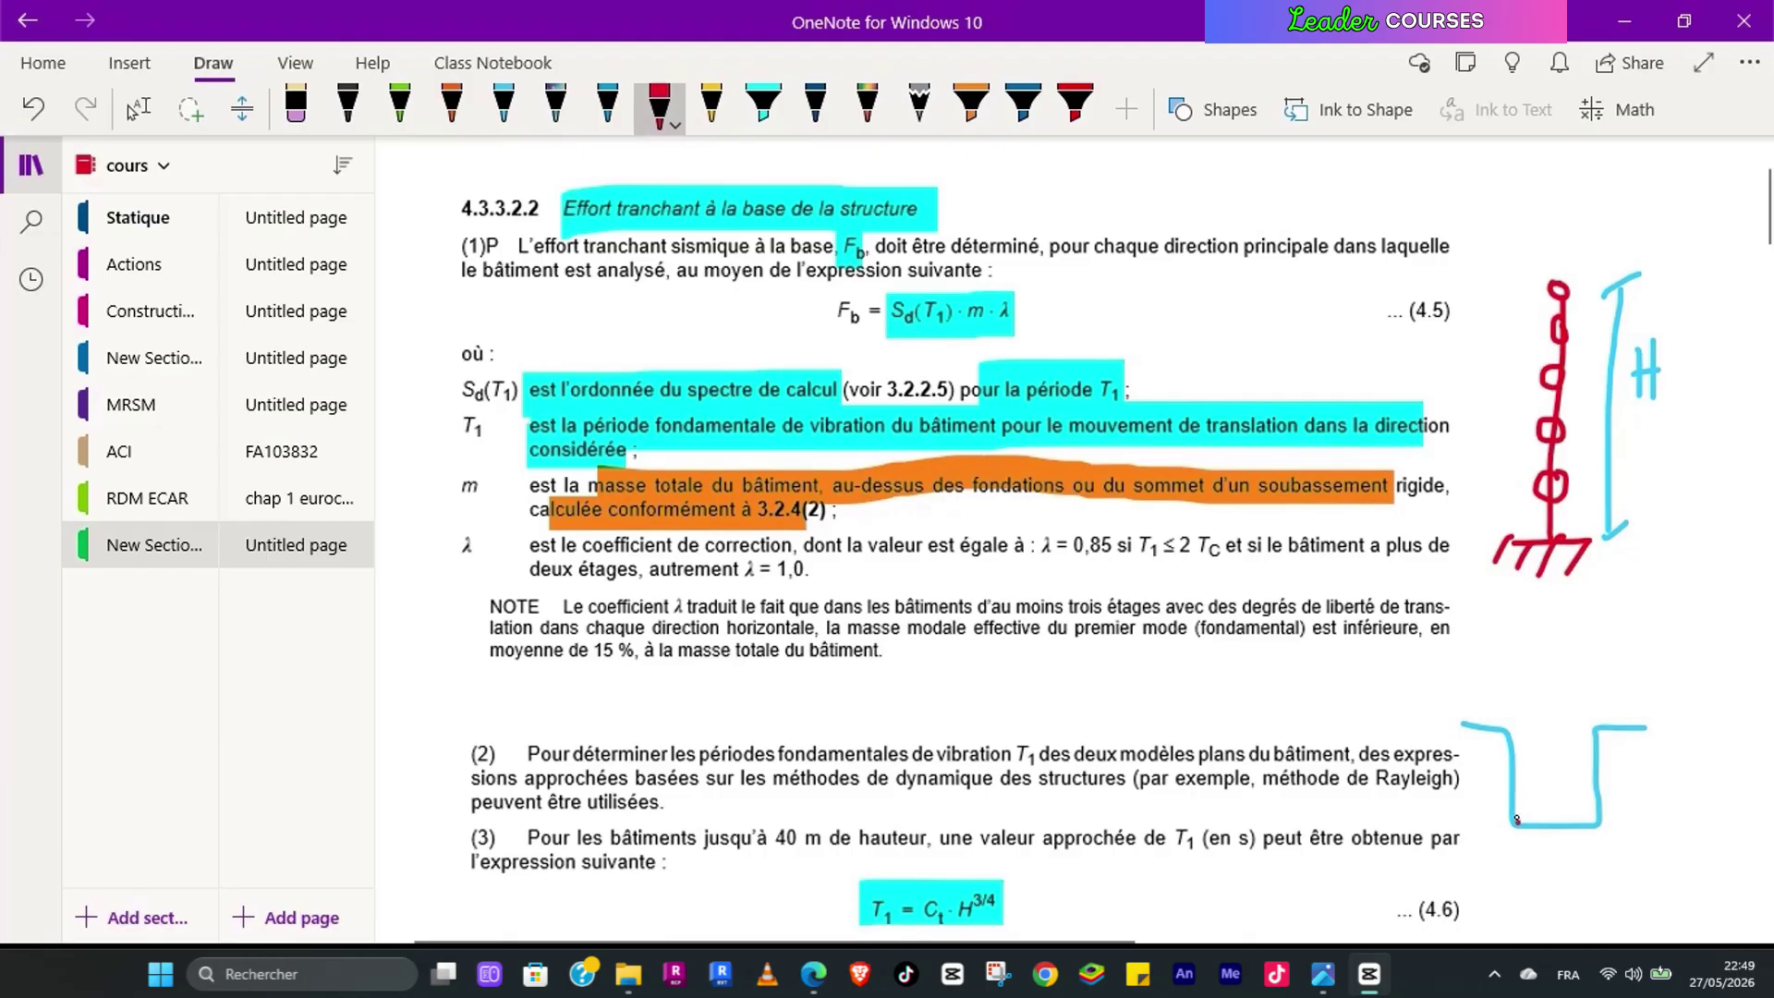
{"action": "mouse_move", "coordinate": [1517, 818]}
{"action": "left_mouse_down"}
{"action": "mouse_move", "coordinate": [1514, 630]}
{"action": "mouse_move", "coordinate": [1576, 588]}
{"action": "mouse_move", "coordinate": [1603, 830]}
{"action": "mouse_move", "coordinate": [1533, 827]}
{"action": "left_mouse_up"}
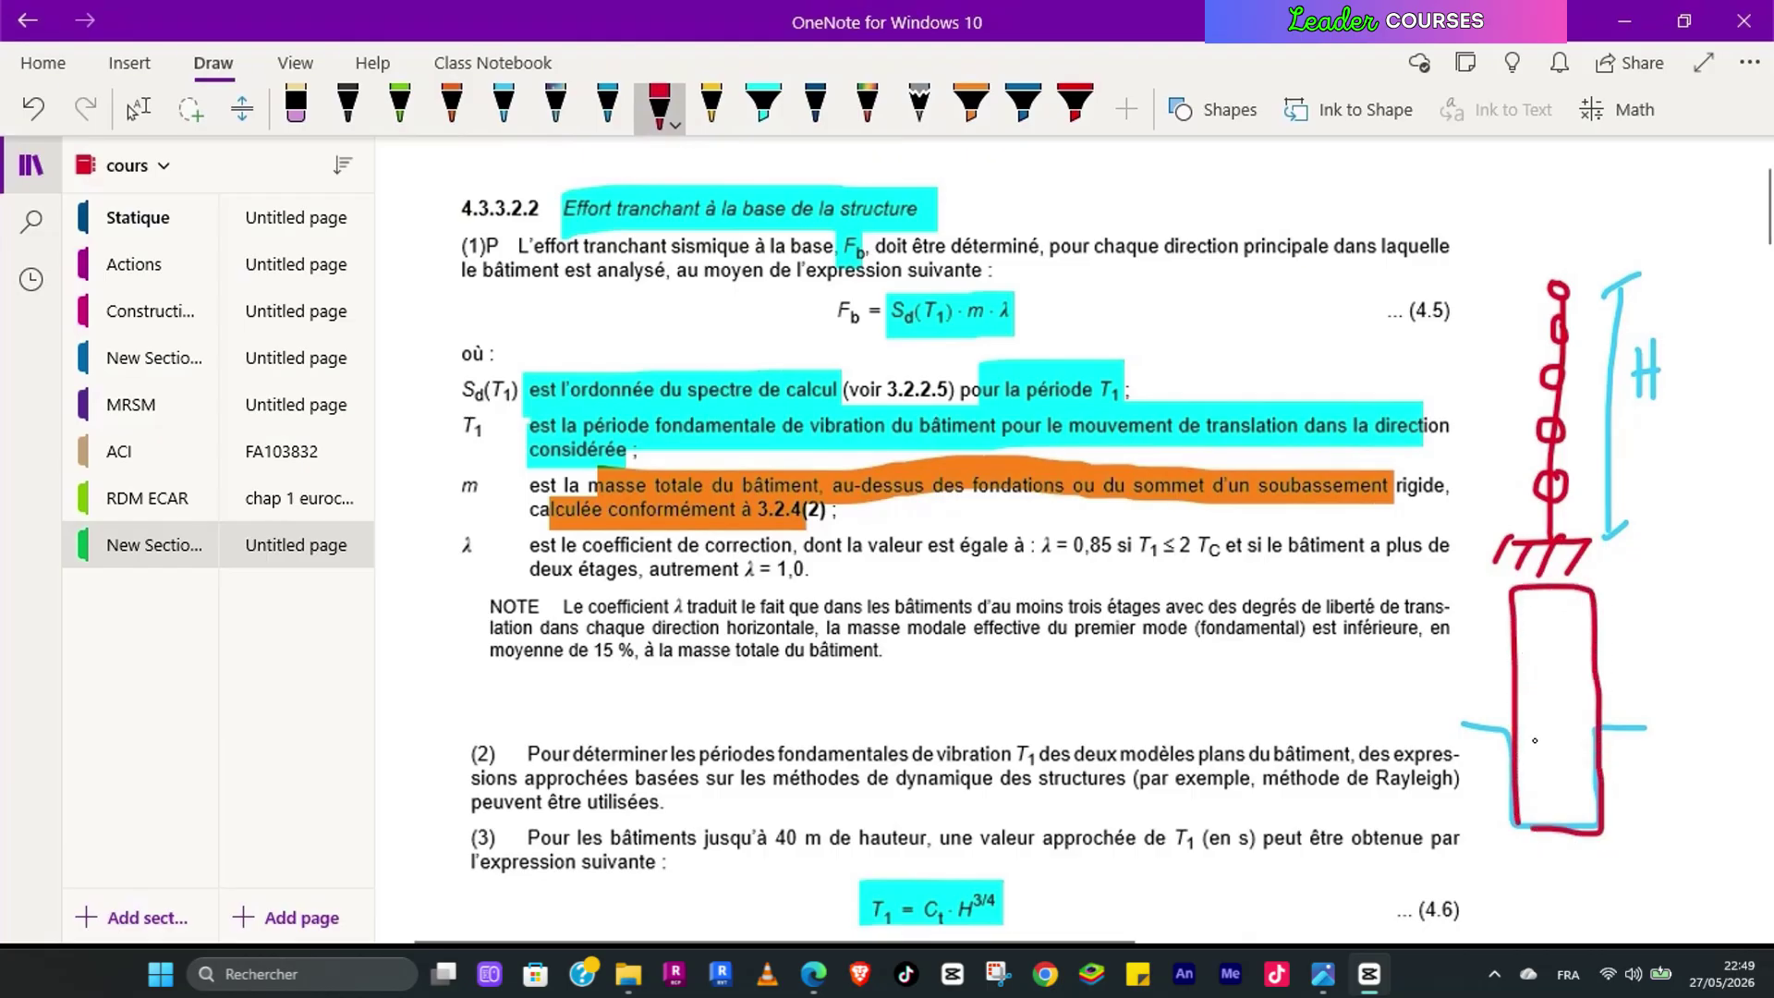
Step: Draw red support hatching beside the building at ground and foundation level, and fill its buried part in dark blue
{"action": "mouse_move", "coordinate": [1631, 735]}
{"action": "left_mouse_down"}
{"action": "mouse_move", "coordinate": [1677, 737]}
{"action": "mouse_move", "coordinate": [1672, 759]}
{"action": "mouse_move", "coordinate": [1632, 759]}
{"action": "left_mouse_up"}
{"action": "mouse_move", "coordinate": [1633, 823]}
{"action": "left_mouse_down"}
{"action": "mouse_move", "coordinate": [1684, 824]}
{"action": "mouse_move", "coordinate": [1663, 854]}
{"action": "mouse_move", "coordinate": [1634, 859]}
{"action": "mouse_move", "coordinate": [1633, 844]}
{"action": "mouse_move", "coordinate": [1624, 860]}
{"action": "left_mouse_up"}
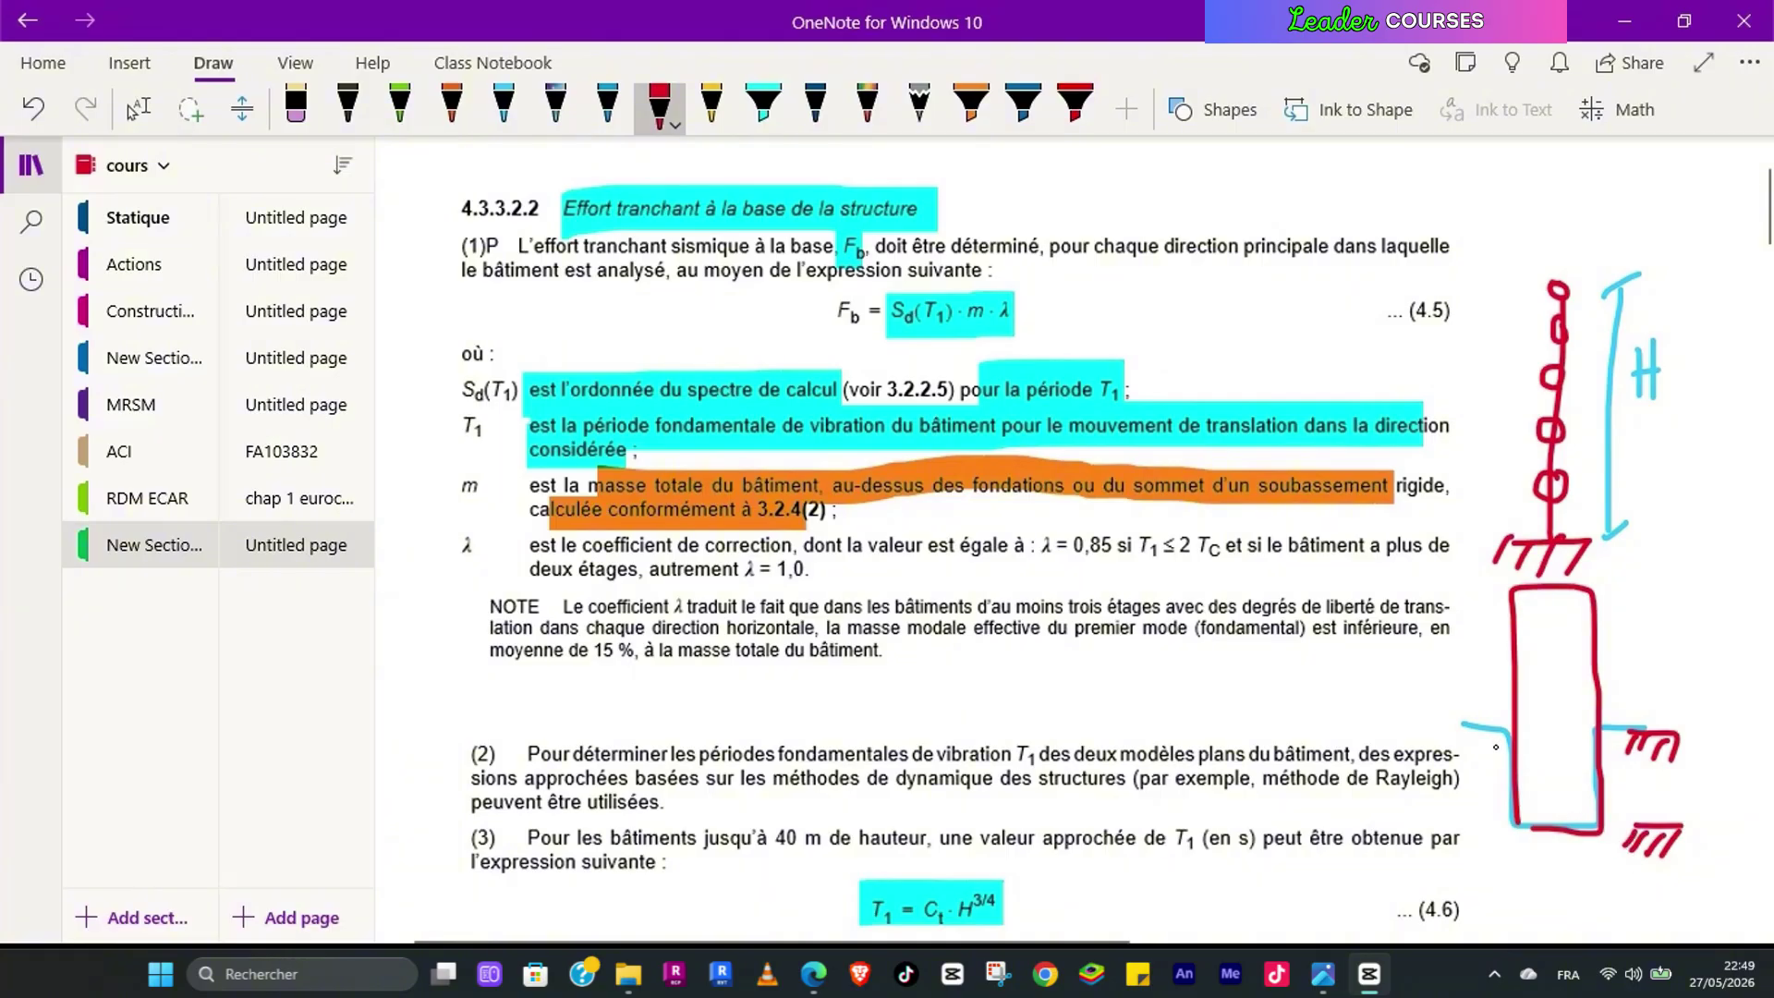
{"action": "left_click_drag", "start_coordinate": [1653, 735], "coordinate": [1678, 737]}
{"action": "left_click", "coordinate": [1023, 103]}
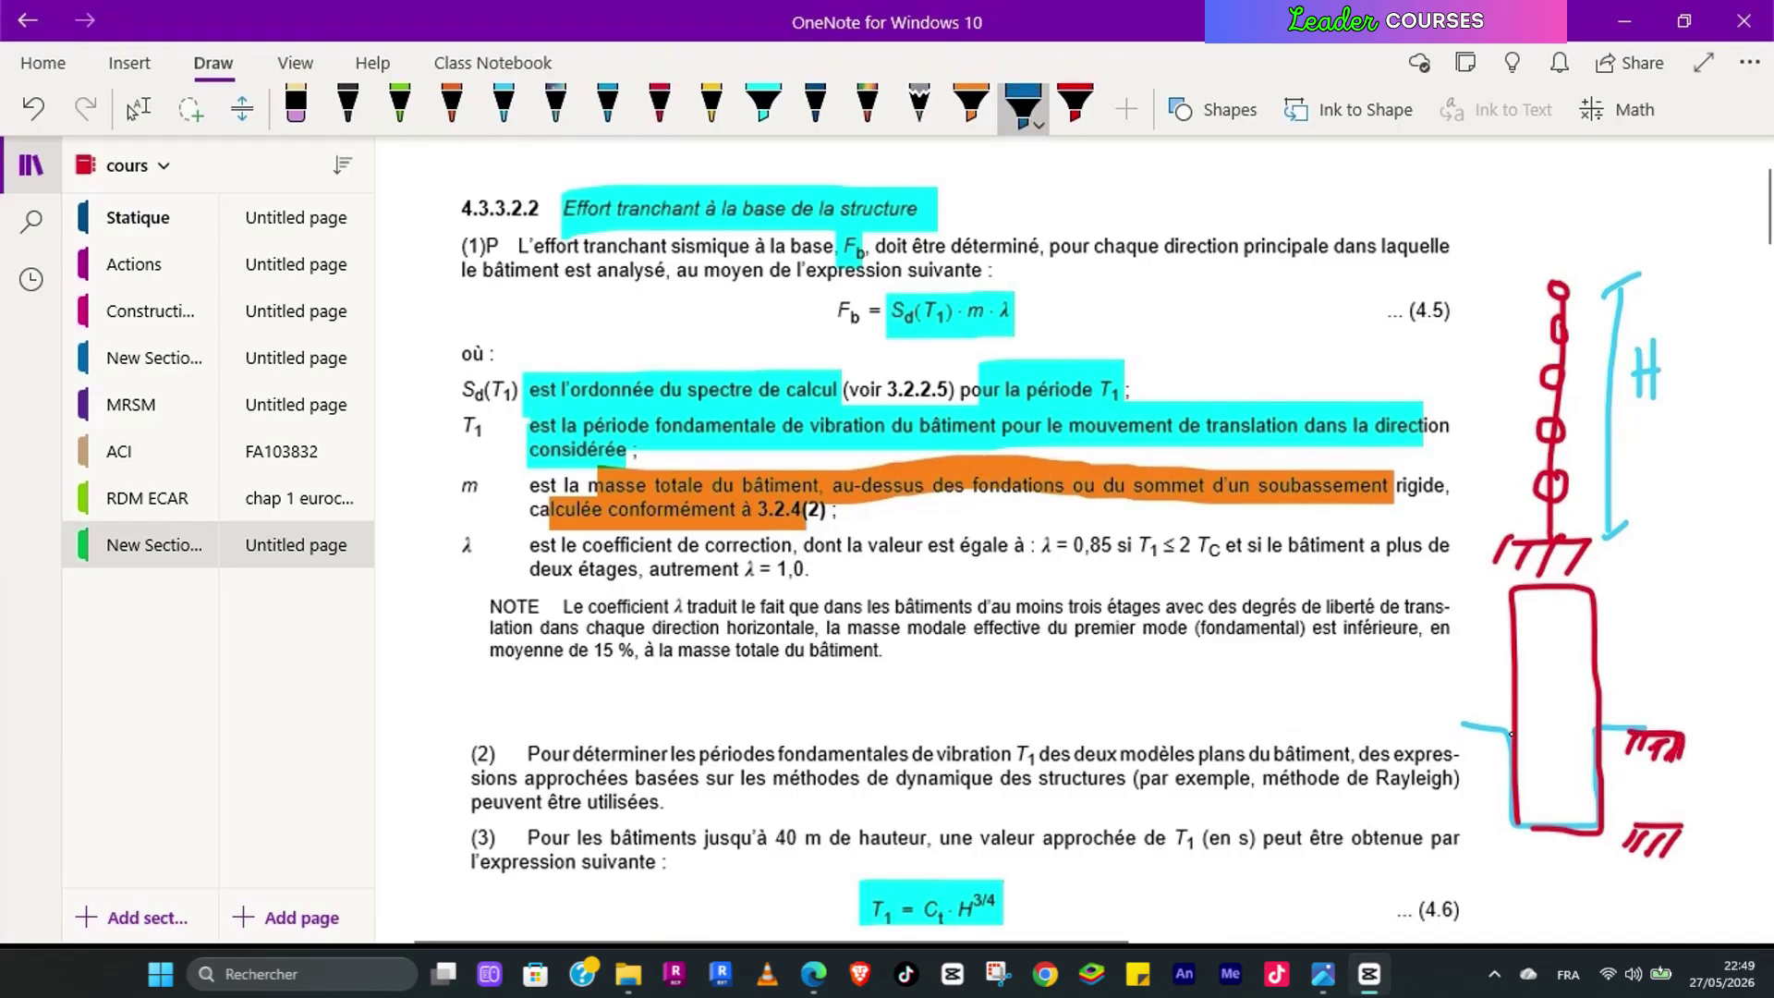
{"action": "mouse_move", "coordinate": [1512, 735]}
{"action": "left_mouse_down"}
{"action": "mouse_move", "coordinate": [1571, 762]}
{"action": "mouse_move", "coordinate": [1562, 784]}
{"action": "mouse_move", "coordinate": [1599, 785]}
{"action": "mouse_move", "coordinate": [1602, 820]}
{"action": "left_mouse_up"}
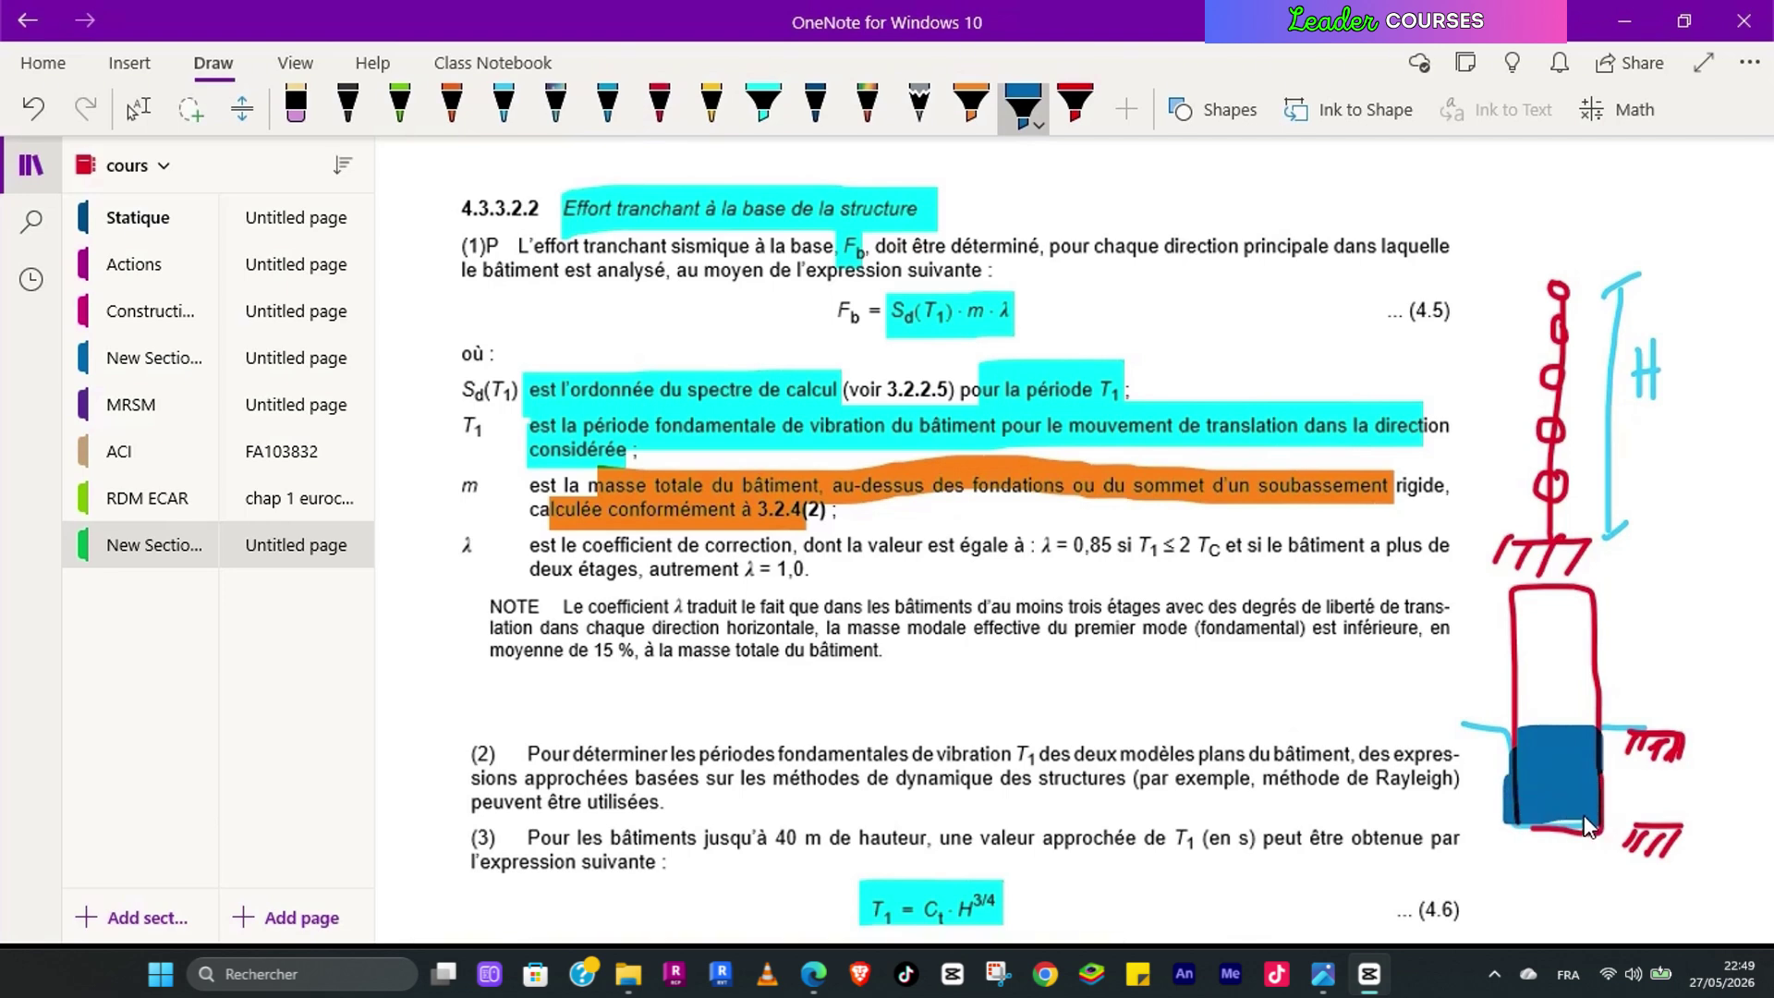
Step: Add green support hatching above the foundation-level support and circle both red supports in green
{"action": "left_click", "coordinate": [400, 108]}
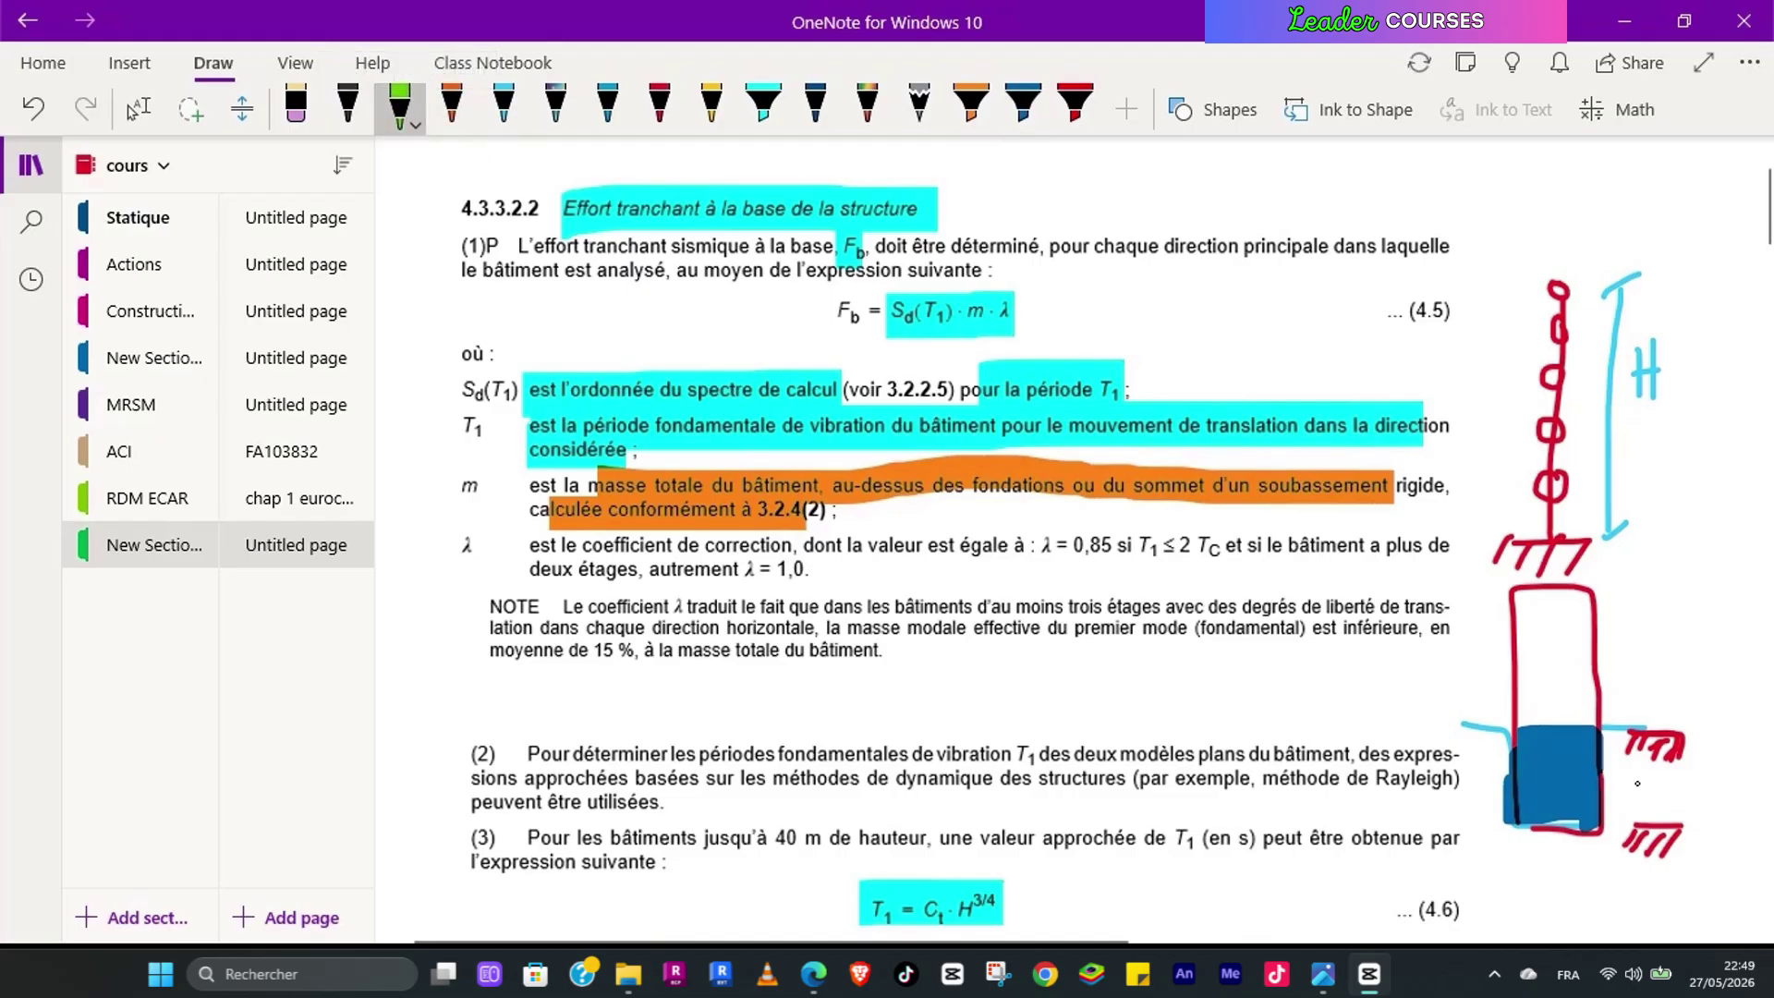
{"action": "mouse_move", "coordinate": [1631, 793]}
{"action": "left_mouse_down"}
{"action": "mouse_move", "coordinate": [1683, 795]}
{"action": "mouse_move", "coordinate": [1673, 818]}
{"action": "mouse_move", "coordinate": [1617, 825]}
{"action": "left_mouse_up"}
{"action": "mouse_move", "coordinate": [1700, 722]}
{"action": "left_mouse_down"}
{"action": "mouse_move", "coordinate": [1669, 713]}
{"action": "mouse_move", "coordinate": [1629, 765]}
{"action": "mouse_move", "coordinate": [1708, 728]}
{"action": "left_mouse_up"}
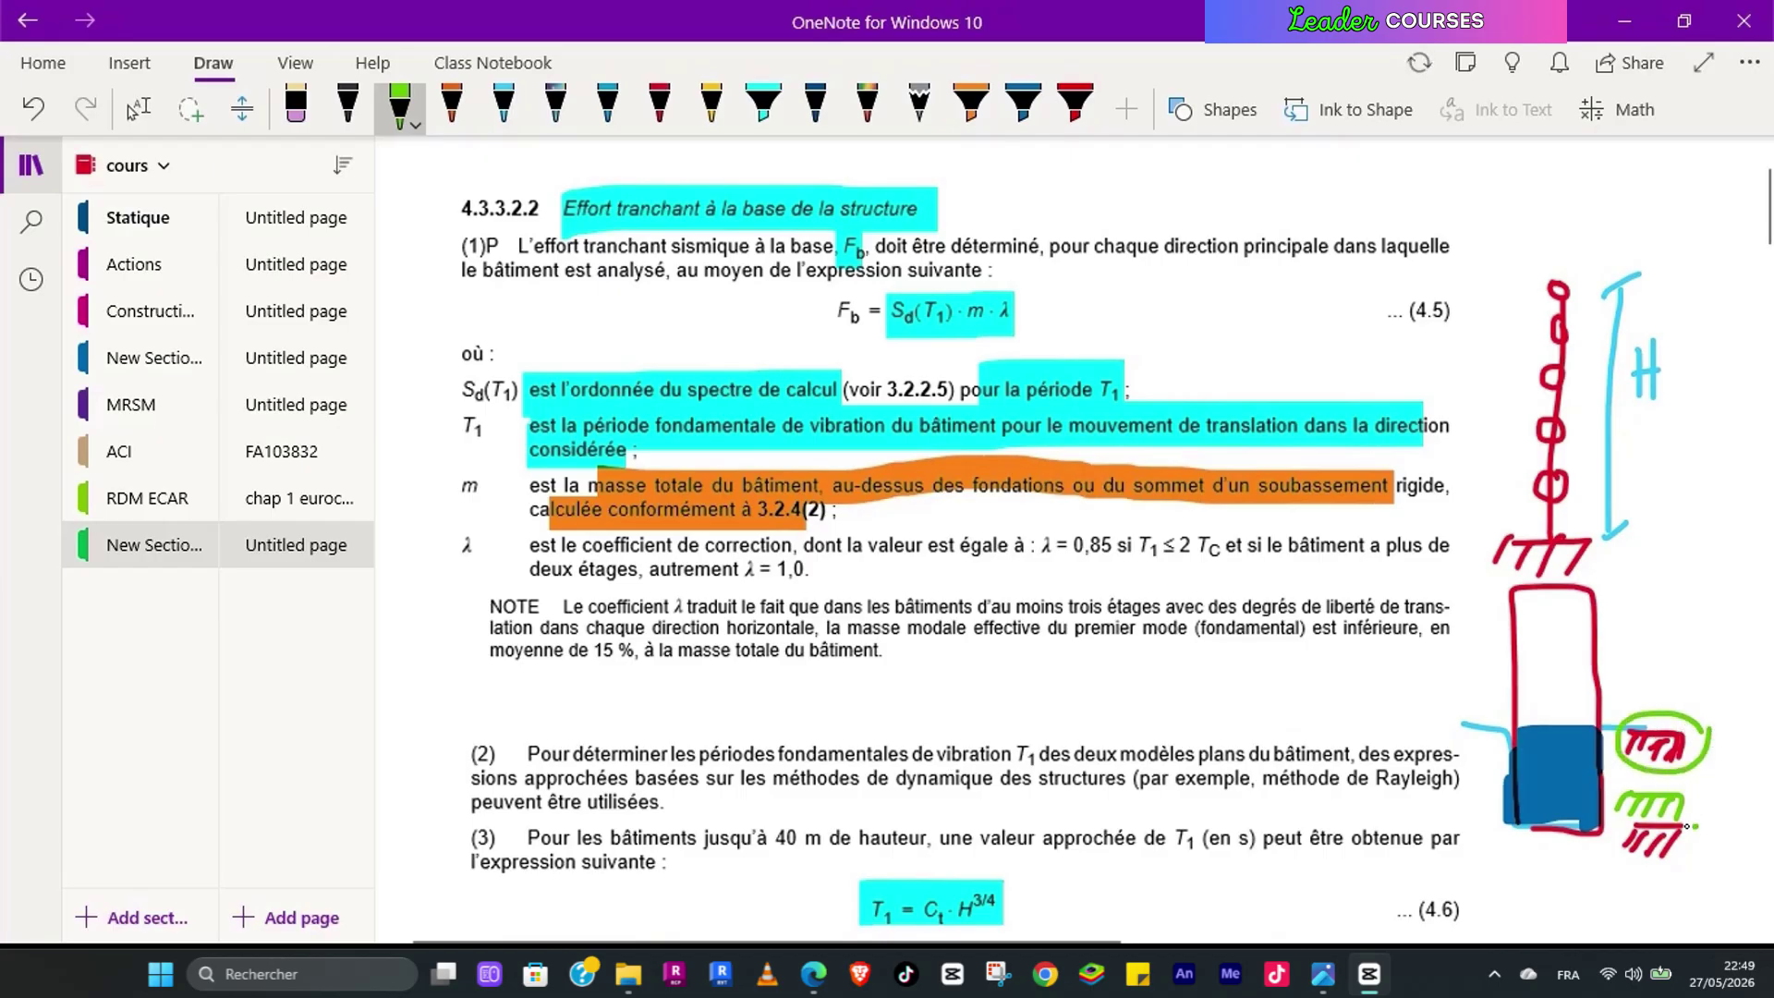
{"action": "mouse_move", "coordinate": [1688, 826]}
{"action": "left_mouse_down"}
{"action": "mouse_move", "coordinate": [1675, 874]}
{"action": "mouse_move", "coordinate": [1696, 850]}
{"action": "left_mouse_up"}
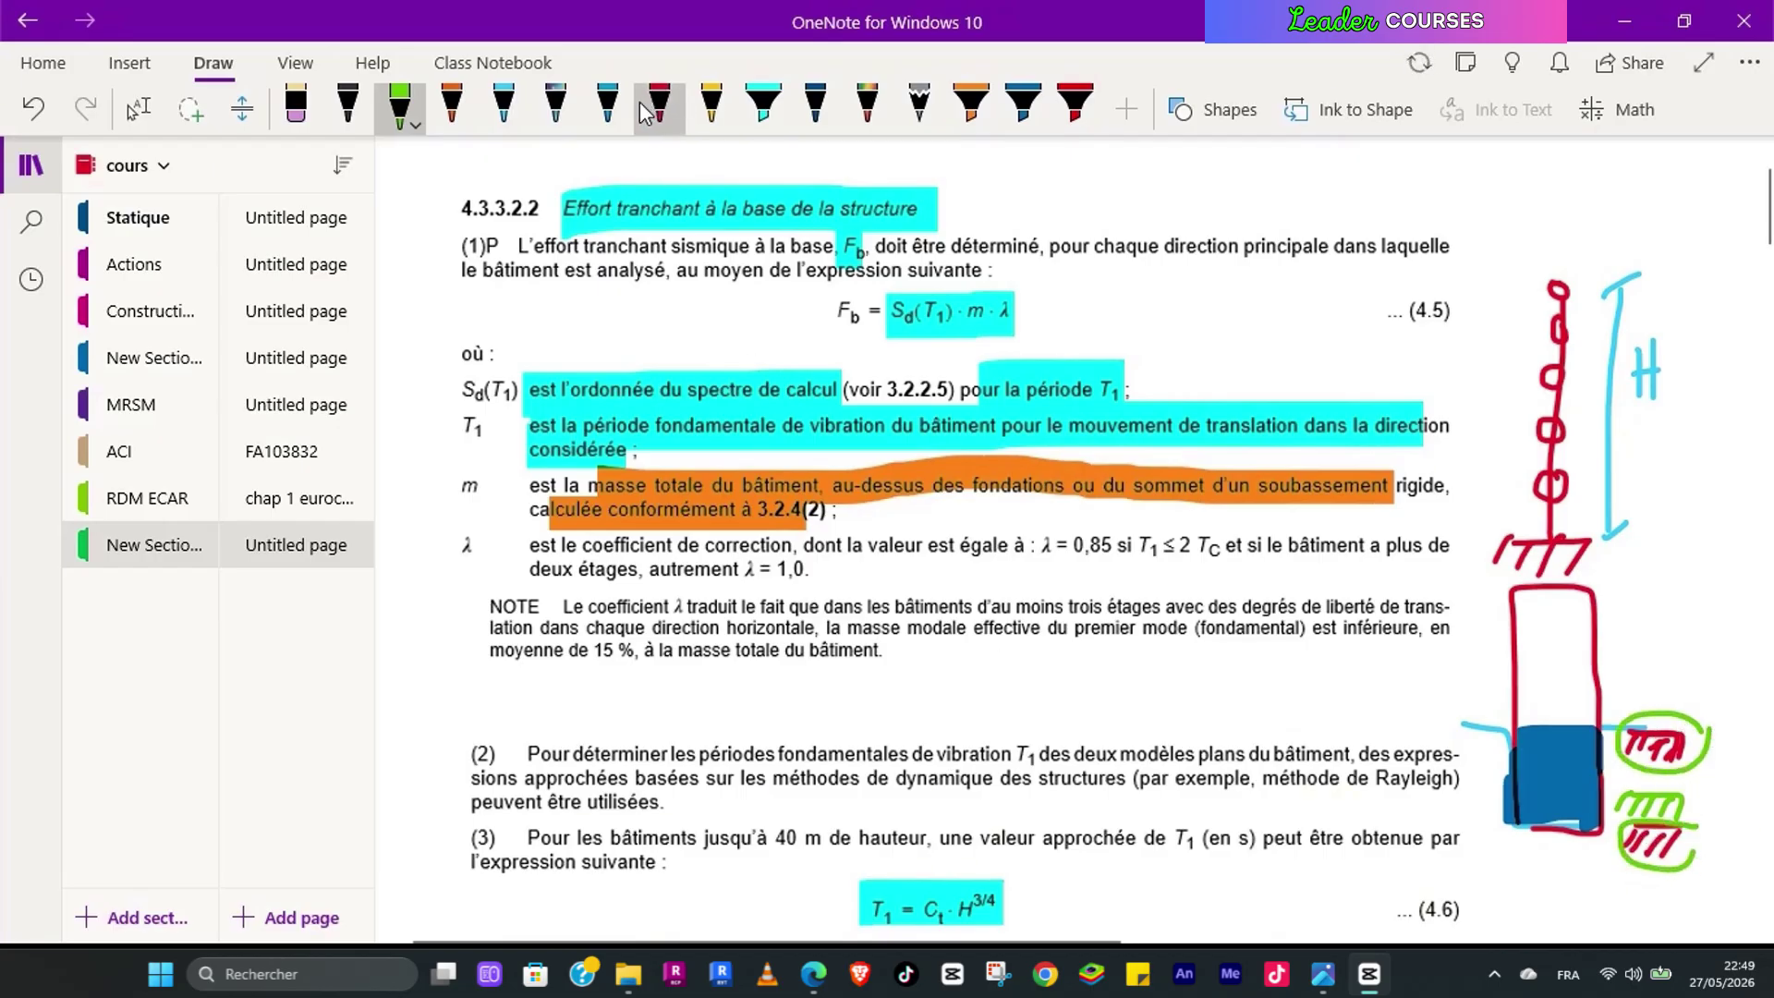
Step: Highlight in cyan the symbol λ and its definition from "coefficient de correction" to T1 ≤ 2 TC
{"action": "left_click", "coordinate": [763, 106]}
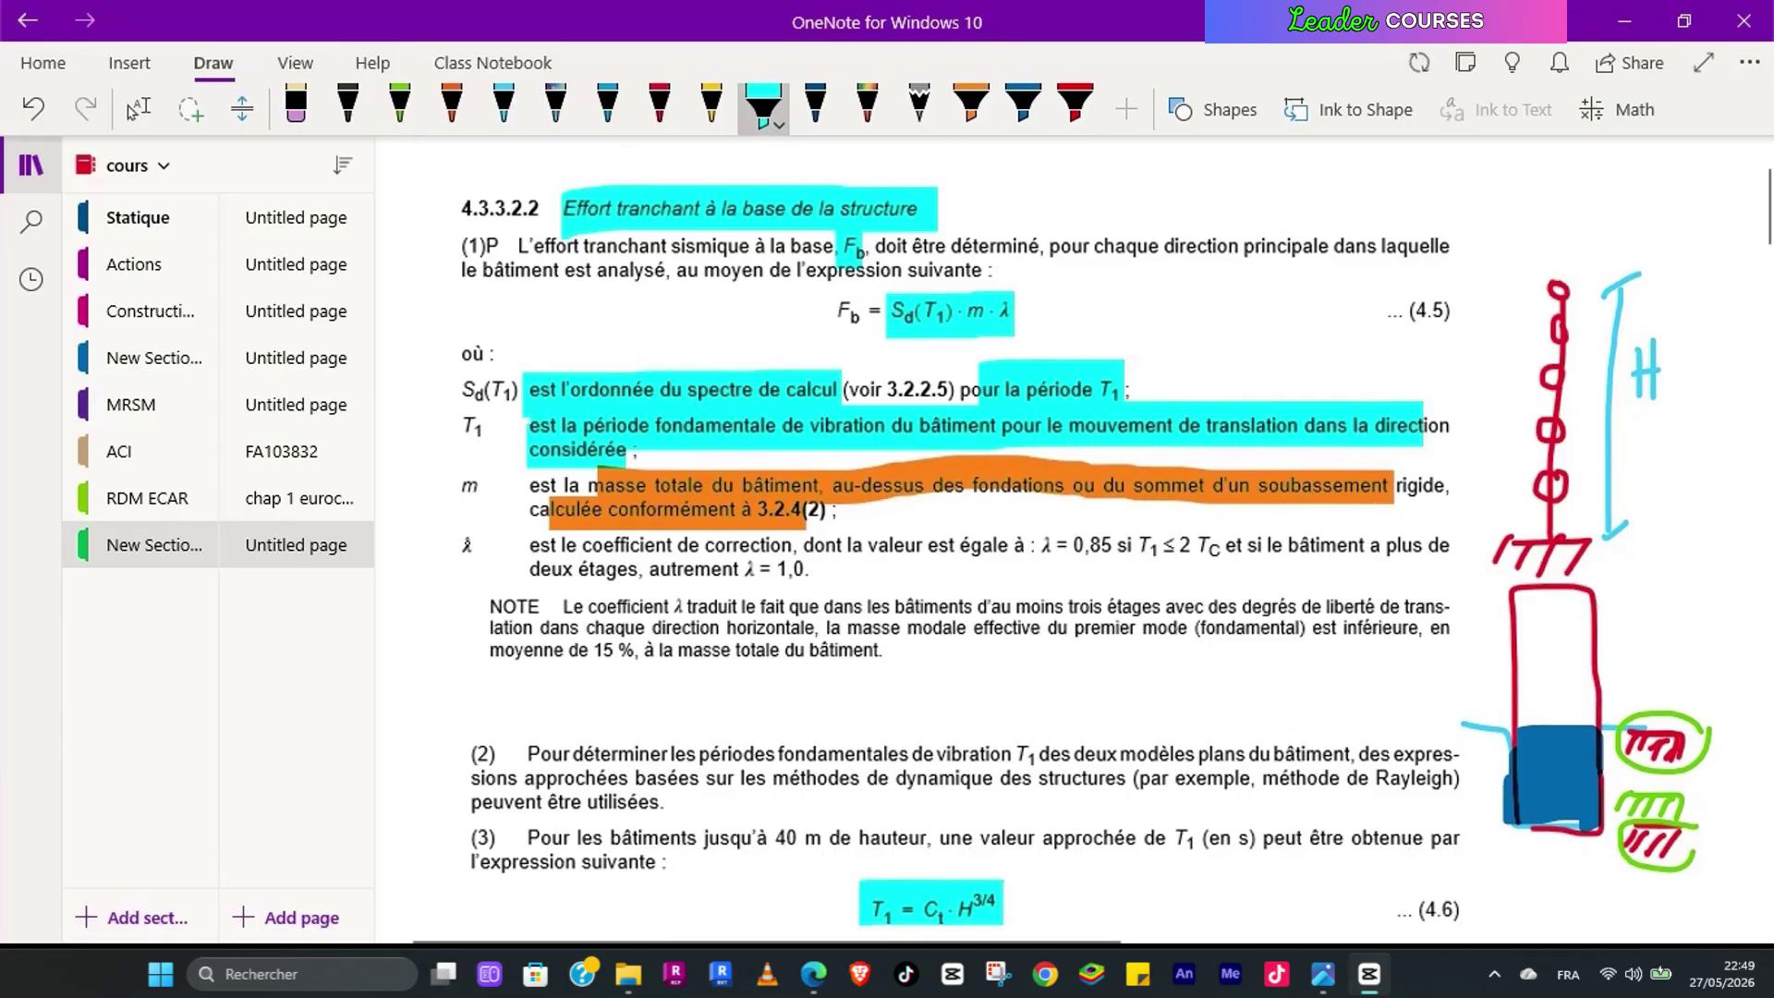
{"action": "left_click_drag", "start_coordinate": [464, 526], "coordinate": [464, 562]}
{"action": "left_click_drag", "start_coordinate": [584, 545], "coordinate": [1222, 553]}
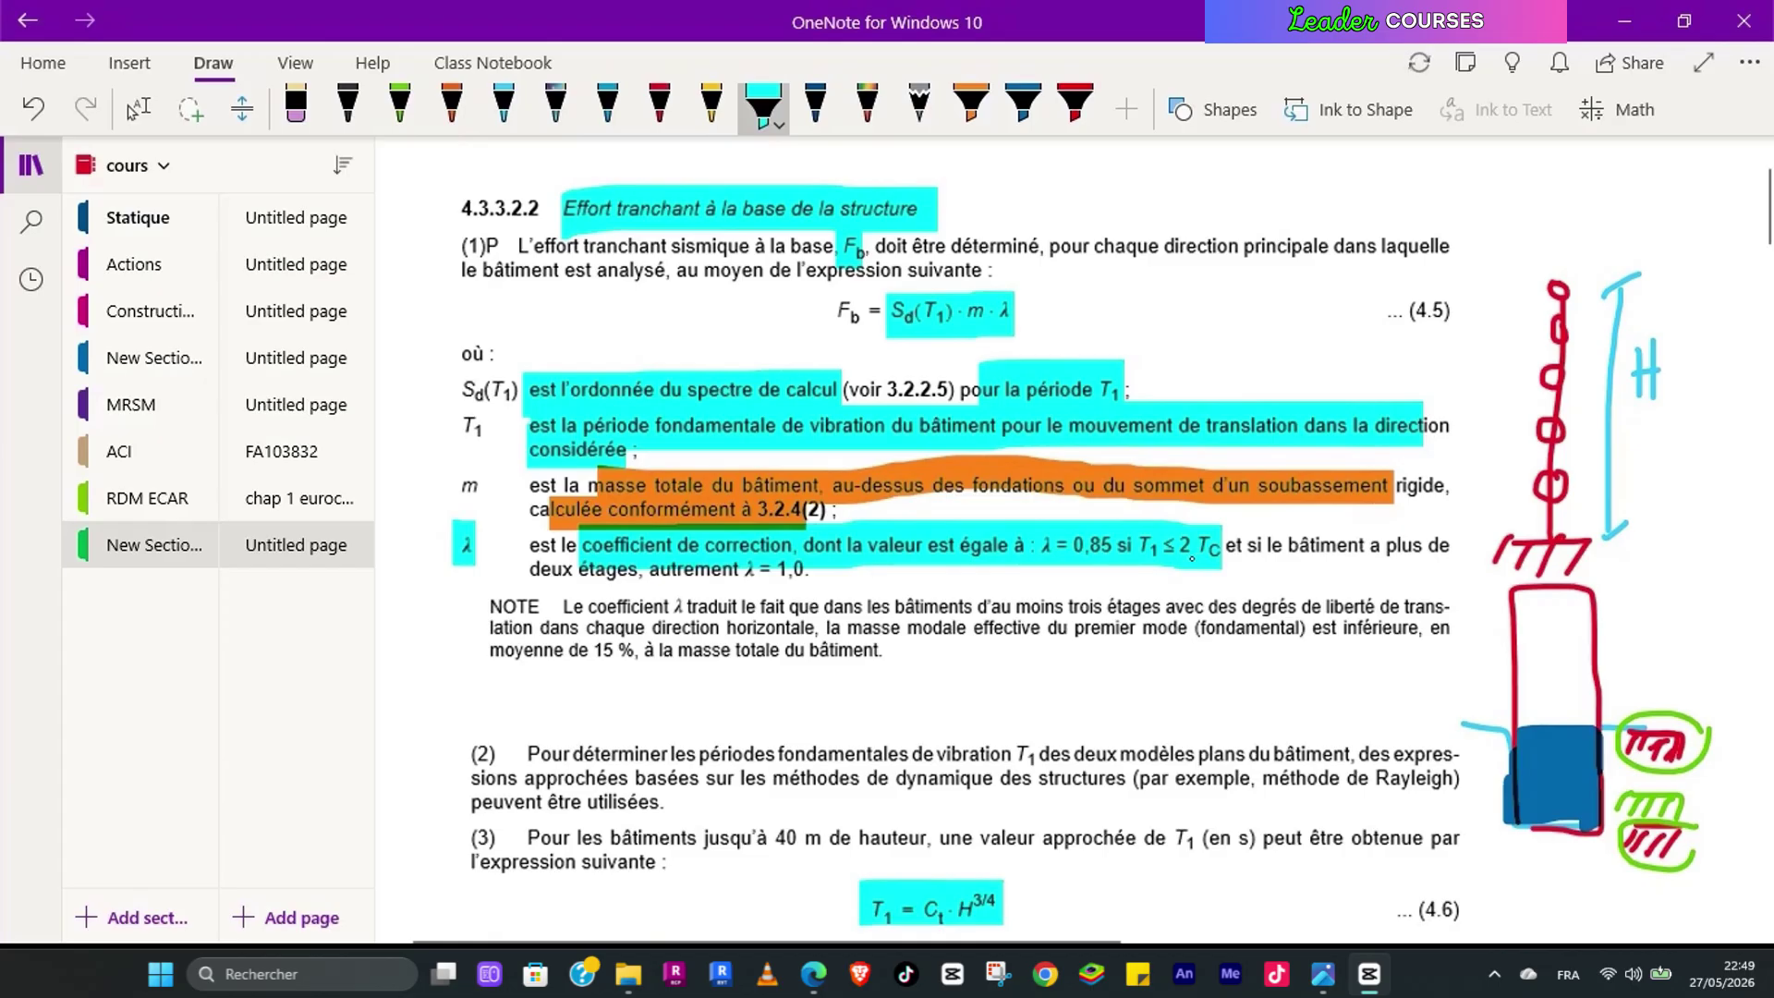
Step: Highlight in cyan the Ct values 0,085 for steel frames, 0,075 for concrete frames and 0,050 for all other structures
{"action": "scroll", "coordinate": [973, 587], "scroll_direction": "down", "scroll_amount": 5}
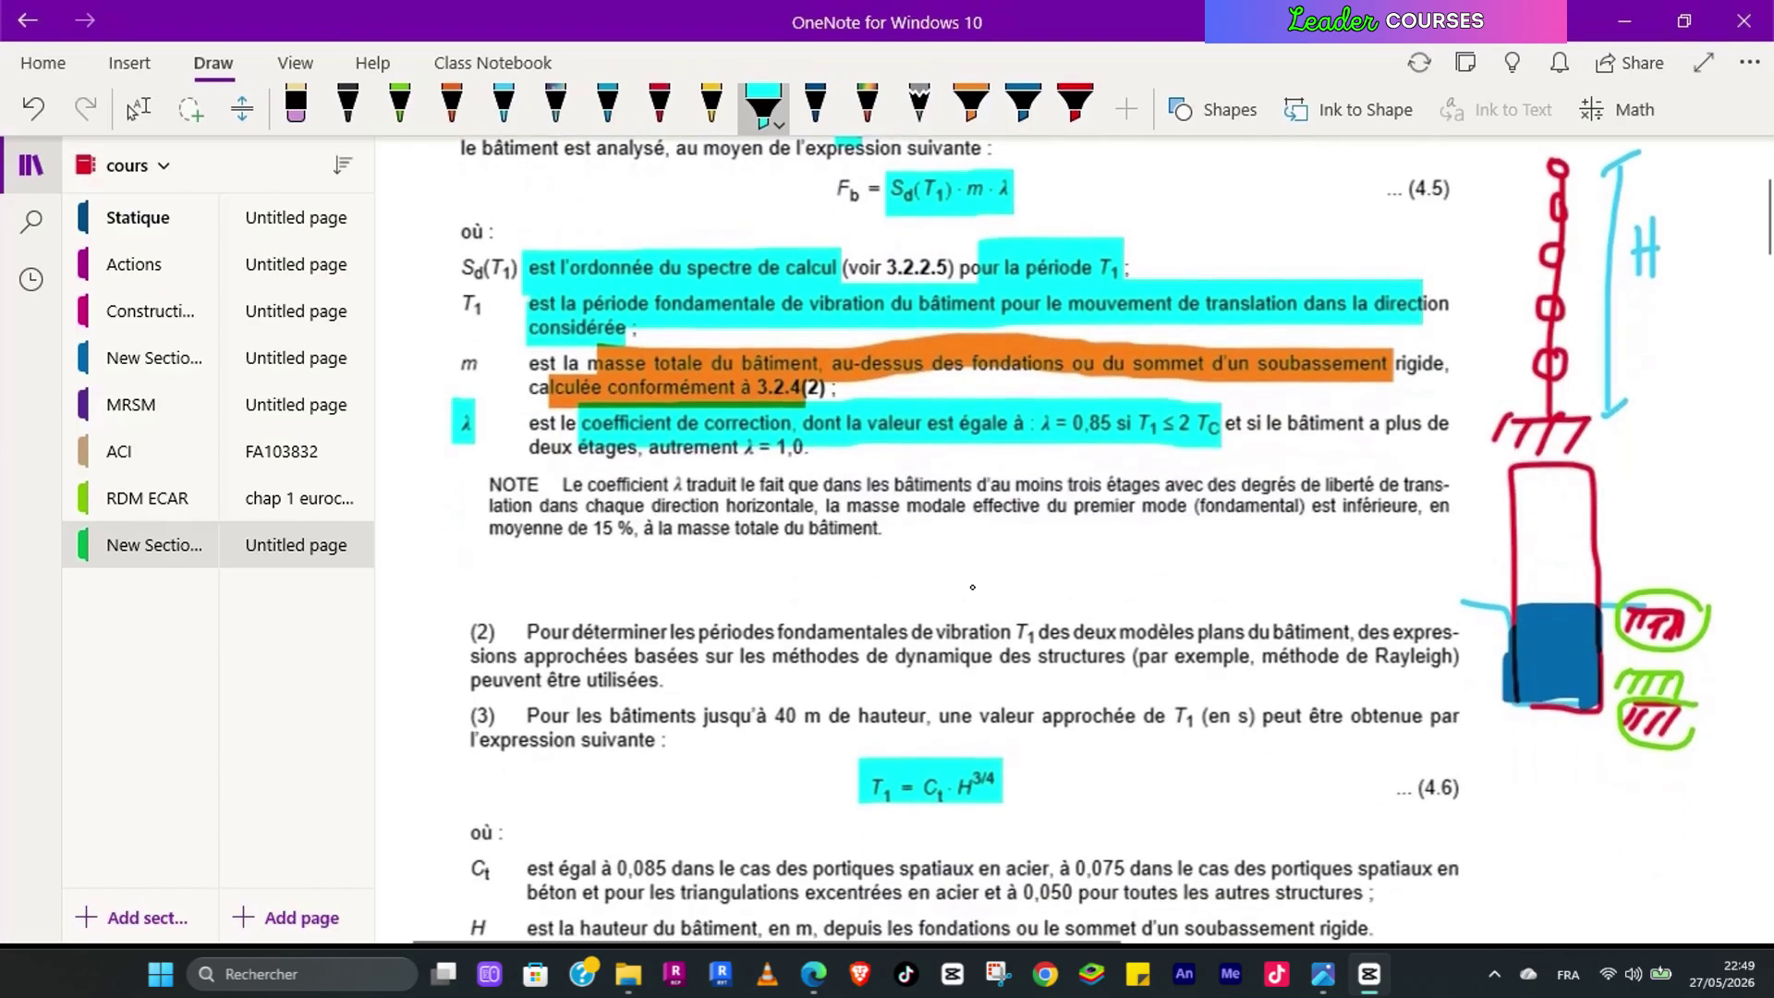
{"action": "scroll", "coordinate": [973, 586], "scroll_direction": "down", "scroll_amount": 2}
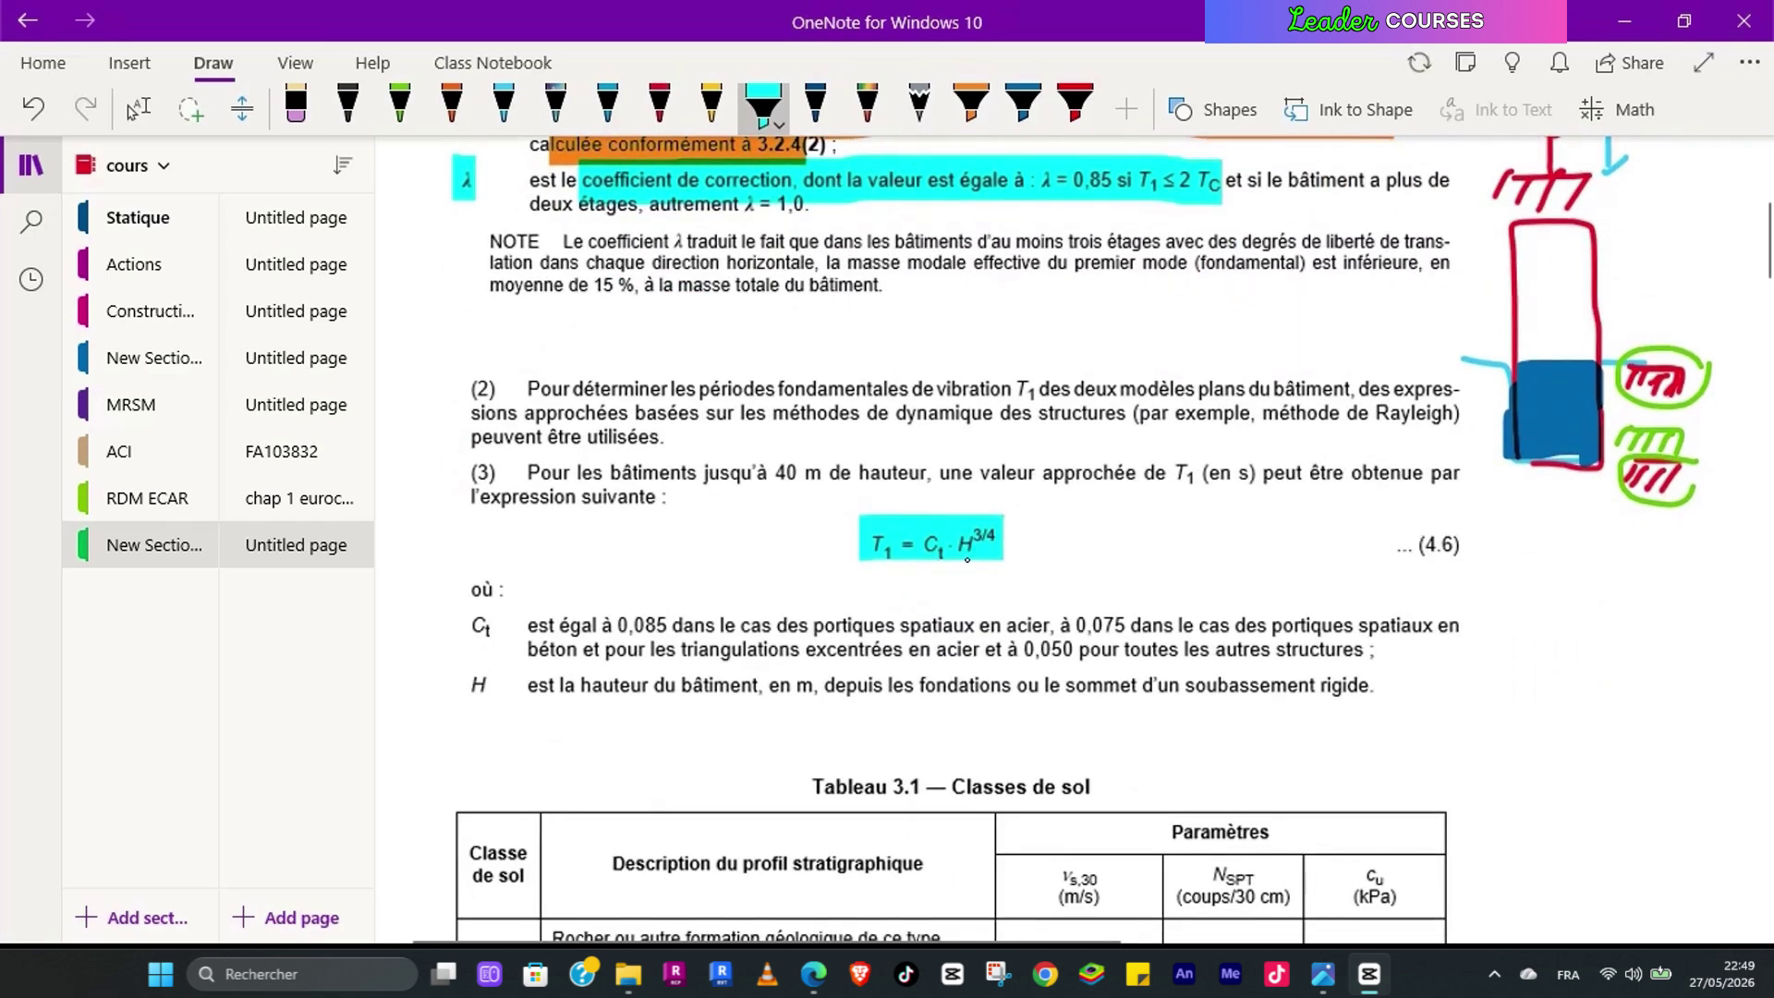
{"action": "scroll", "coordinate": [968, 559], "scroll_direction": "down", "scroll_amount": 2}
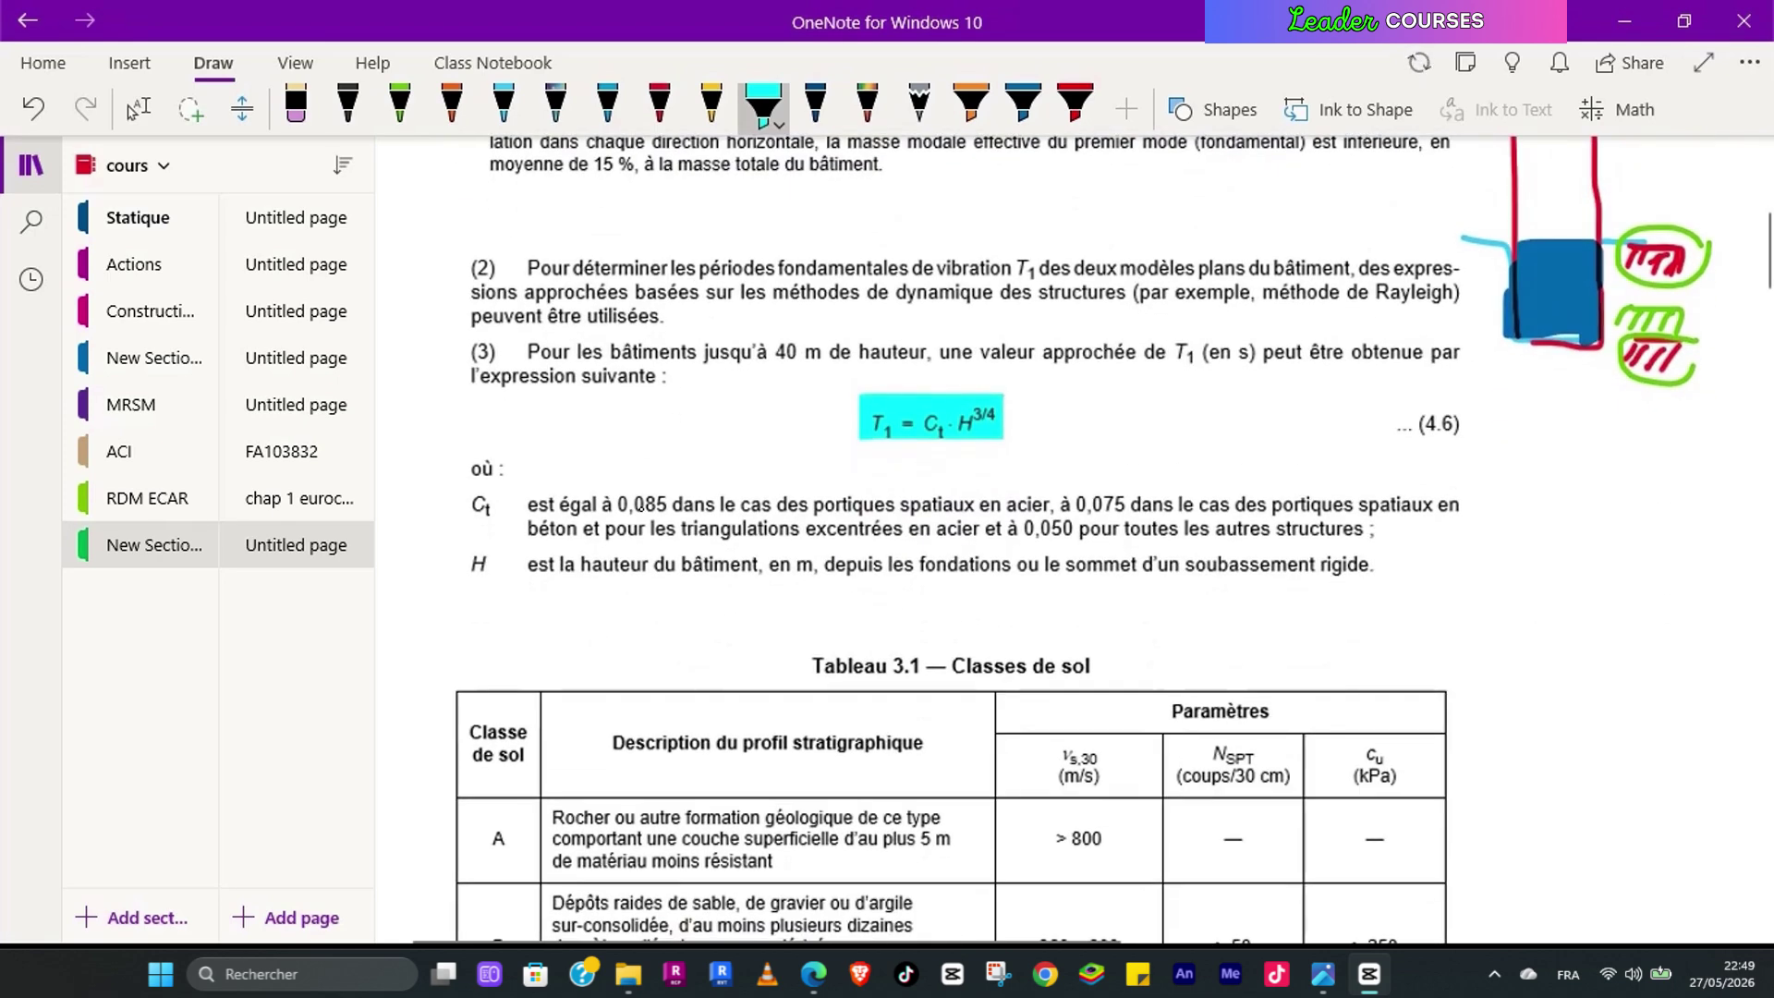
{"action": "left_click_drag", "start_coordinate": [615, 508], "coordinate": [1458, 511]}
{"action": "left_click_drag", "start_coordinate": [529, 534], "coordinate": [575, 534]}
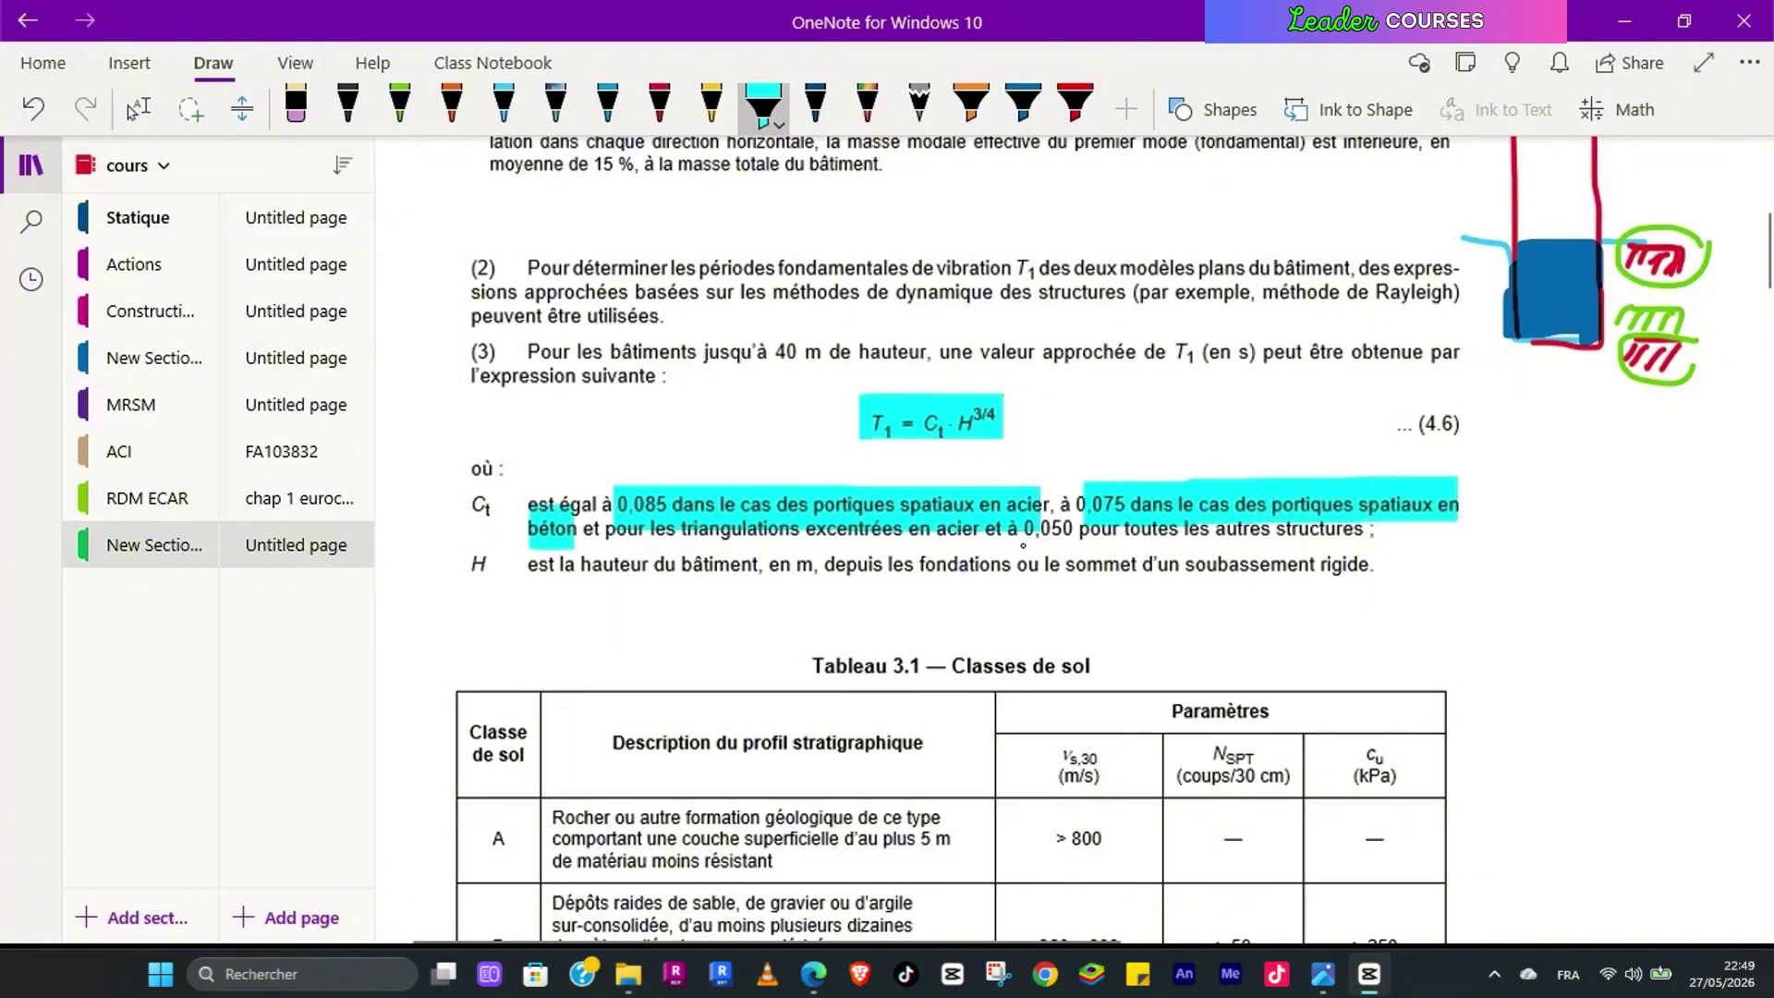
{"action": "left_click_drag", "start_coordinate": [1021, 543], "coordinate": [1372, 545]}
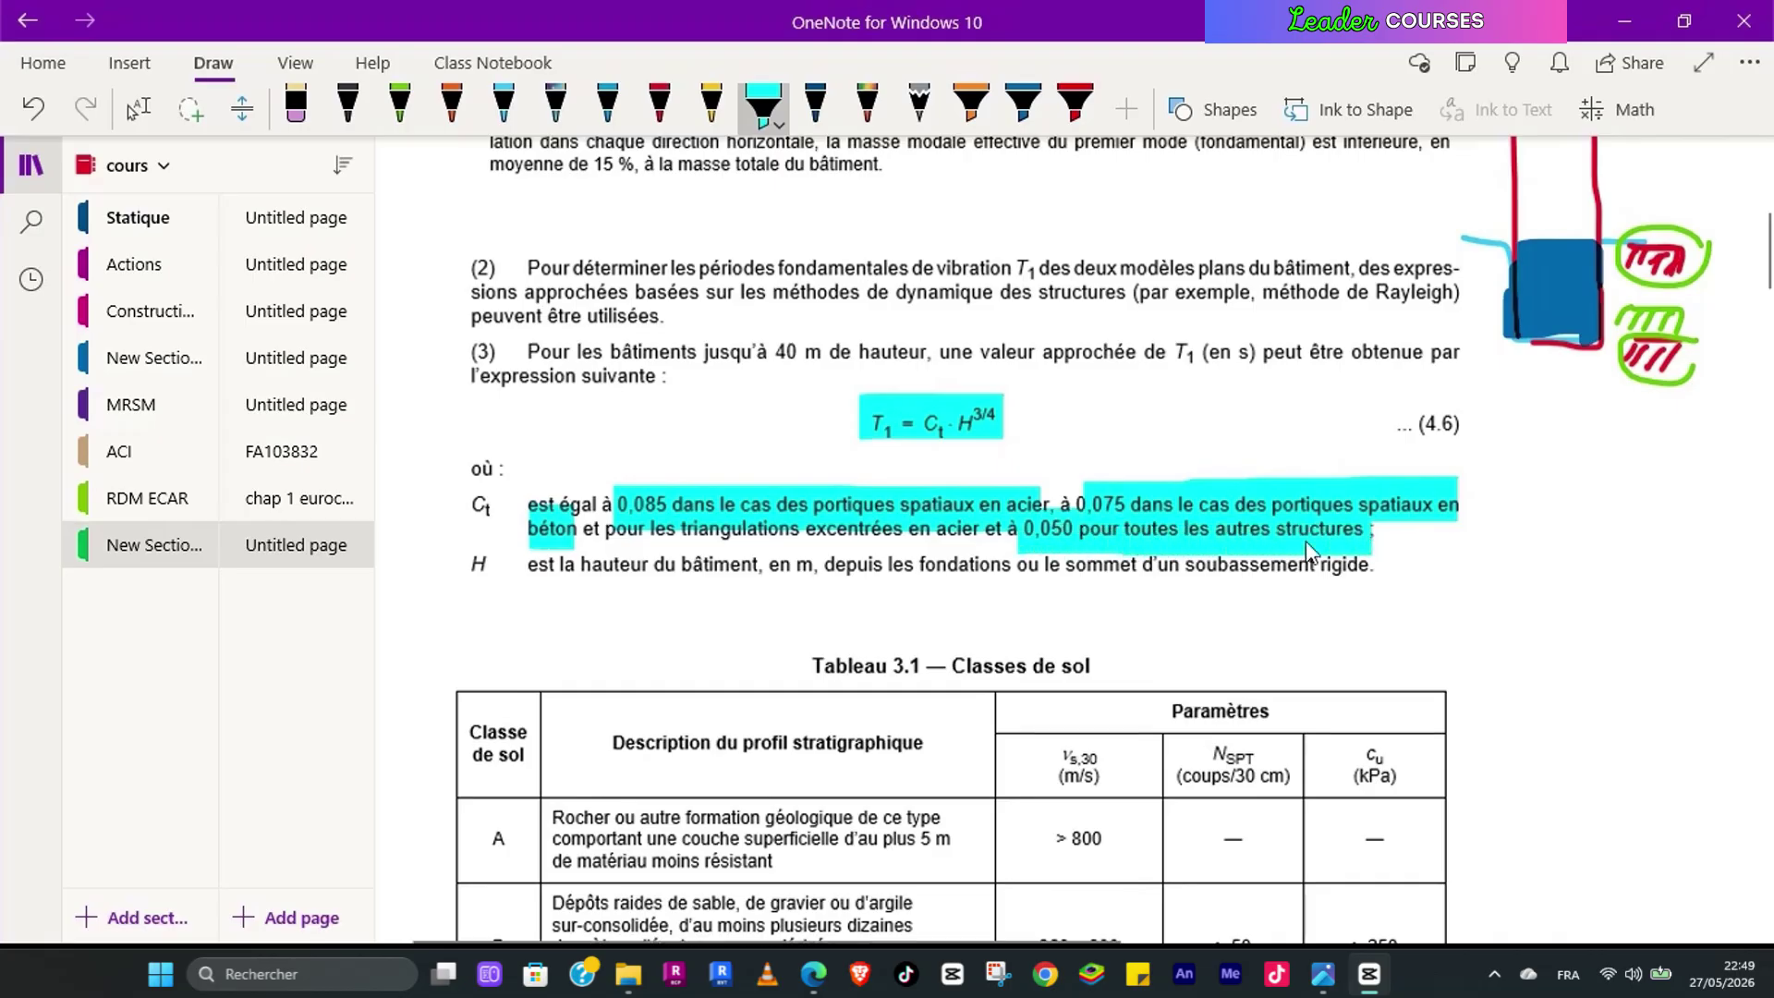
Step: Circle the Ct value 0,085 in red and highlight "ou le sommet d'un soubassement rigide" in cyan in the definition of H
{"action": "left_click", "coordinate": [660, 102]}
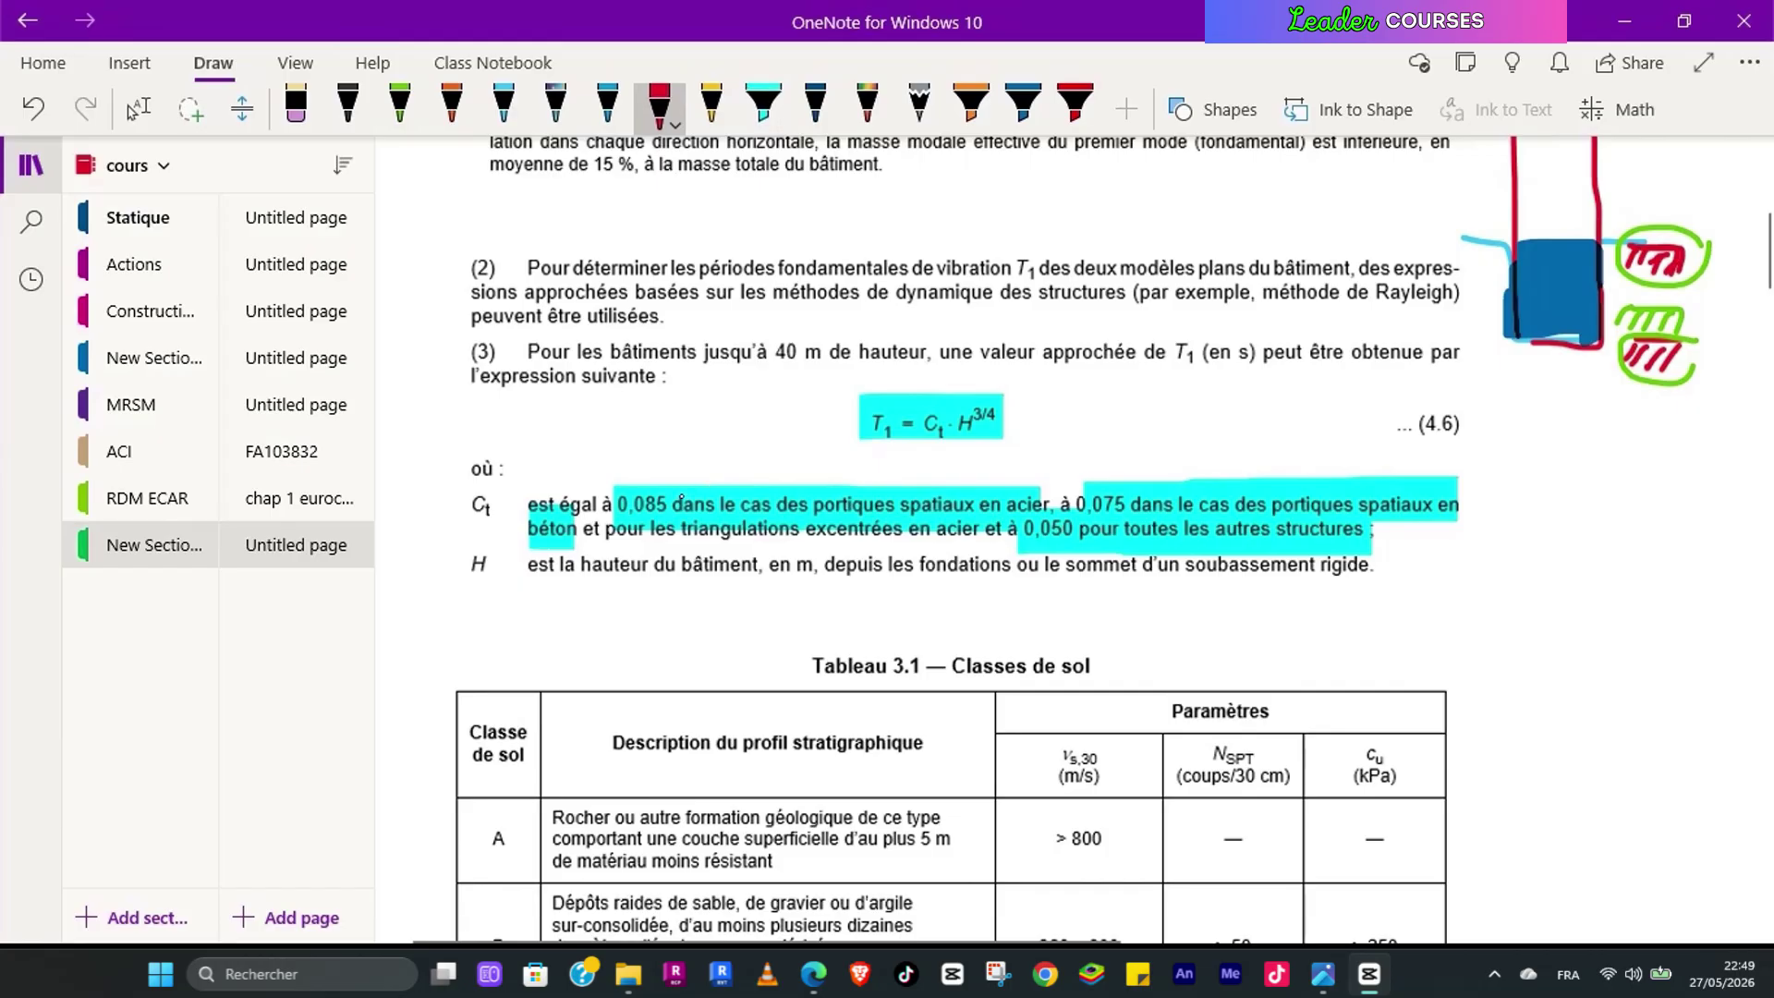
{"action": "mouse_move", "coordinate": [677, 492]}
{"action": "left_mouse_down"}
{"action": "mouse_move", "coordinate": [605, 499]}
{"action": "mouse_move", "coordinate": [665, 522]}
{"action": "mouse_move", "coordinate": [672, 499]}
{"action": "left_mouse_up"}
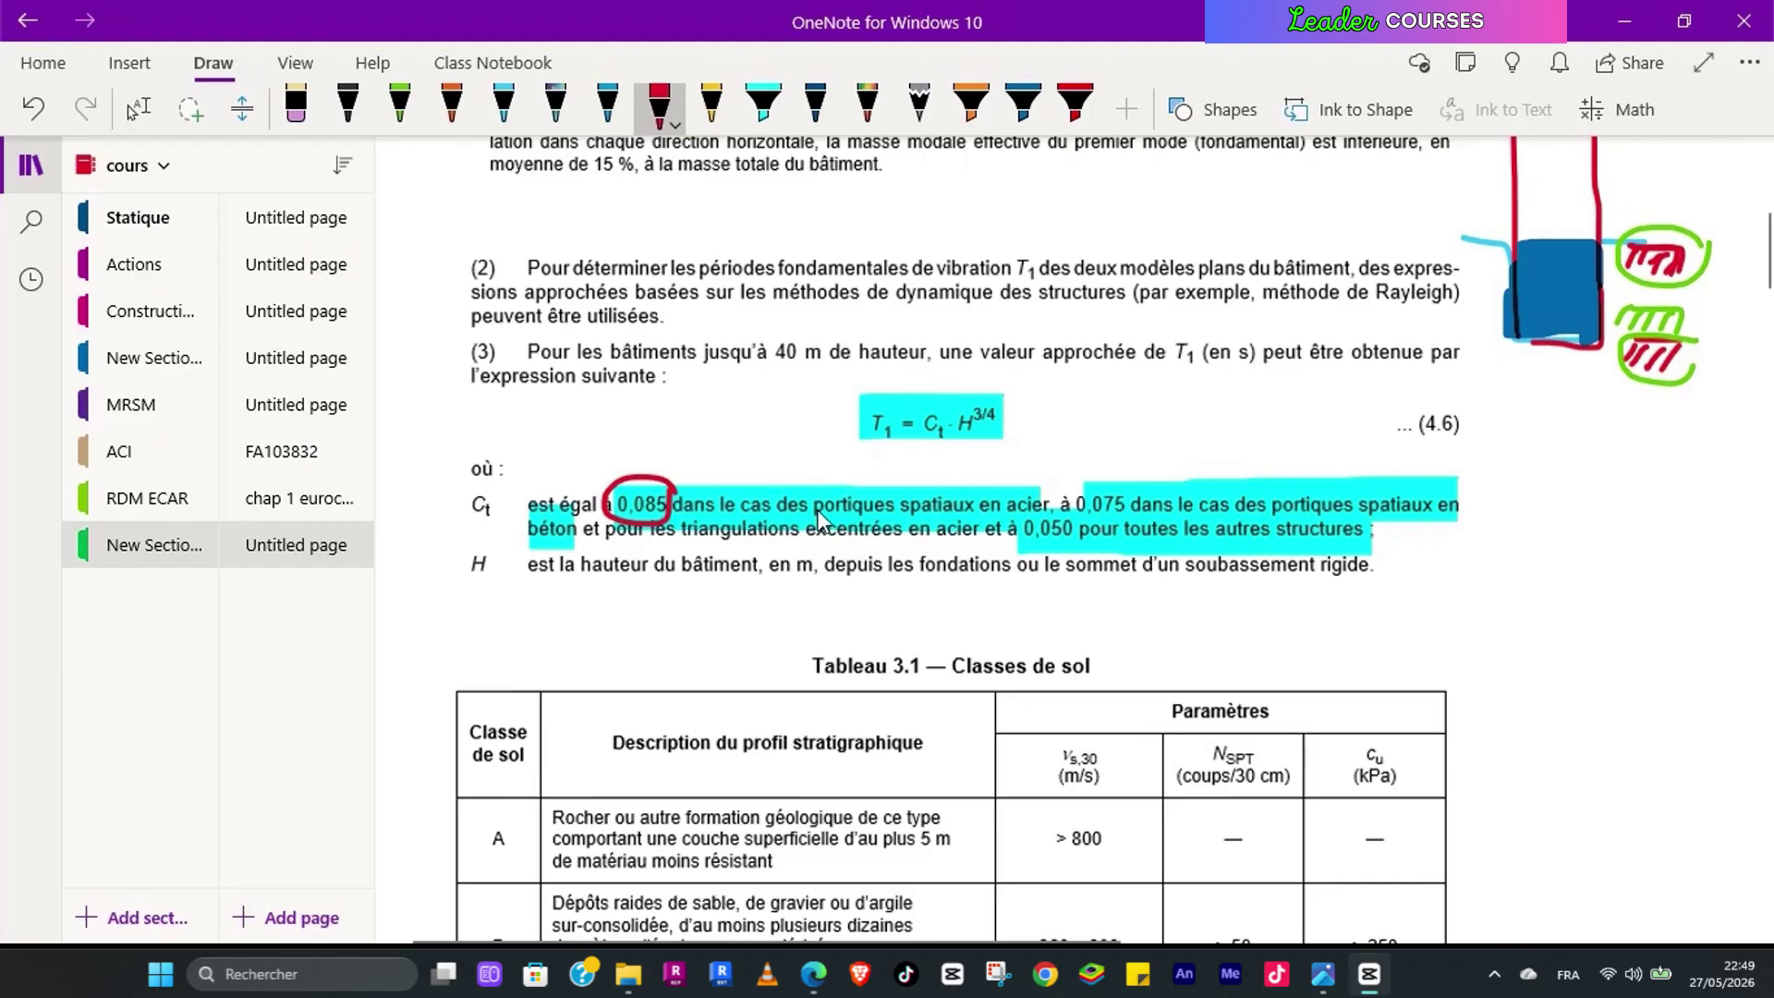
{"action": "left_click", "coordinate": [768, 102]}
{"action": "left_click_drag", "start_coordinate": [1015, 574], "coordinate": [1370, 575]}
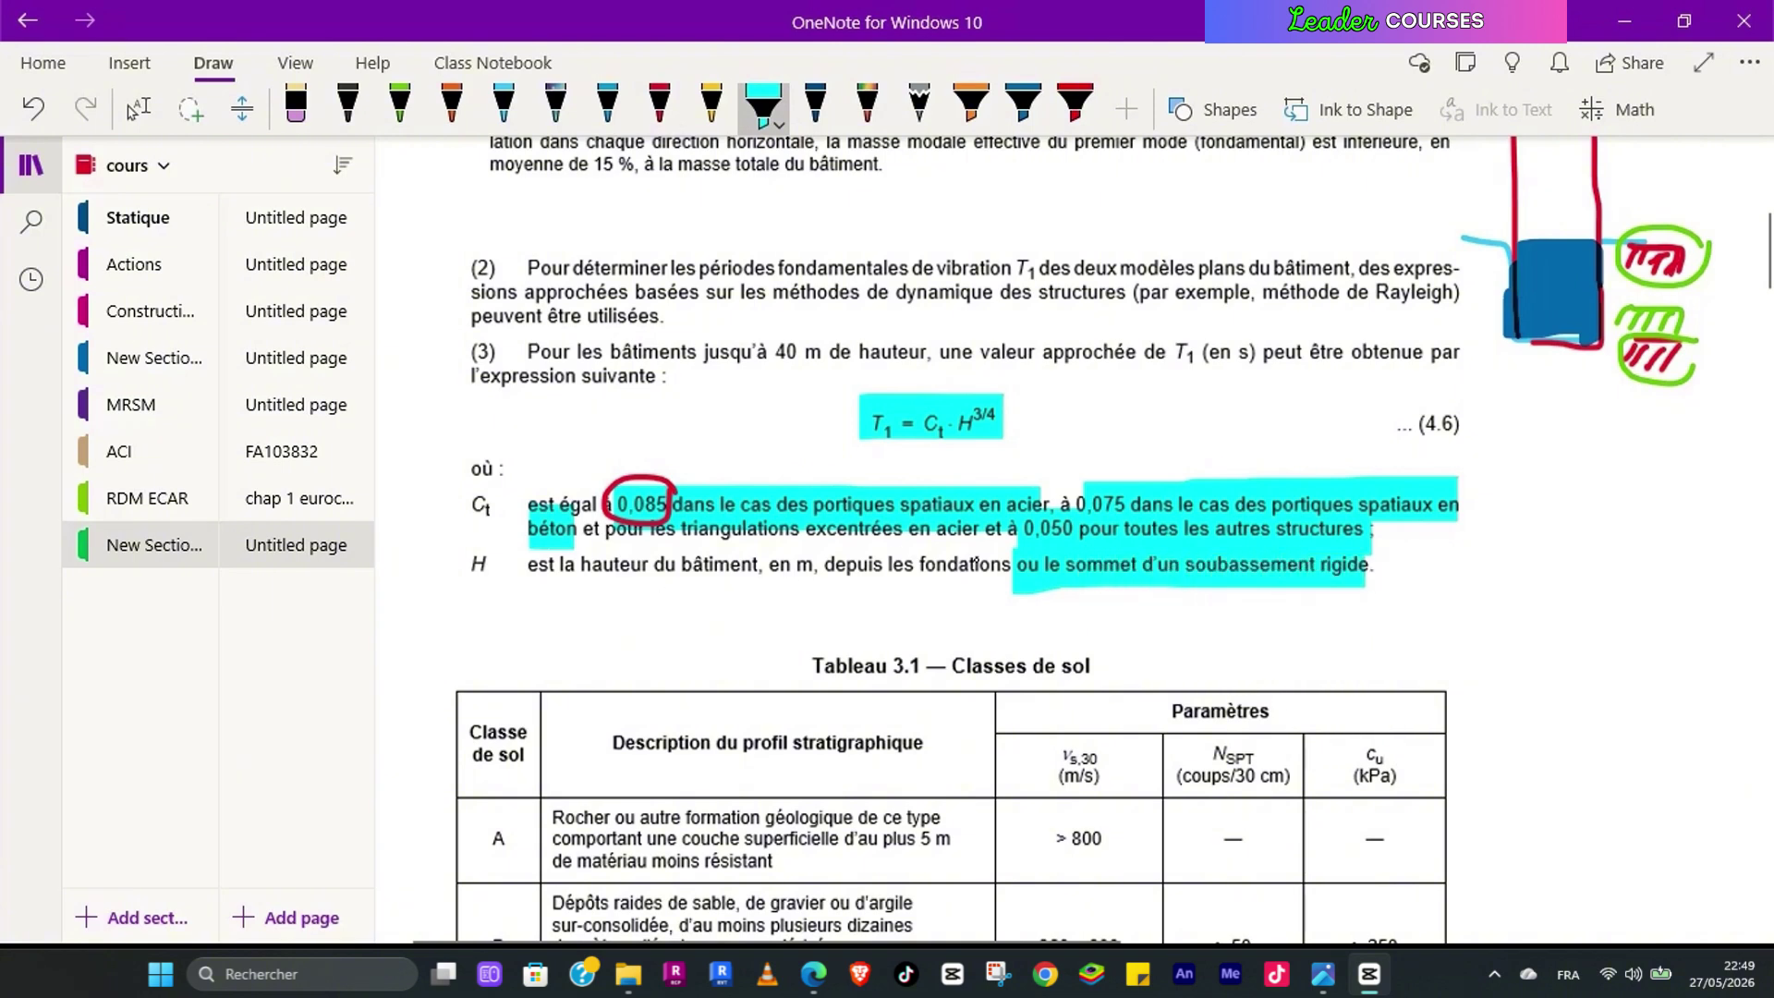
Step: Draw a dark blue ground line beside the sketched building and circle TC in dark blue in the λ definition
{"action": "scroll", "coordinate": [1435, 484], "scroll_direction": "up", "scroll_amount": 3}
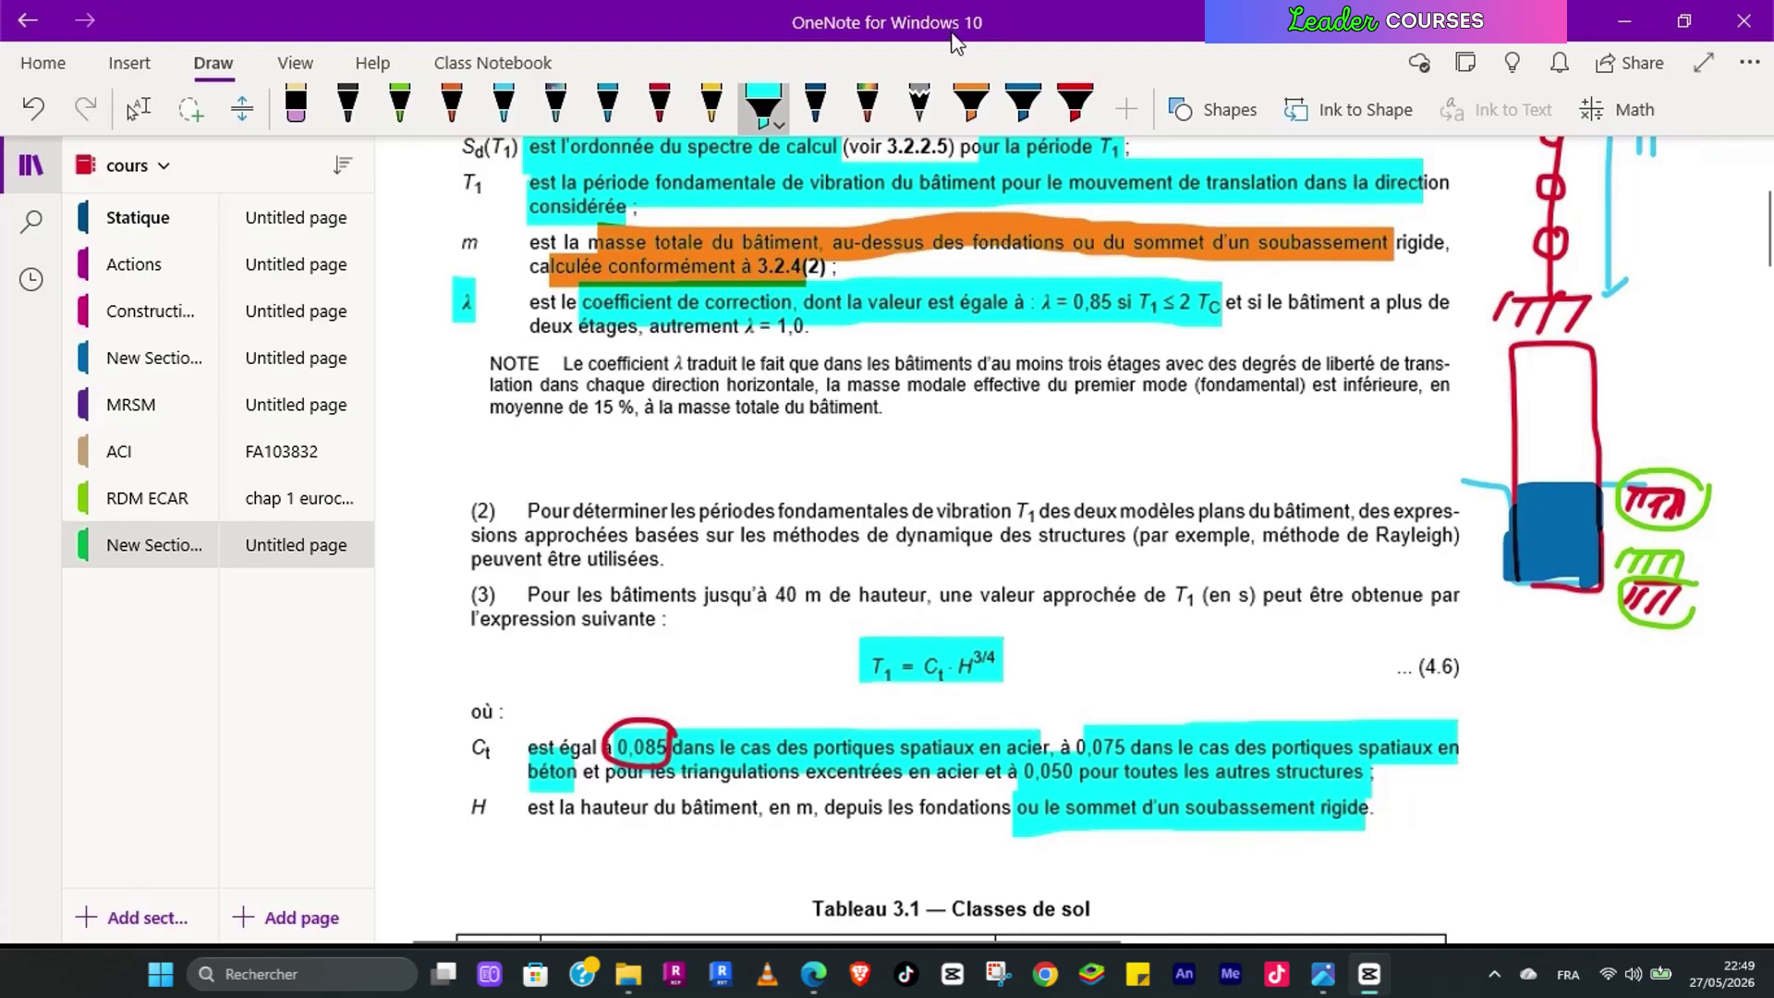
{"action": "left_click", "coordinate": [815, 104]}
{"action": "left_click_drag", "start_coordinate": [1605, 482], "coordinate": [1694, 484]}
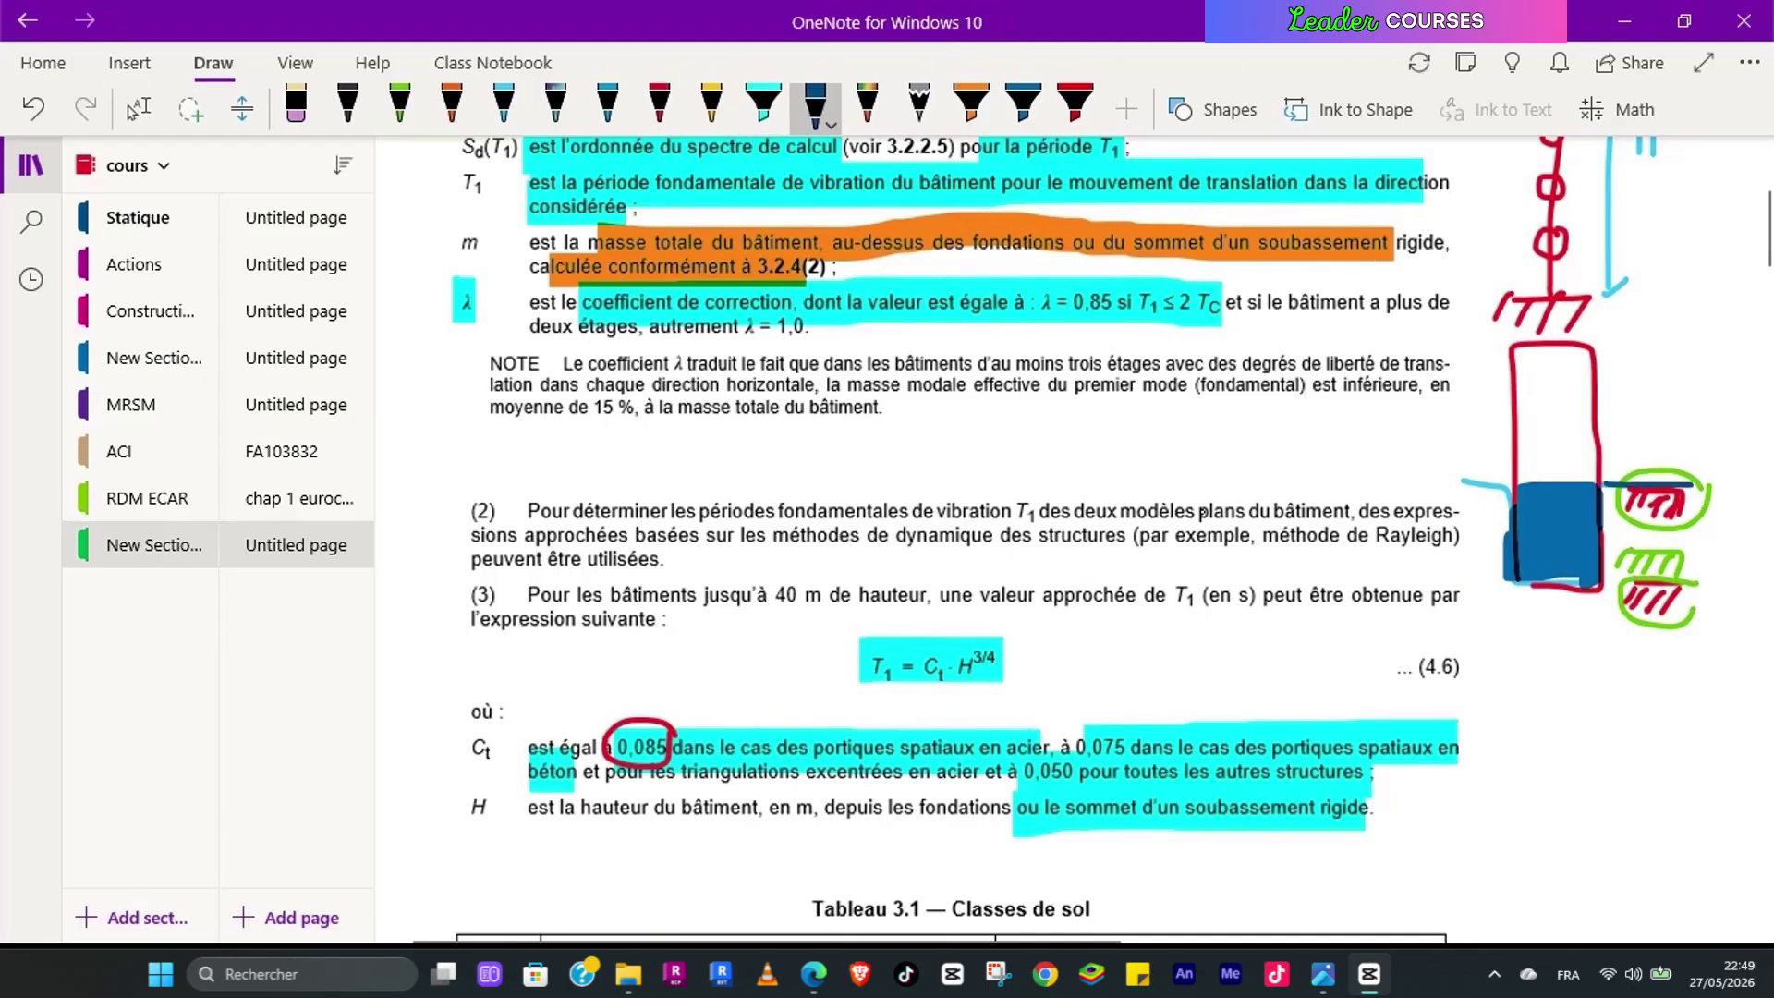
{"action": "mouse_move", "coordinate": [1225, 306]}
{"action": "left_mouse_down"}
{"action": "mouse_move", "coordinate": [1198, 282]}
{"action": "mouse_move", "coordinate": [1211, 340]}
{"action": "mouse_move", "coordinate": [1224, 294]}
{"action": "left_mouse_up"}
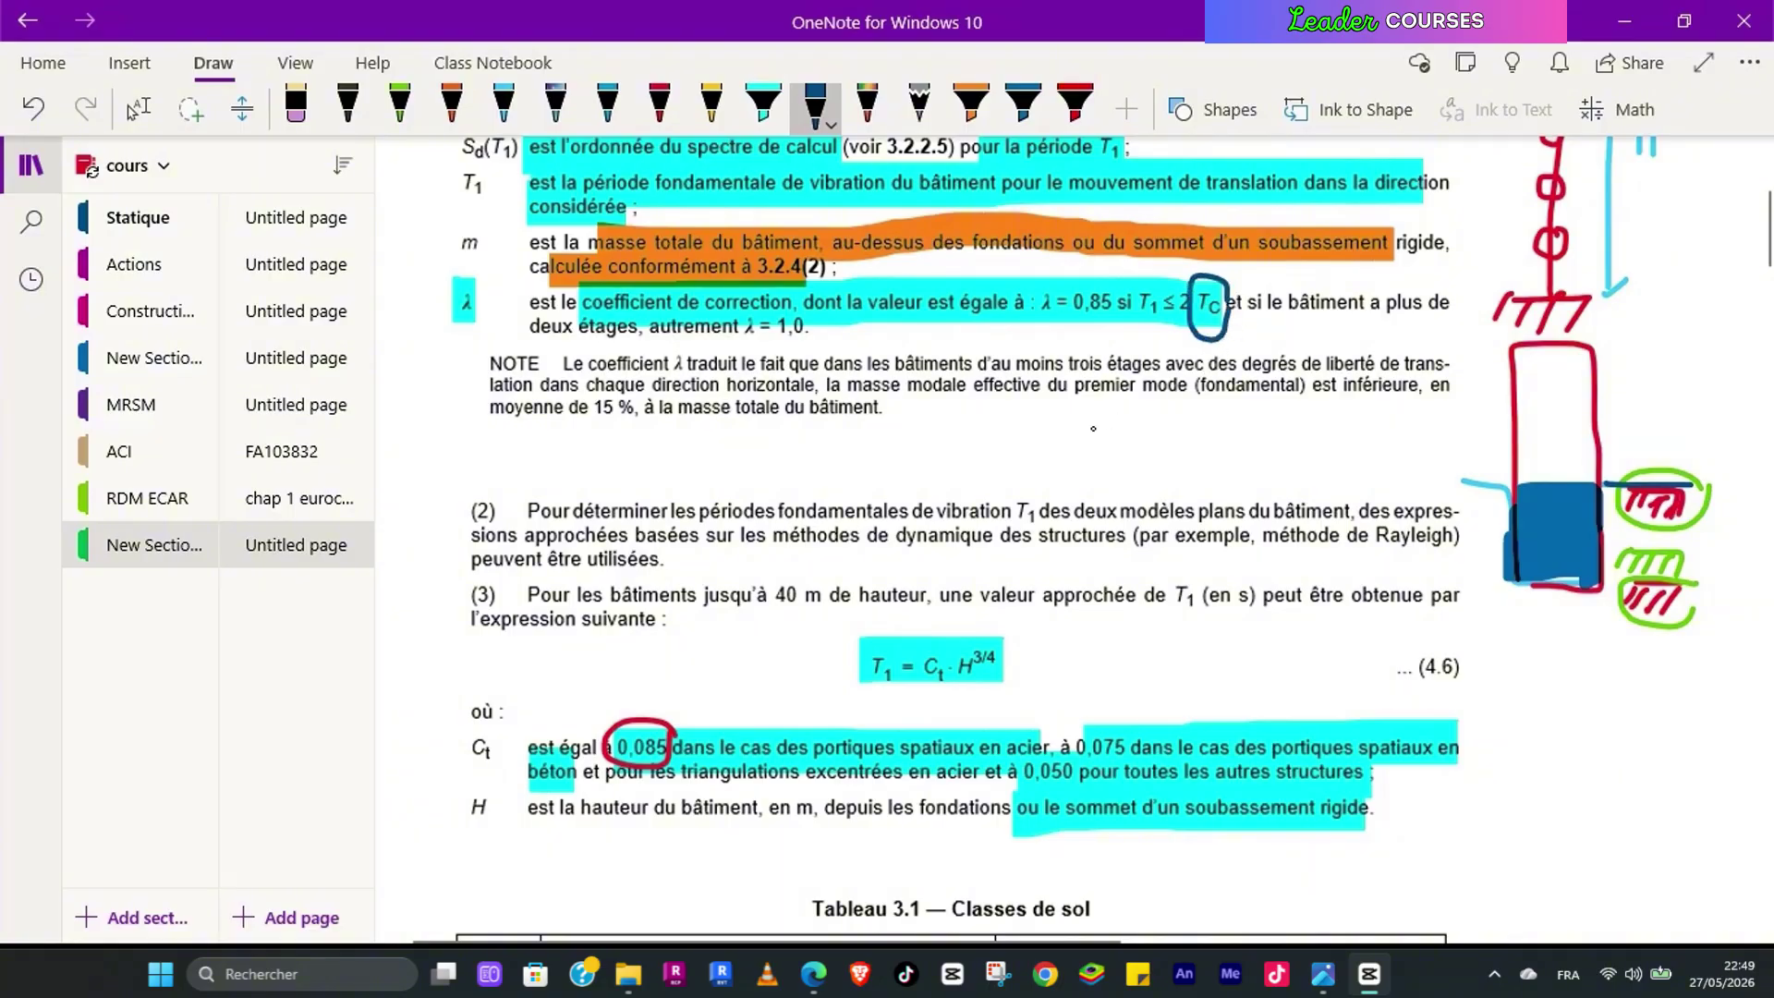
Step: In Tableau 3.1, highlight in cyan the title "Classes de sol", the class letter A and the superficial layer phrase in its description
{"action": "scroll", "coordinate": [1065, 441], "scroll_direction": "down", "scroll_amount": 6}
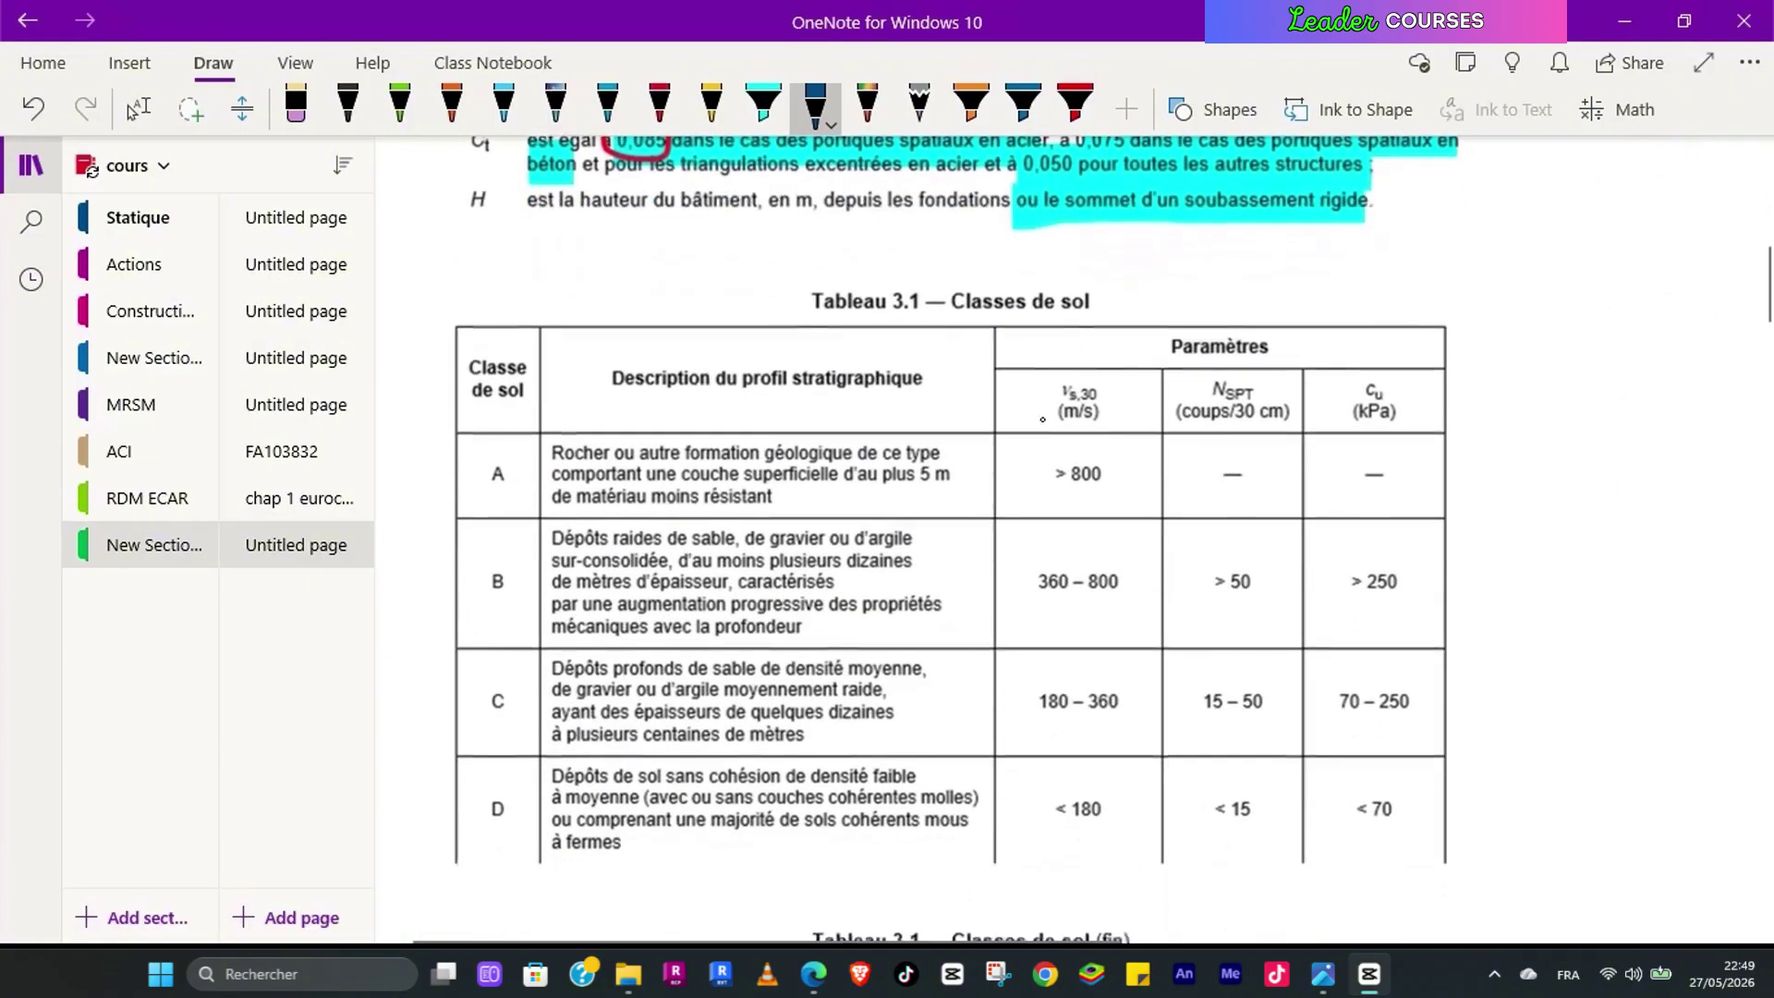
{"action": "left_click", "coordinate": [763, 104]}
{"action": "left_click_drag", "start_coordinate": [818, 302], "coordinate": [1096, 307]}
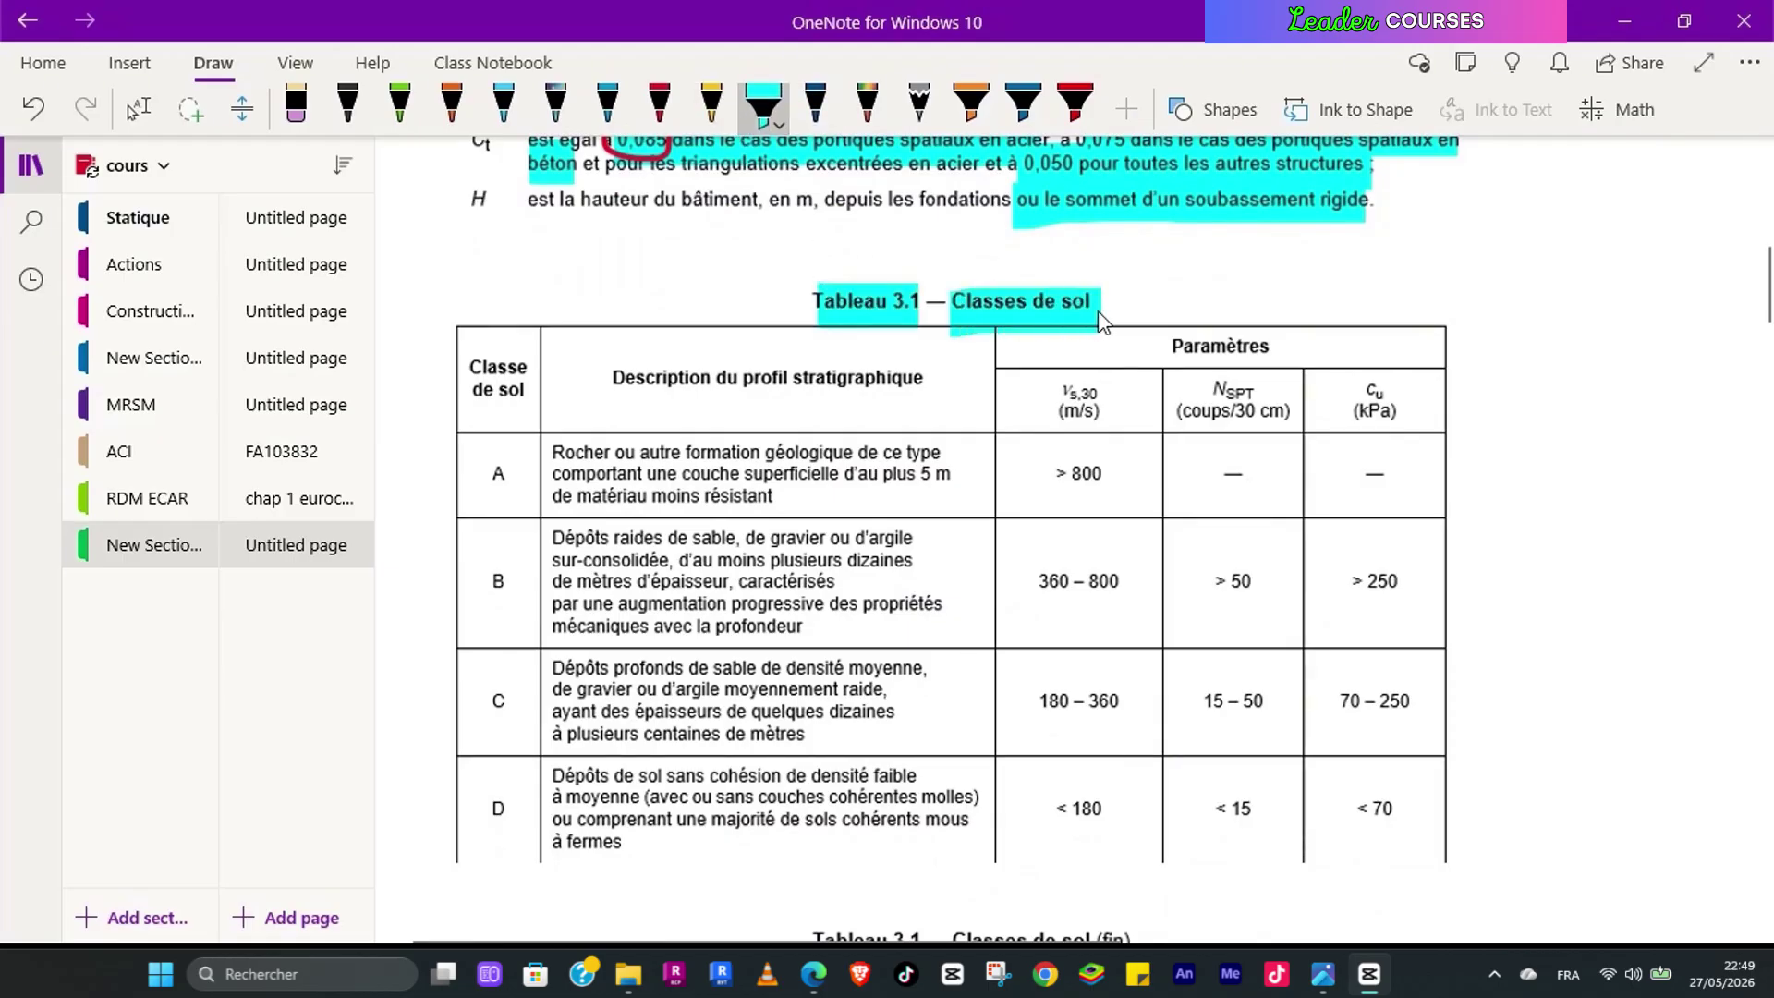
{"action": "scroll", "coordinate": [1098, 311], "scroll_direction": "down", "scroll_amount": 1}
{"action": "left_click_drag", "start_coordinate": [489, 363], "coordinate": [518, 373]}
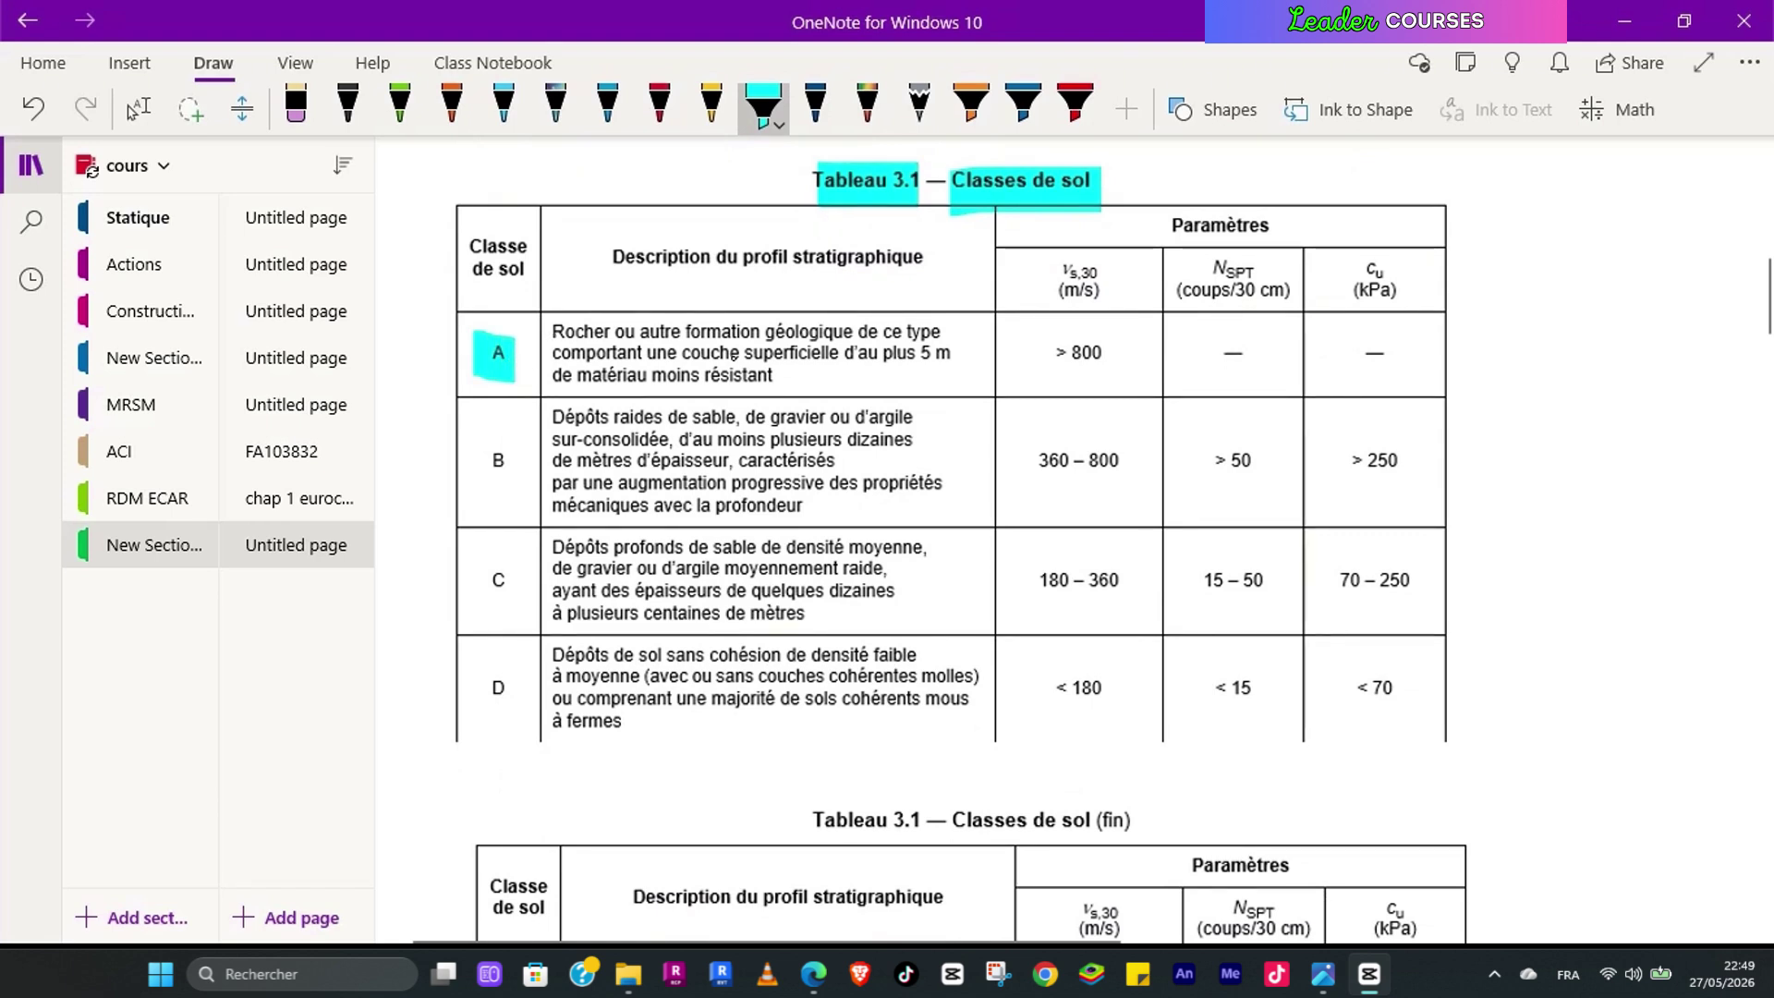
{"action": "left_click_drag", "start_coordinate": [710, 363], "coordinate": [945, 367]}
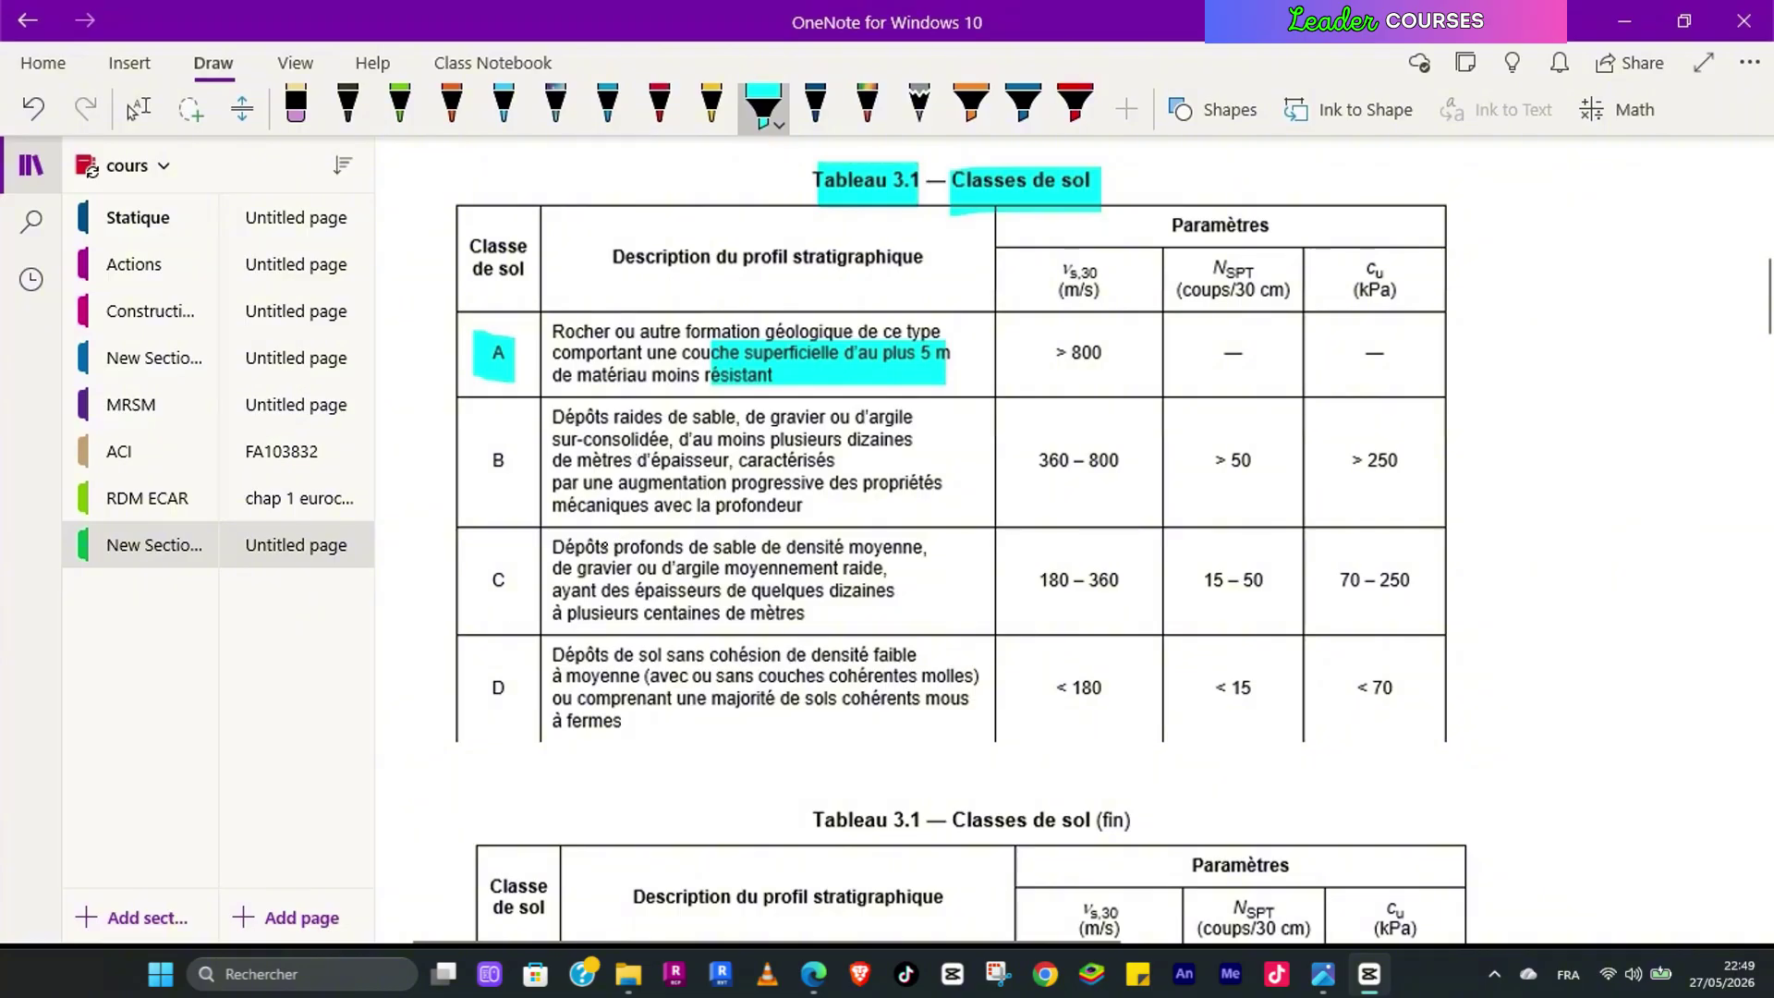
Step: Highlight in cyan the parameter headings vs,30 and NSPT in the first part of Tableau 3.1
{"action": "scroll", "coordinate": [708, 546], "scroll_direction": "down", "scroll_amount": 3}
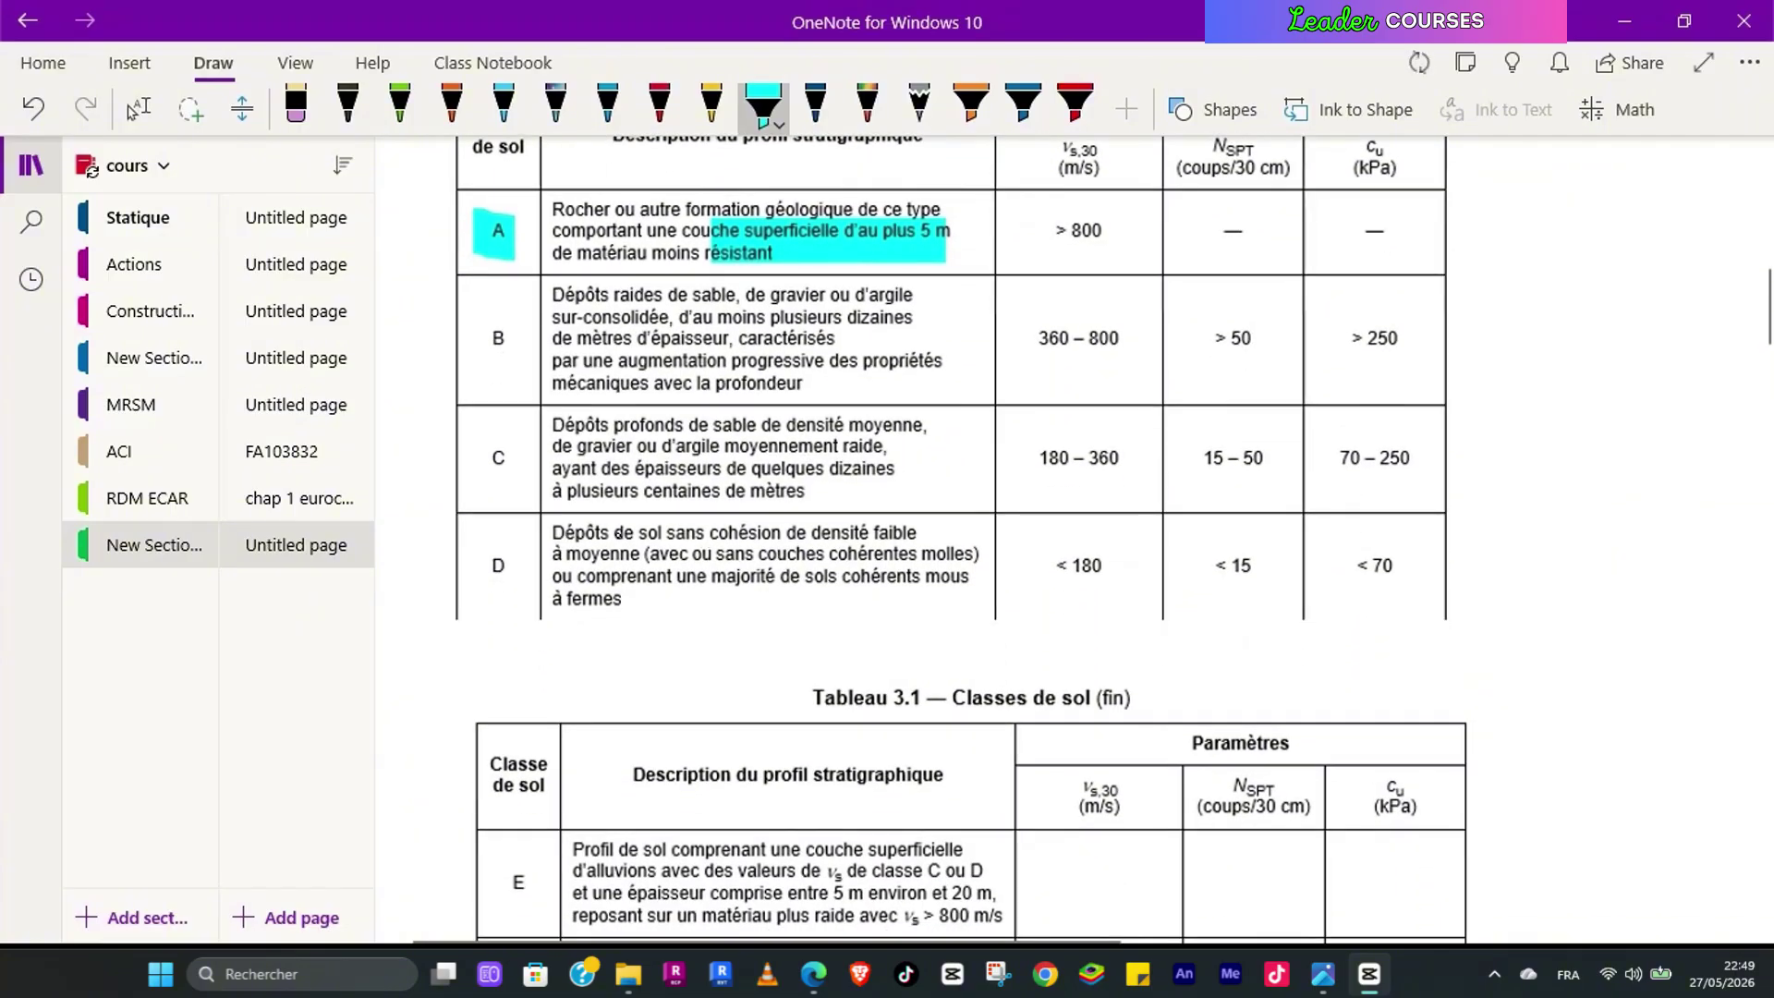
{"action": "scroll", "coordinate": [741, 532], "scroll_direction": "down", "scroll_amount": 6}
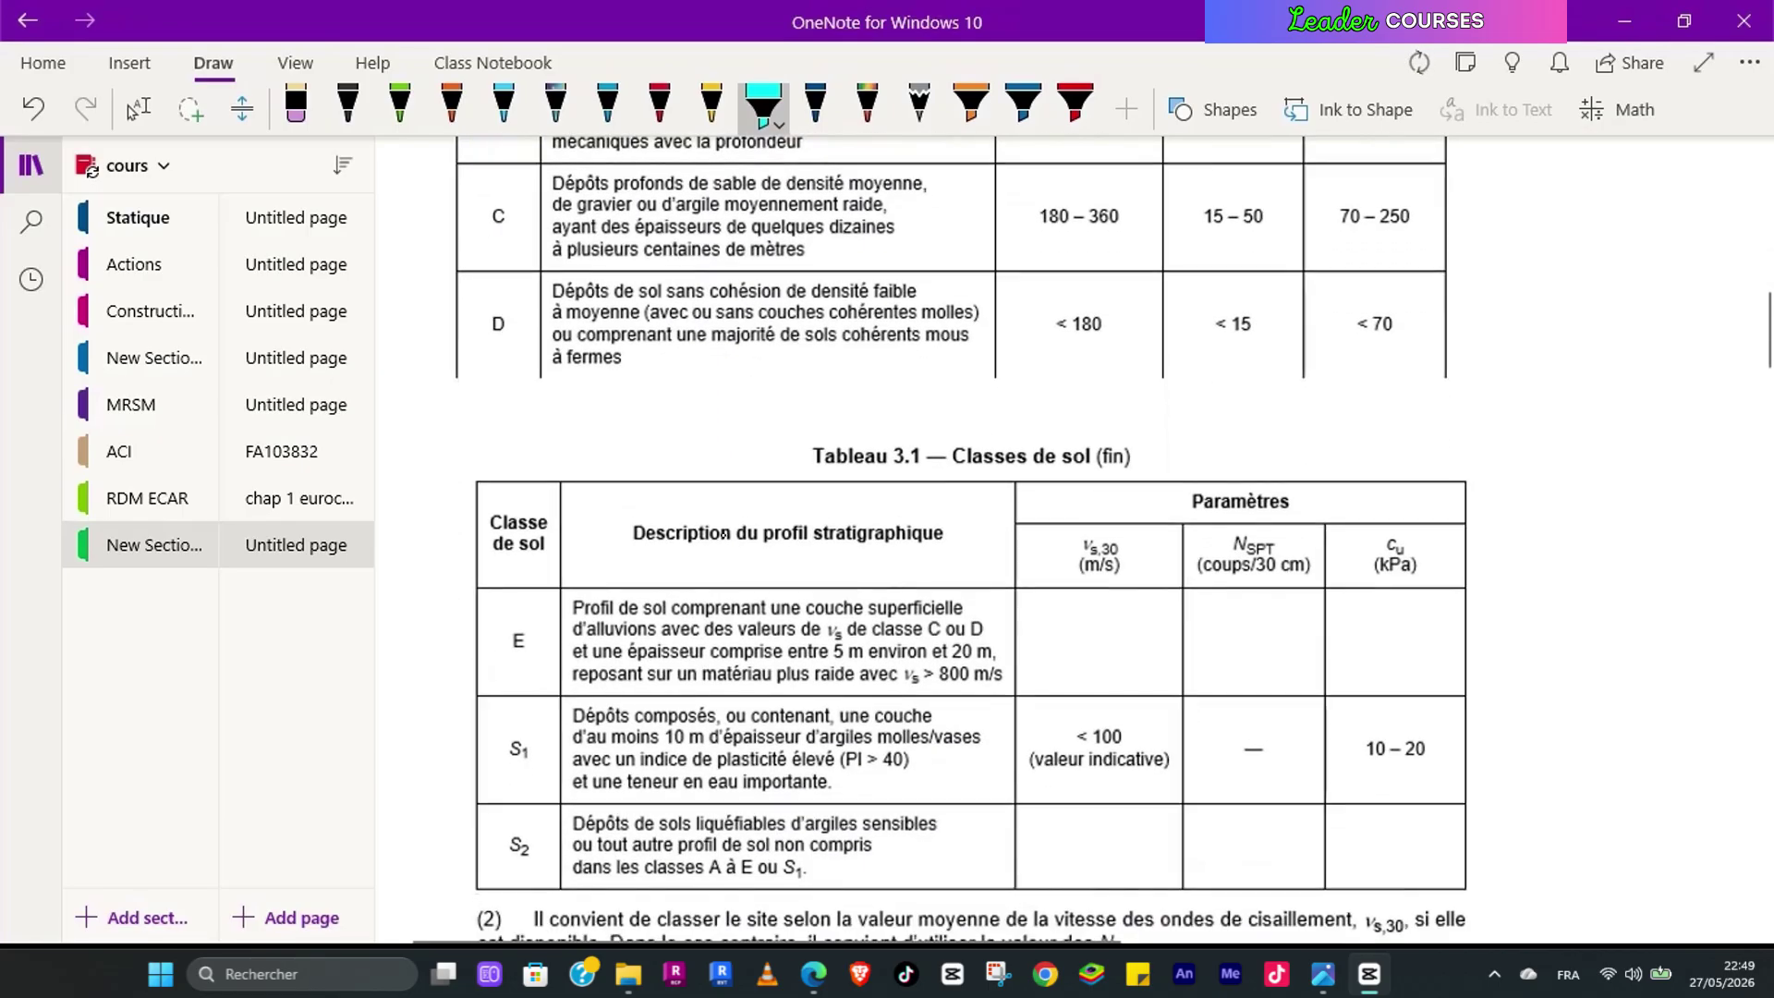
{"action": "scroll", "coordinate": [620, 533], "scroll_direction": "down", "scroll_amount": 3}
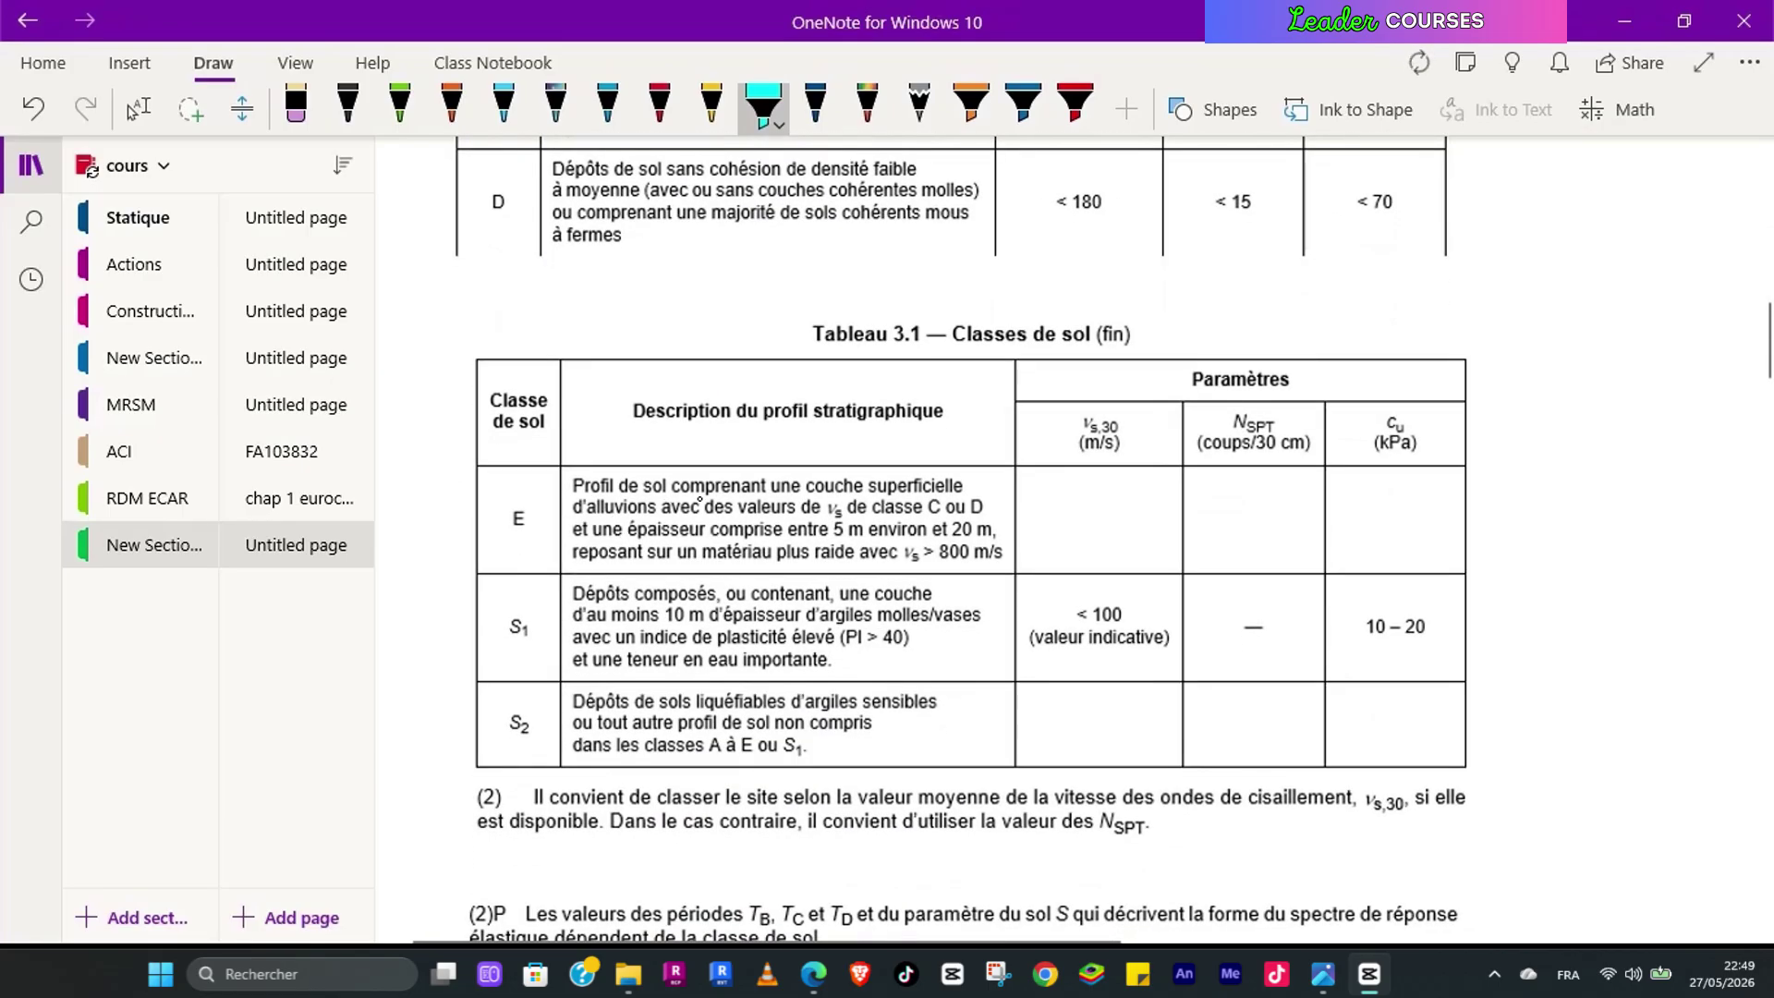
{"action": "scroll", "coordinate": [705, 508], "scroll_direction": "down", "scroll_amount": 3}
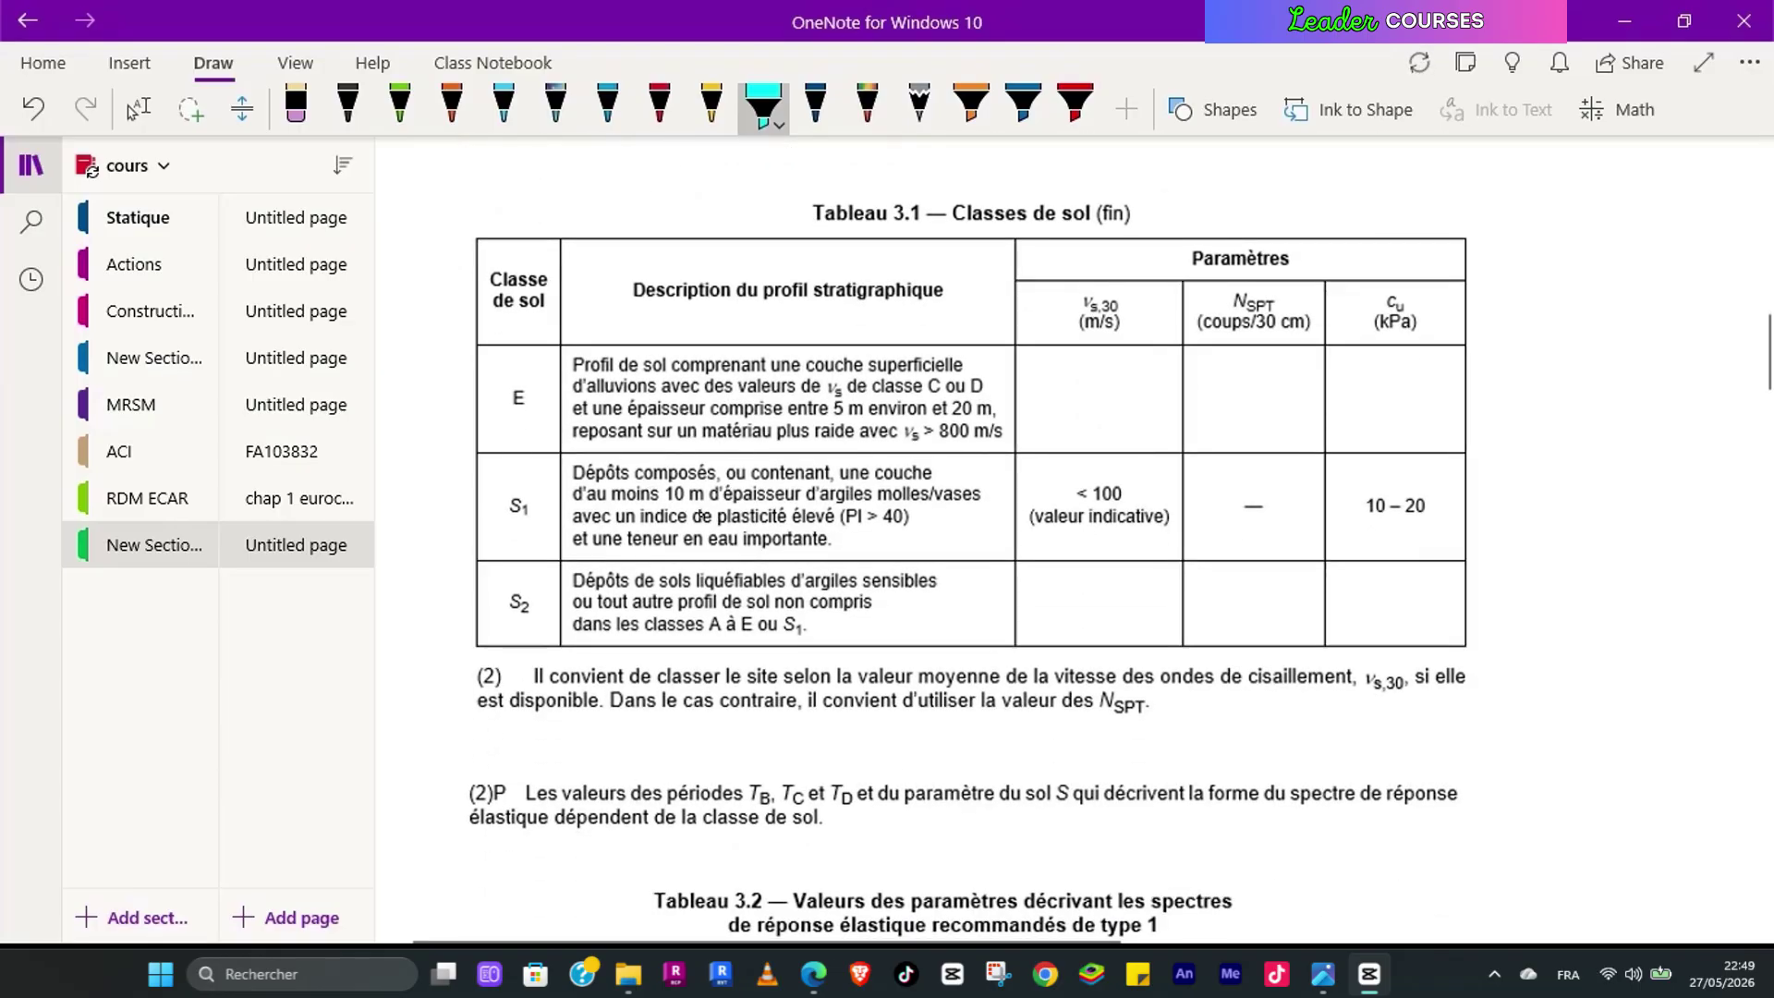
{"action": "scroll", "coordinate": [769, 506], "scroll_direction": "up", "scroll_amount": 6}
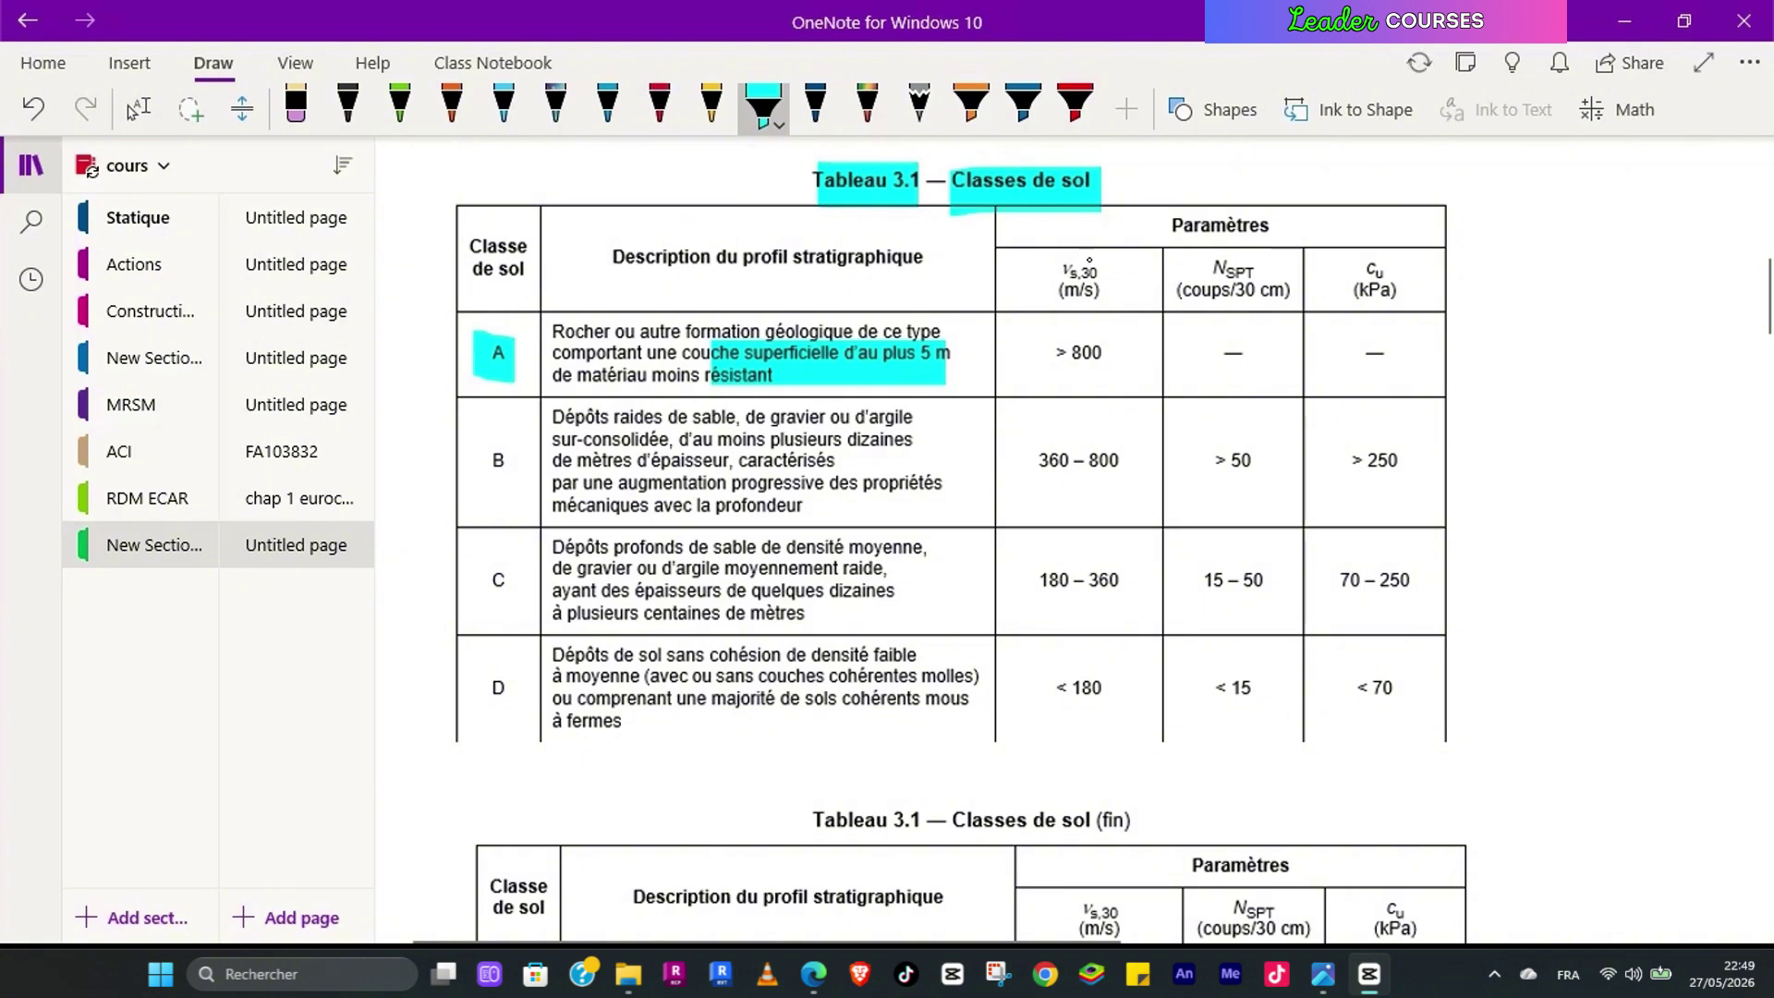
{"action": "left_click_drag", "start_coordinate": [1056, 268], "coordinate": [1093, 291]}
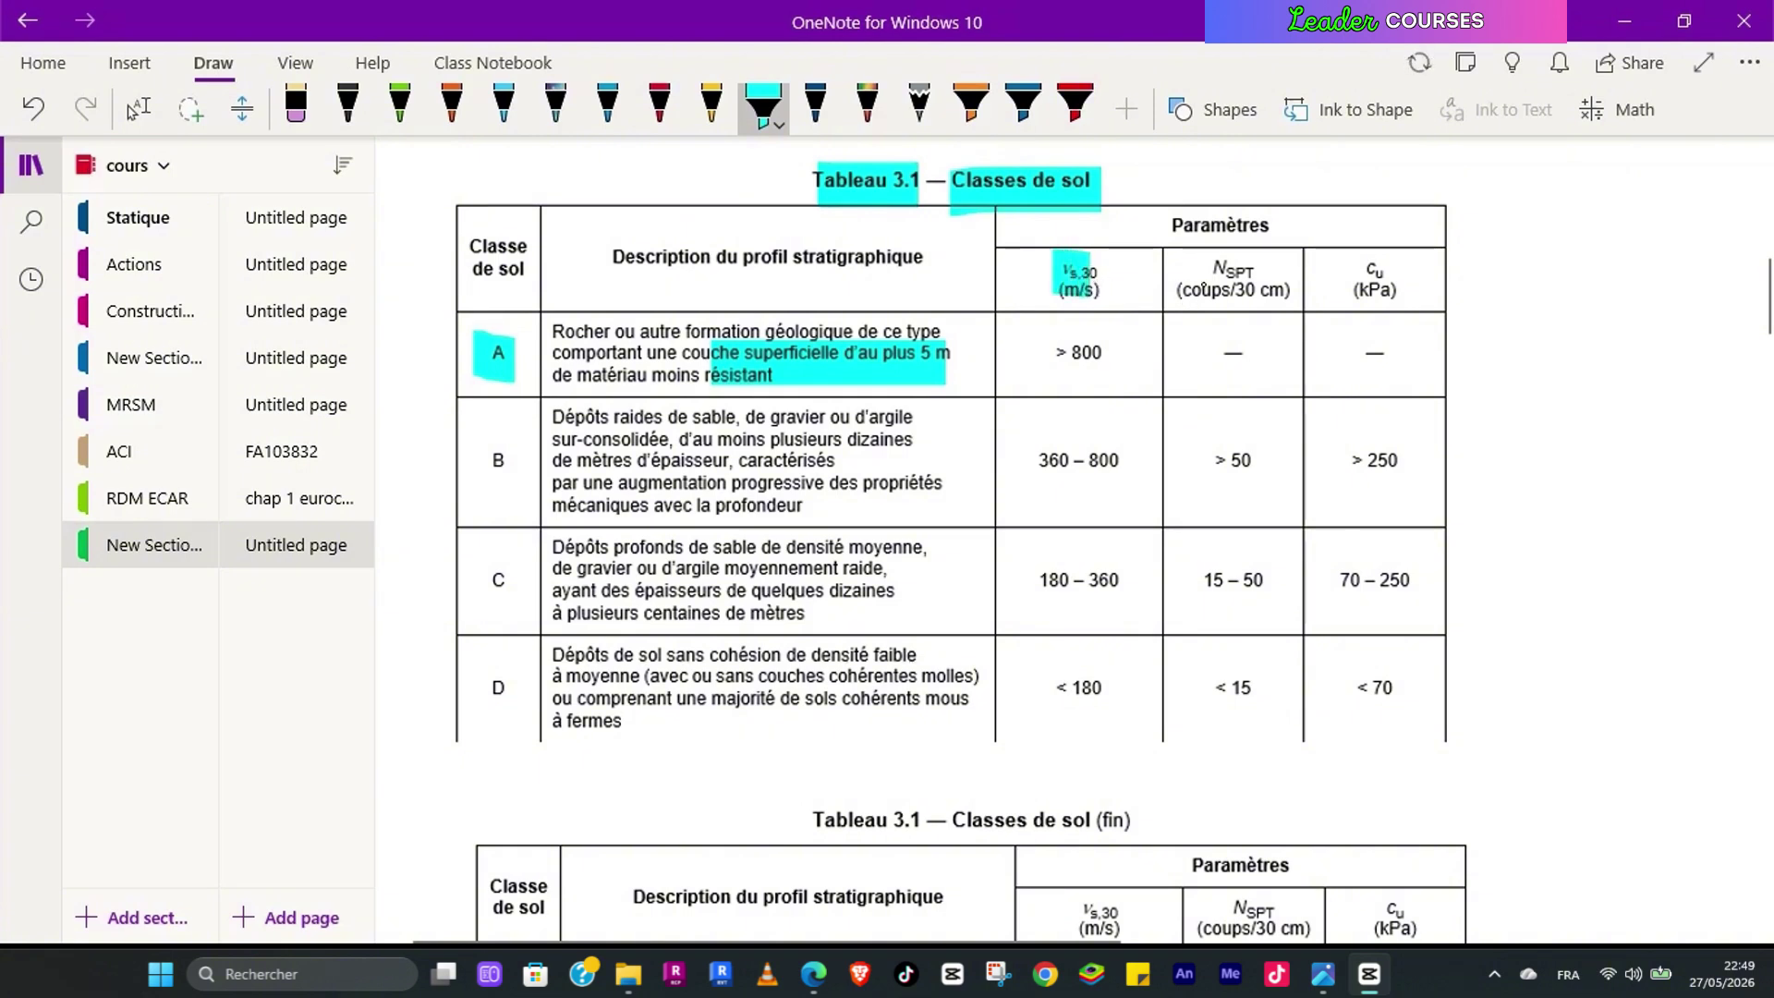
{"action": "mouse_move", "coordinate": [1207, 262]}
{"action": "left_mouse_down"}
{"action": "mouse_move", "coordinate": [1222, 298]}
{"action": "mouse_move", "coordinate": [1256, 288]}
{"action": "left_mouse_up"}
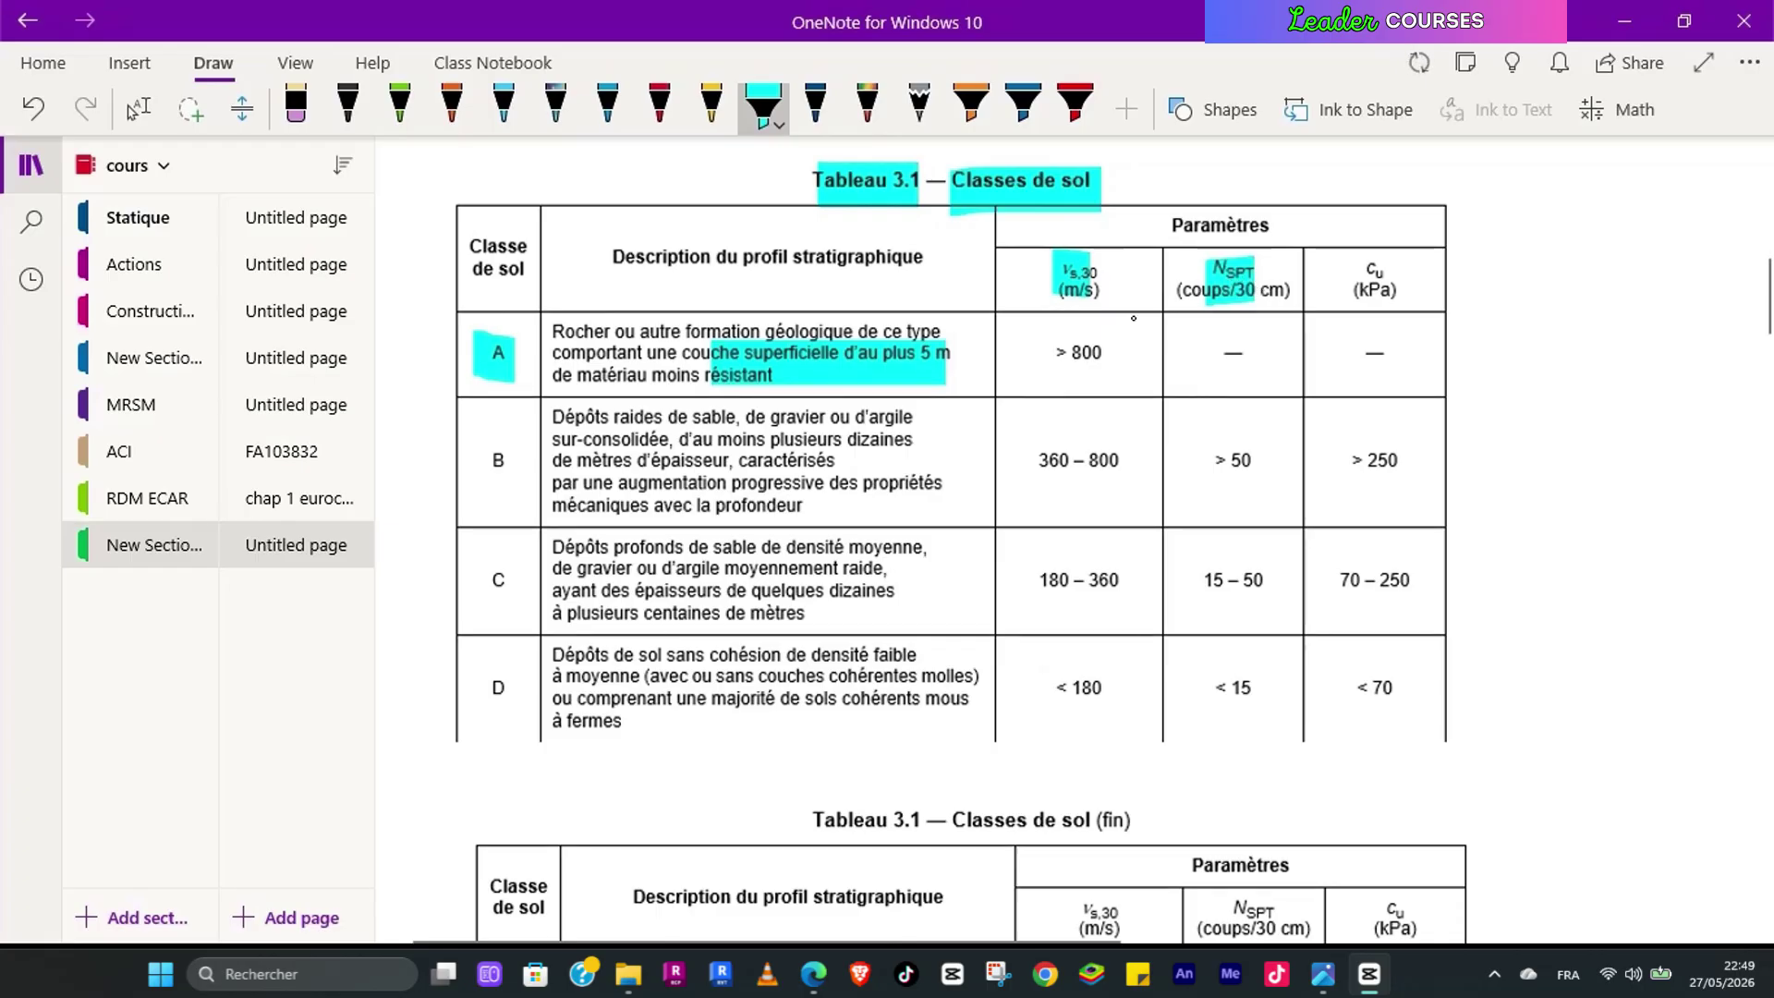
Step: Highlight in cyan vs,30 (m/s) in Tableau 3.1 (fin), plus the phrase on mean shear wave velocity and "la valeur des NSPT" in clause (2)
{"action": "scroll", "coordinate": [1134, 318], "scroll_direction": "down", "scroll_amount": 7}
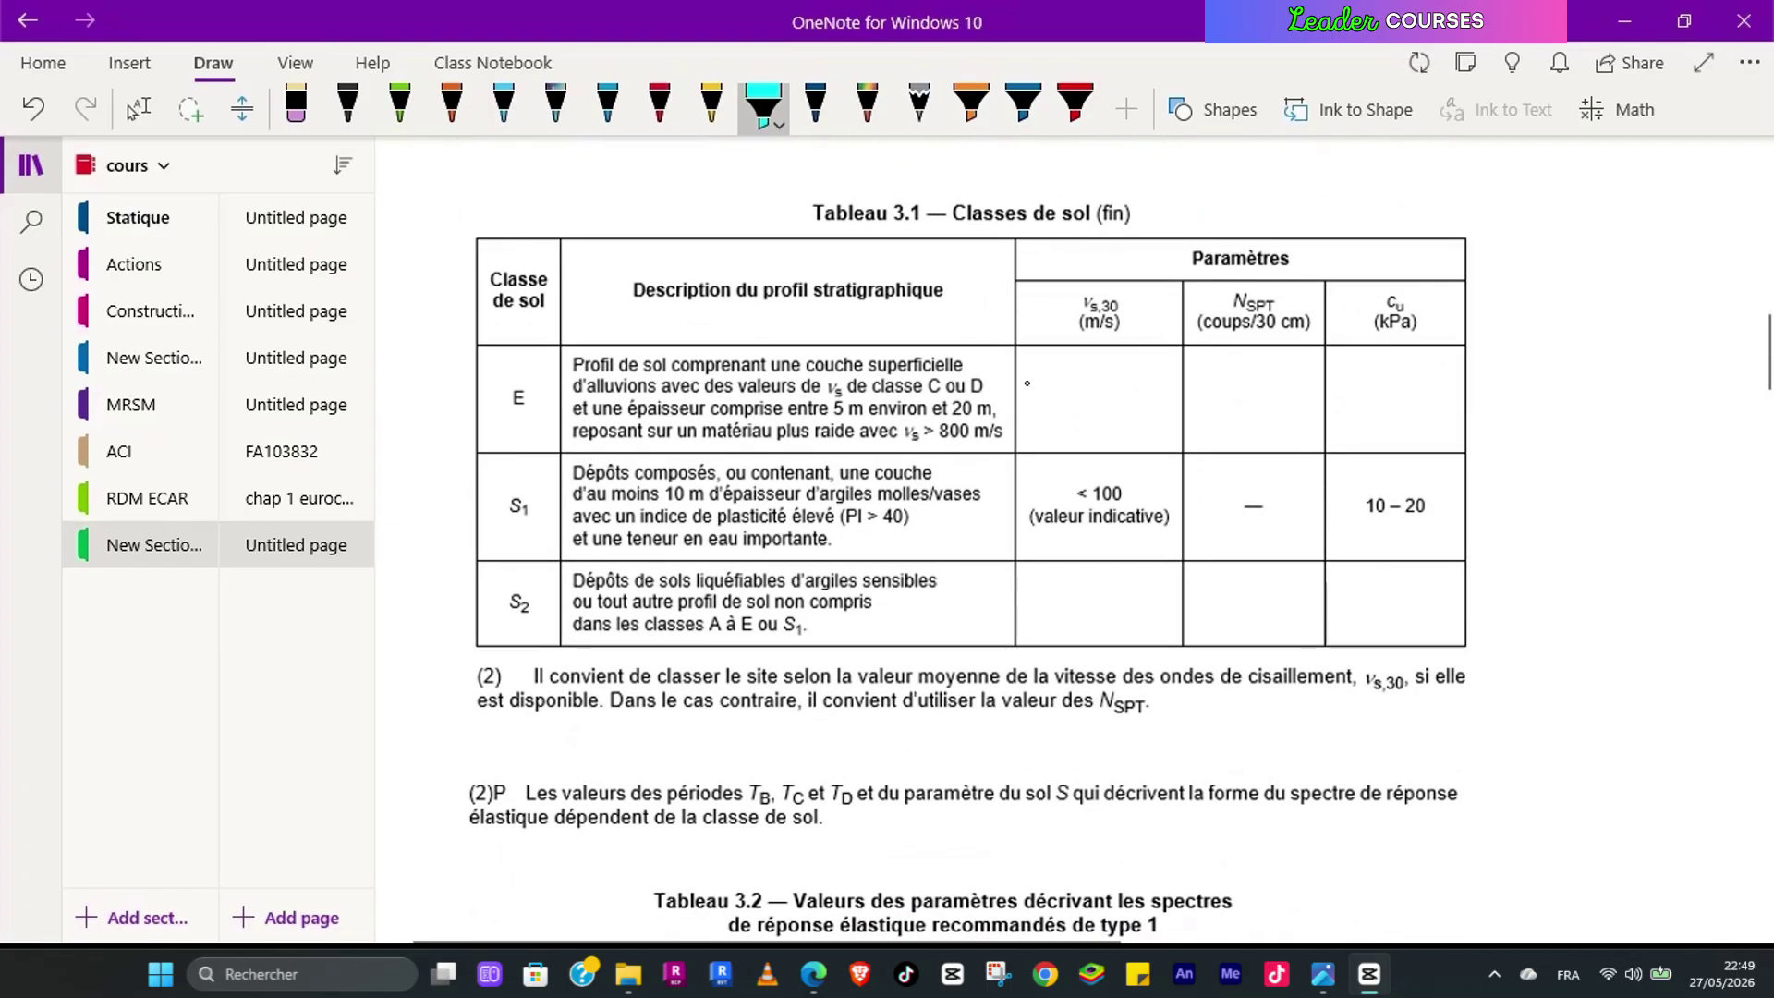
{"action": "left_click_drag", "start_coordinate": [749, 679], "coordinate": [1355, 684]}
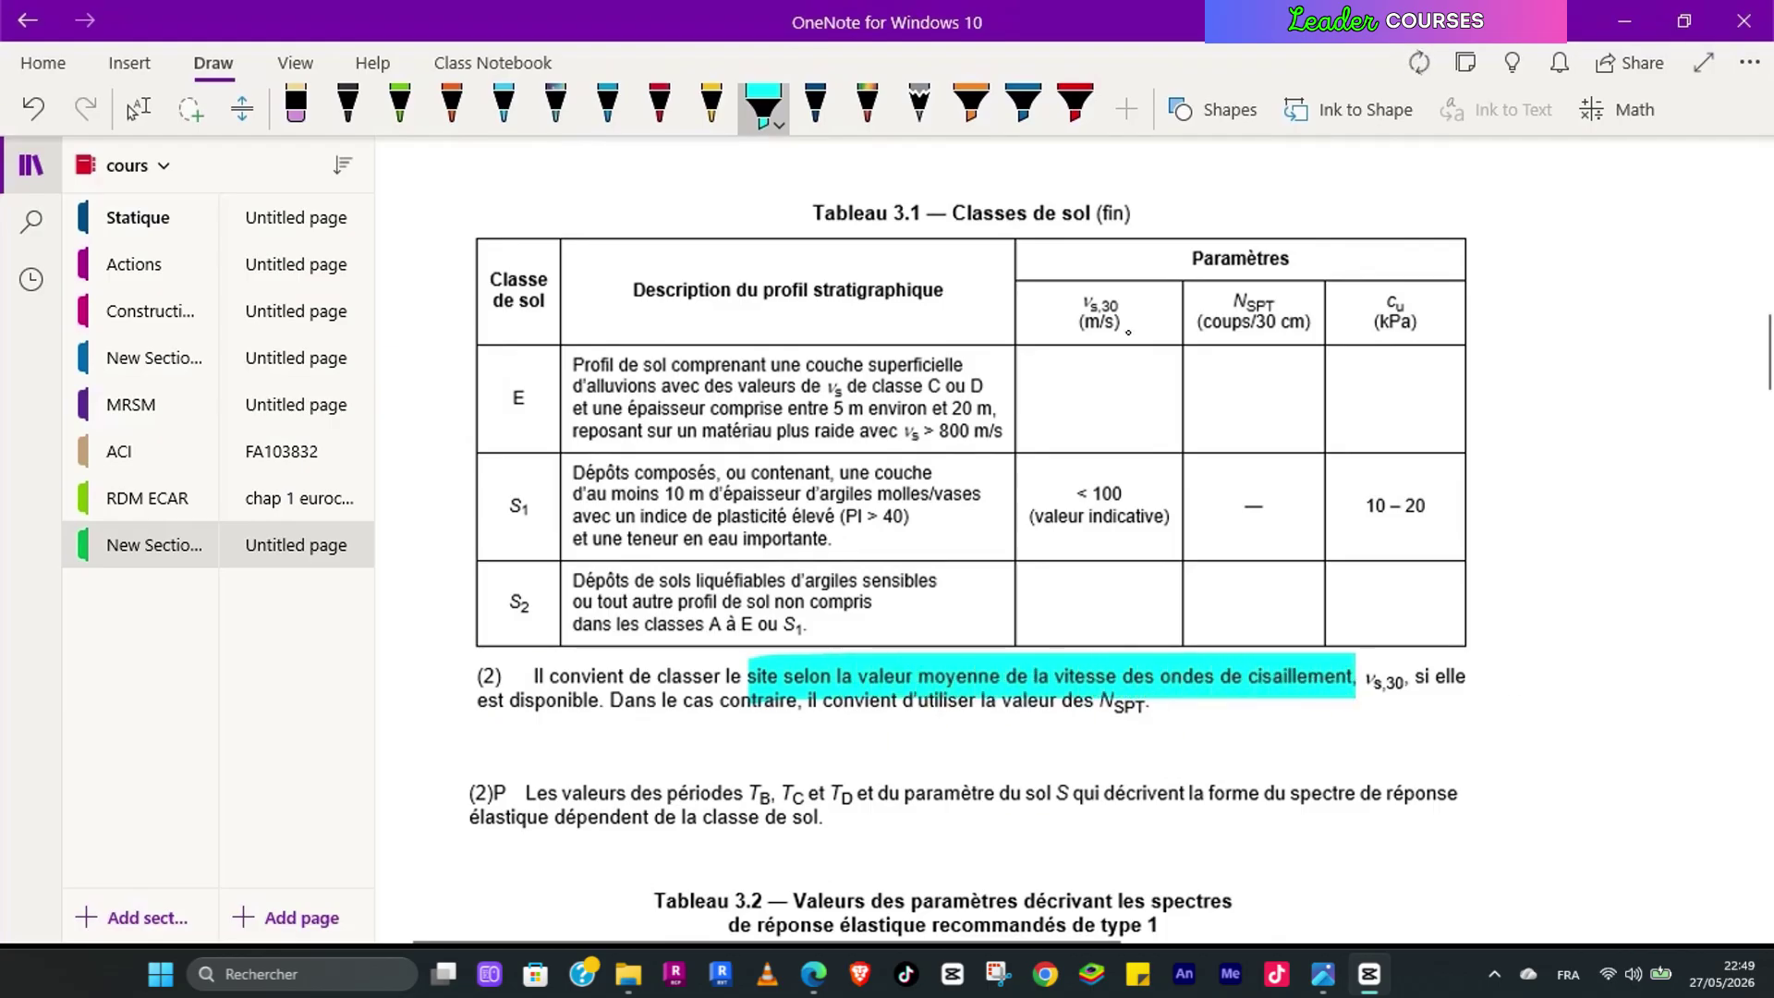
{"action": "left_click_drag", "start_coordinate": [1083, 294], "coordinate": [1125, 325]}
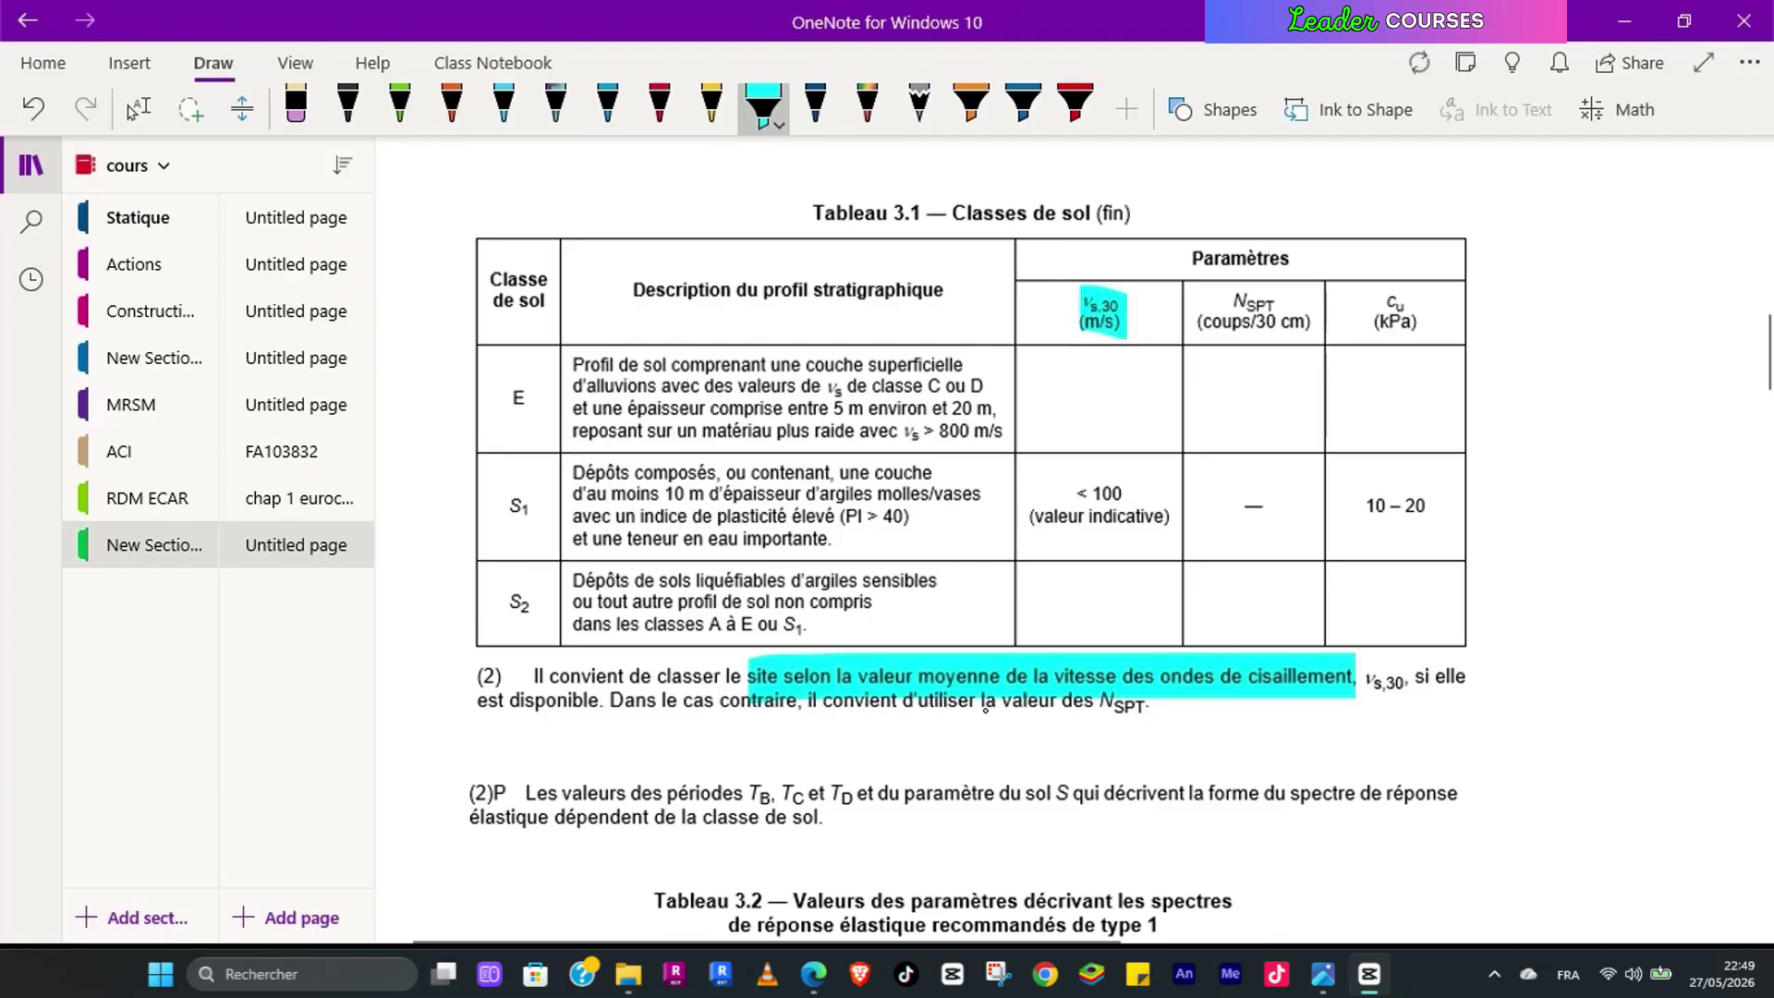
{"action": "left_click_drag", "start_coordinate": [984, 714], "coordinate": [1144, 718]}
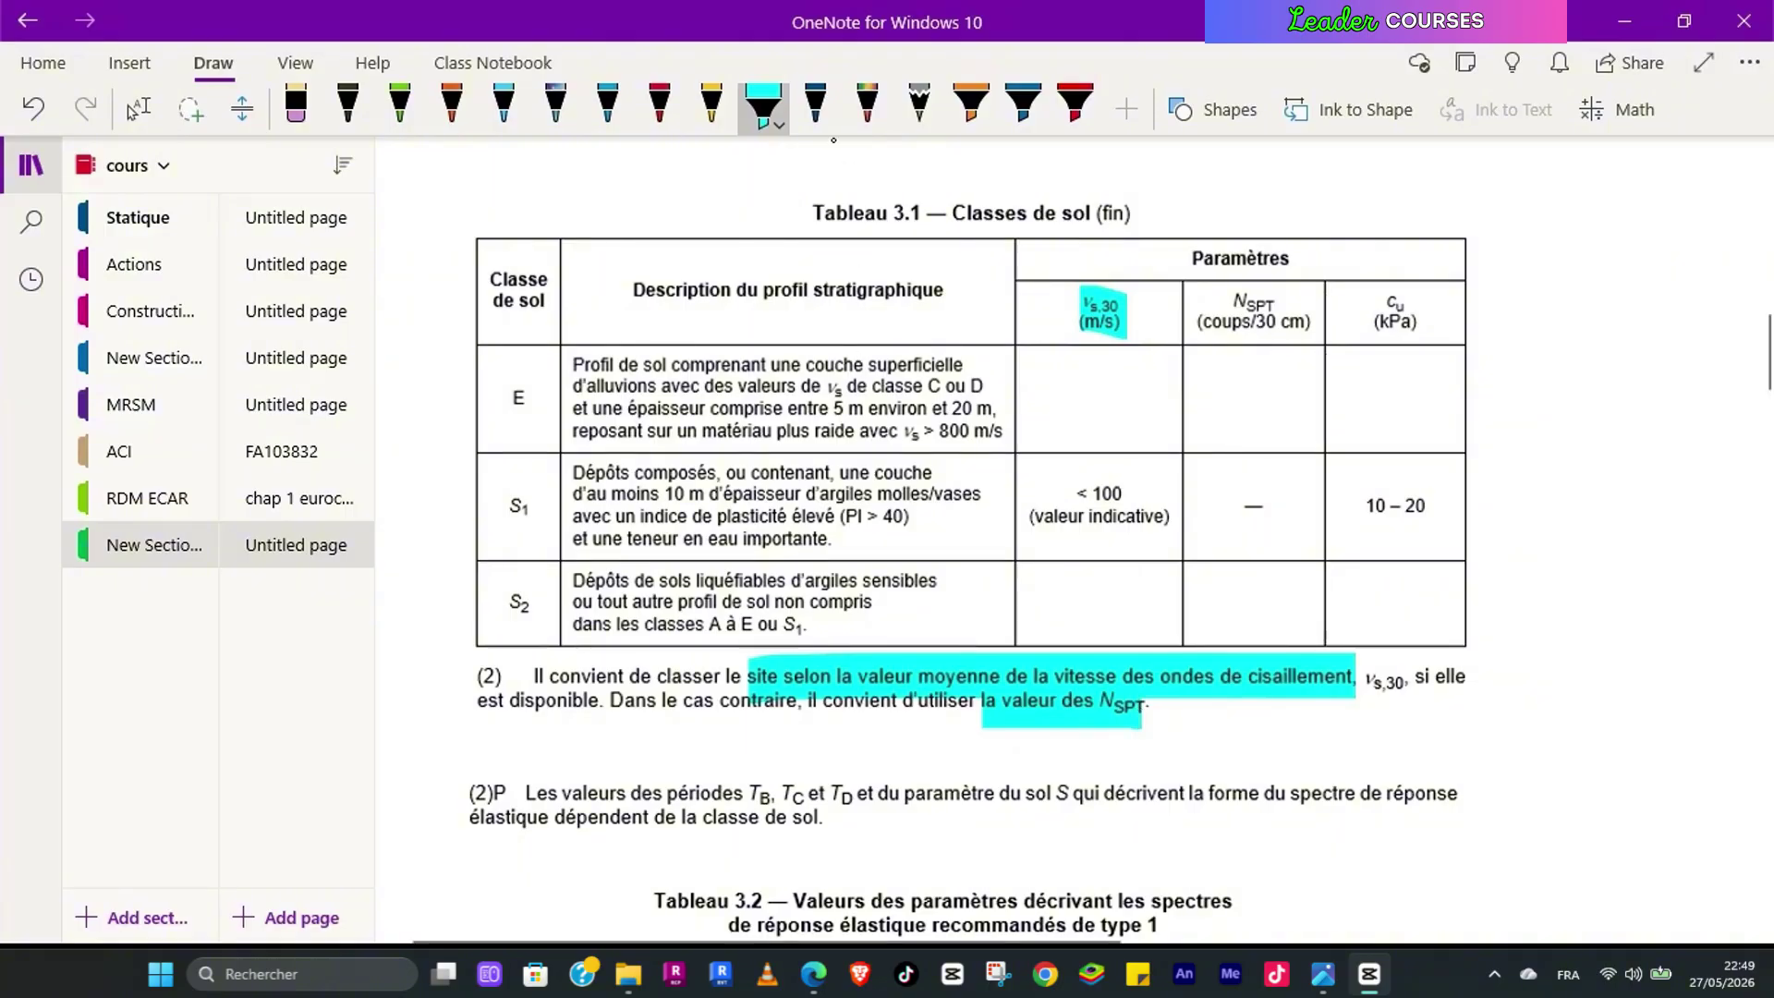
Step: In clause (2)P, highlight in cyan TB, TC, TD, S and "forme du spectre de réponse"
{"action": "scroll", "coordinate": [834, 140], "scroll_direction": "down", "scroll_amount": 3}
{"action": "left_click_drag", "start_coordinate": [744, 550], "coordinate": [850, 553]}
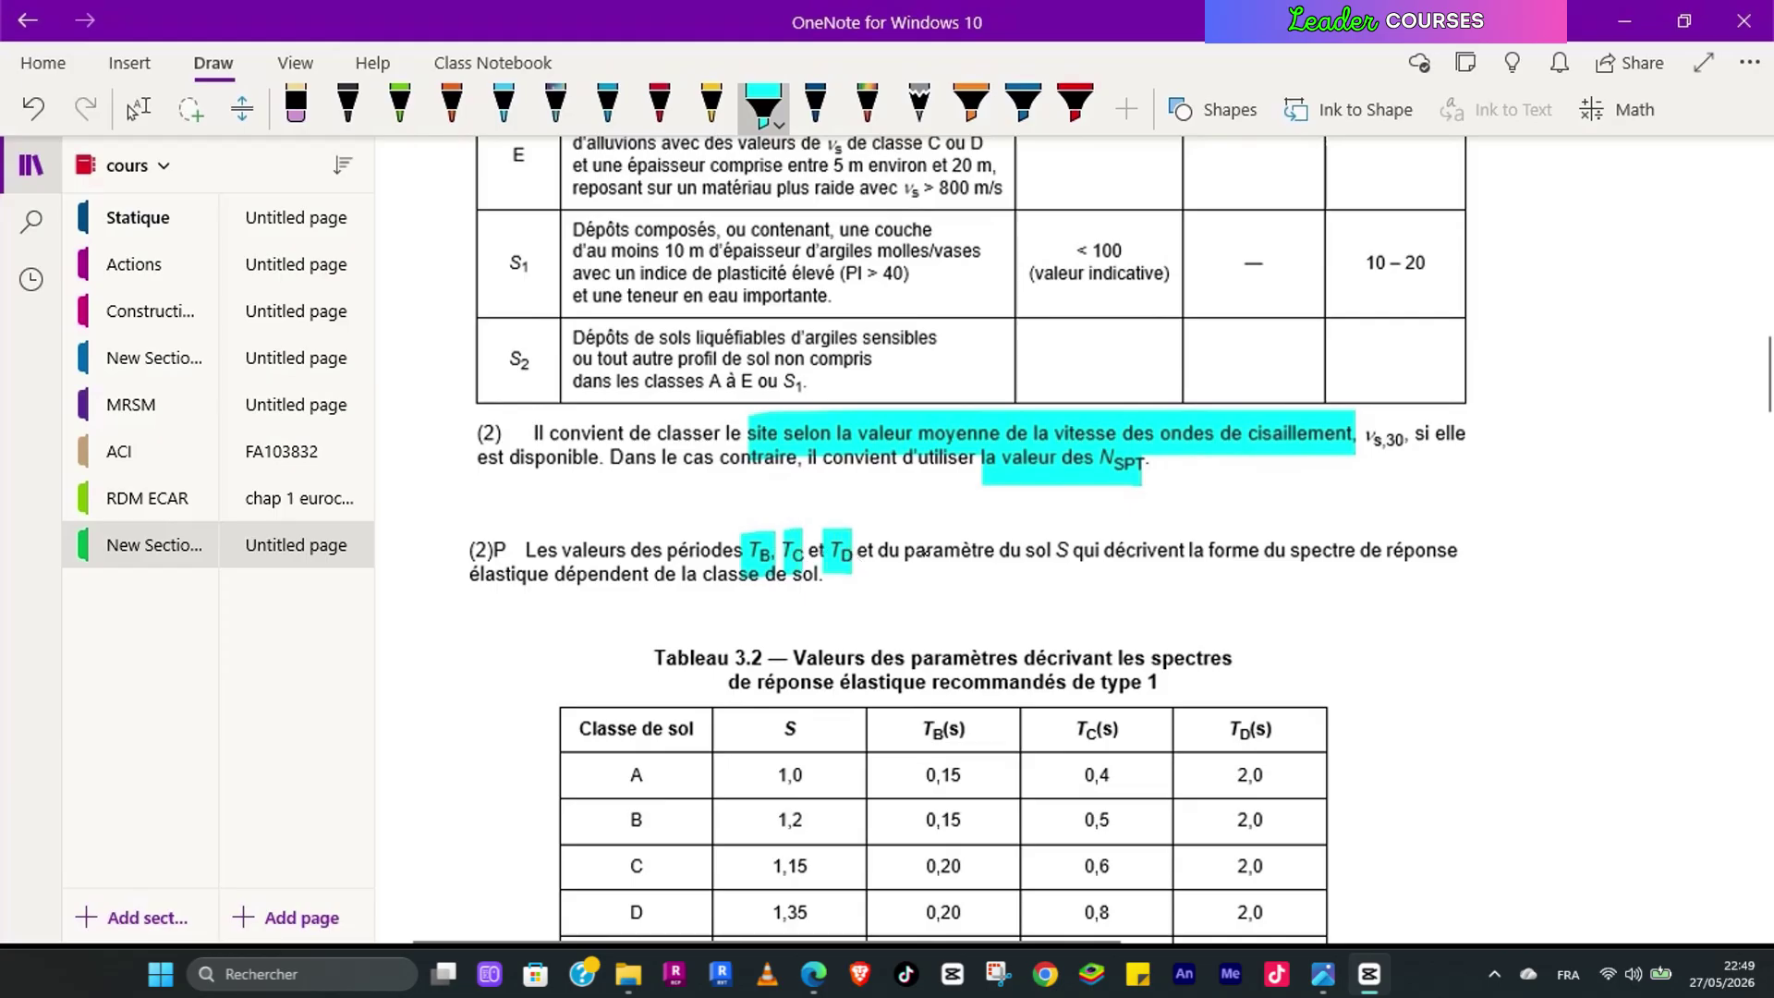
{"action": "left_click_drag", "start_coordinate": [1049, 555], "coordinate": [1069, 559]}
{"action": "left_click_drag", "start_coordinate": [1211, 554], "coordinate": [1458, 559]}
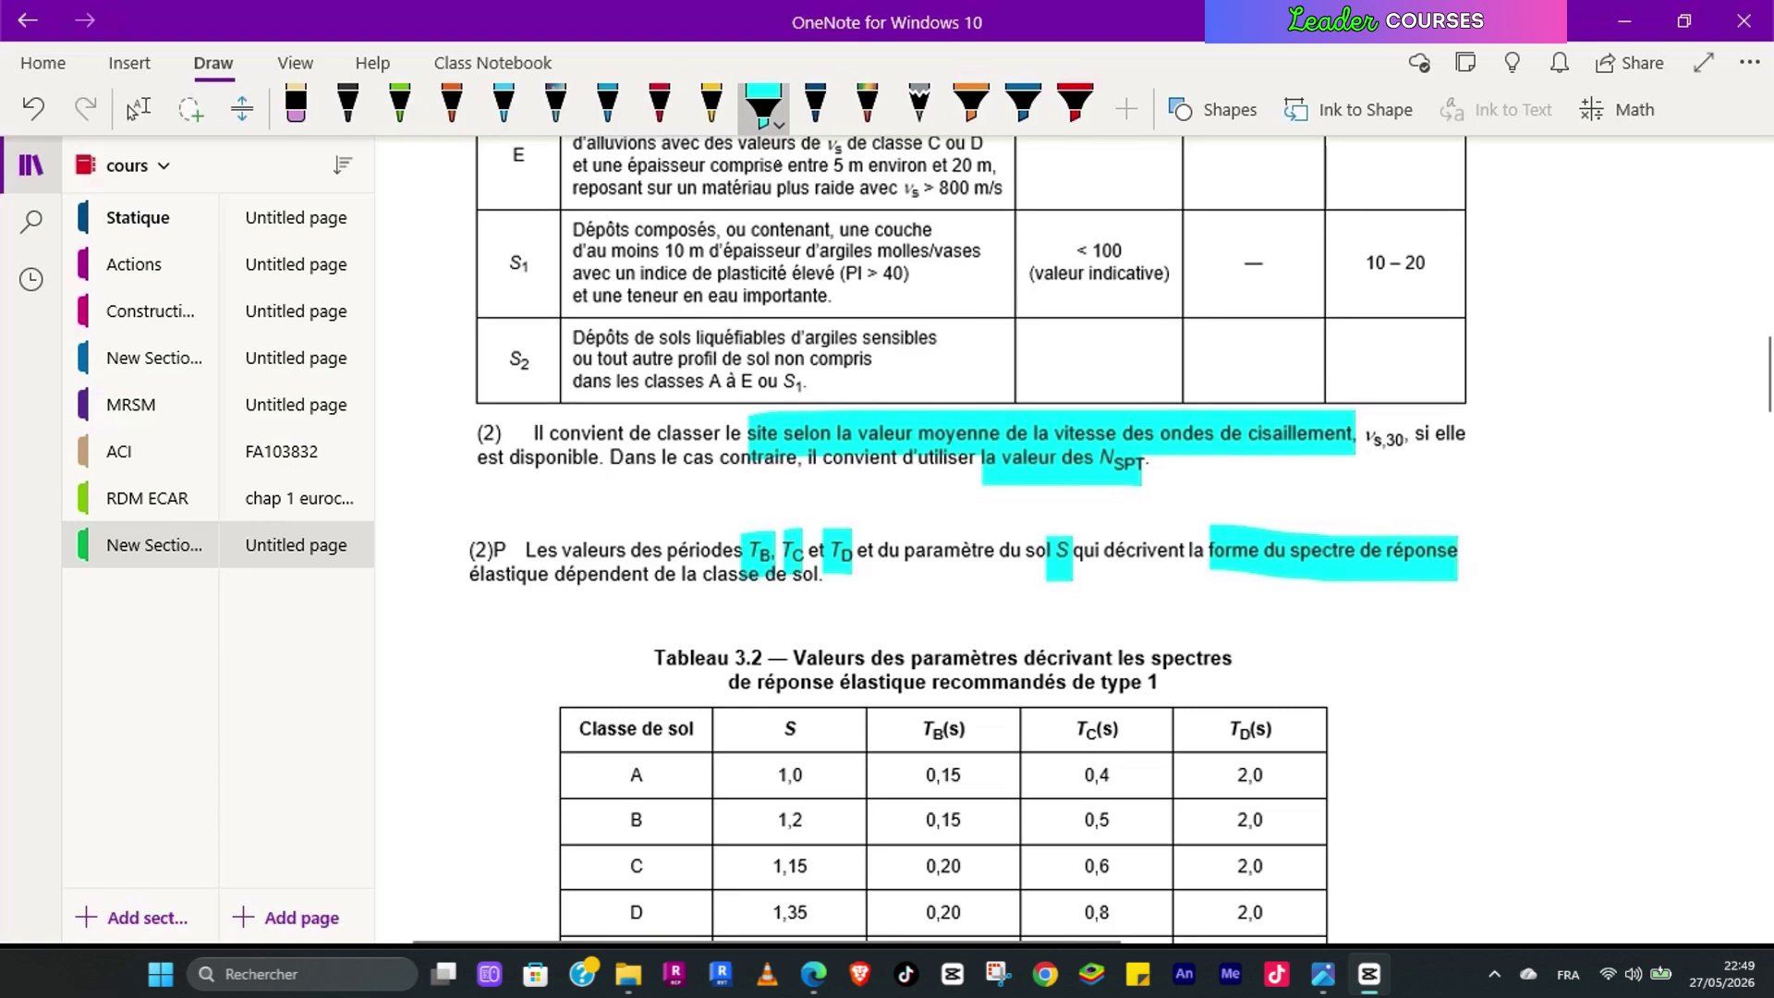
Step: Sketch a blue response spectrum curve with axes beside clause (2)P and highlight "dépendent de la classe de sol" in cyan
{"action": "left_click", "coordinate": [607, 104]}
{"action": "left_click_drag", "start_coordinate": [1490, 471], "coordinate": [1493, 625]}
{"action": "left_click_drag", "start_coordinate": [1458, 618], "coordinate": [1698, 617]}
{"action": "mouse_move", "coordinate": [1497, 555]}
{"action": "left_mouse_down"}
{"action": "mouse_move", "coordinate": [1571, 503]}
{"action": "mouse_move", "coordinate": [1687, 566]}
{"action": "left_mouse_up"}
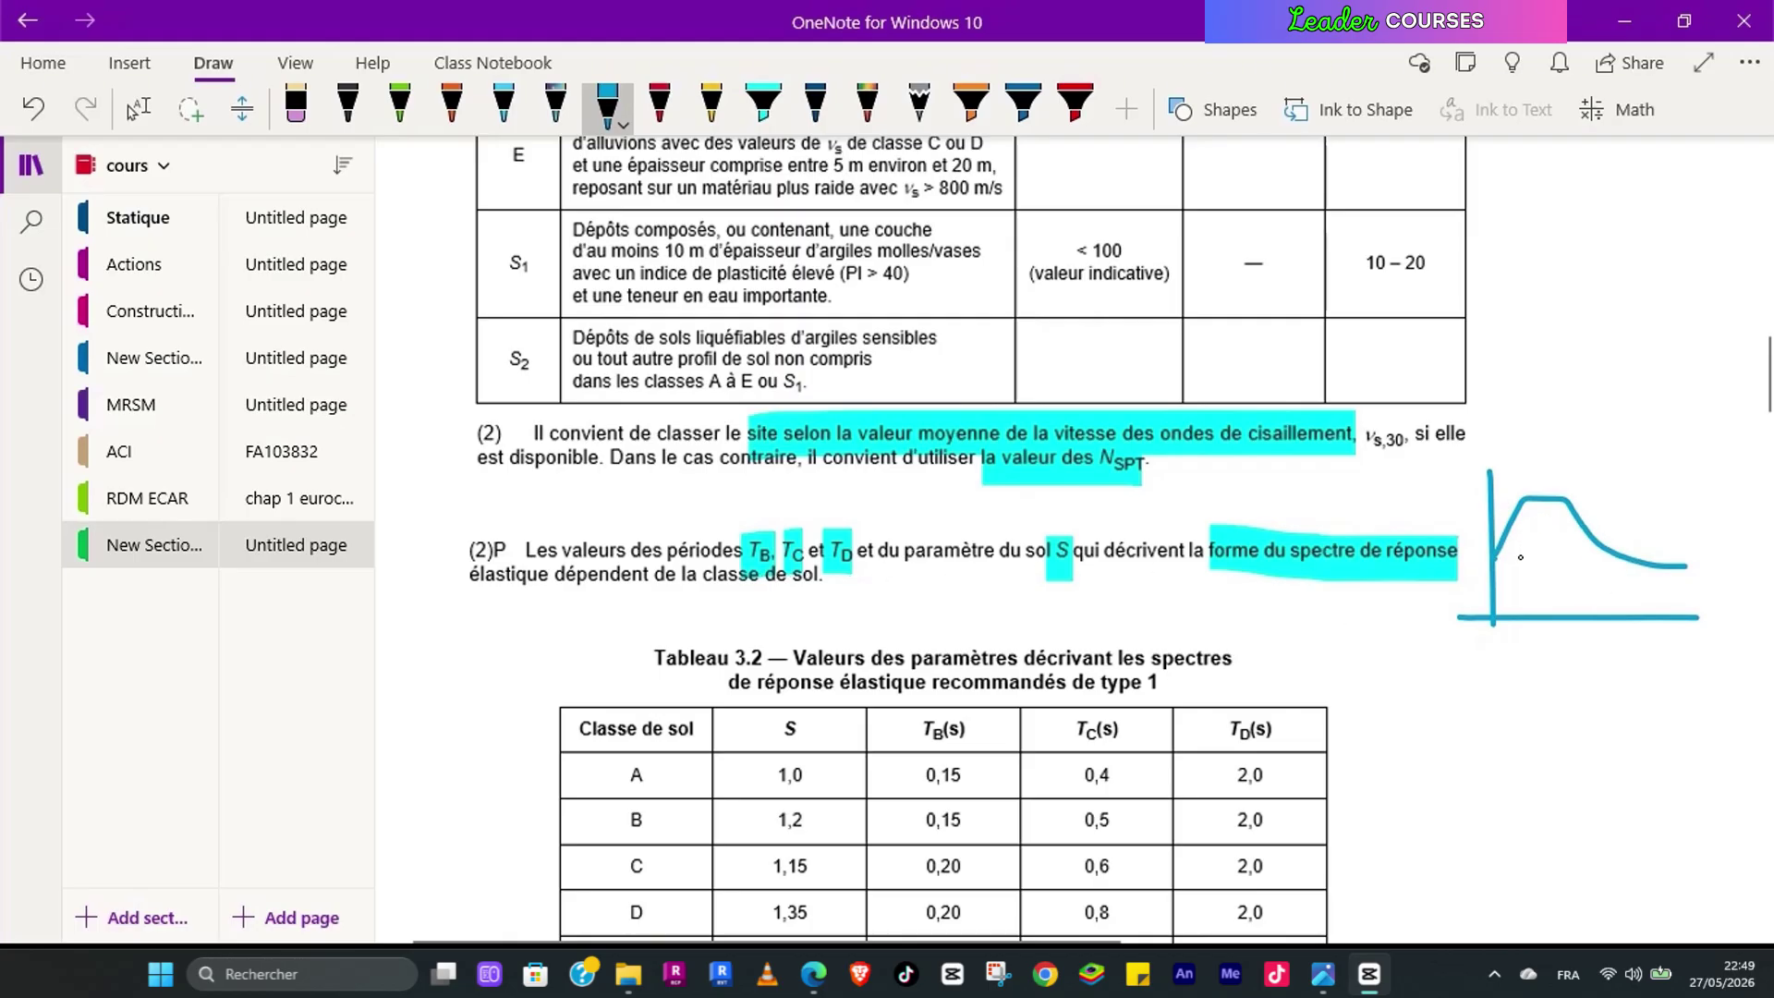
{"action": "left_click", "coordinate": [763, 102]}
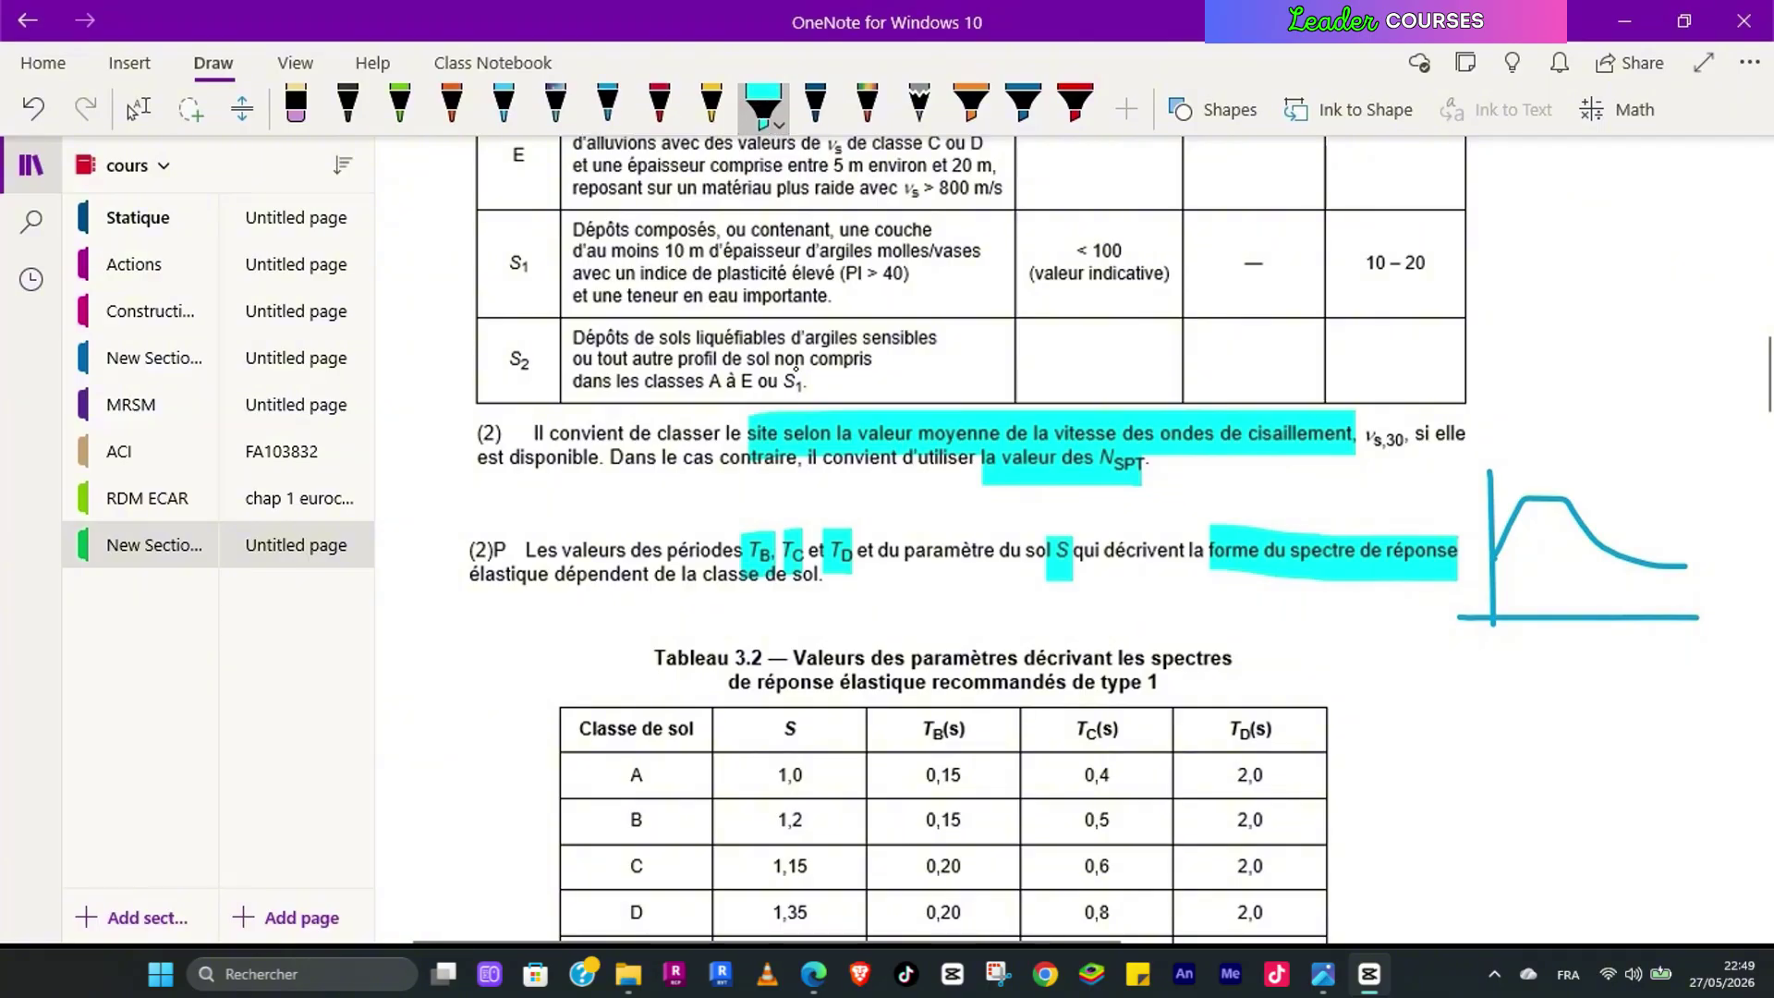
{"action": "left_click_drag", "start_coordinate": [601, 584], "coordinate": [841, 586]}
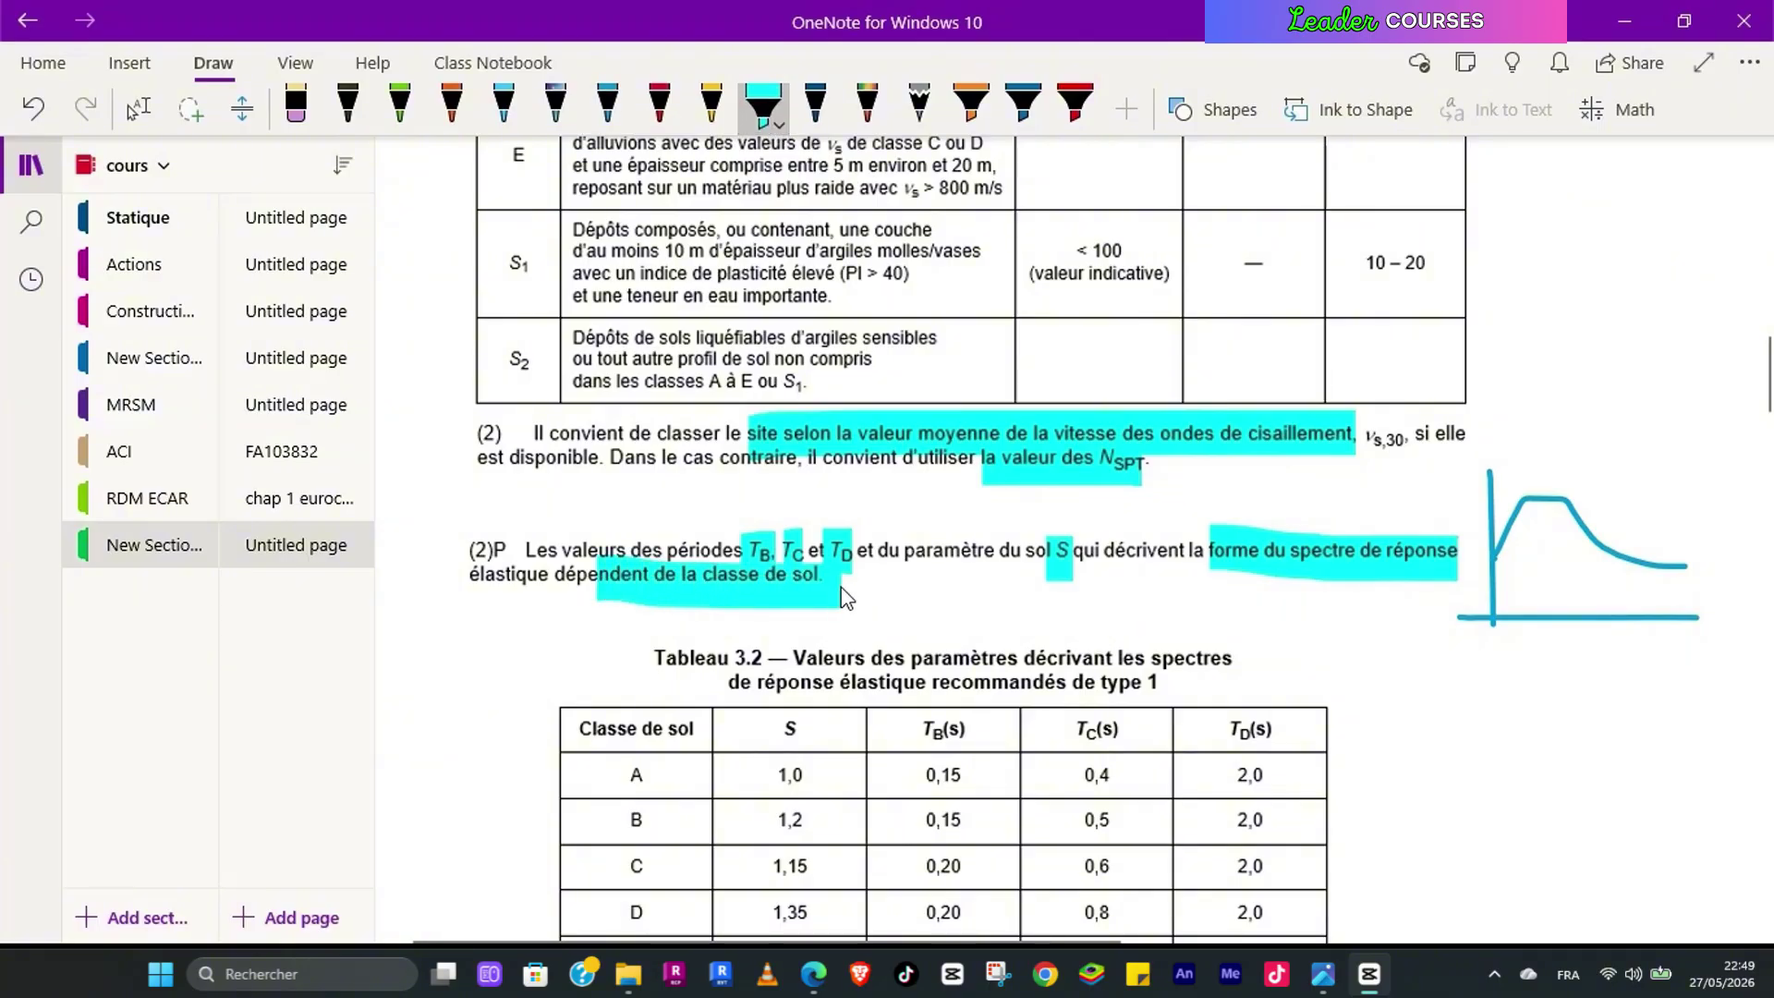
Step: In Tableau 3.2, highlight in cyan class B and its values 1,2, 0,15, 0,5 and 2,0
{"action": "scroll", "coordinate": [887, 554], "scroll_direction": "down", "scroll_amount": 1}
{"action": "scroll", "coordinate": [887, 510], "scroll_direction": "down", "scroll_amount": 1}
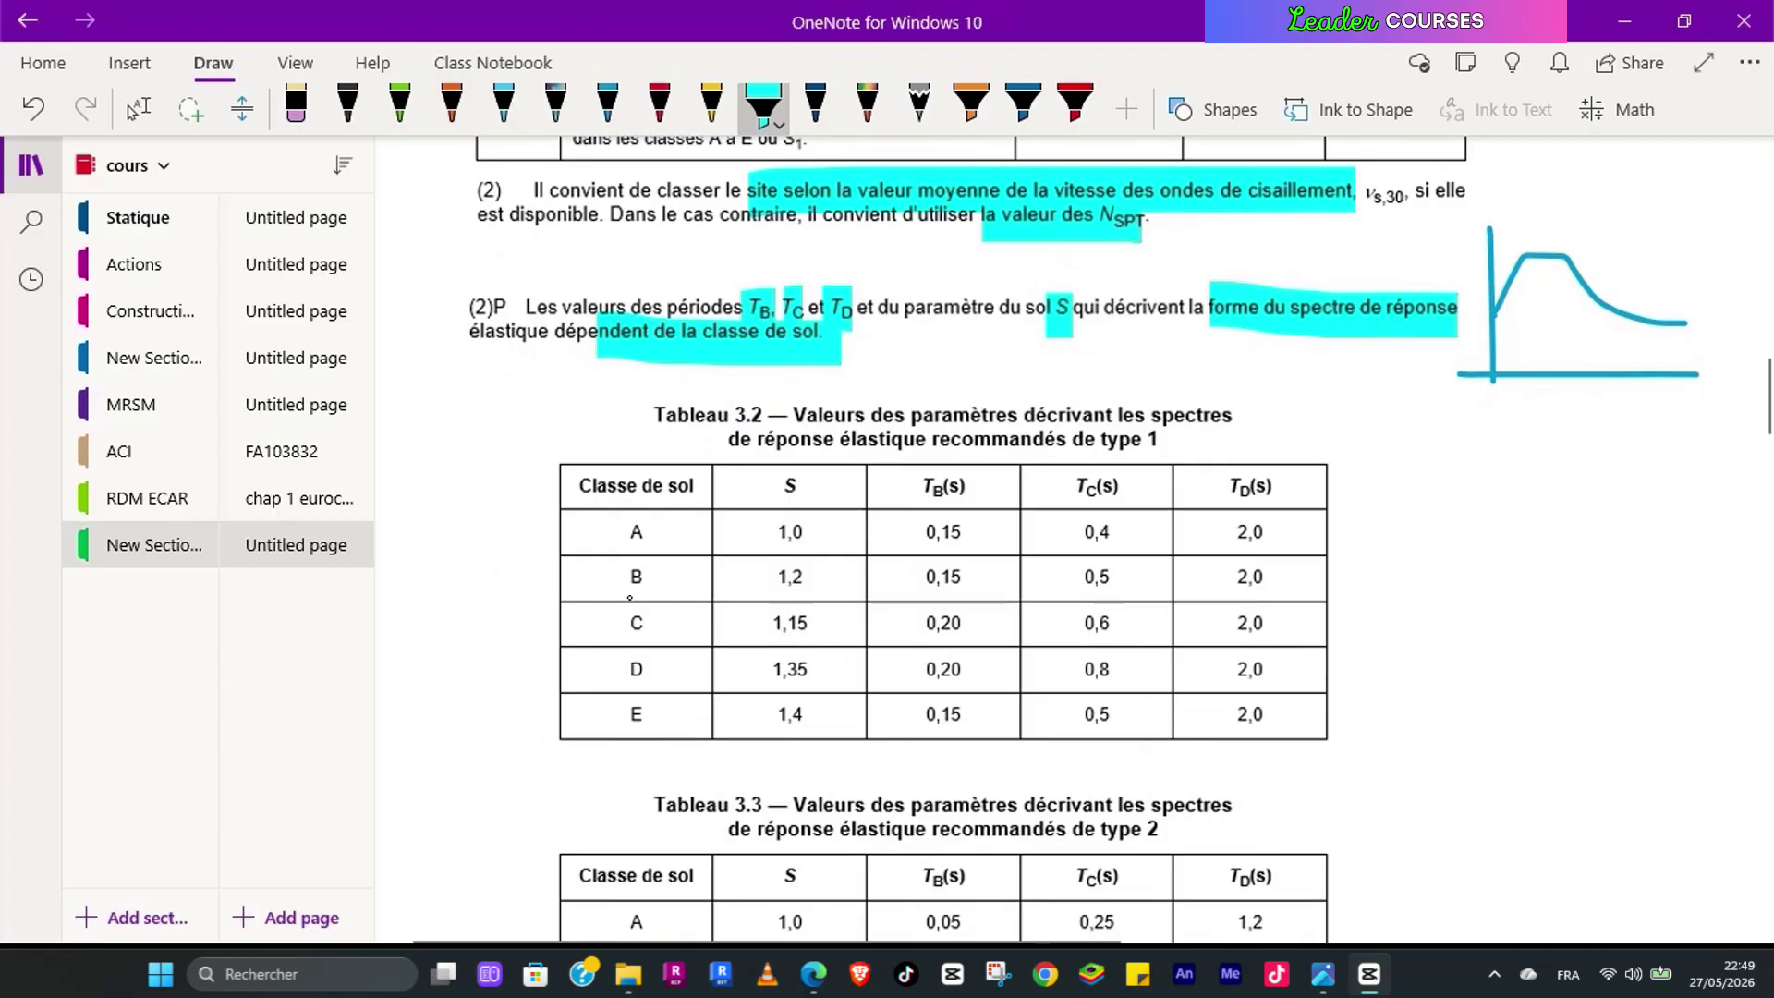
{"action": "left_click_drag", "start_coordinate": [622, 583], "coordinate": [650, 584]}
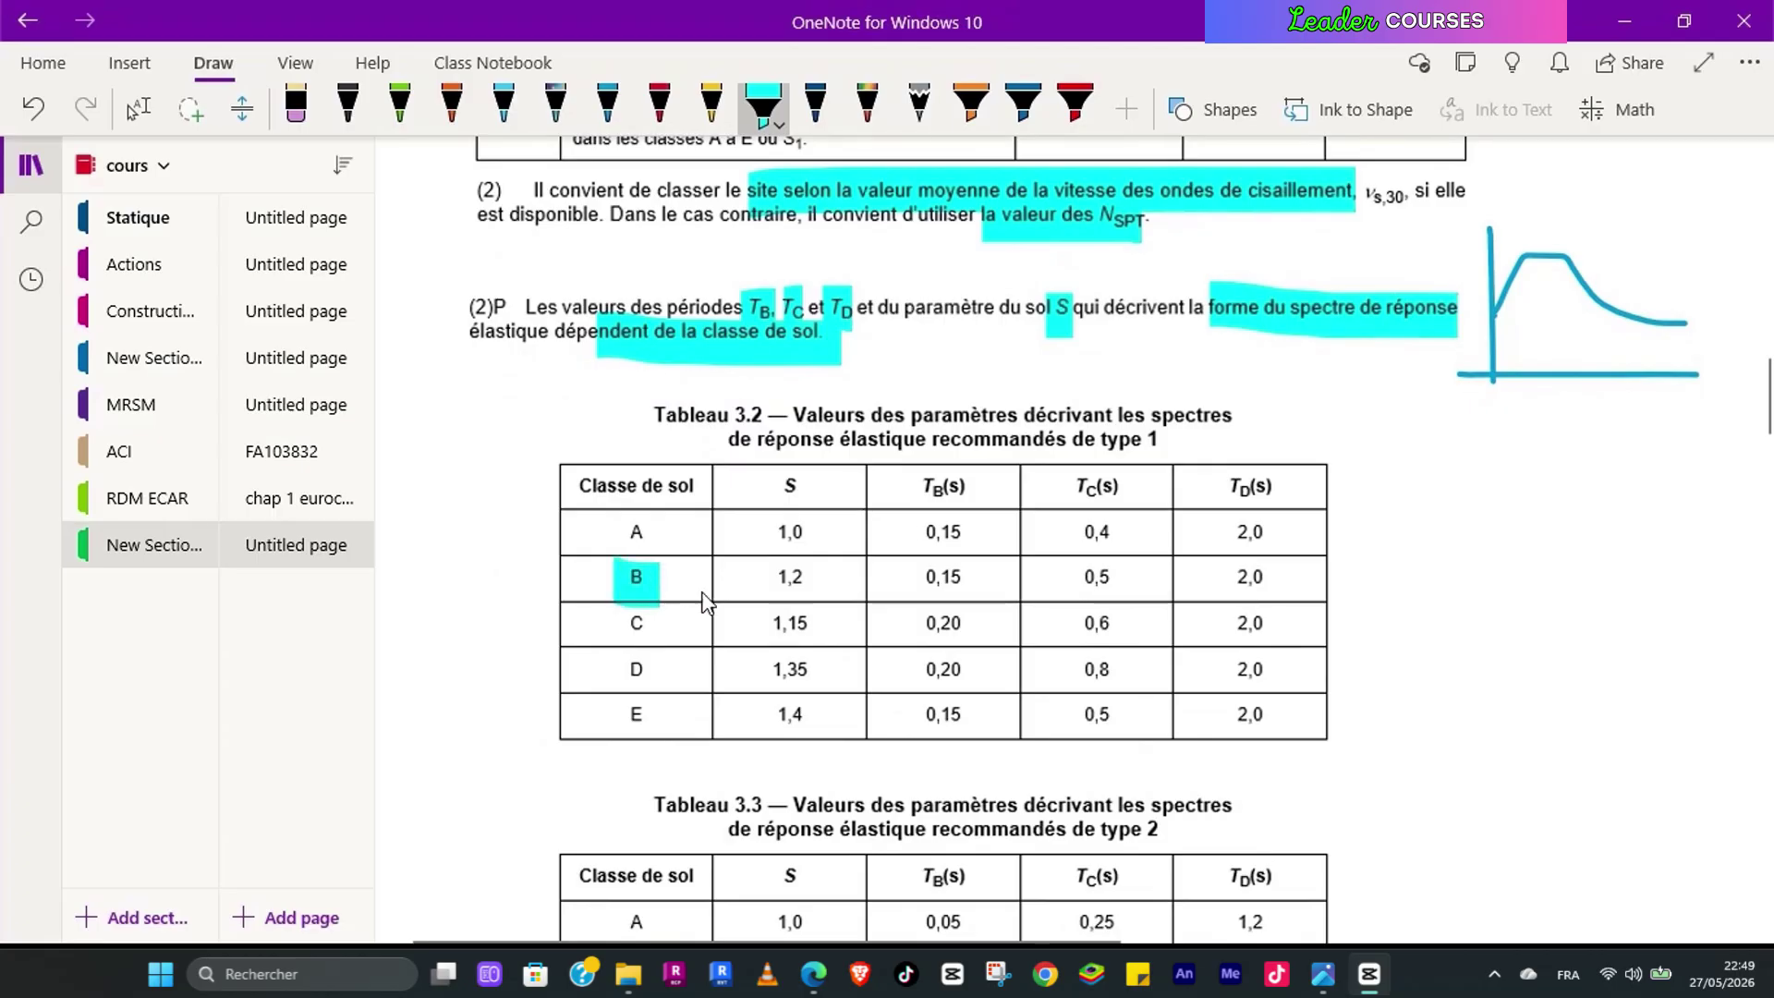
{"action": "left_click_drag", "start_coordinate": [776, 582], "coordinate": [798, 584]}
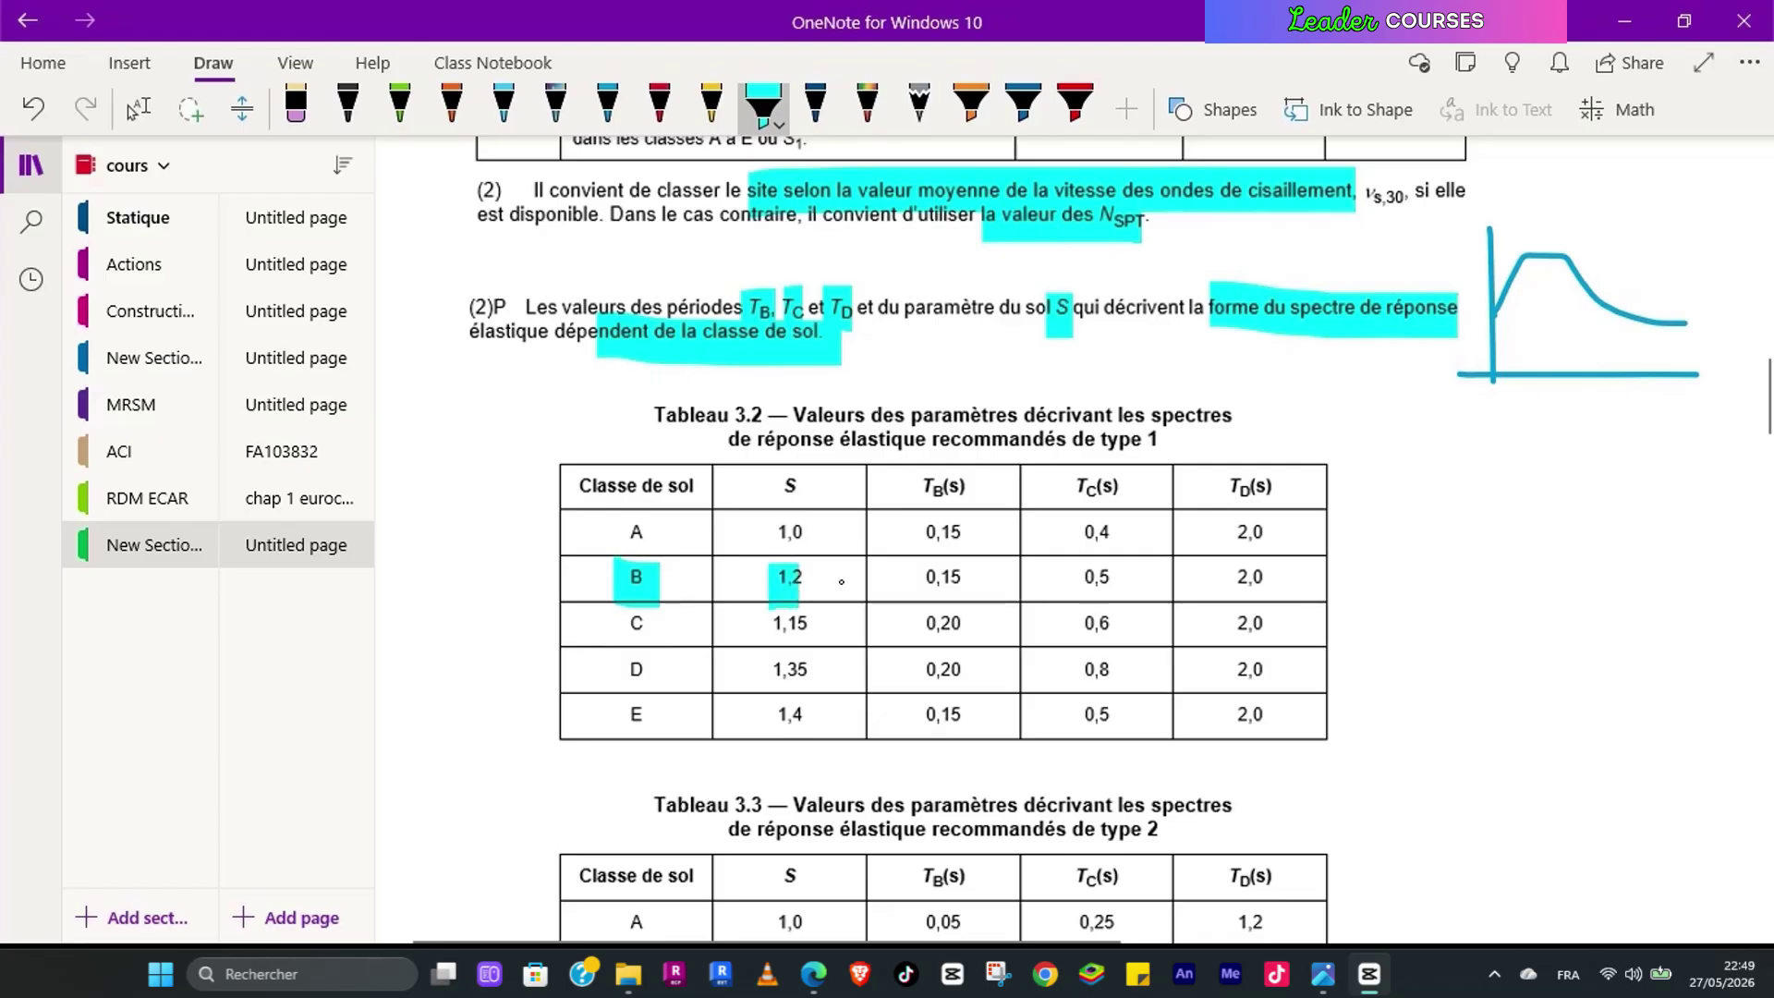
{"action": "left_click_drag", "start_coordinate": [923, 579], "coordinate": [1135, 583]}
{"action": "left_click_drag", "start_coordinate": [1225, 580], "coordinate": [1262, 584]}
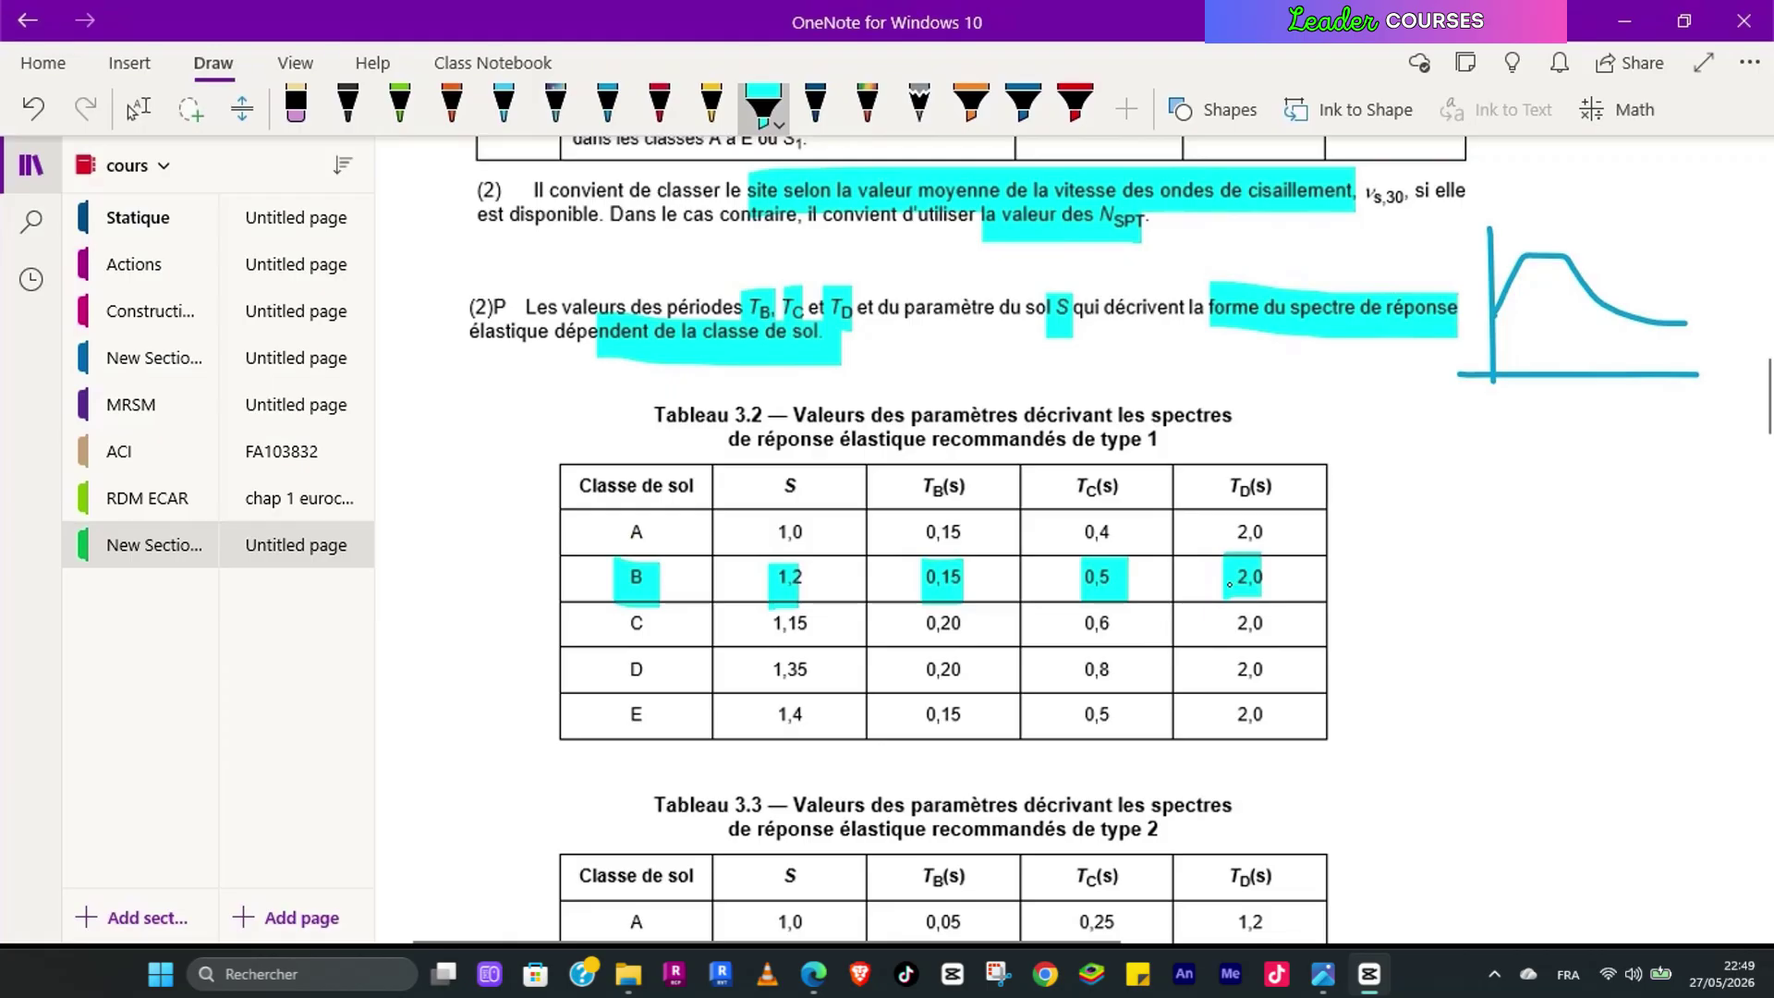
Step: Highlight in cyan "type 1" in the title of Tableau 3.2 and "type 2" in the title of Tableau 3.3
{"action": "left_click_drag", "start_coordinate": [1089, 442], "coordinate": [1151, 441]}
{"action": "scroll", "coordinate": [1137, 518], "scroll_direction": "down", "scroll_amount": 3}
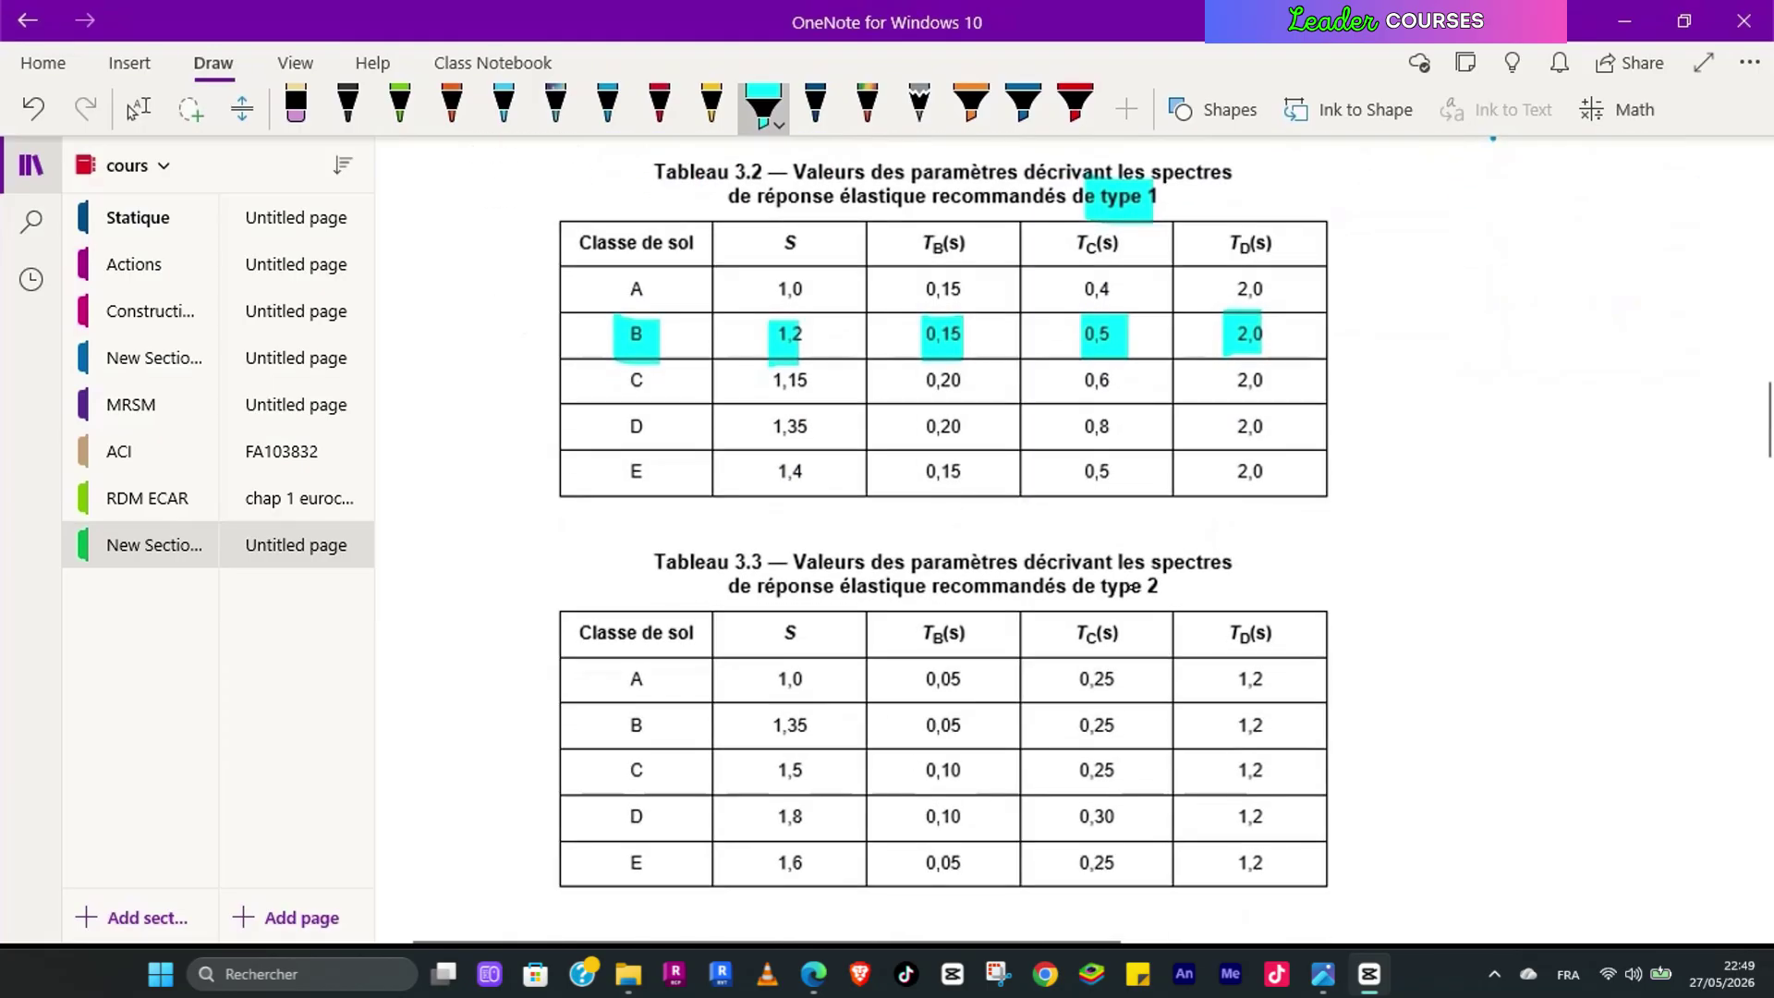
{"action": "left_click_drag", "start_coordinate": [1082, 590], "coordinate": [1157, 591]}
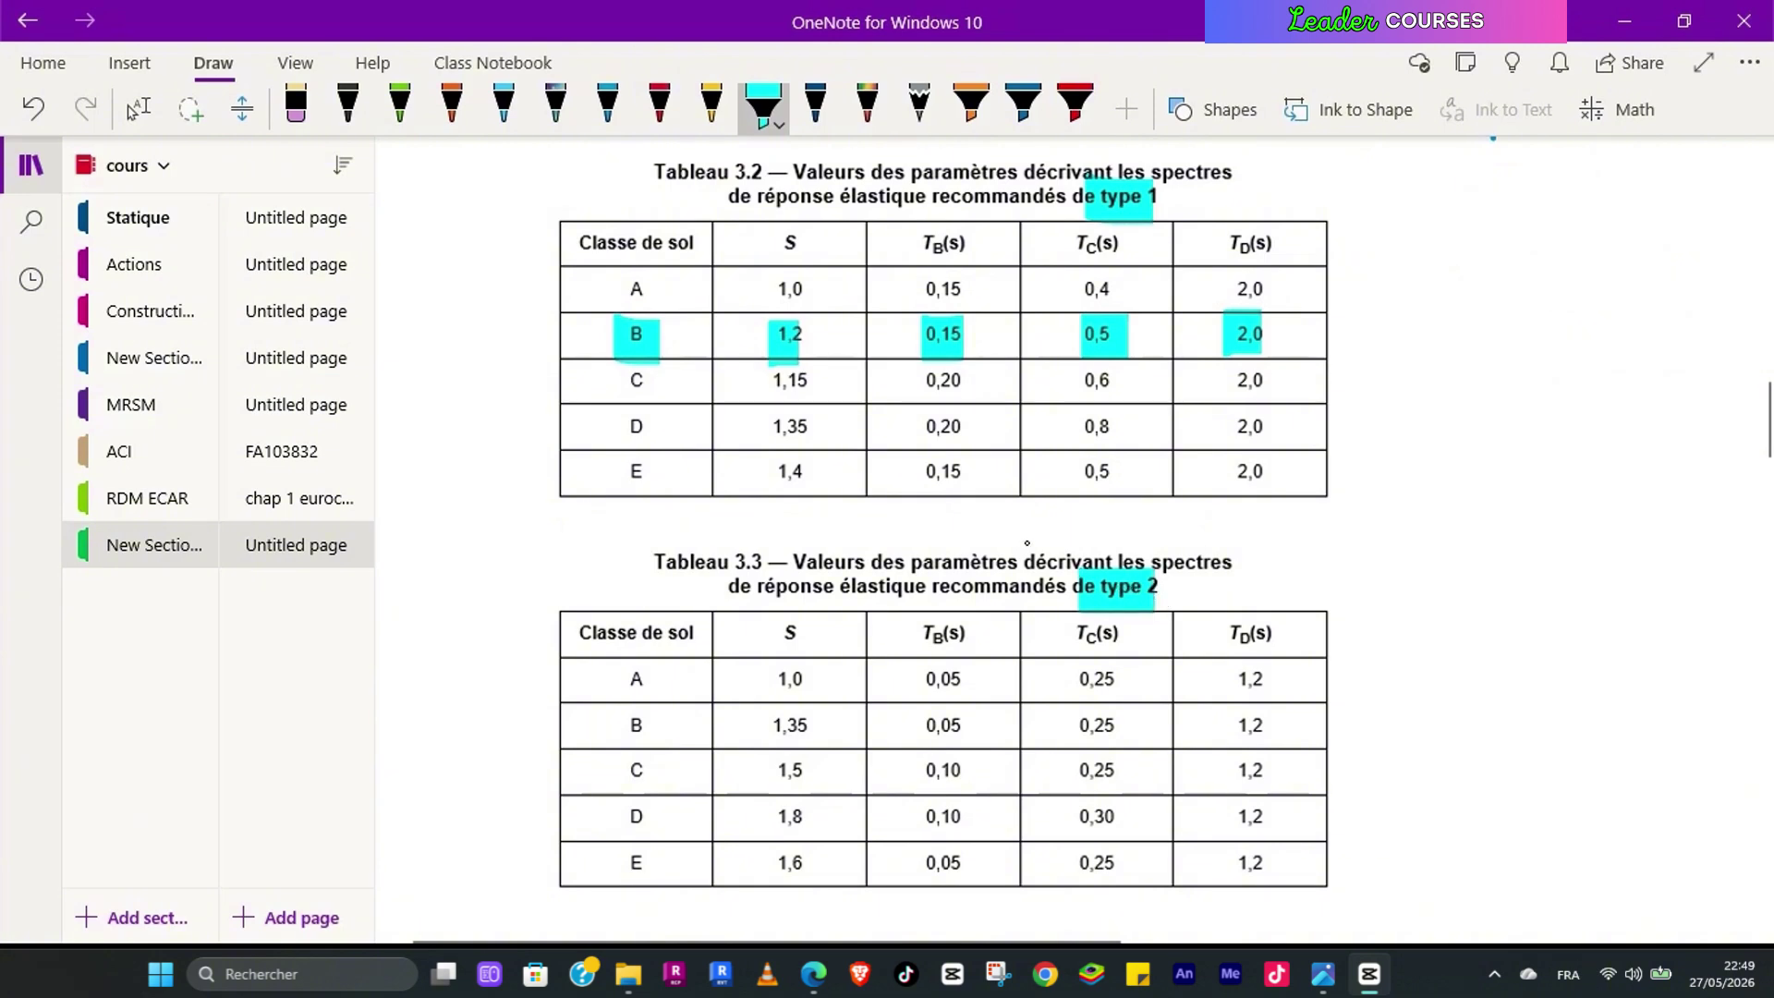
Step: Highlight in cyan the T in the condition of equation 3.13 and the headings TB, TC and TD in Tableau 3.3
{"action": "scroll", "coordinate": [885, 503], "scroll_direction": "down", "scroll_amount": 3}
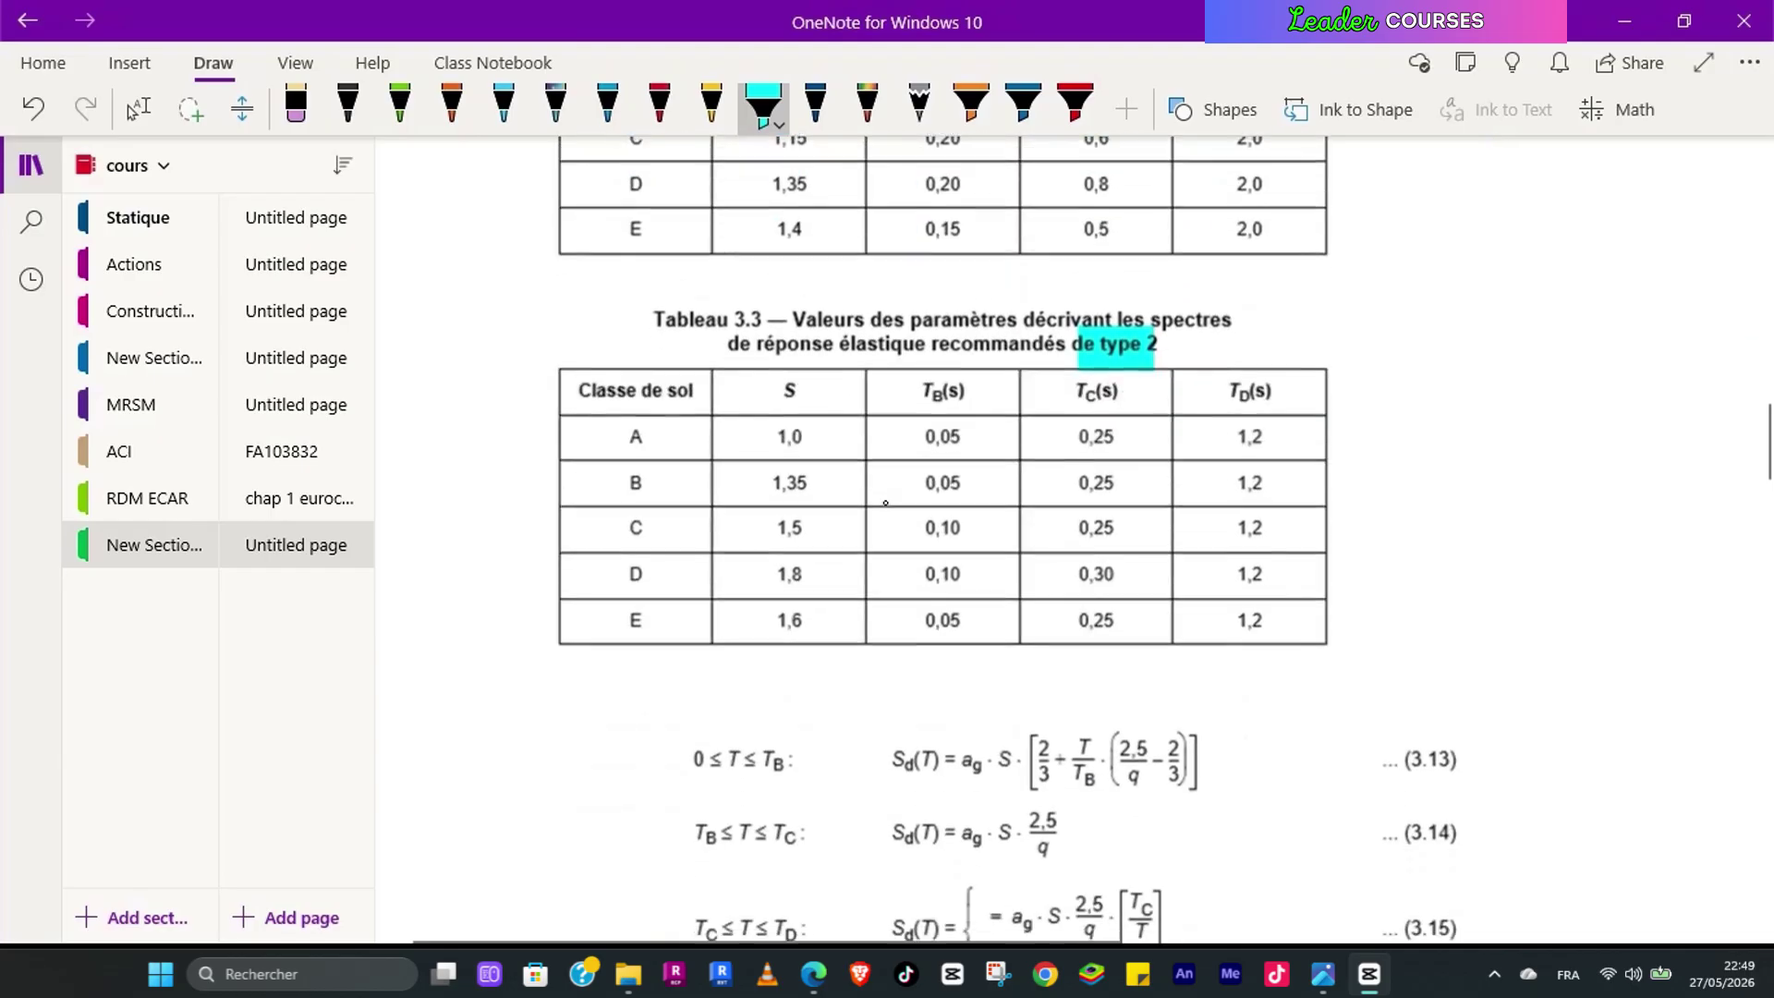
{"action": "scroll", "coordinate": [885, 503], "scroll_direction": "down", "scroll_amount": 3}
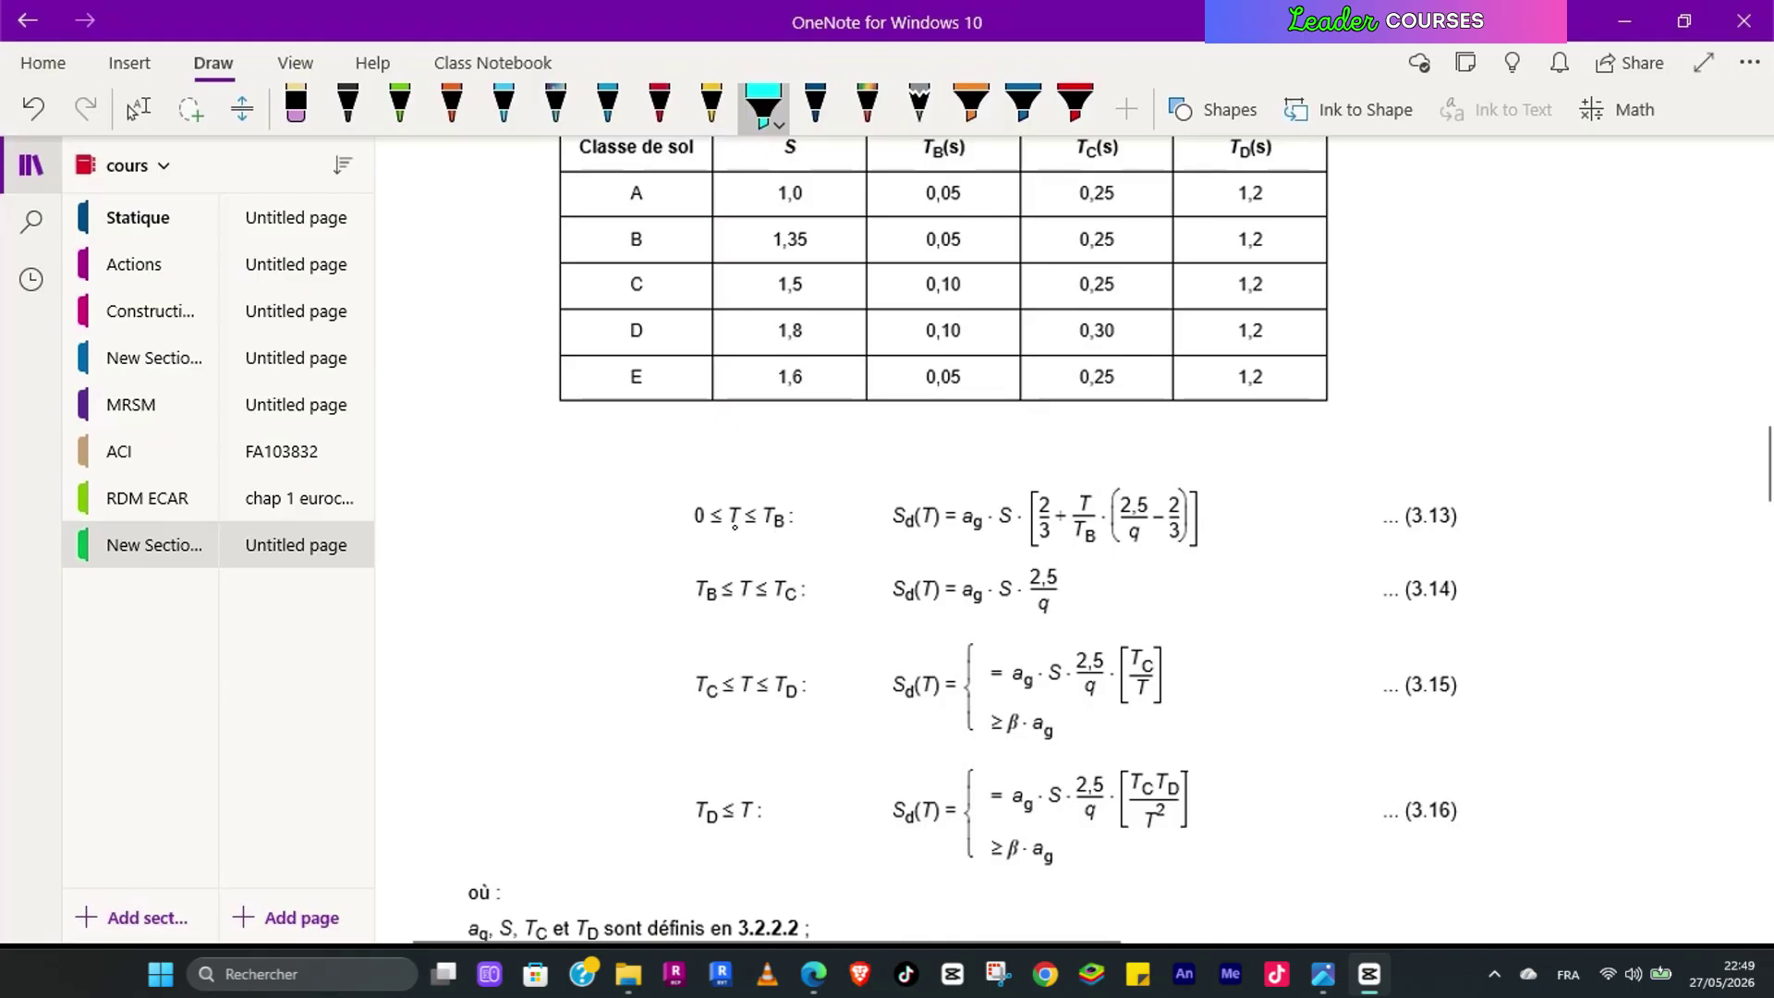
{"action": "left_click_drag", "start_coordinate": [728, 497], "coordinate": [729, 533]}
{"action": "scroll", "coordinate": [880, 500], "scroll_direction": "up", "scroll_amount": 1}
{"action": "scroll", "coordinate": [880, 500], "scroll_direction": "up", "scroll_amount": 1}
{"action": "left_click_drag", "start_coordinate": [936, 268], "coordinate": [955, 268]}
{"action": "left_click_drag", "start_coordinate": [1078, 275], "coordinate": [1273, 275]}
Step: Highlight Sd(T) in equation 3.14 in cyan and circle Sd(T1) in red in the base shear expression 4.5
{"action": "scroll", "coordinate": [926, 547], "scroll_direction": "down", "scroll_amount": 4}
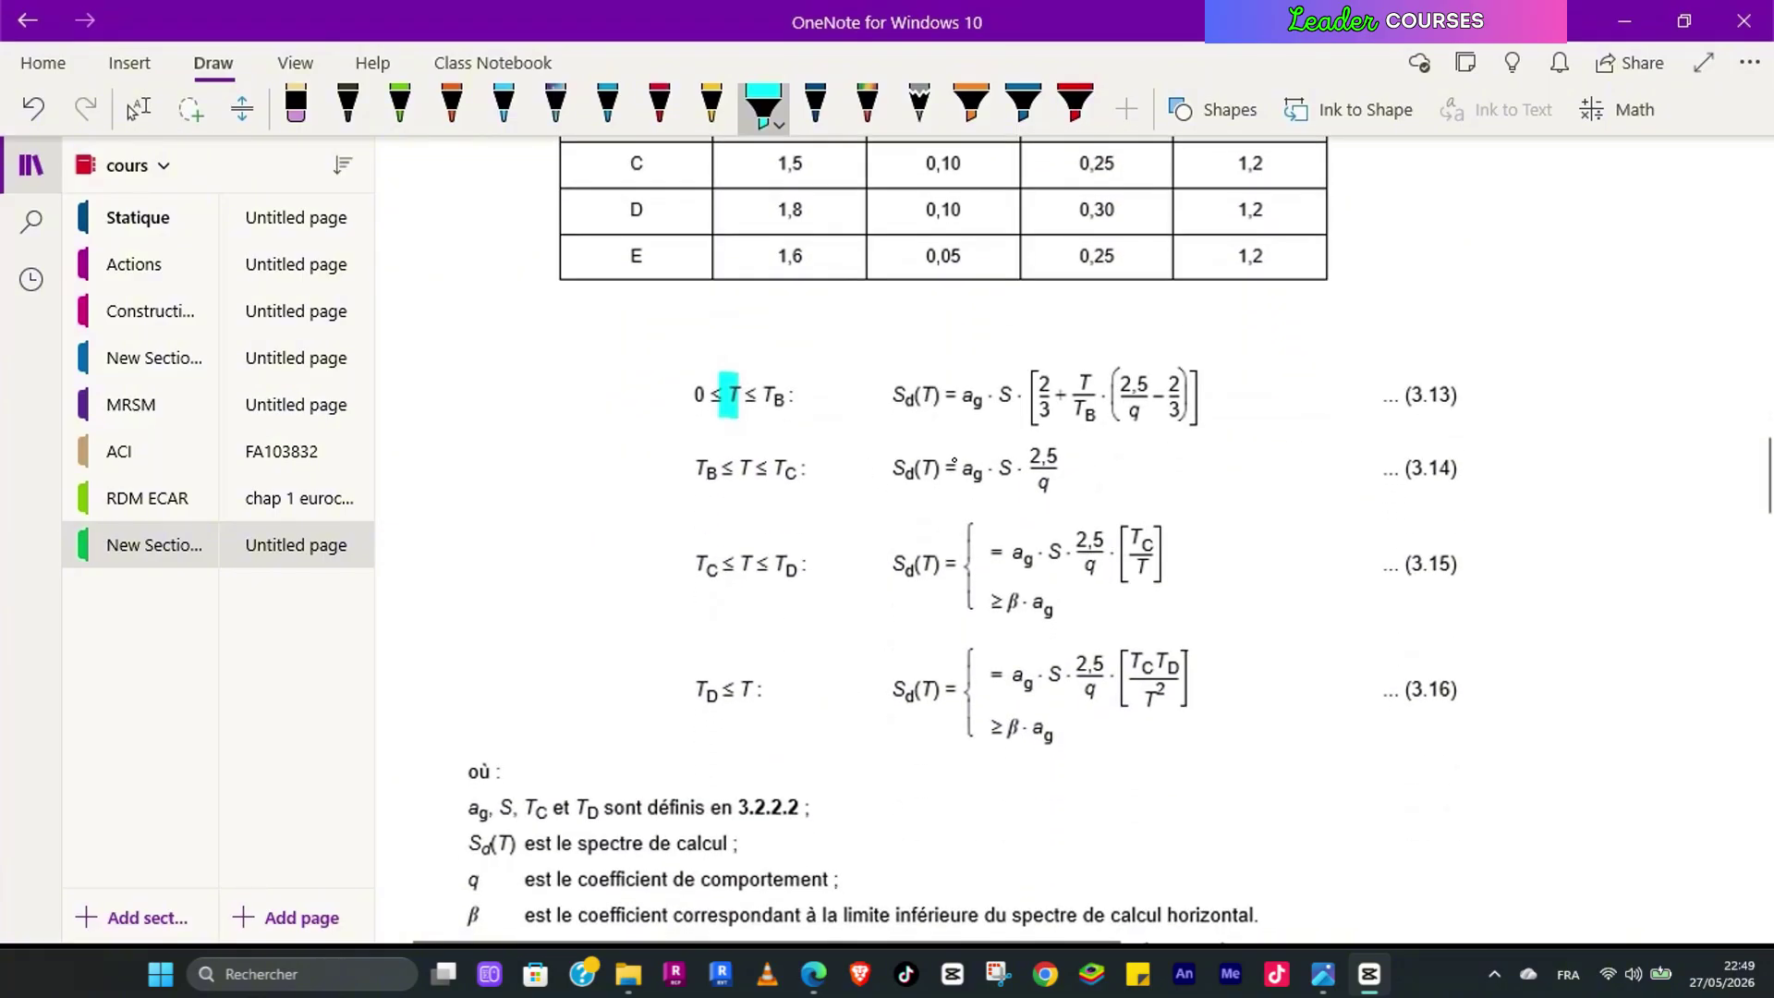
{"action": "left_click_drag", "start_coordinate": [897, 474], "coordinate": [934, 474]}
{"action": "scroll", "coordinate": [965, 567], "scroll_direction": "up", "scroll_amount": 20}
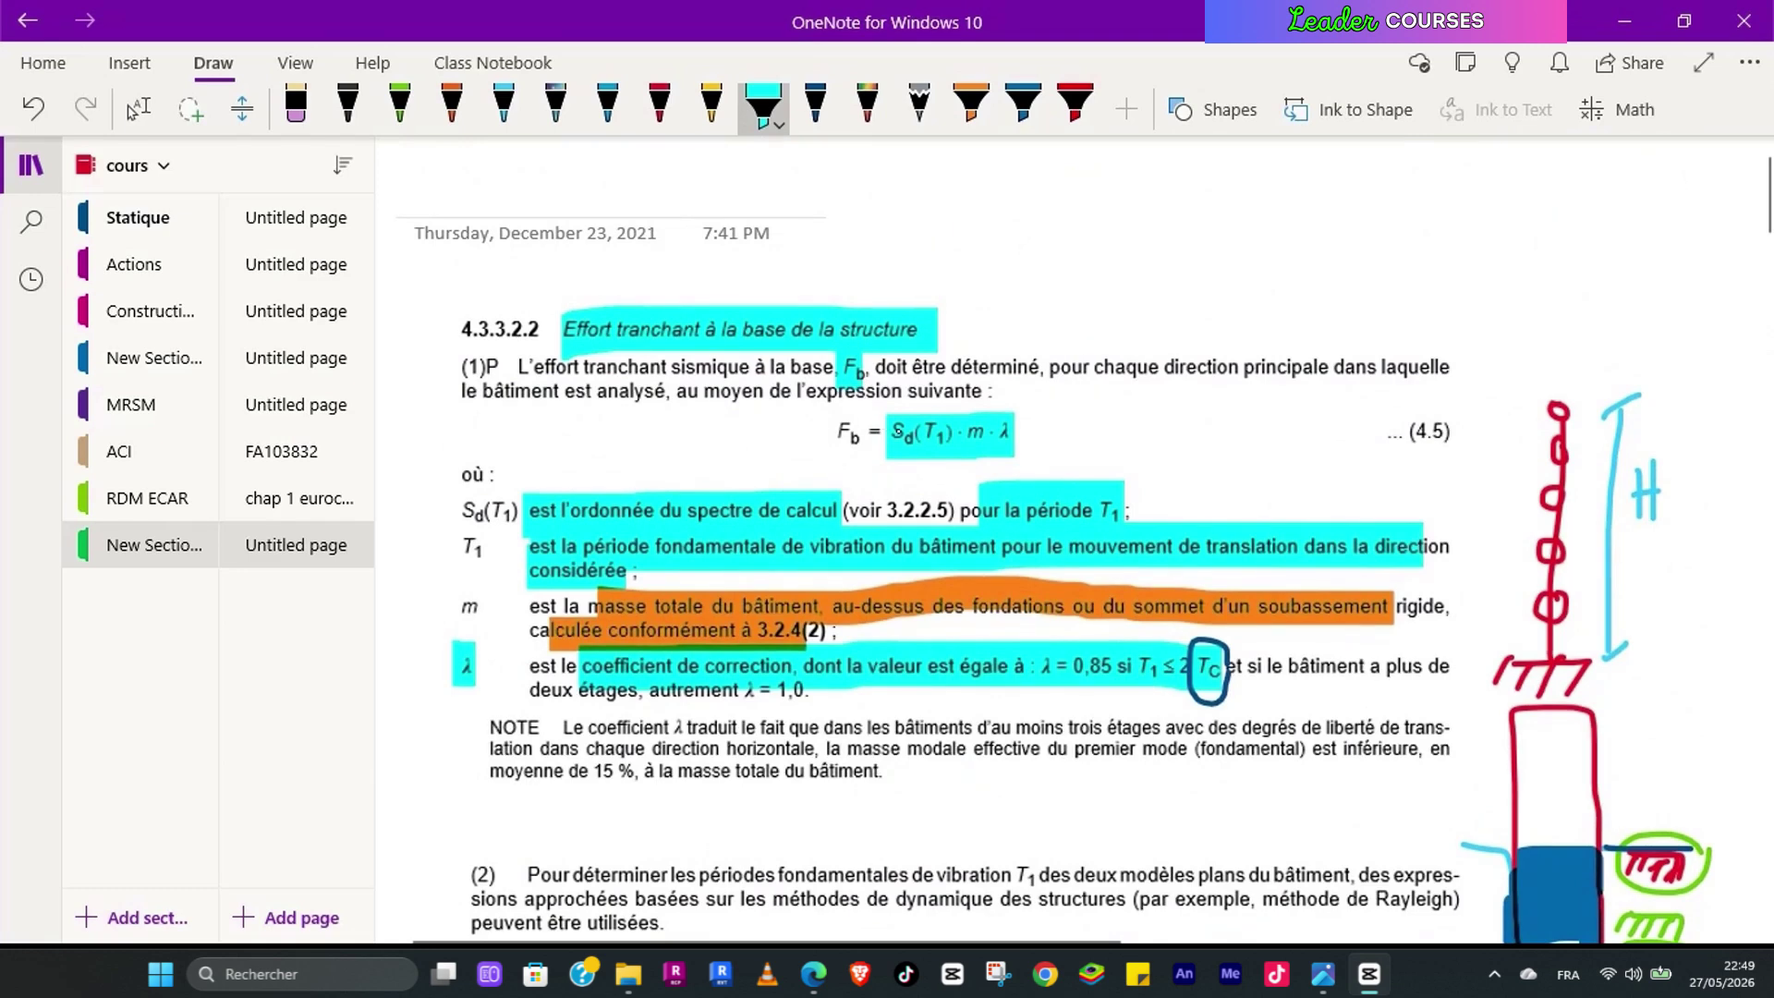
{"action": "left_click", "coordinate": [660, 104]}
{"action": "mouse_move", "coordinate": [942, 452]}
{"action": "left_mouse_down"}
{"action": "mouse_move", "coordinate": [953, 440]}
{"action": "mouse_move", "coordinate": [889, 431]}
{"action": "mouse_move", "coordinate": [947, 460]}
{"action": "left_mouse_up"}
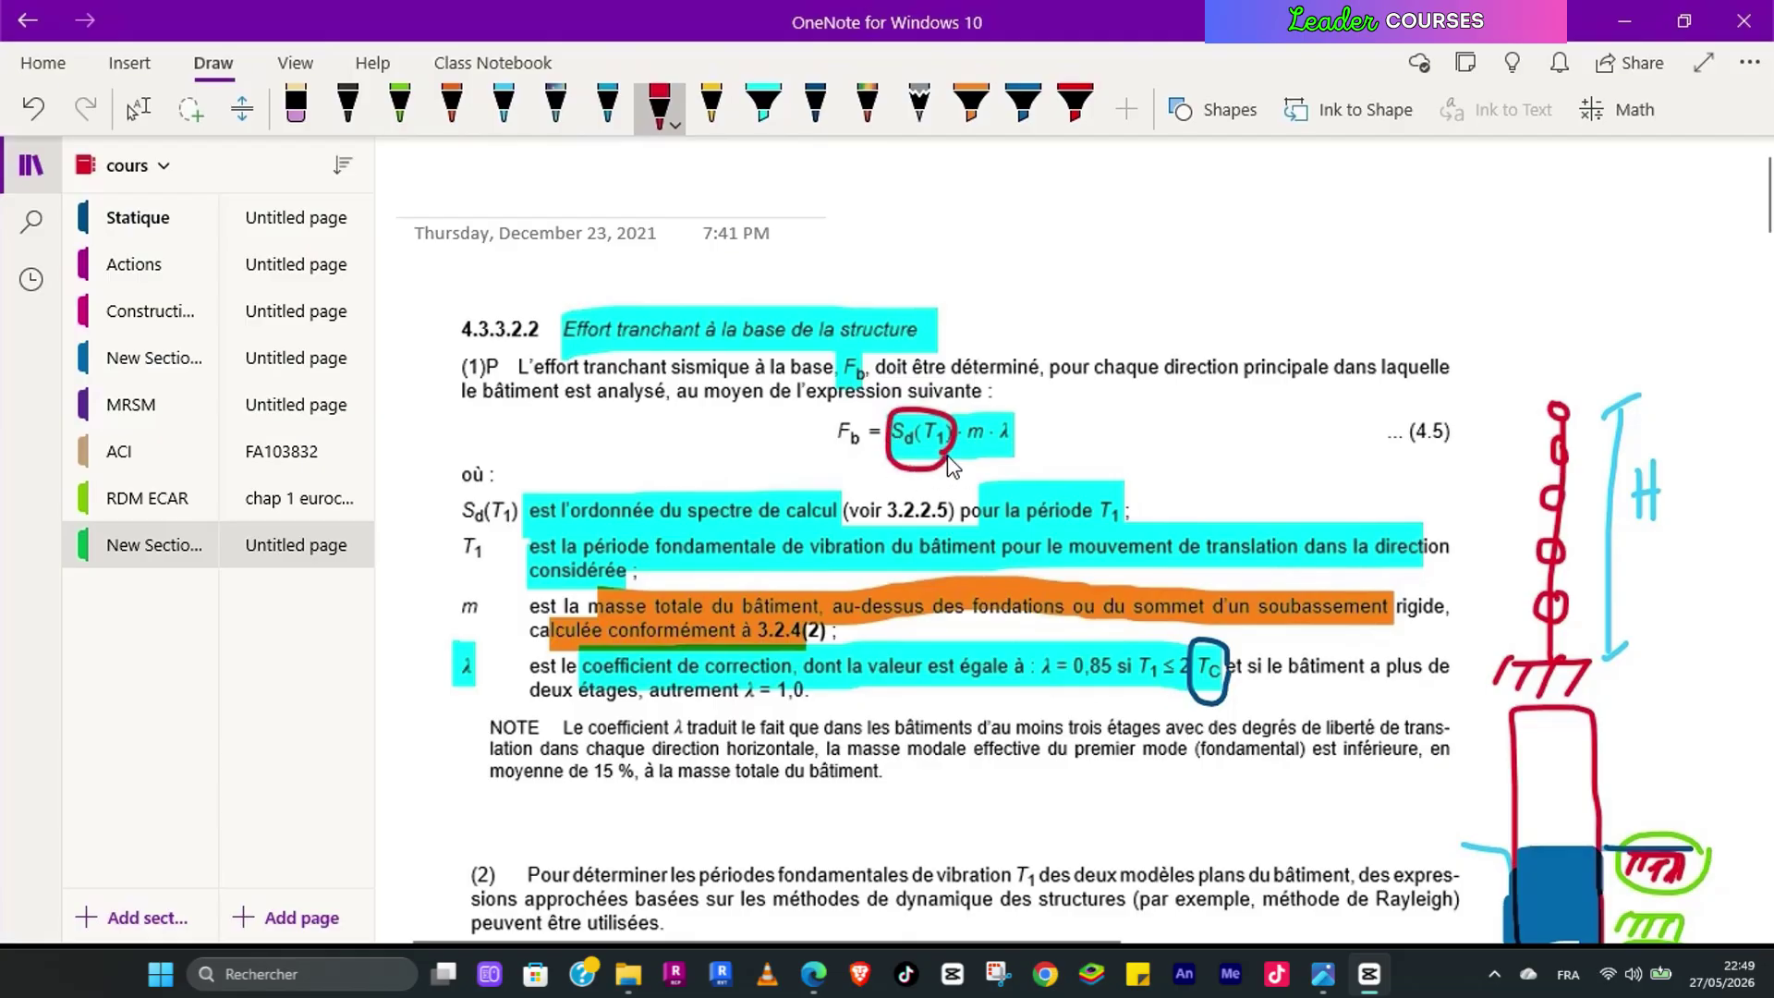
Step: Circle Sd(T) in red in each of equations 3.13 to 3.16
{"action": "scroll", "coordinate": [952, 466], "scroll_direction": "down", "scroll_amount": 20}
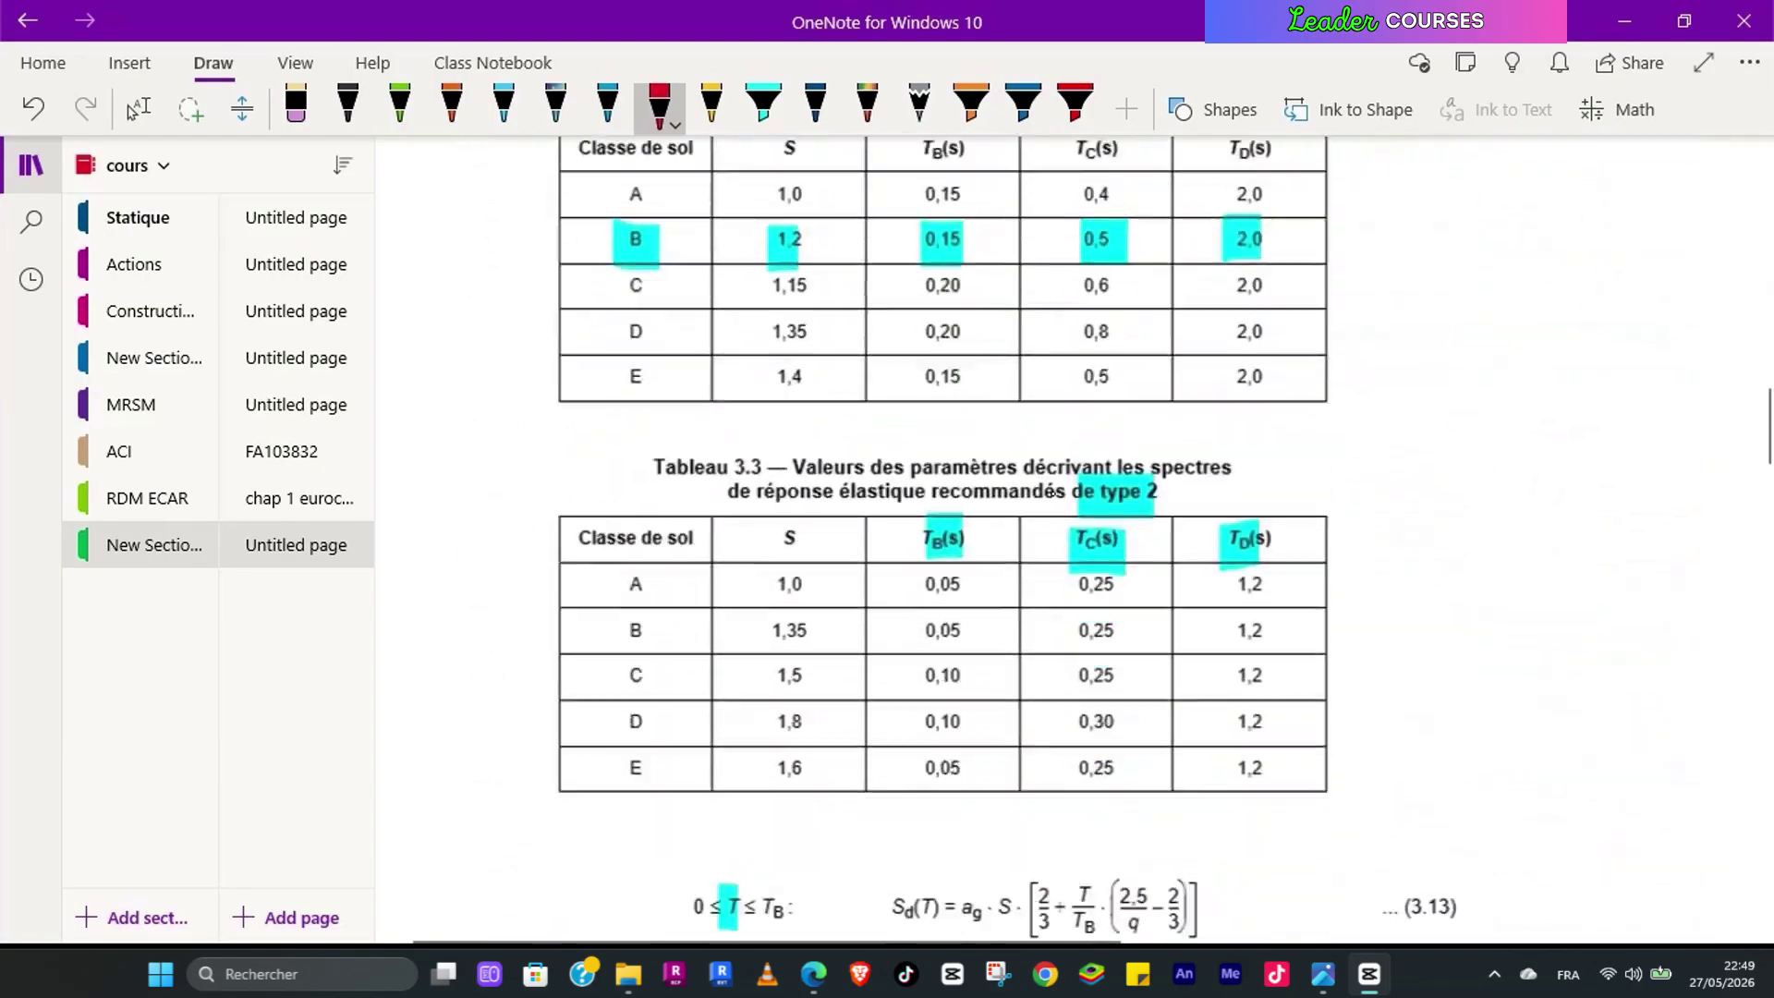
{"action": "scroll", "coordinate": [1050, 492], "scroll_direction": "down", "scroll_amount": 7}
{"action": "mouse_move", "coordinate": [929, 255]}
{"action": "left_mouse_down"}
{"action": "mouse_move", "coordinate": [878, 278]}
{"action": "mouse_move", "coordinate": [942, 293]}
{"action": "mouse_move", "coordinate": [897, 351]}
{"action": "mouse_move", "coordinate": [936, 375]}
{"action": "mouse_move", "coordinate": [946, 444]}
{"action": "left_mouse_up"}
{"action": "mouse_move", "coordinate": [936, 545]}
{"action": "left_mouse_down"}
{"action": "mouse_move", "coordinate": [887, 588]}
{"action": "mouse_move", "coordinate": [939, 556]}
{"action": "left_mouse_up"}
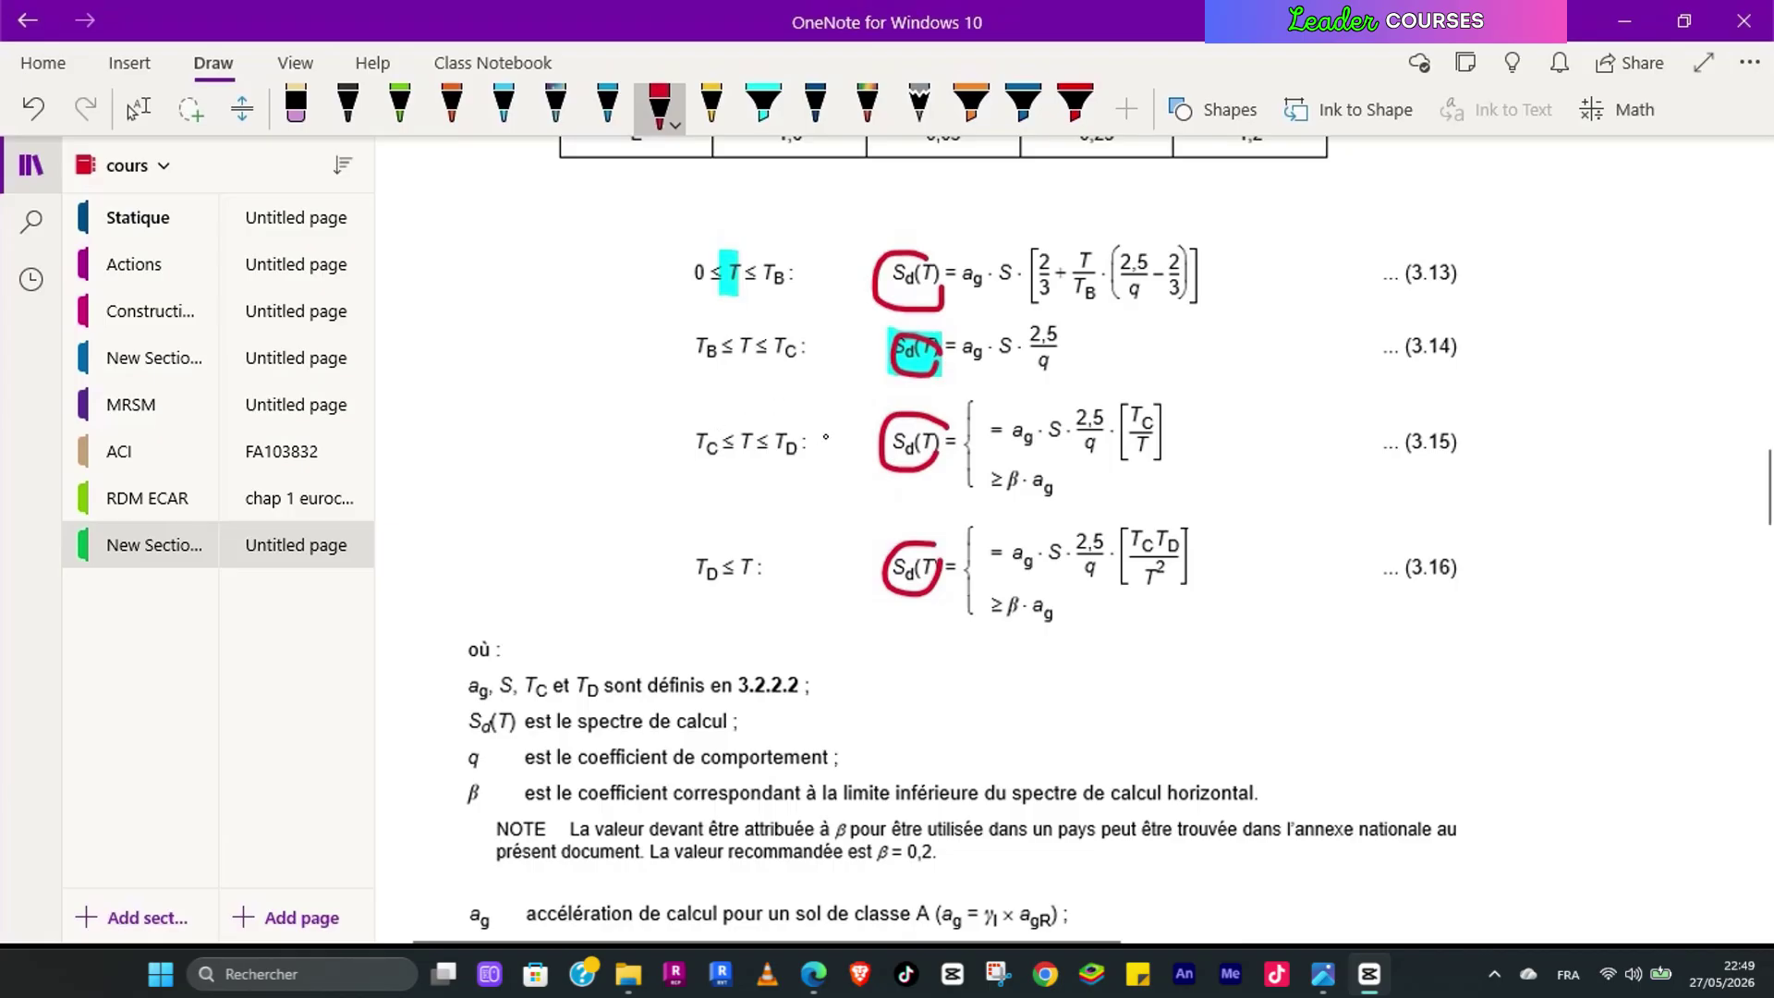
Step: In the definitions below equation 3.16, highlight ag, S, TC and TD in cyan and circle S, TC and TD in light blue
{"action": "left_click", "coordinate": [763, 107]}
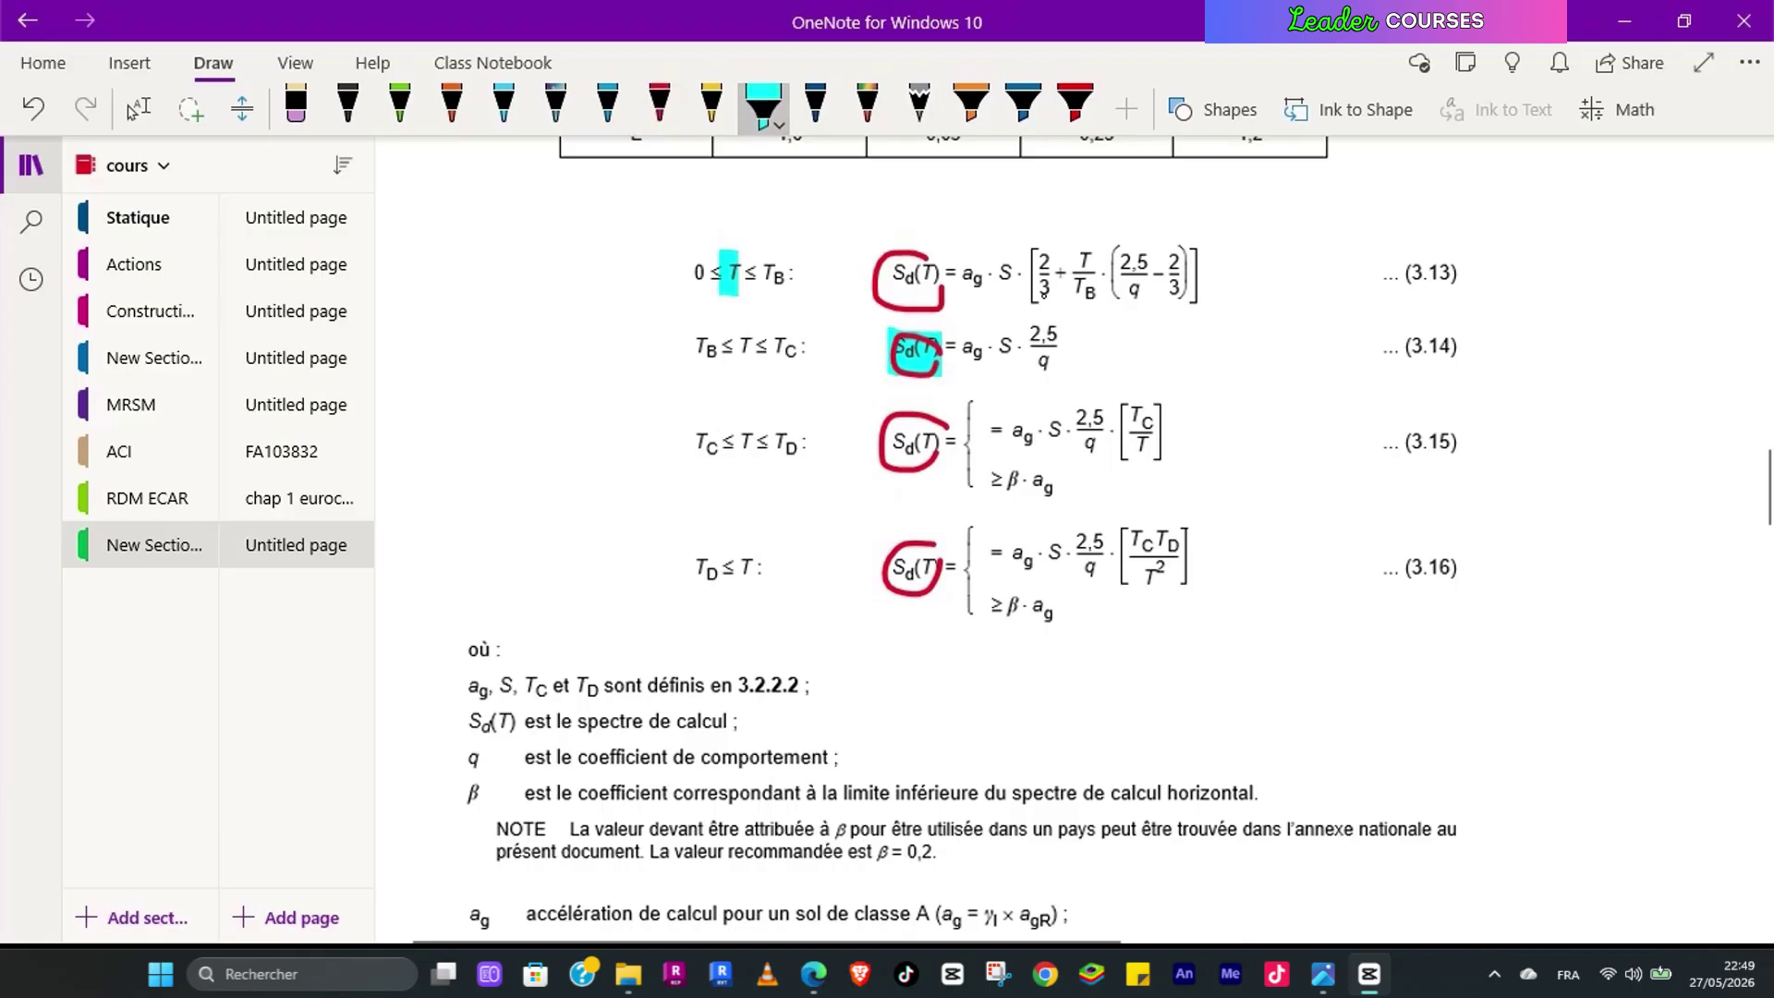
{"action": "scroll", "coordinate": [863, 552], "scroll_direction": "down", "scroll_amount": 1}
{"action": "mouse_move", "coordinate": [466, 566]}
{"action": "left_mouse_down"}
{"action": "mouse_move", "coordinate": [597, 565]}
{"action": "mouse_move", "coordinate": [508, 542]}
{"action": "mouse_move", "coordinate": [583, 583]}
{"action": "mouse_move", "coordinate": [619, 571]}
{"action": "left_mouse_up"}
{"action": "left_click", "coordinate": [504, 106]}
{"action": "scroll", "coordinate": [621, 580], "scroll_direction": "down", "scroll_amount": 2}
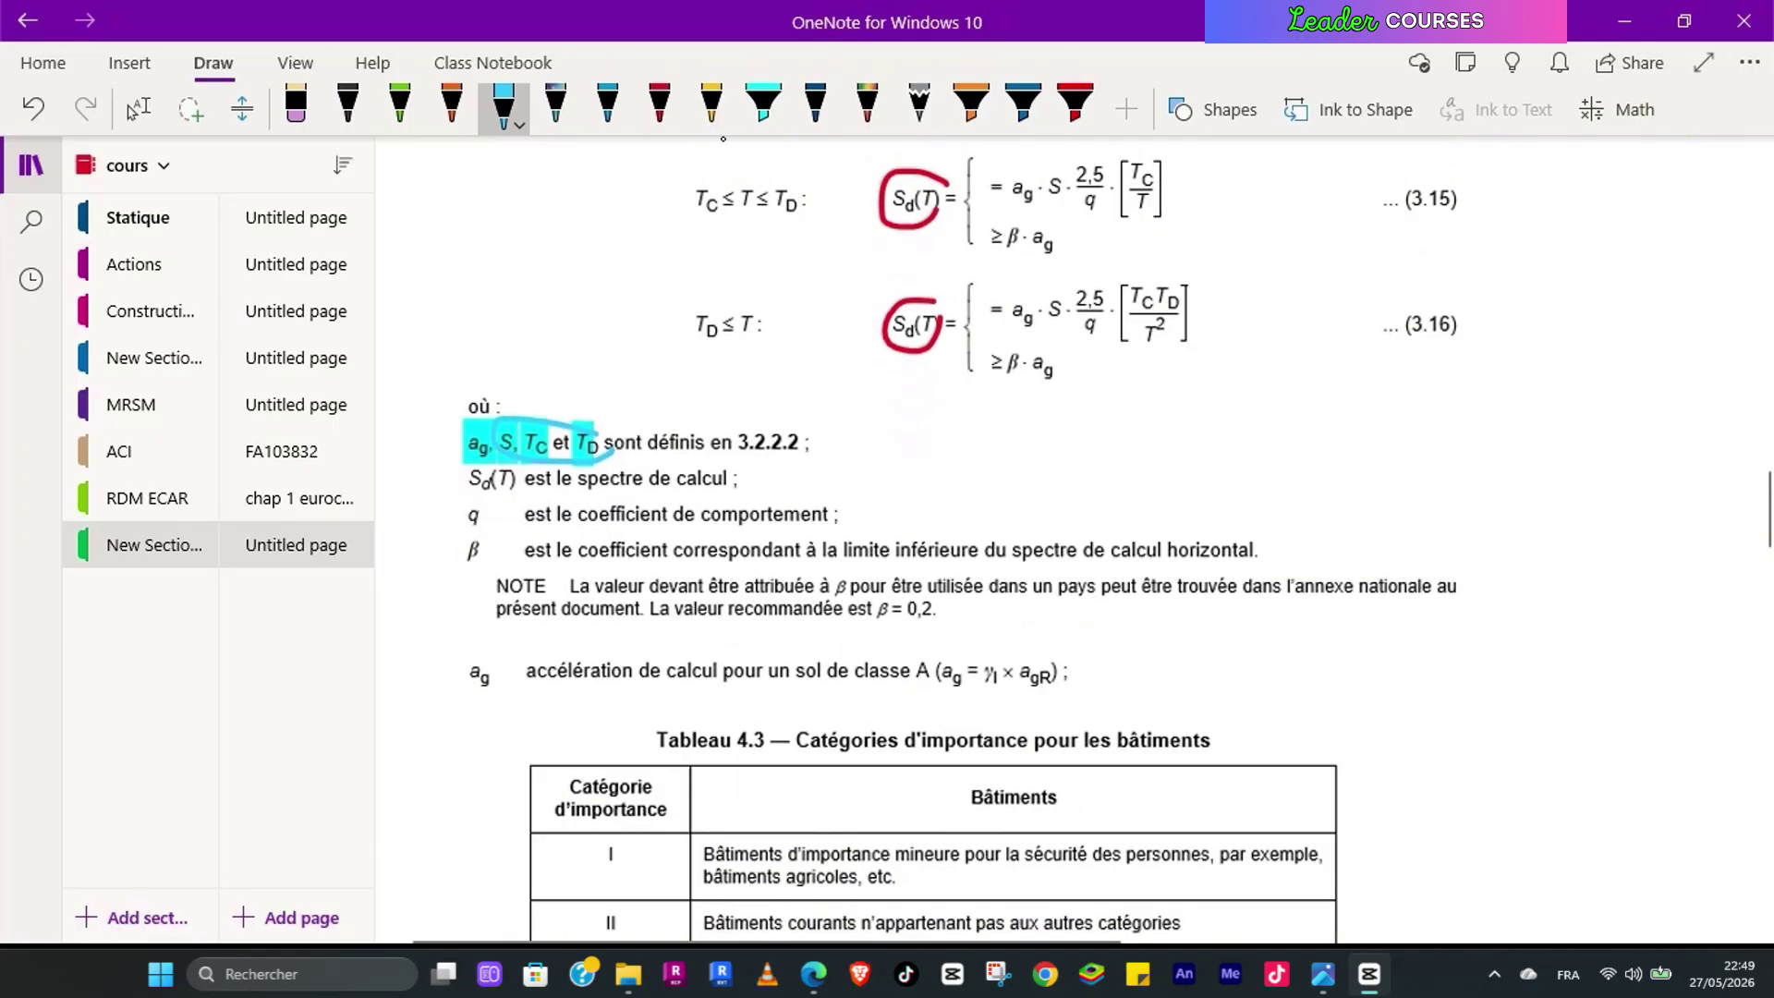
Step: Highlight in cyan "accélération de calcul pour un sol de classe A" and γI in the ag definition, and category I in Tableau 4.3
{"action": "left_click", "coordinate": [763, 104]}
{"action": "scroll", "coordinate": [786, 562], "scroll_direction": "down", "scroll_amount": 2}
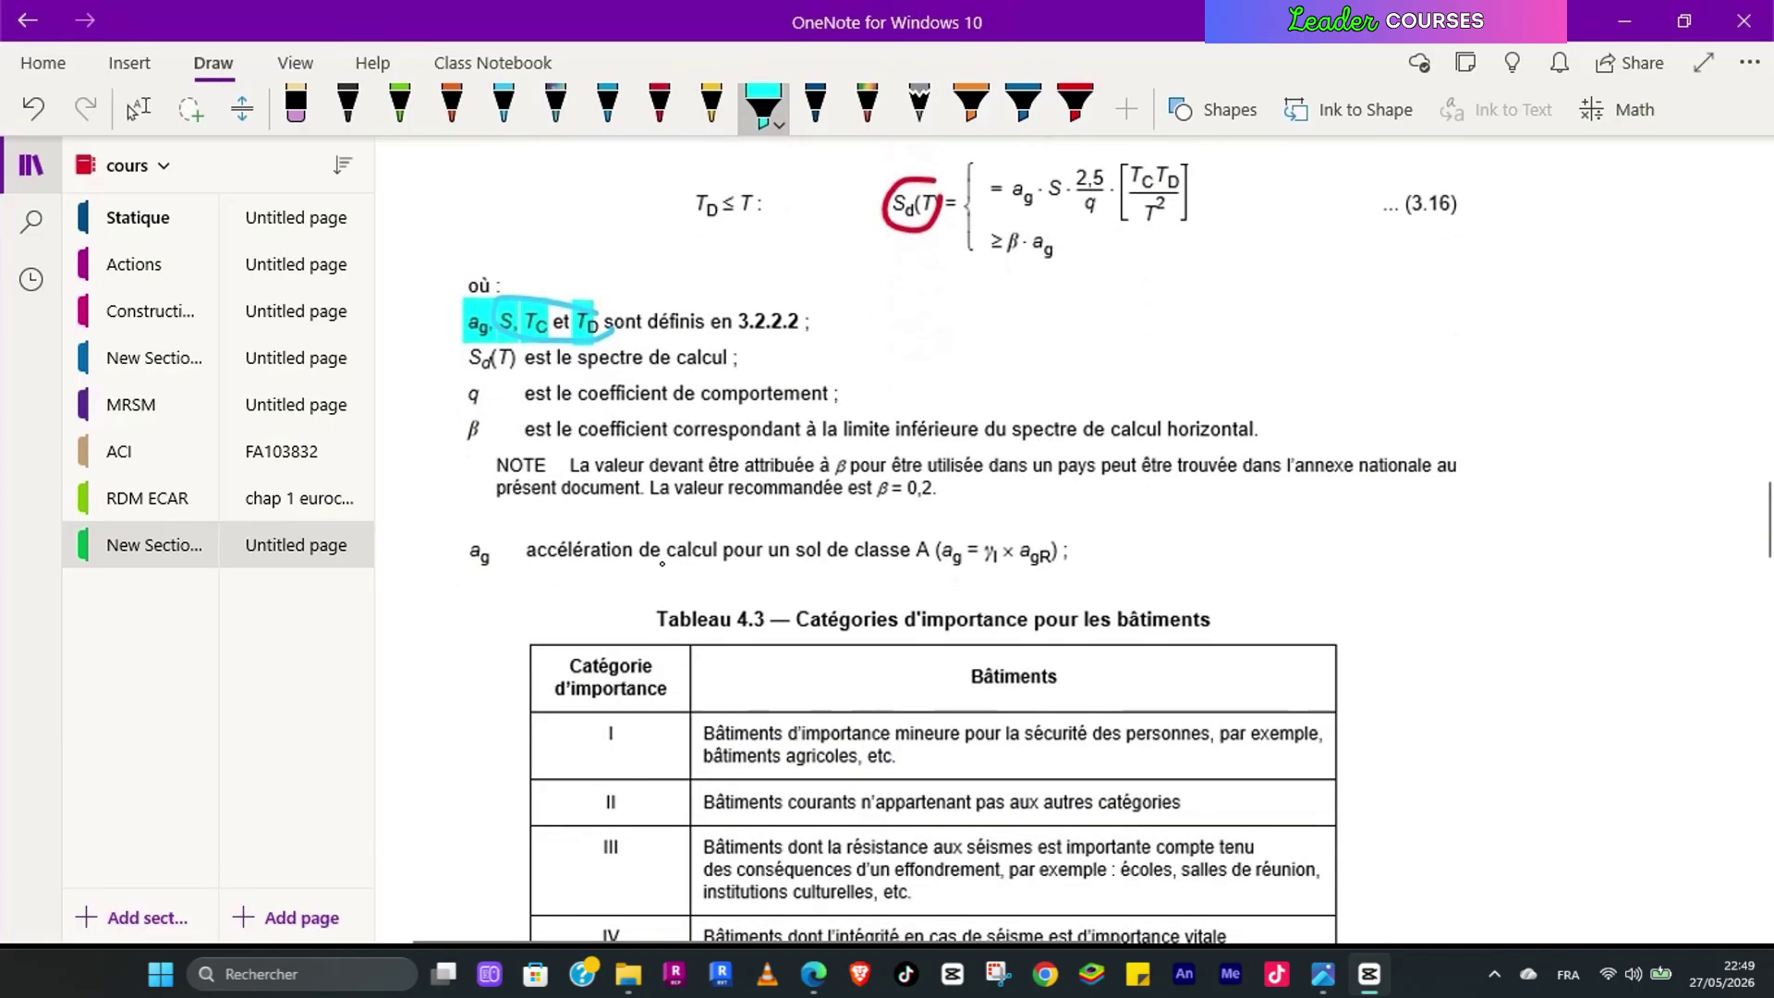
{"action": "left_click_drag", "start_coordinate": [539, 552], "coordinate": [947, 555]}
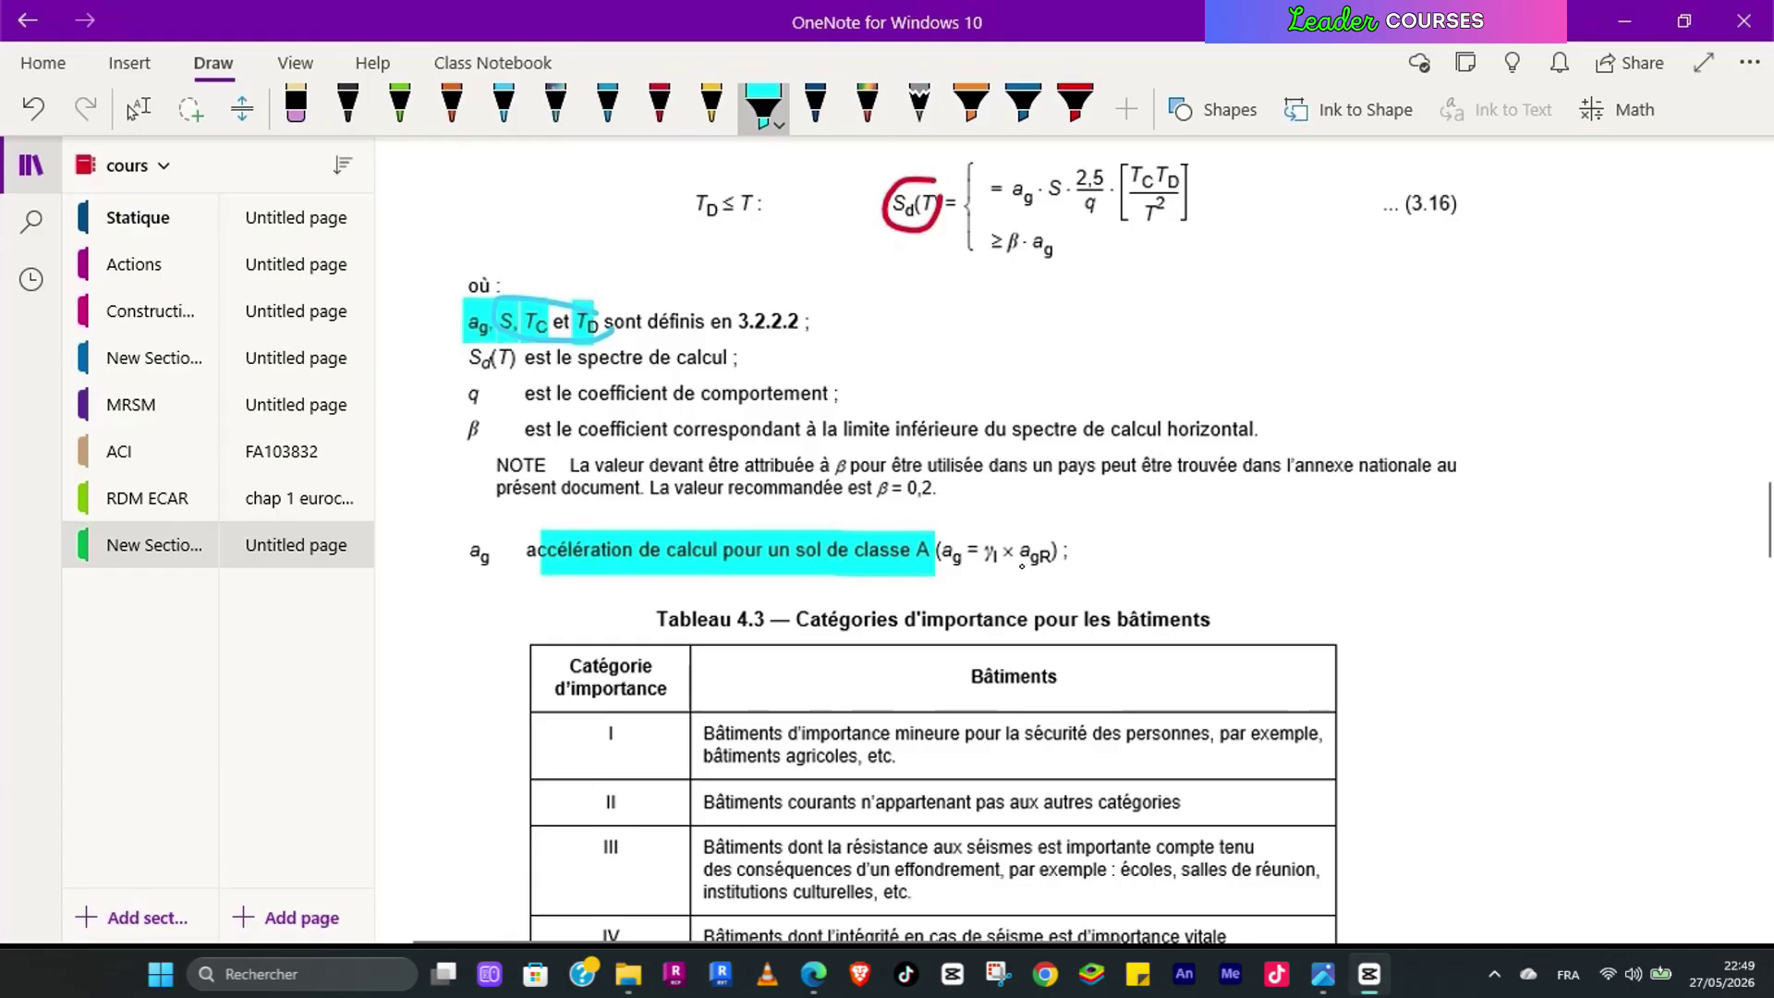
{"action": "left_click_drag", "start_coordinate": [986, 553], "coordinate": [1004, 554]}
{"action": "scroll", "coordinate": [950, 577], "scroll_direction": "down", "scroll_amount": 3}
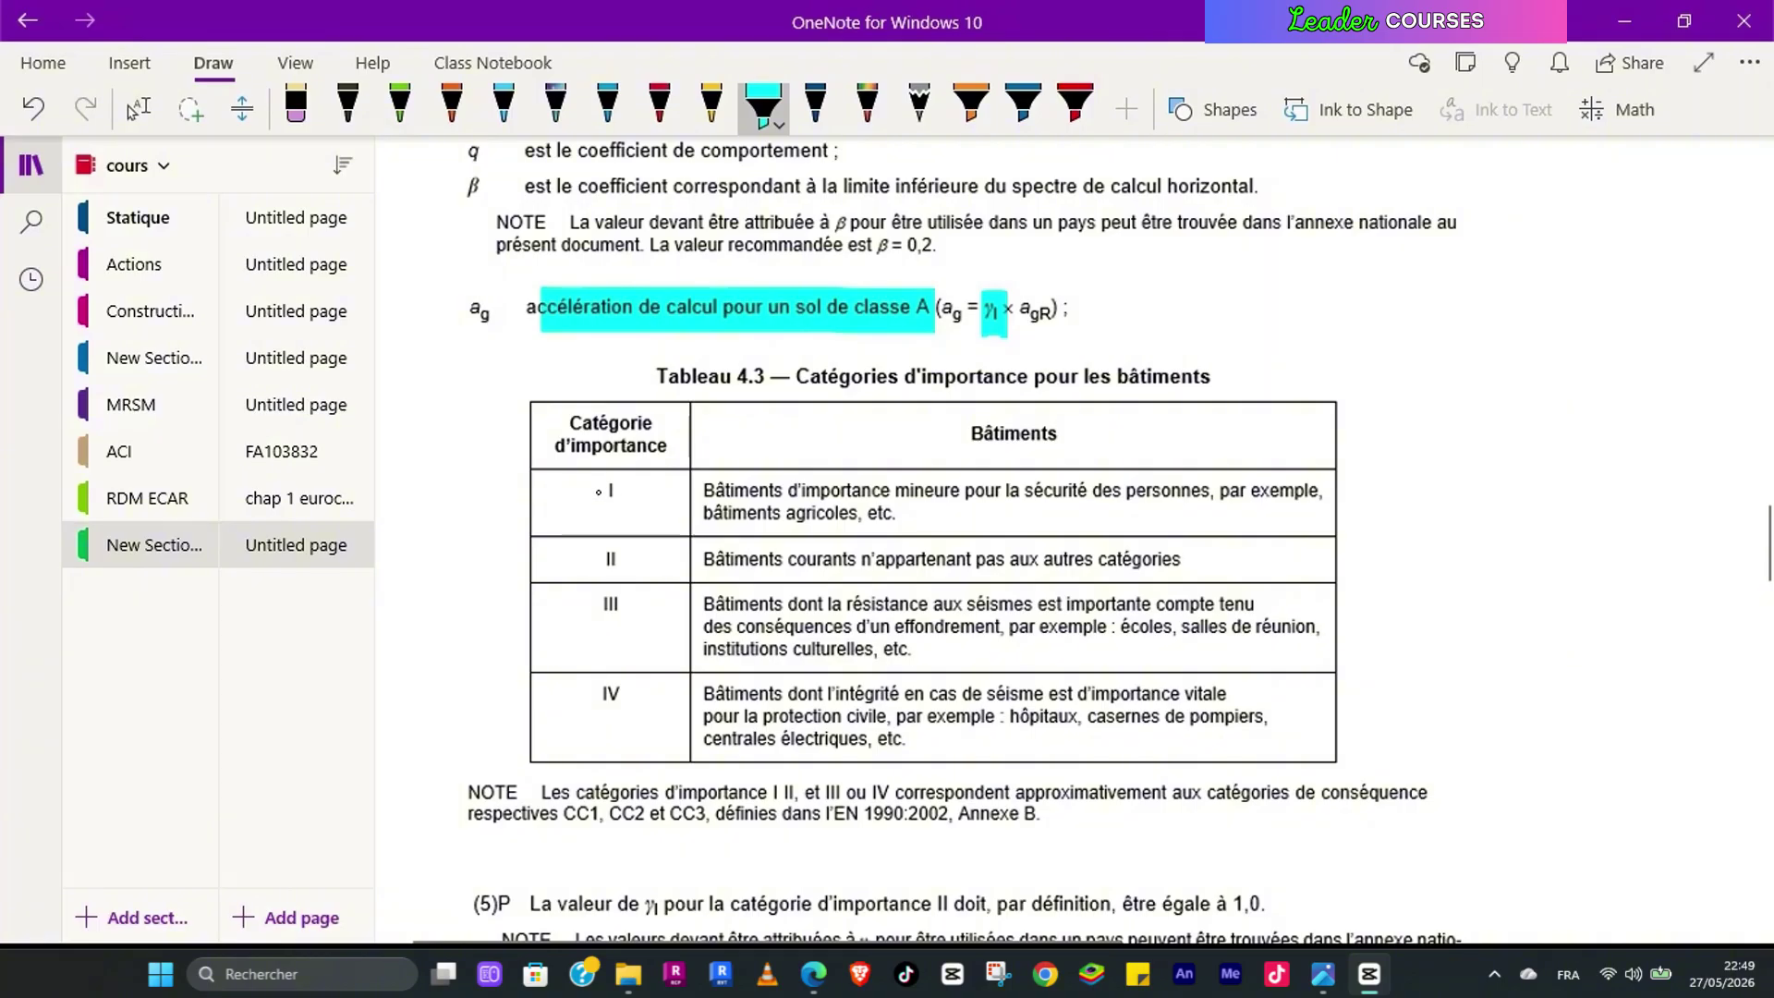
{"action": "left_click_drag", "start_coordinate": [596, 467], "coordinate": [628, 510]}
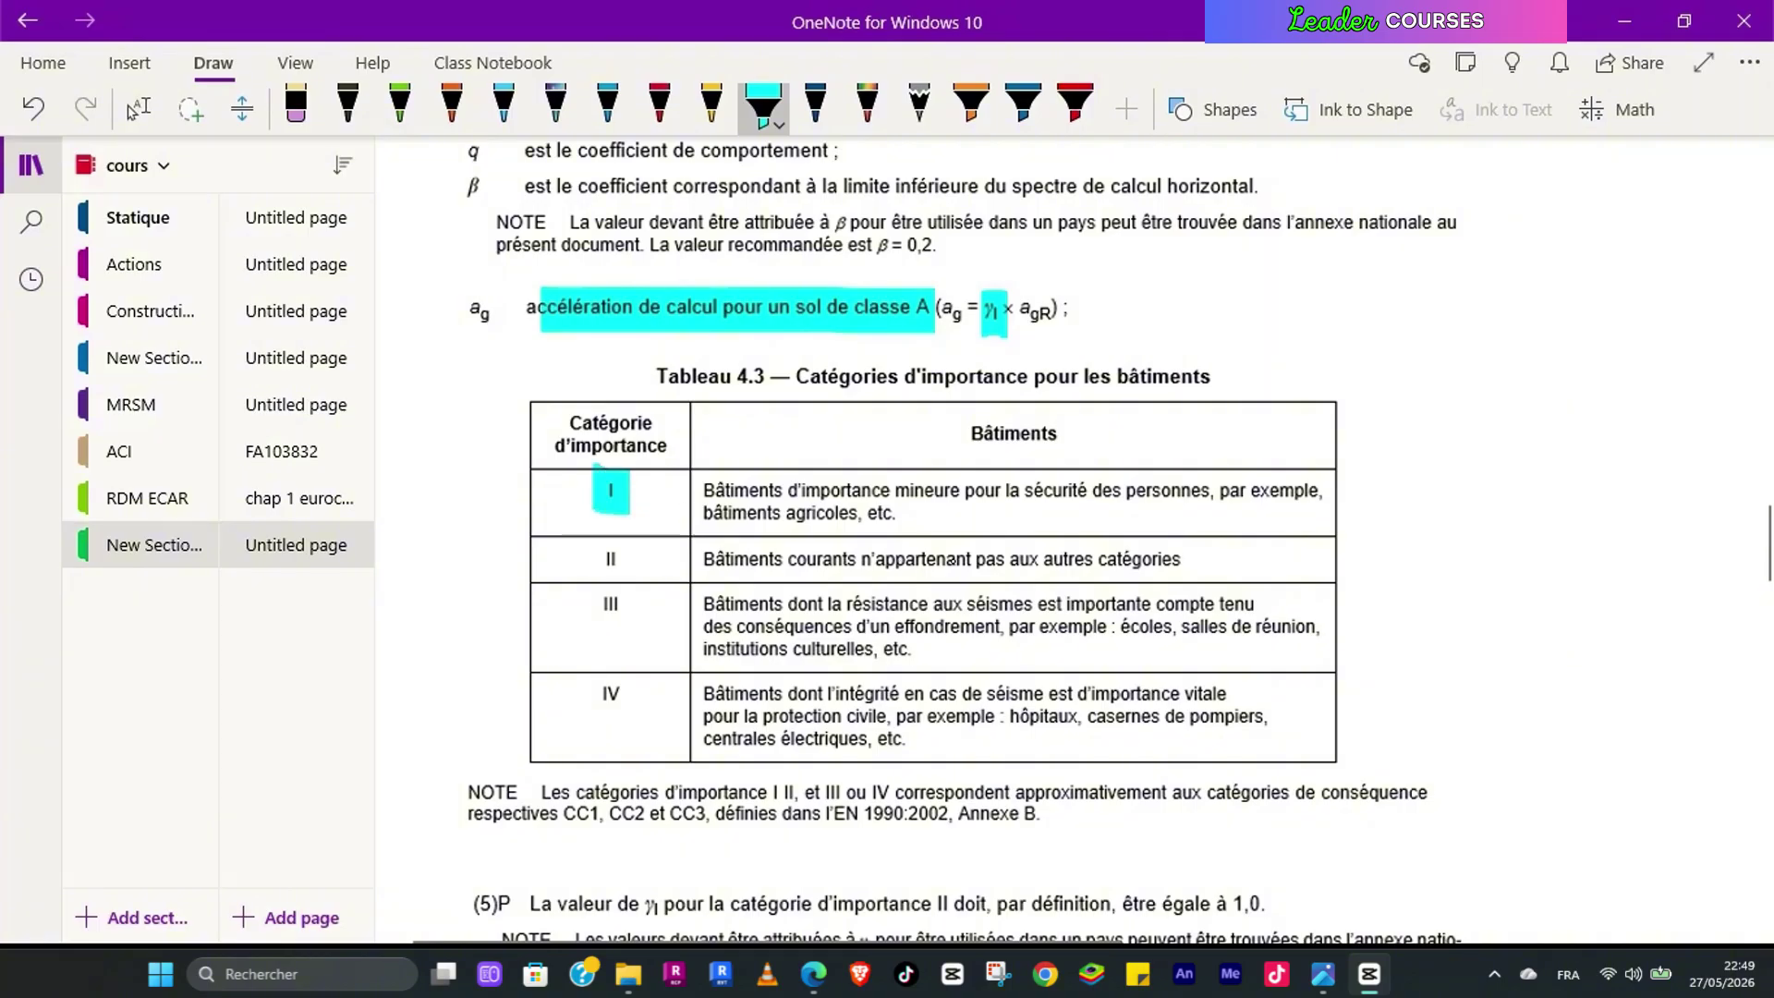
Step: Highlight importance categories II, III and IV in cyan in the first column of Tableau 4.3
{"action": "left_click_drag", "start_coordinate": [610, 532], "coordinate": [618, 575]}
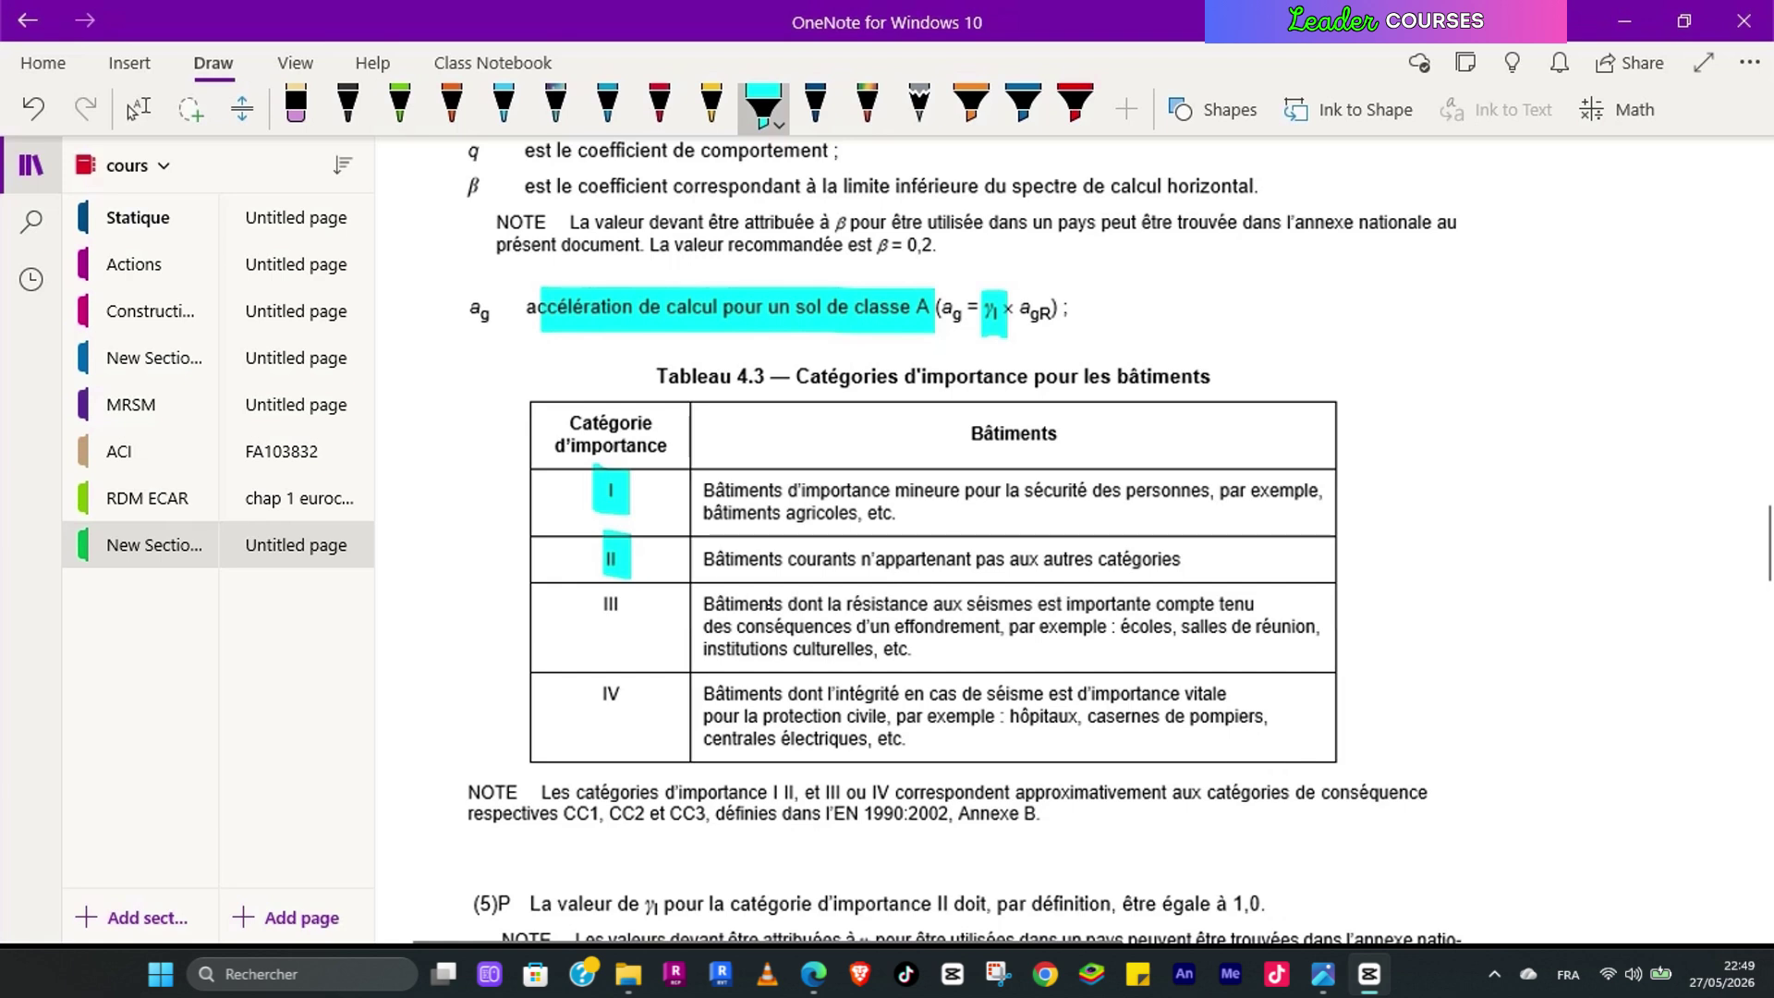
{"action": "left_click_drag", "start_coordinate": [610, 588], "coordinate": [616, 630]}
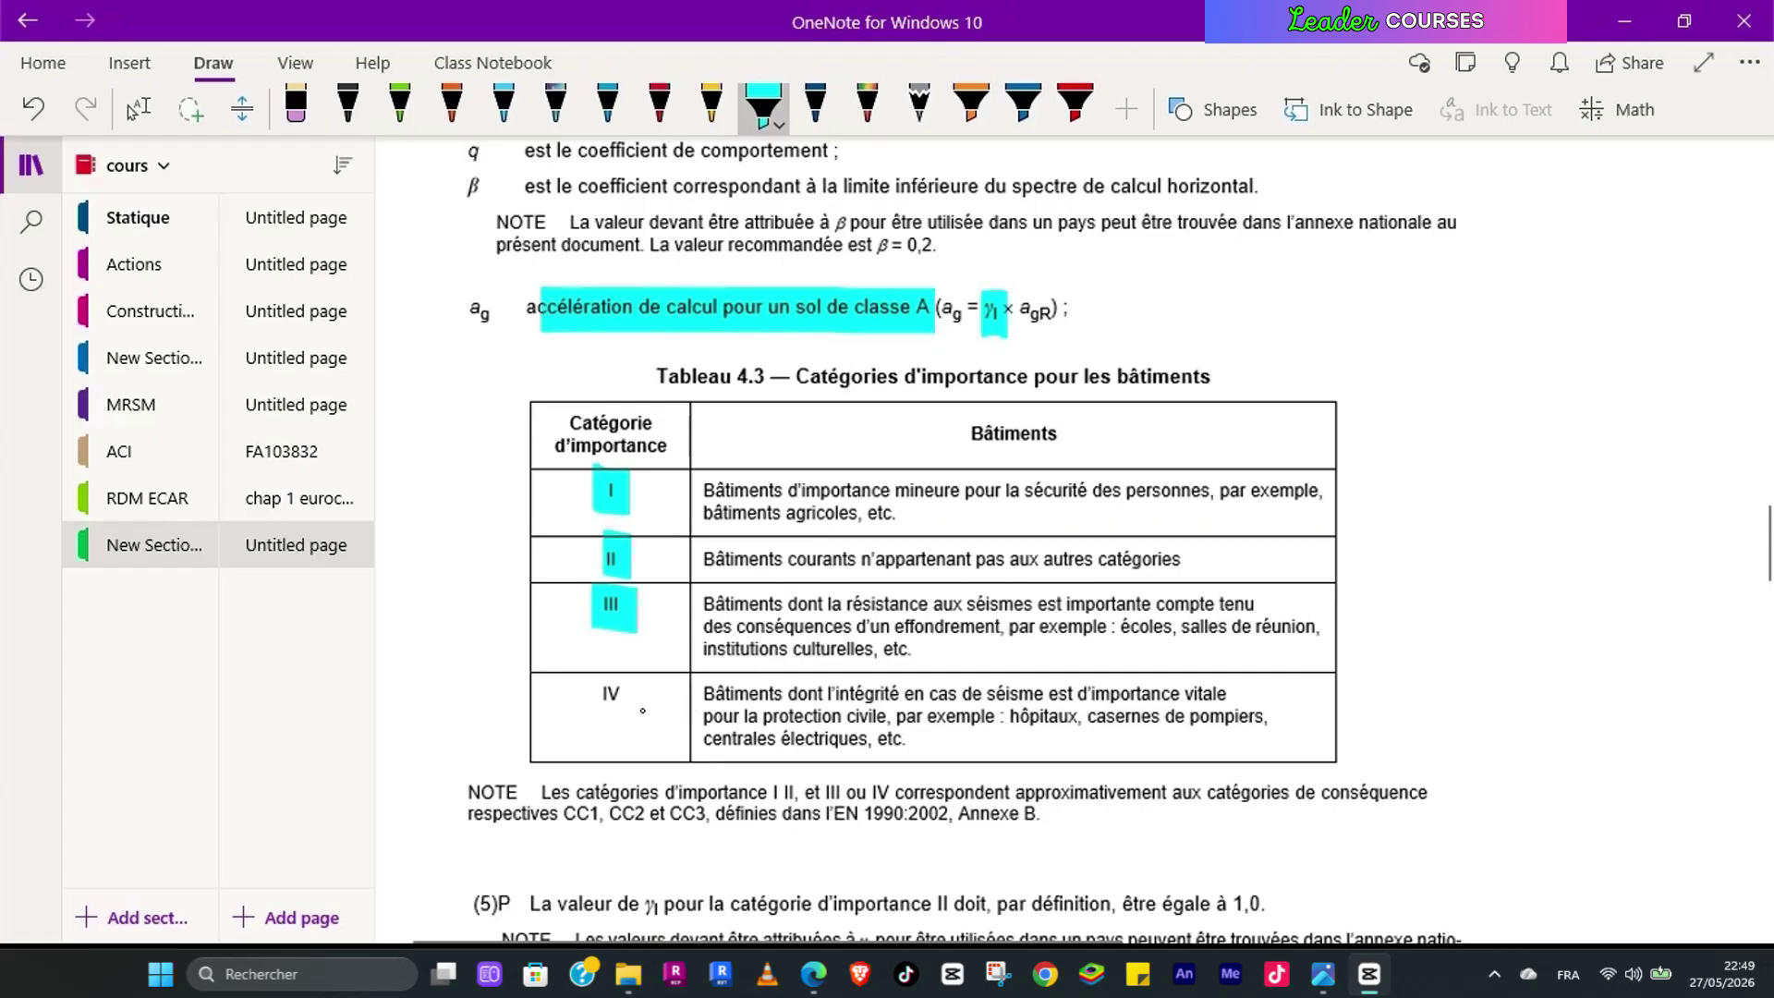
{"action": "mouse_move", "coordinate": [598, 702]}
{"action": "left_mouse_down"}
{"action": "mouse_move", "coordinate": [603, 686]}
{"action": "mouse_move", "coordinate": [612, 714]}
{"action": "left_mouse_up"}
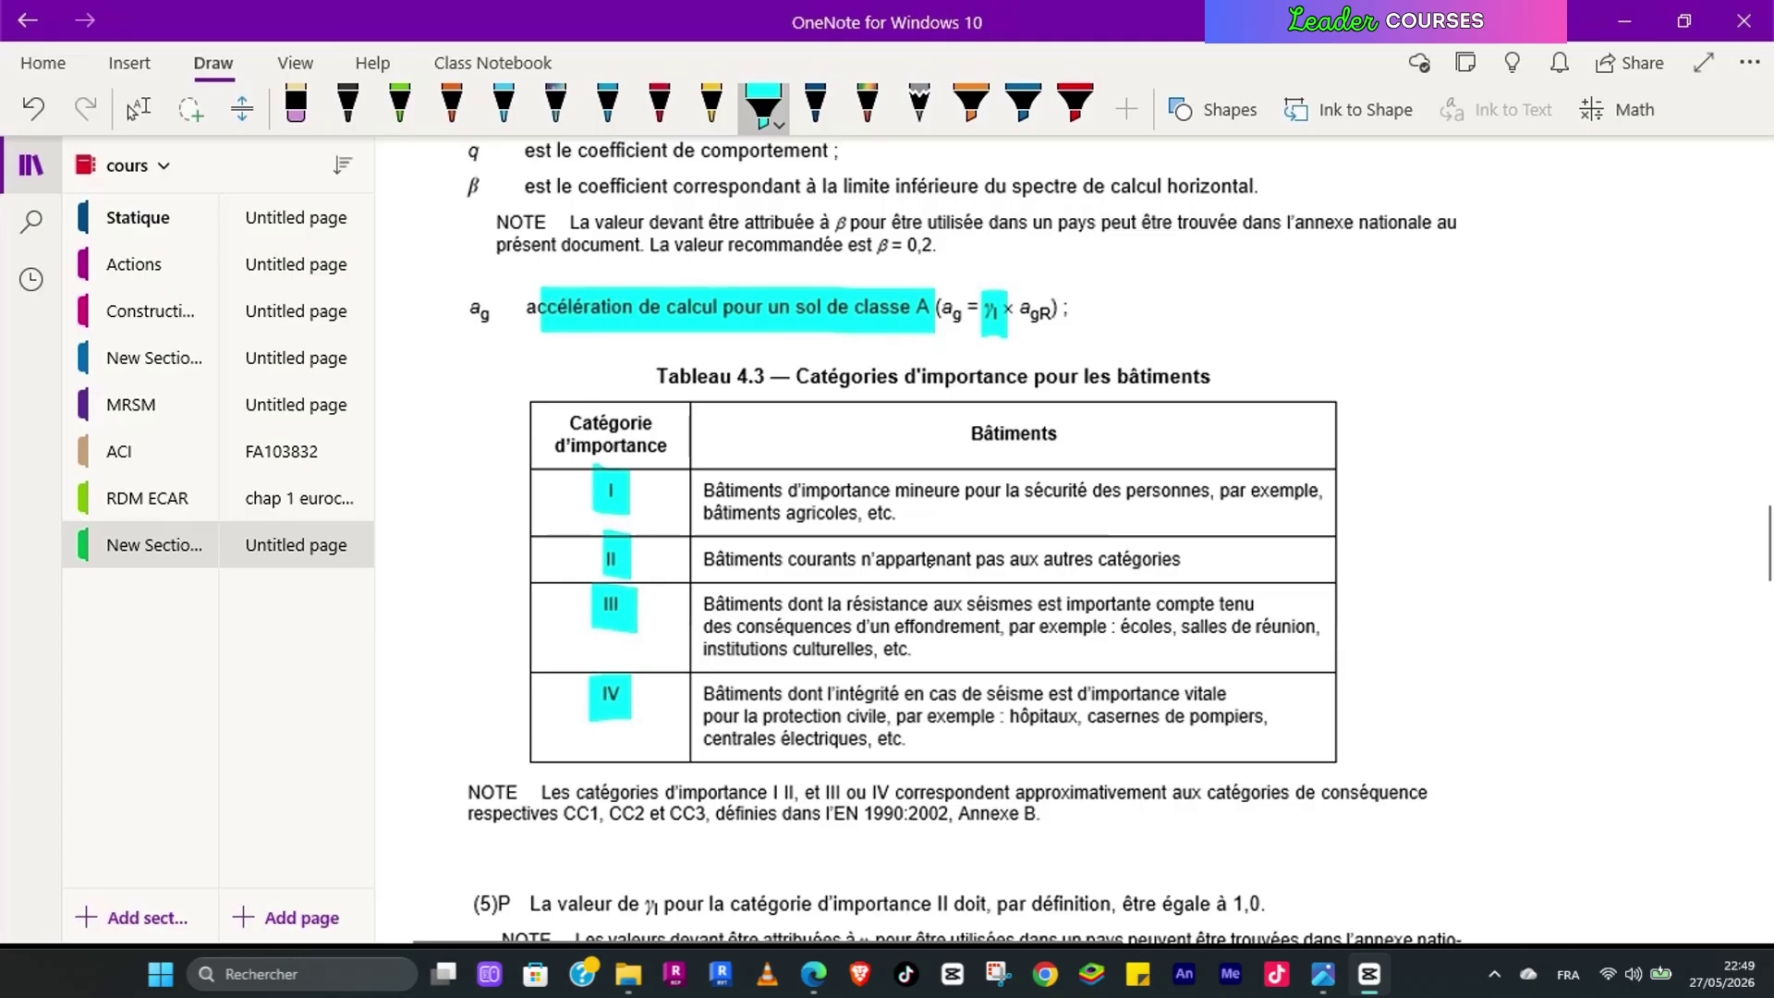
Step: In paragraph (5)P, highlight II in cyan, circle 1,0 in yellow and draw a yellow arrow to it from category II in Tableau 4.3
{"action": "scroll", "coordinate": [929, 564], "scroll_direction": "down", "scroll_amount": 3}
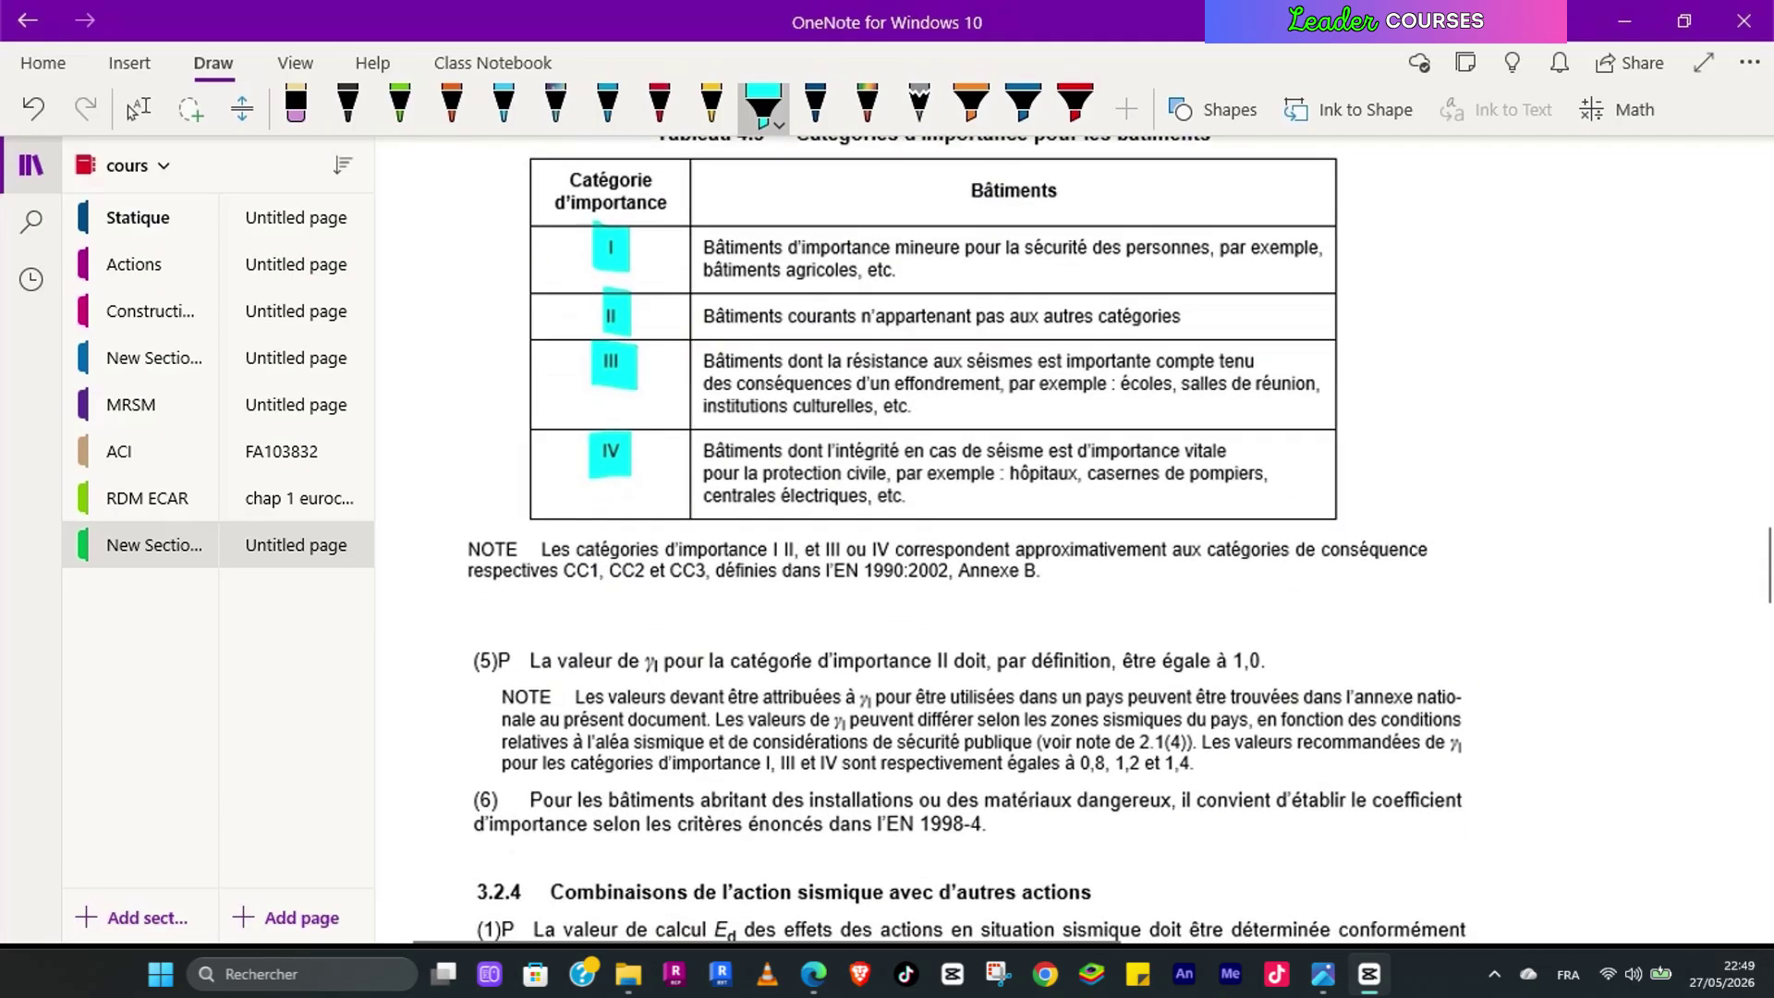
{"action": "left_click_drag", "start_coordinate": [931, 659], "coordinate": [952, 659]}
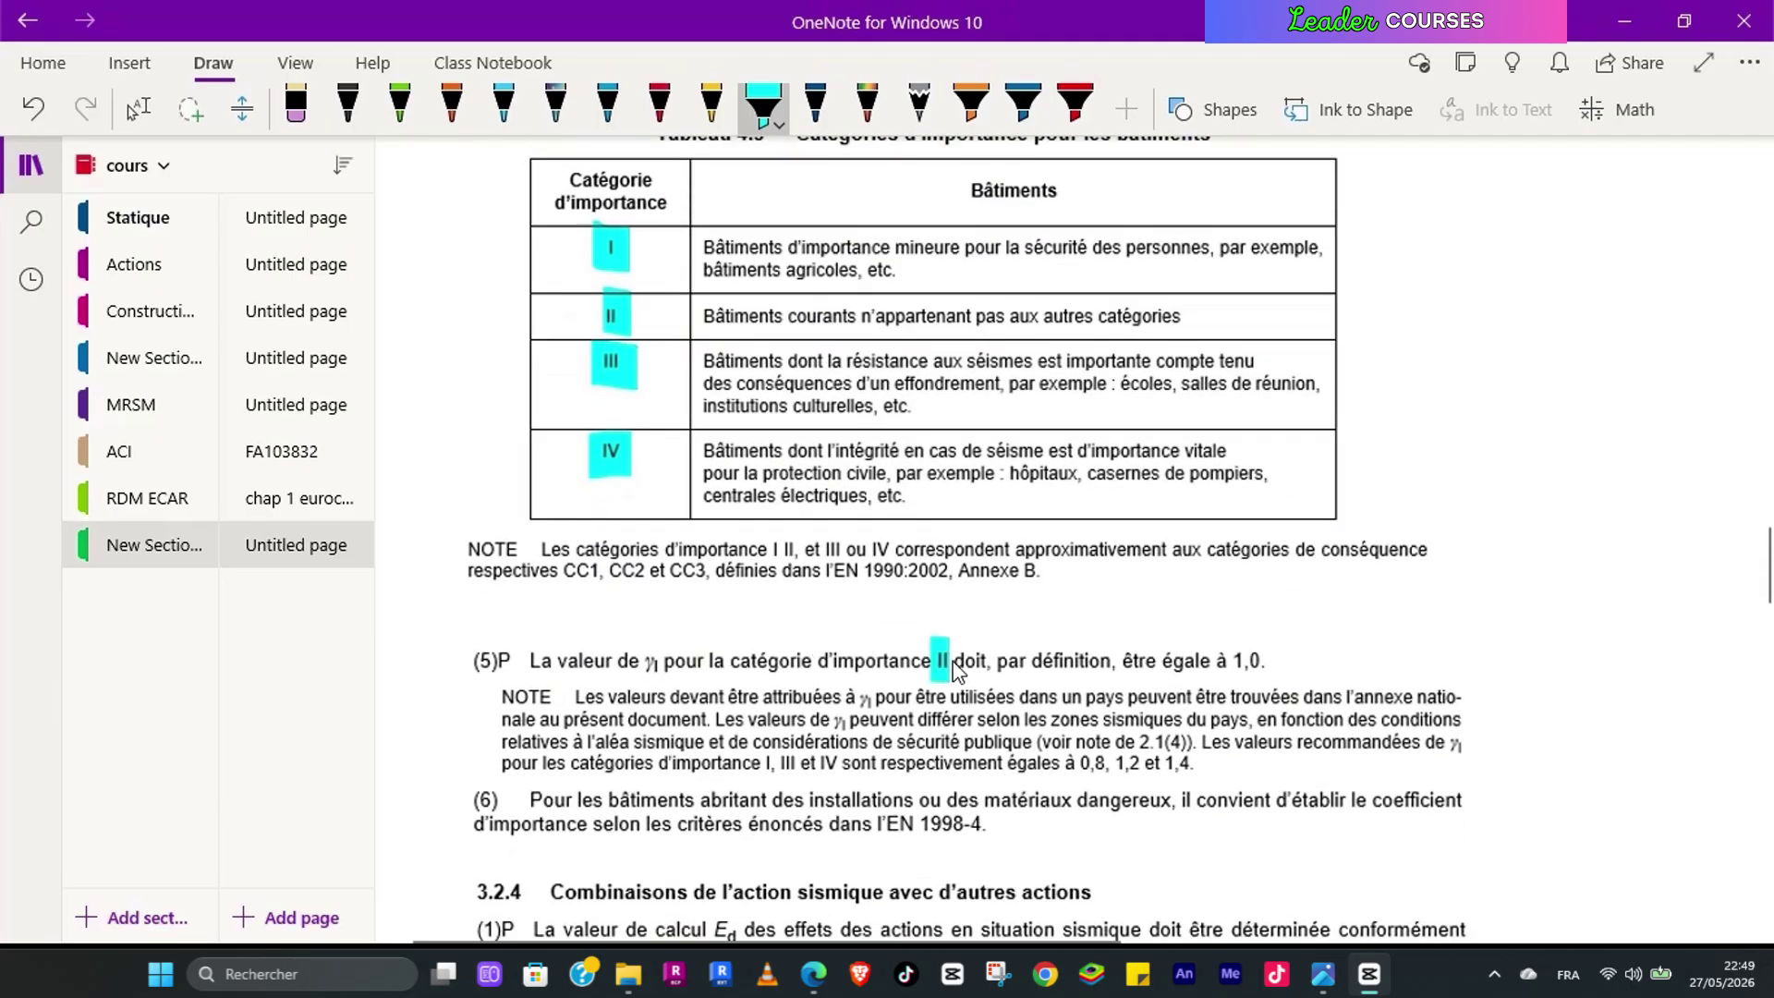
{"action": "left_click", "coordinate": [711, 104]}
{"action": "mouse_move", "coordinate": [1243, 647]}
{"action": "left_mouse_down"}
{"action": "mouse_move", "coordinate": [1239, 707]}
{"action": "mouse_move", "coordinate": [1289, 652]}
{"action": "mouse_move", "coordinate": [1215, 639]}
{"action": "left_mouse_up"}
{"action": "mouse_move", "coordinate": [634, 320]}
{"action": "left_mouse_down"}
{"action": "mouse_move", "coordinate": [1054, 606]}
{"action": "mouse_move", "coordinate": [1185, 637]}
{"action": "mouse_move", "coordinate": [1170, 621]}
{"action": "mouse_move", "coordinate": [1161, 660]}
{"action": "left_mouse_up"}
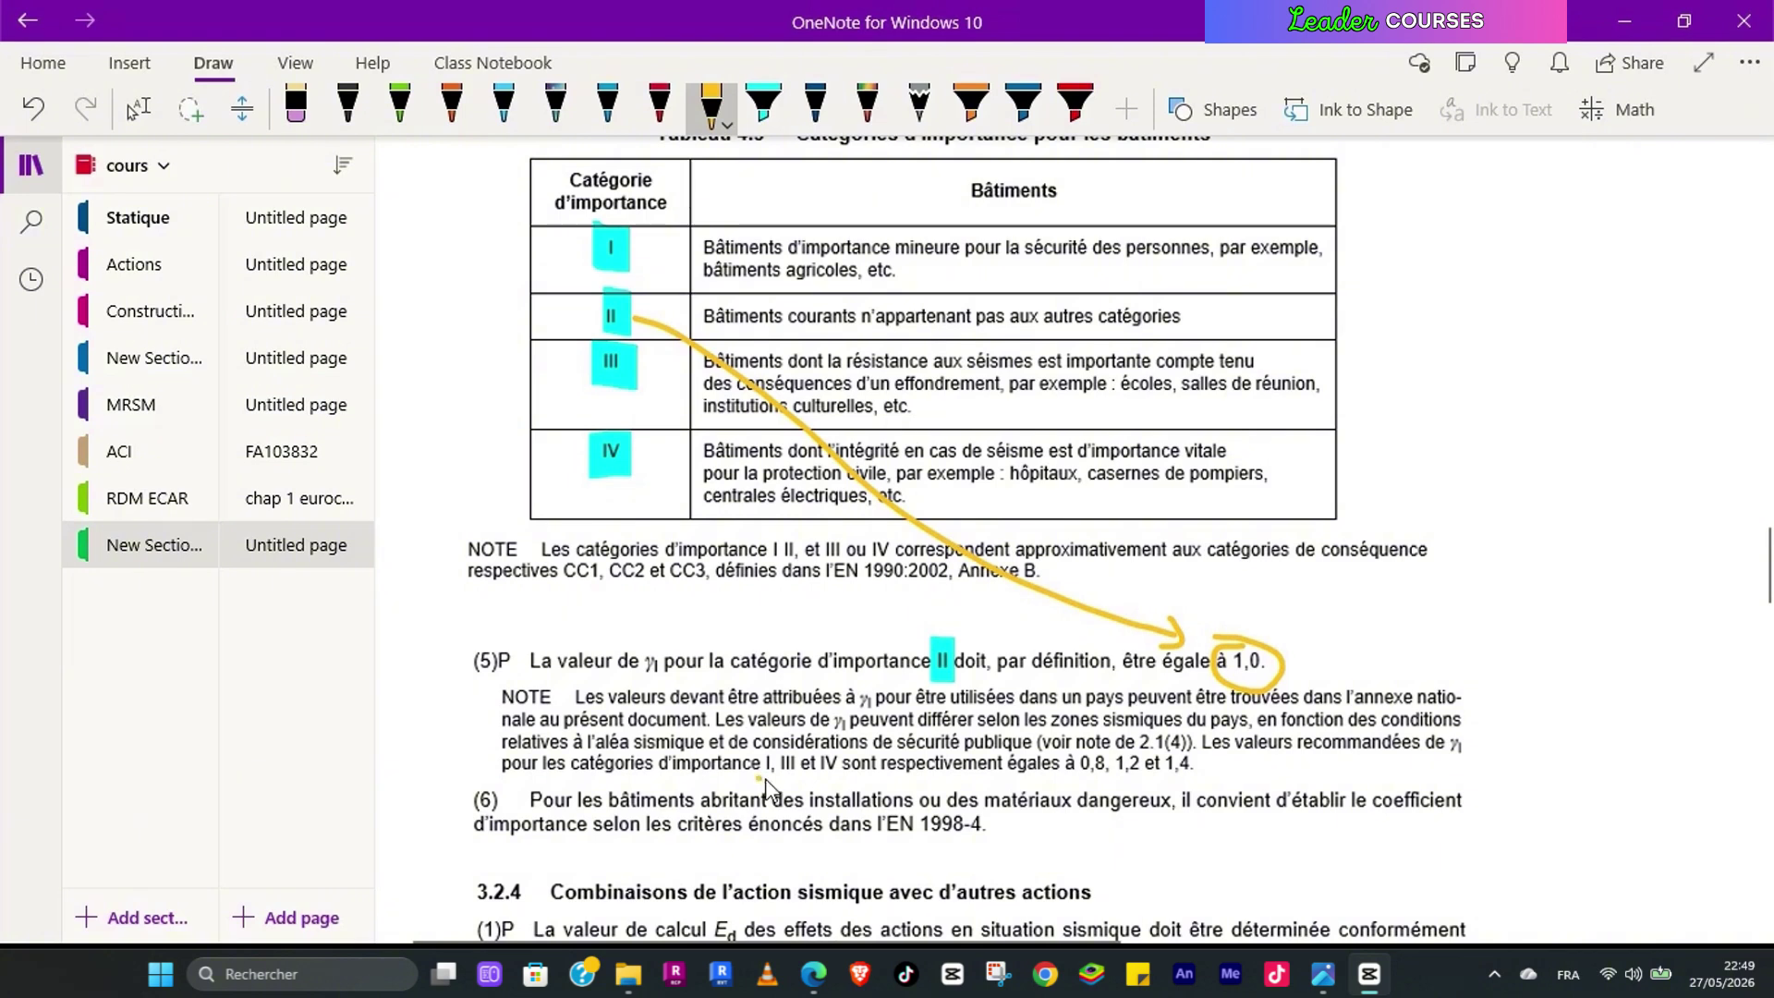
Step: Underline "I, III et IV" in yellow in the note and draw yellow arrows from 0,8, 1,2 and 1,4 to categories I, III and IV
{"action": "left_click_drag", "start_coordinate": [757, 780], "coordinate": [850, 777]}
{"action": "mouse_move", "coordinate": [1077, 772]}
{"action": "left_mouse_down"}
{"action": "mouse_move", "coordinate": [1128, 778]}
{"action": "mouse_move", "coordinate": [925, 710]}
{"action": "mouse_move", "coordinate": [397, 402]}
{"action": "mouse_move", "coordinate": [534, 268]}
{"action": "mouse_move", "coordinate": [548, 288]}
{"action": "left_mouse_up"}
{"action": "mouse_move", "coordinate": [1118, 769]}
{"action": "left_mouse_down"}
{"action": "mouse_move", "coordinate": [1105, 717]}
{"action": "mouse_move", "coordinate": [883, 610]}
{"action": "mouse_move", "coordinate": [518, 516]}
{"action": "mouse_move", "coordinate": [591, 391]}
{"action": "mouse_move", "coordinate": [567, 381]}
{"action": "mouse_move", "coordinate": [596, 387]}
{"action": "mouse_move", "coordinate": [602, 412]}
{"action": "left_mouse_up"}
{"action": "mouse_move", "coordinate": [1192, 776]}
{"action": "left_mouse_down"}
{"action": "mouse_move", "coordinate": [1161, 735]}
{"action": "mouse_move", "coordinate": [841, 546]}
{"action": "mouse_move", "coordinate": [665, 494]}
{"action": "left_mouse_up"}
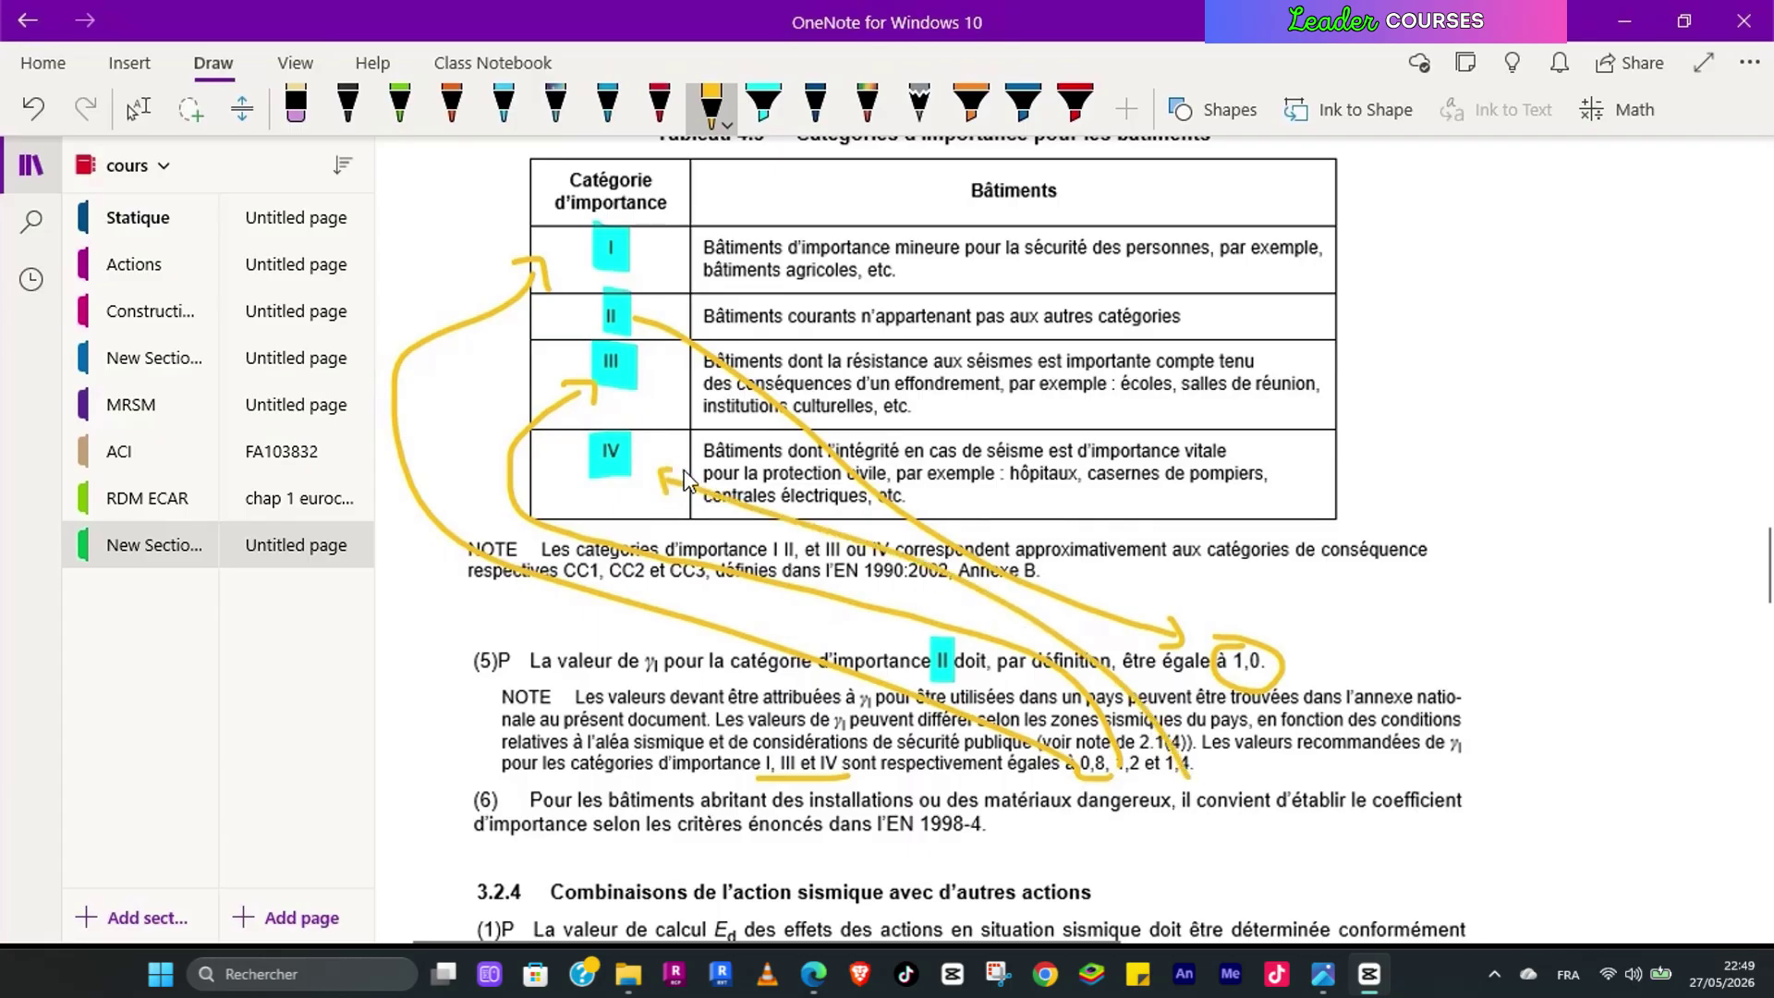
Step: Highlight in cyan β in equation 3.15, "spectre de calcul horizontal" in the β definition, and the recommended value 0,2 in its note
{"action": "scroll", "coordinate": [1028, 694], "scroll_direction": "up", "scroll_amount": 5}
{"action": "scroll", "coordinate": [1027, 694], "scroll_direction": "up", "scroll_amount": 1}
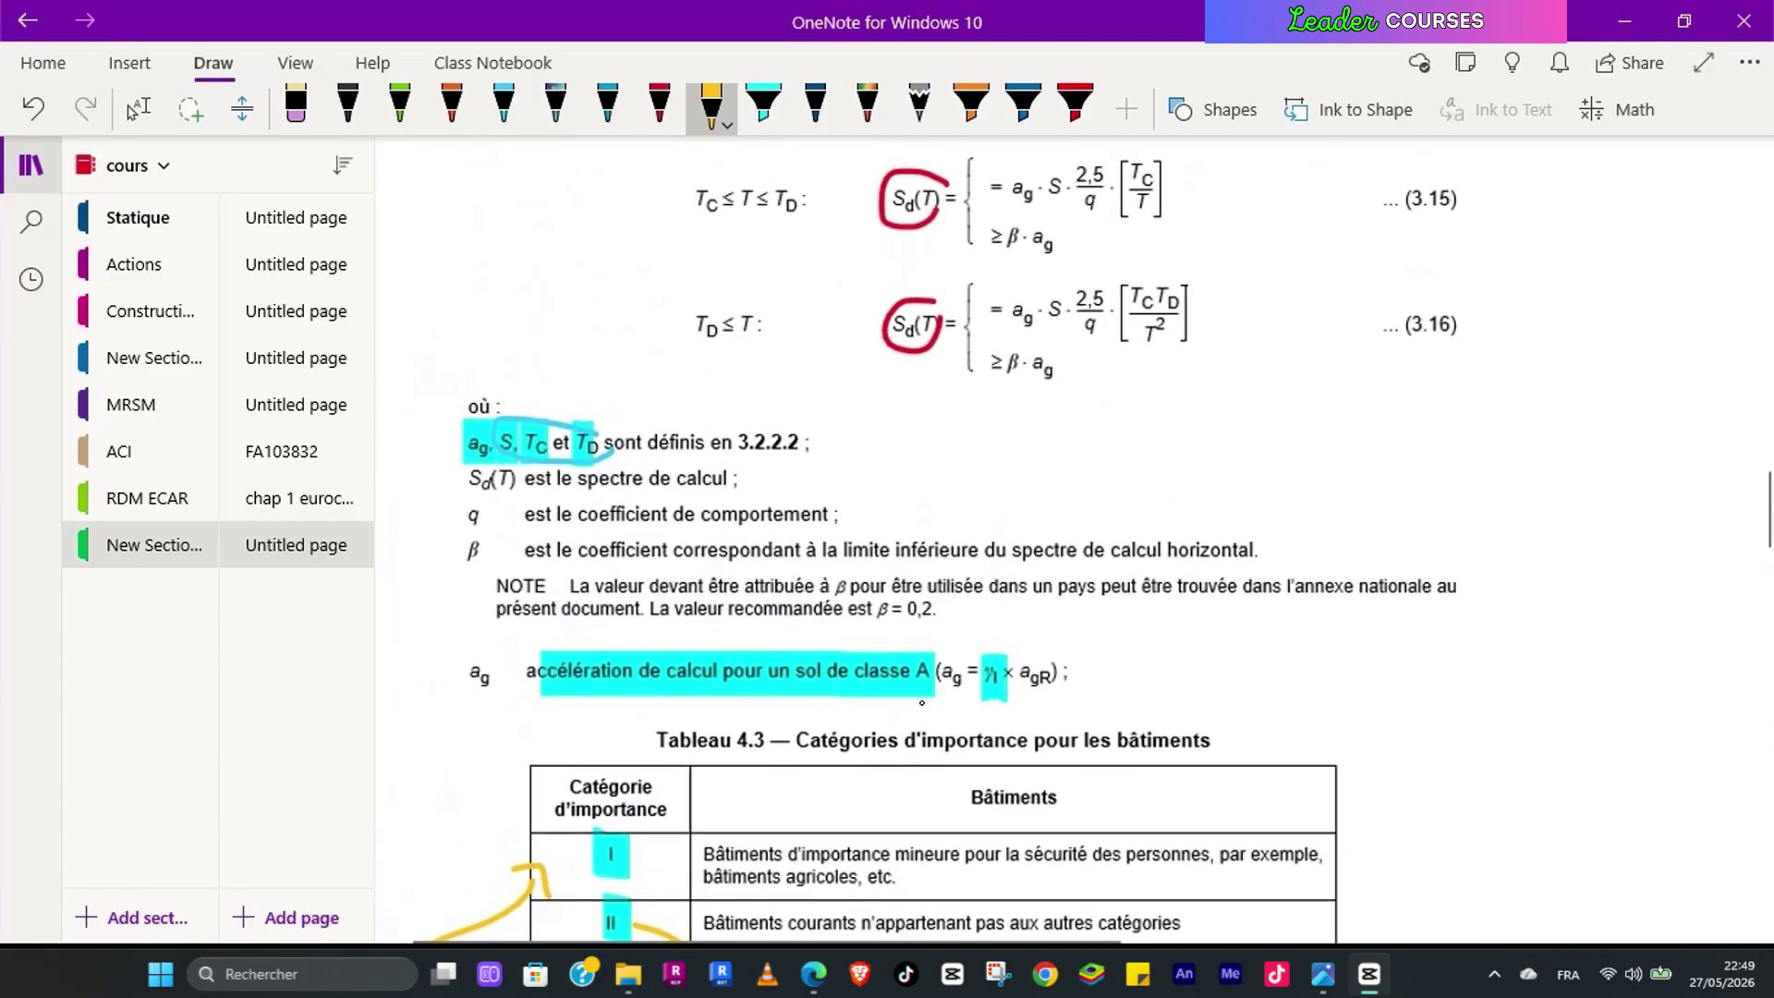
{"action": "left_click", "coordinate": [763, 103]}
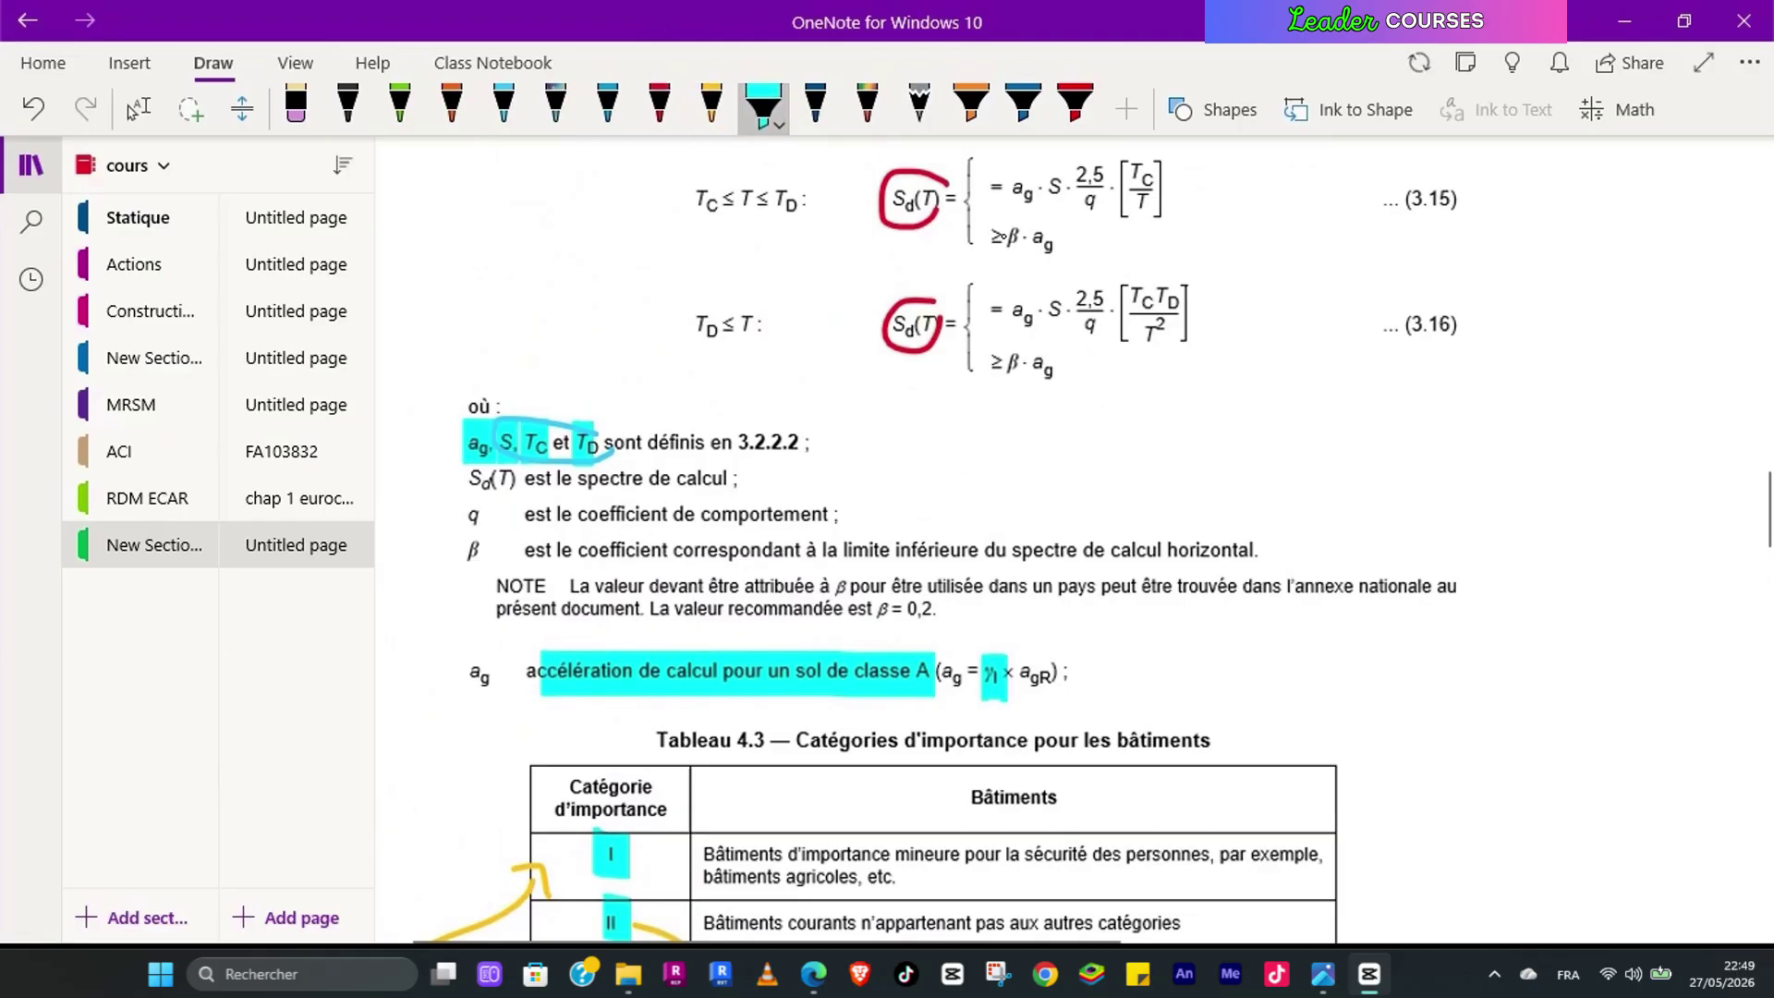
{"action": "left_click_drag", "start_coordinate": [1011, 216], "coordinate": [1014, 251]}
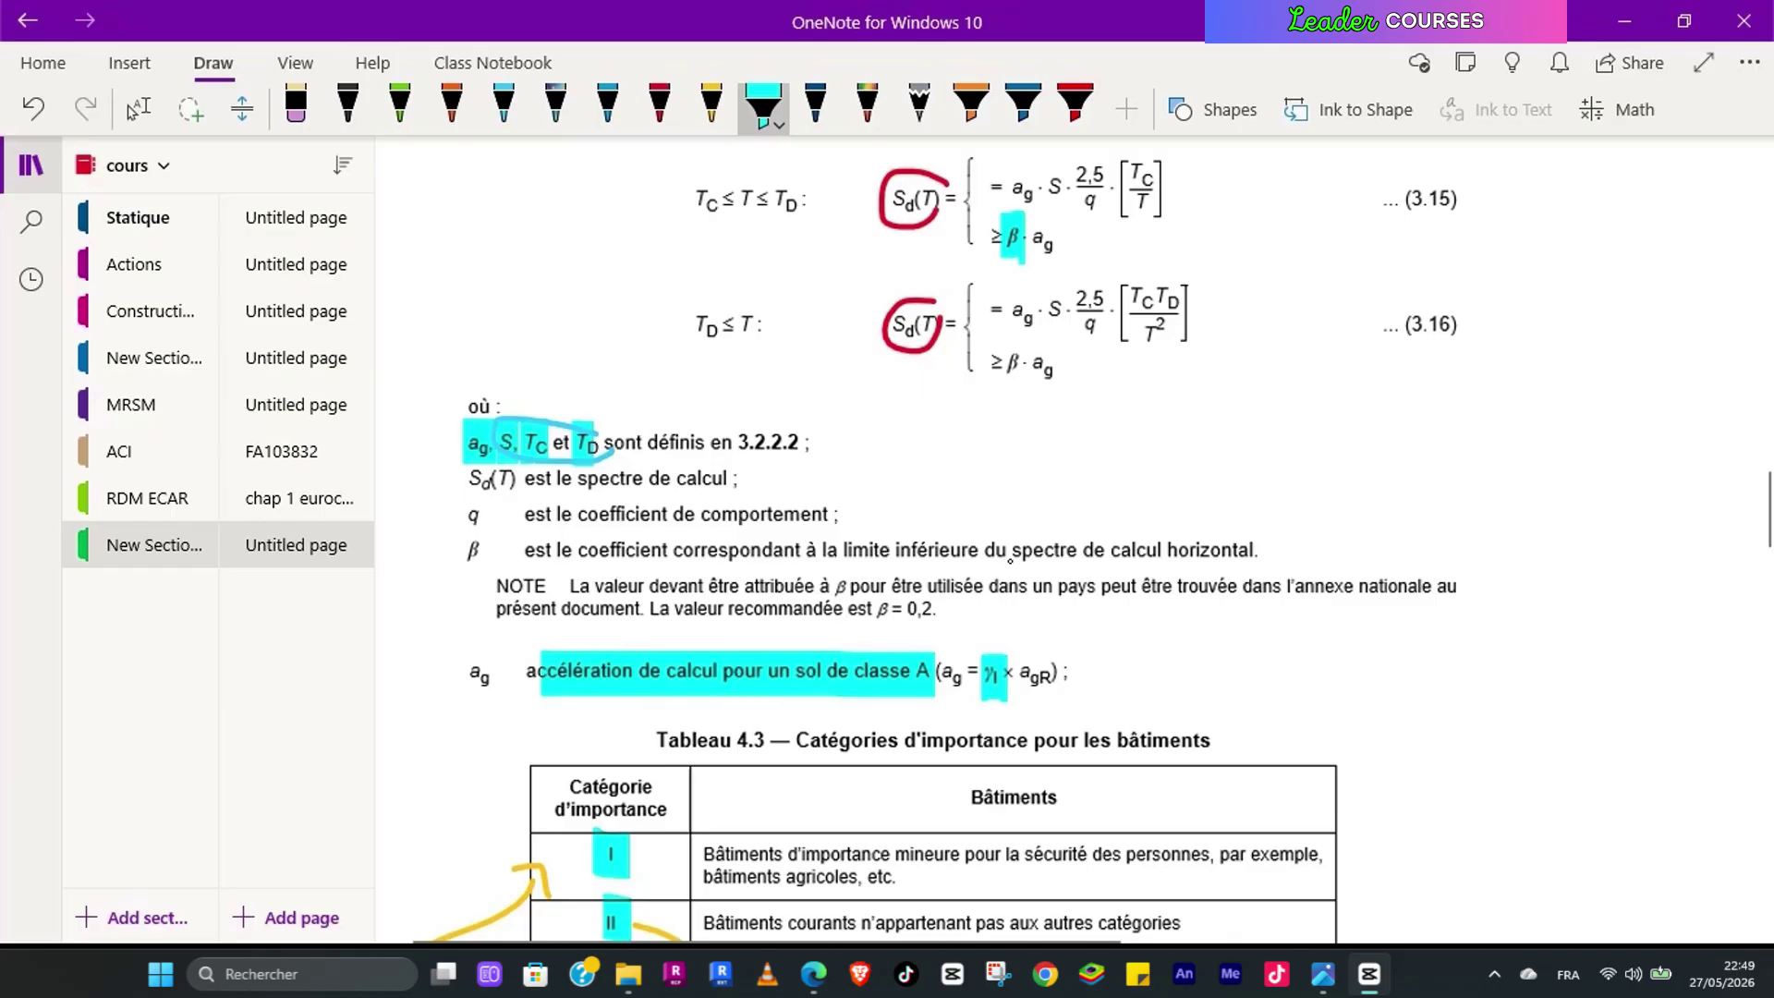
{"action": "left_click_drag", "start_coordinate": [1003, 552], "coordinate": [1258, 552]}
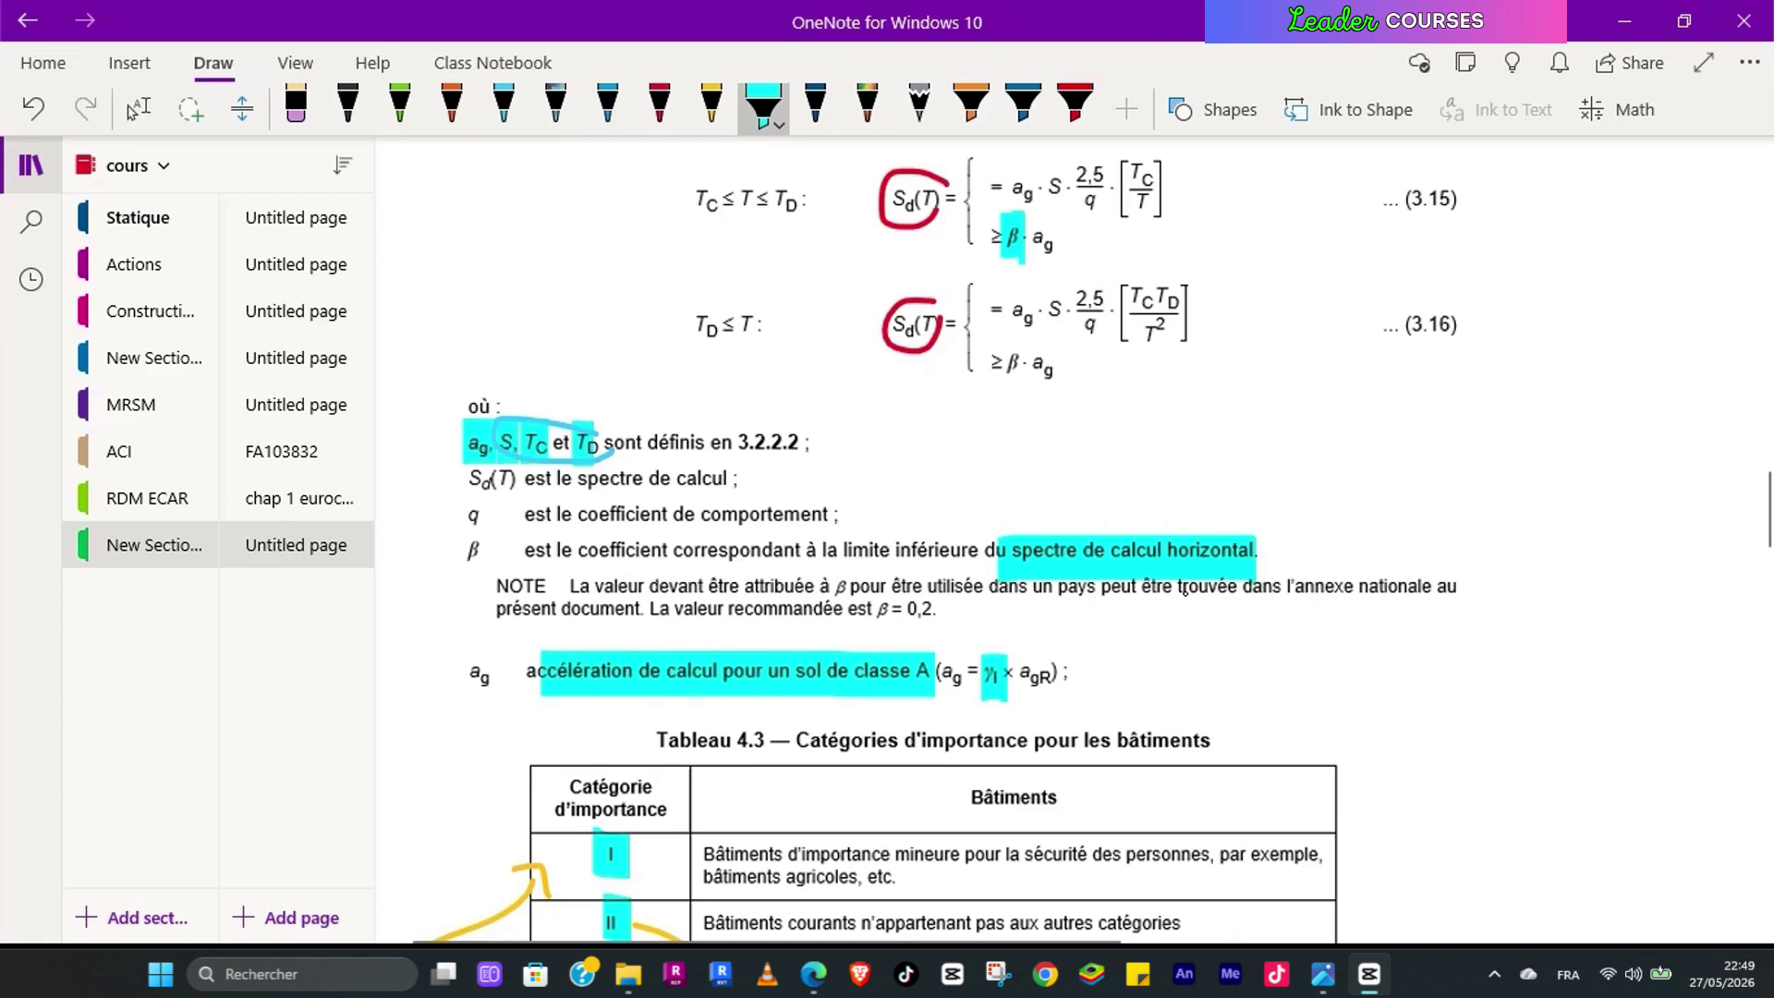
{"action": "left_click_drag", "start_coordinate": [906, 614], "coordinate": [922, 613]}
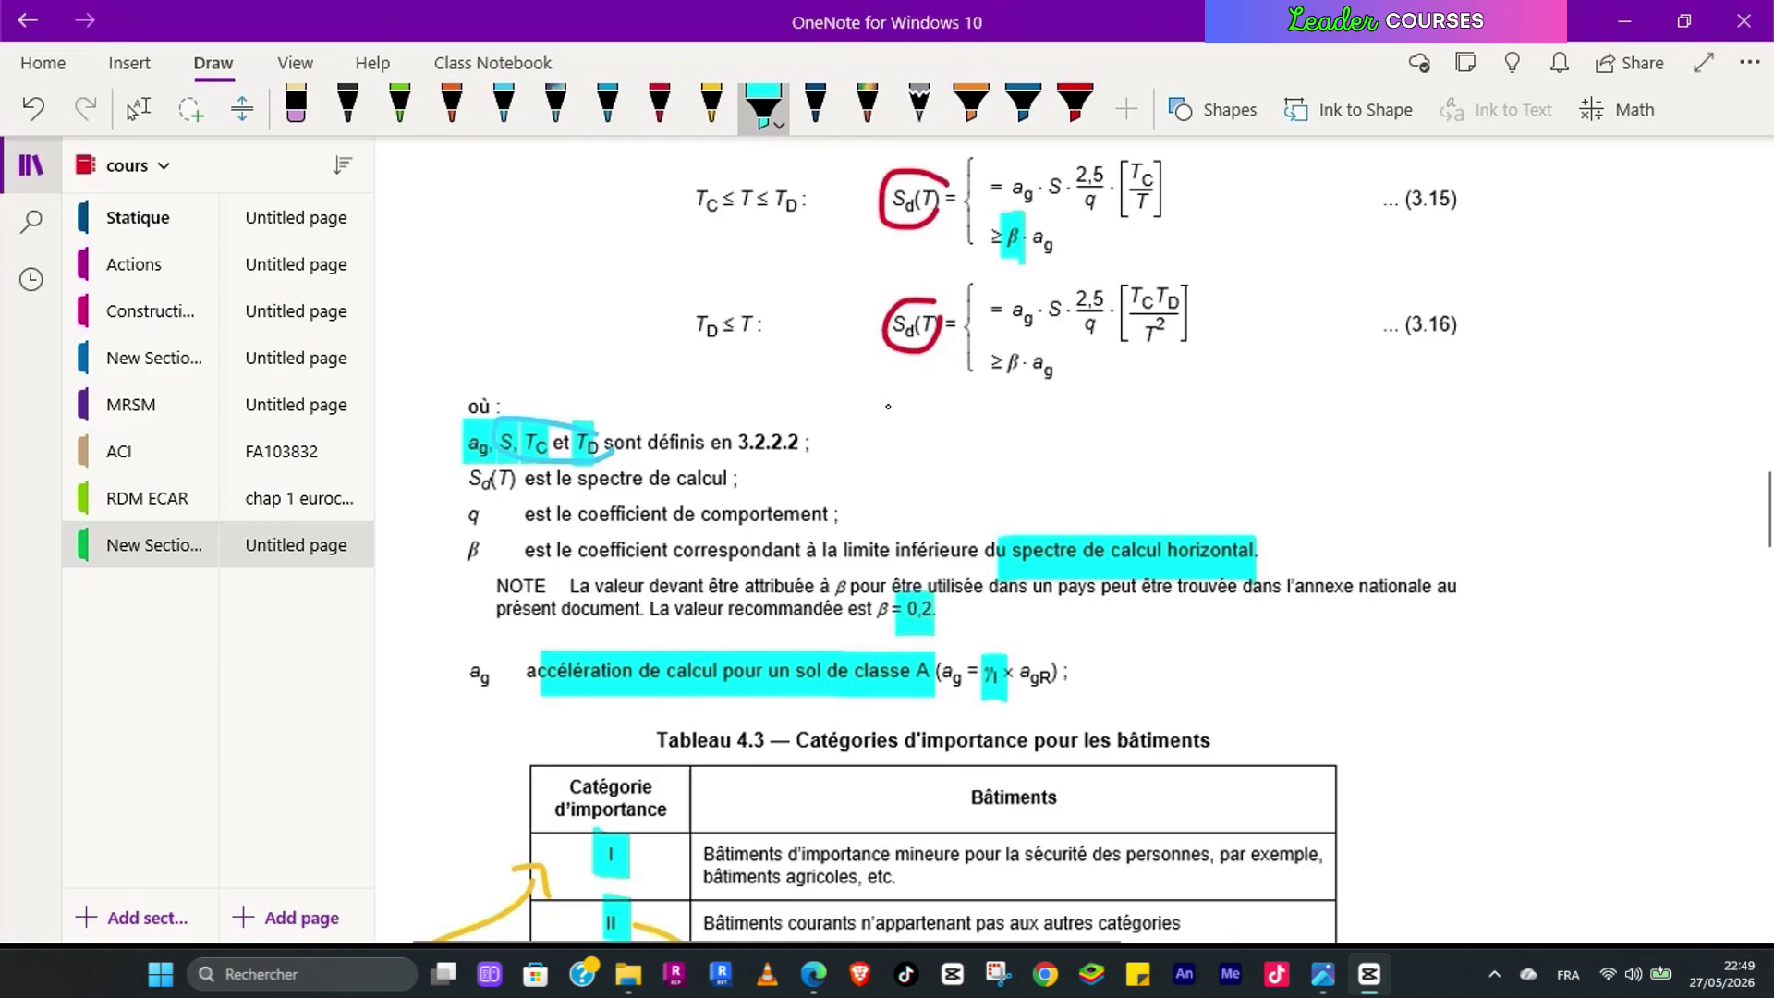
Step: Circle the mass term m in red in the base shear expression 4.5
{"action": "scroll", "coordinate": [888, 406], "scroll_direction": "down", "scroll_amount": 15}
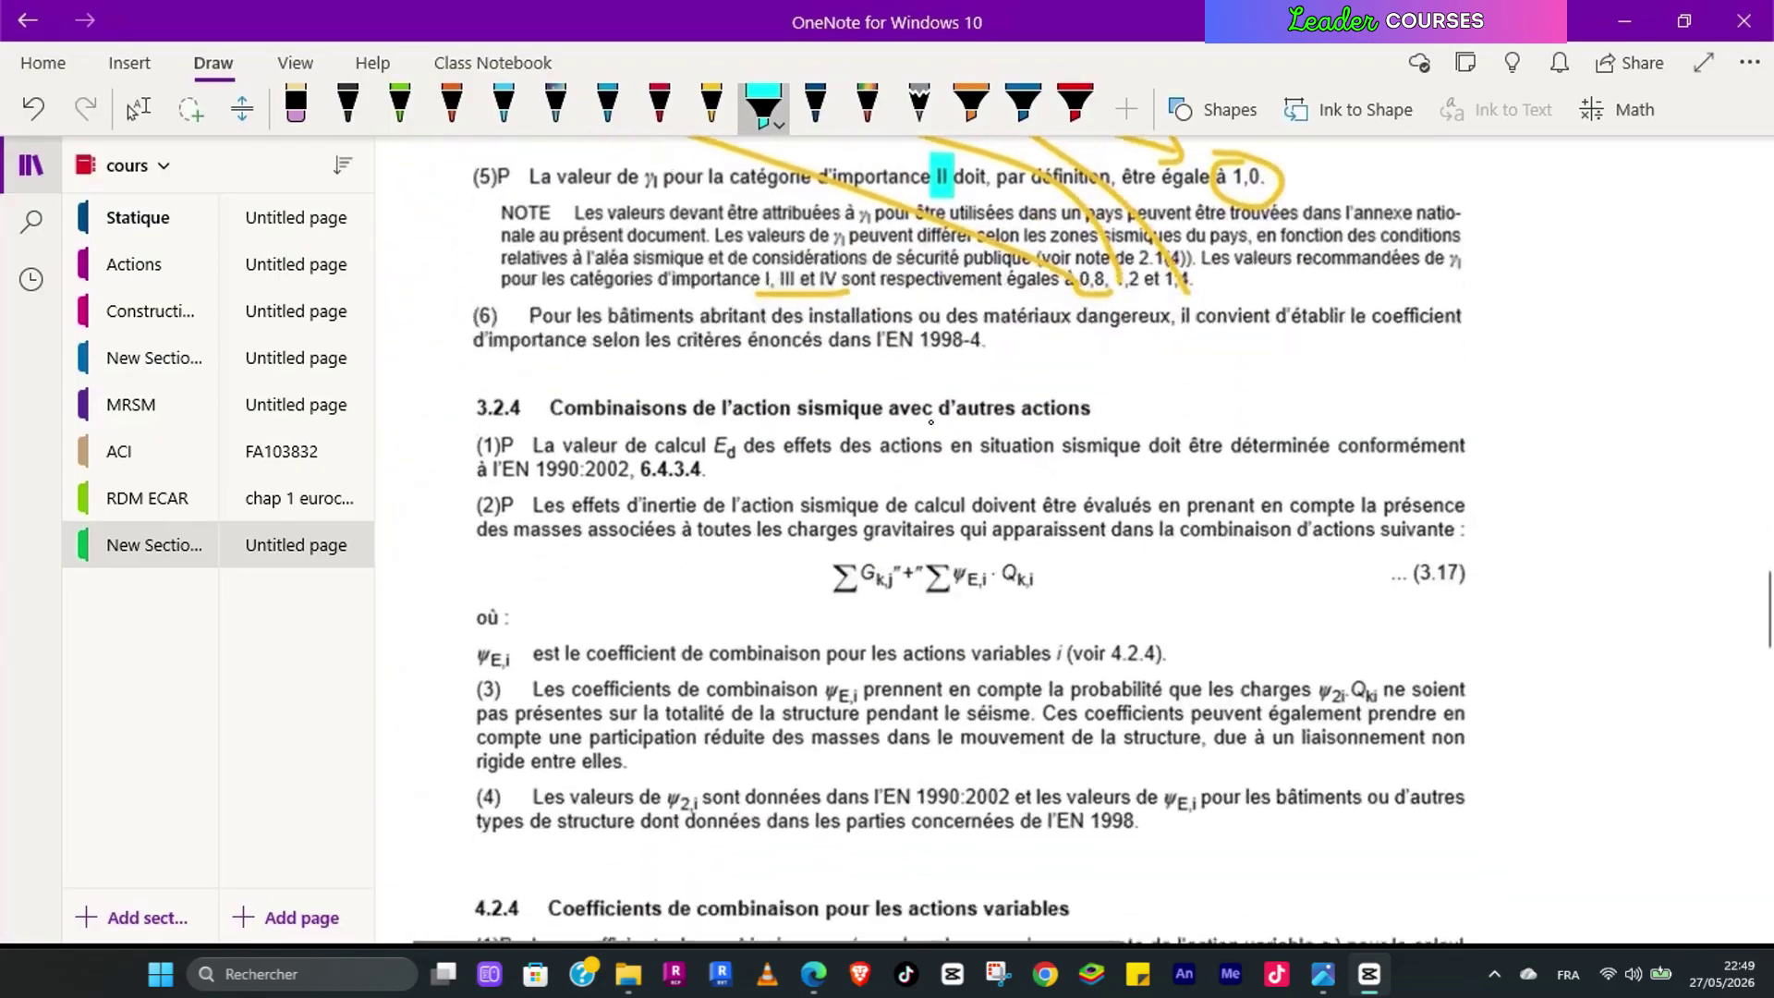
{"action": "scroll", "coordinate": [932, 423], "scroll_direction": "up", "scroll_amount": 20}
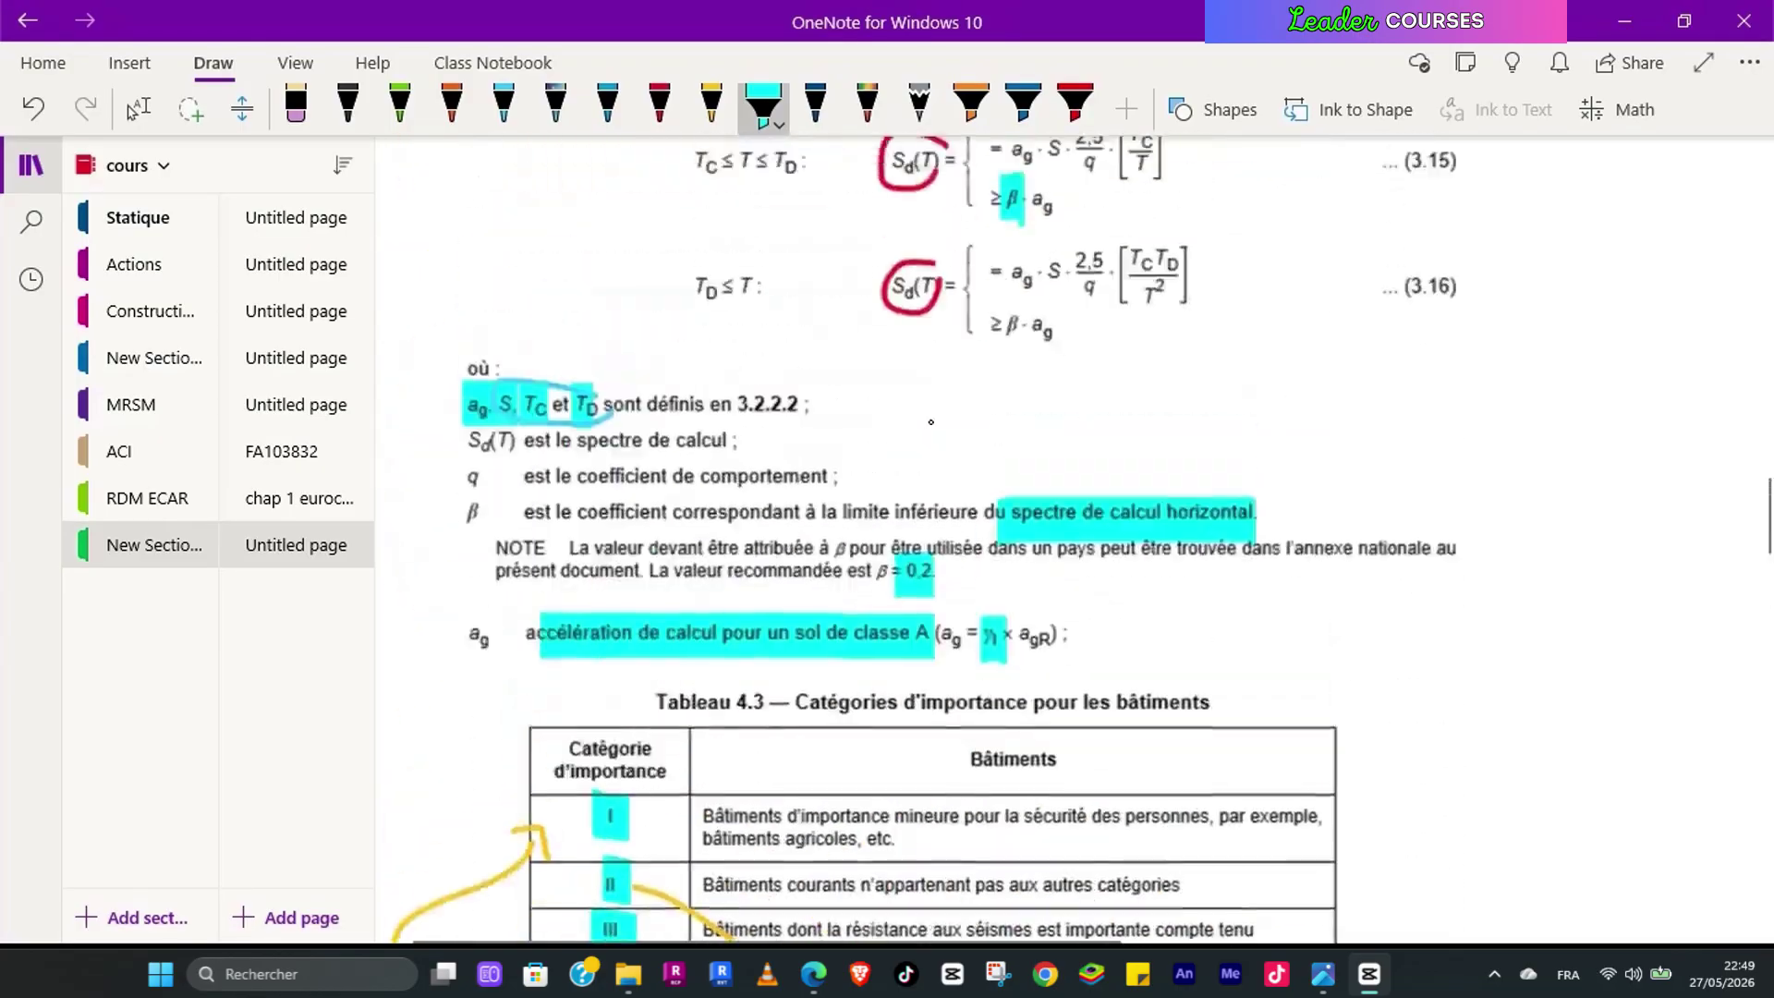
{"action": "scroll", "coordinate": [932, 423], "scroll_direction": "up", "scroll_amount": 10}
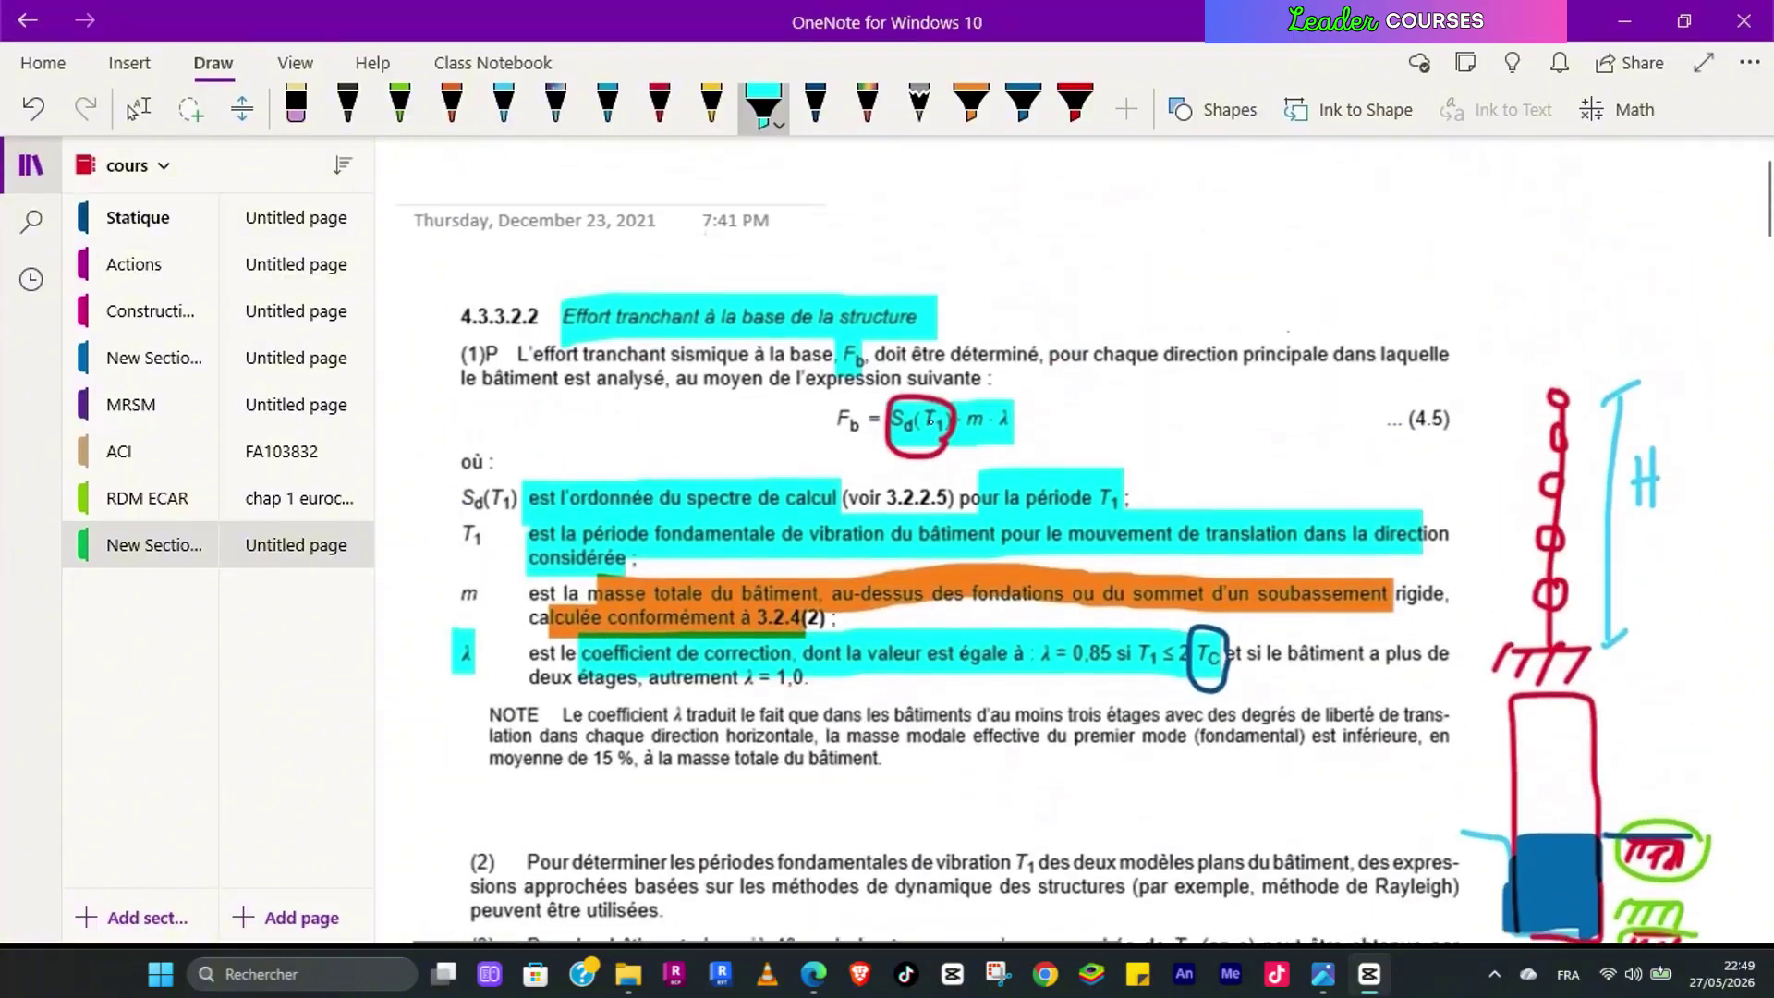
{"action": "left_click", "coordinate": [662, 109]}
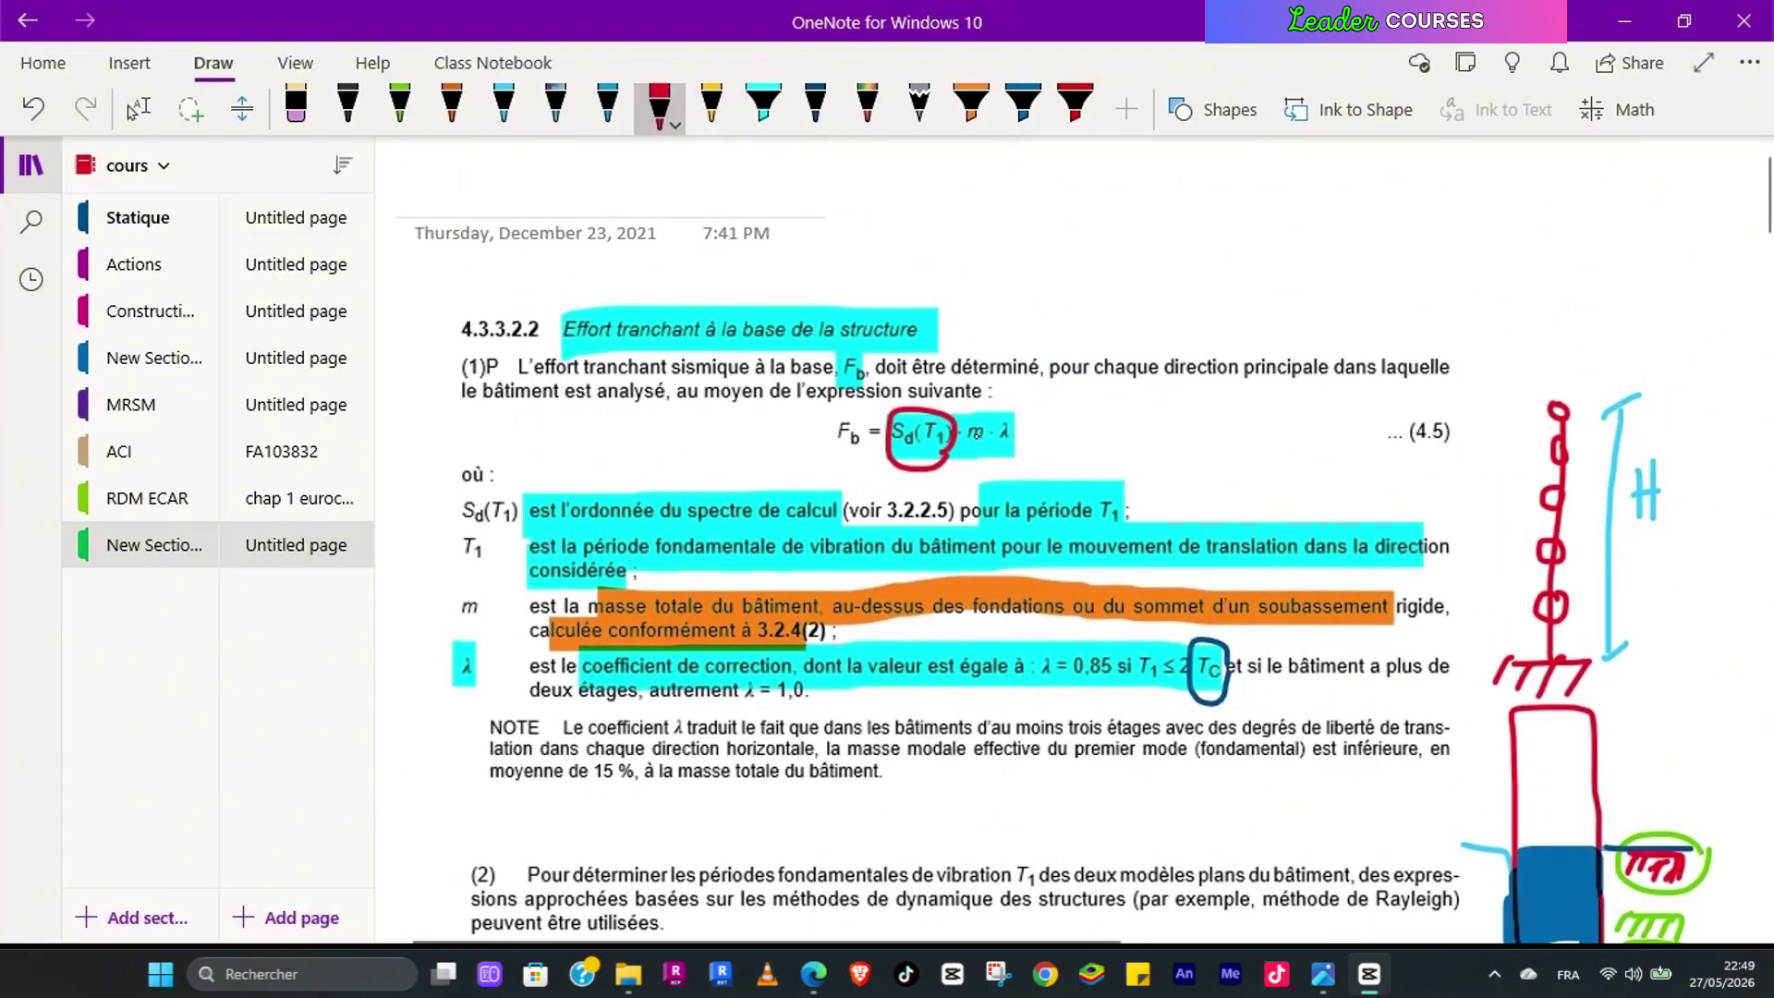
{"action": "left_click_drag", "start_coordinate": [963, 447], "coordinate": [980, 457]}
{"action": "left_click_drag", "start_coordinate": [993, 418], "coordinate": [978, 452]}
Step: Highlight in cyan the combination of actions 3.17 and the ψEi expression 4.2
{"action": "scroll", "coordinate": [1003, 480], "scroll_direction": "down", "scroll_amount": 15}
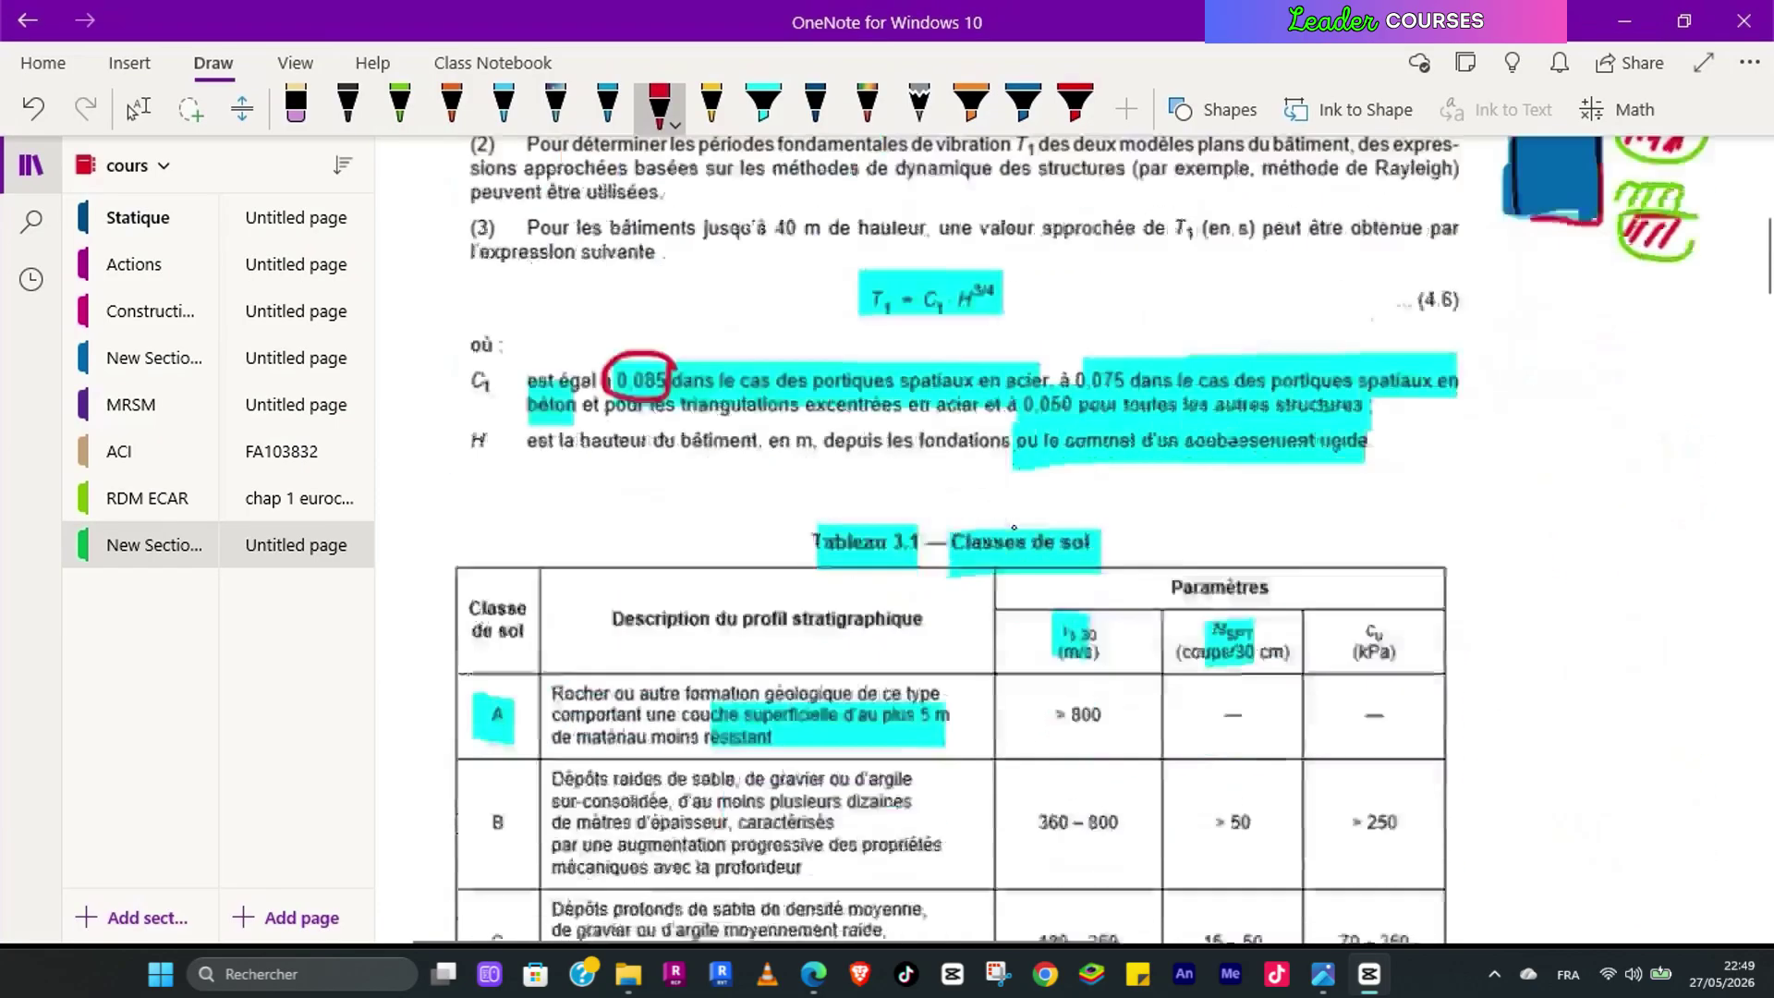
{"action": "scroll", "coordinate": [1014, 528], "scroll_direction": "down", "scroll_amount": 20}
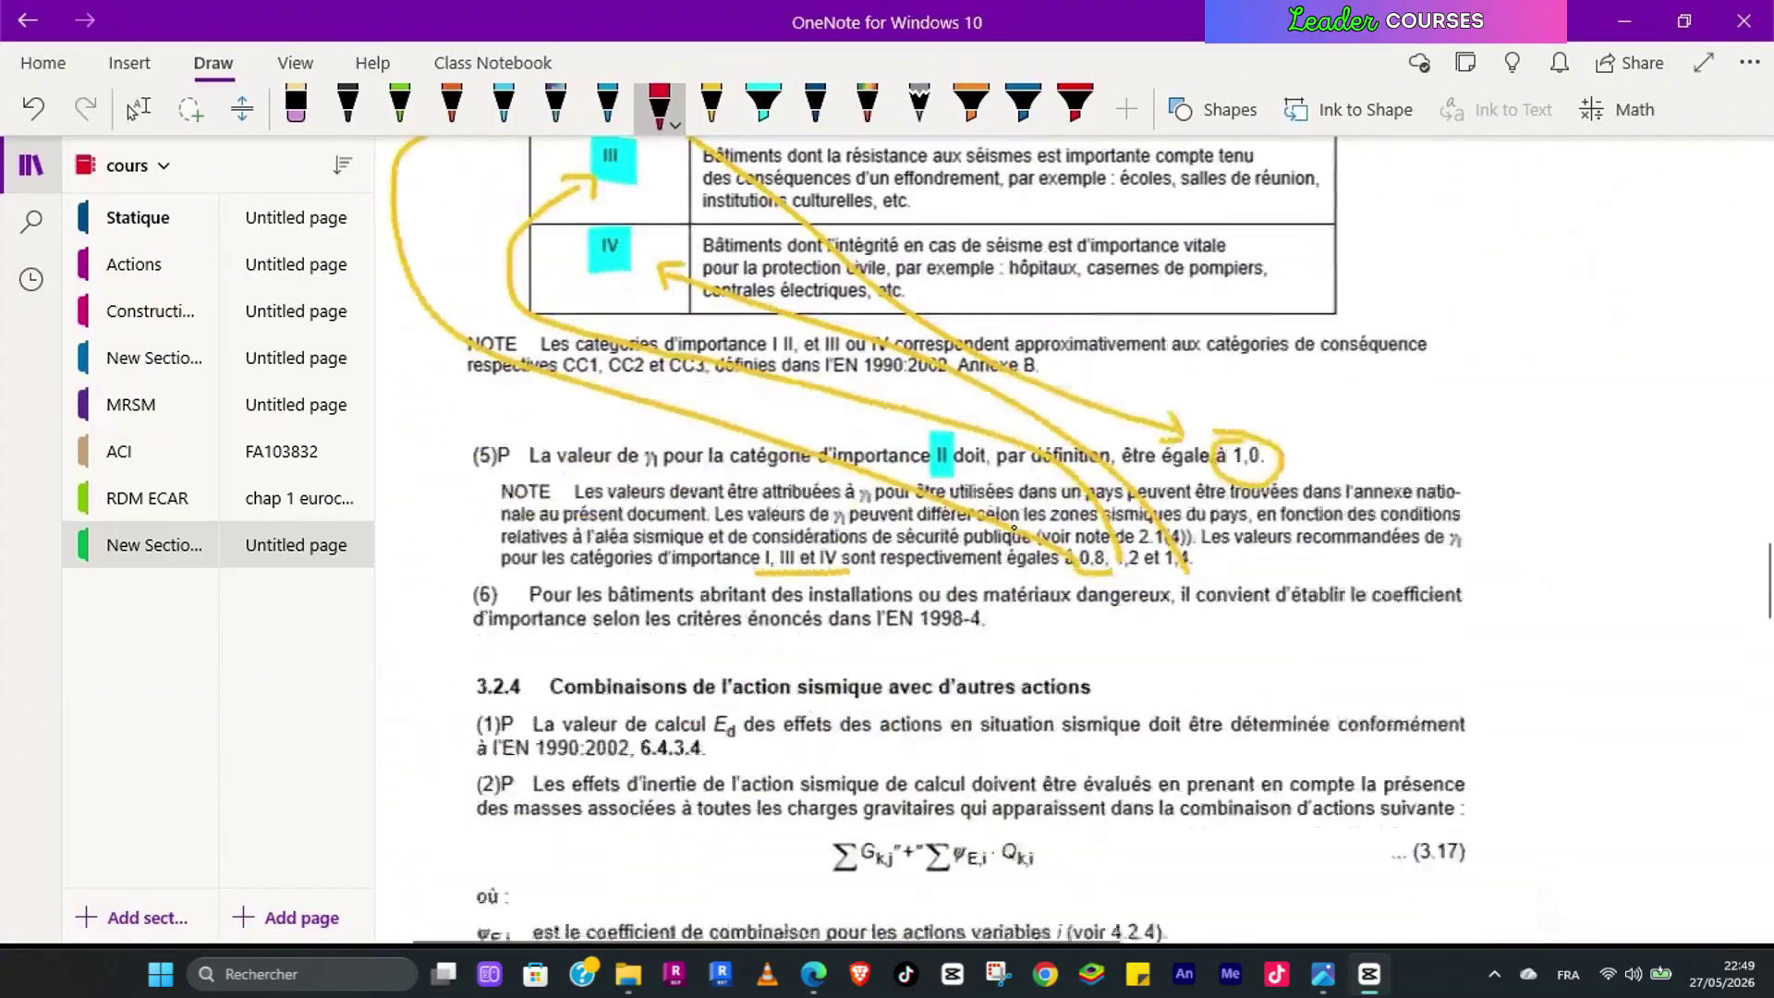
{"action": "scroll", "coordinate": [1014, 528], "scroll_direction": "up", "scroll_amount": 2}
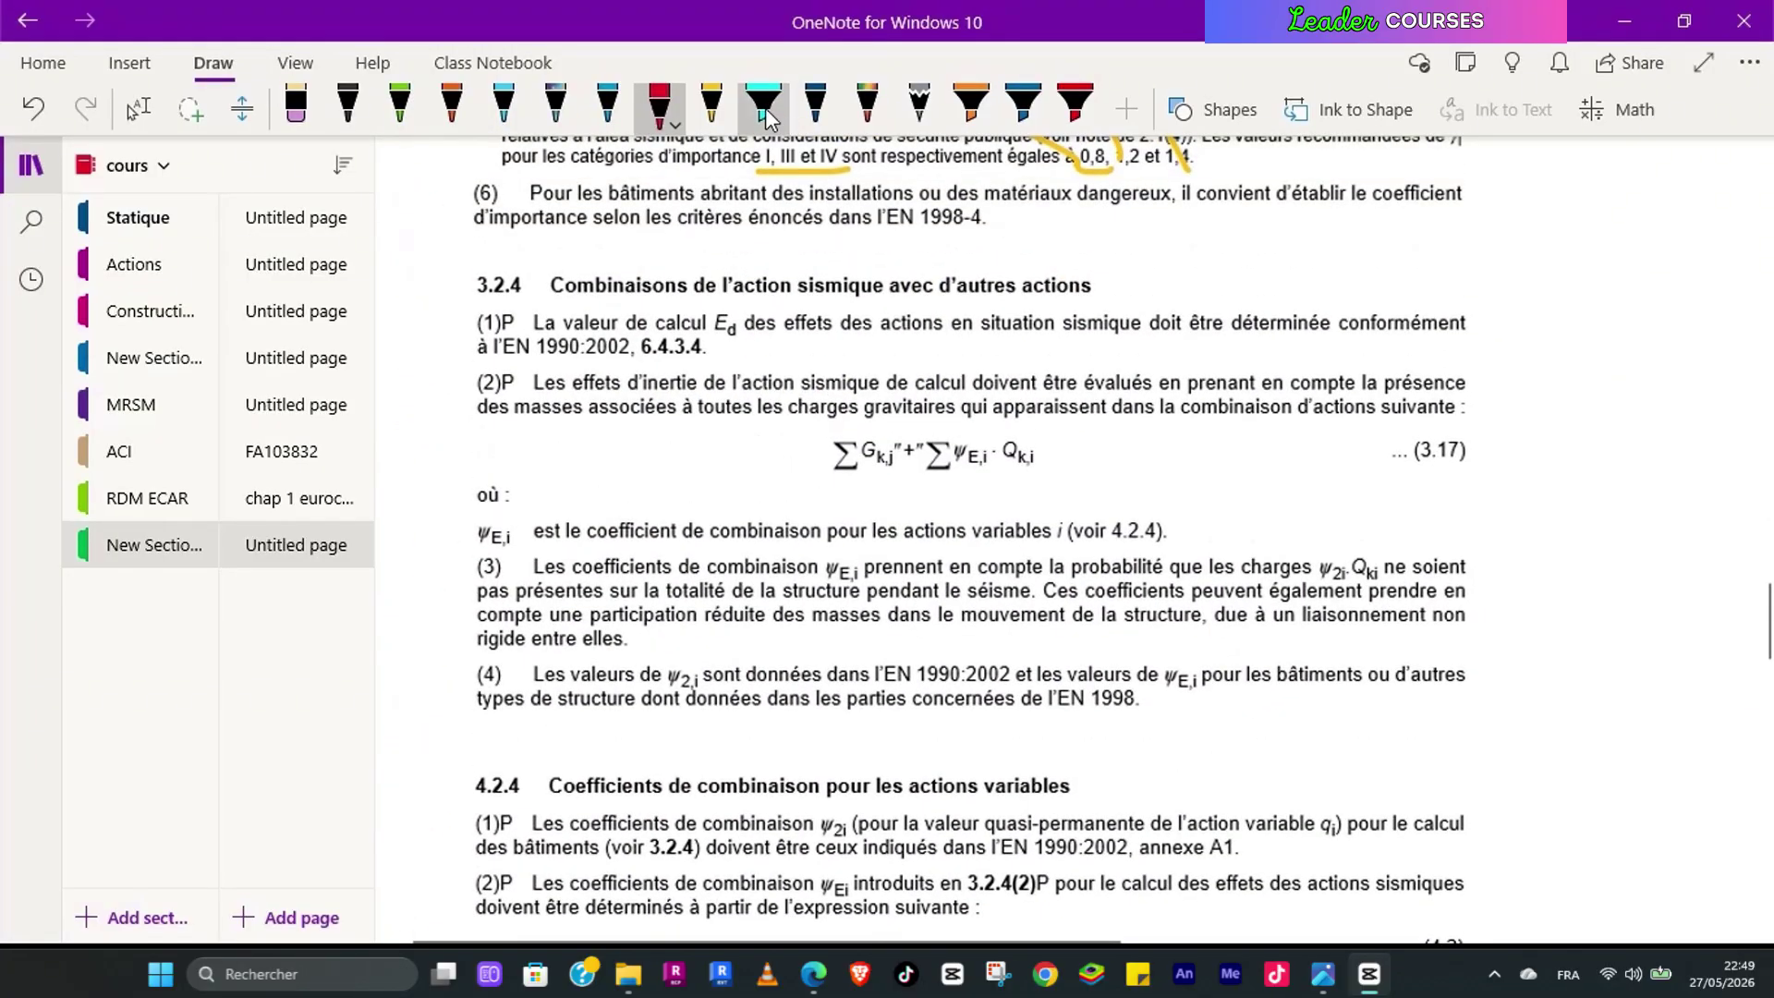
{"action": "left_click", "coordinate": [764, 104]}
{"action": "left_click_drag", "start_coordinate": [836, 455], "coordinate": [1059, 460]}
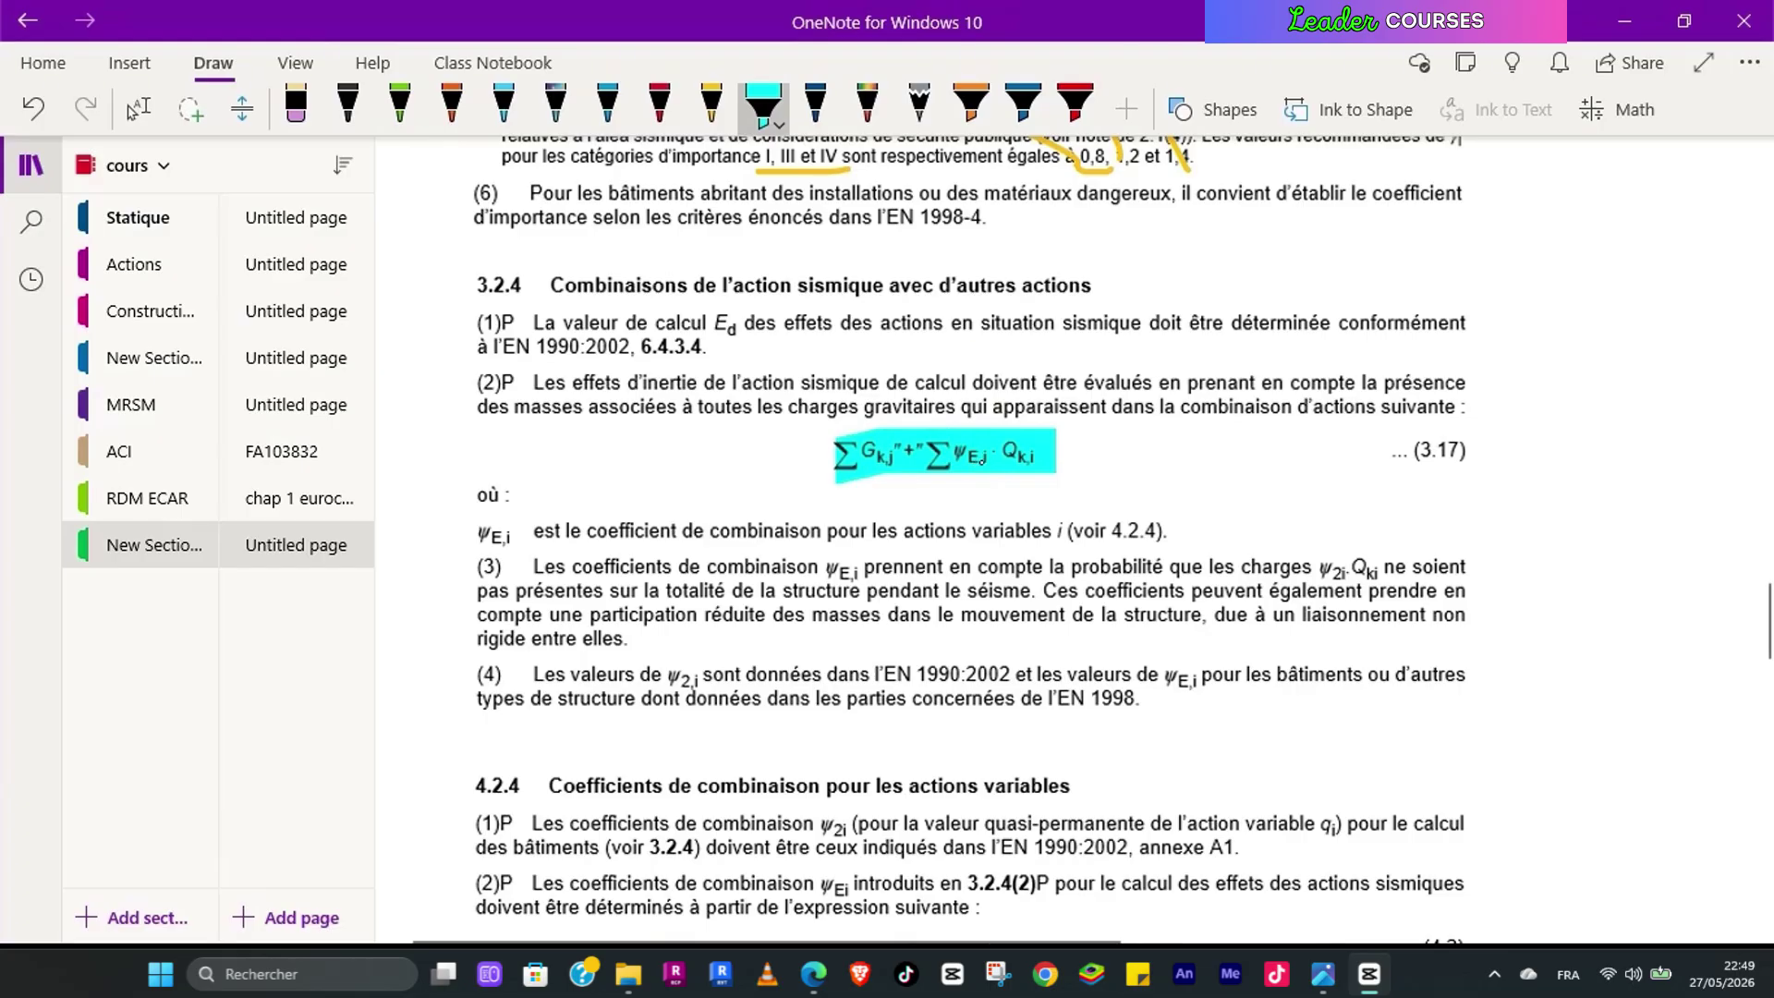
{"action": "scroll", "coordinate": [657, 515], "scroll_direction": "down", "scroll_amount": 4}
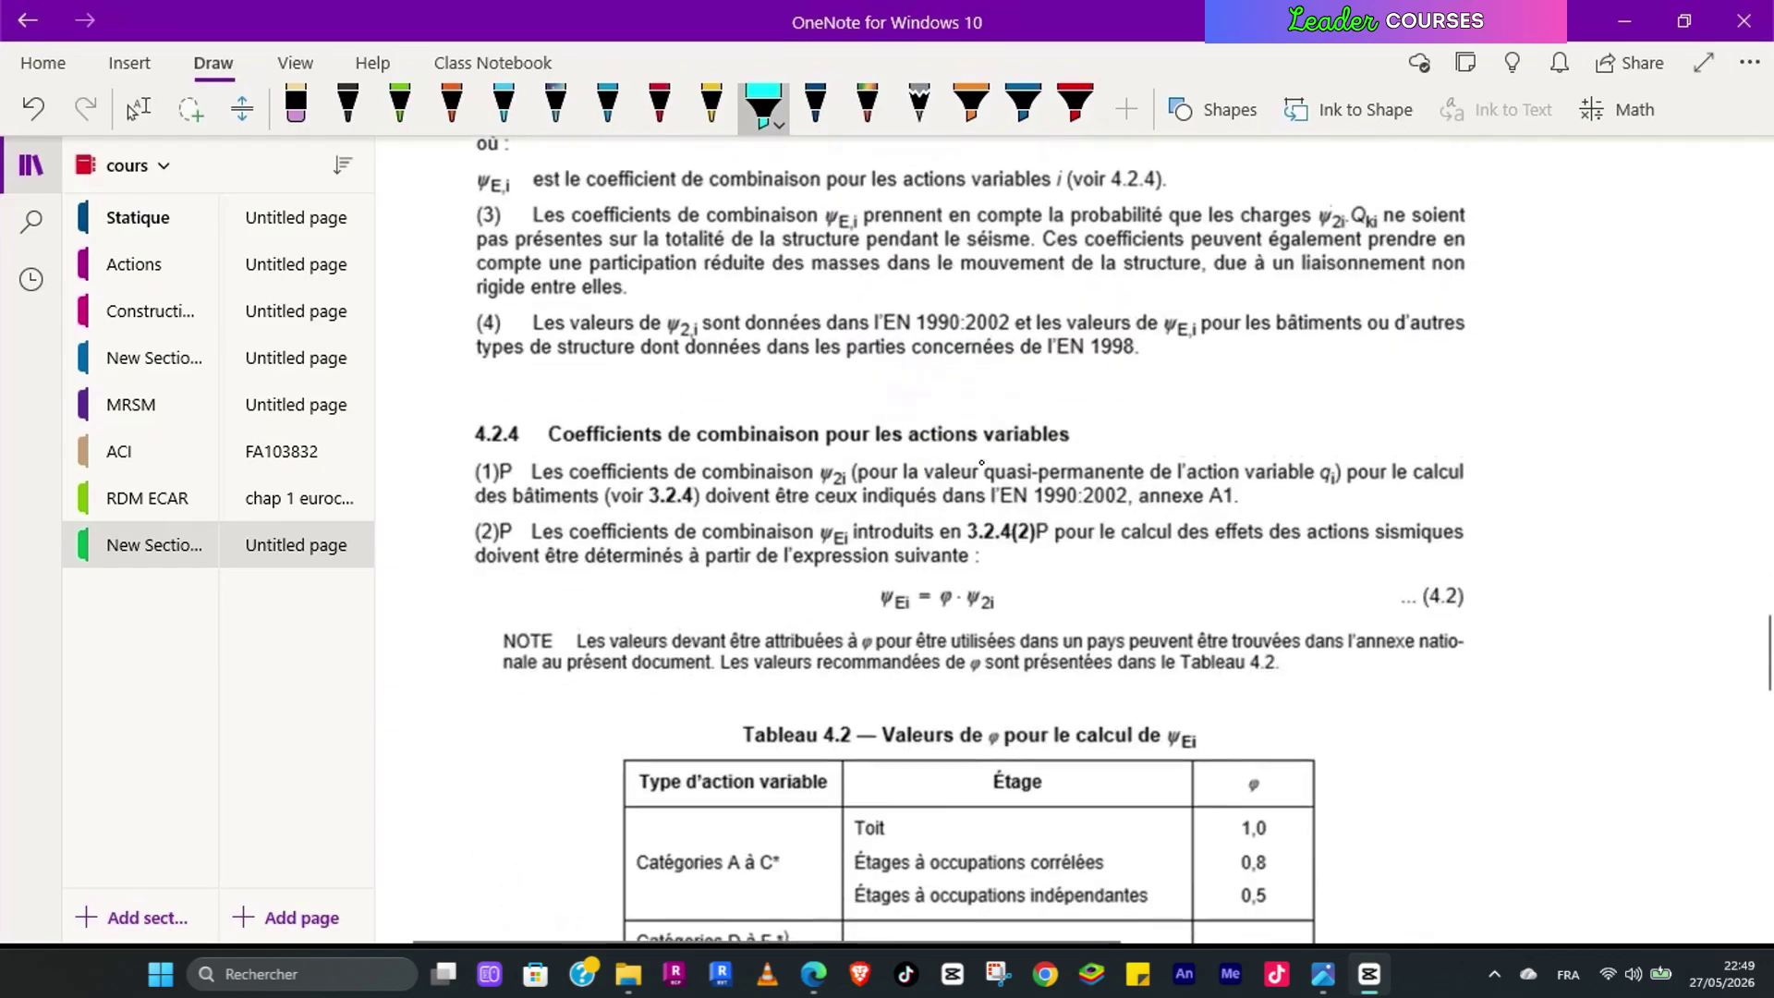
{"action": "left_click_drag", "start_coordinate": [878, 594], "coordinate": [1017, 596]}
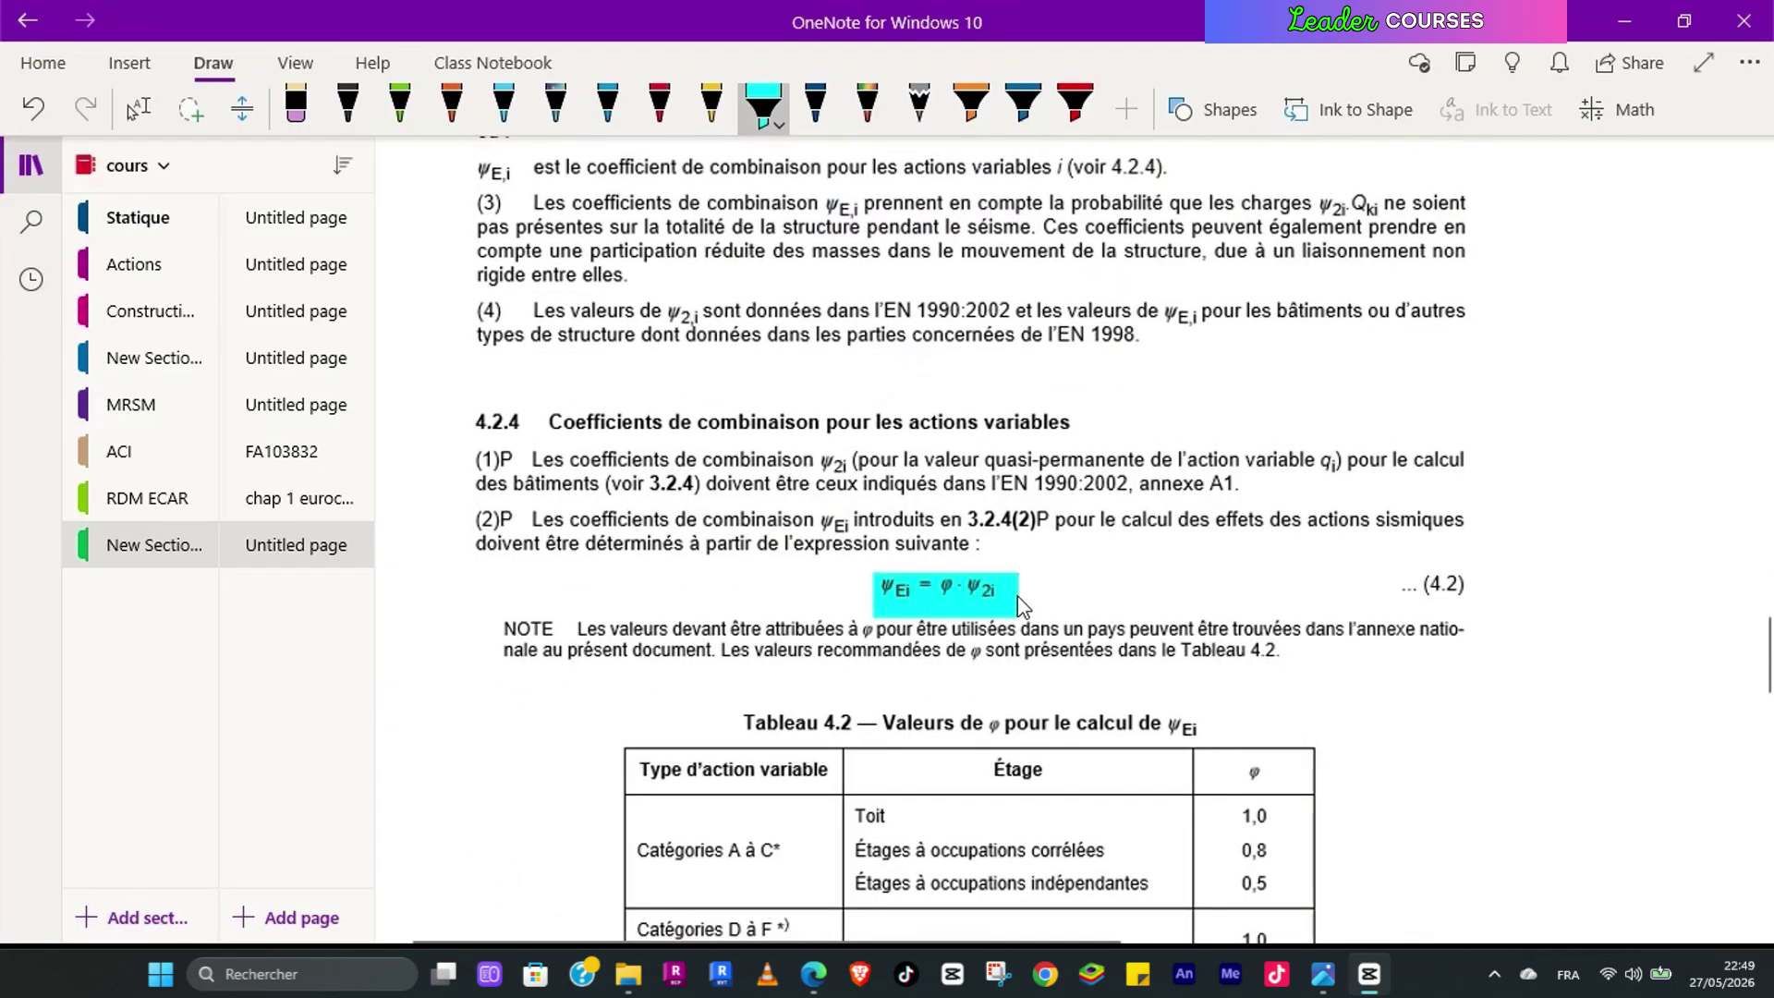
Step: Highlight in cyan the title label "Tableau 4.2" and the φ values 1,0, 0,8, 0,5 and 1,0 in its last column
{"action": "scroll", "coordinate": [1013, 595], "scroll_direction": "down", "scroll_amount": 3}
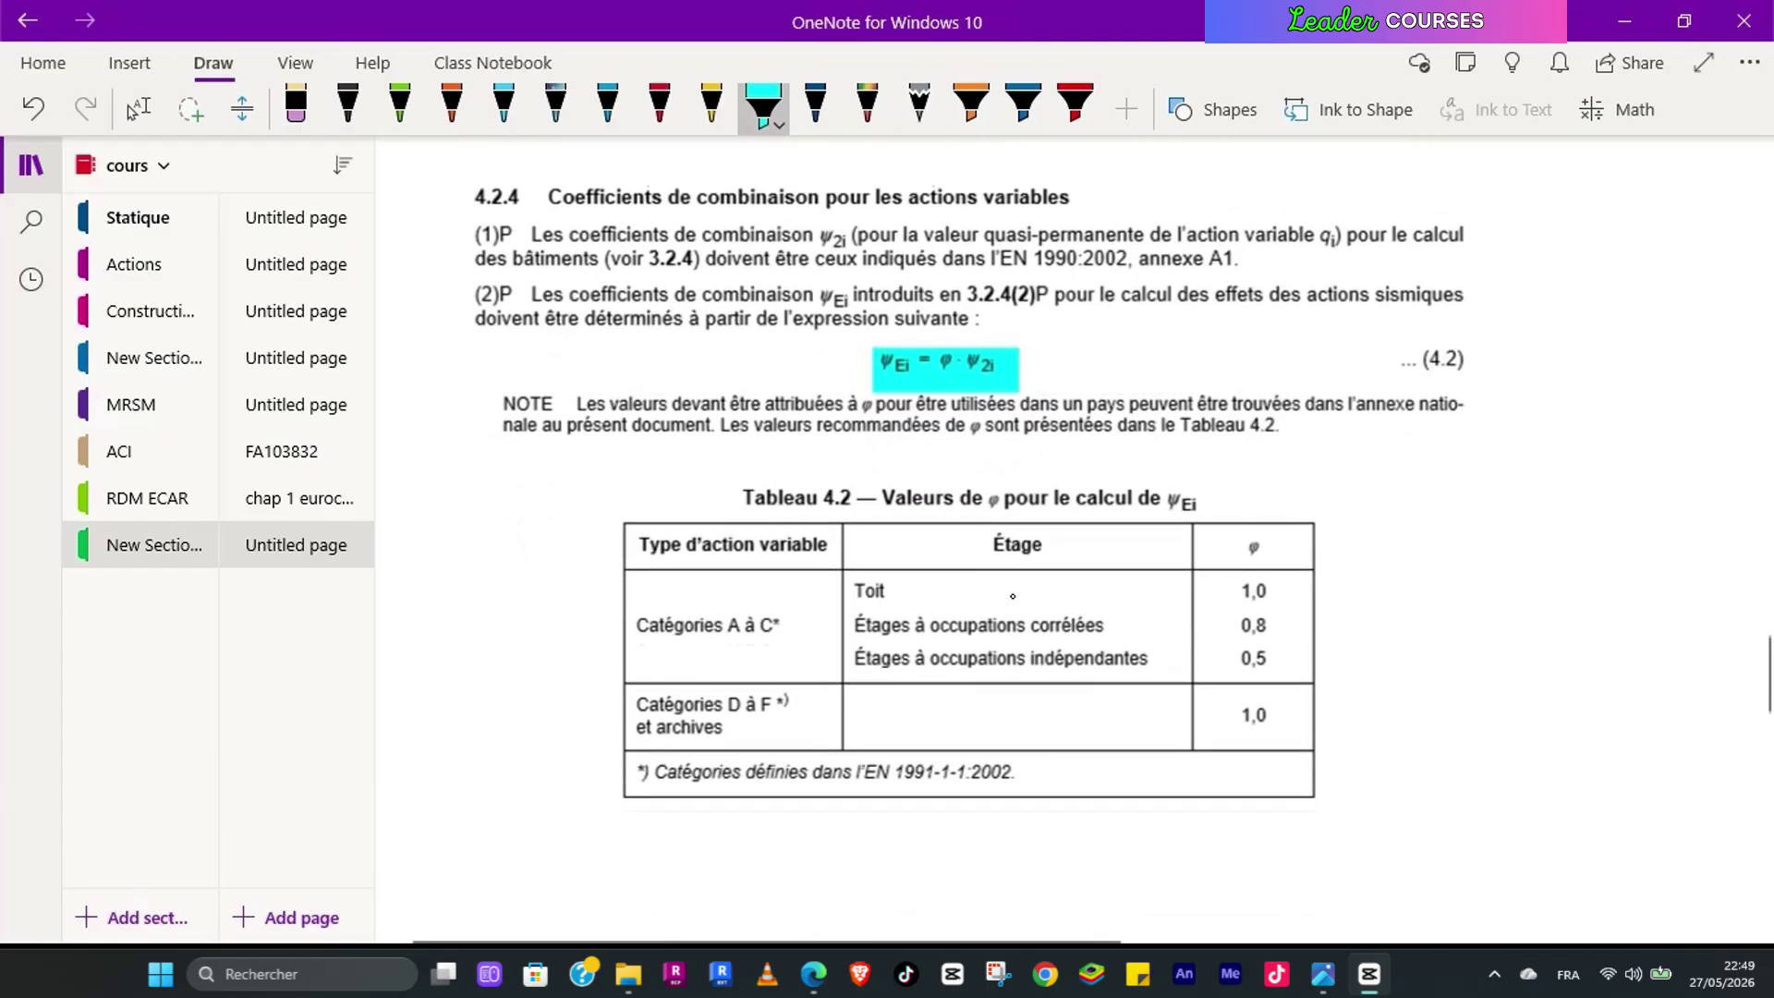
{"action": "left_click_drag", "start_coordinate": [743, 479], "coordinate": [845, 480]}
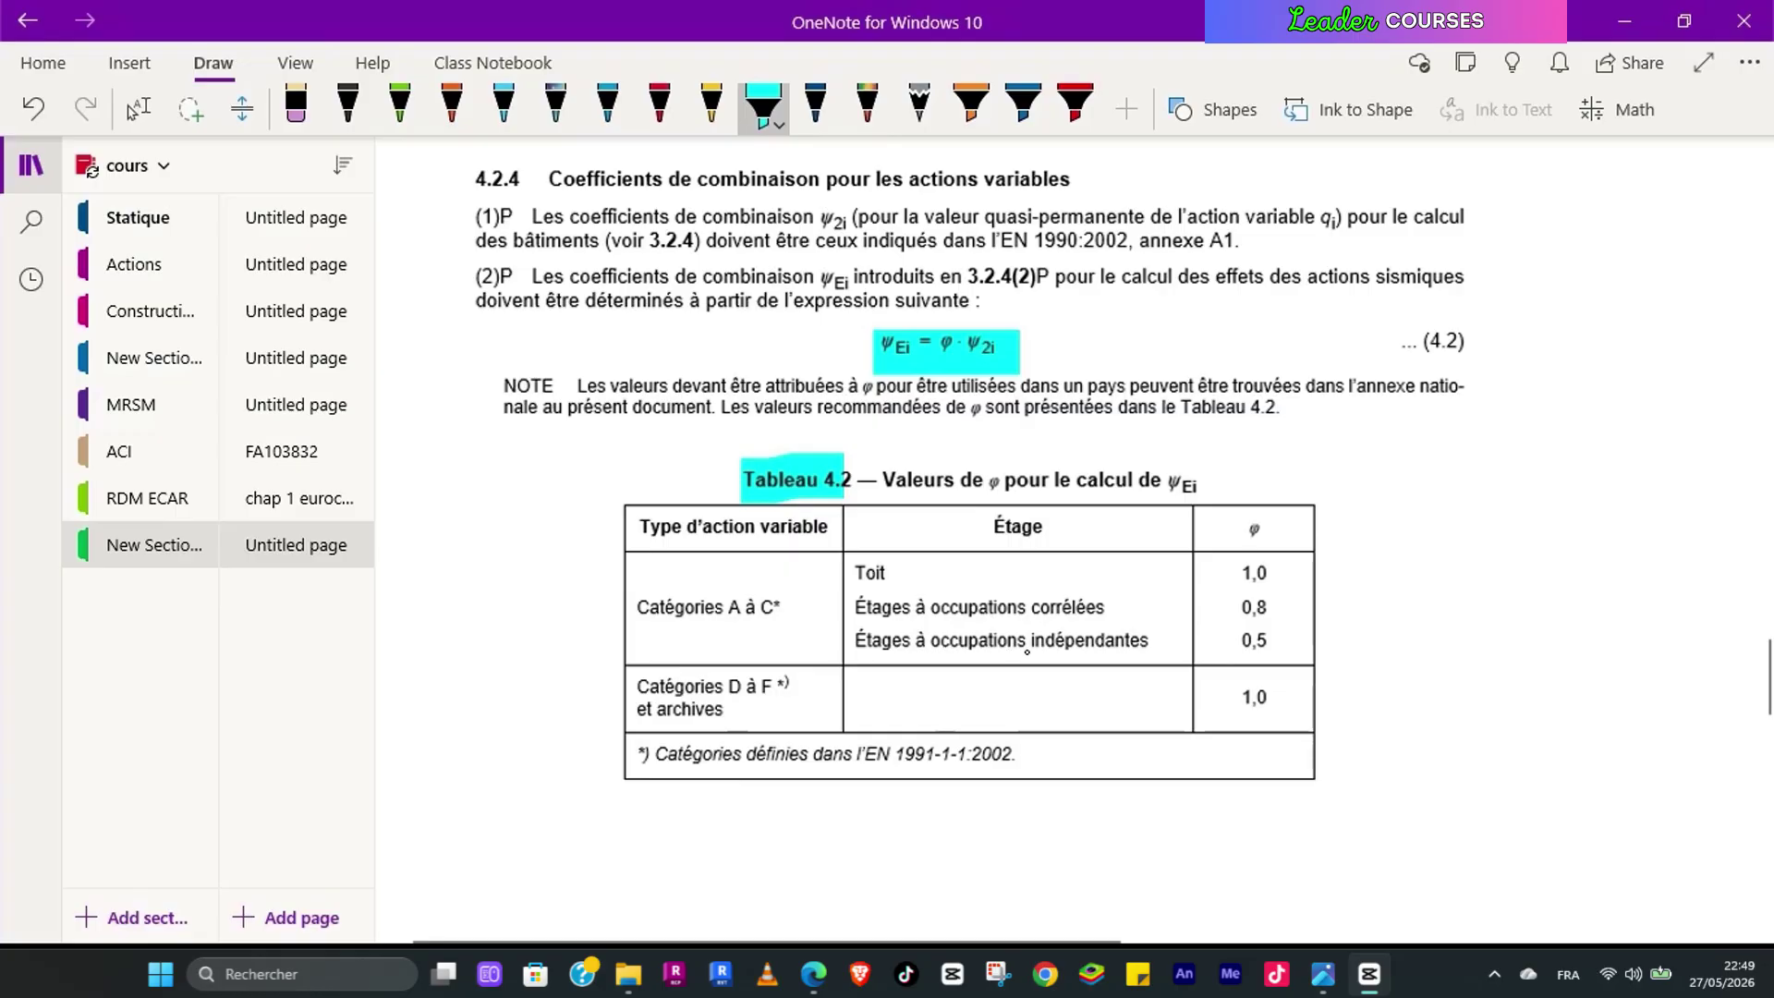
{"action": "mouse_move", "coordinate": [1254, 552]}
{"action": "left_mouse_down"}
{"action": "mouse_move", "coordinate": [1274, 644]}
{"action": "mouse_move", "coordinate": [1261, 712]}
{"action": "left_mouse_up"}
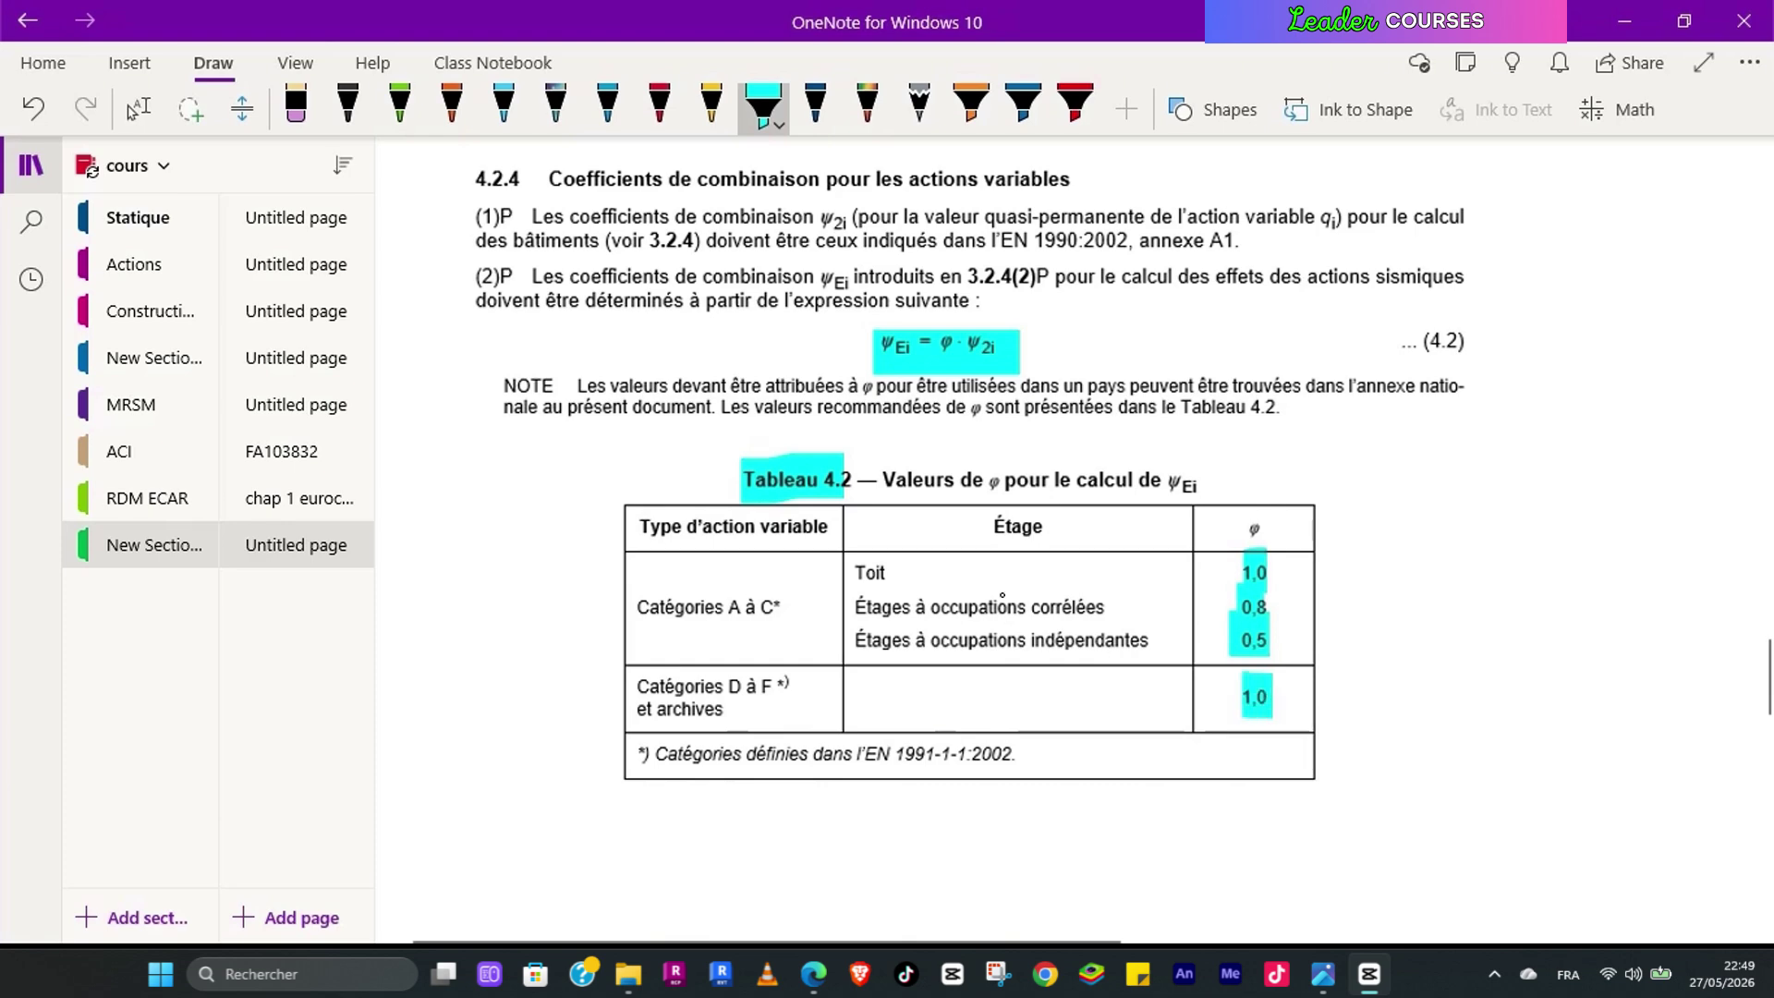
Step: Highlight the title label "Tableau A1.1" in cyan above the table of recommended ψ coefficients
{"action": "scroll", "coordinate": [1003, 596], "scroll_direction": "down", "scroll_amount": 6}
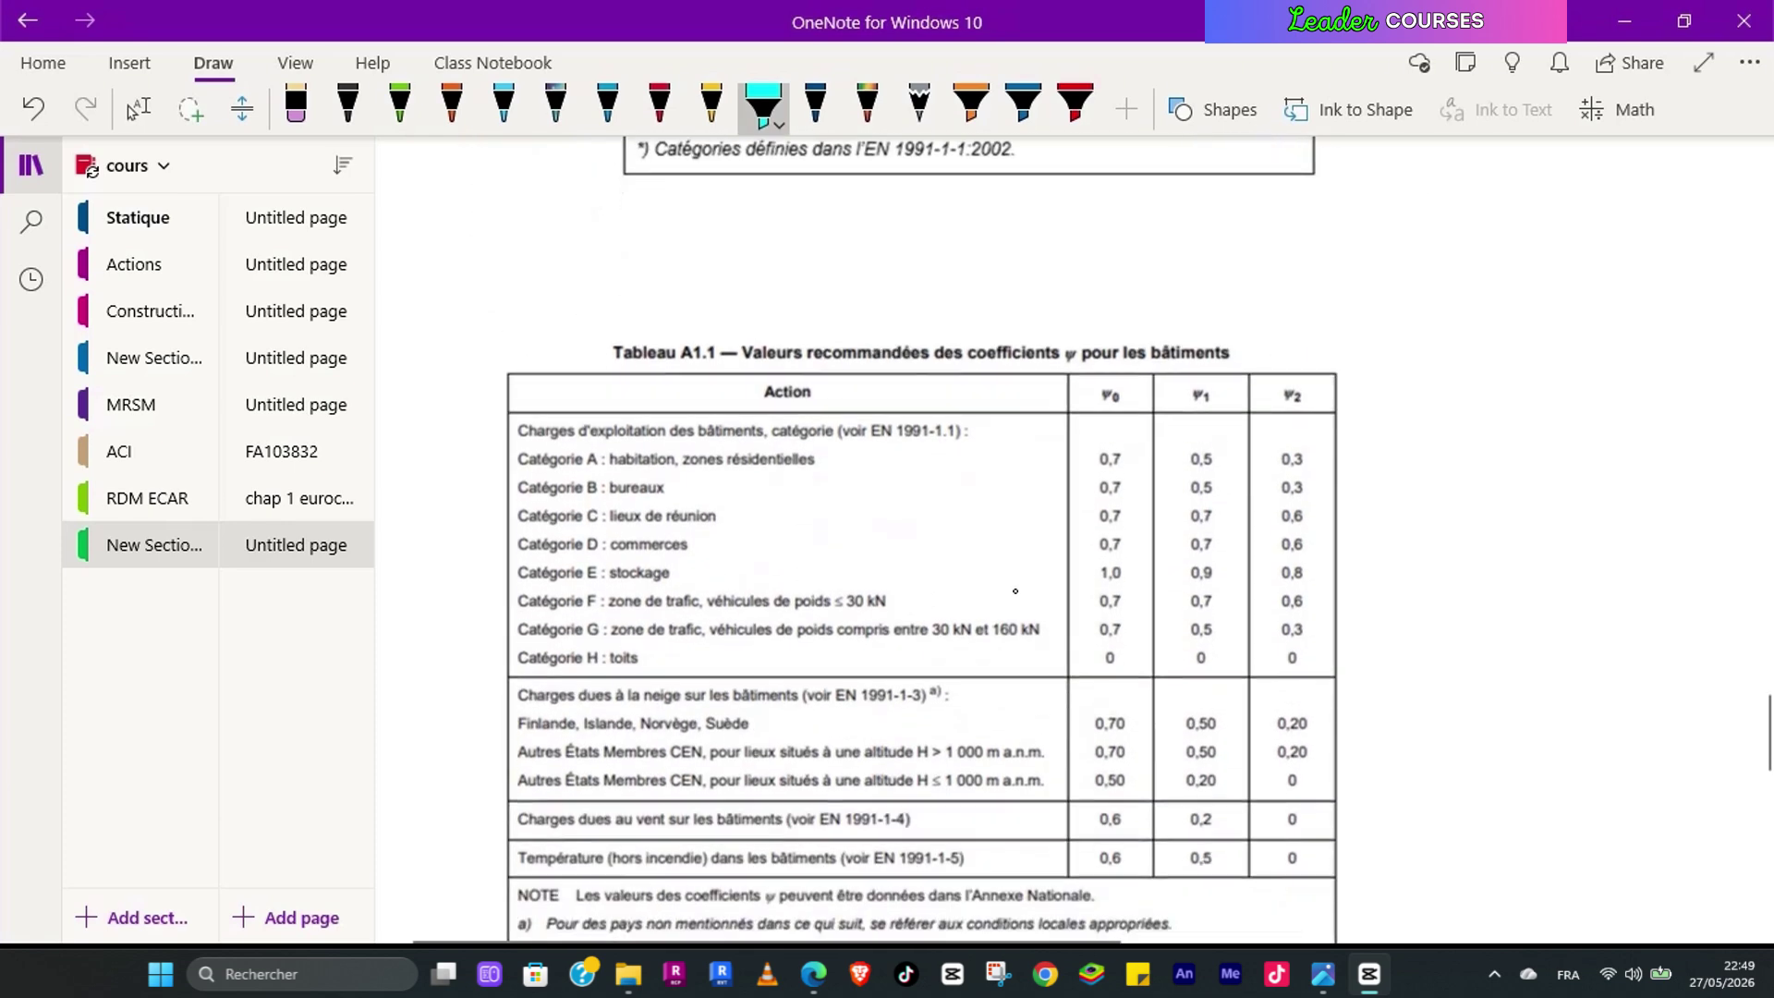
{"action": "scroll", "coordinate": [1016, 591], "scroll_direction": "down", "scroll_amount": 1}
{"action": "left_click_drag", "start_coordinate": [617, 234], "coordinate": [716, 234]}
Step: Circle in red the ψ2 header in Tableau A1.1 and its values for categories A to D, wind loads and the first snow row
{"action": "left_click", "coordinate": [665, 108]}
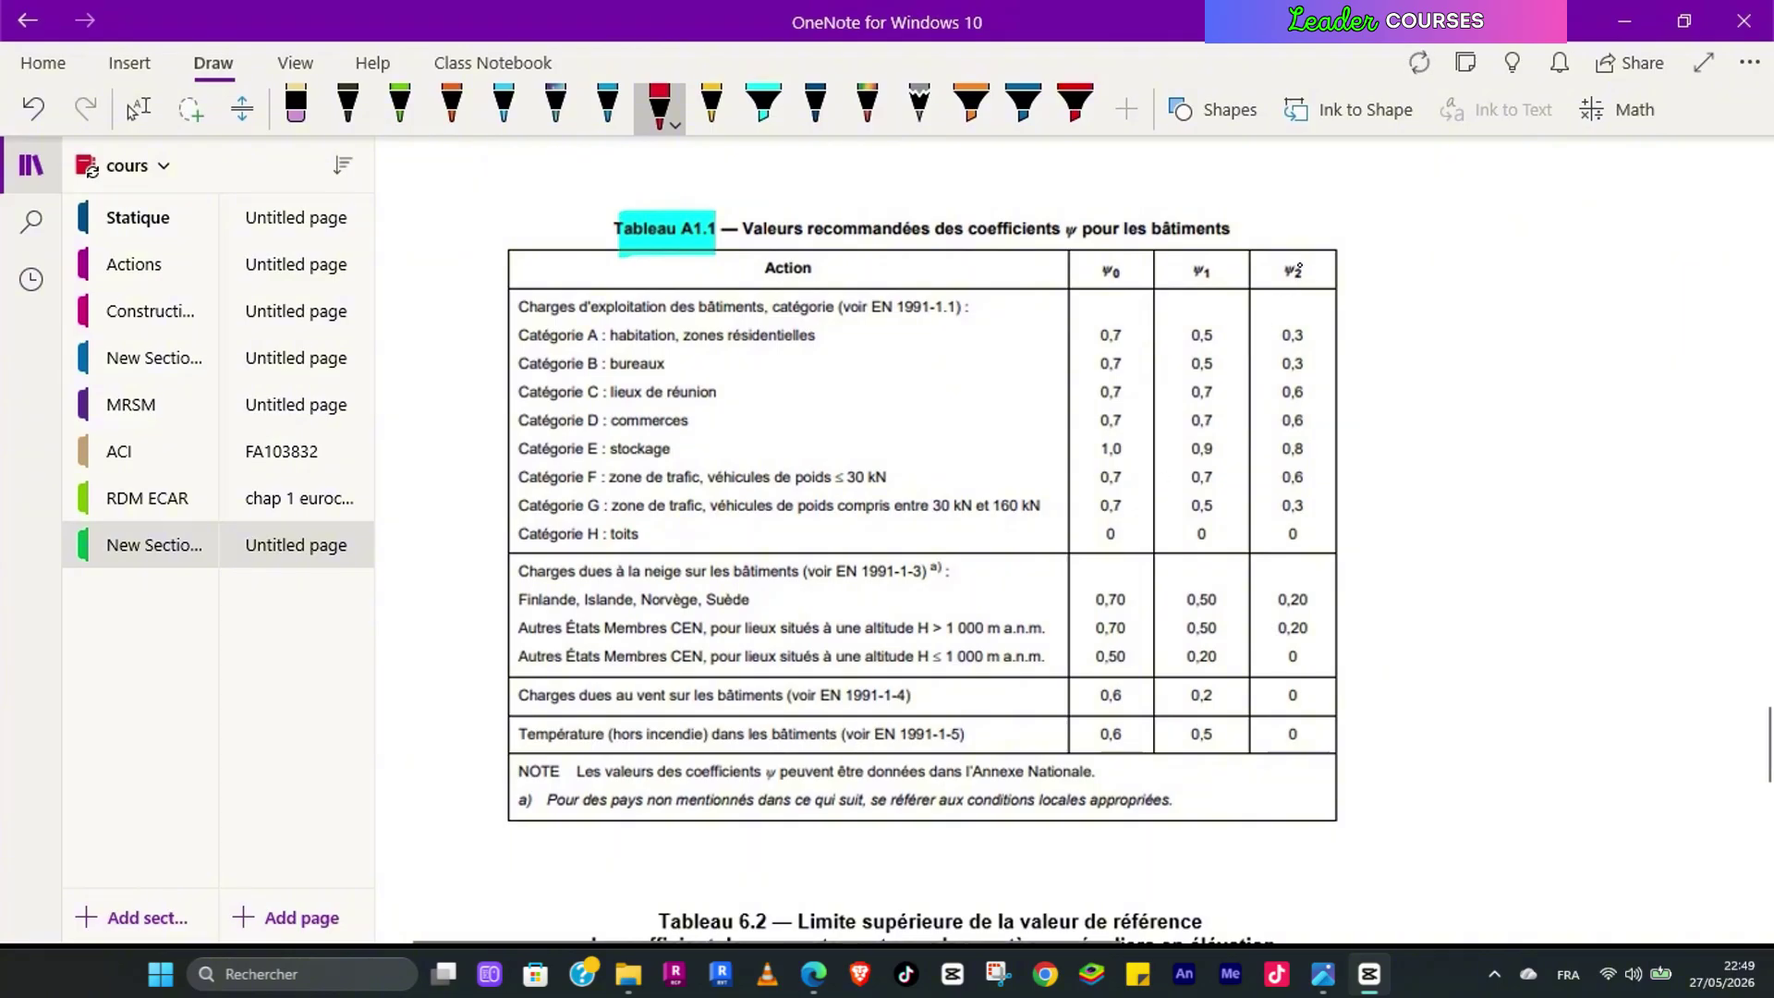
{"action": "mouse_move", "coordinate": [1290, 268]}
{"action": "left_mouse_down"}
{"action": "mouse_move", "coordinate": [1316, 277]}
{"action": "mouse_move", "coordinate": [1303, 263]}
{"action": "left_mouse_up"}
{"action": "mouse_move", "coordinate": [1304, 320]}
{"action": "left_mouse_down"}
{"action": "mouse_move", "coordinate": [1287, 346]}
{"action": "mouse_move", "coordinate": [1330, 342]}
{"action": "mouse_move", "coordinate": [1276, 357]}
{"action": "mouse_move", "coordinate": [1314, 370]}
{"action": "mouse_move", "coordinate": [1283, 377]}
{"action": "mouse_move", "coordinate": [1318, 428]}
{"action": "left_mouse_up"}
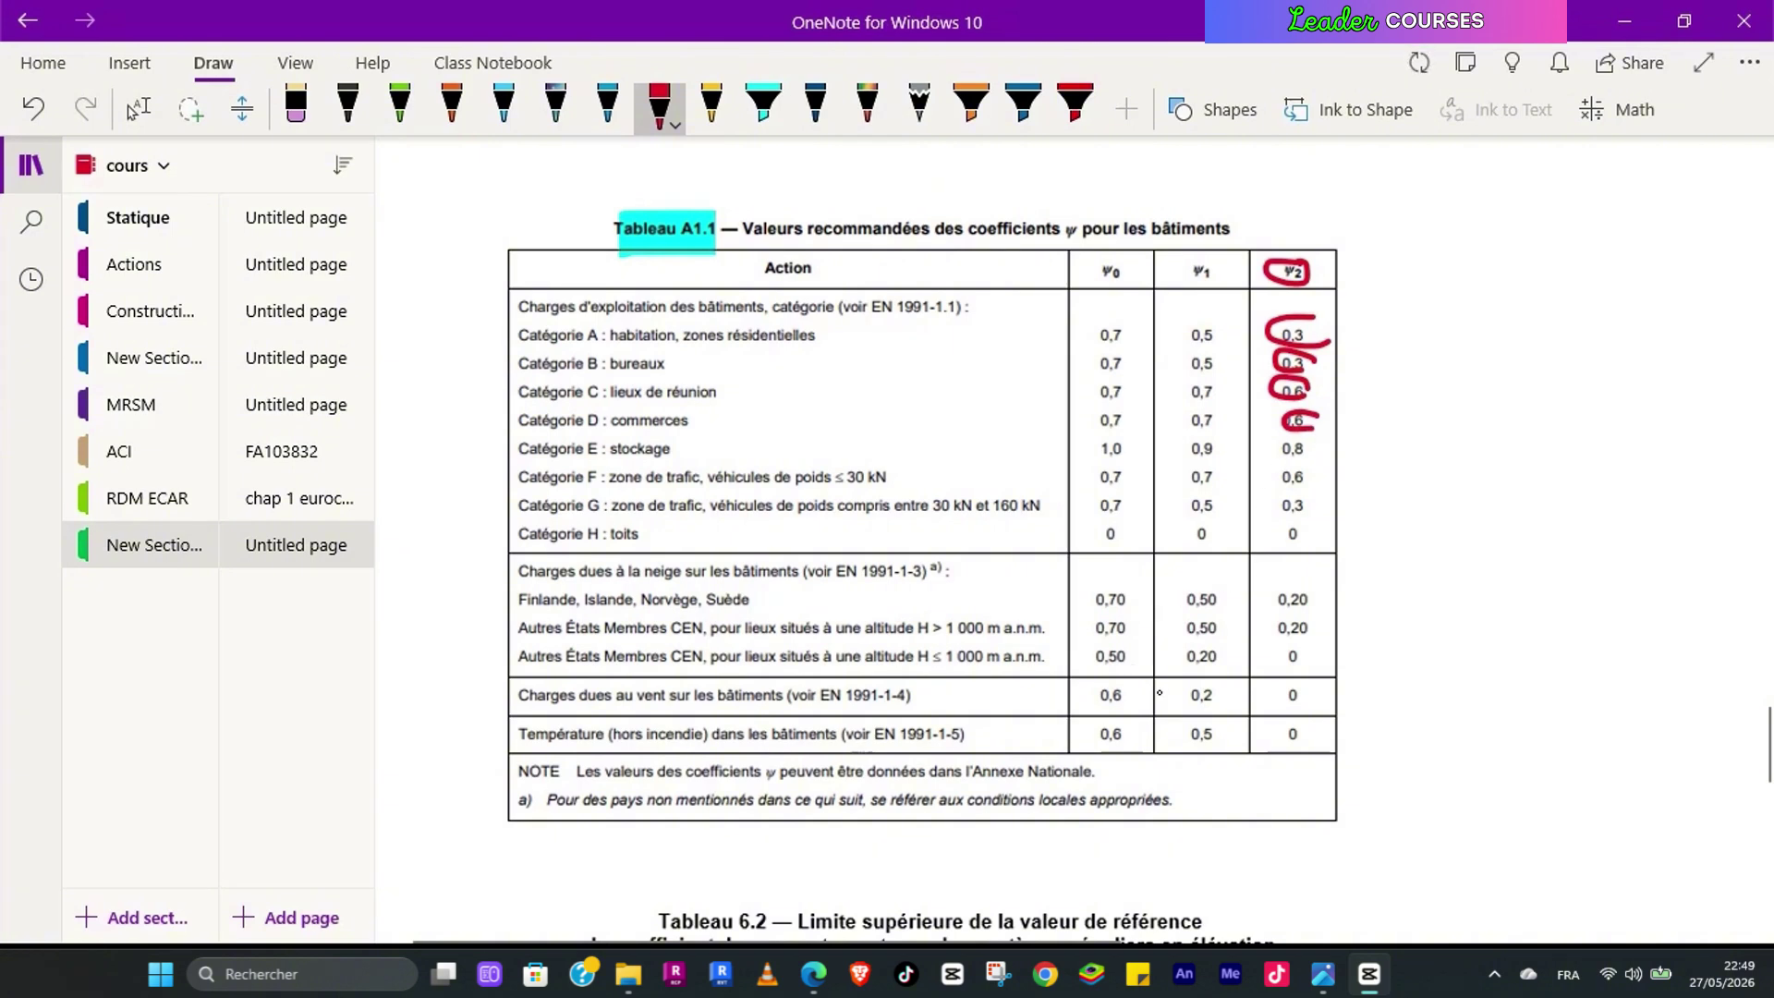
{"action": "left_click_drag", "start_coordinate": [1312, 687], "coordinate": [1309, 699]}
{"action": "mouse_move", "coordinate": [1308, 591]}
{"action": "left_mouse_down"}
{"action": "mouse_move", "coordinate": [1277, 608]}
{"action": "mouse_move", "coordinate": [1317, 599]}
{"action": "left_mouse_up"}
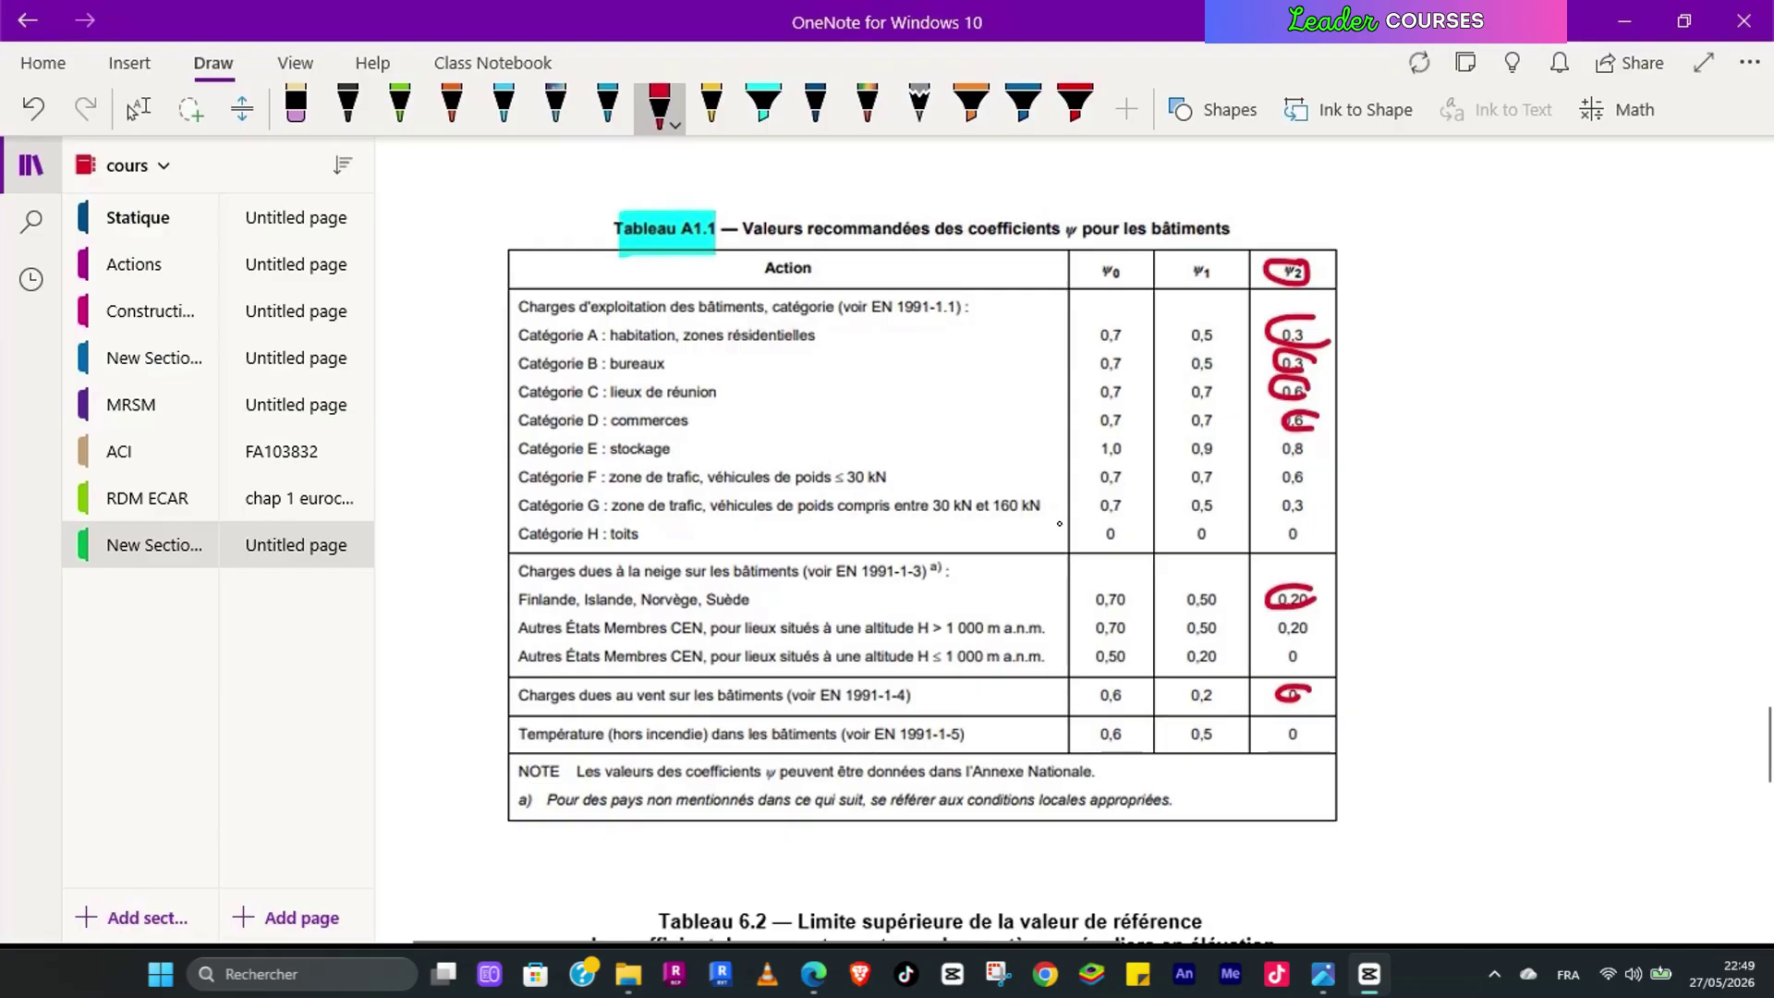
Step: Write a red q beside the title of Tableau 6.2 and circle "Tableau 6.2" in red
{"action": "scroll", "coordinate": [1061, 522], "scroll_direction": "down", "scroll_amount": 3}
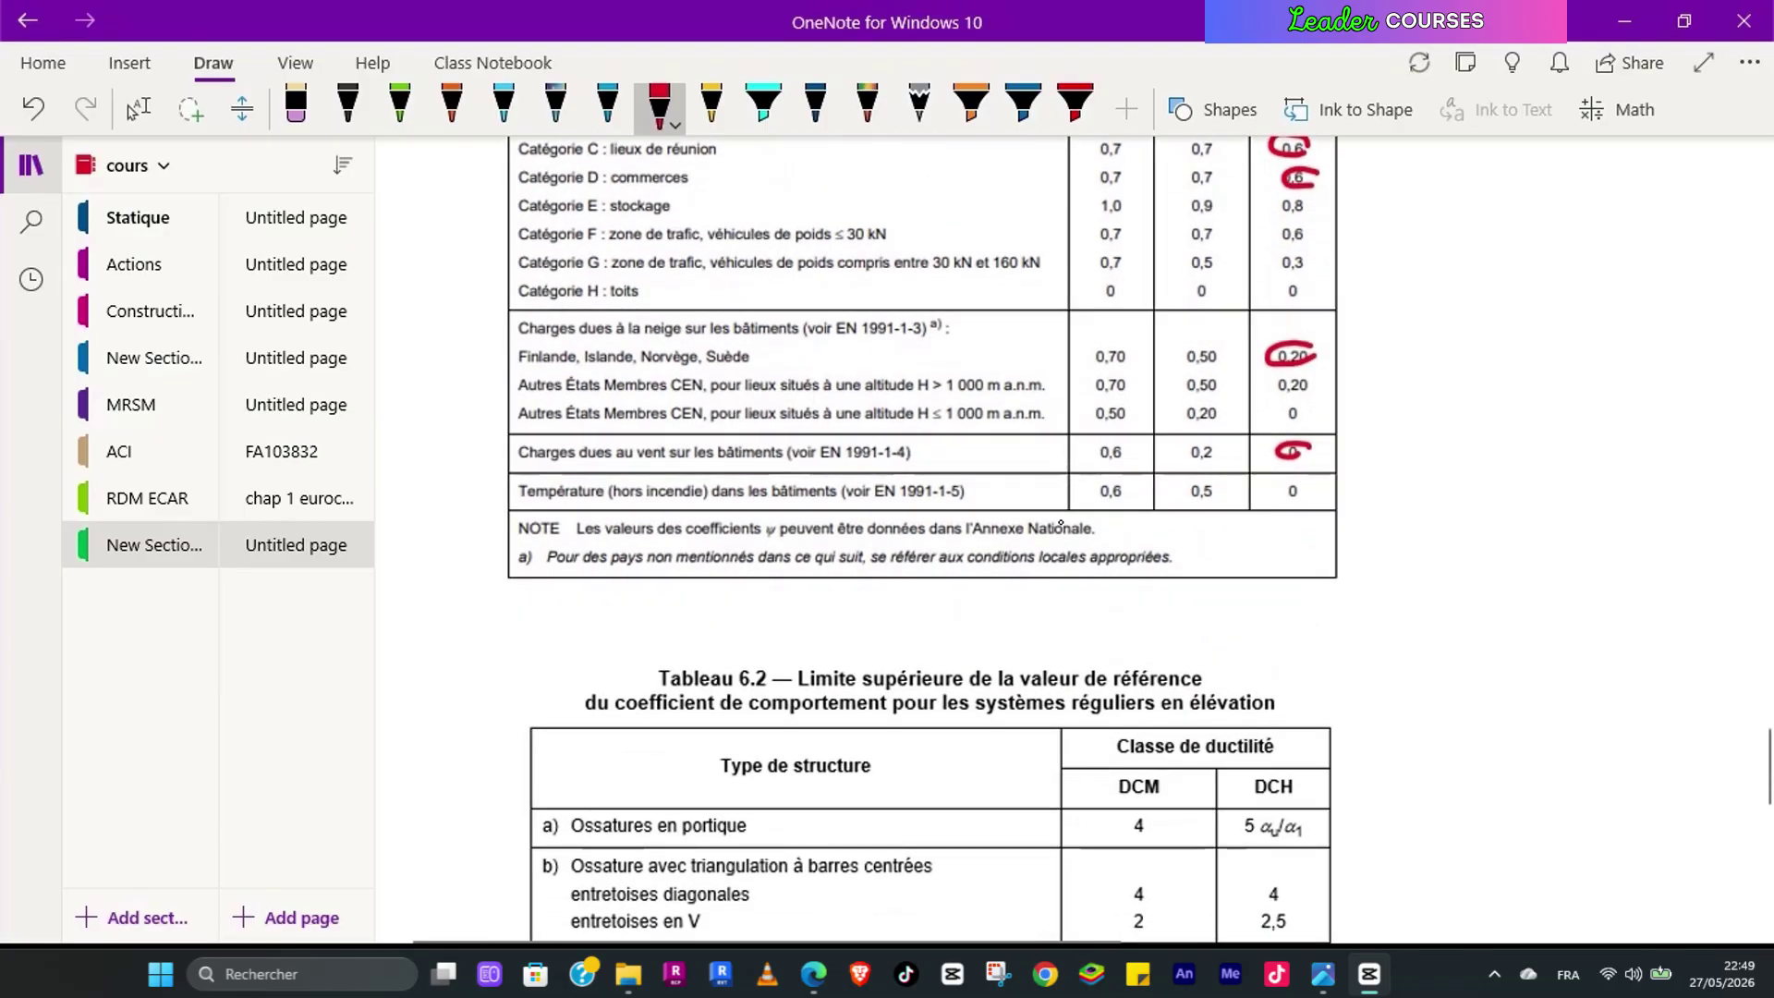
{"action": "mouse_move", "coordinate": [1389, 636]}
{"action": "left_mouse_down"}
{"action": "mouse_move", "coordinate": [1357, 648]}
{"action": "mouse_move", "coordinate": [1394, 663]}
{"action": "mouse_move", "coordinate": [1401, 707]}
{"action": "left_mouse_up"}
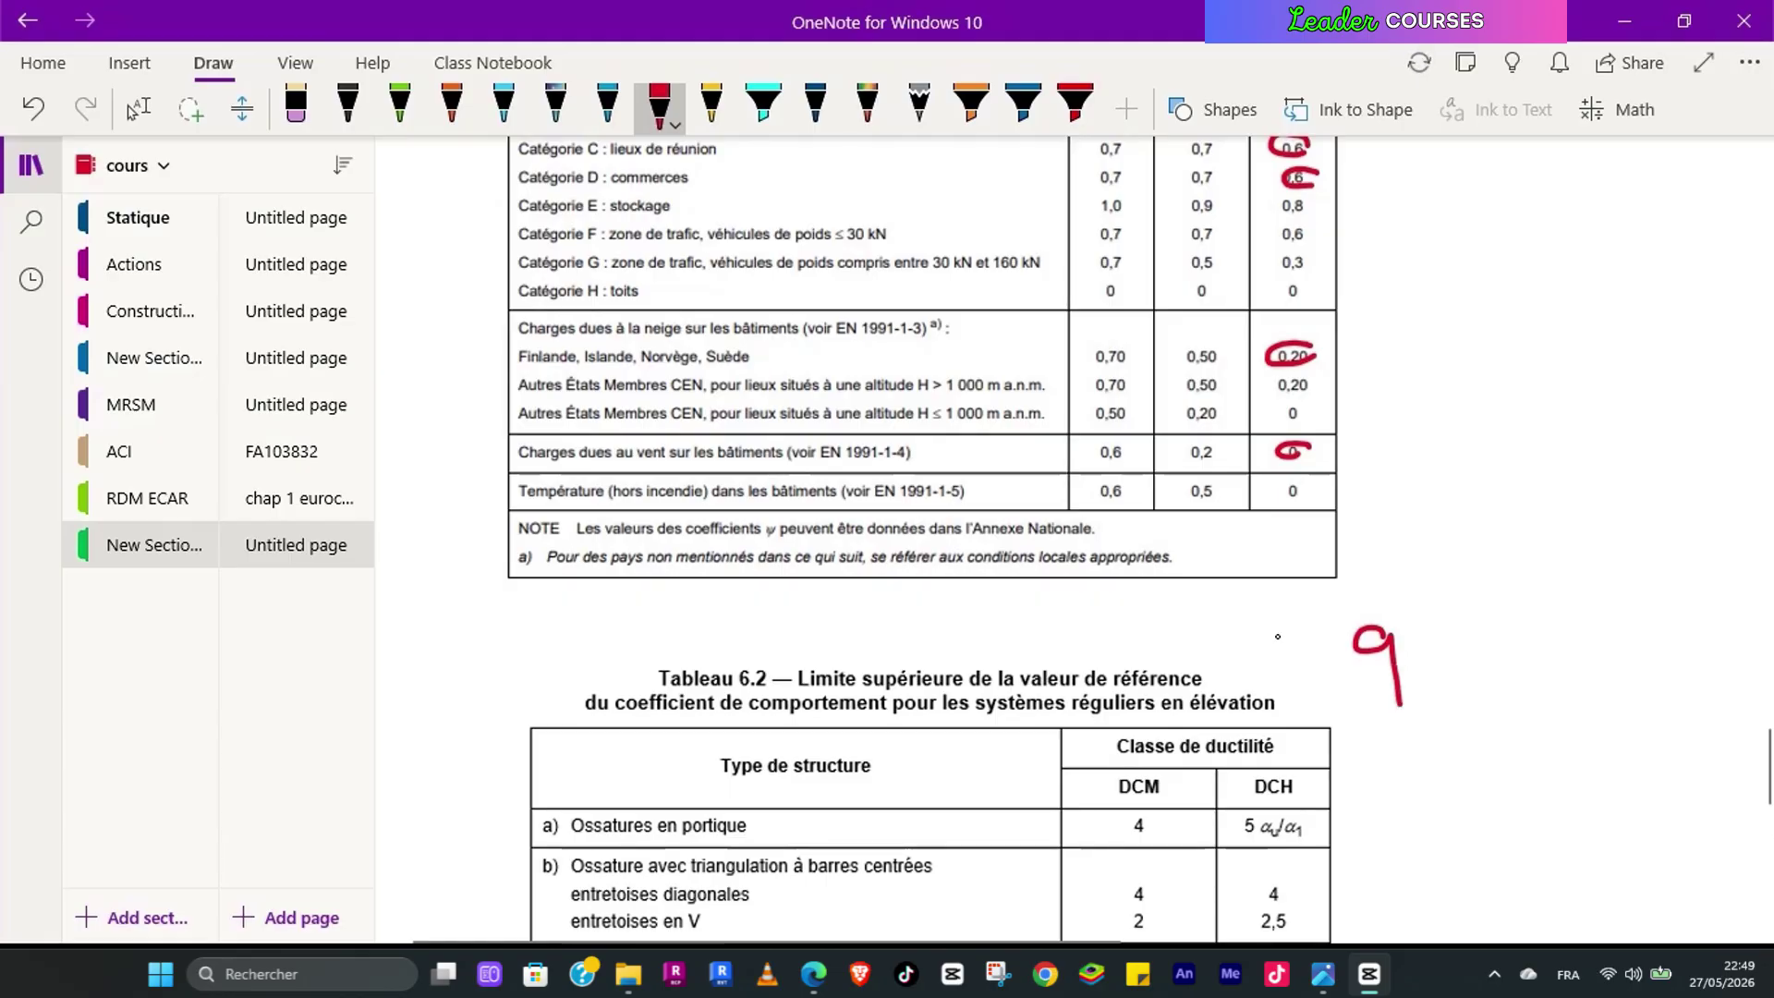
{"action": "scroll", "coordinate": [948, 416], "scroll_direction": "down", "scroll_amount": 5}
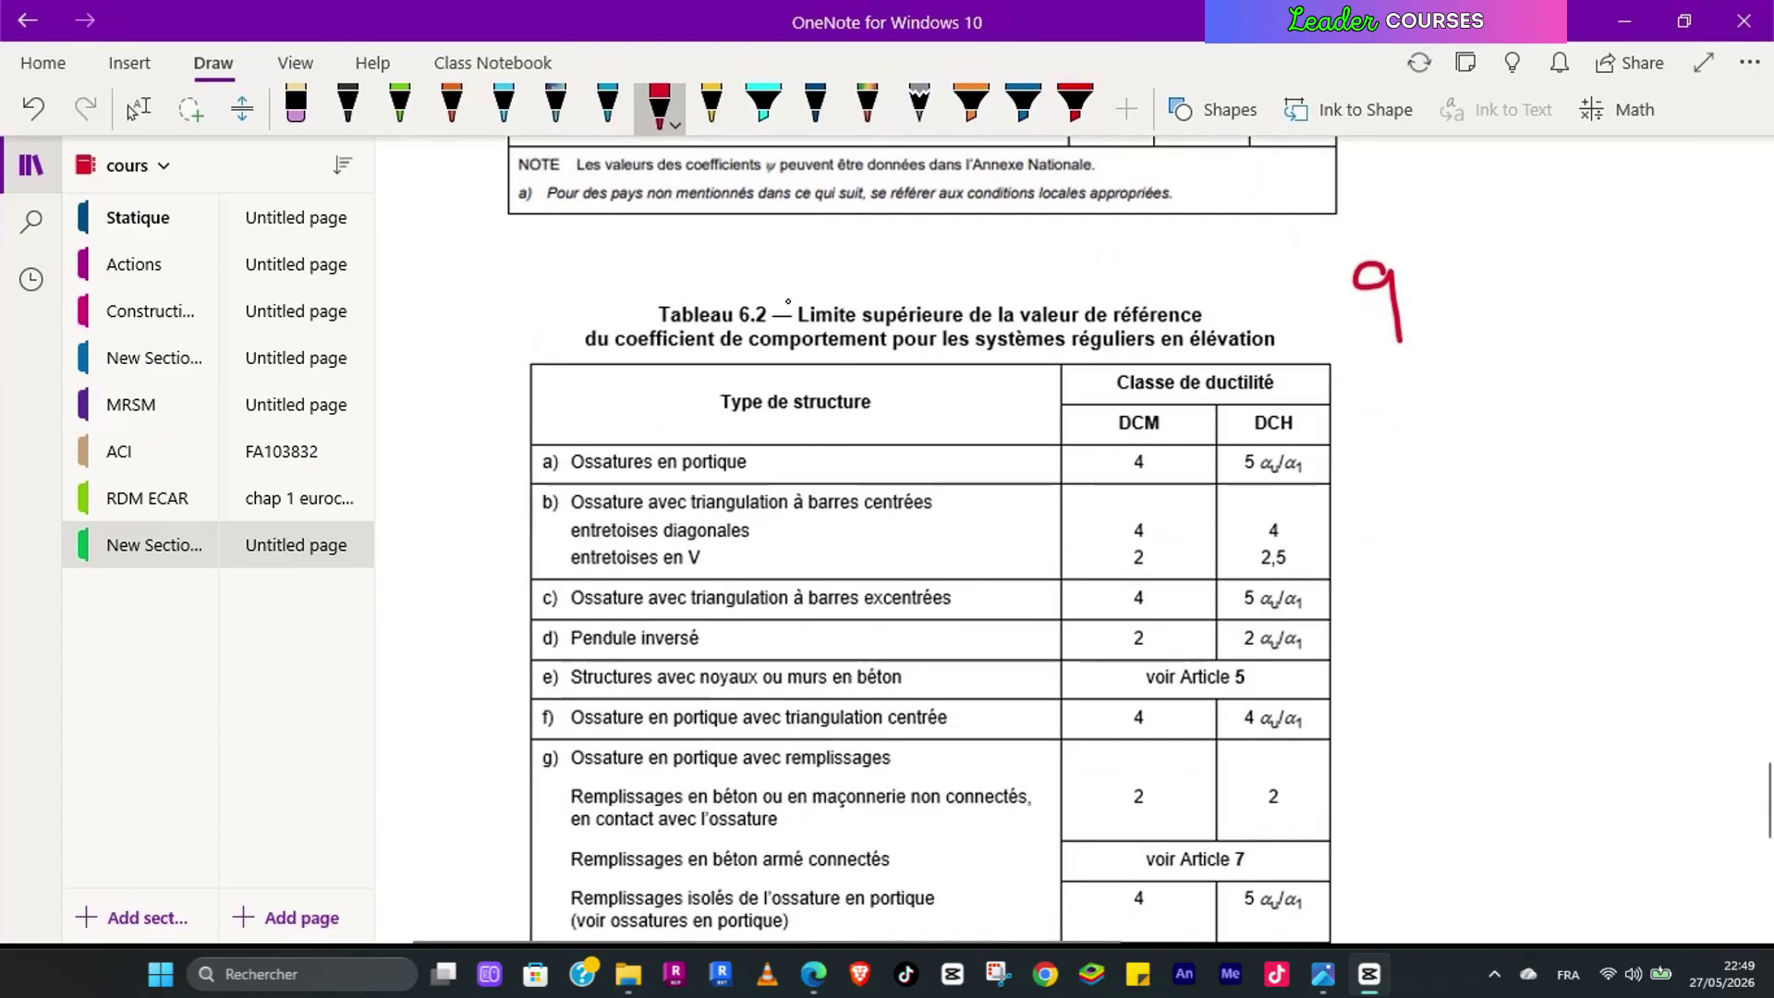
{"action": "mouse_move", "coordinate": [790, 297]}
{"action": "left_mouse_down"}
{"action": "mouse_move", "coordinate": [652, 325]}
{"action": "mouse_move", "coordinate": [739, 349]}
{"action": "mouse_move", "coordinate": [781, 320]}
{"action": "left_mouse_up"}
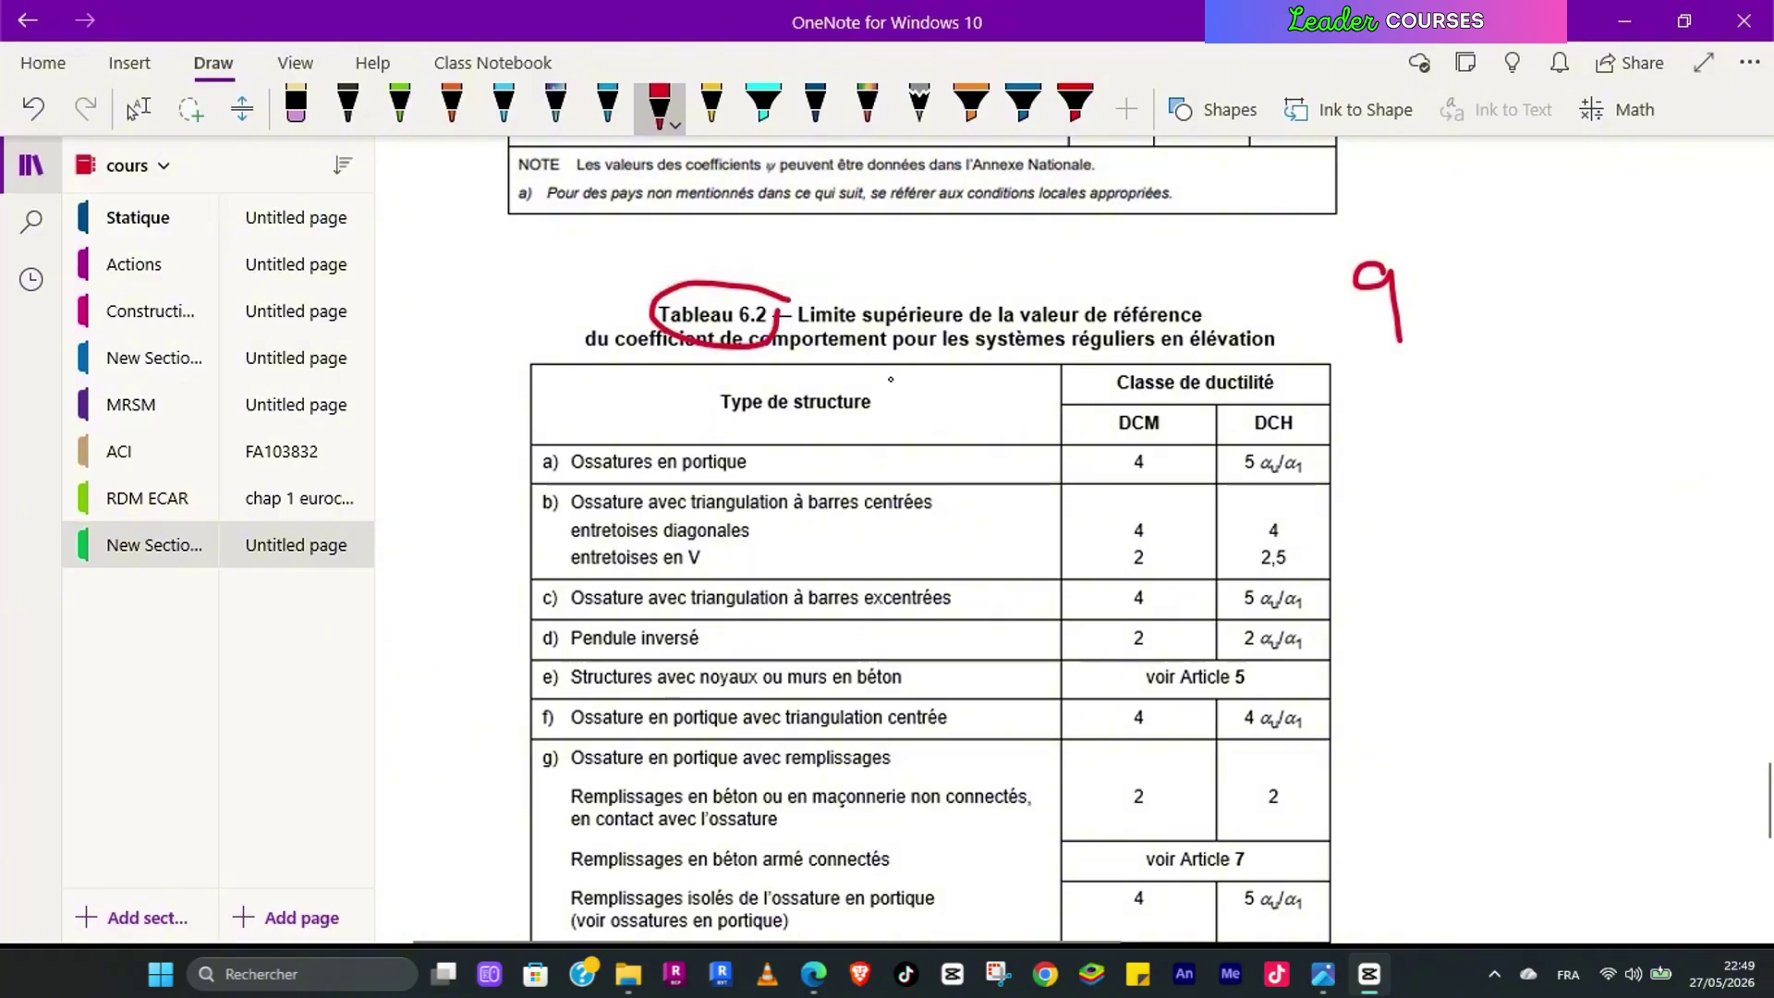
Step: Highlight in cyan "Ossatures en portique" and the DCM values of rows a to d in Tableau 6.2
{"action": "scroll", "coordinate": [891, 379], "scroll_direction": "down", "scroll_amount": 2}
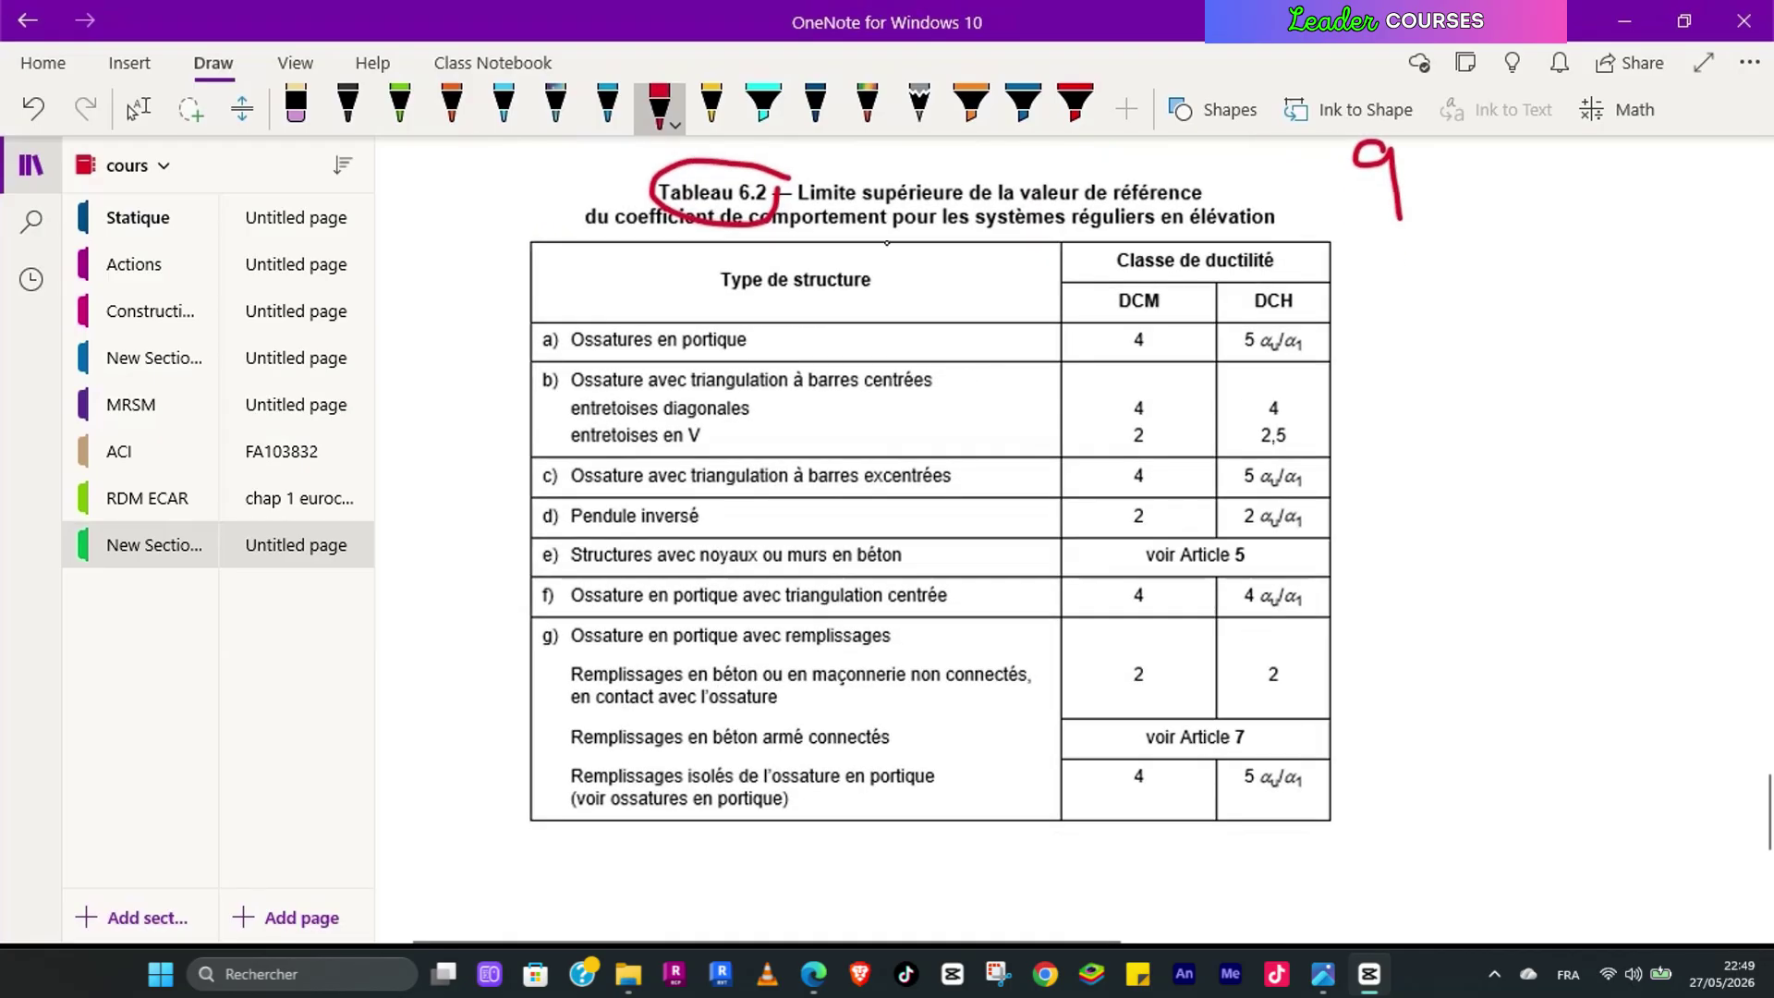
{"action": "left_click", "coordinate": [763, 107]}
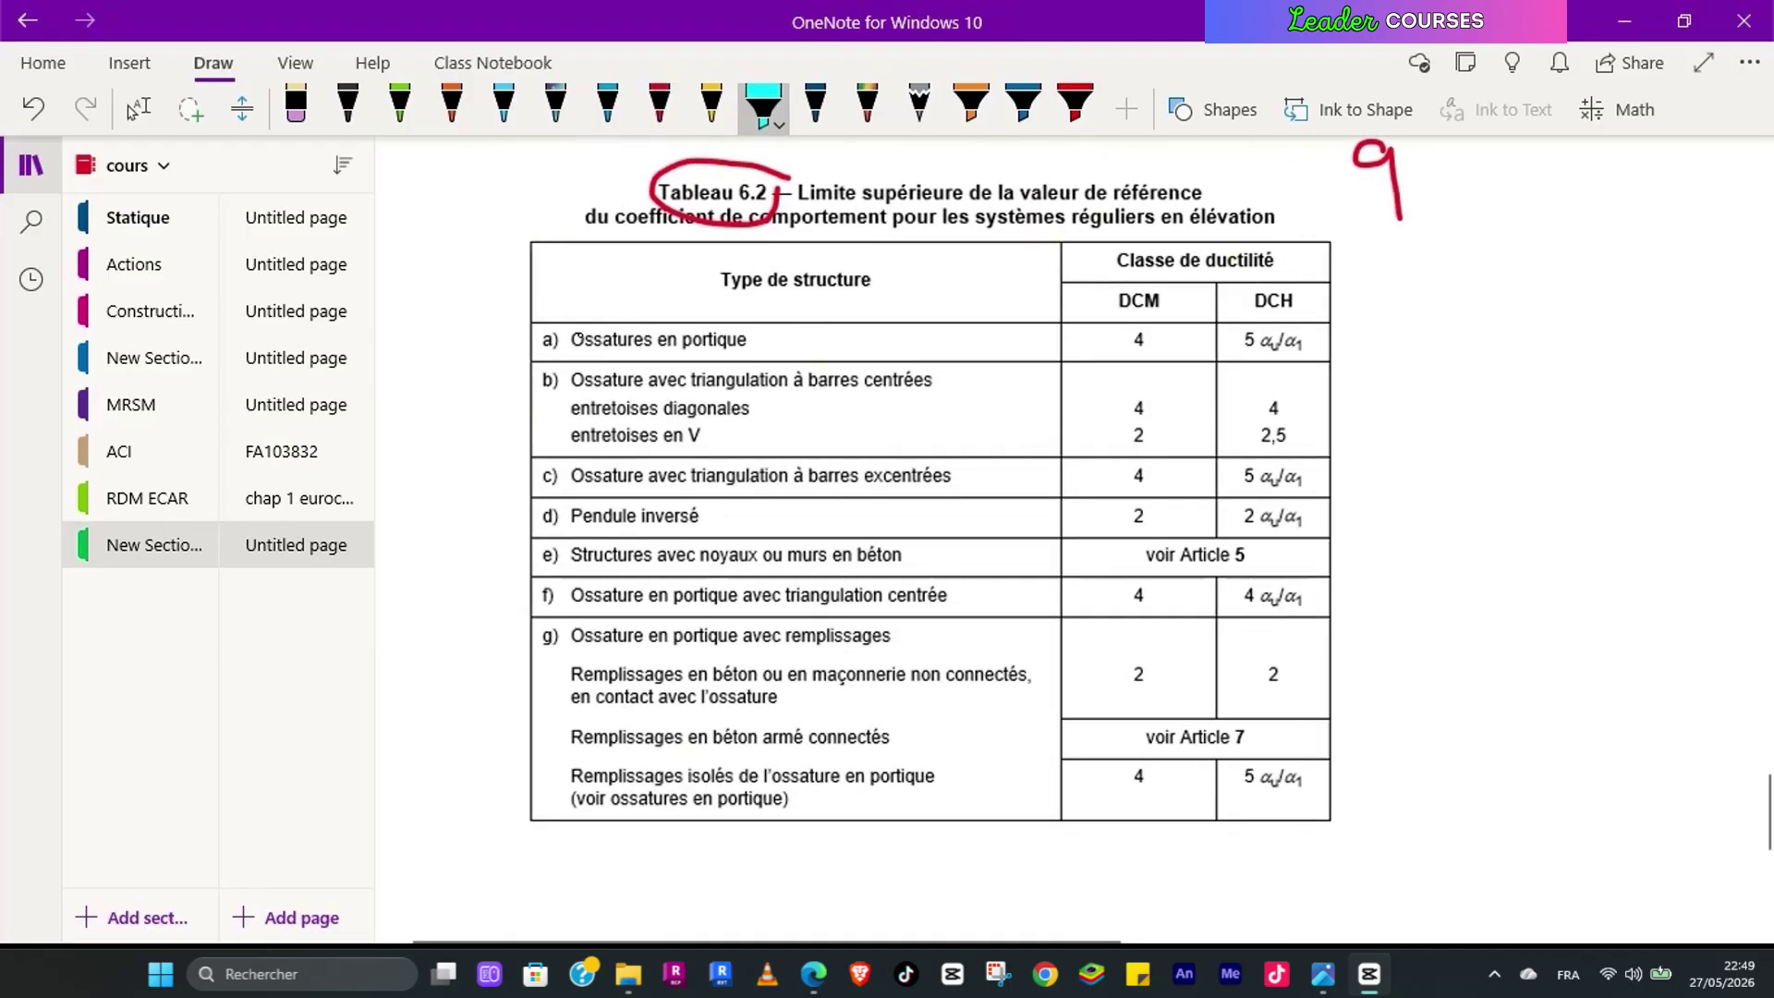
{"action": "left_click_drag", "start_coordinate": [577, 335], "coordinate": [711, 334]}
{"action": "left_click_drag", "start_coordinate": [1139, 318], "coordinate": [1138, 359]}
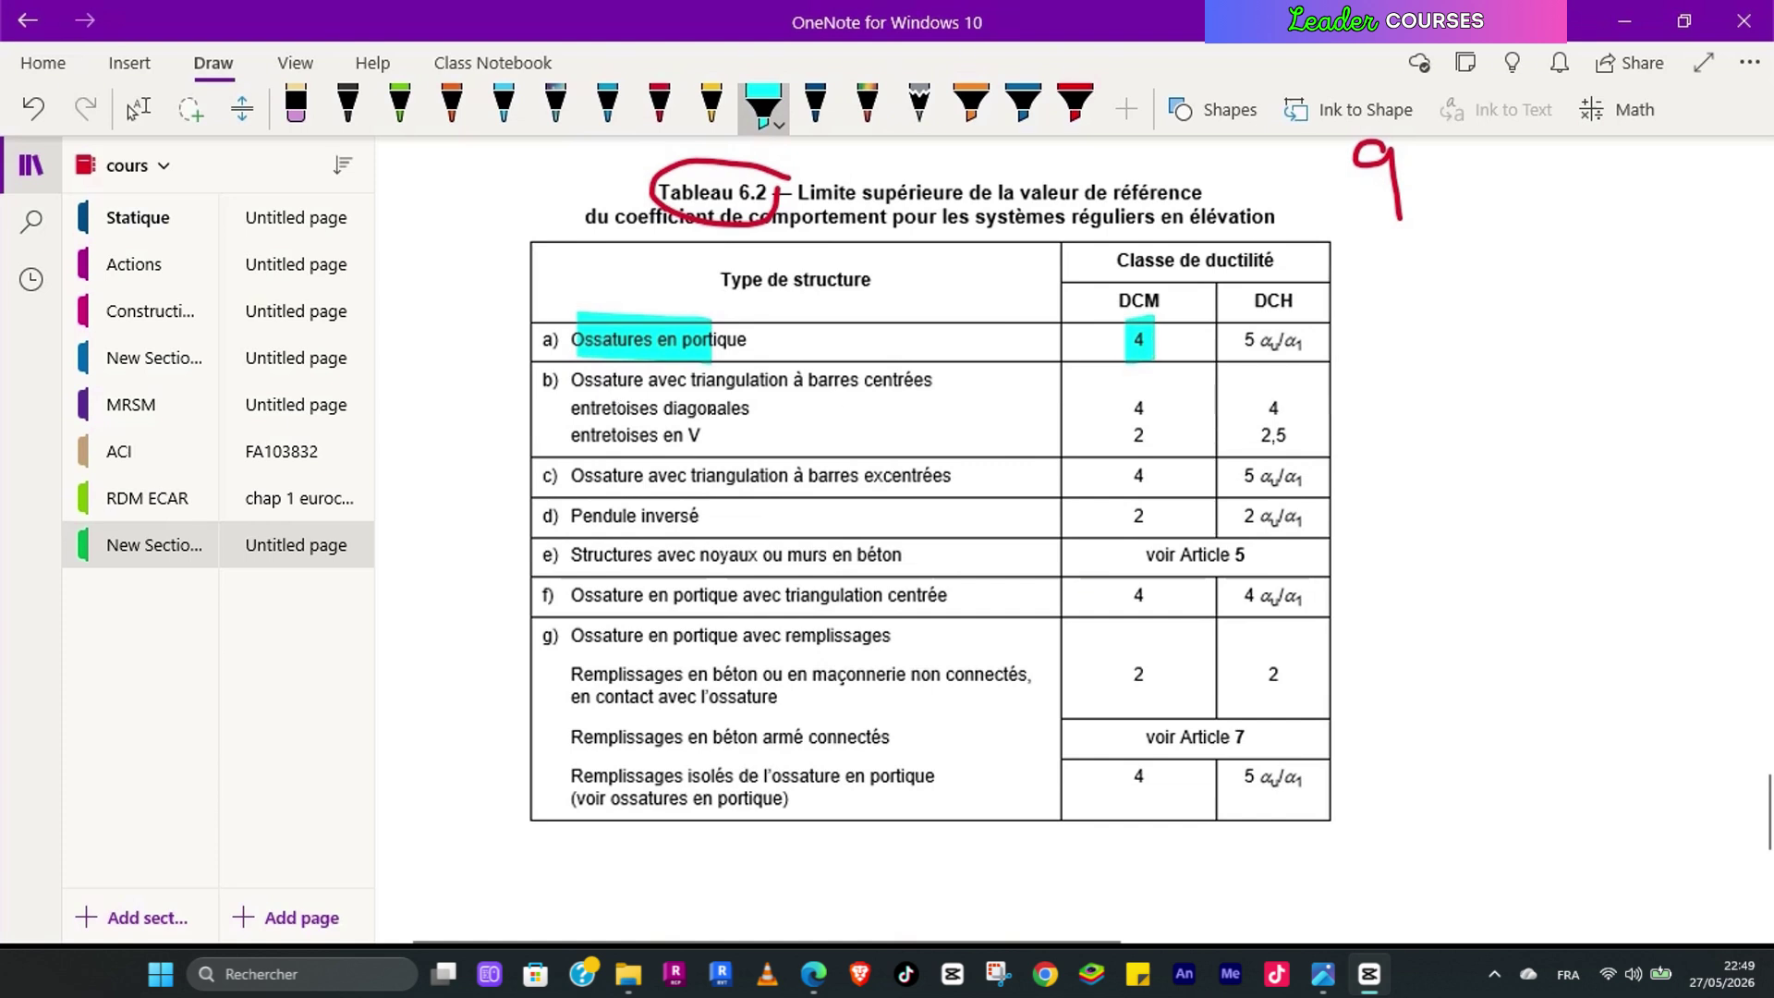
{"action": "left_click_drag", "start_coordinate": [1144, 395], "coordinate": [1144, 440]}
{"action": "left_click_drag", "start_coordinate": [1140, 460], "coordinate": [1141, 540]}
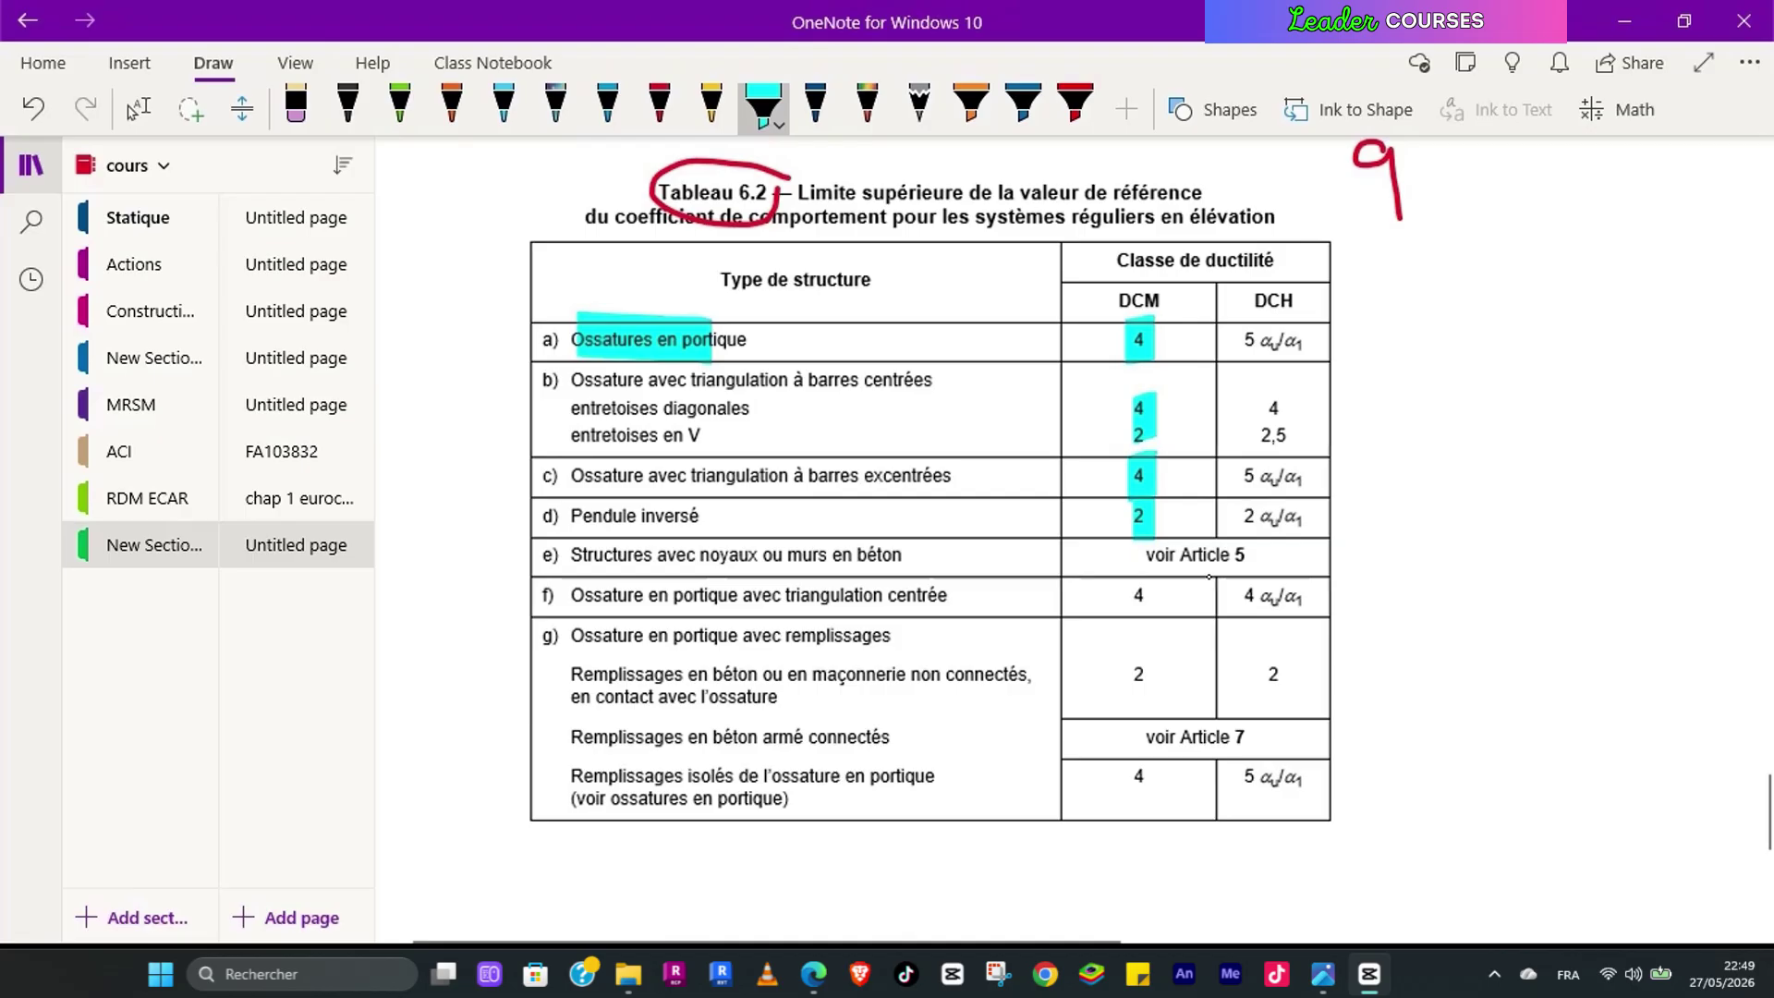
Step: Highlight in cyan the q in equation 3.15, the definition line of q, and Sd(T) in equation 3.16
{"action": "scroll", "coordinate": [1081, 558], "scroll_direction": "down", "scroll_amount": 5}
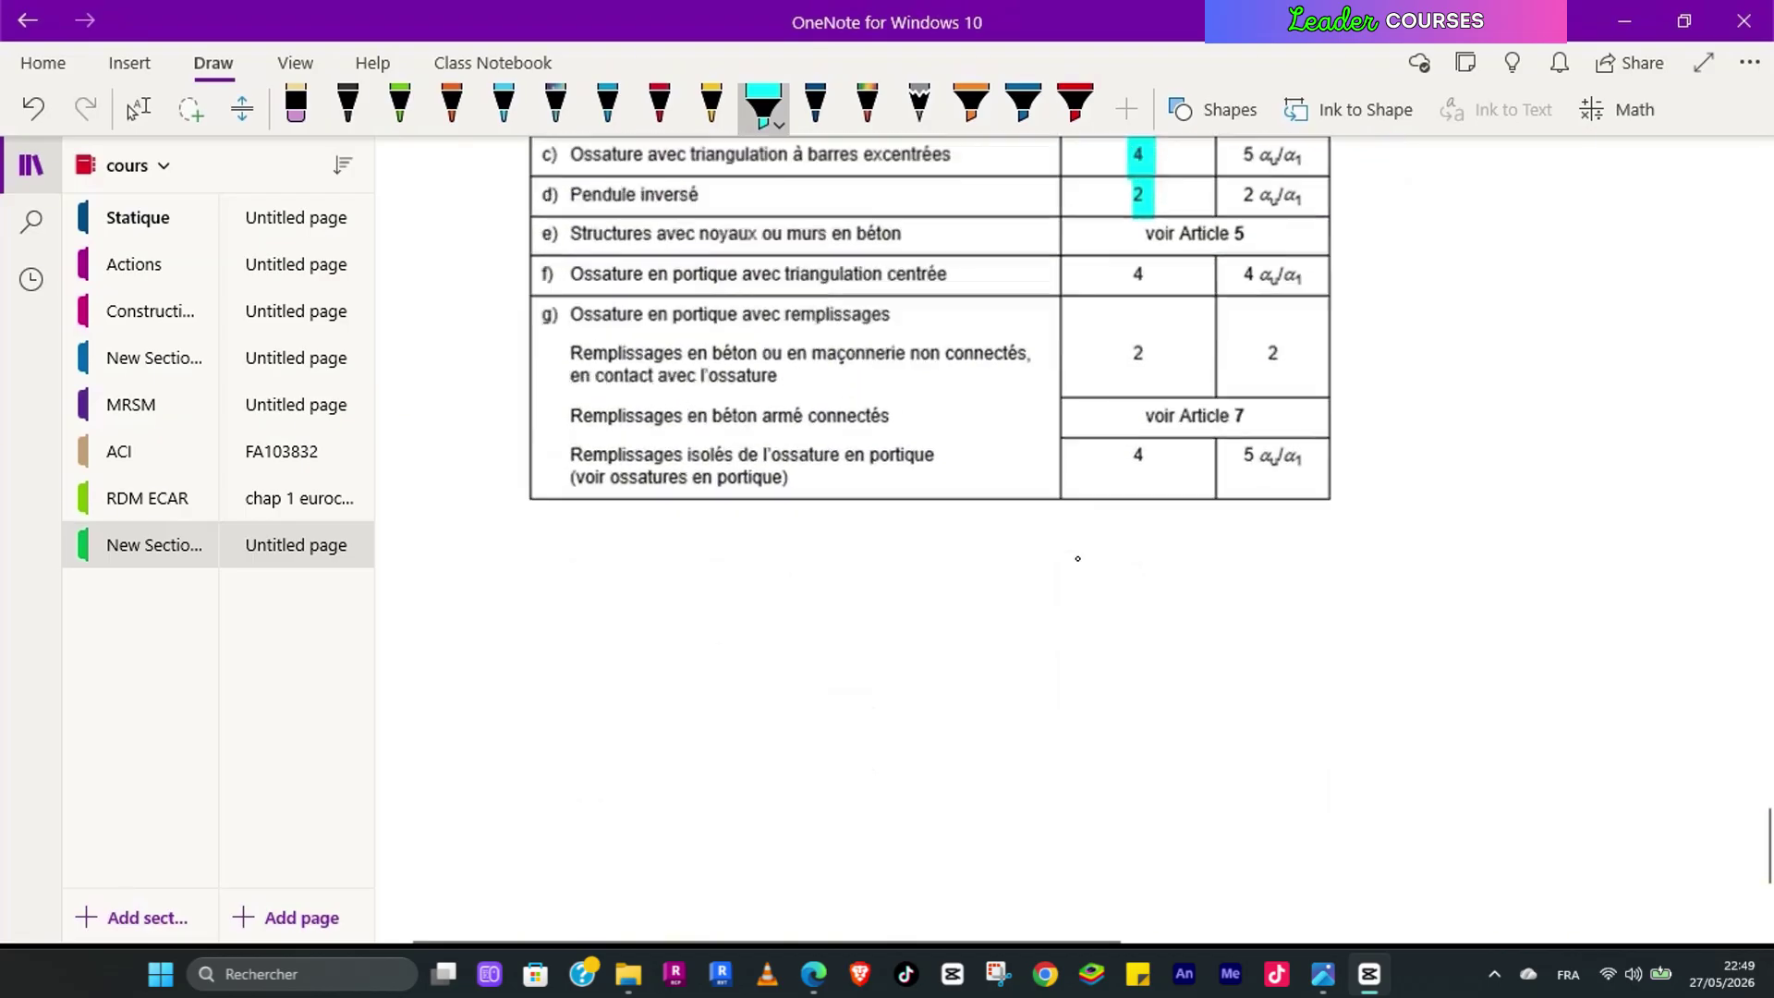
{"action": "scroll", "coordinate": [1077, 558], "scroll_direction": "up", "scroll_amount": 3}
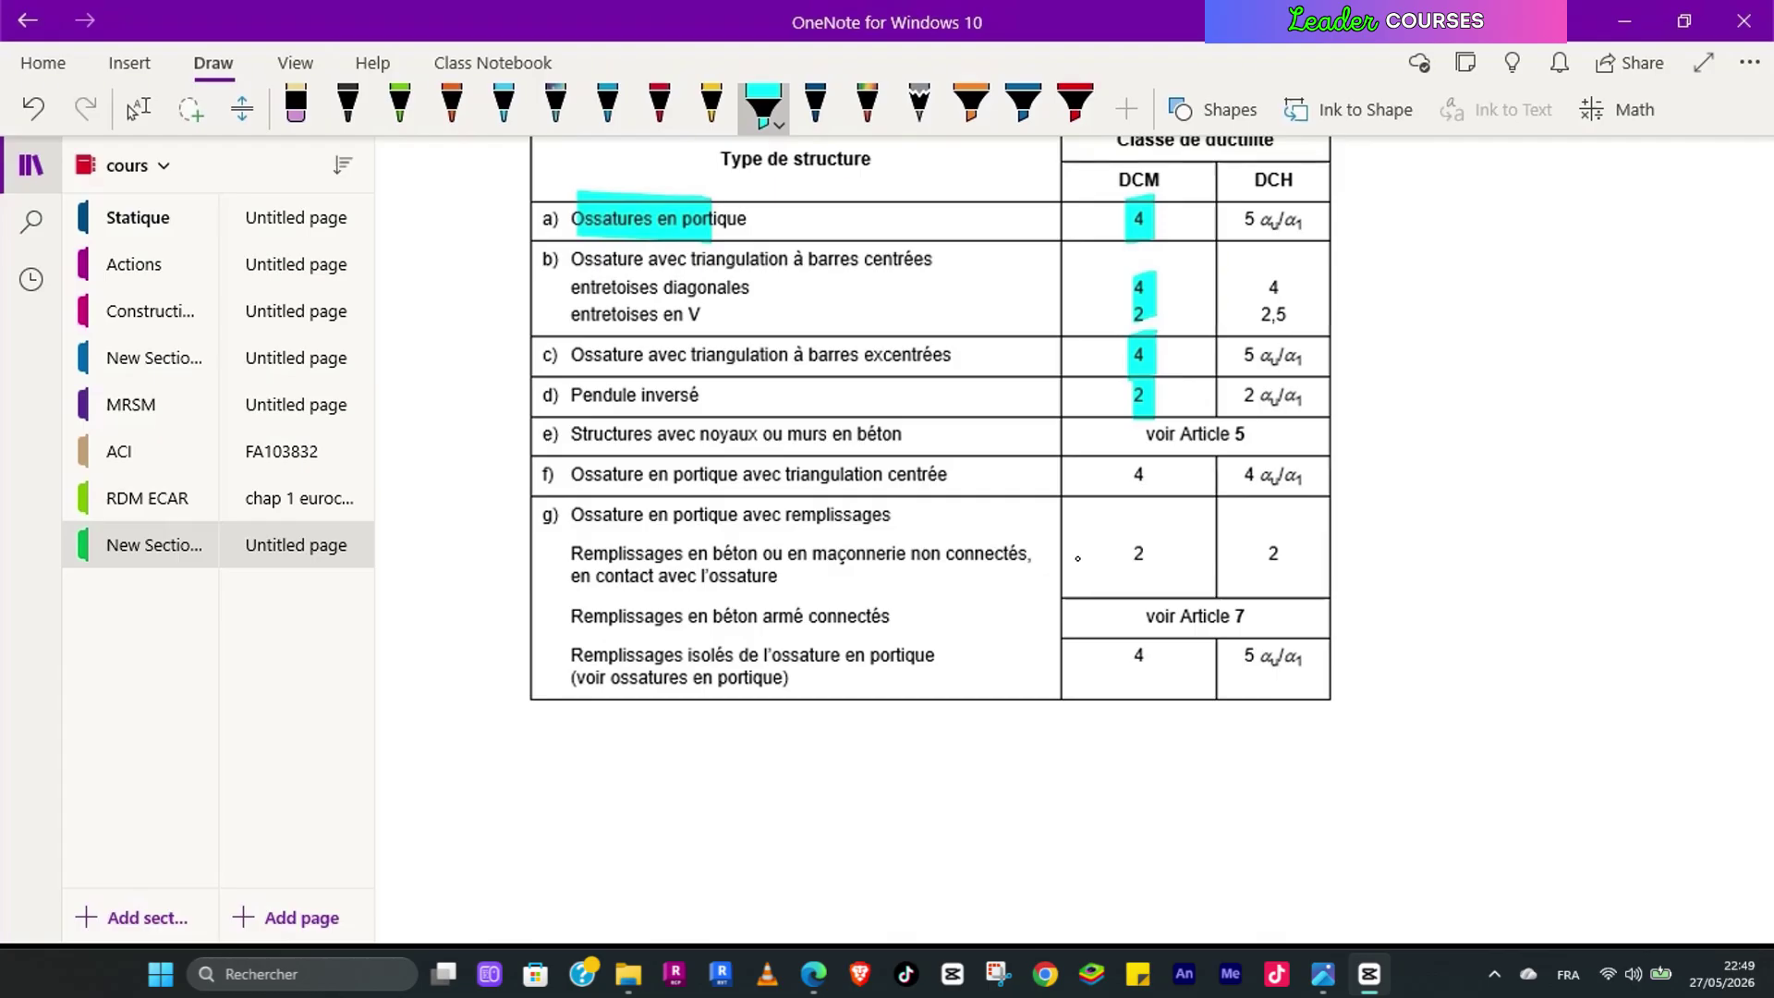
{"action": "scroll", "coordinate": [1078, 558], "scroll_direction": "up", "scroll_amount": 5}
{"action": "scroll", "coordinate": [1076, 554], "scroll_direction": "up", "scroll_amount": 15}
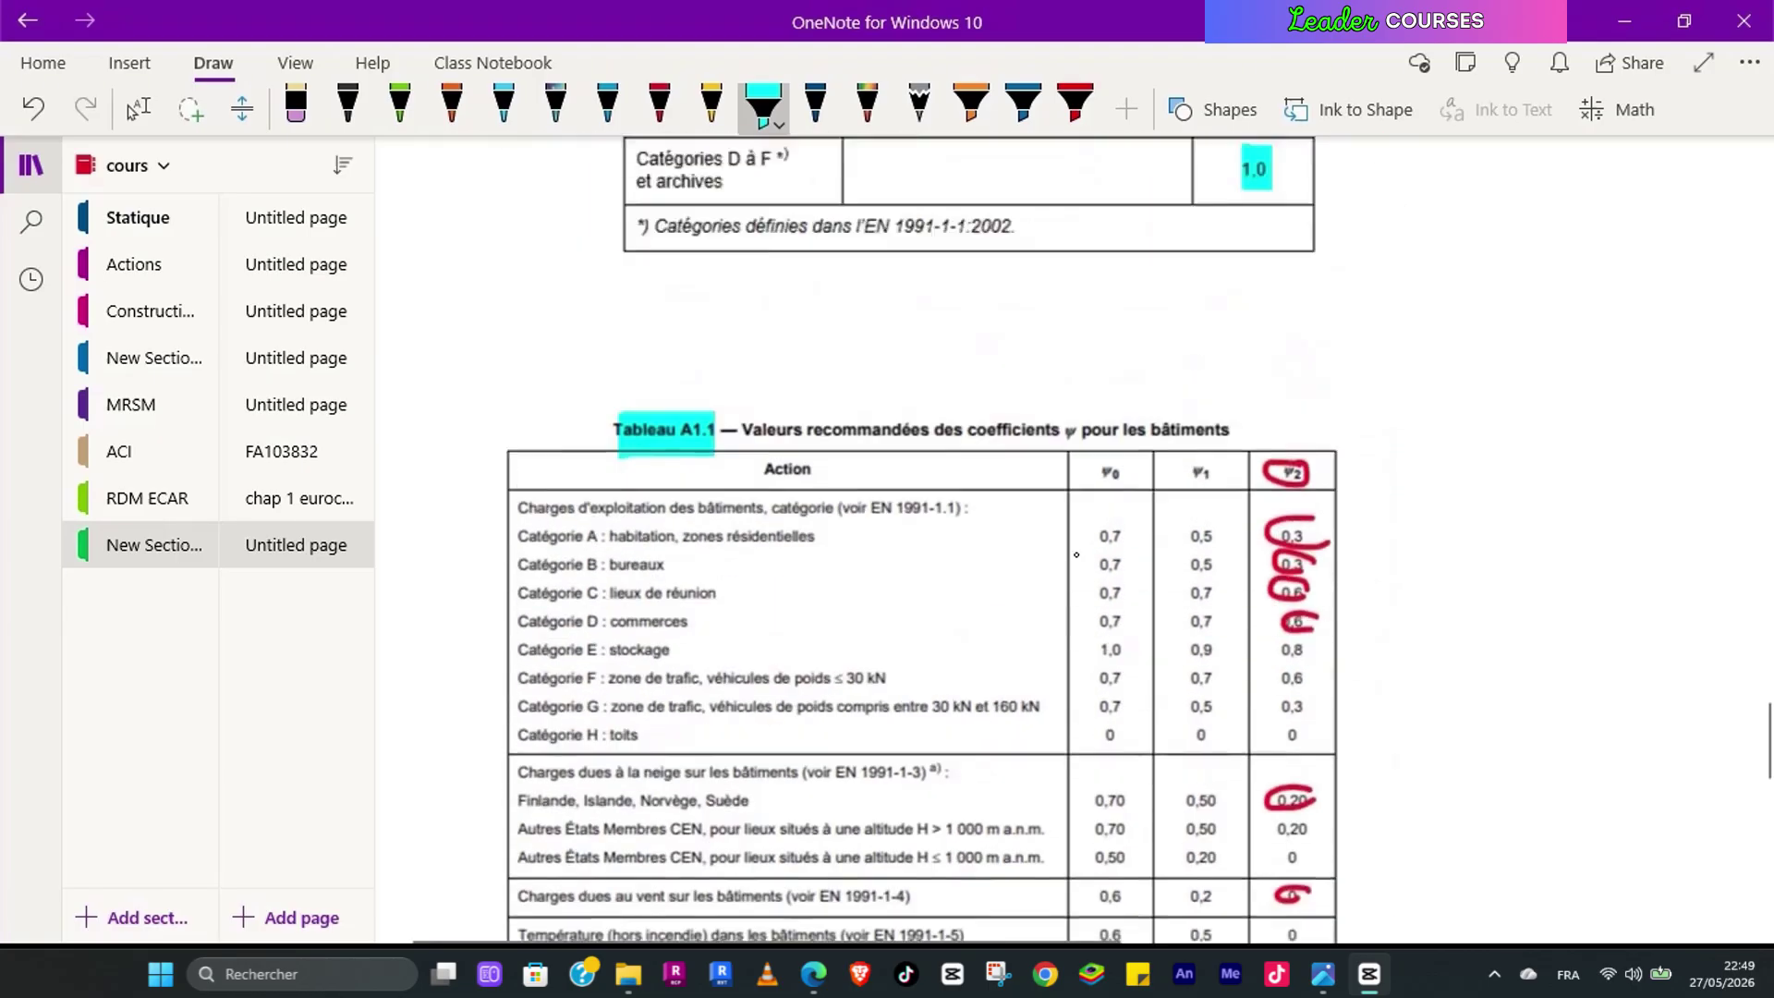
{"action": "scroll", "coordinate": [1076, 555], "scroll_direction": "up", "scroll_amount": 15}
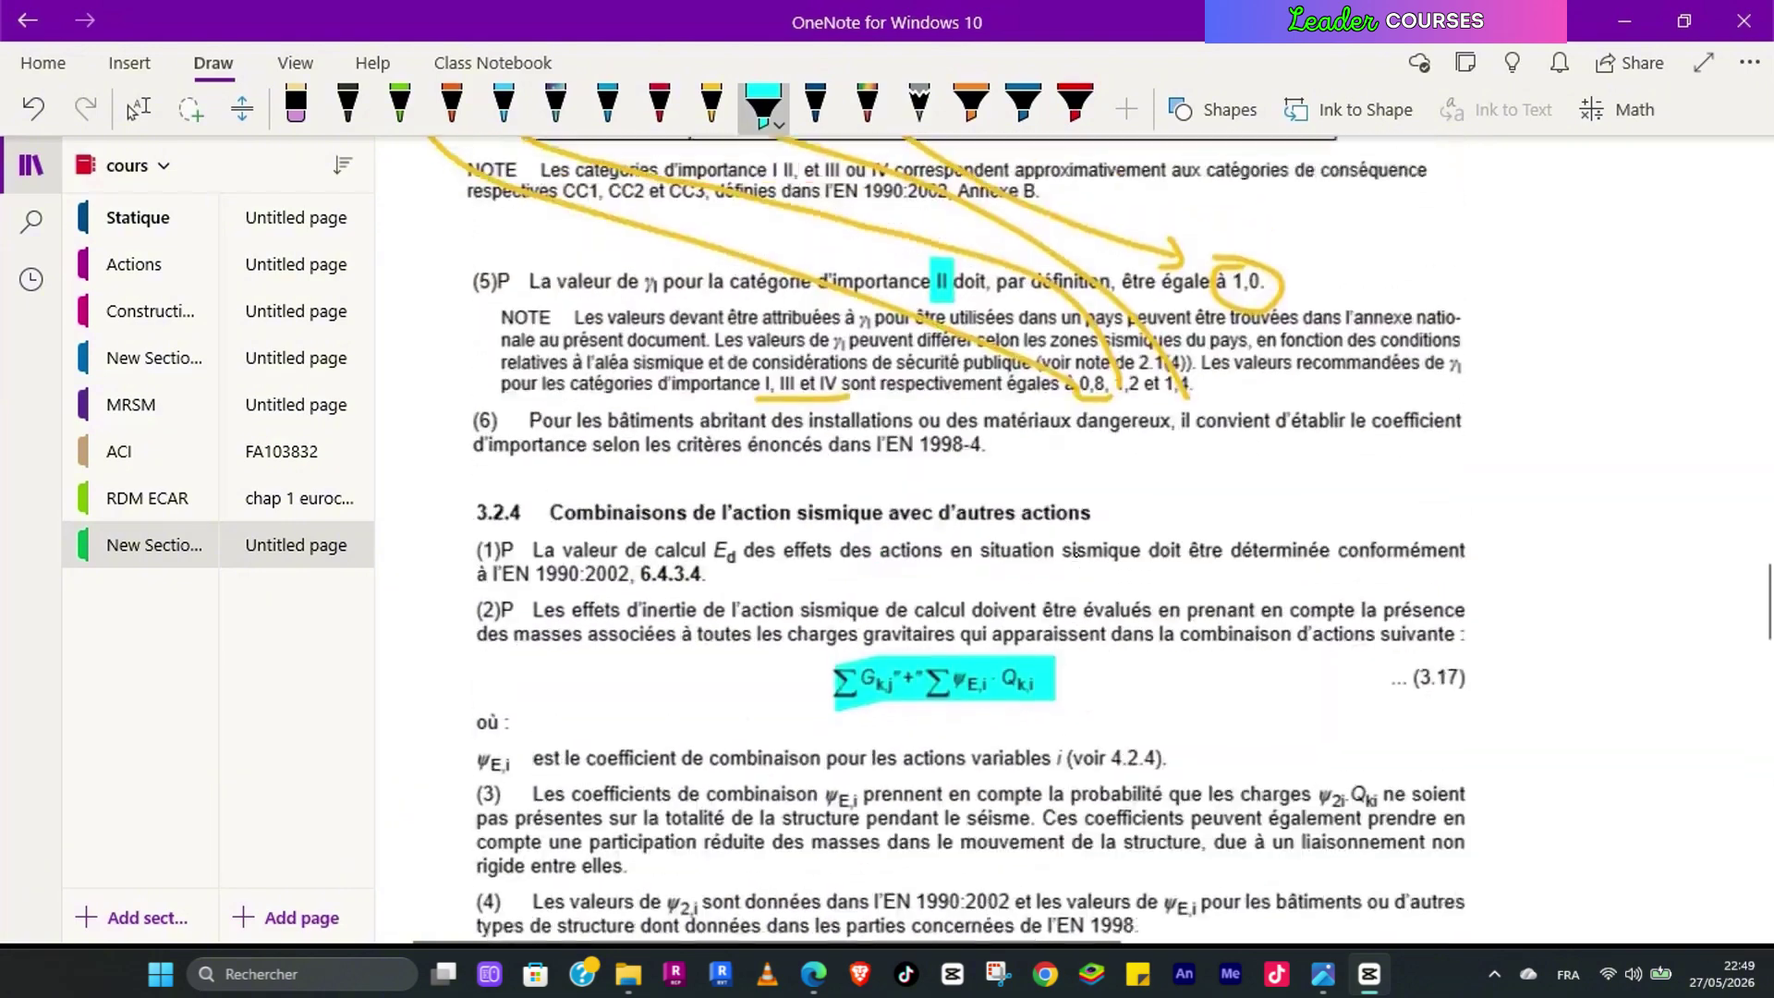
{"action": "scroll", "coordinate": [1077, 554], "scroll_direction": "up", "scroll_amount": 3}
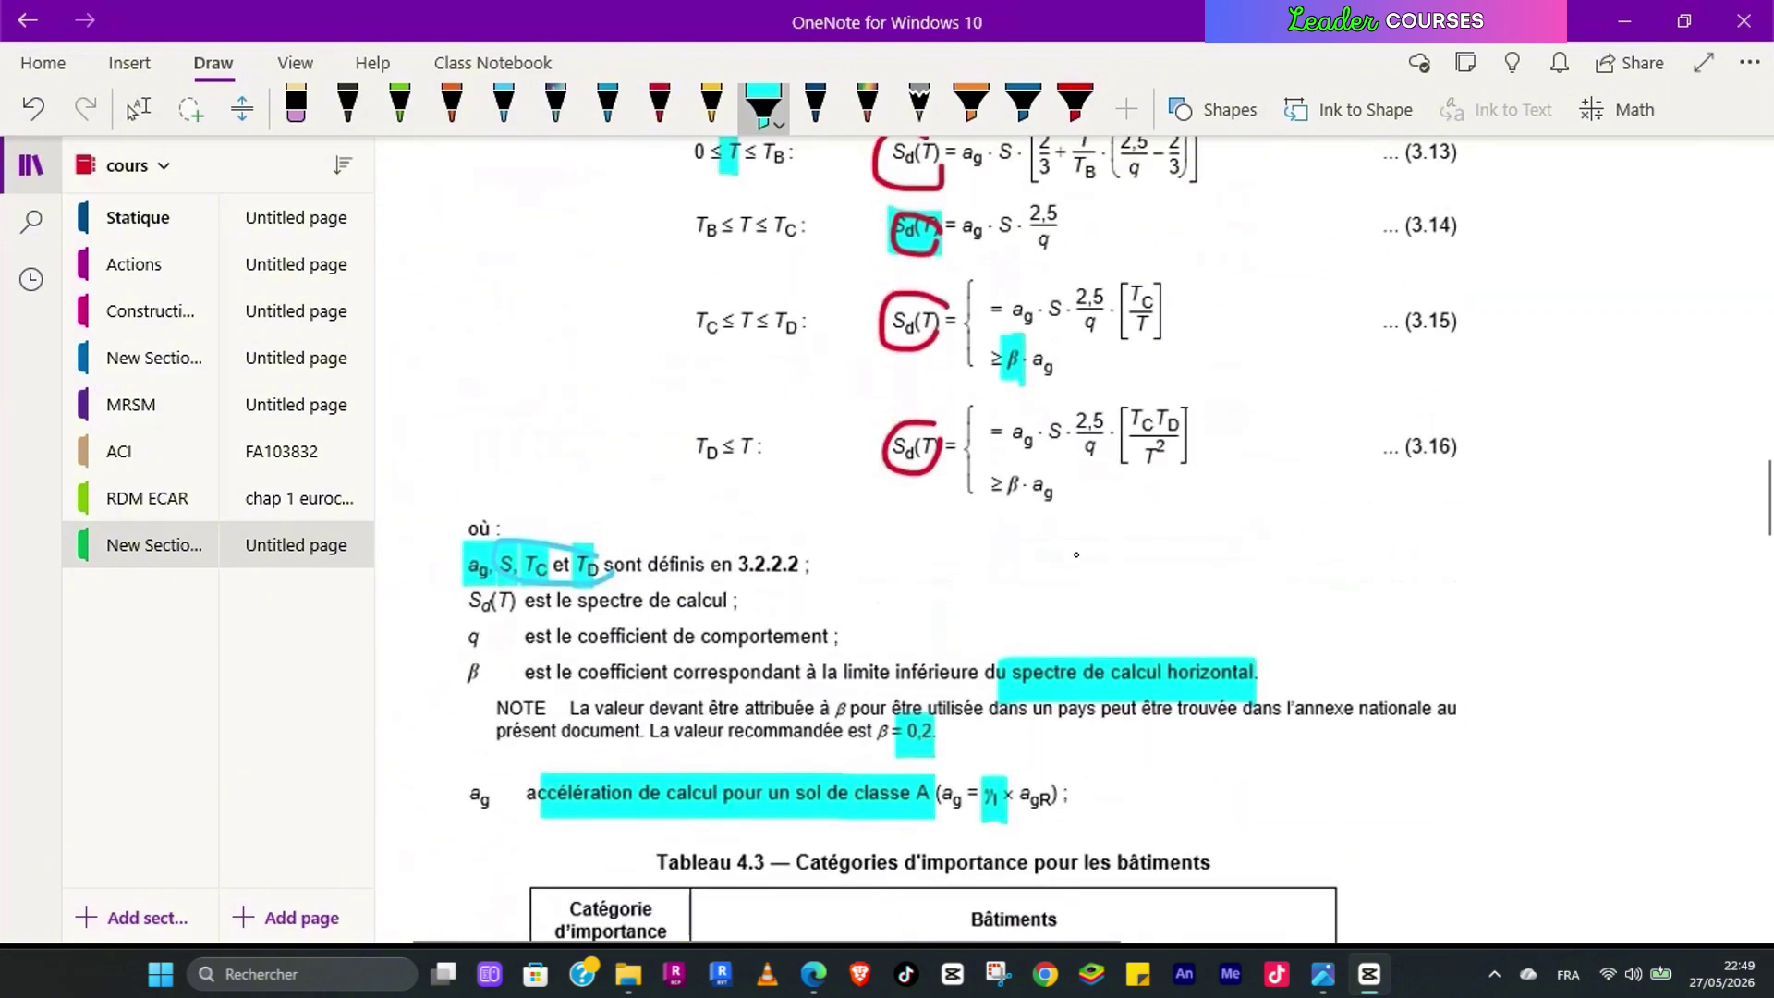
{"action": "left_click_drag", "start_coordinate": [1079, 427], "coordinate": [1103, 454]}
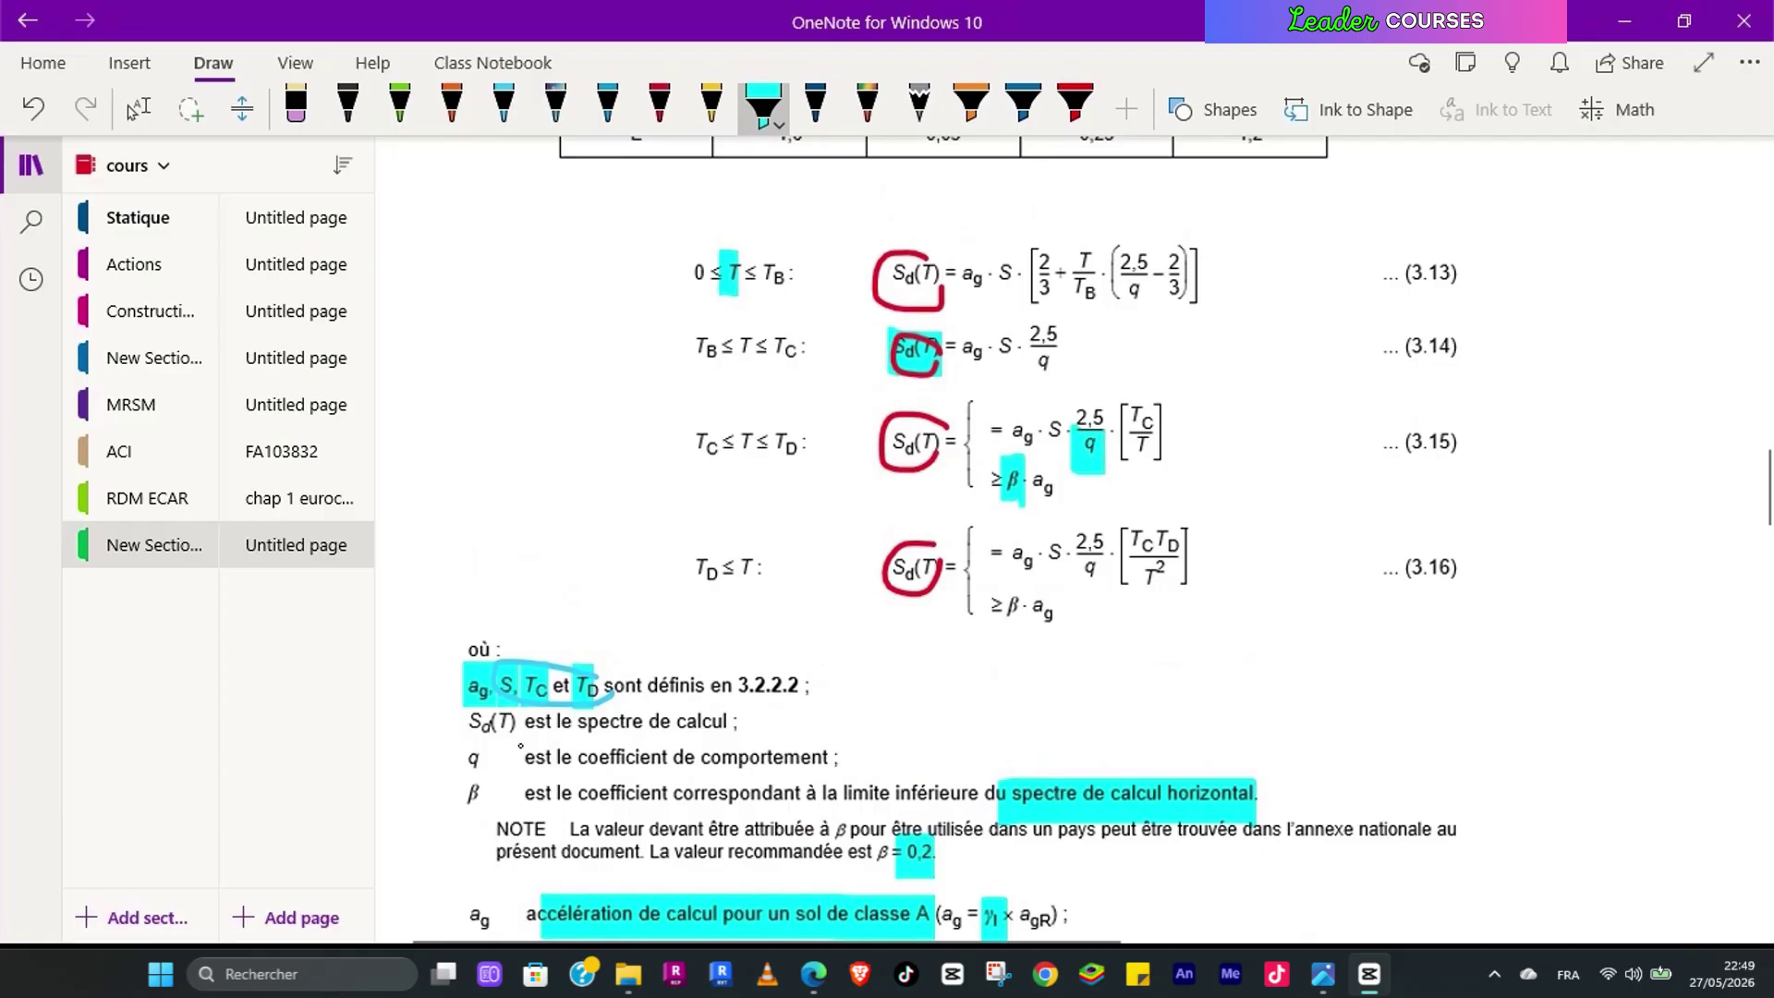
{"action": "left_click_drag", "start_coordinate": [462, 762], "coordinate": [871, 763]}
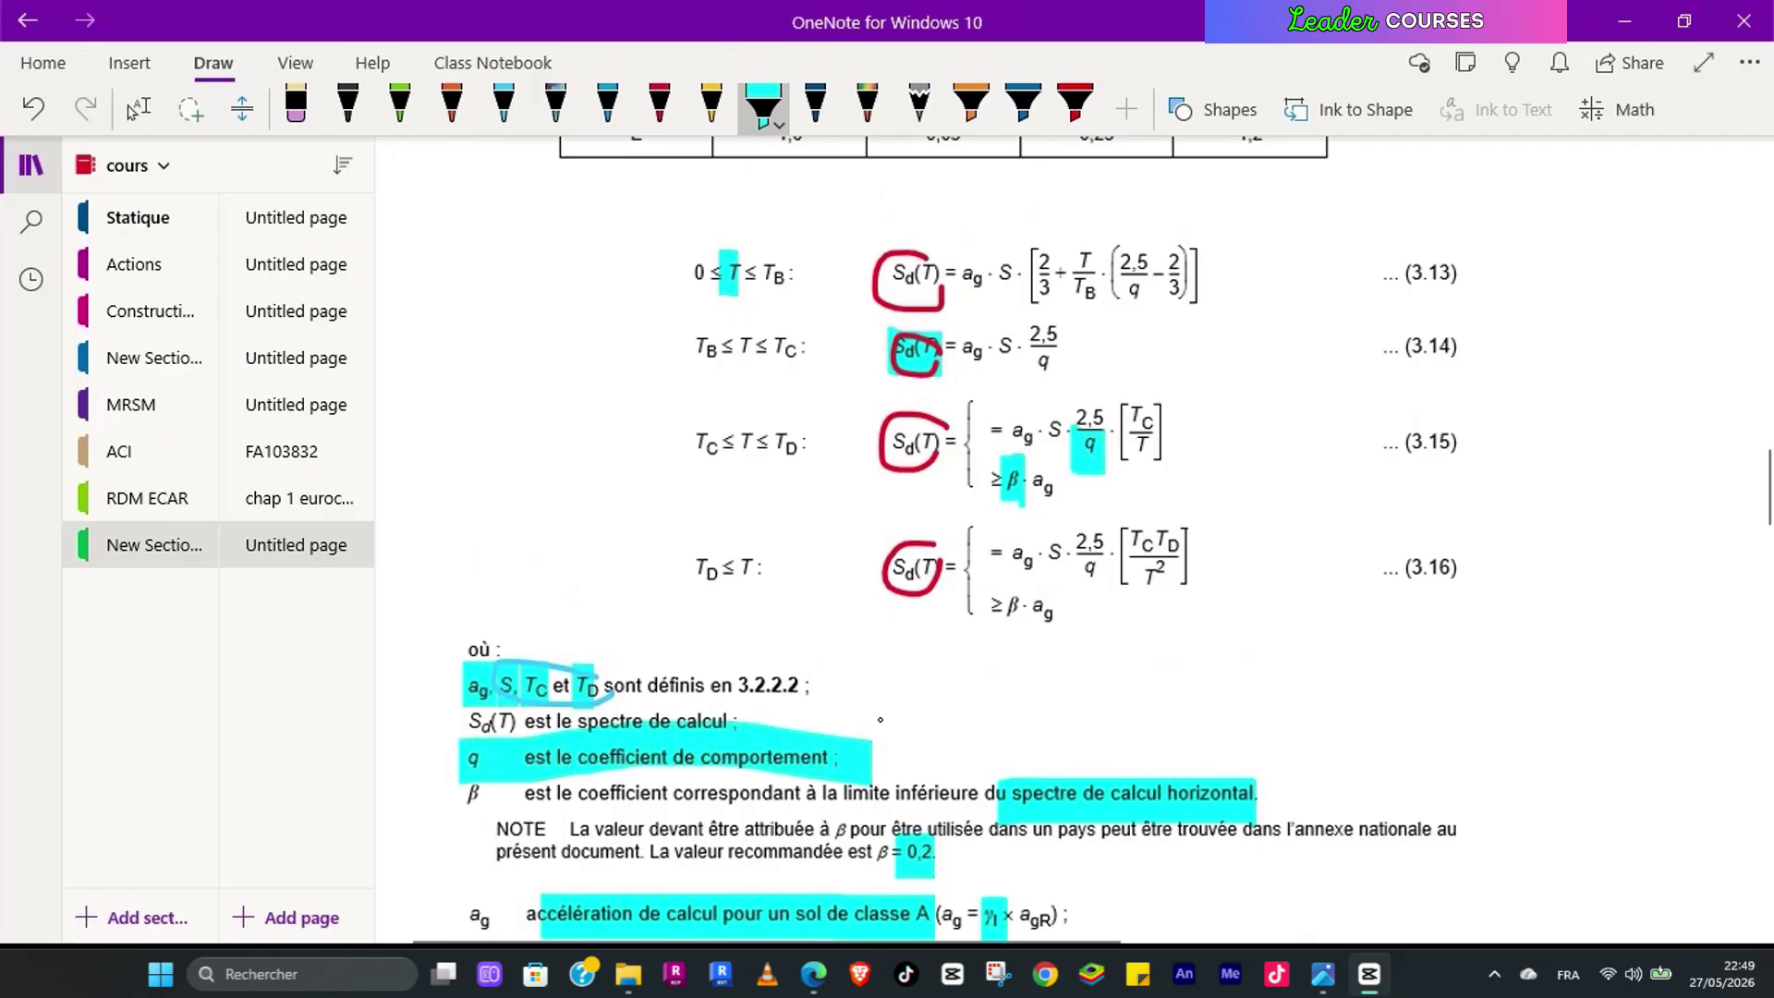
{"action": "left_click_drag", "start_coordinate": [932, 544], "coordinate": [926, 588]}
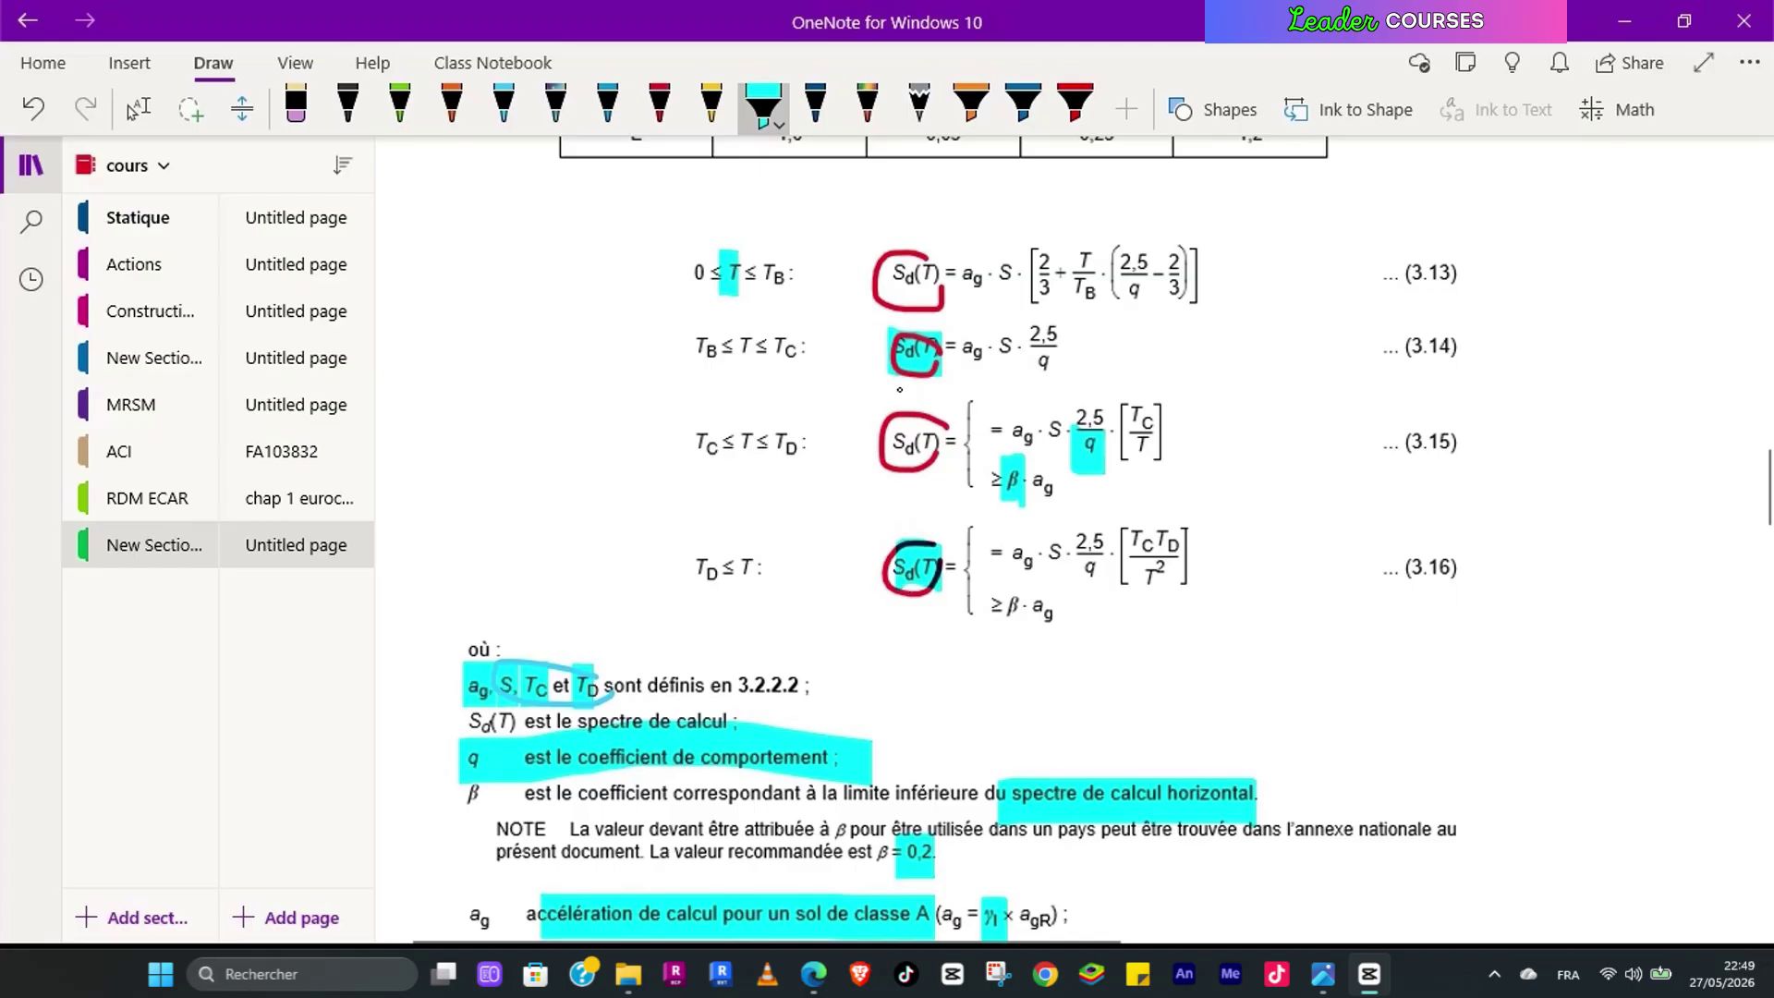
Step: Circle in red Fb, Sd(T1), m and λ in expression 4.5, and the λ symbol in the definitions below it
{"action": "scroll", "coordinate": [939, 506], "scroll_direction": "up", "scroll_amount": 15}
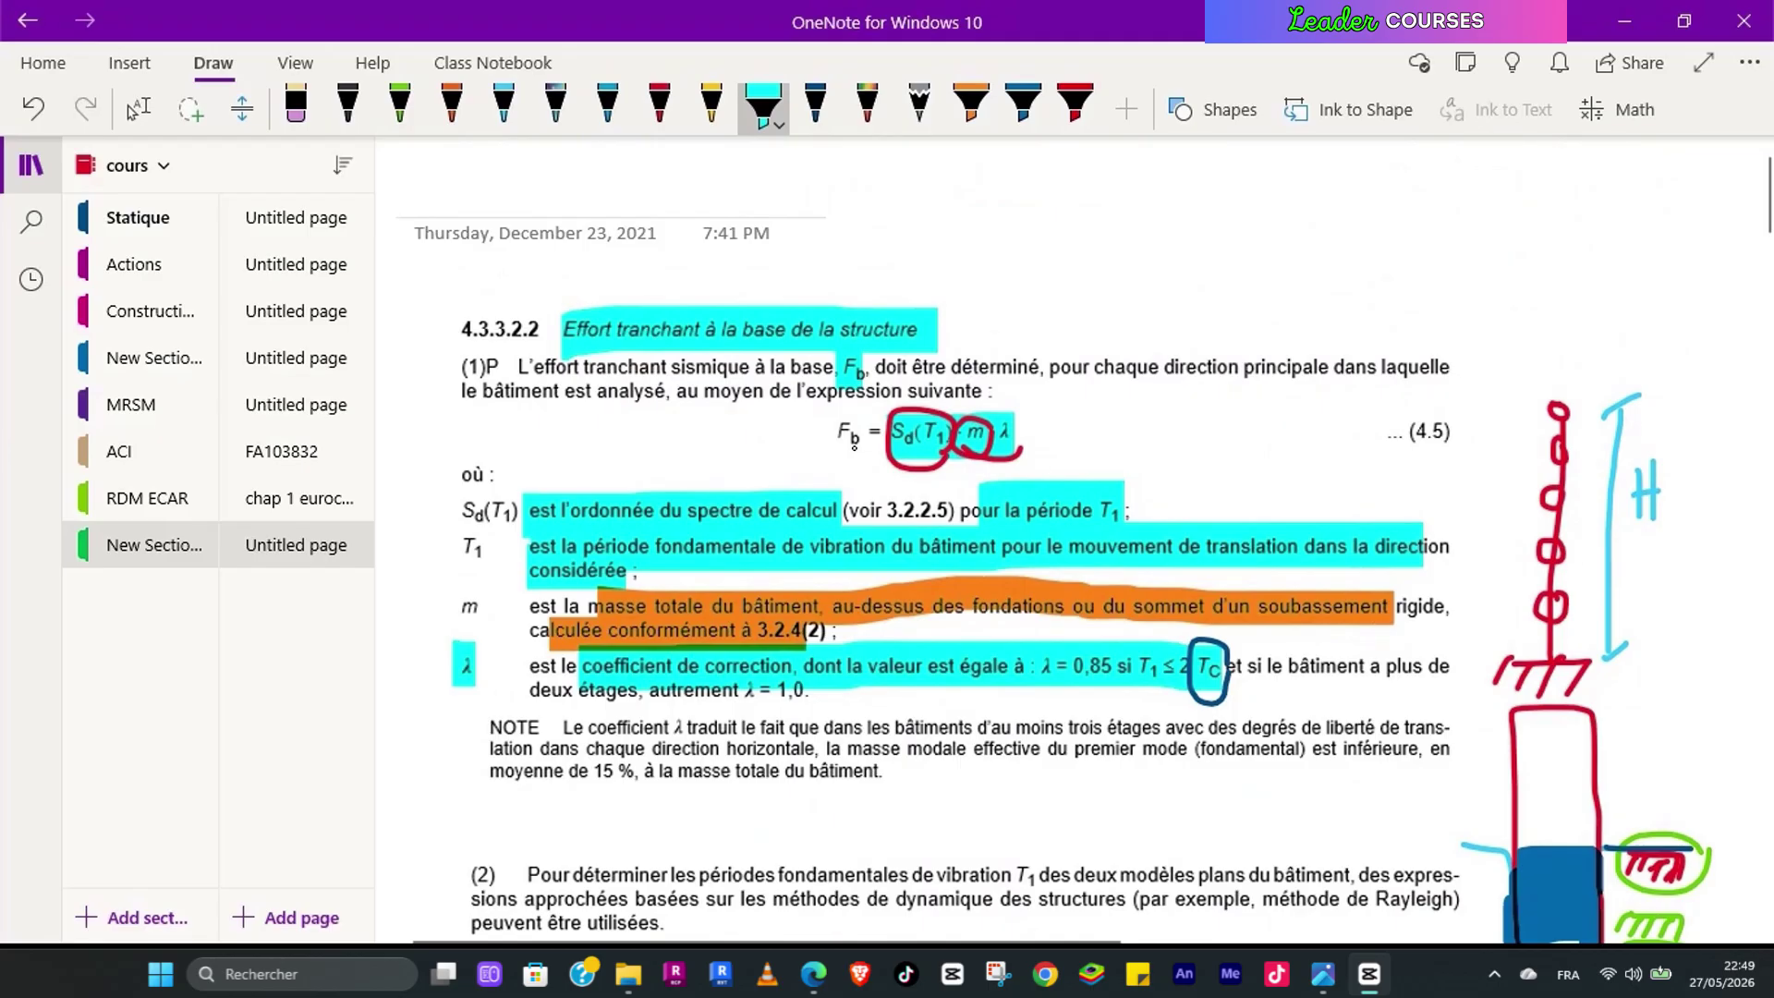
{"action": "left_click", "coordinate": [660, 104]}
{"action": "mouse_move", "coordinate": [952, 436]}
{"action": "left_mouse_down"}
{"action": "mouse_move", "coordinate": [931, 407]}
{"action": "mouse_move", "coordinate": [911, 472]}
{"action": "left_mouse_up"}
{"action": "mouse_move", "coordinate": [989, 417]}
{"action": "left_mouse_down"}
{"action": "mouse_move", "coordinate": [961, 459]}
{"action": "mouse_move", "coordinate": [1004, 442]}
{"action": "mouse_move", "coordinate": [993, 418]}
{"action": "mouse_move", "coordinate": [1000, 458]}
{"action": "mouse_move", "coordinate": [1035, 427]}
{"action": "left_mouse_up"}
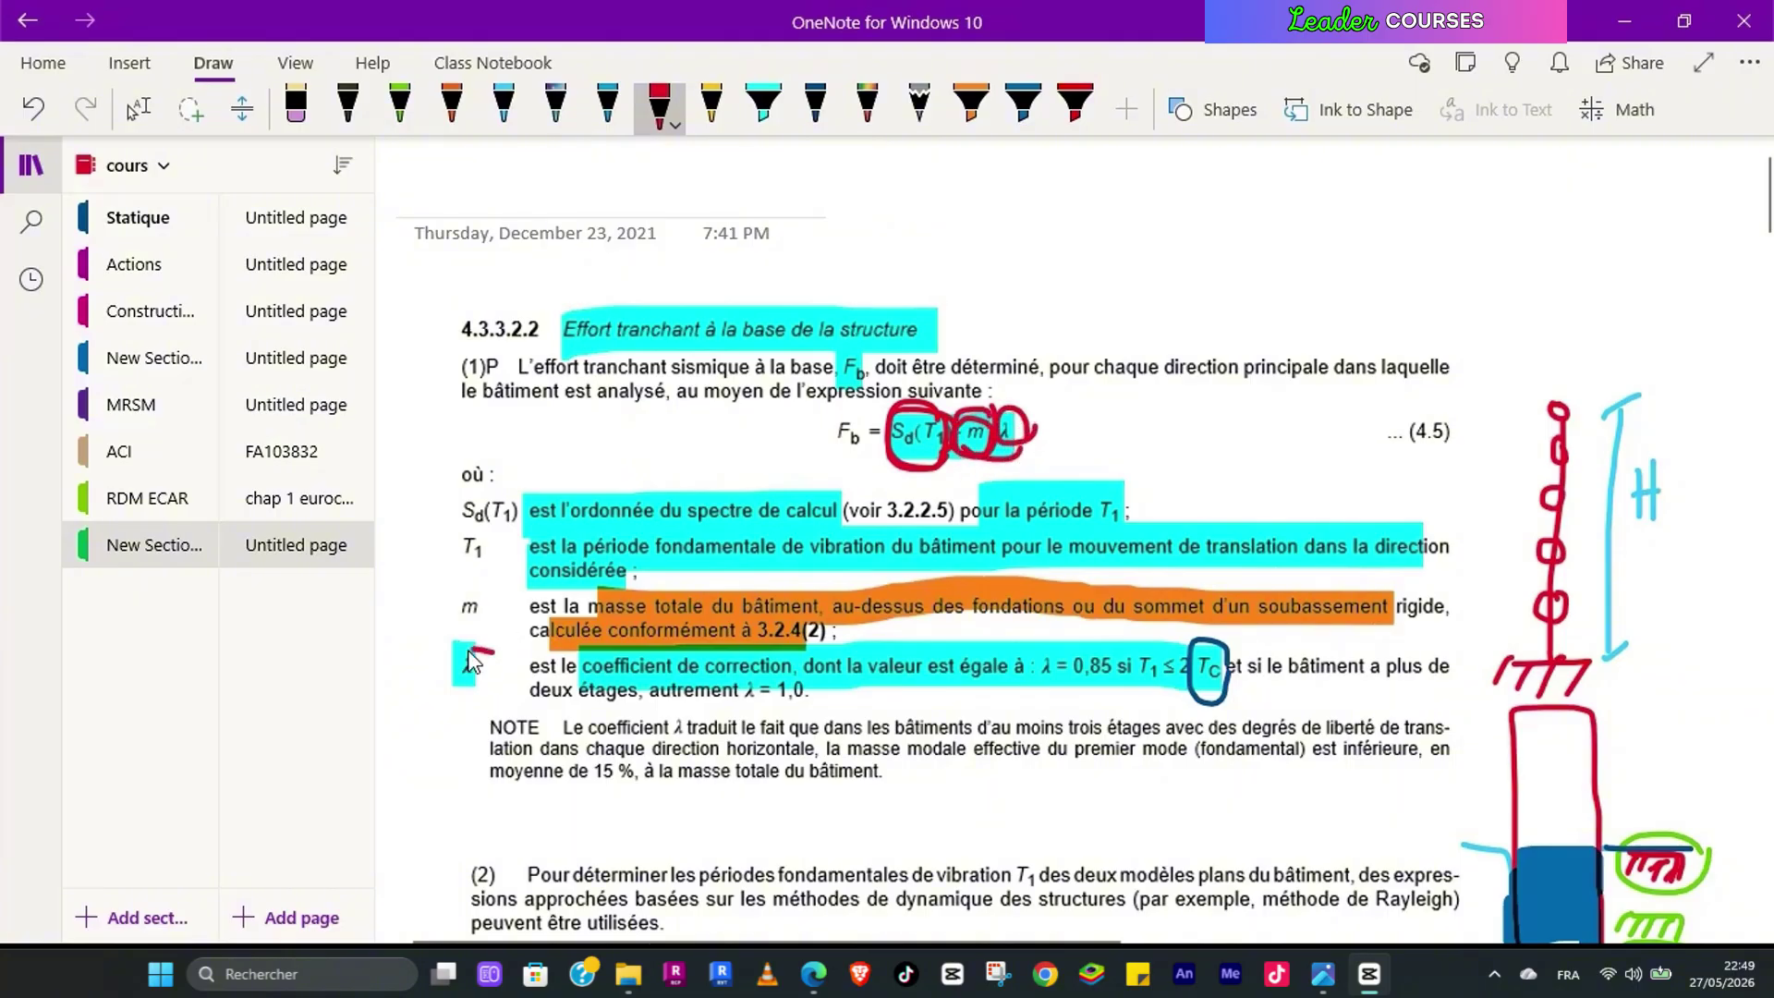
{"action": "left_click_drag", "start_coordinate": [469, 651], "coordinate": [487, 677]}
{"action": "mouse_move", "coordinate": [851, 404]}
{"action": "left_mouse_down"}
{"action": "mouse_move", "coordinate": [850, 456]}
{"action": "mouse_move", "coordinate": [864, 408]}
{"action": "left_mouse_up"}
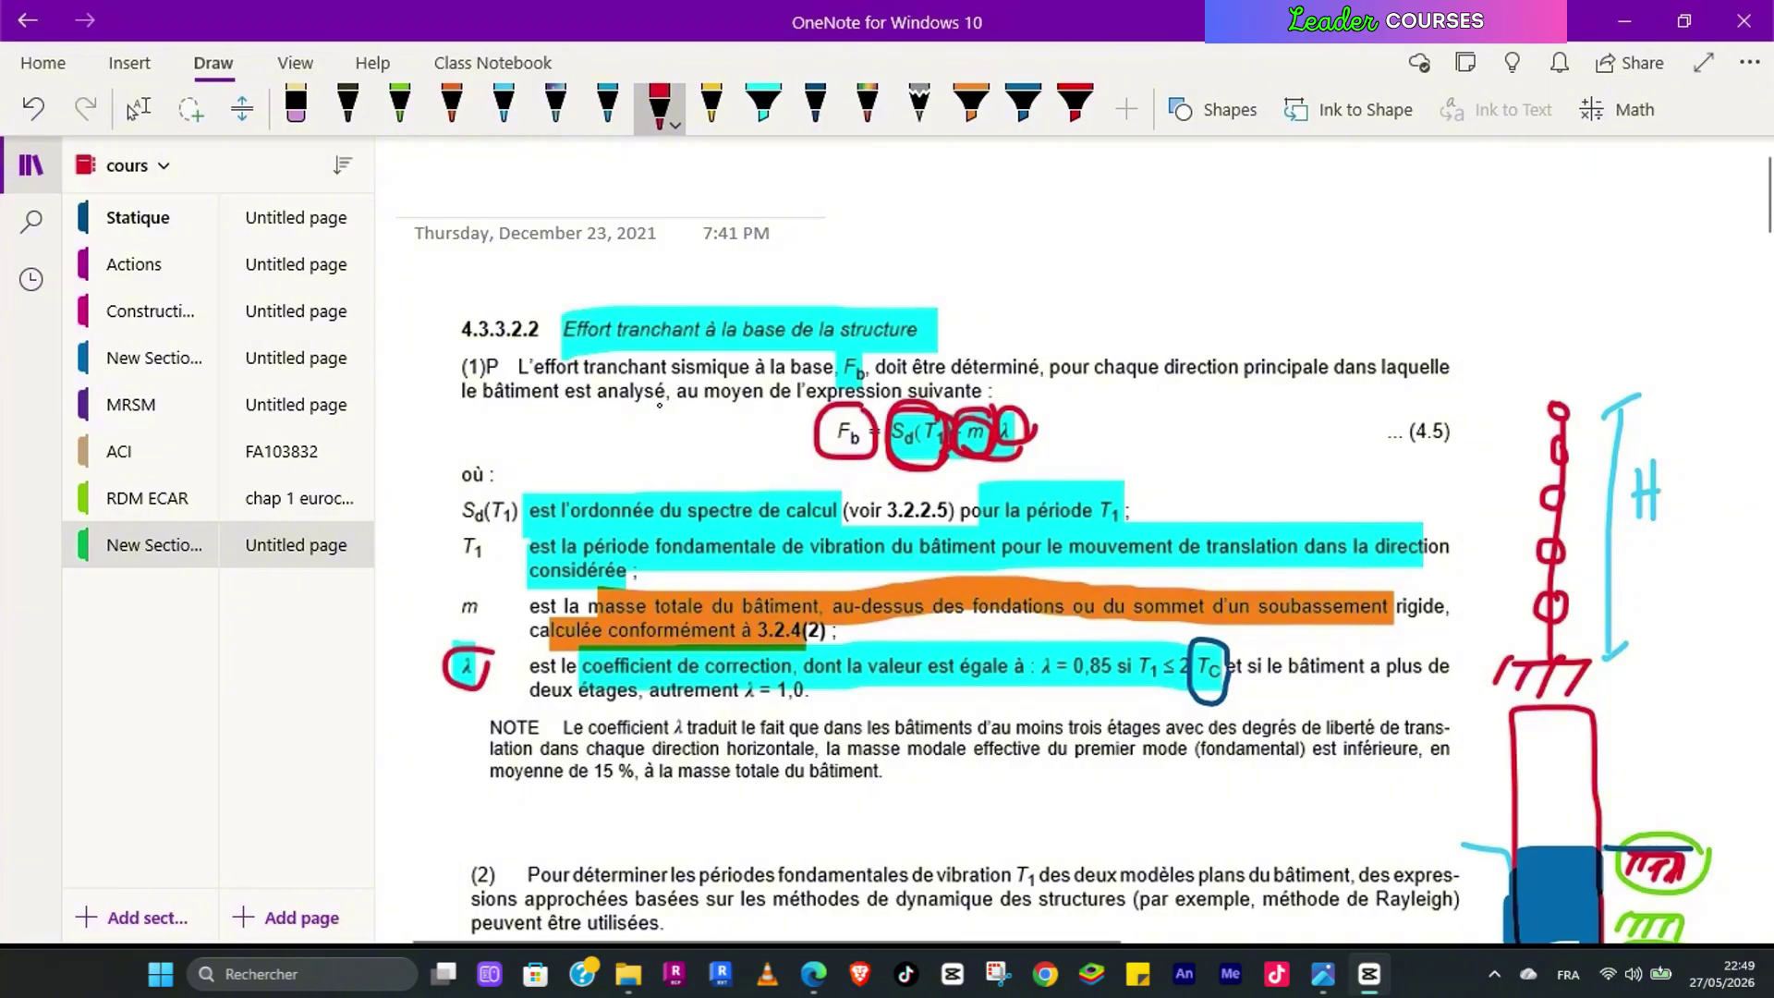
Step: Switch to Robot Structural Analysis and review the list of load cases in the analysis types of the calculation options
{"action": "key", "text": "alt+Tab"}
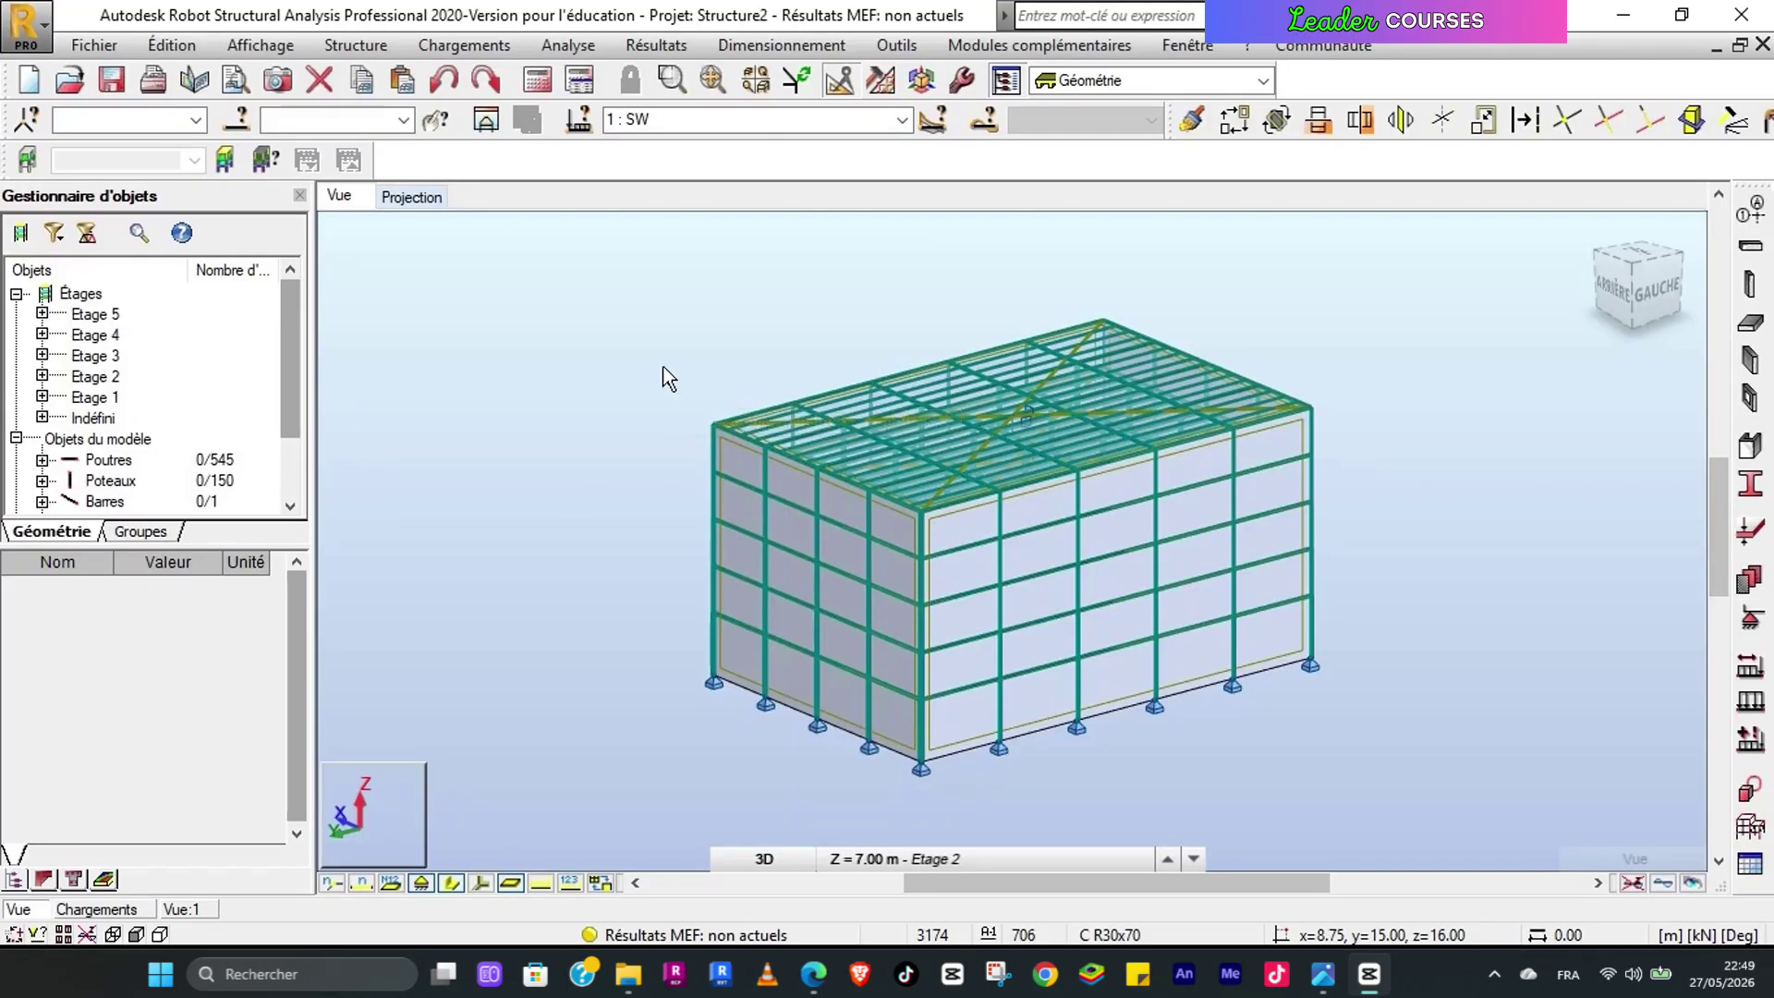
{"action": "left_click", "coordinate": [568, 45]}
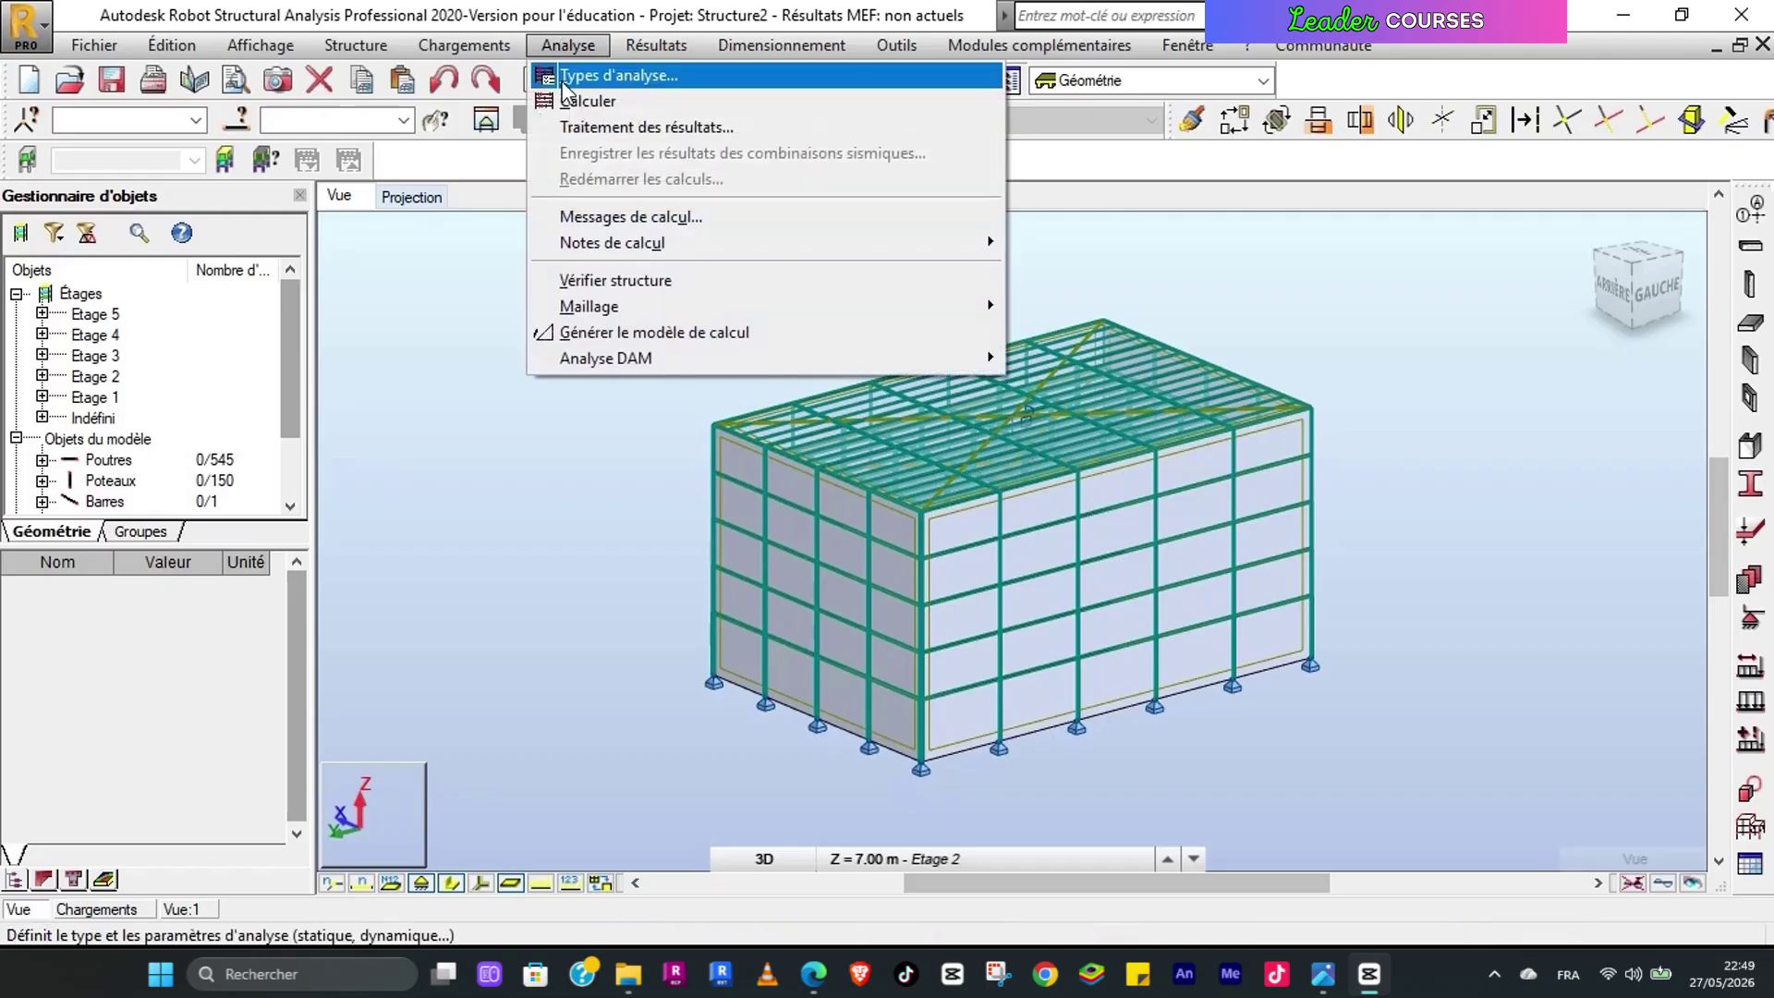
{"action": "left_click", "coordinate": [574, 81]}
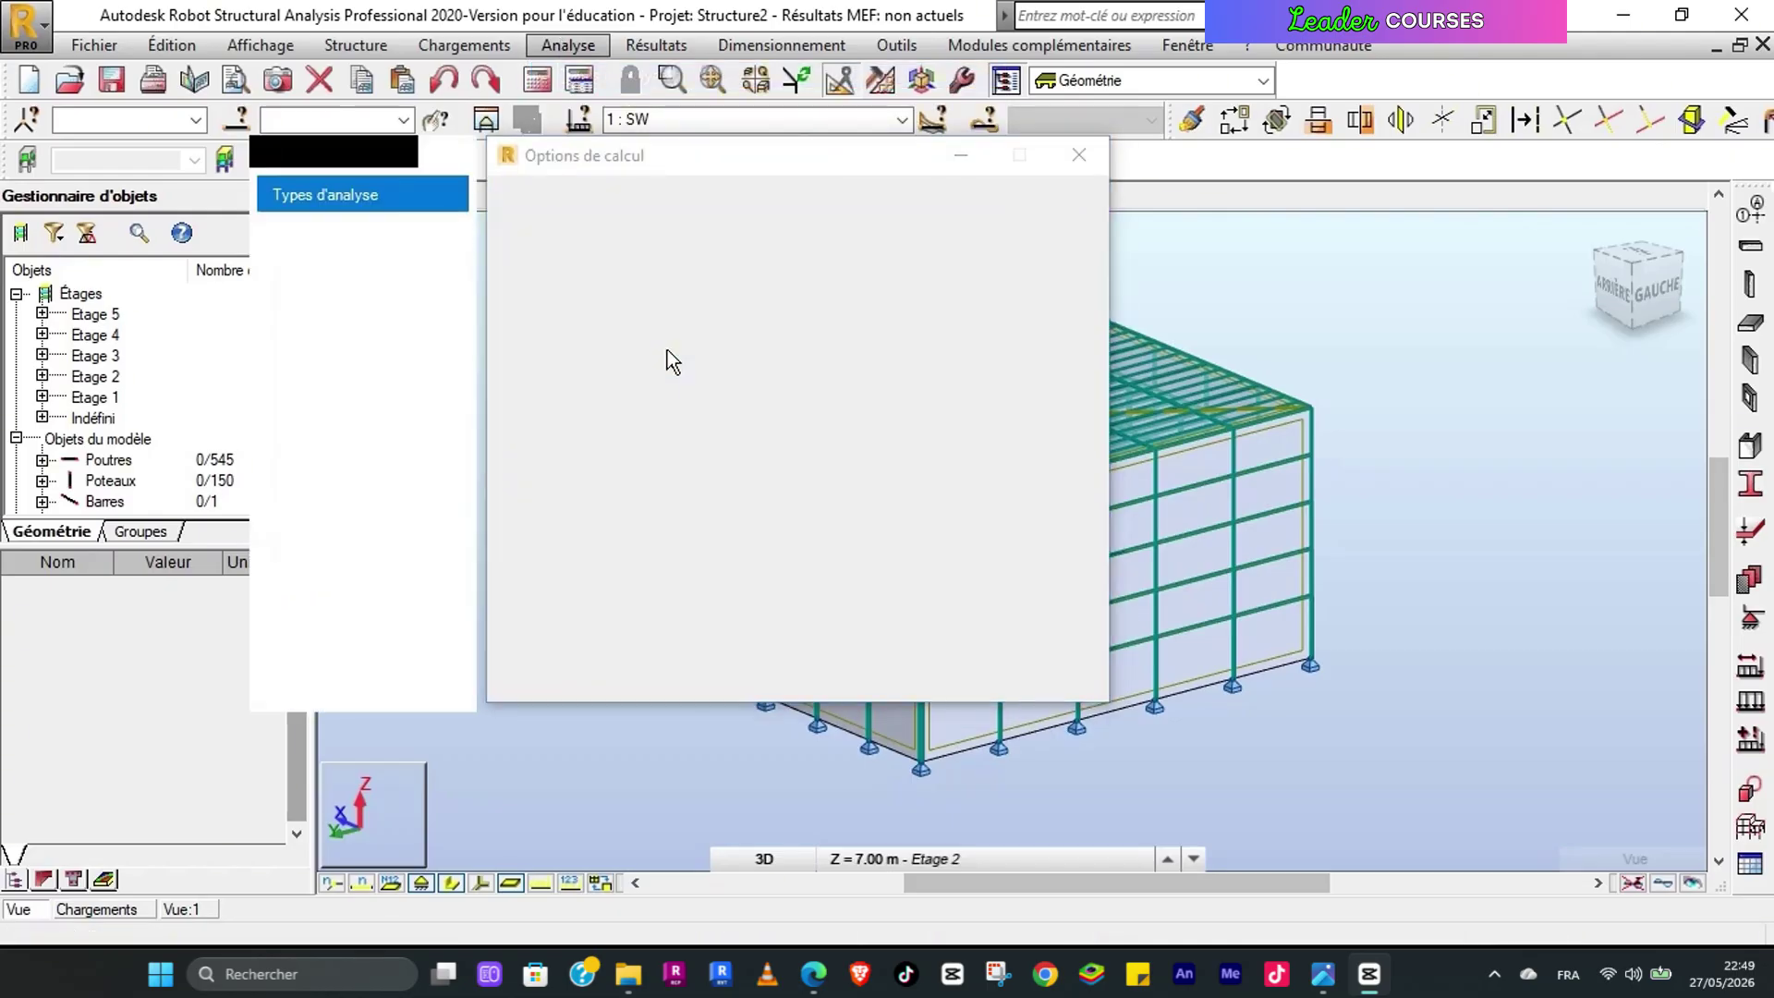
{"action": "mouse_move", "coordinate": [1085, 251]}
{"action": "left_mouse_down"}
{"action": "mouse_move", "coordinate": [1082, 346]}
{"action": "mouse_move", "coordinate": [1069, 263]}
{"action": "left_mouse_up"}
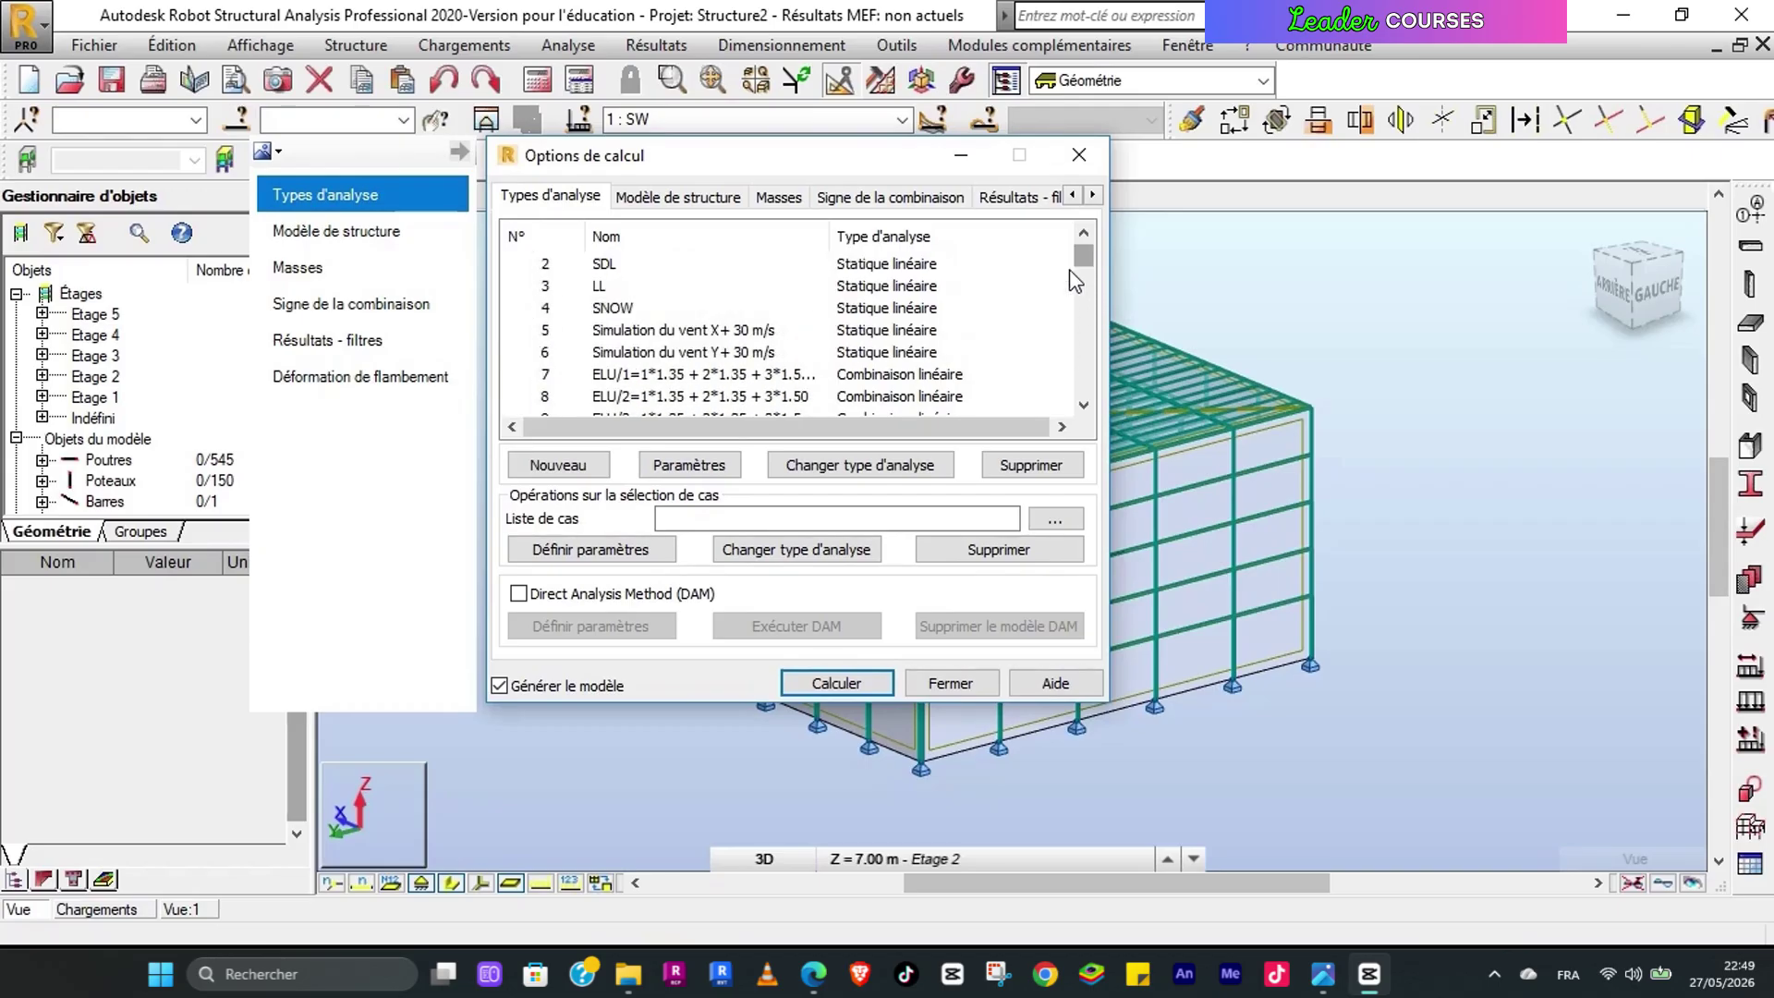
{"action": "left_click", "coordinate": [1079, 154]}
Step: Delete all load combinations, 7 to 79, from the combinations table in its edit view
{"action": "left_click", "coordinate": [479, 48]}
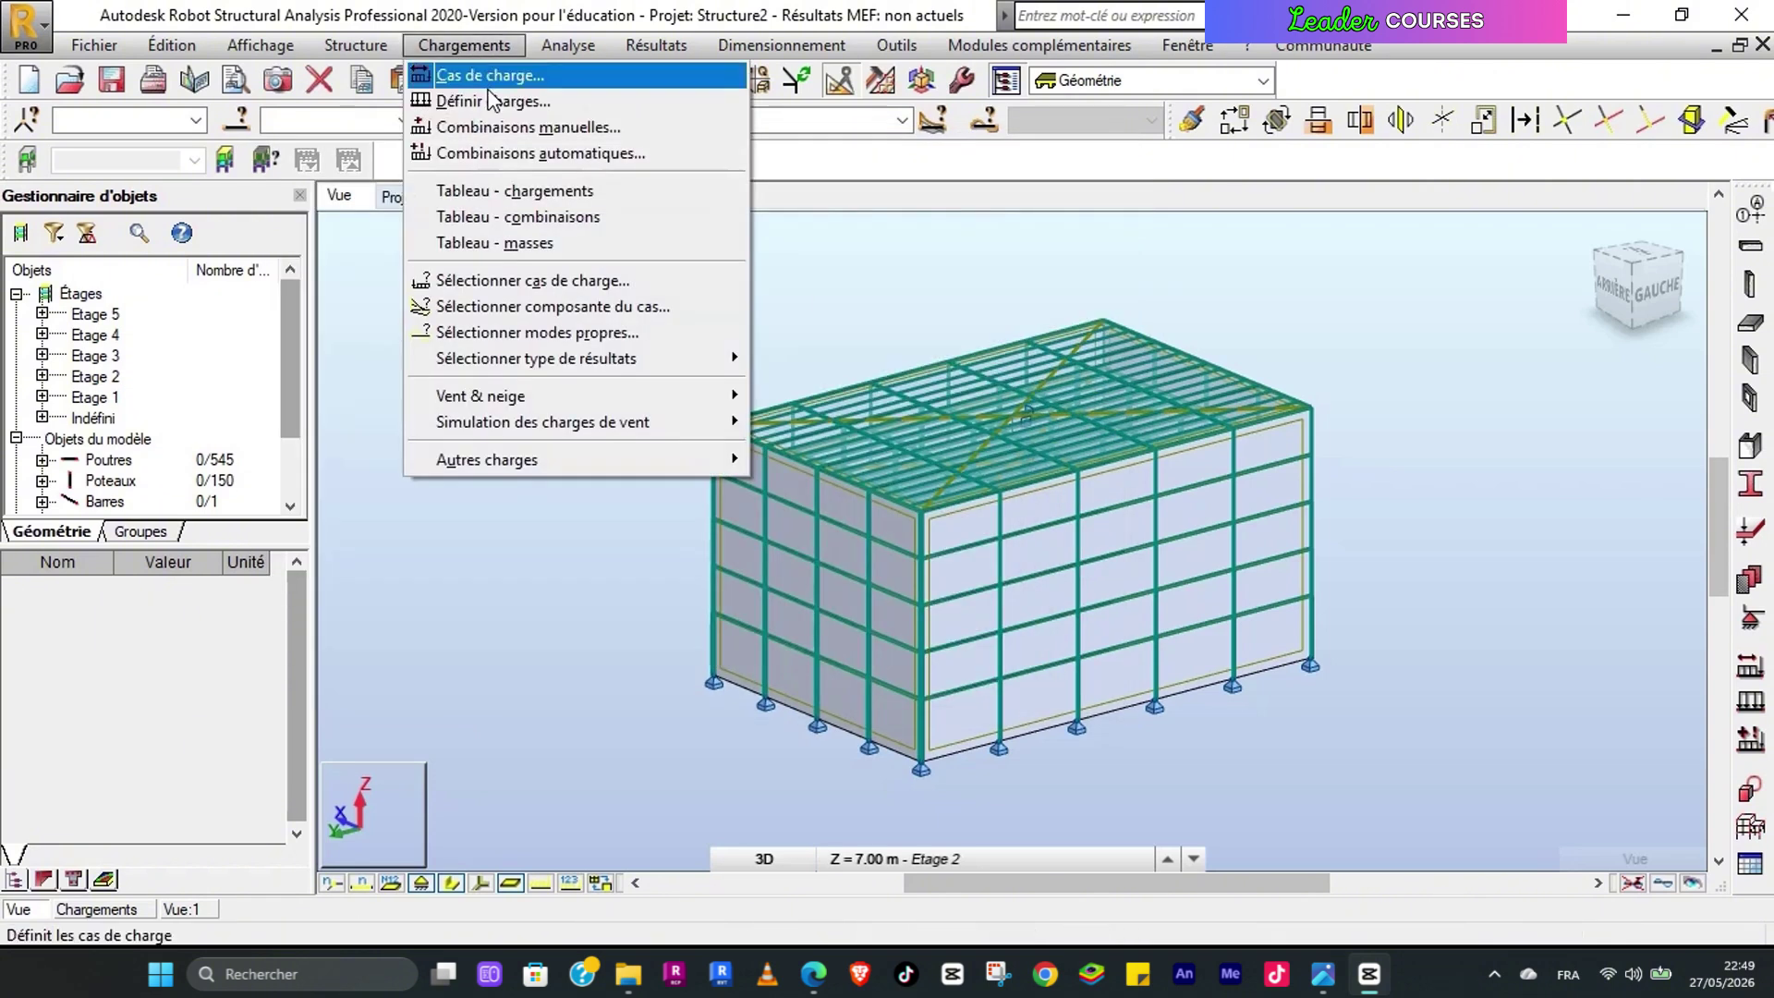
{"action": "left_click", "coordinate": [537, 218]}
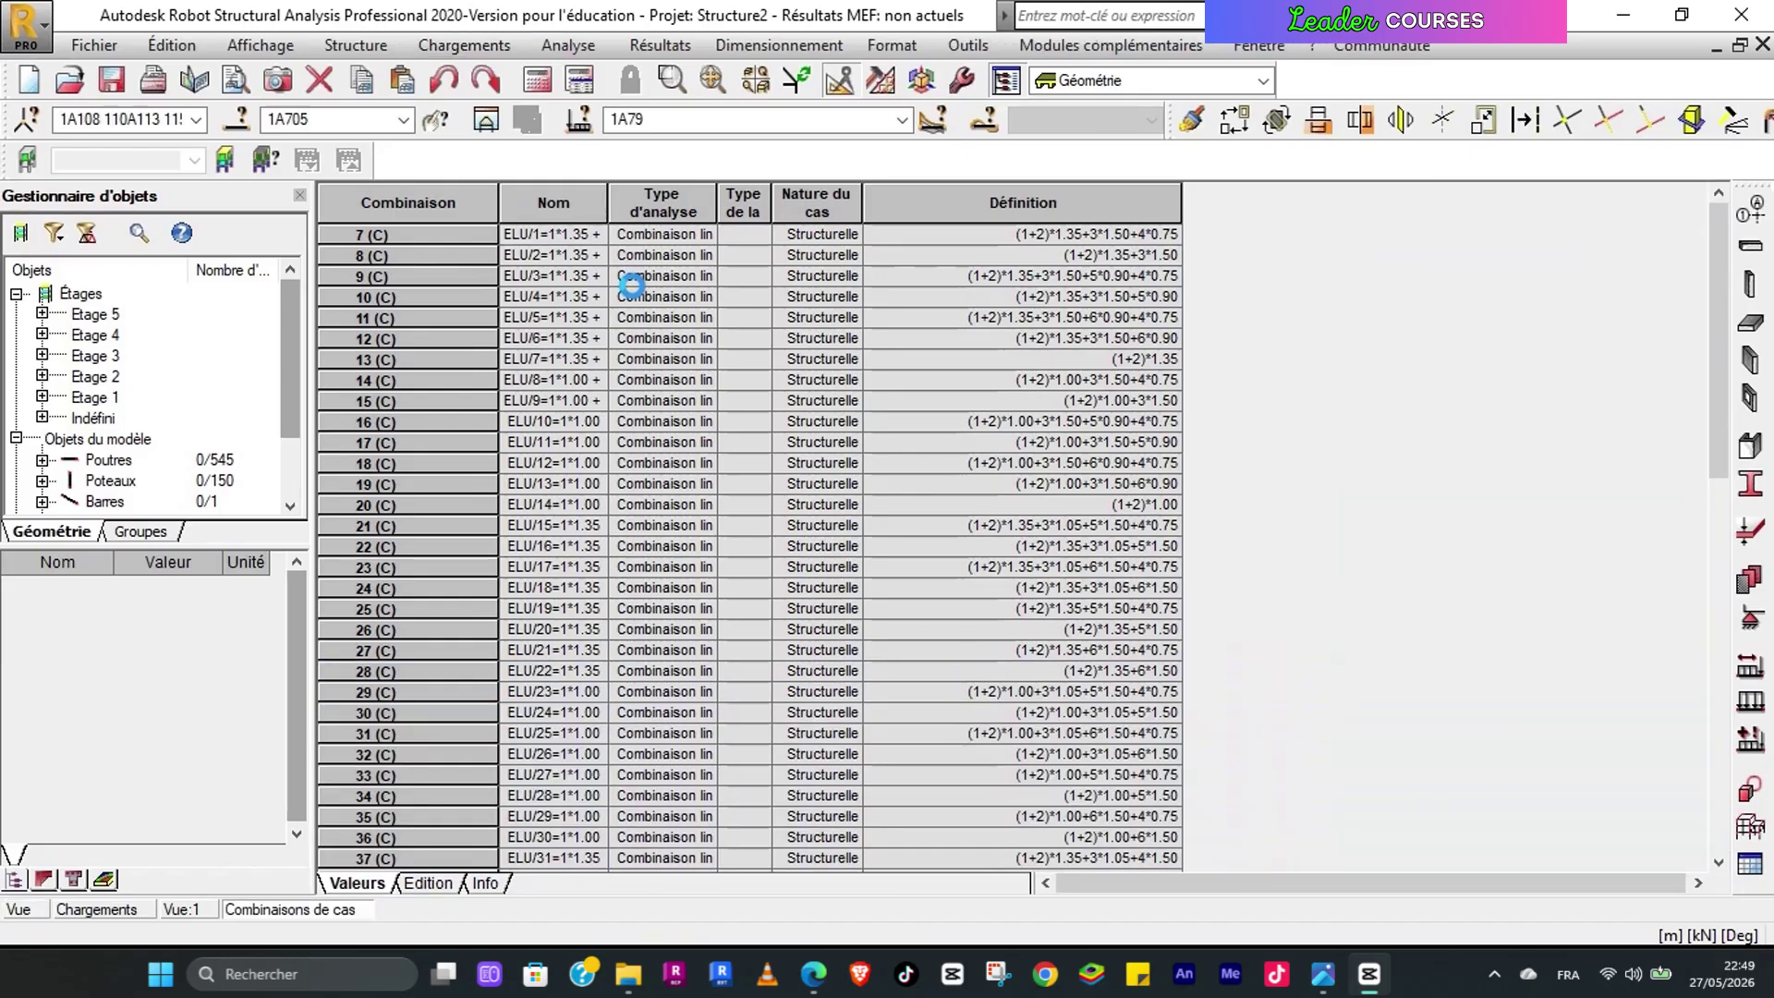
{"action": "scroll", "coordinate": [472, 400], "scroll_direction": "down", "scroll_amount": 14}
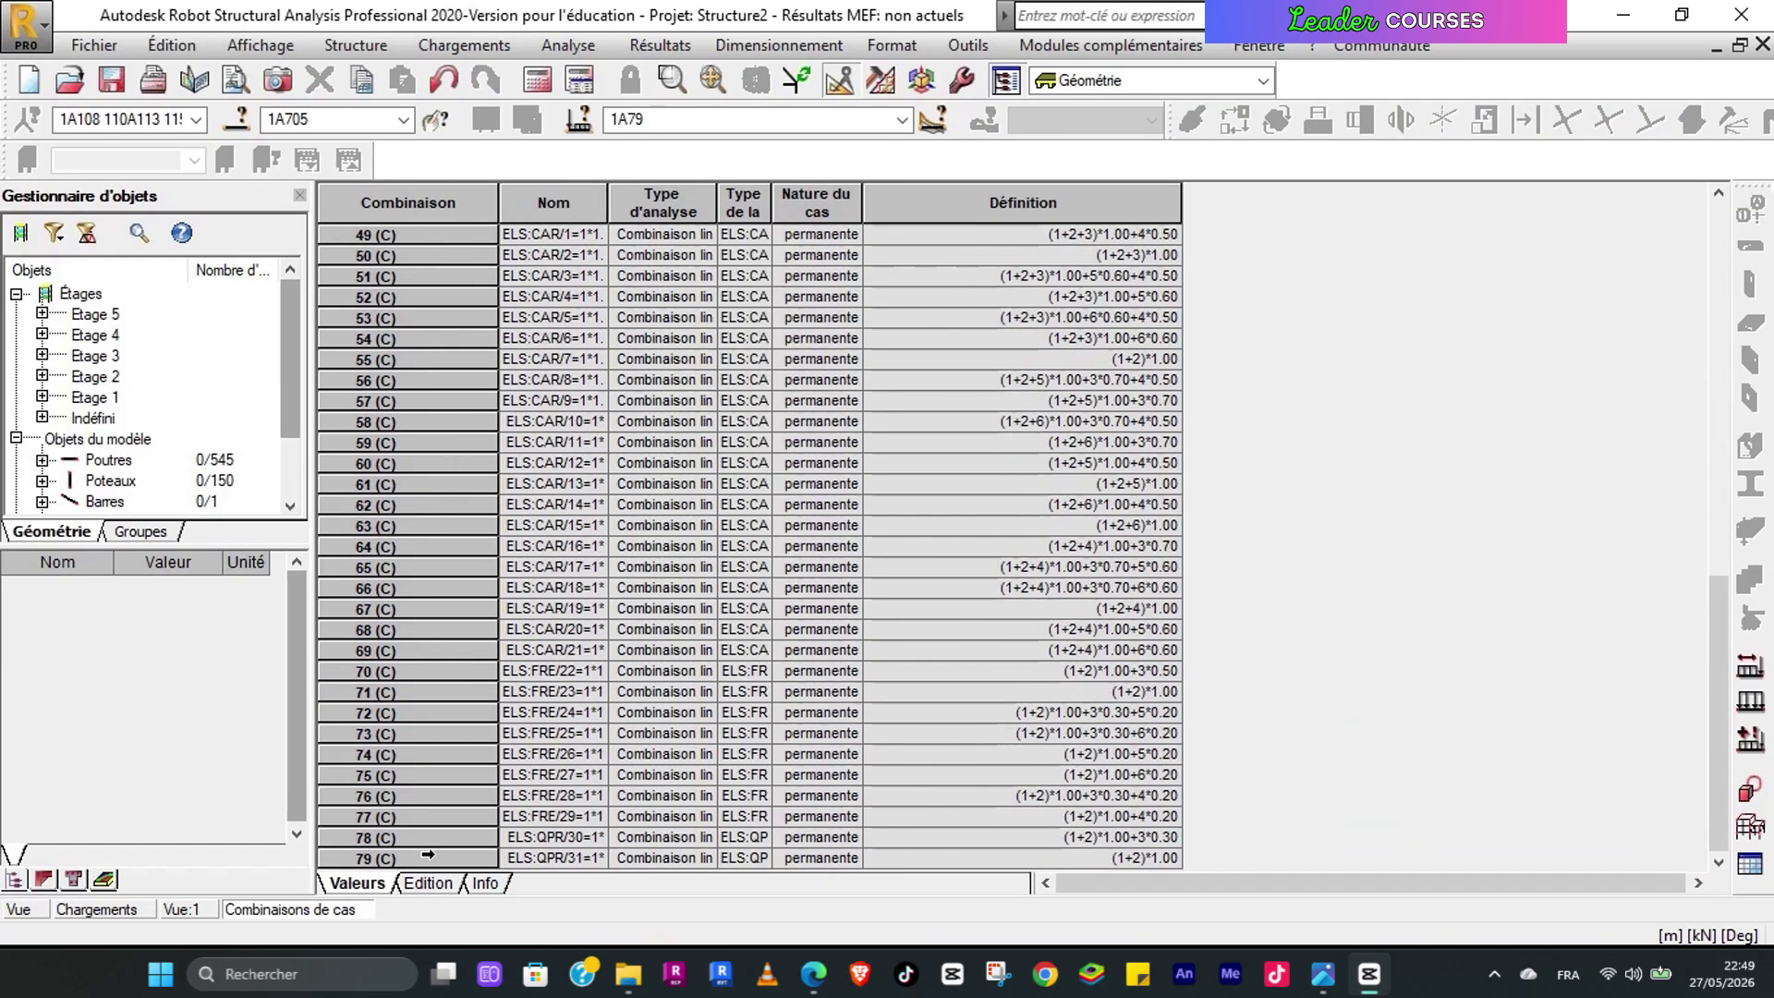
{"action": "left_click", "coordinate": [430, 854], "text": "shift"}
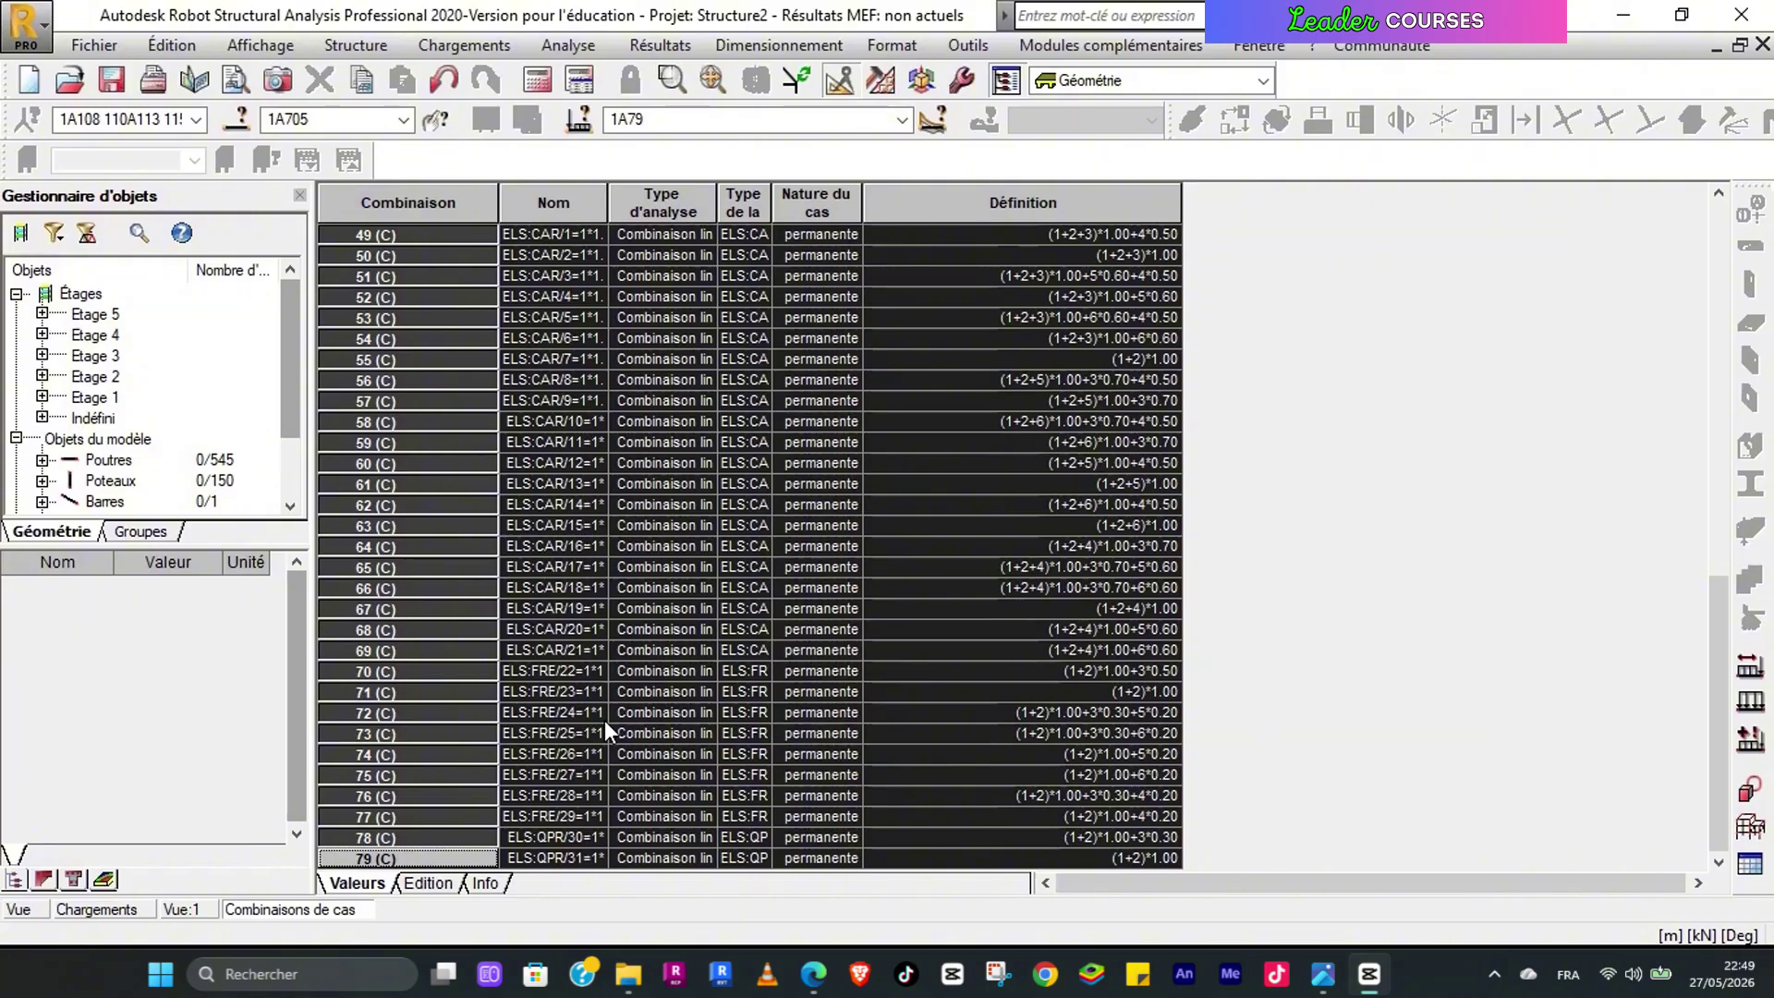
{"action": "left_click", "coordinate": [425, 884]}
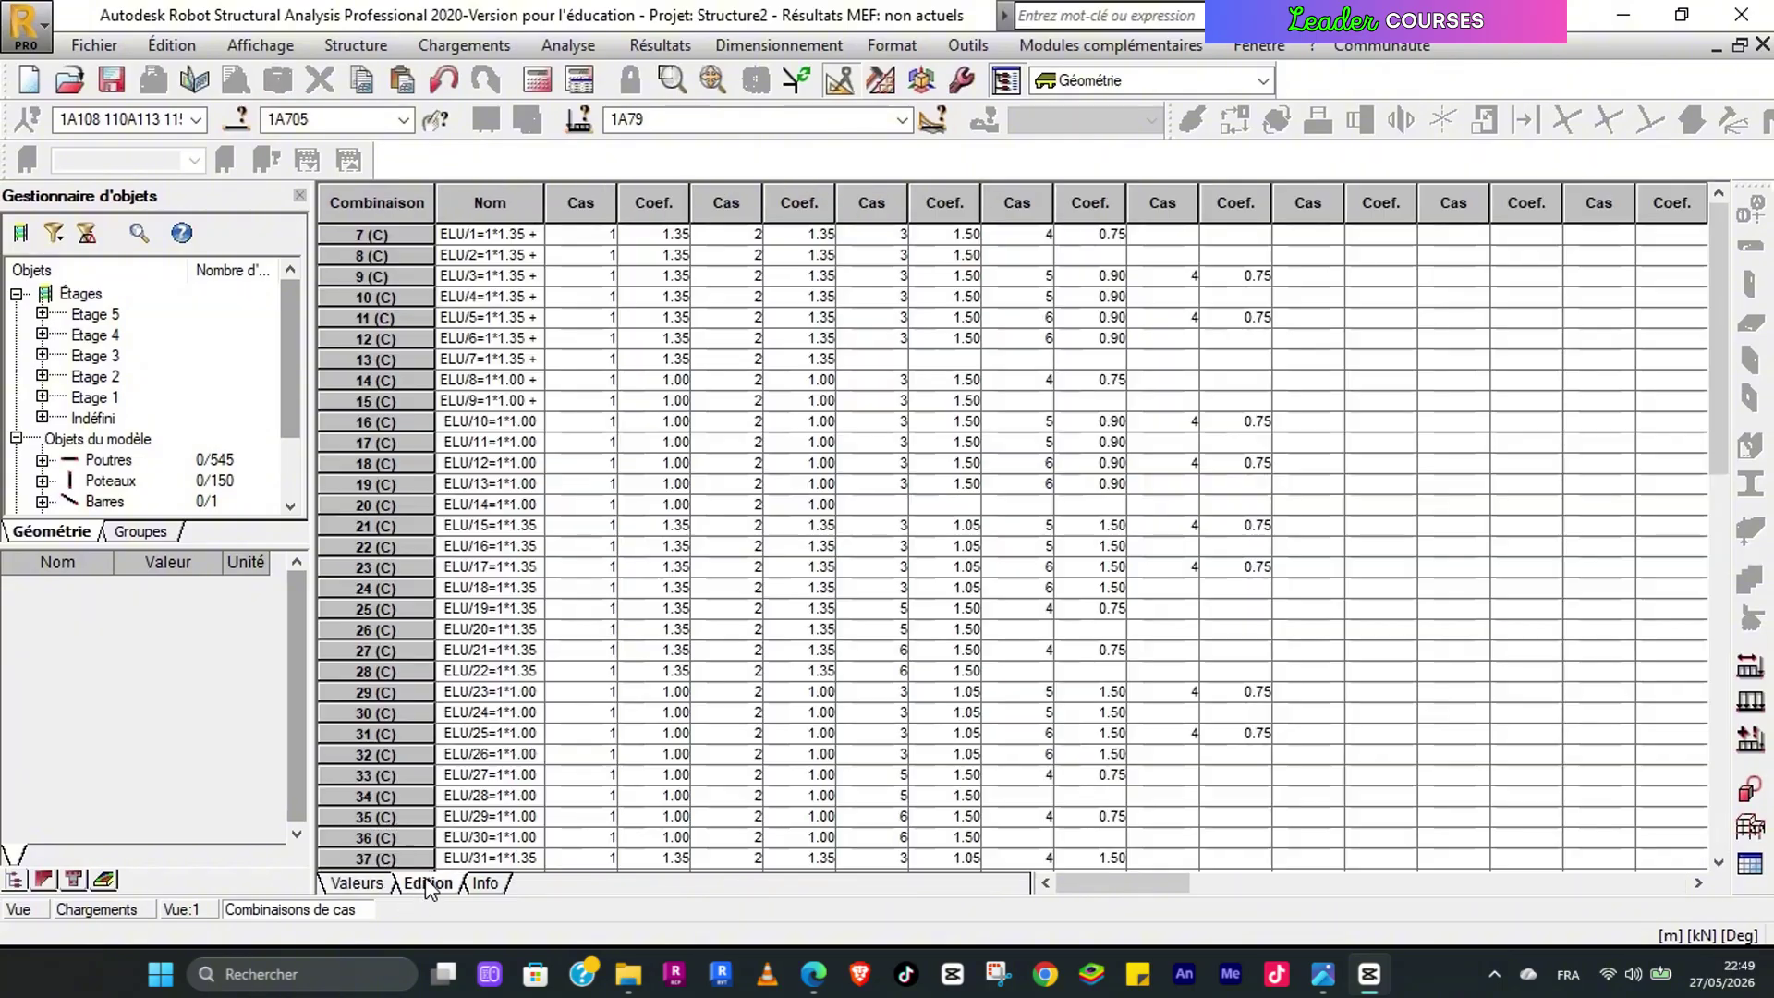
{"action": "left_click", "coordinate": [379, 243]}
{"action": "scroll", "coordinate": [404, 647], "scroll_direction": "down", "scroll_amount": 15}
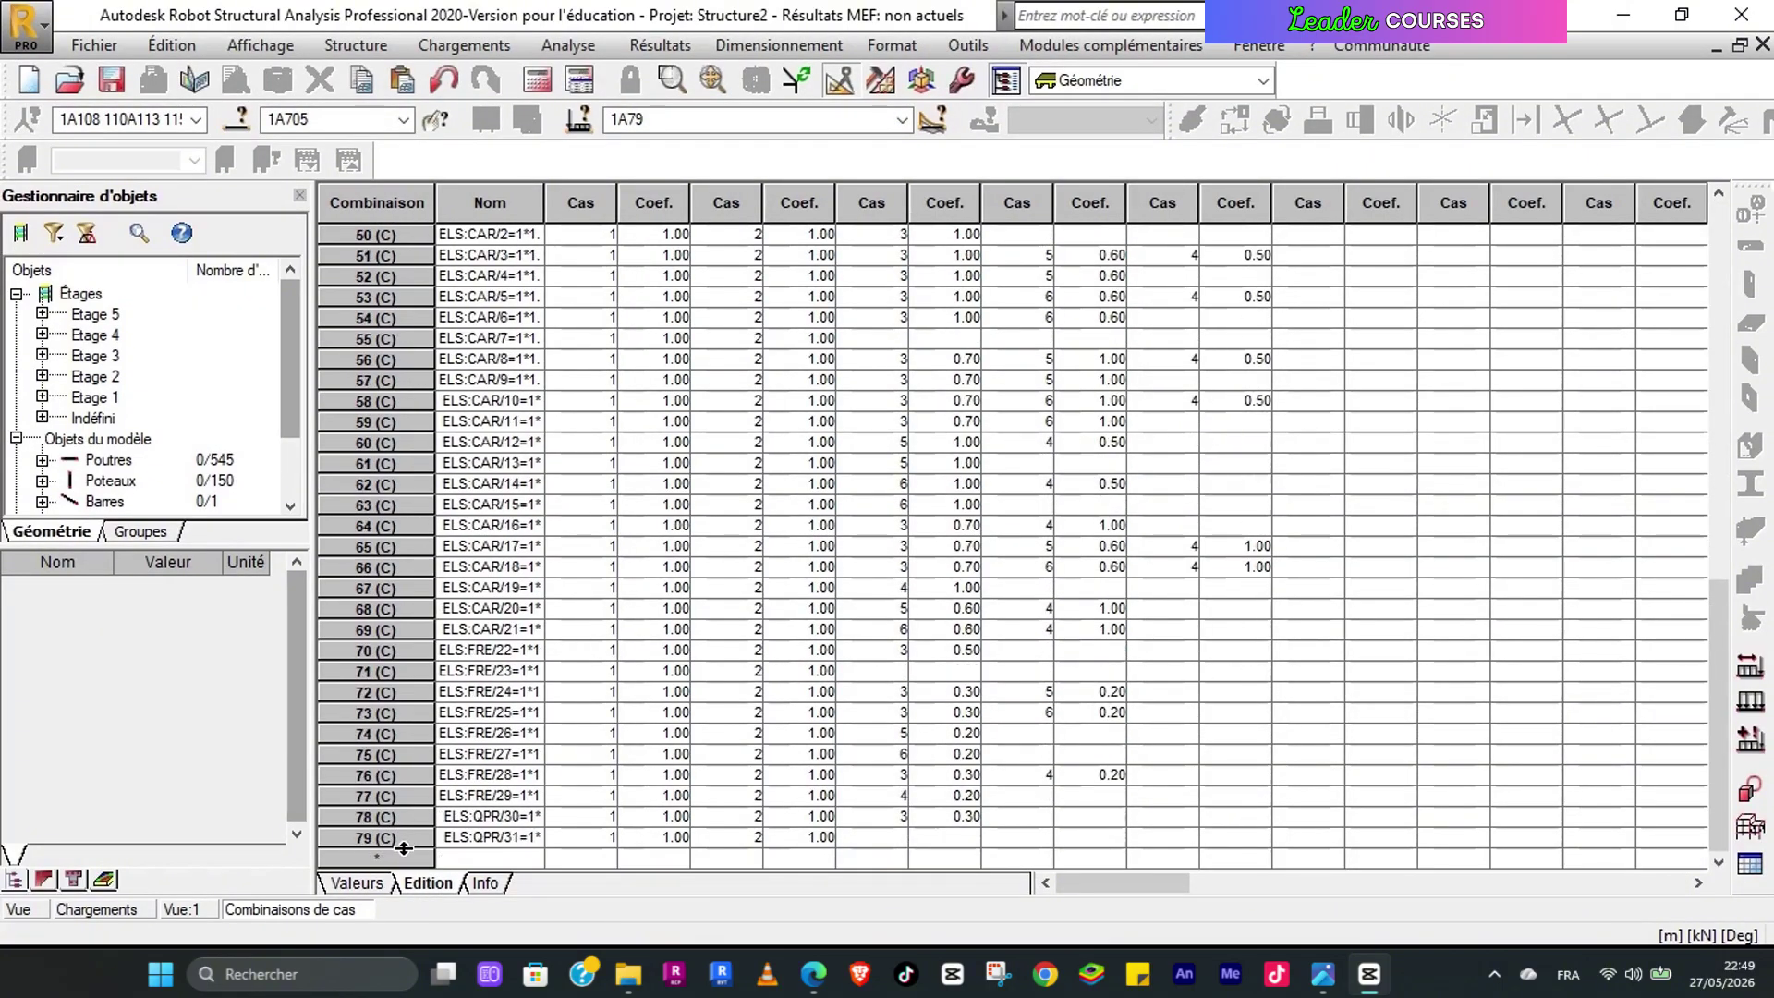
{"action": "left_click", "coordinate": [398, 838], "text": "shift"}
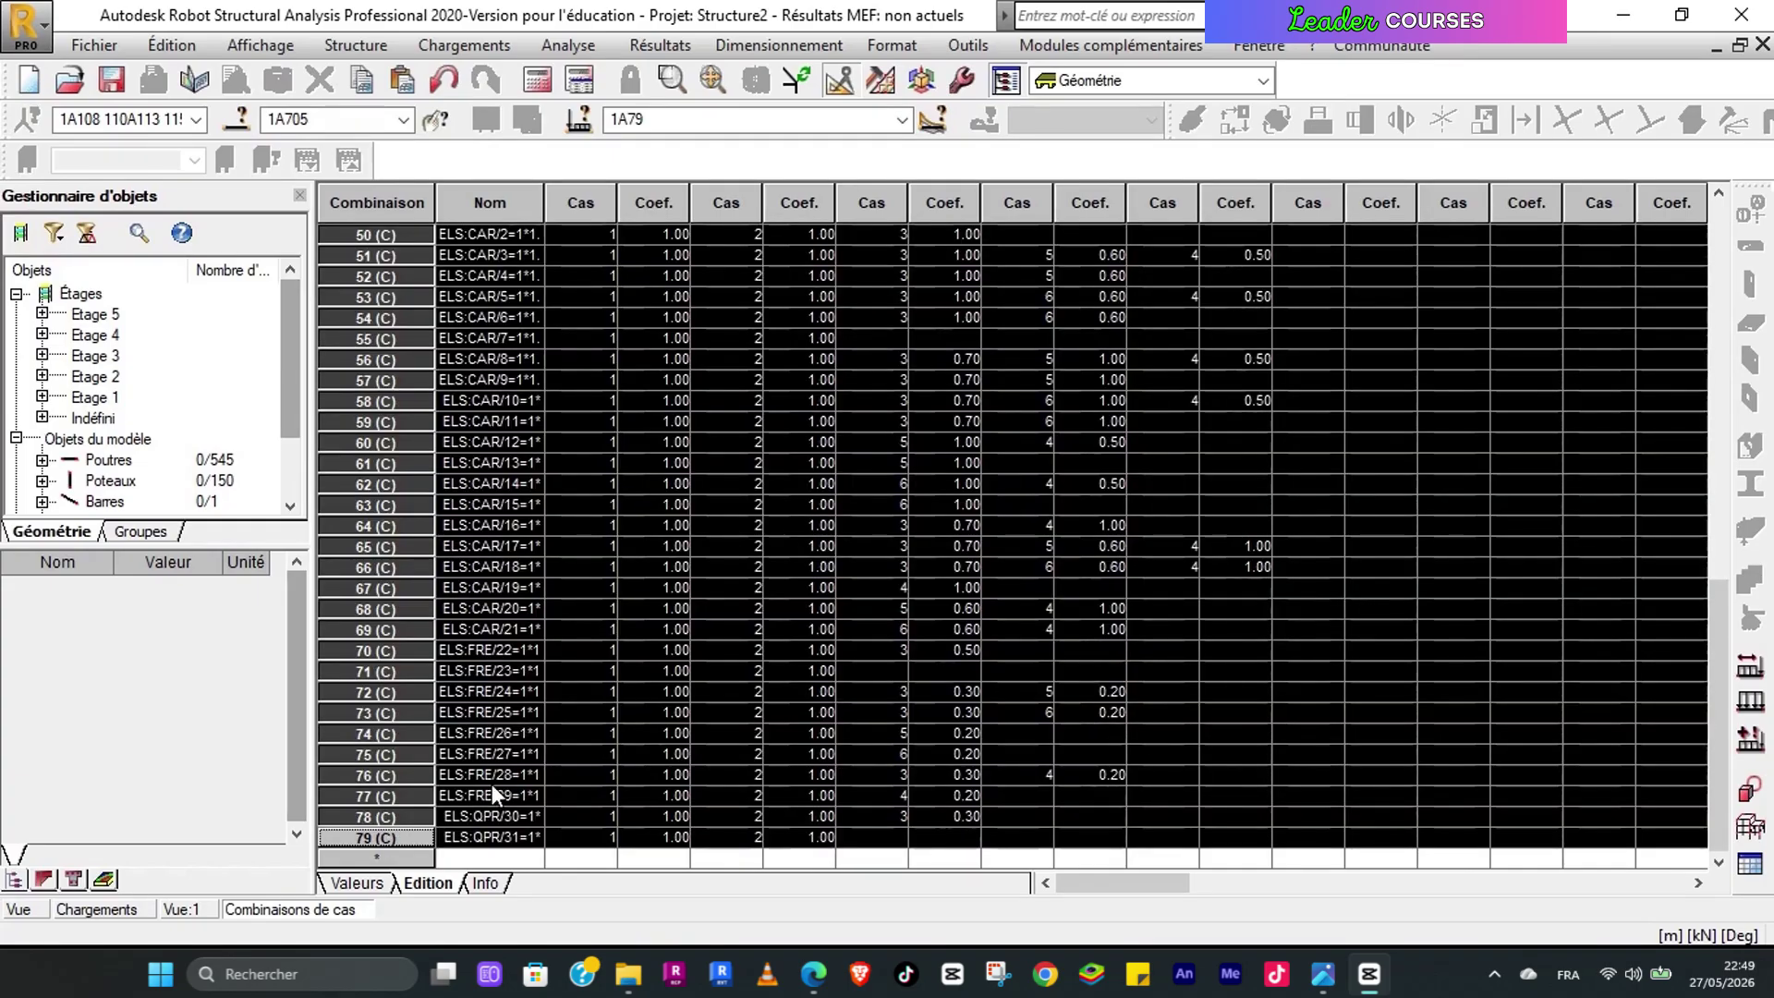
{"action": "key", "text": "Delete"}
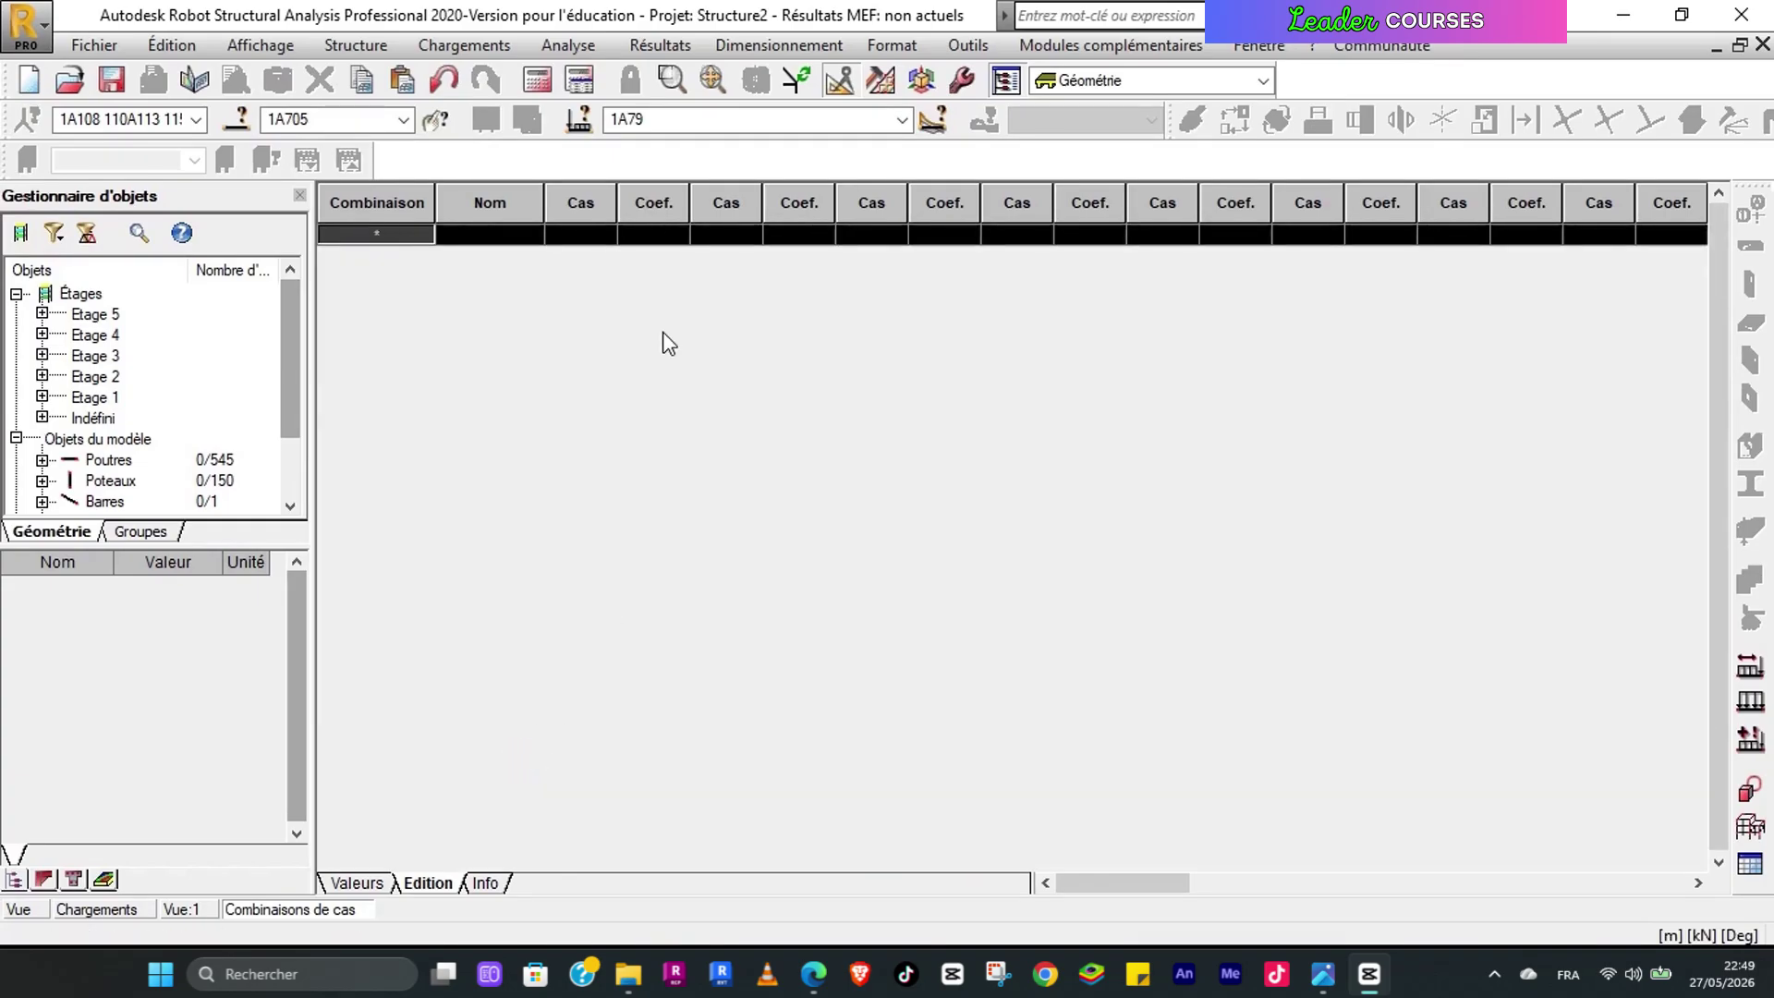
Step: Close the combinations table and add a new case of type Modale in the calculation options
{"action": "left_click", "coordinate": [575, 46]}
{"action": "left_click", "coordinate": [574, 47]}
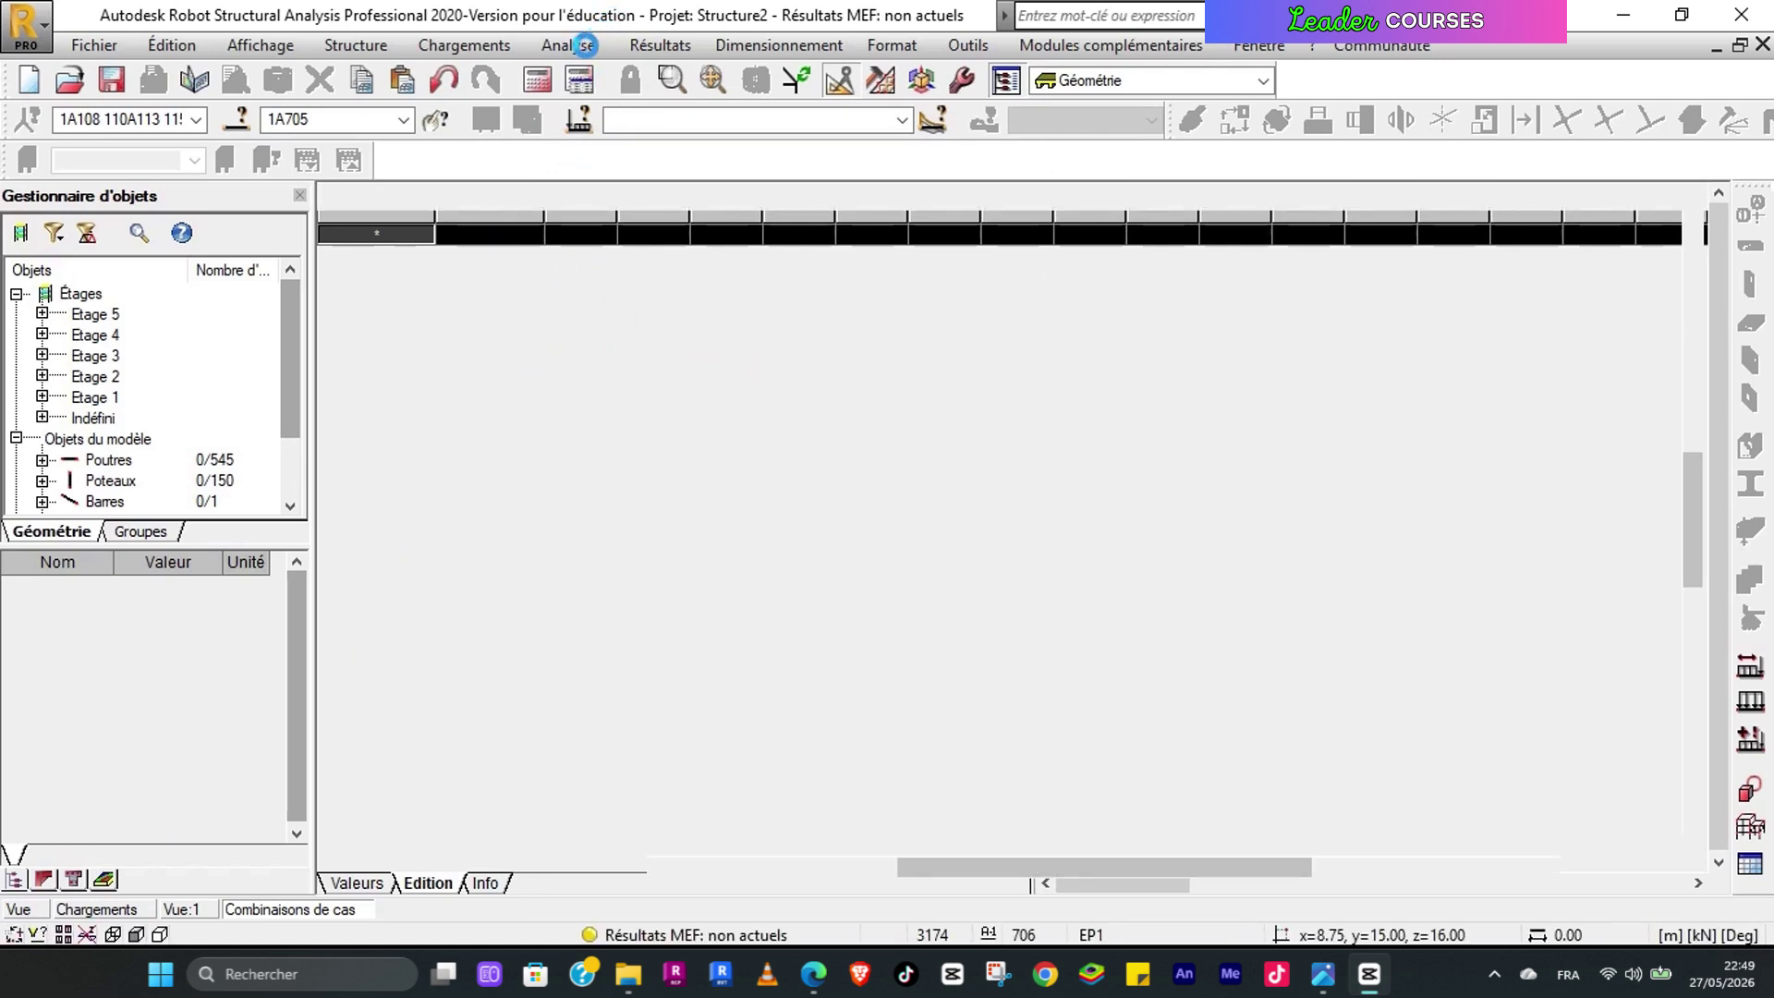
{"action": "left_click", "coordinate": [575, 45]}
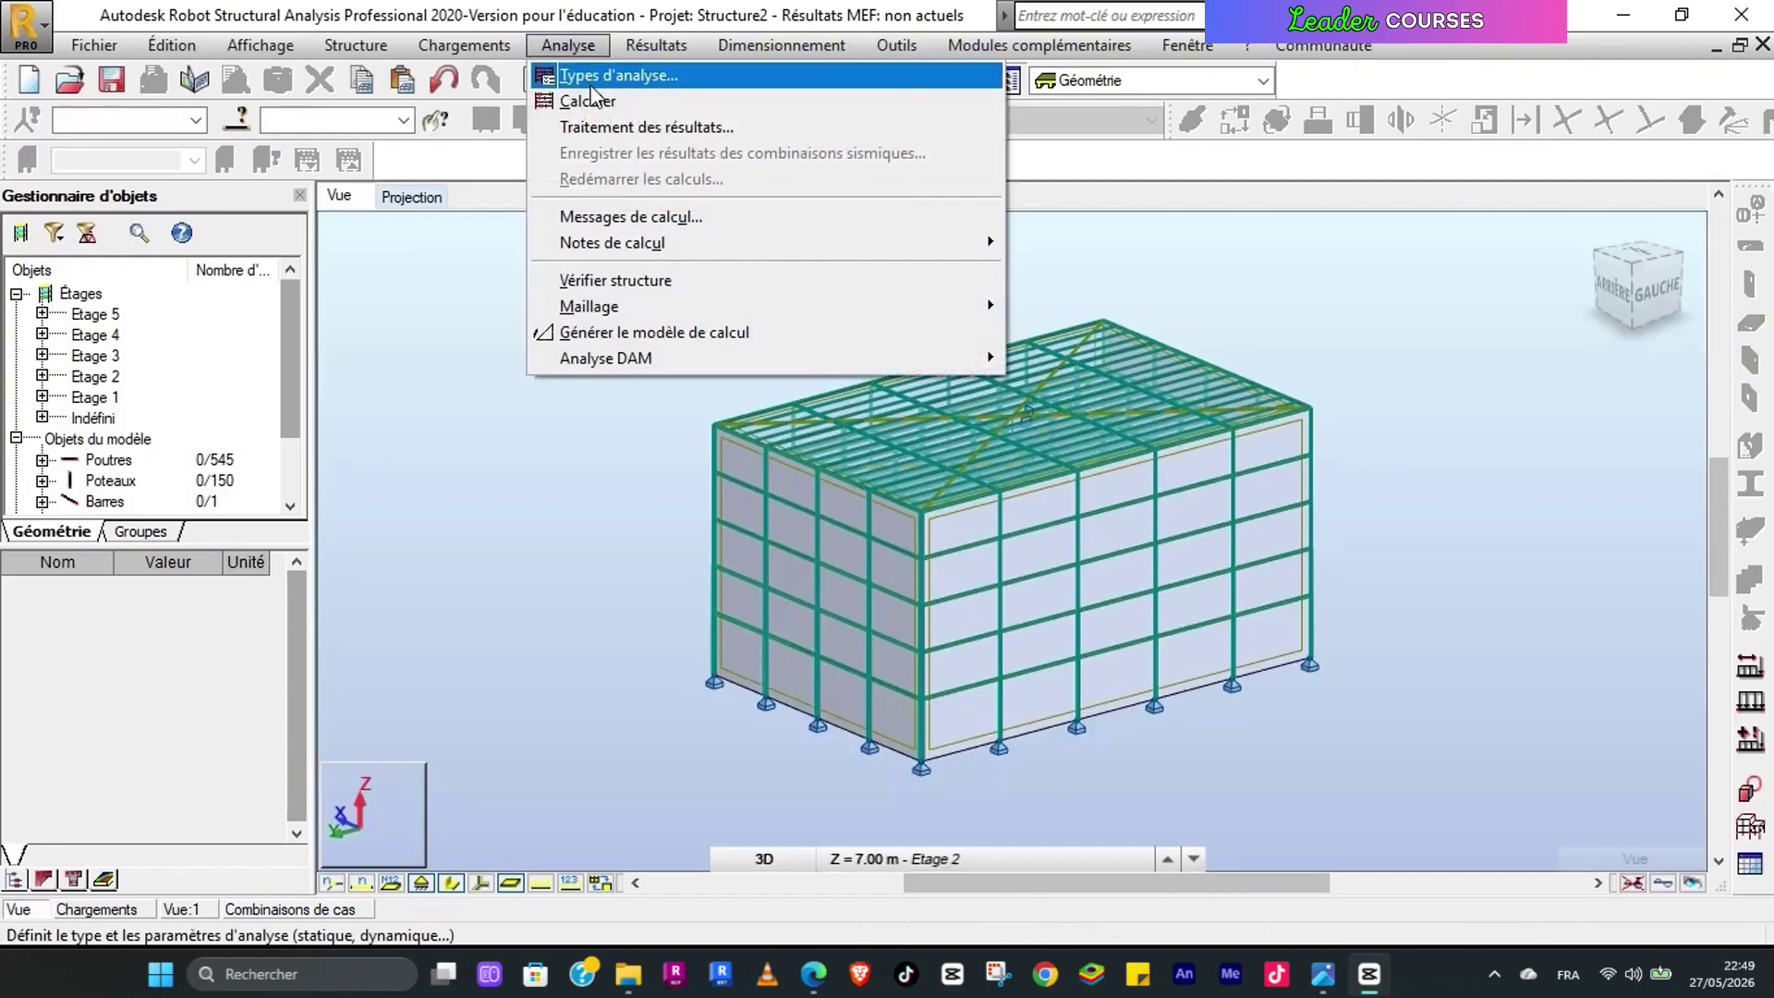
{"action": "left_click", "coordinate": [596, 77]}
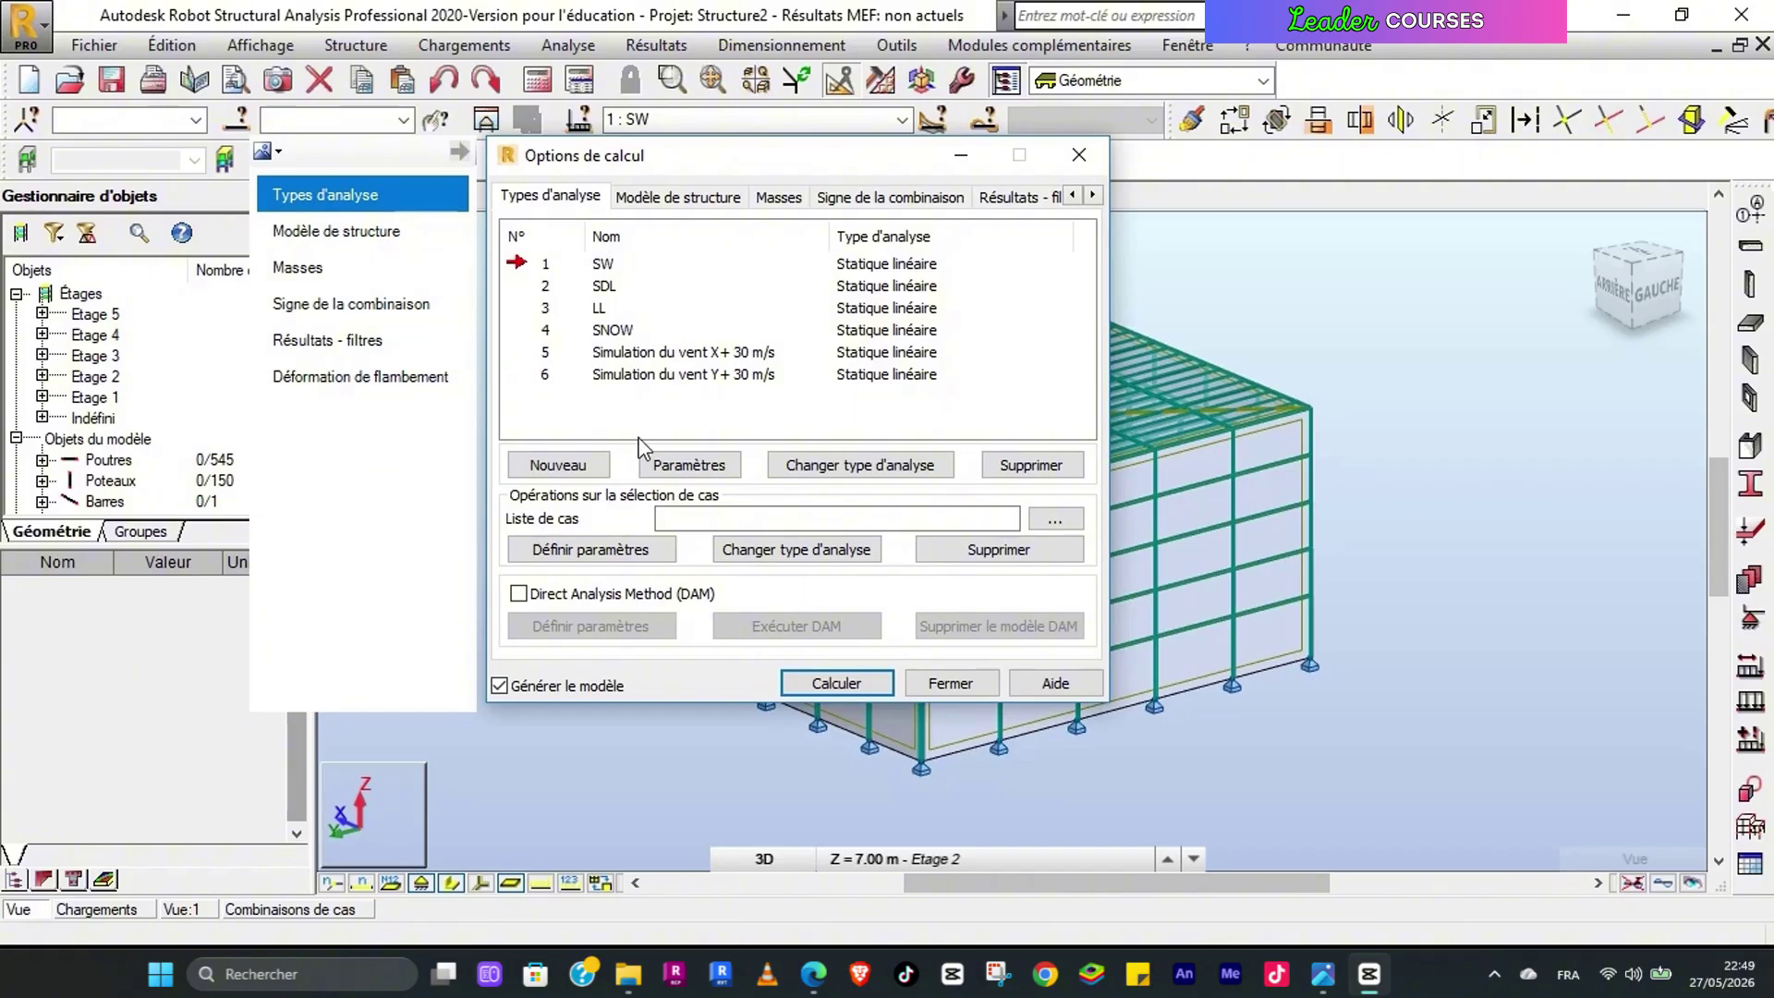
{"action": "left_click", "coordinate": [575, 465]}
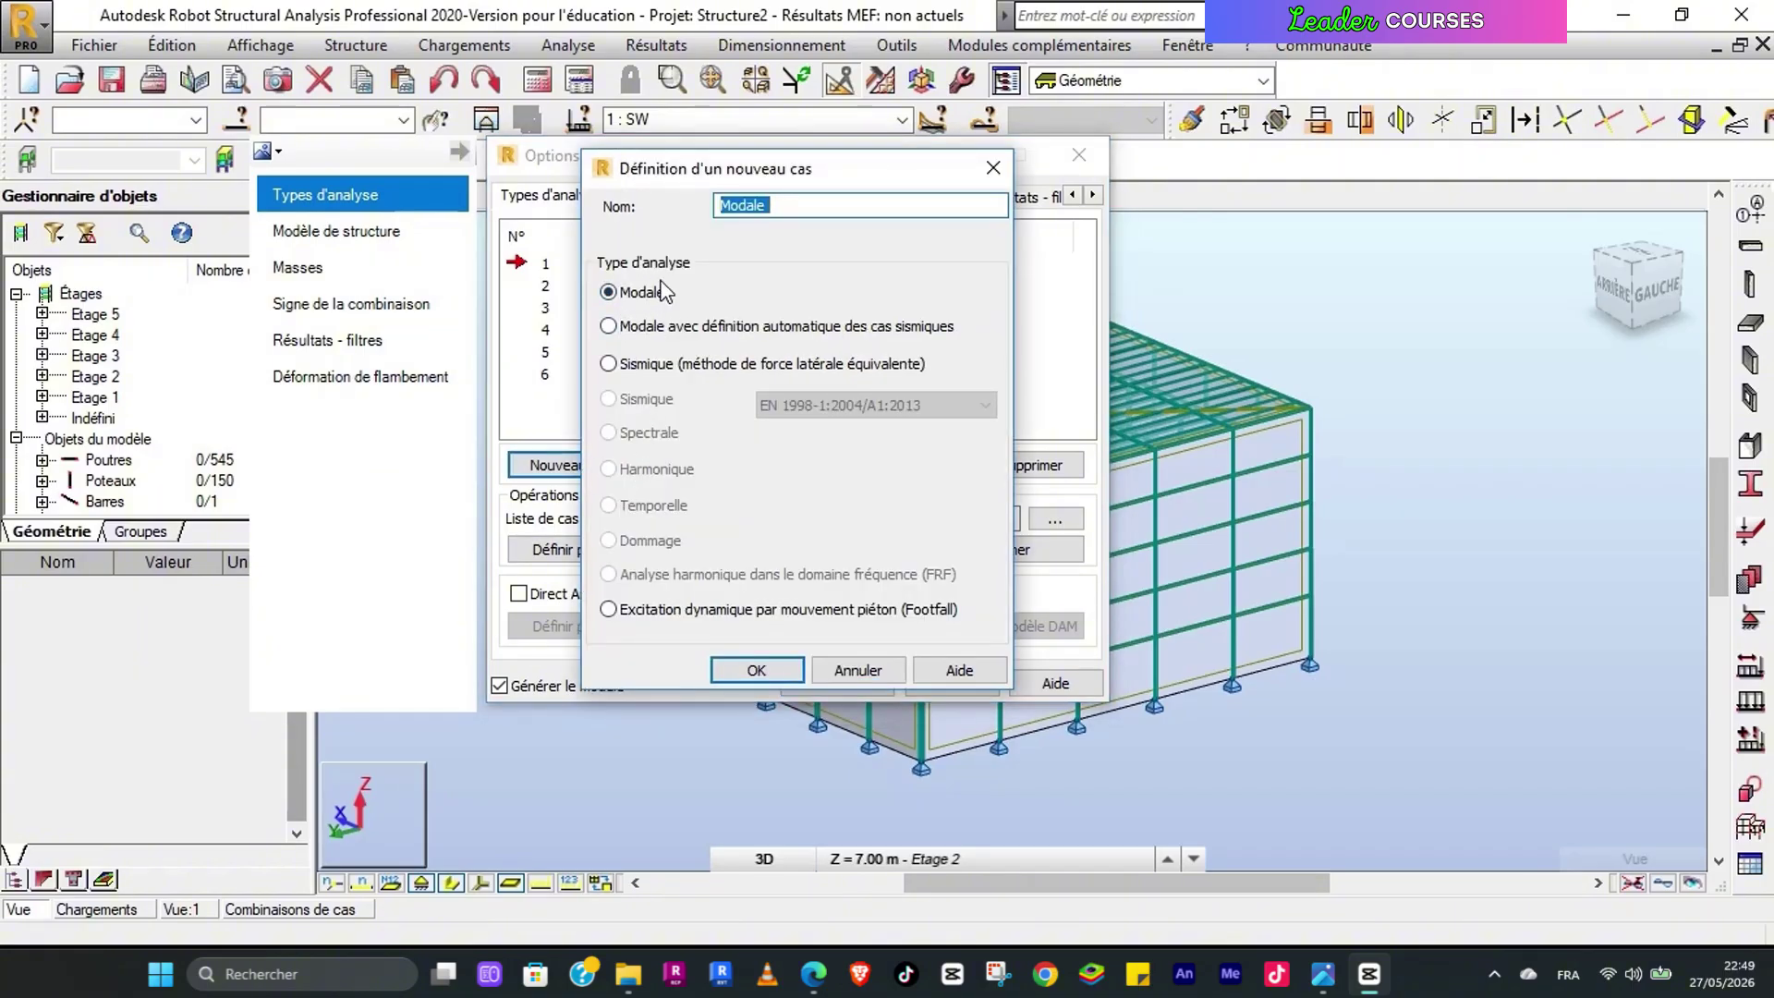
{"action": "left_click", "coordinate": [756, 670]}
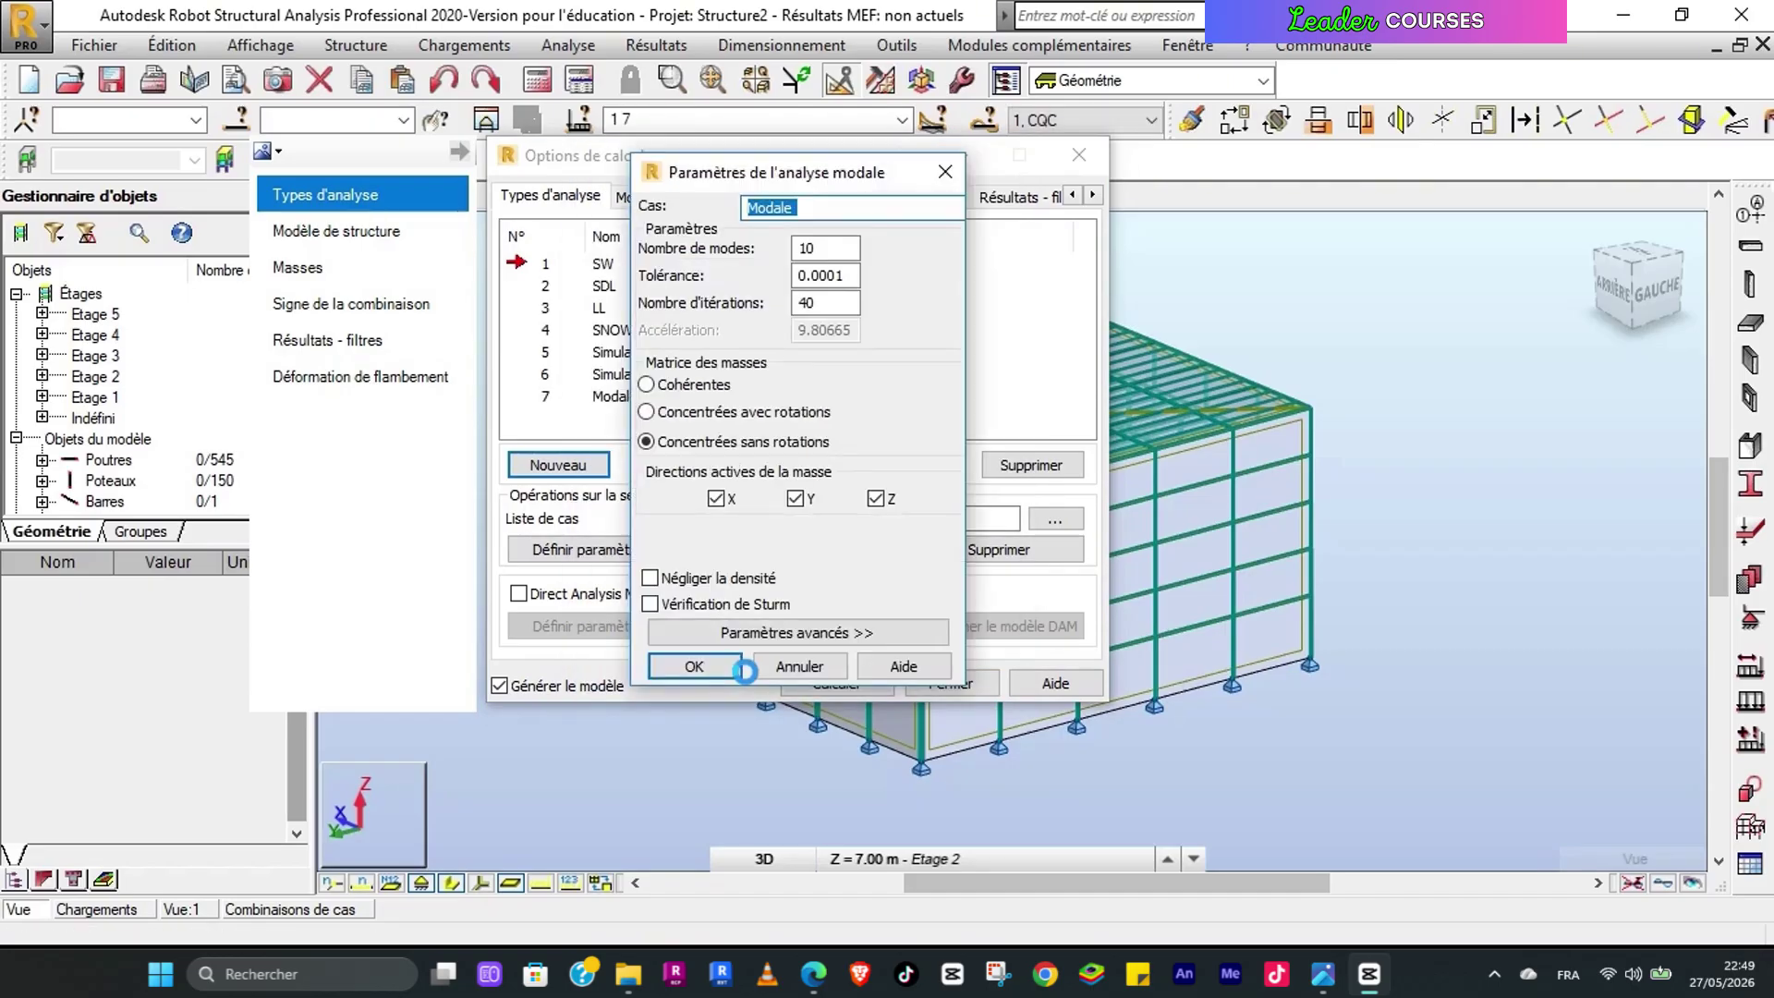
Step: Set the modal case to 15 modes with Sturm verification and the block Lanczos algorithm as the method, and accept it
{"action": "double_click", "coordinate": [829, 249]}
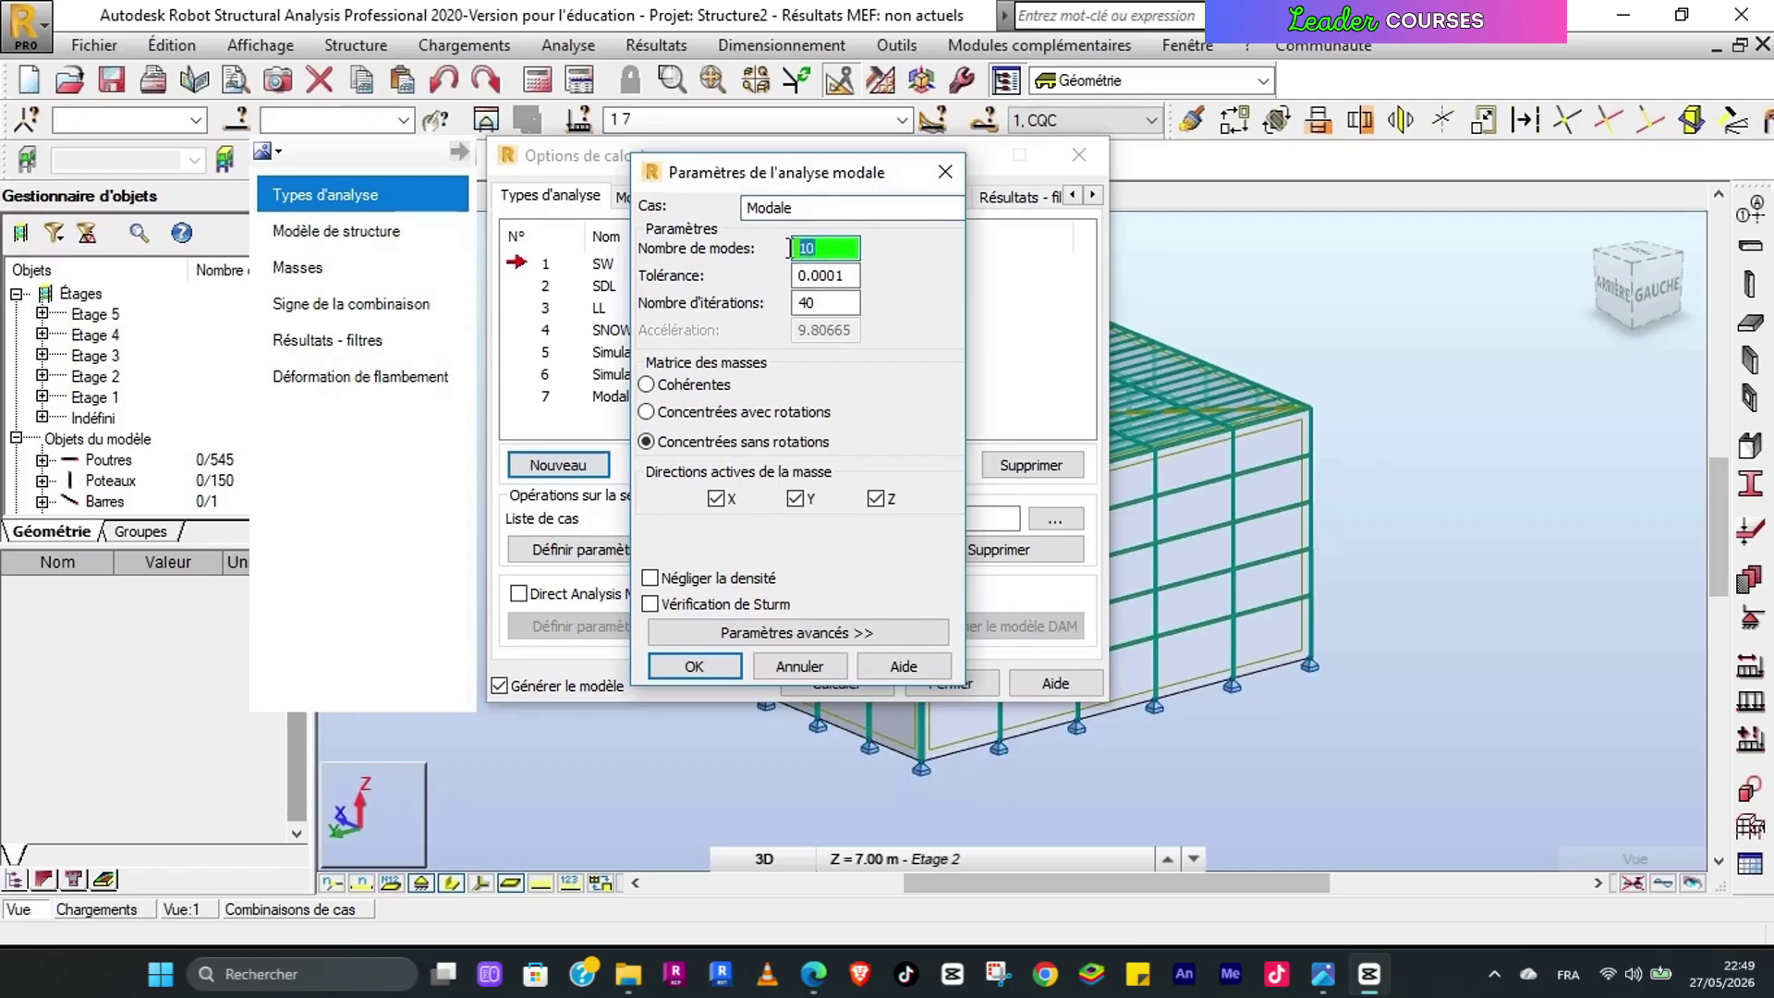
{"action": "type", "text": "1"}
{"action": "left_click", "coordinate": [703, 605]}
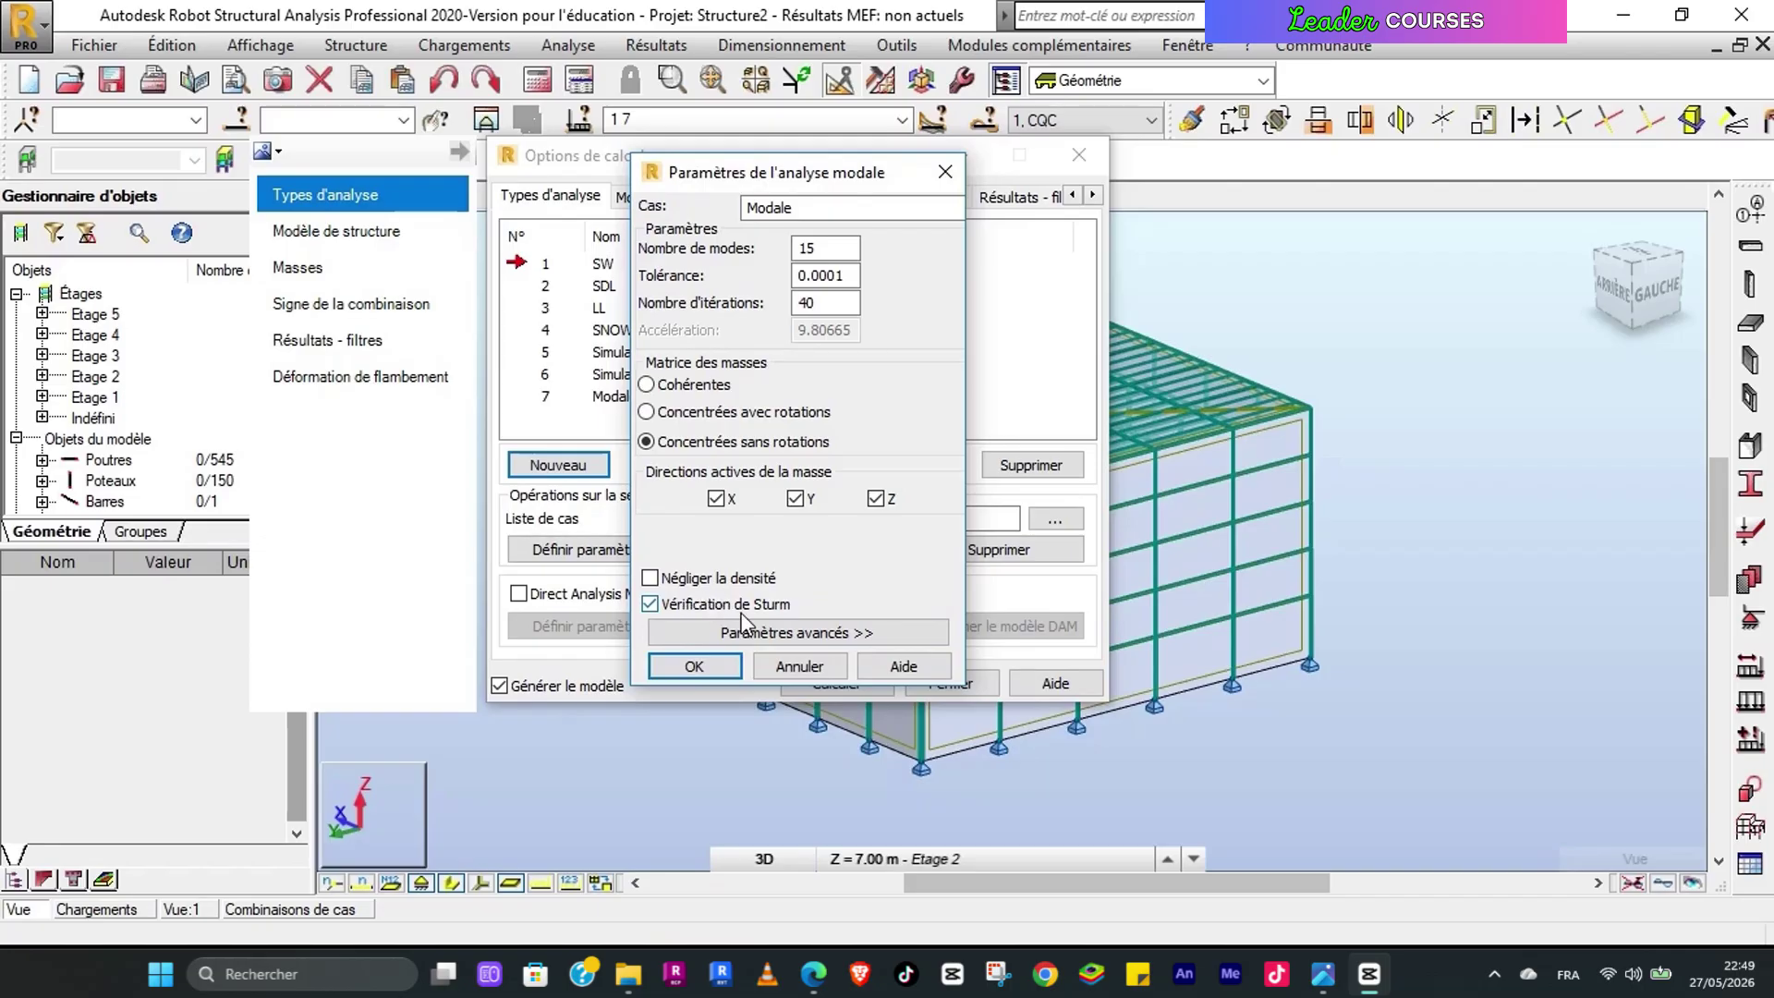
{"action": "left_click", "coordinate": [780, 632]}
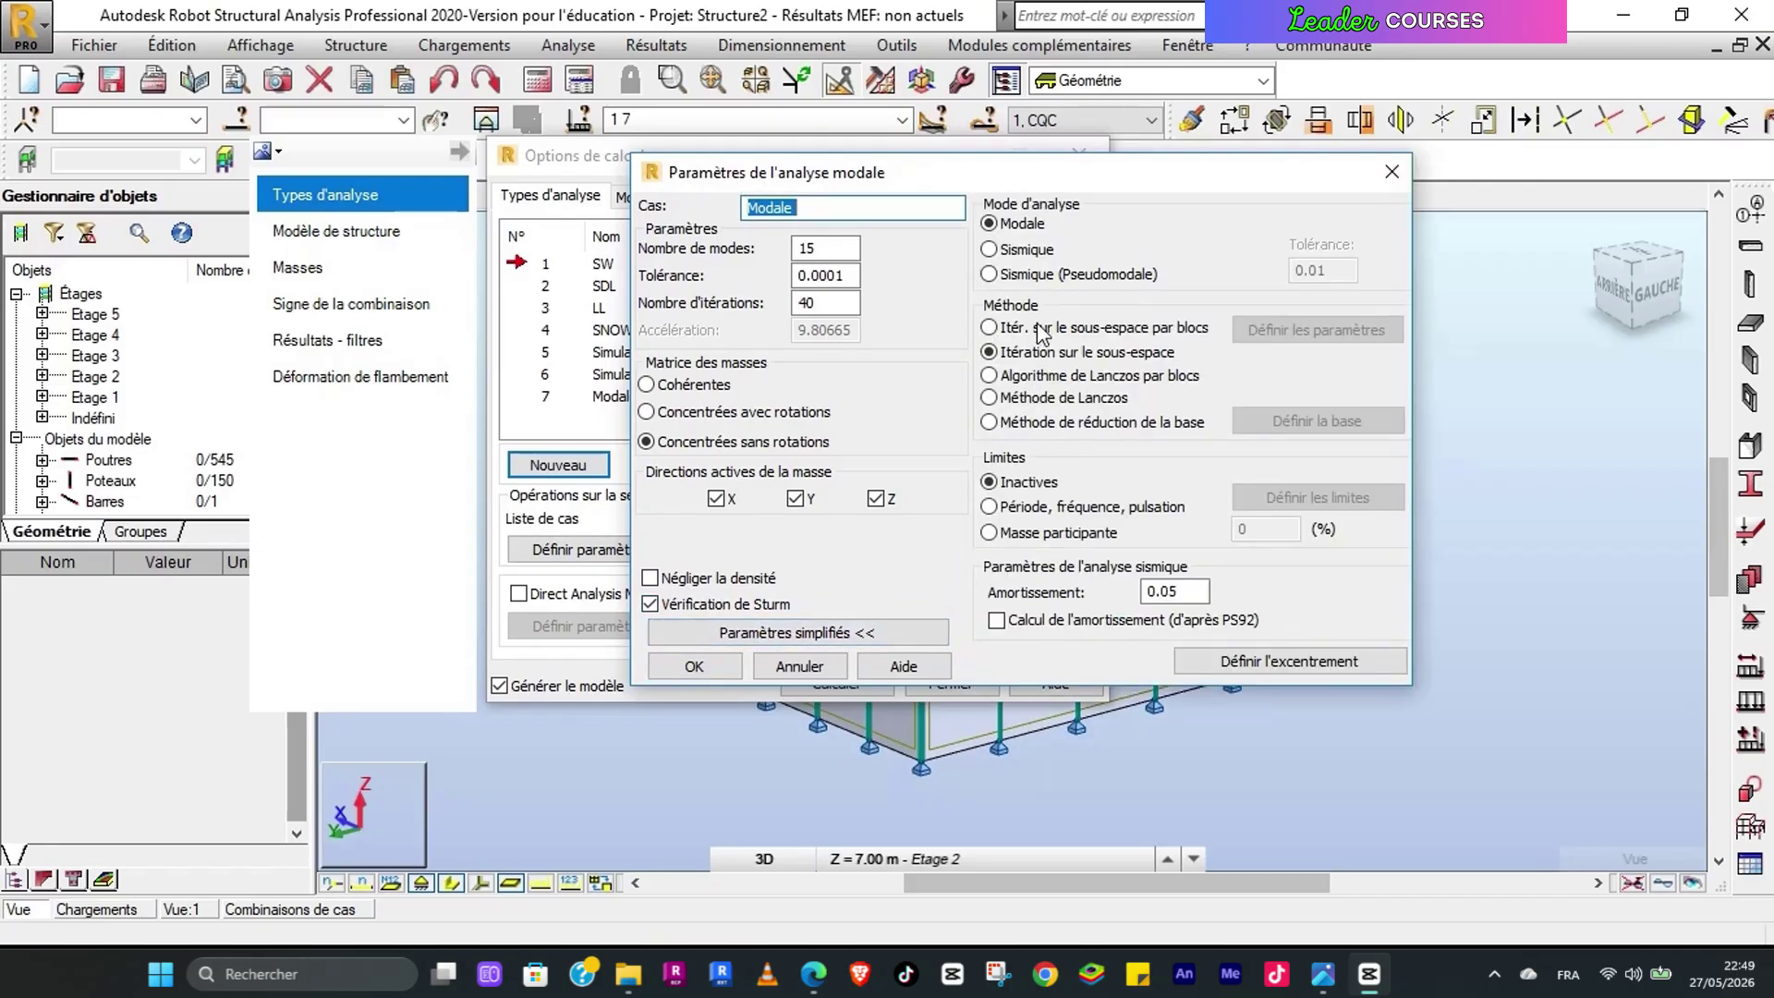
{"action": "left_click", "coordinate": [991, 375]}
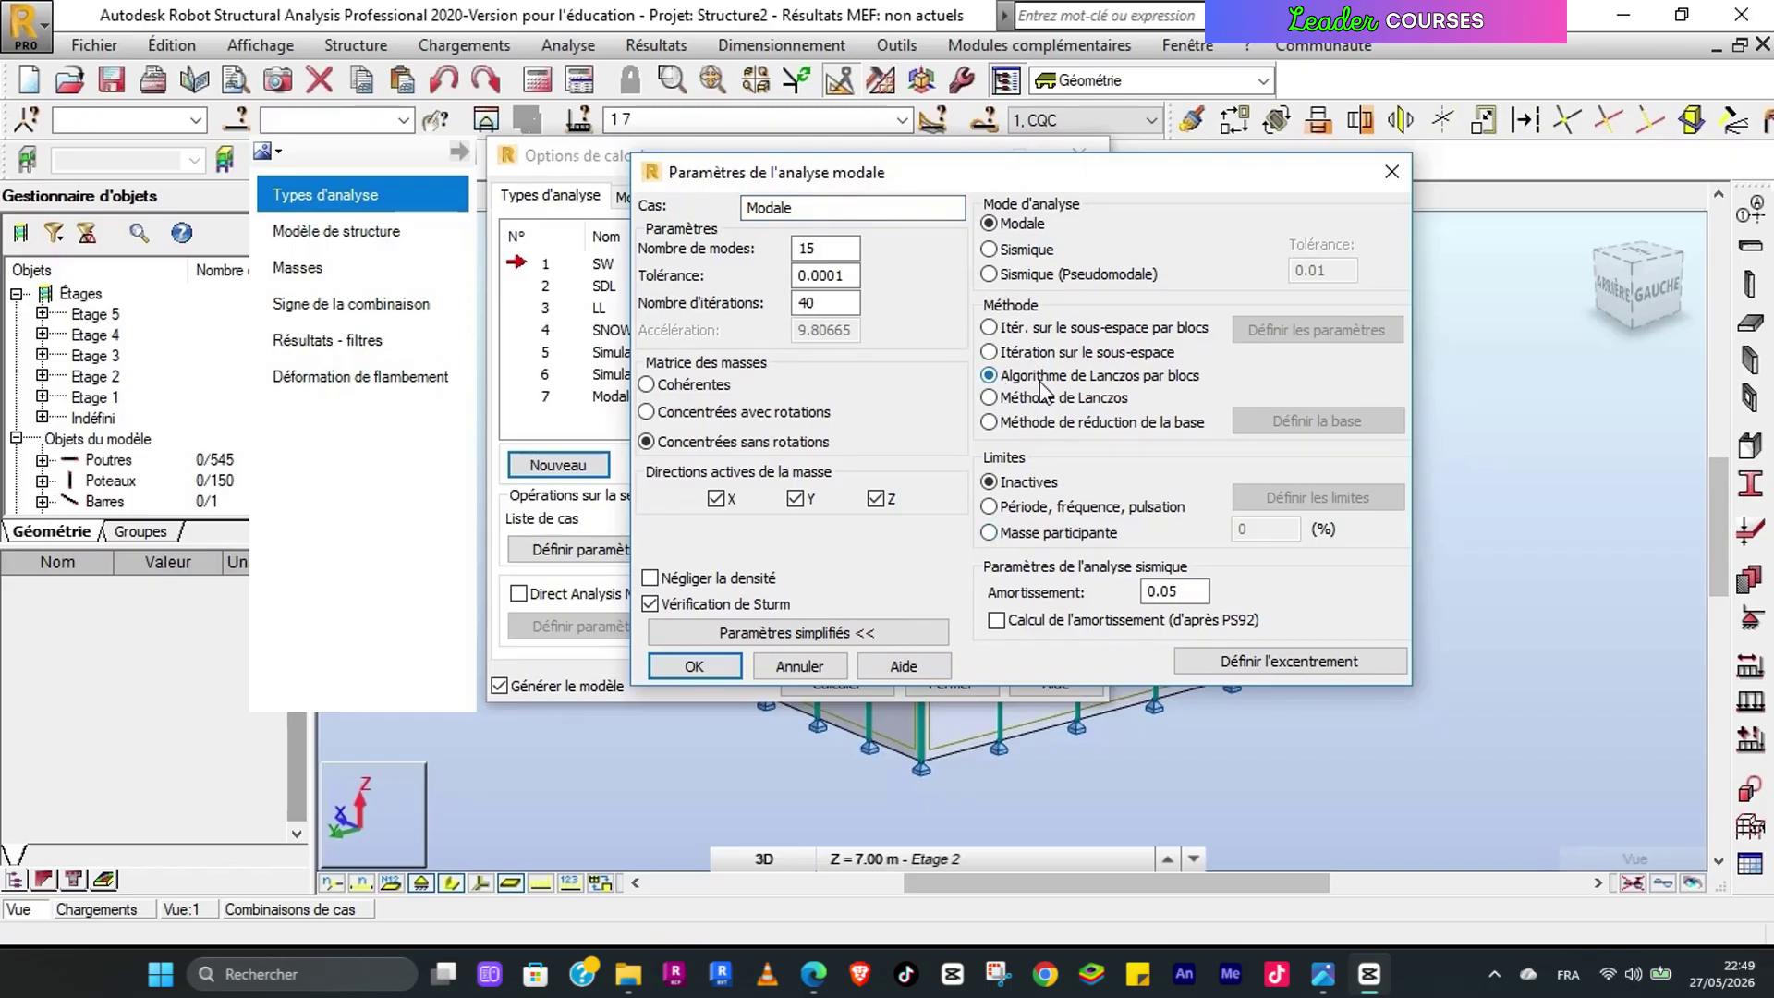
{"action": "left_click", "coordinate": [1172, 591]}
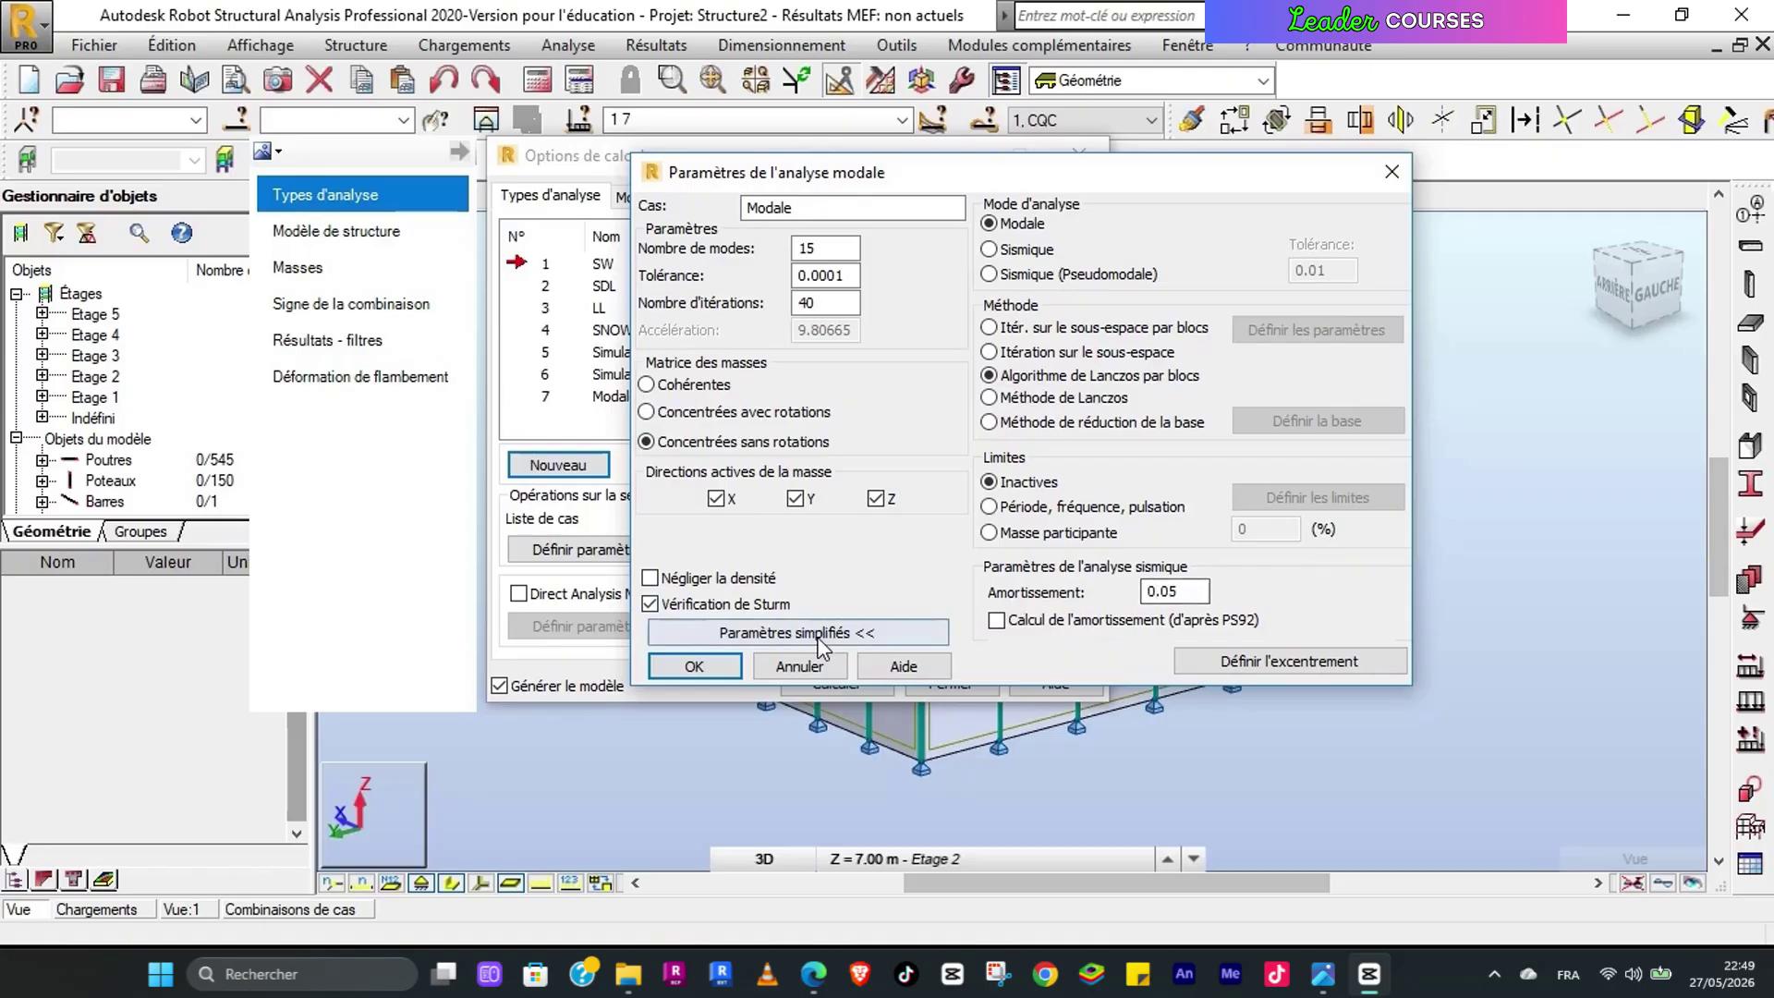
{"action": "left_click", "coordinate": [710, 663]}
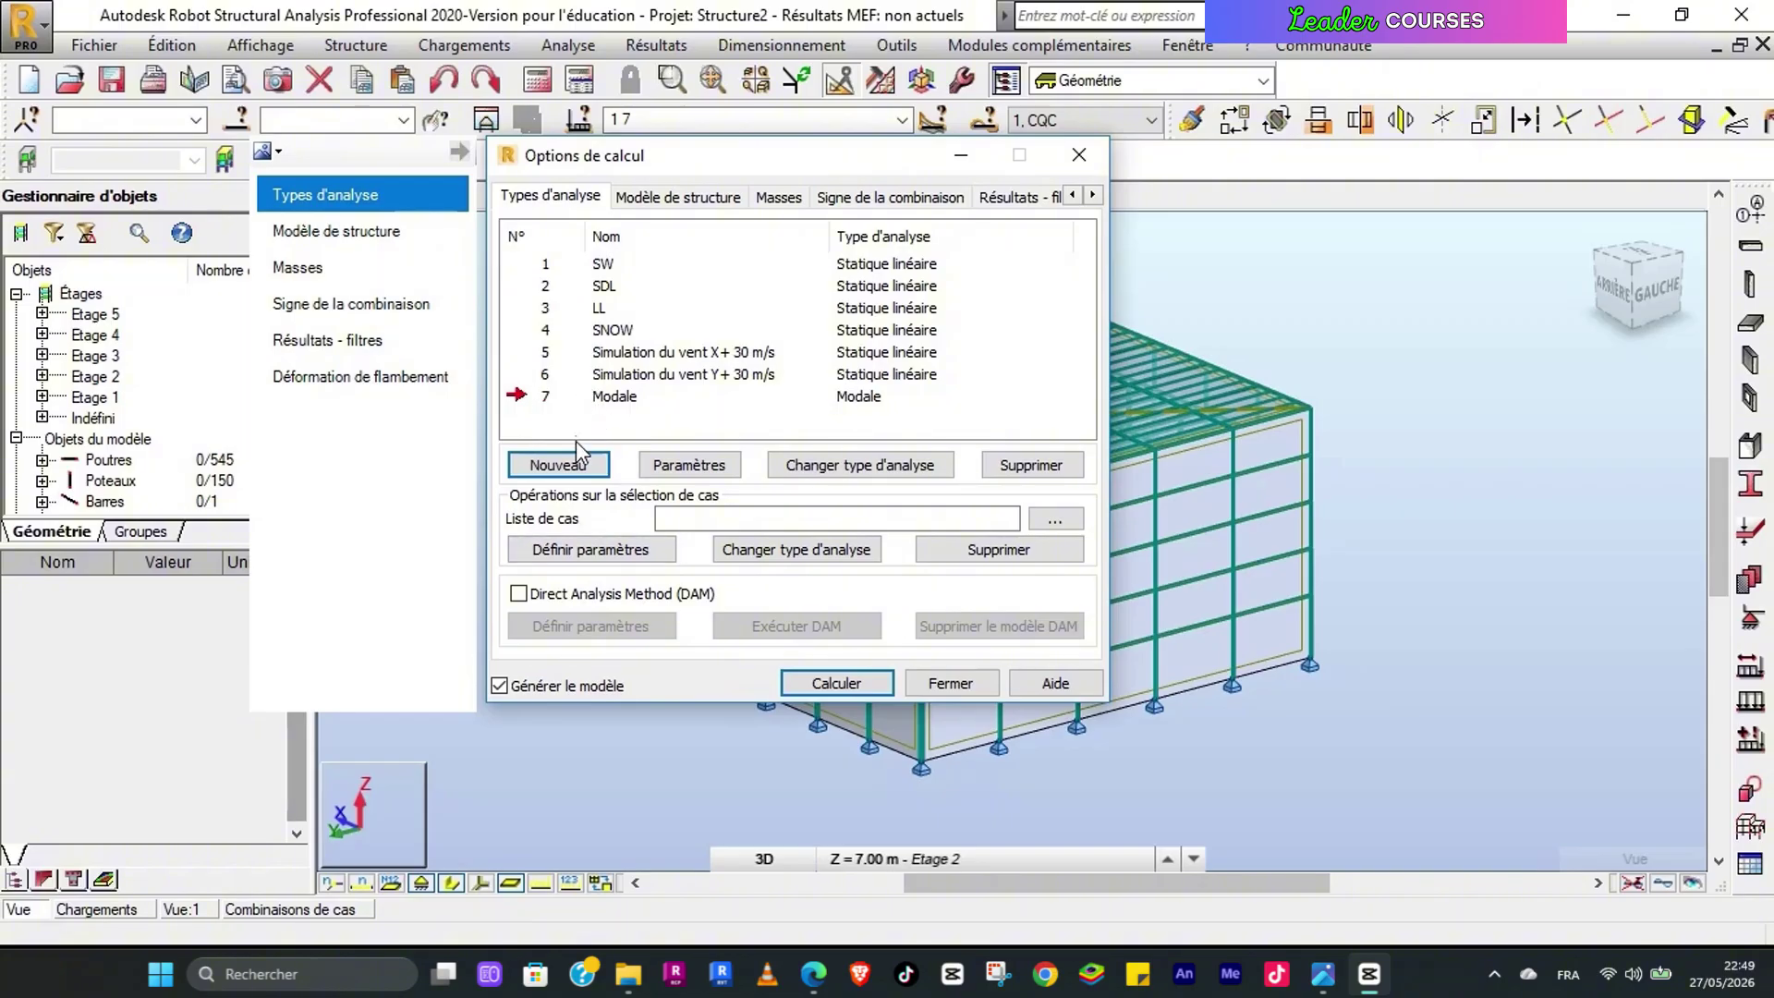
Step: Add a new seismic case using the equivalent lateral force method, based on the code EN 1998-1:2004
{"action": "left_click", "coordinate": [558, 464]}
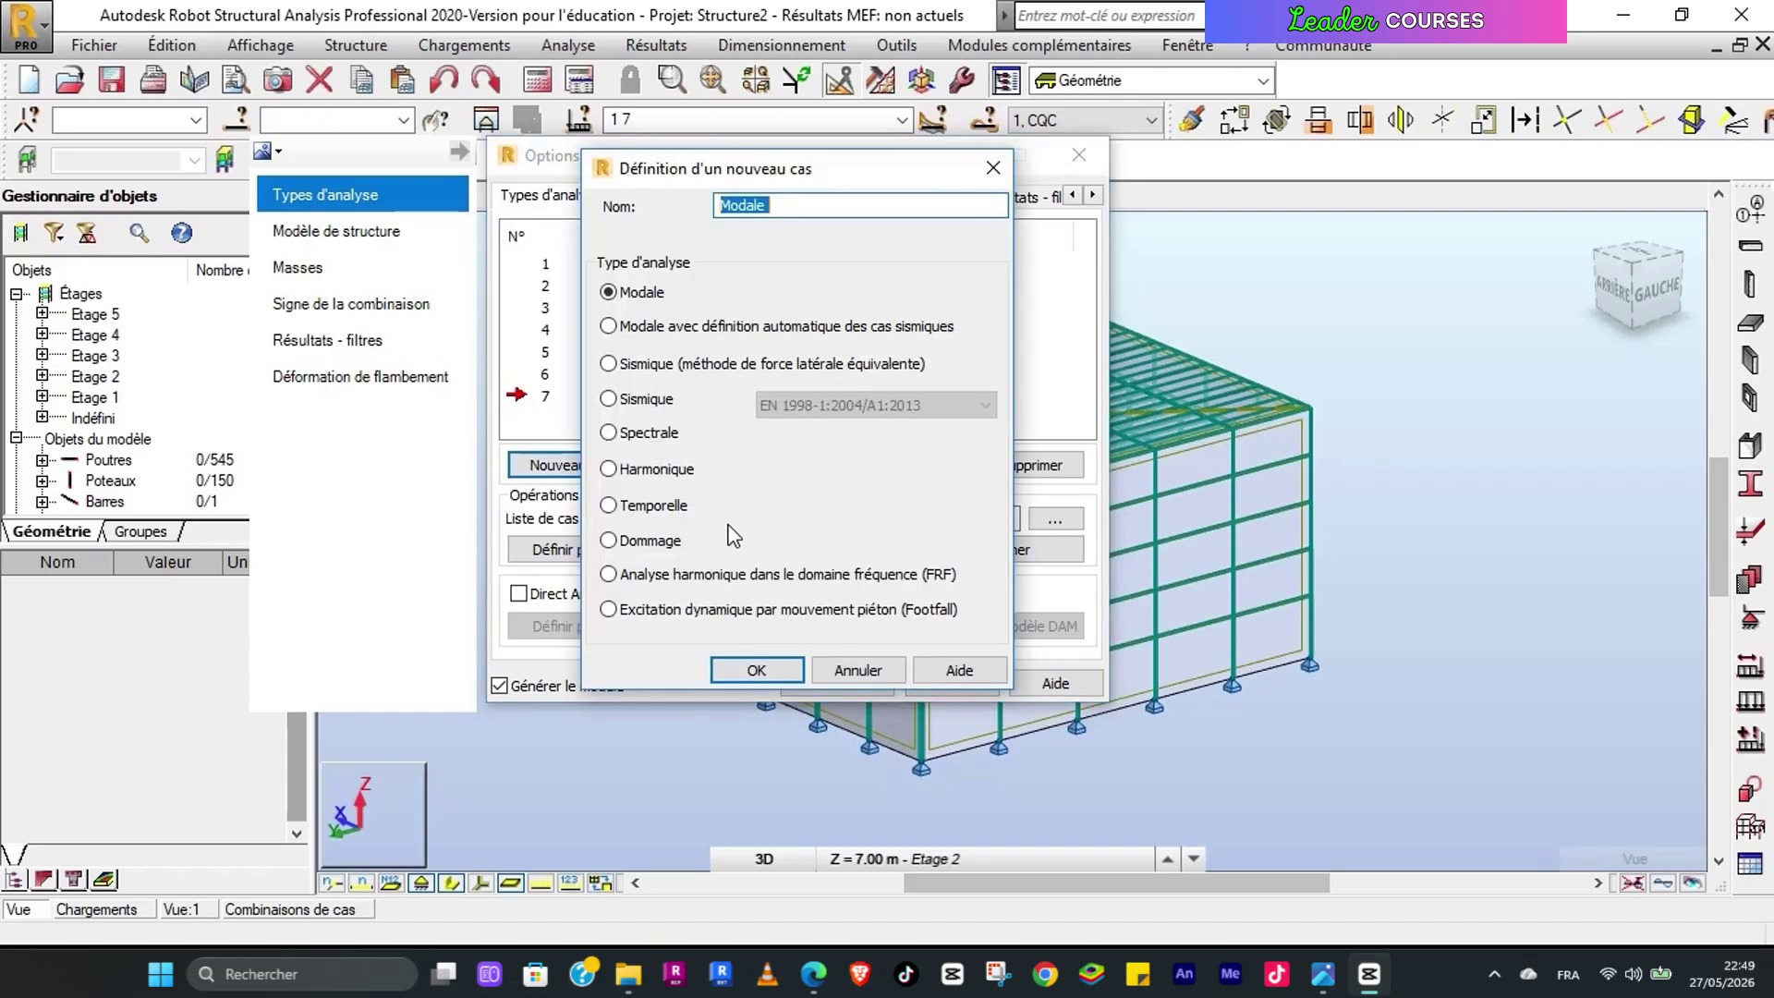
{"action": "left_click", "coordinate": [636, 370]}
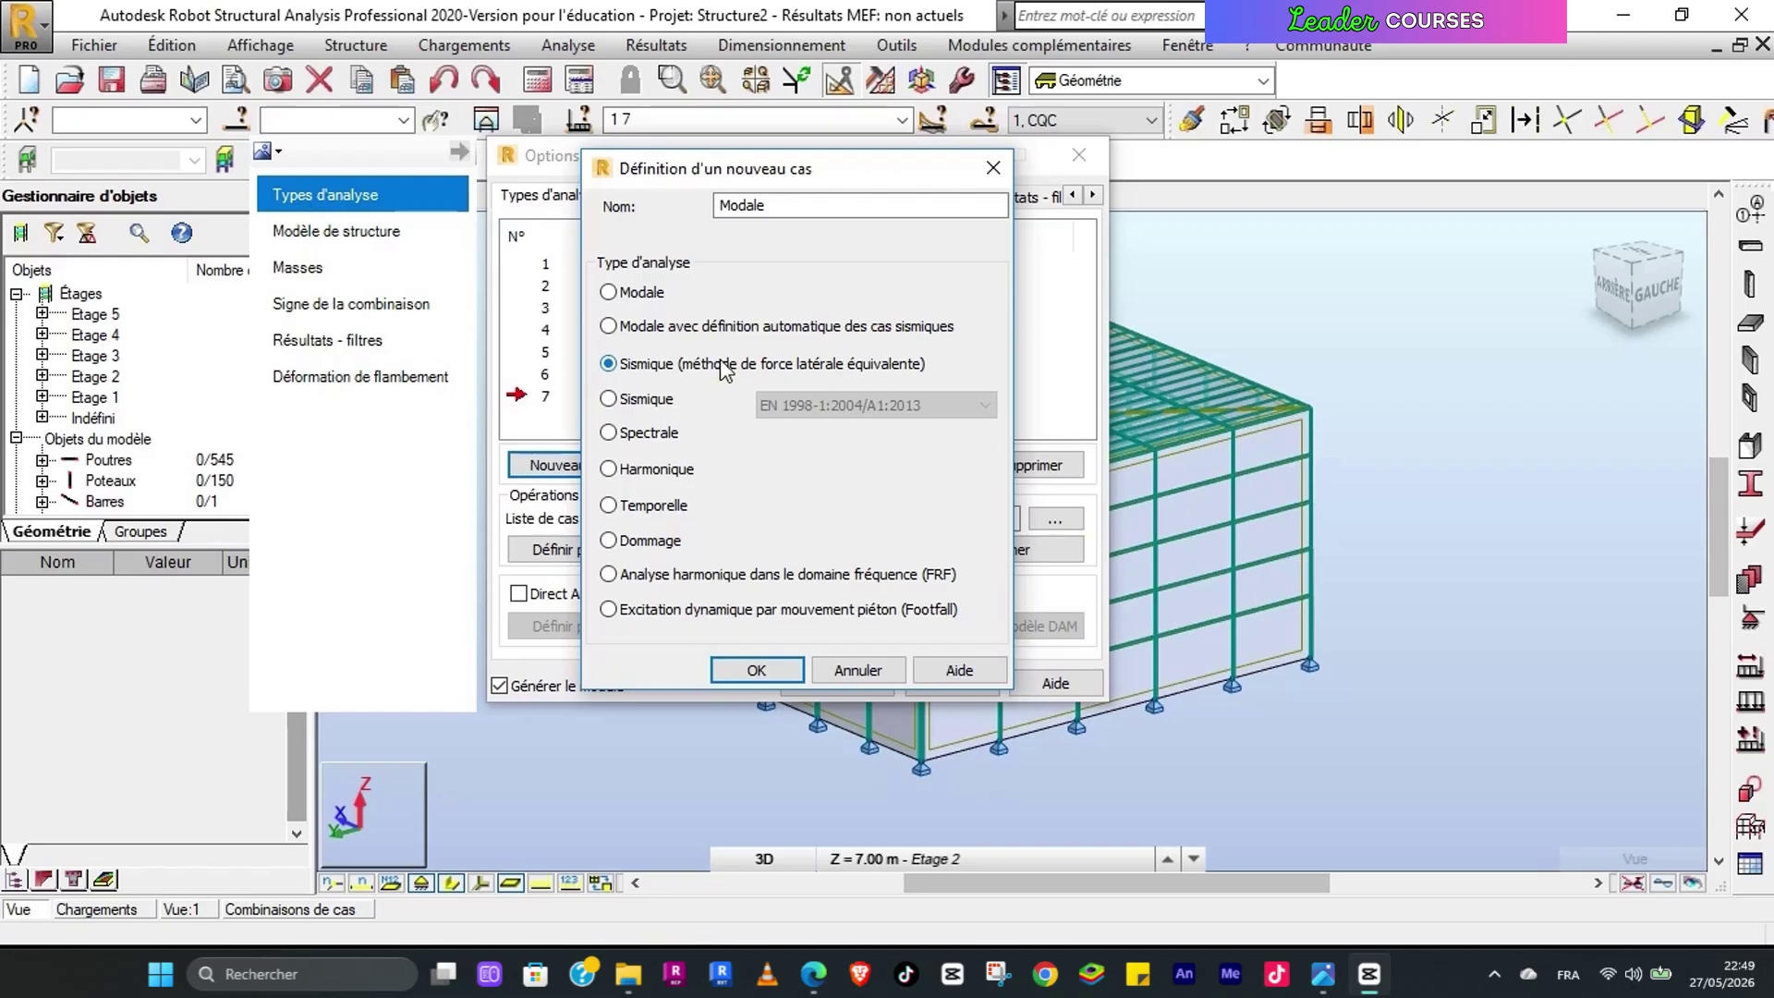
{"action": "left_click", "coordinate": [756, 670]}
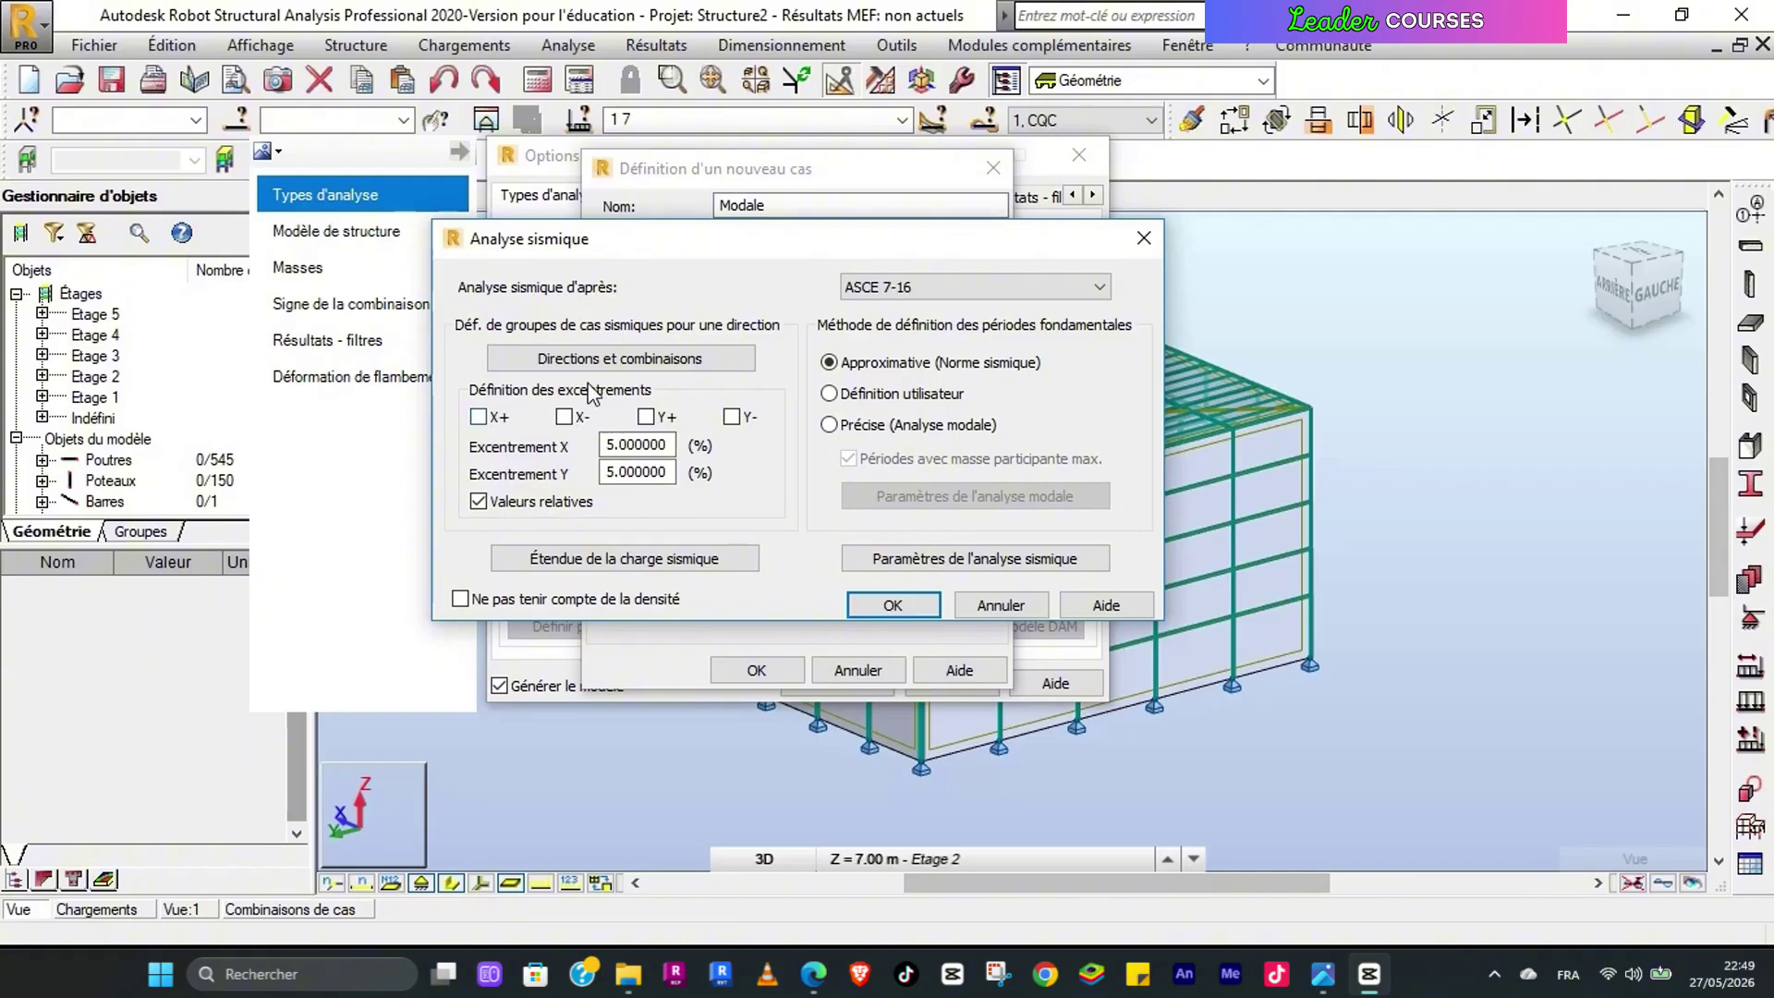
{"action": "left_click", "coordinate": [910, 288]}
{"action": "left_click", "coordinate": [915, 356]}
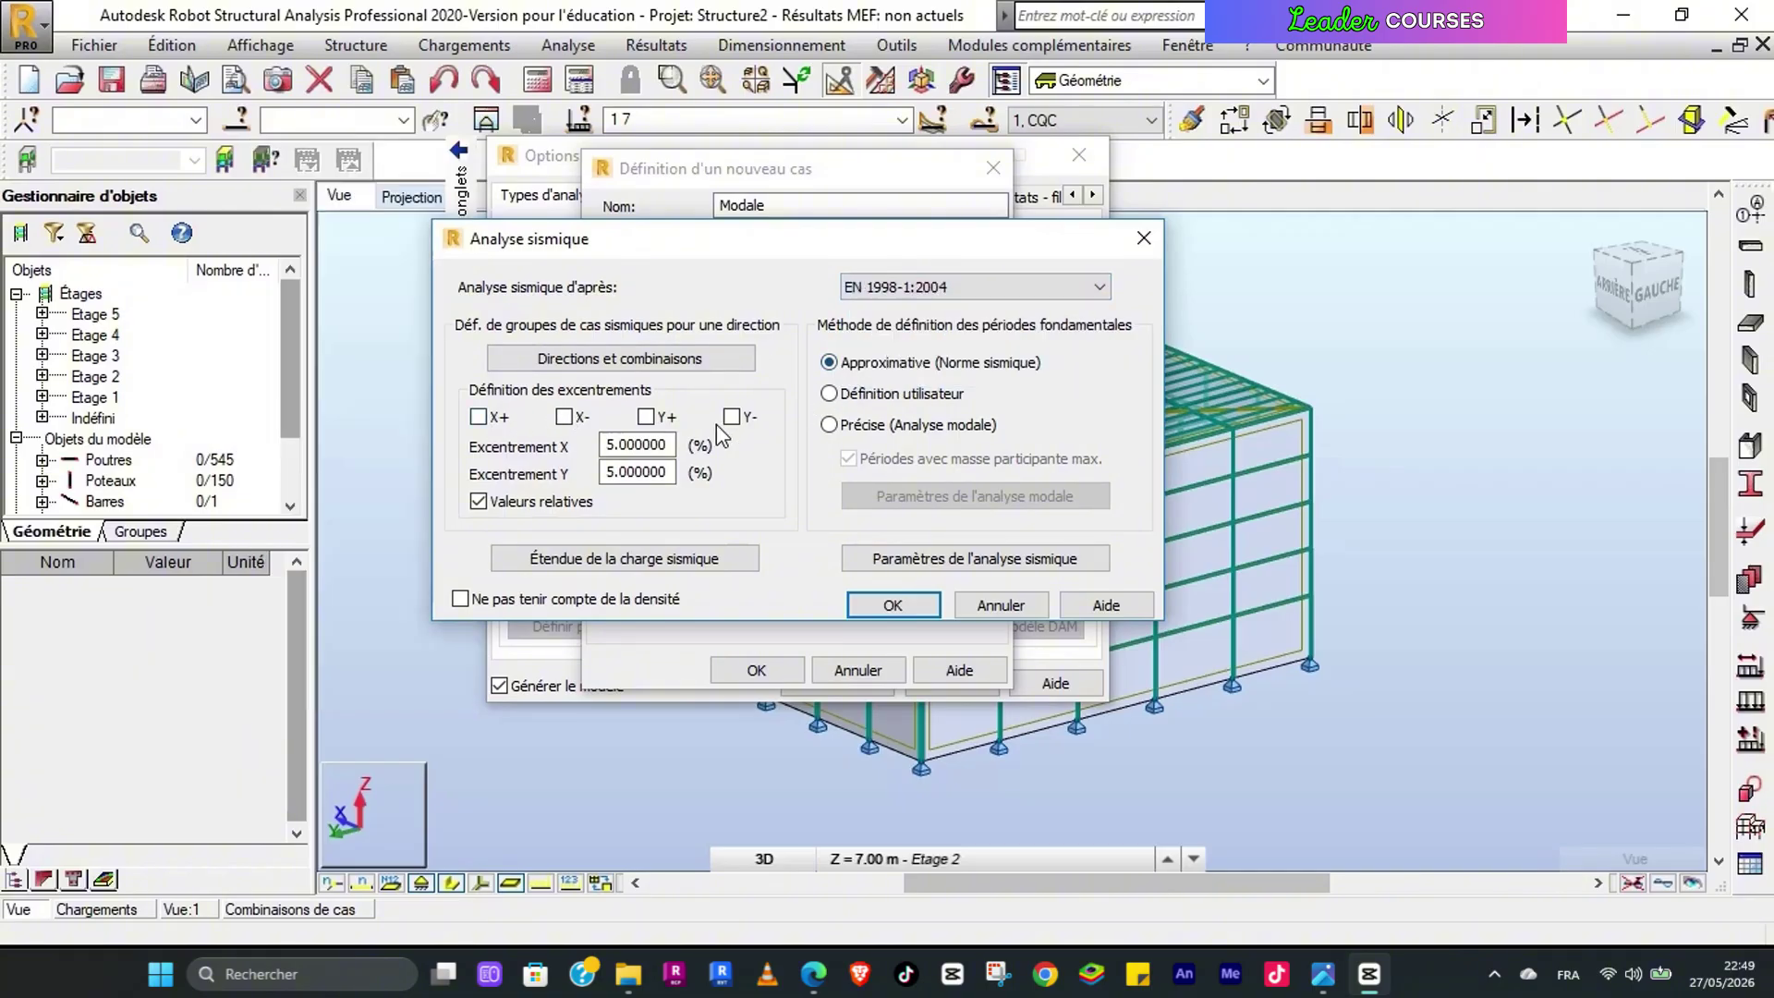
Step: Enable the X+, X-, Y+ and Y- eccentricities and open the EN 1998-1:2004 seismic analysis parameters
{"action": "left_click", "coordinate": [479, 417]}
{"action": "left_click", "coordinate": [565, 417]}
{"action": "left_click", "coordinate": [646, 417]}
{"action": "left_click", "coordinate": [732, 416]}
{"action": "left_click", "coordinate": [929, 558]}
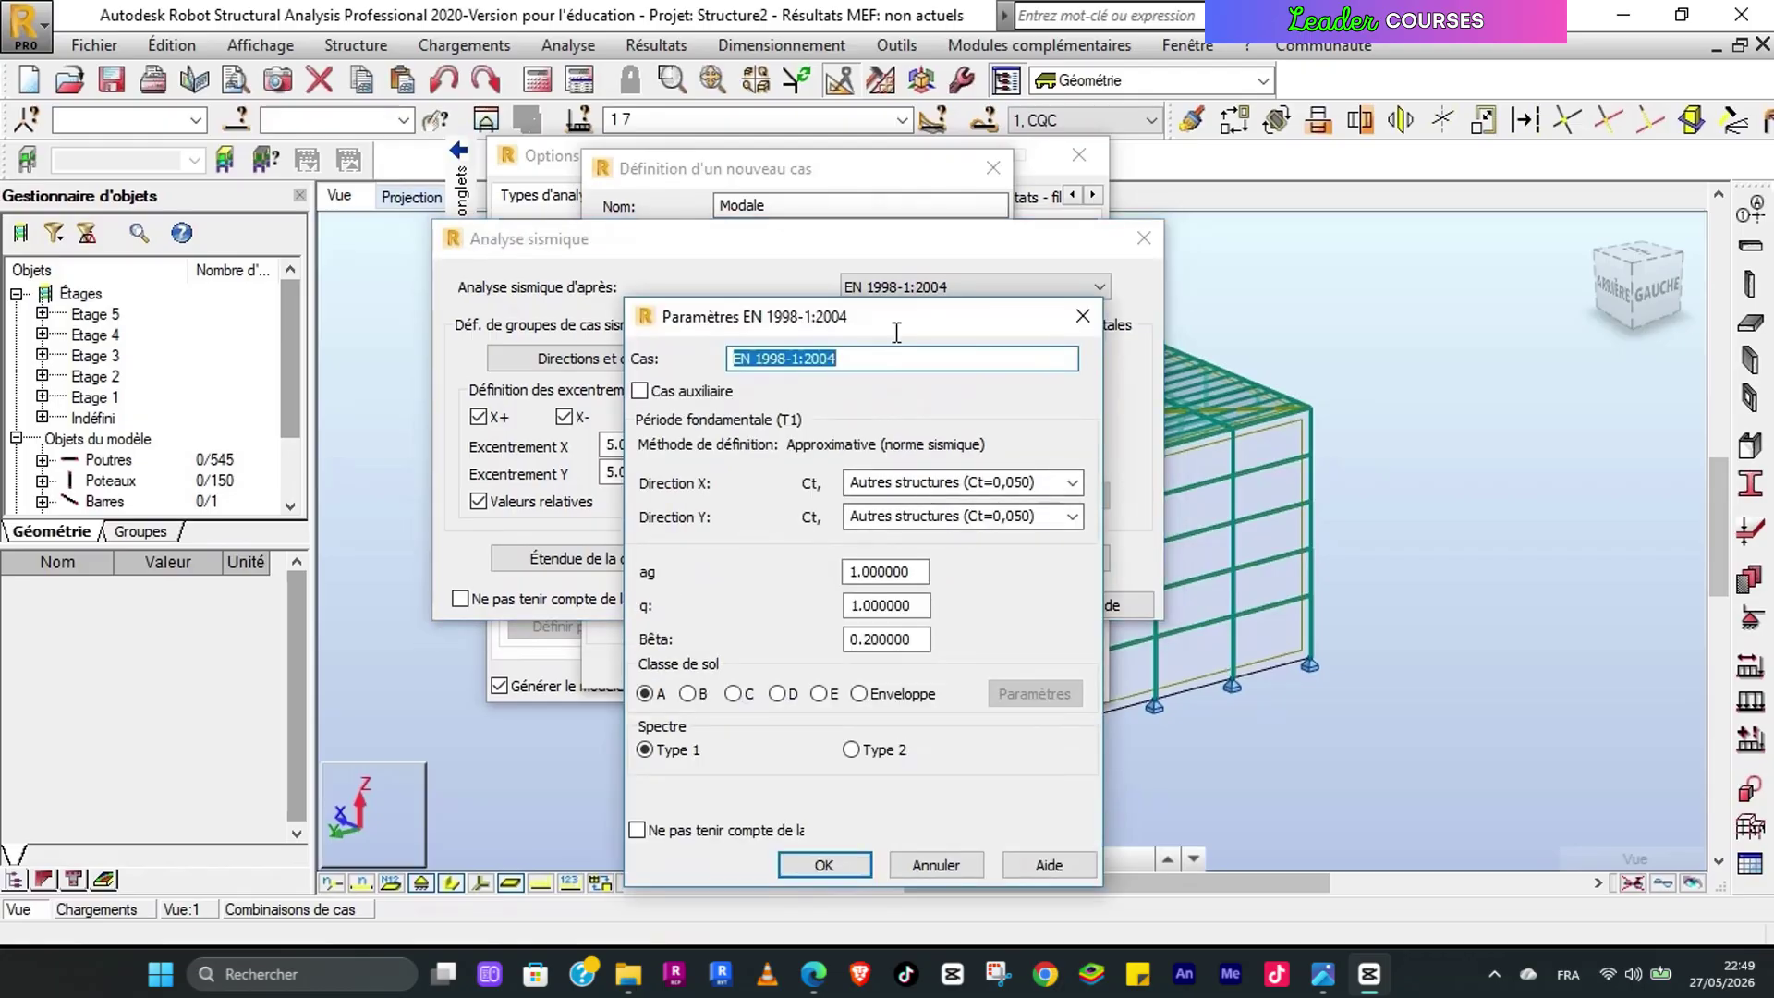
{"action": "left_click_drag", "start_coordinate": [898, 312], "coordinate": [905, 229]}
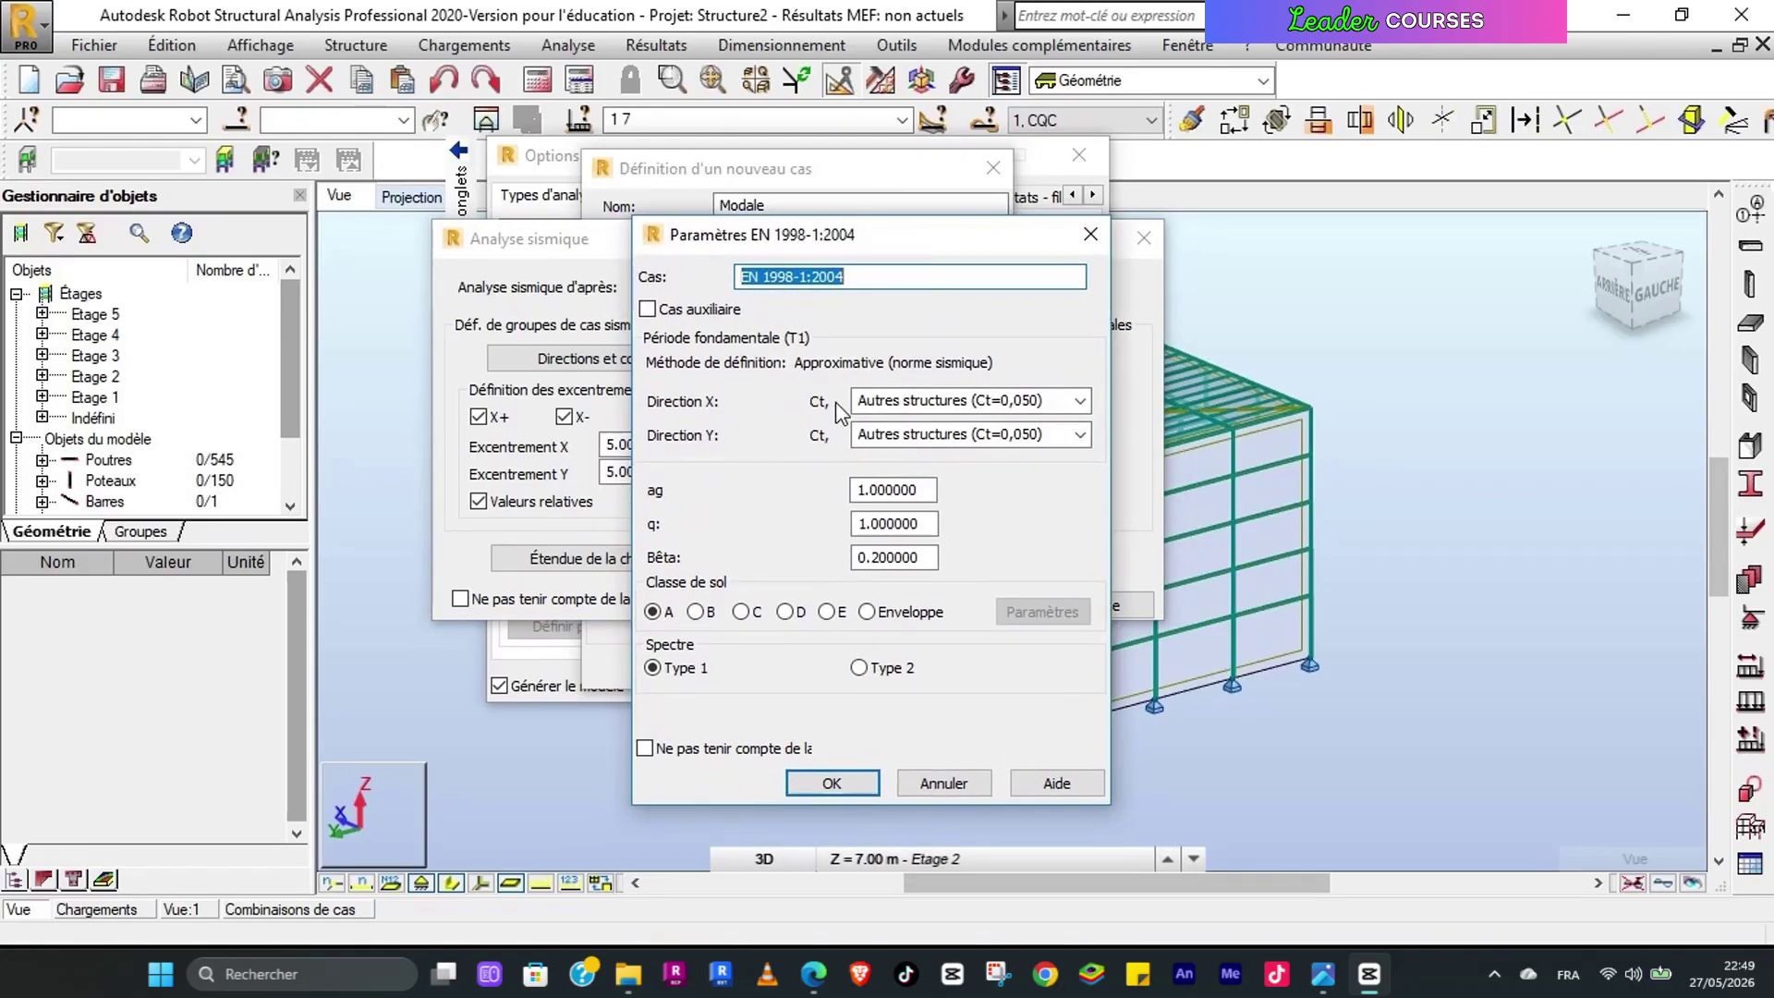
Step: Switch to the OneNote course page and mark in blue the Ct value 0,085 and its steel space frame description under expression 4.6
{"action": "key", "text": "alt+Tab"}
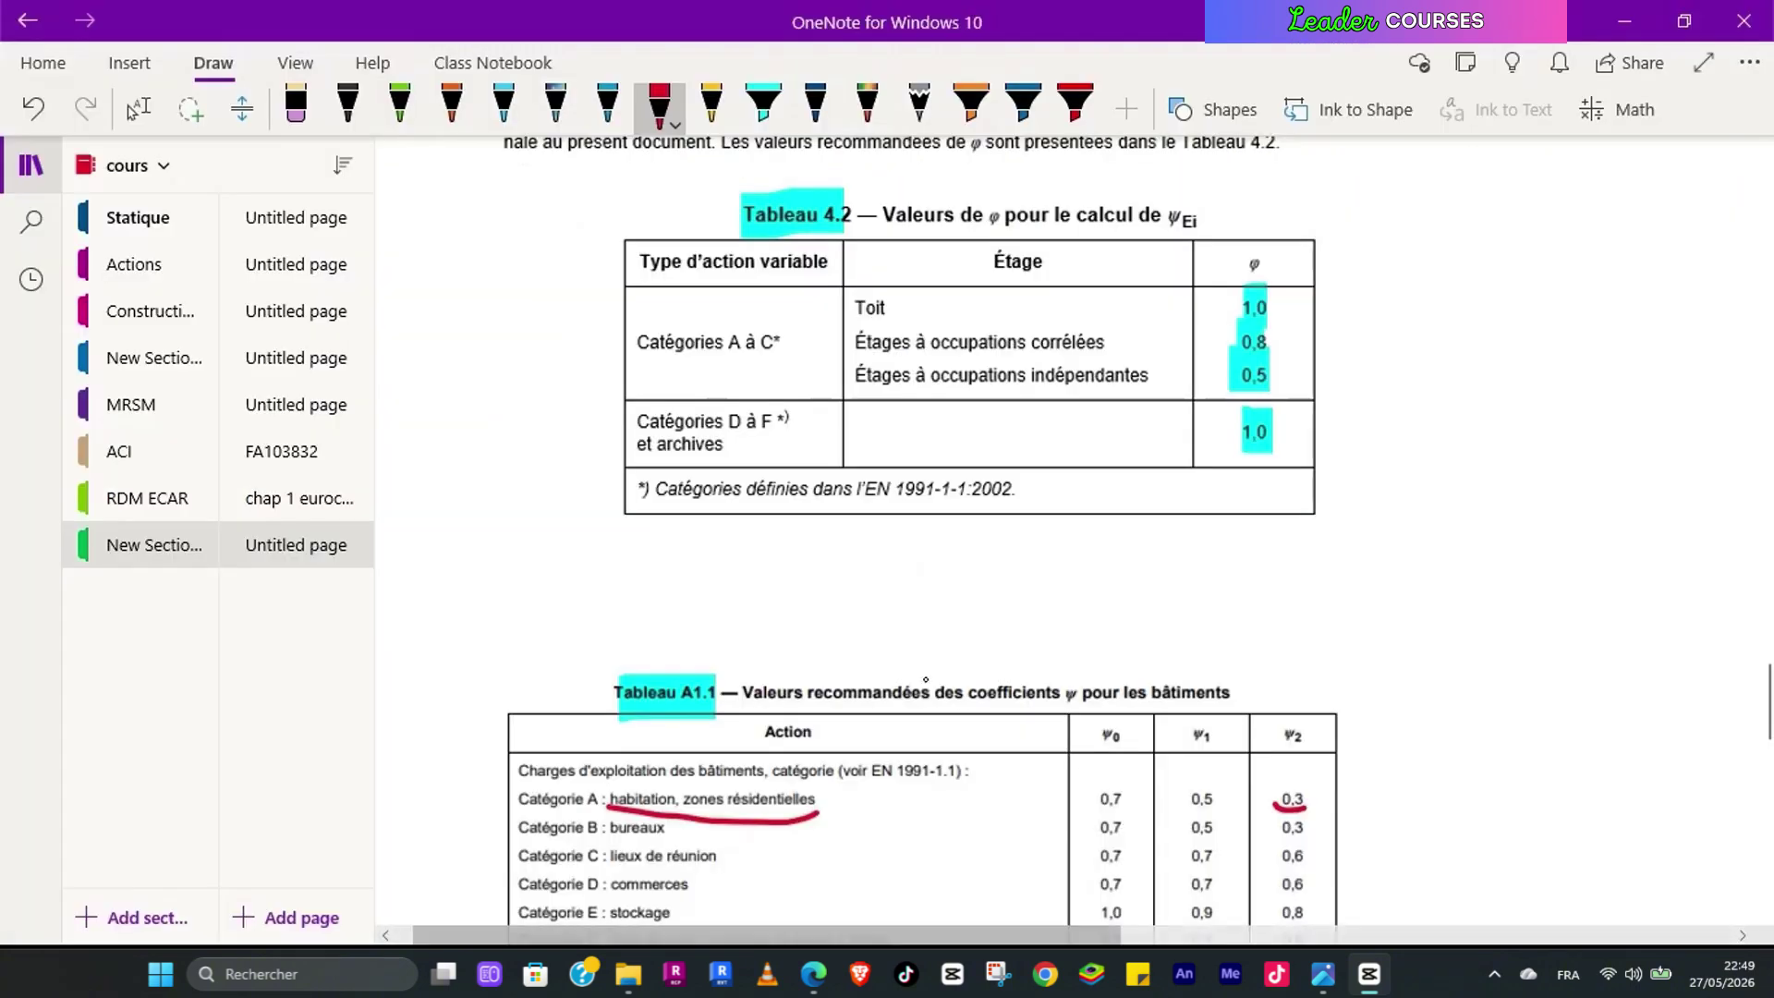
{"action": "scroll", "coordinate": [888, 619], "scroll_direction": "up", "scroll_amount": 10}
{"action": "scroll", "coordinate": [888, 618], "scroll_direction": "up", "scroll_amount": 20}
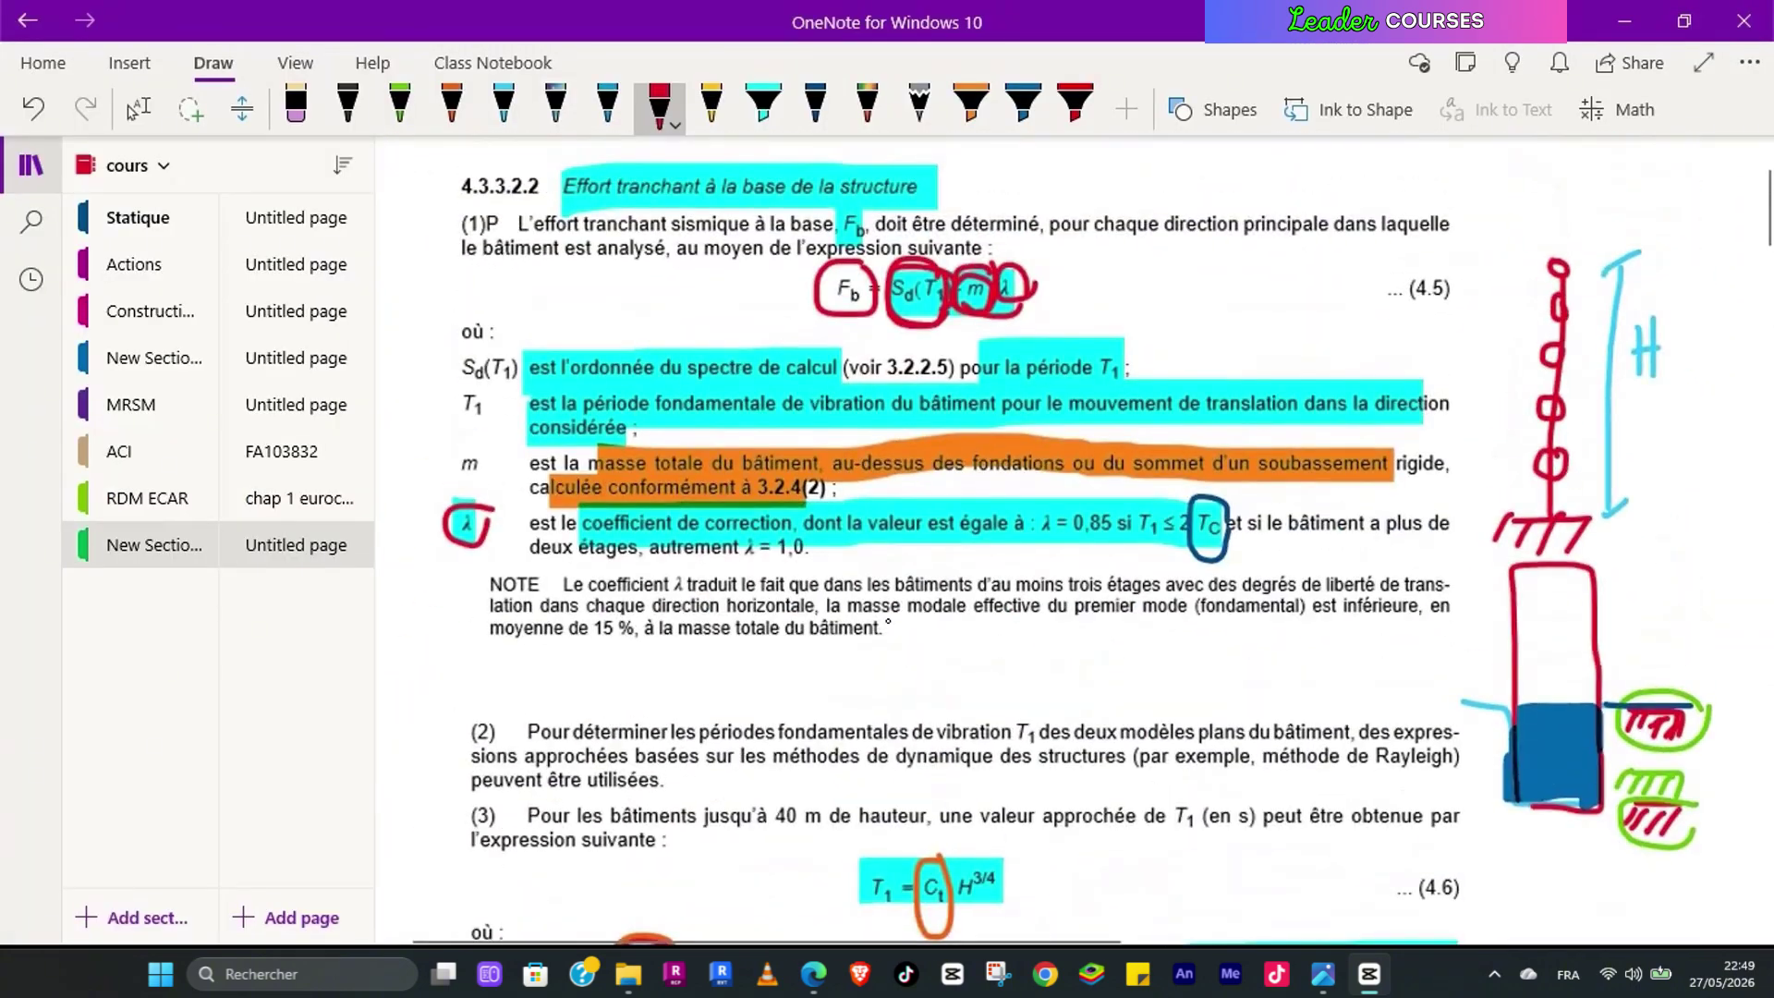
{"action": "scroll", "coordinate": [888, 621], "scroll_direction": "down", "scroll_amount": 3}
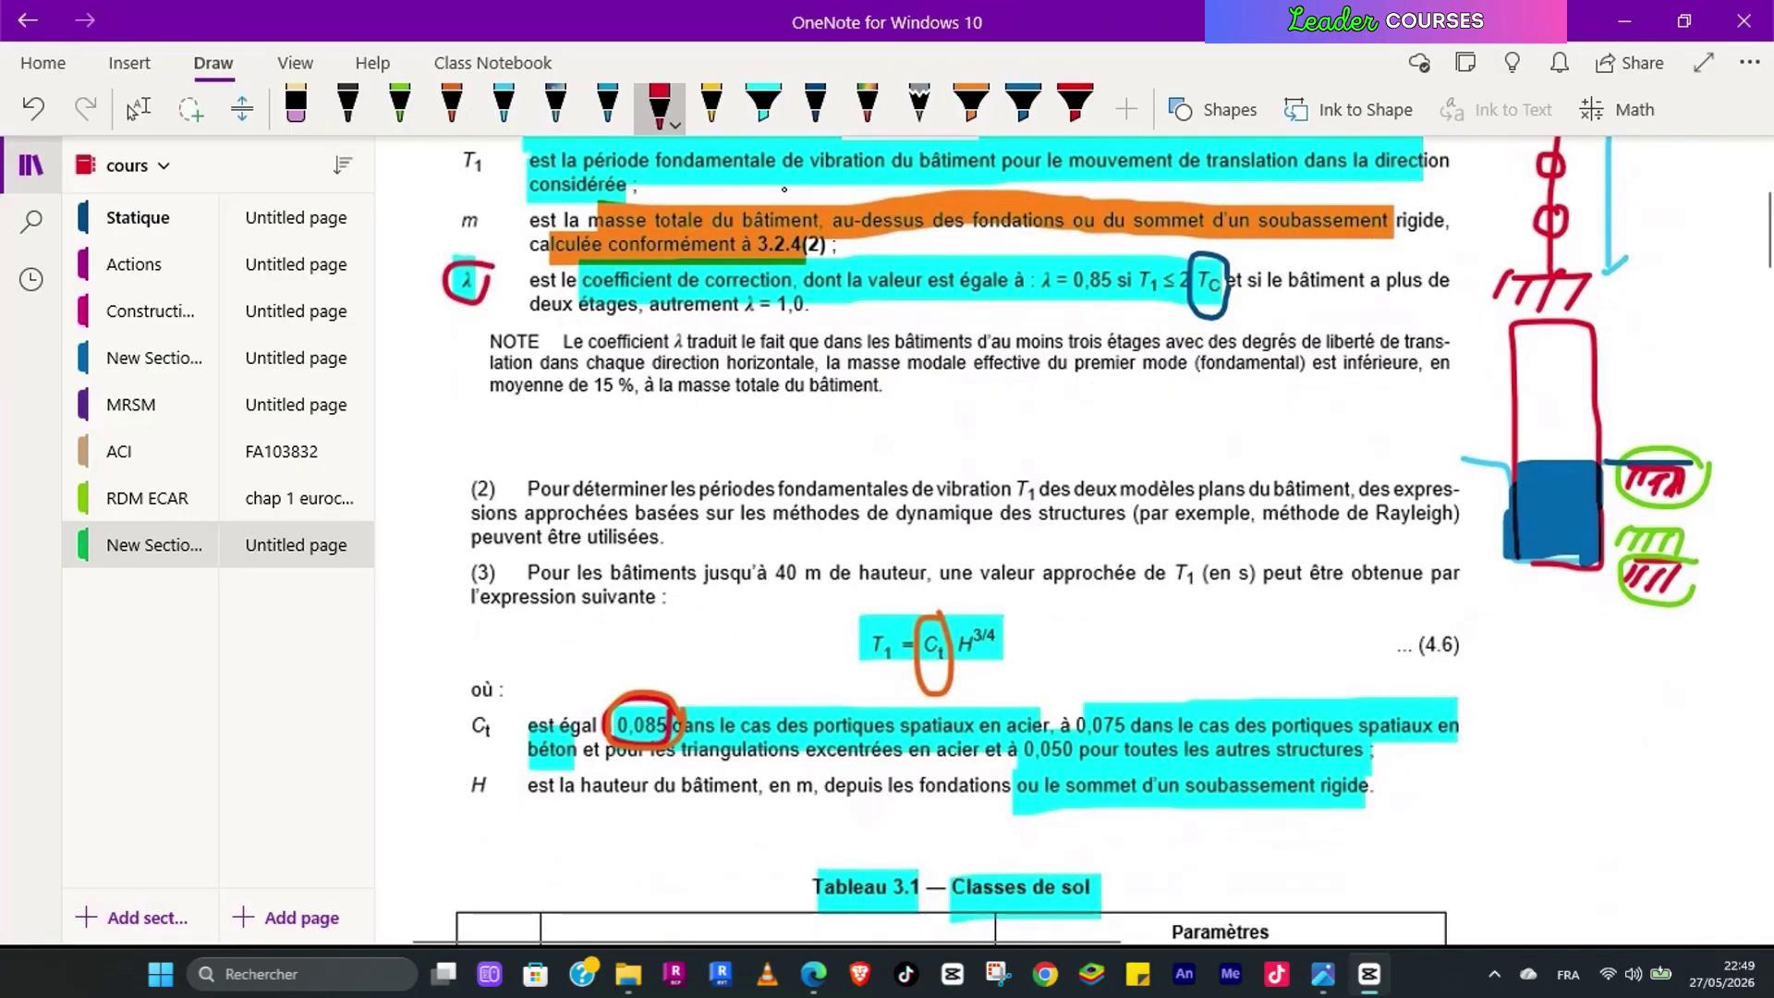
{"action": "left_click", "coordinate": [608, 104]}
{"action": "mouse_move", "coordinate": [674, 713]}
{"action": "left_mouse_down"}
{"action": "mouse_move", "coordinate": [601, 767]}
{"action": "mouse_move", "coordinate": [689, 744]}
{"action": "mouse_move", "coordinate": [677, 704]}
{"action": "left_mouse_up"}
{"action": "left_click_drag", "start_coordinate": [796, 736], "coordinate": [1006, 735]}
Step: Return to Robot Structural Analysis and set Ct to 0.085 for directions X and Y and ag to 2.5
{"action": "key", "text": "alt+Tab"}
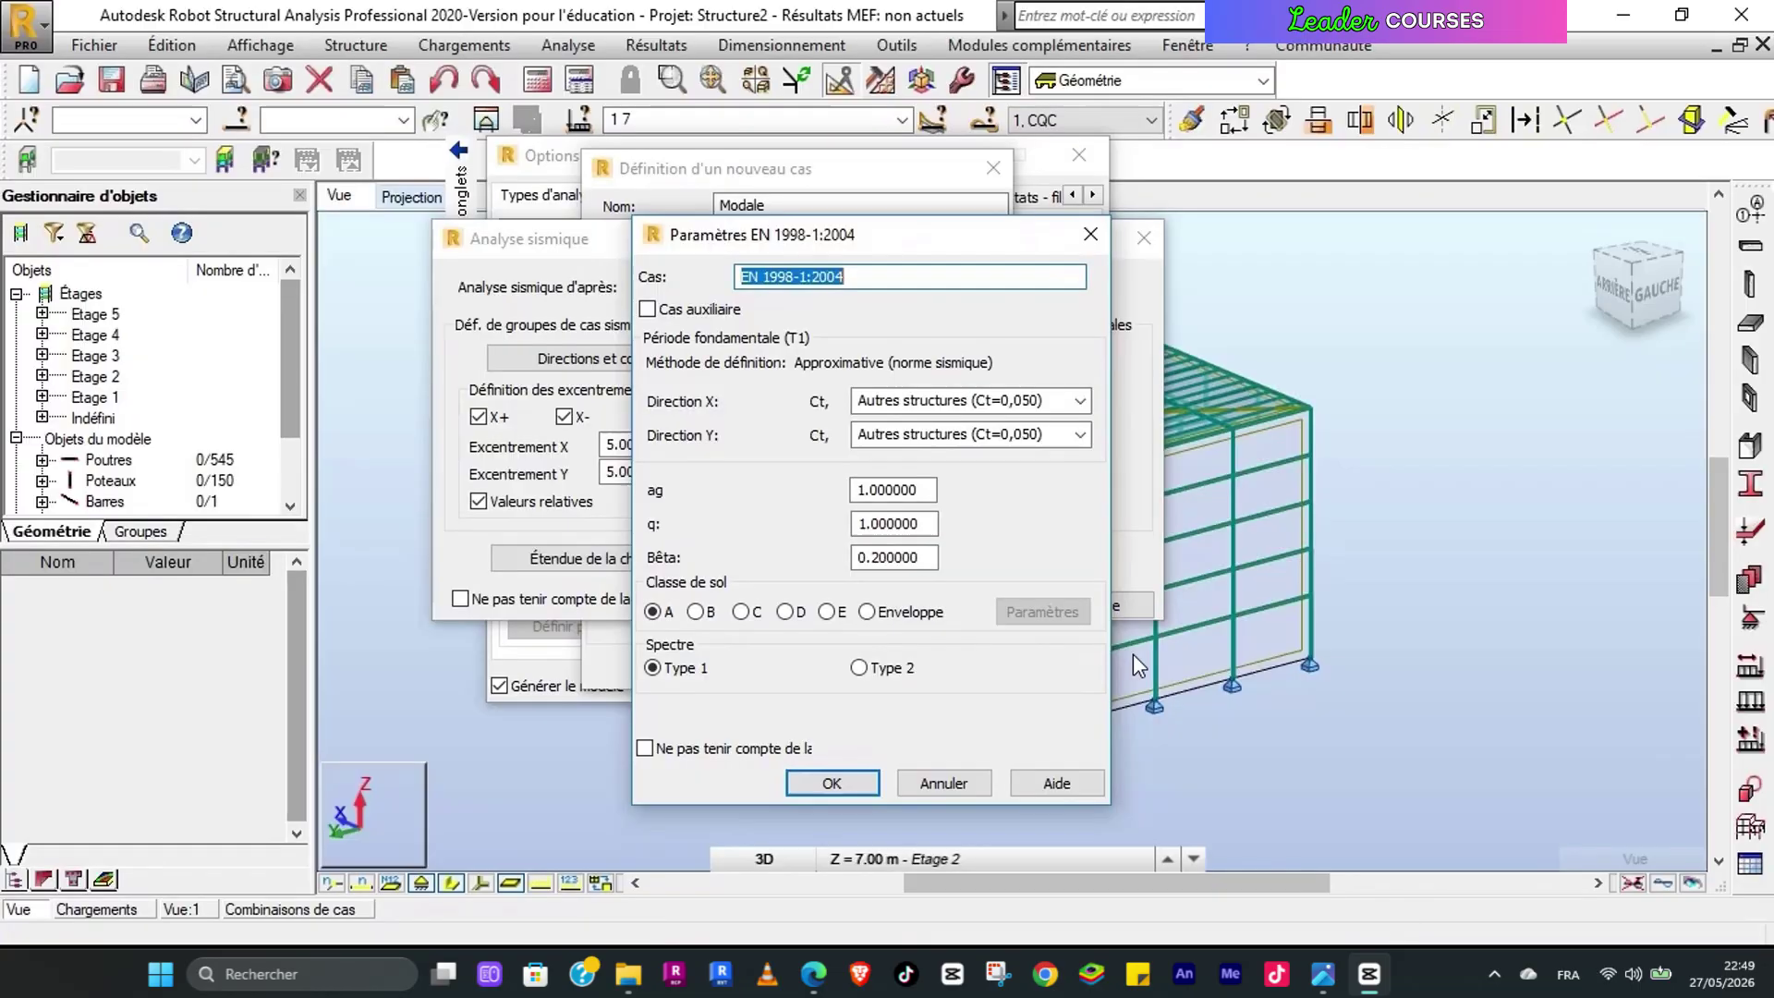
{"action": "left_click", "coordinate": [1058, 403]}
{"action": "type", "text": "0.0"}
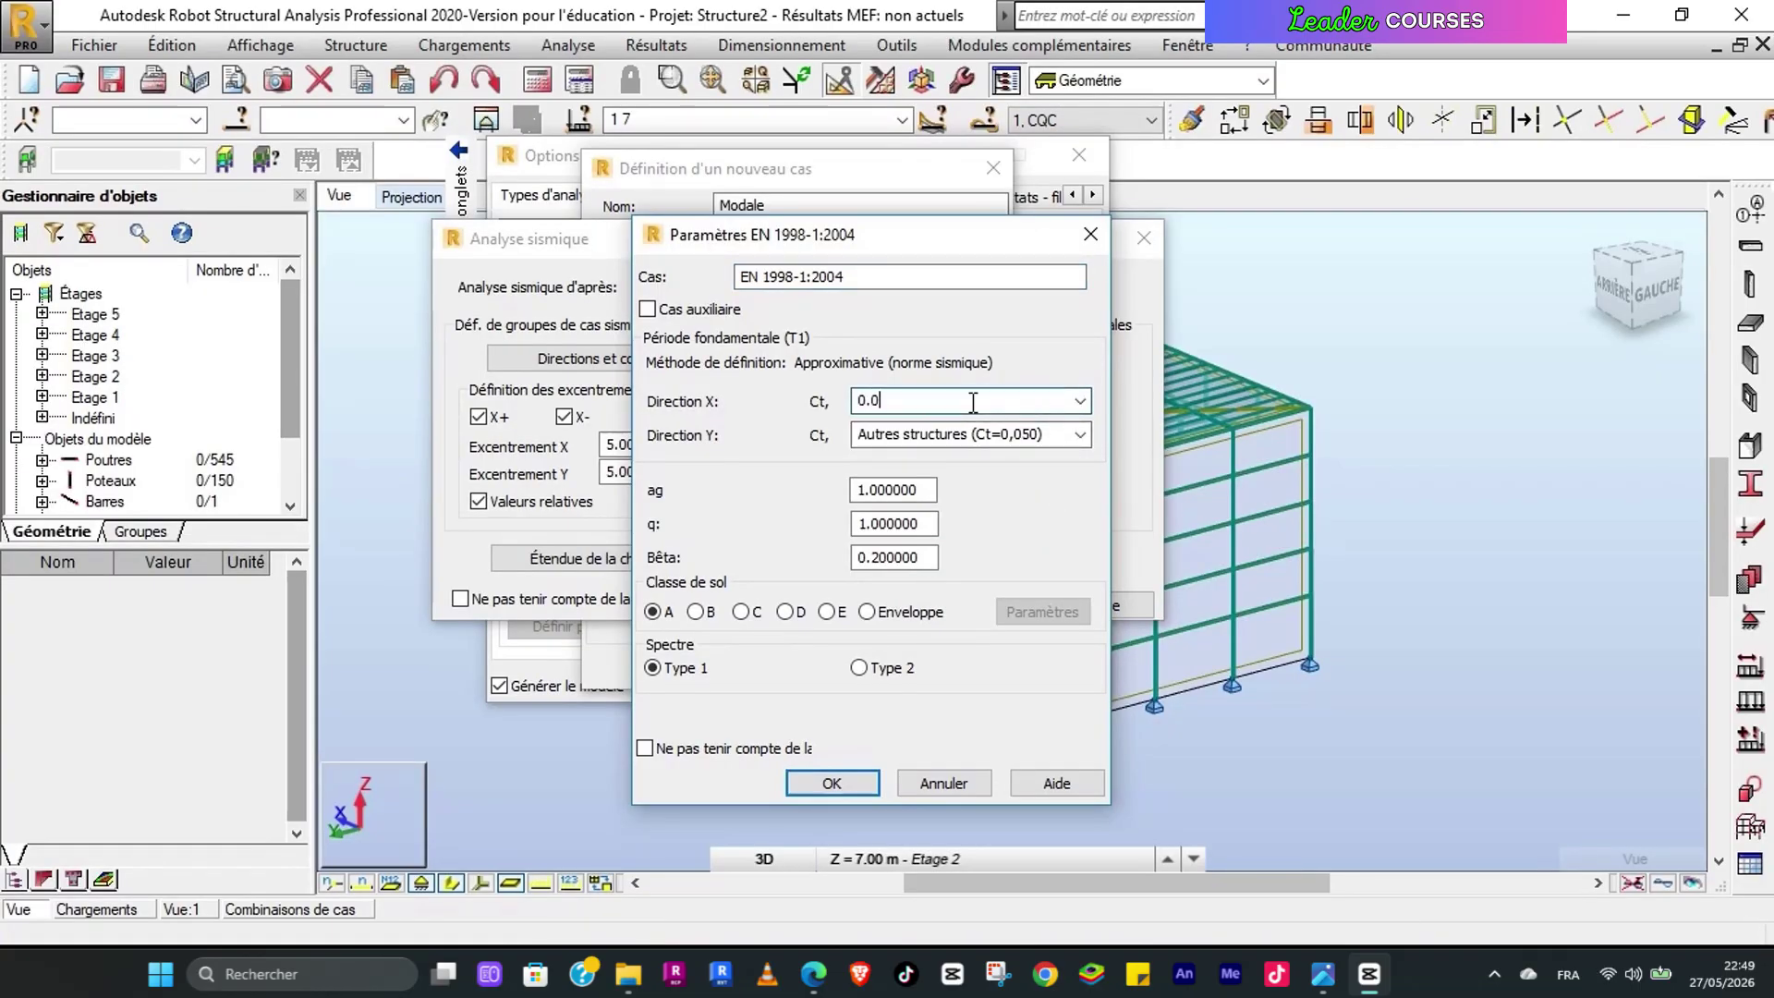
{"action": "type", "text": "85"}
{"action": "left_click", "coordinate": [1057, 435]}
{"action": "type", "text": "0."}
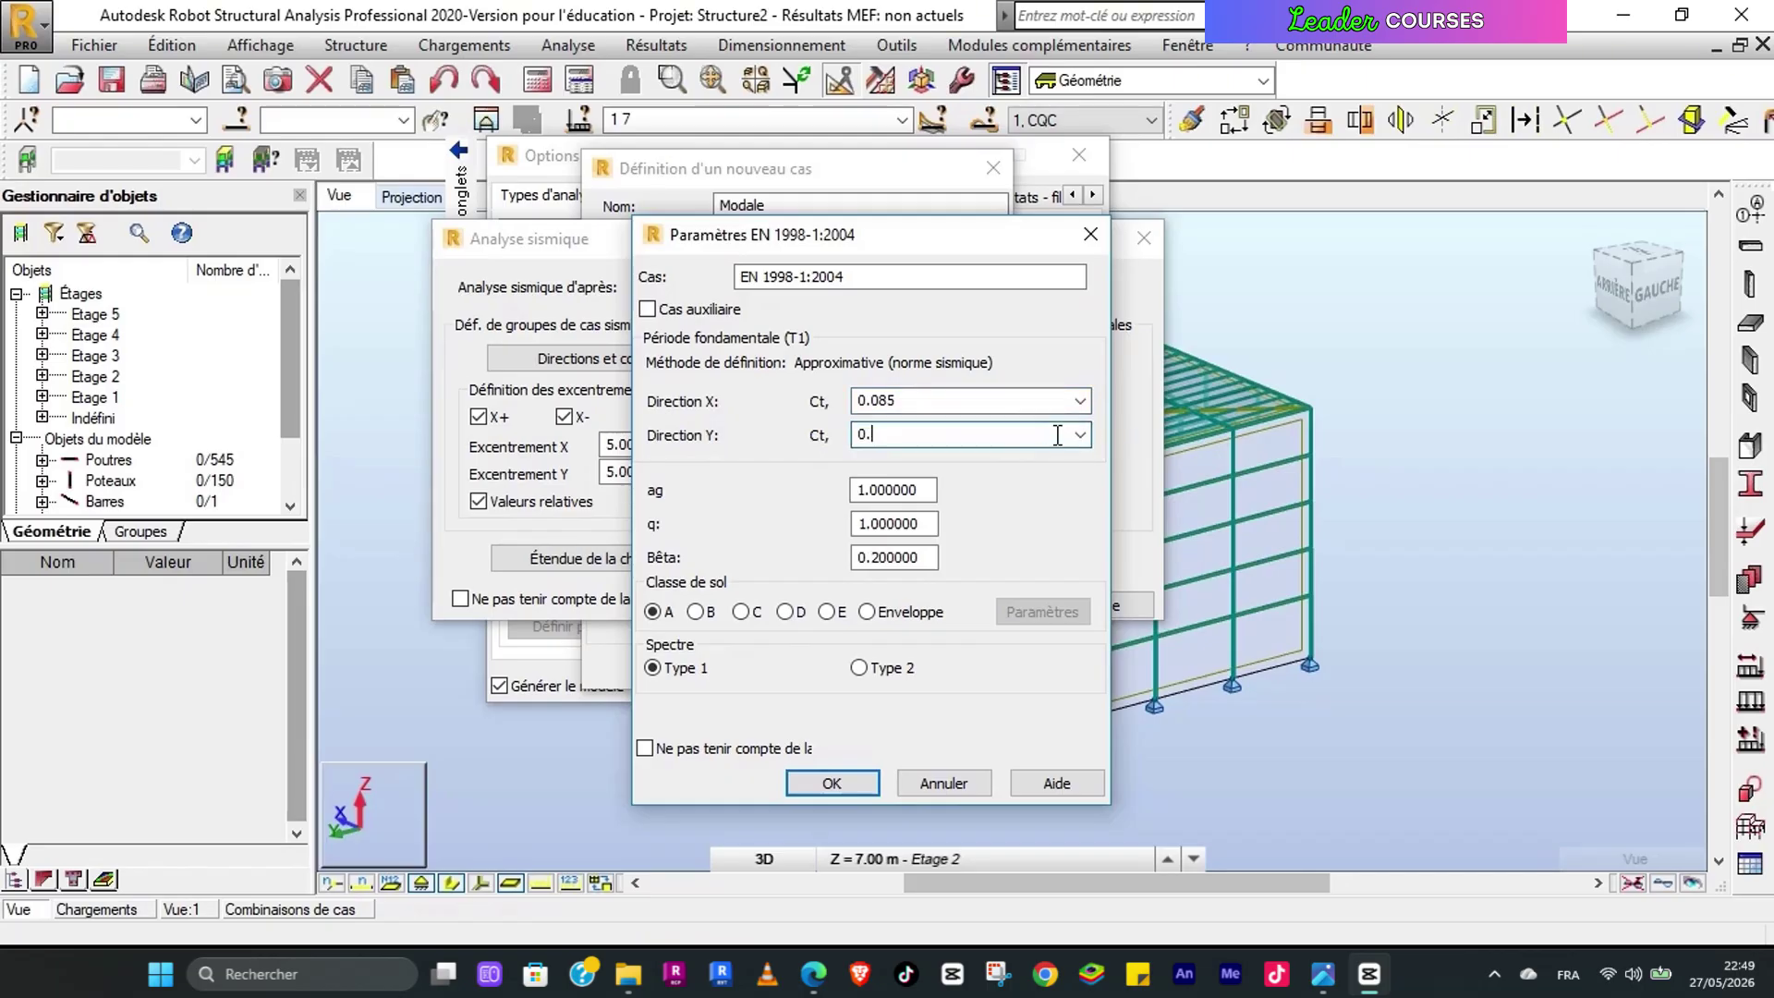
{"action": "double_click", "coordinate": [928, 490]}
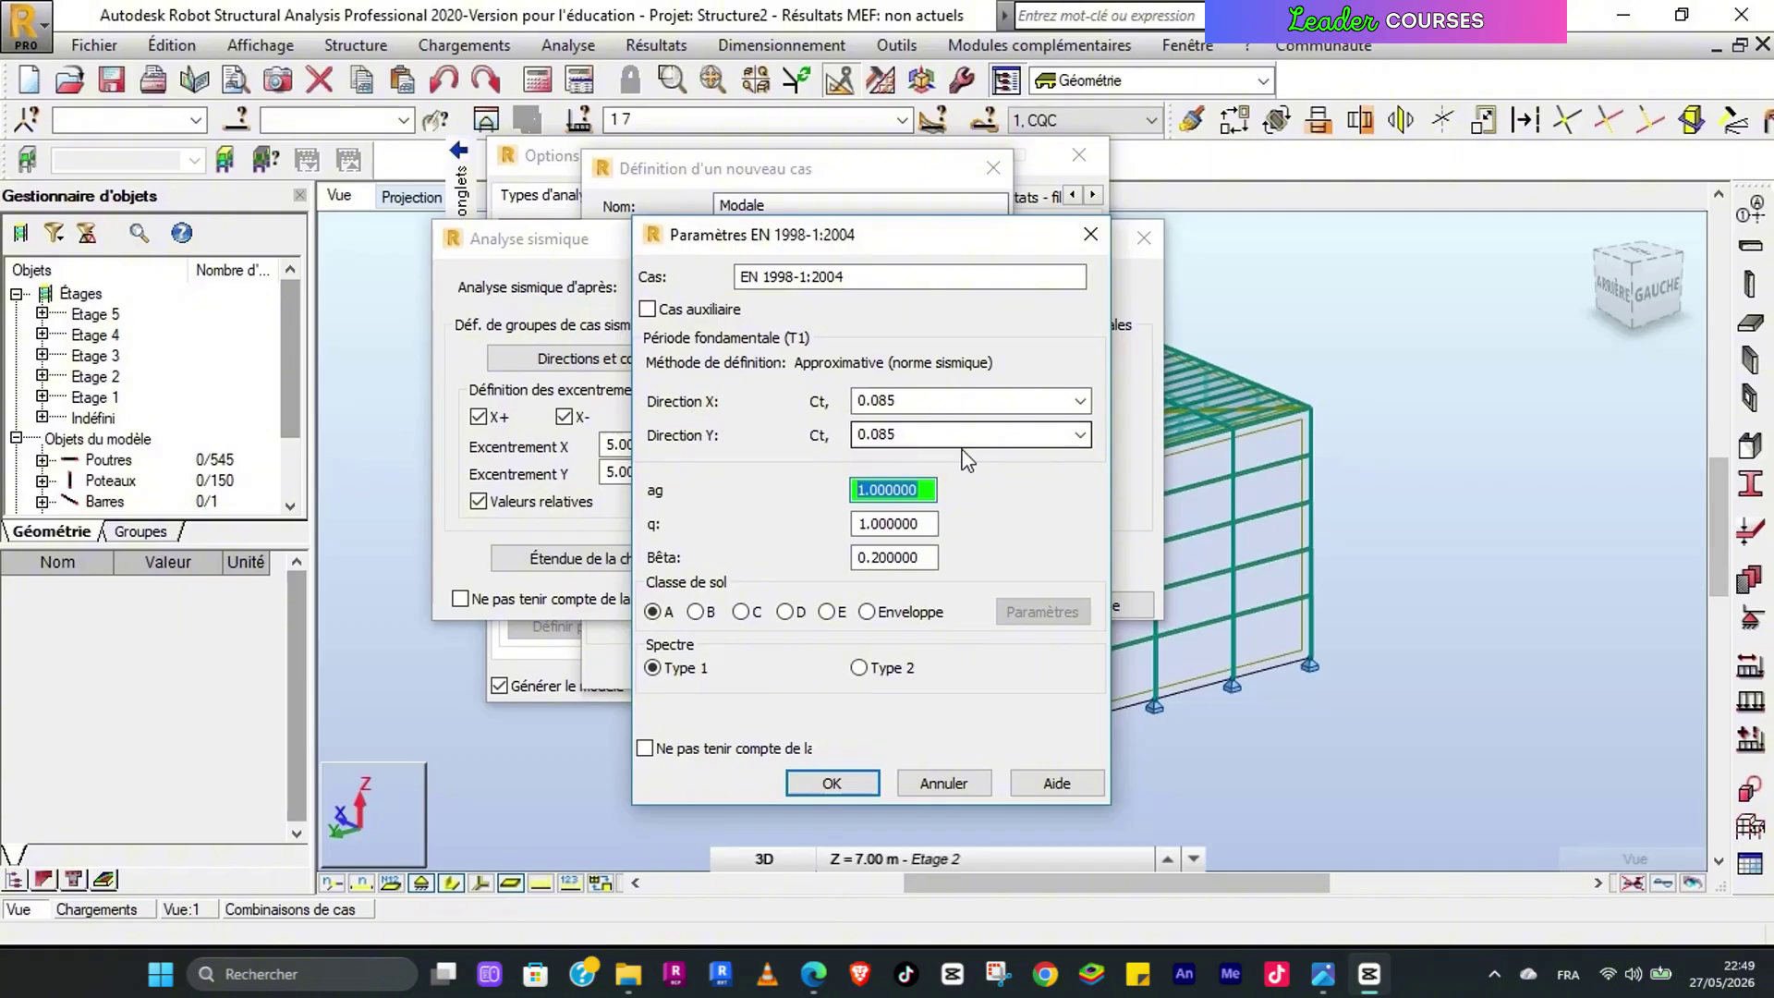
{"action": "type", "text": "2.5"}
{"action": "key", "text": "Tab"}
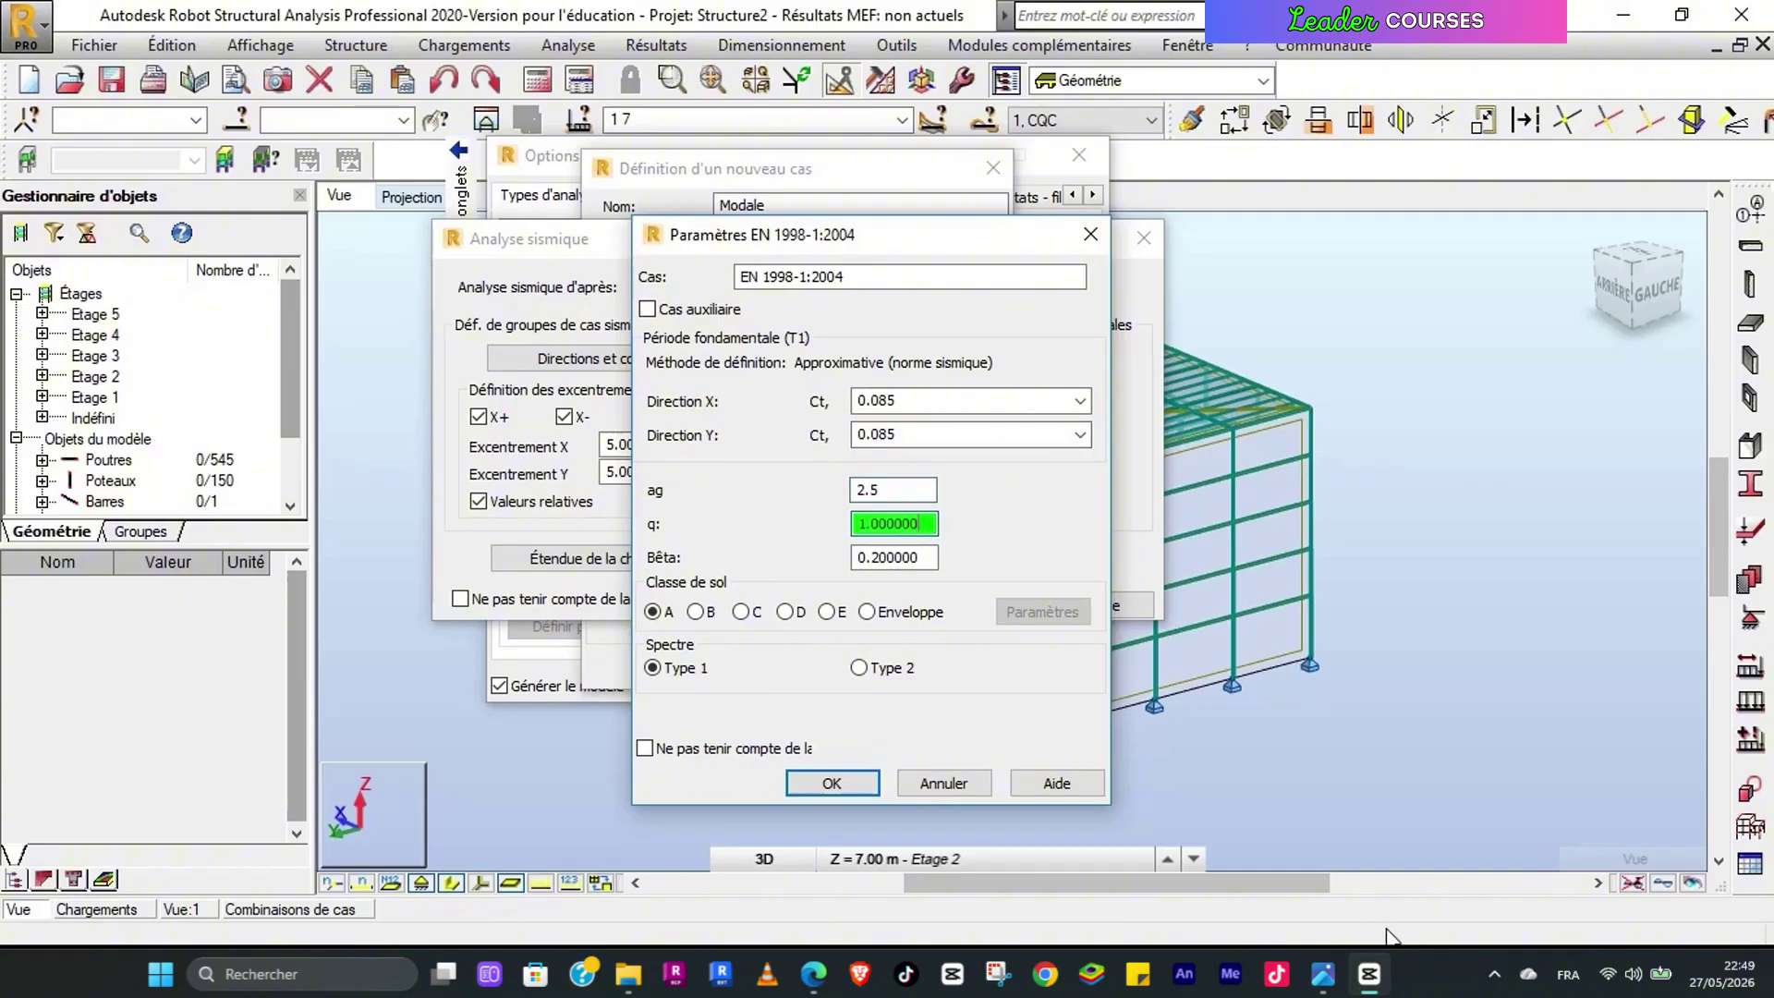
Step: Circle in blue the DCM value 4 for portal frames in Tableau 6.2 on the OneNote page, and set q to 4 in Robot
{"action": "key", "text": "alt+Tab"}
{"action": "scroll", "coordinate": [1109, 628], "scroll_direction": "down", "scroll_amount": 10}
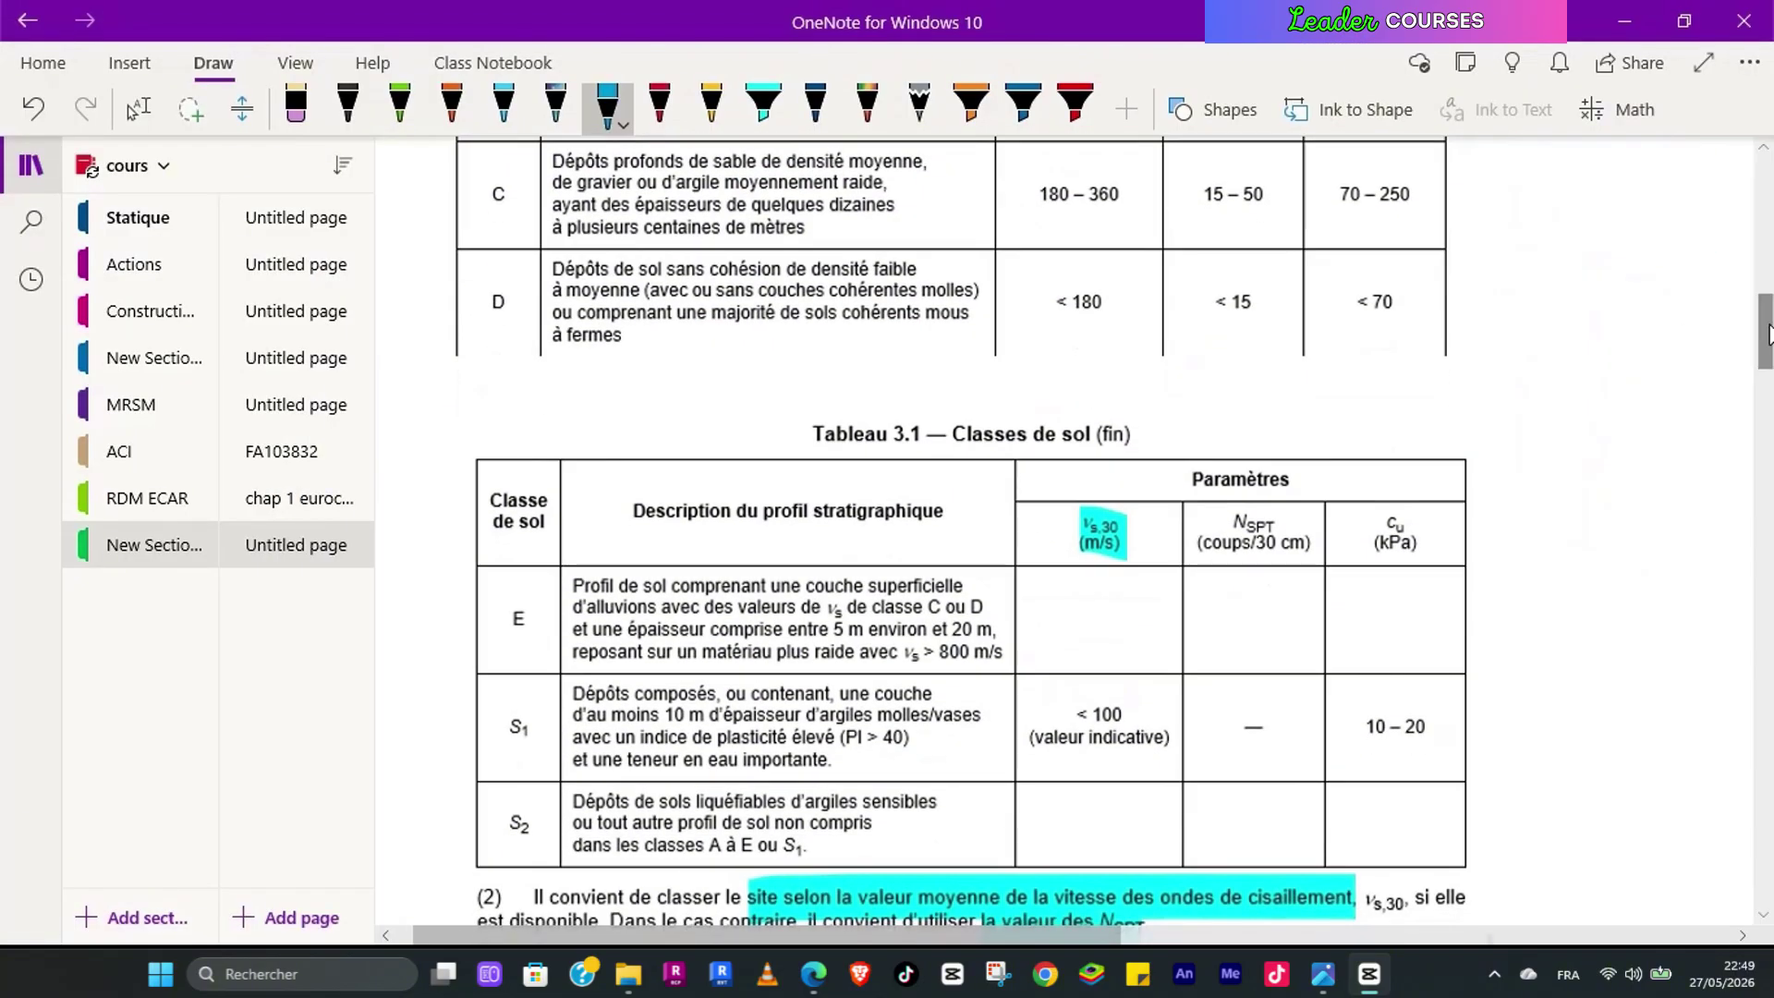
{"action": "left_click_drag", "start_coordinate": [1763, 340], "coordinate": [1763, 822]}
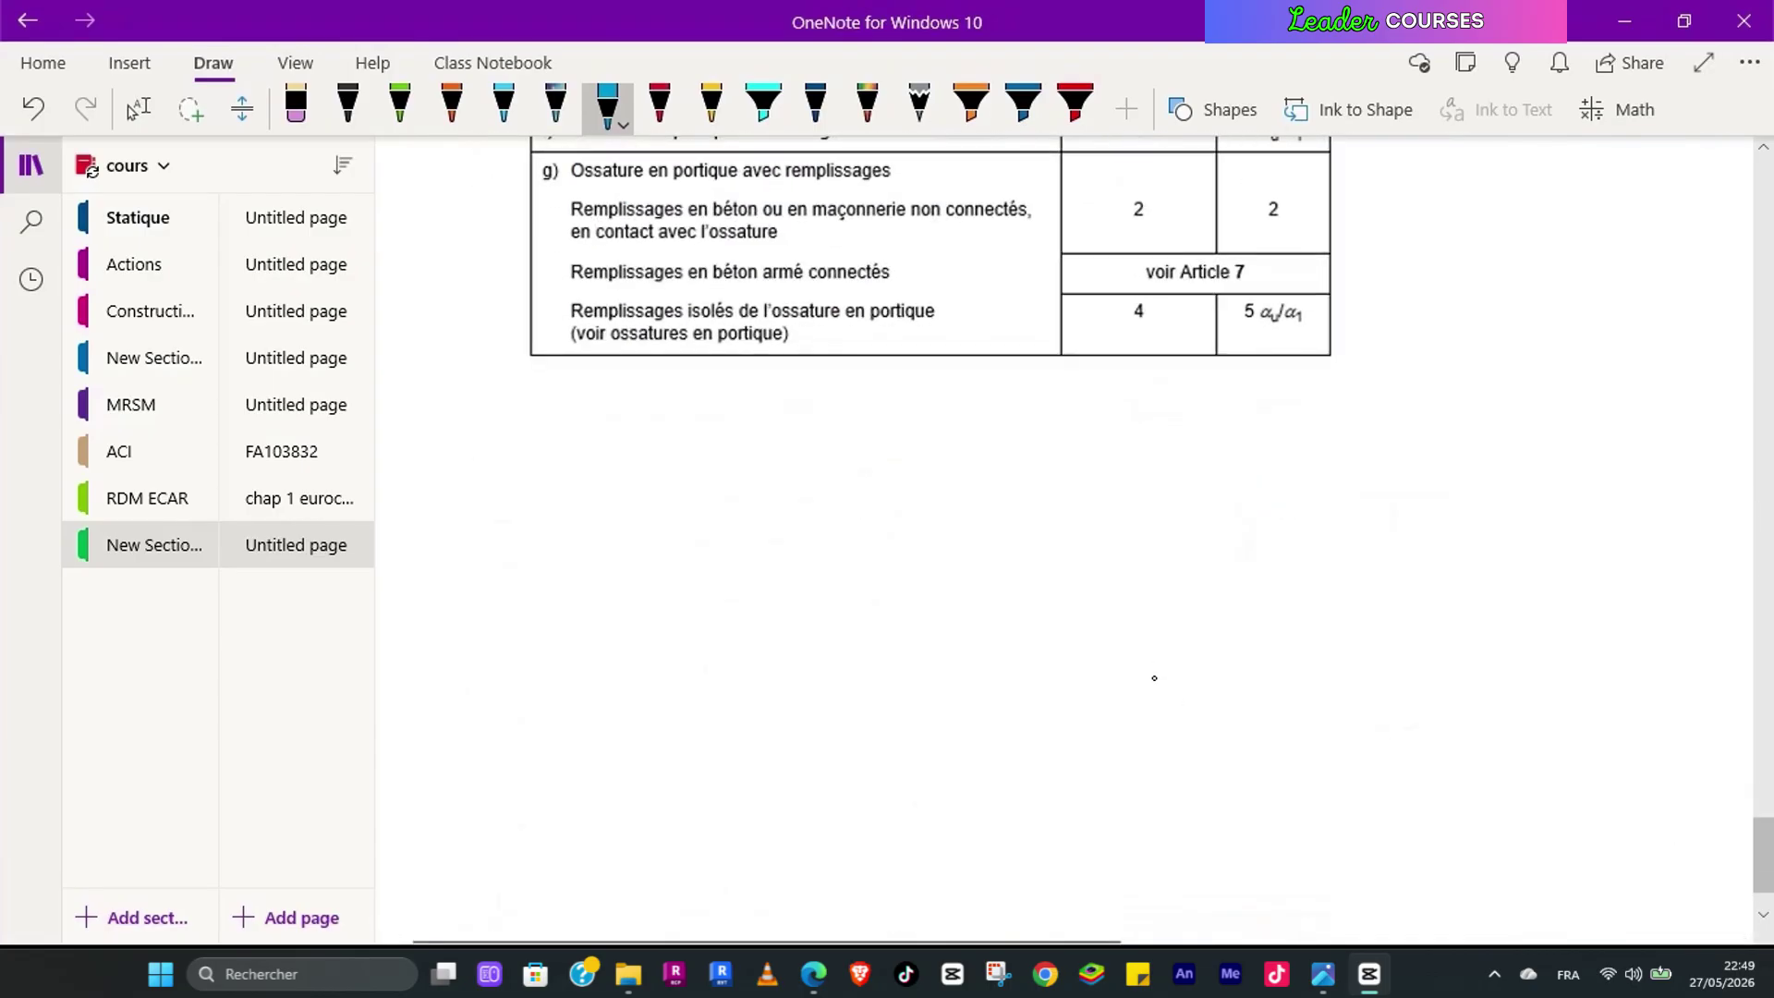
{"action": "scroll", "coordinate": [1152, 667], "scroll_direction": "up", "scroll_amount": 4}
{"action": "mouse_move", "coordinate": [1158, 351]}
{"action": "left_mouse_down"}
{"action": "mouse_move", "coordinate": [1115, 370]}
{"action": "mouse_move", "coordinate": [1169, 384]}
{"action": "mouse_move", "coordinate": [1130, 351]}
{"action": "left_mouse_up"}
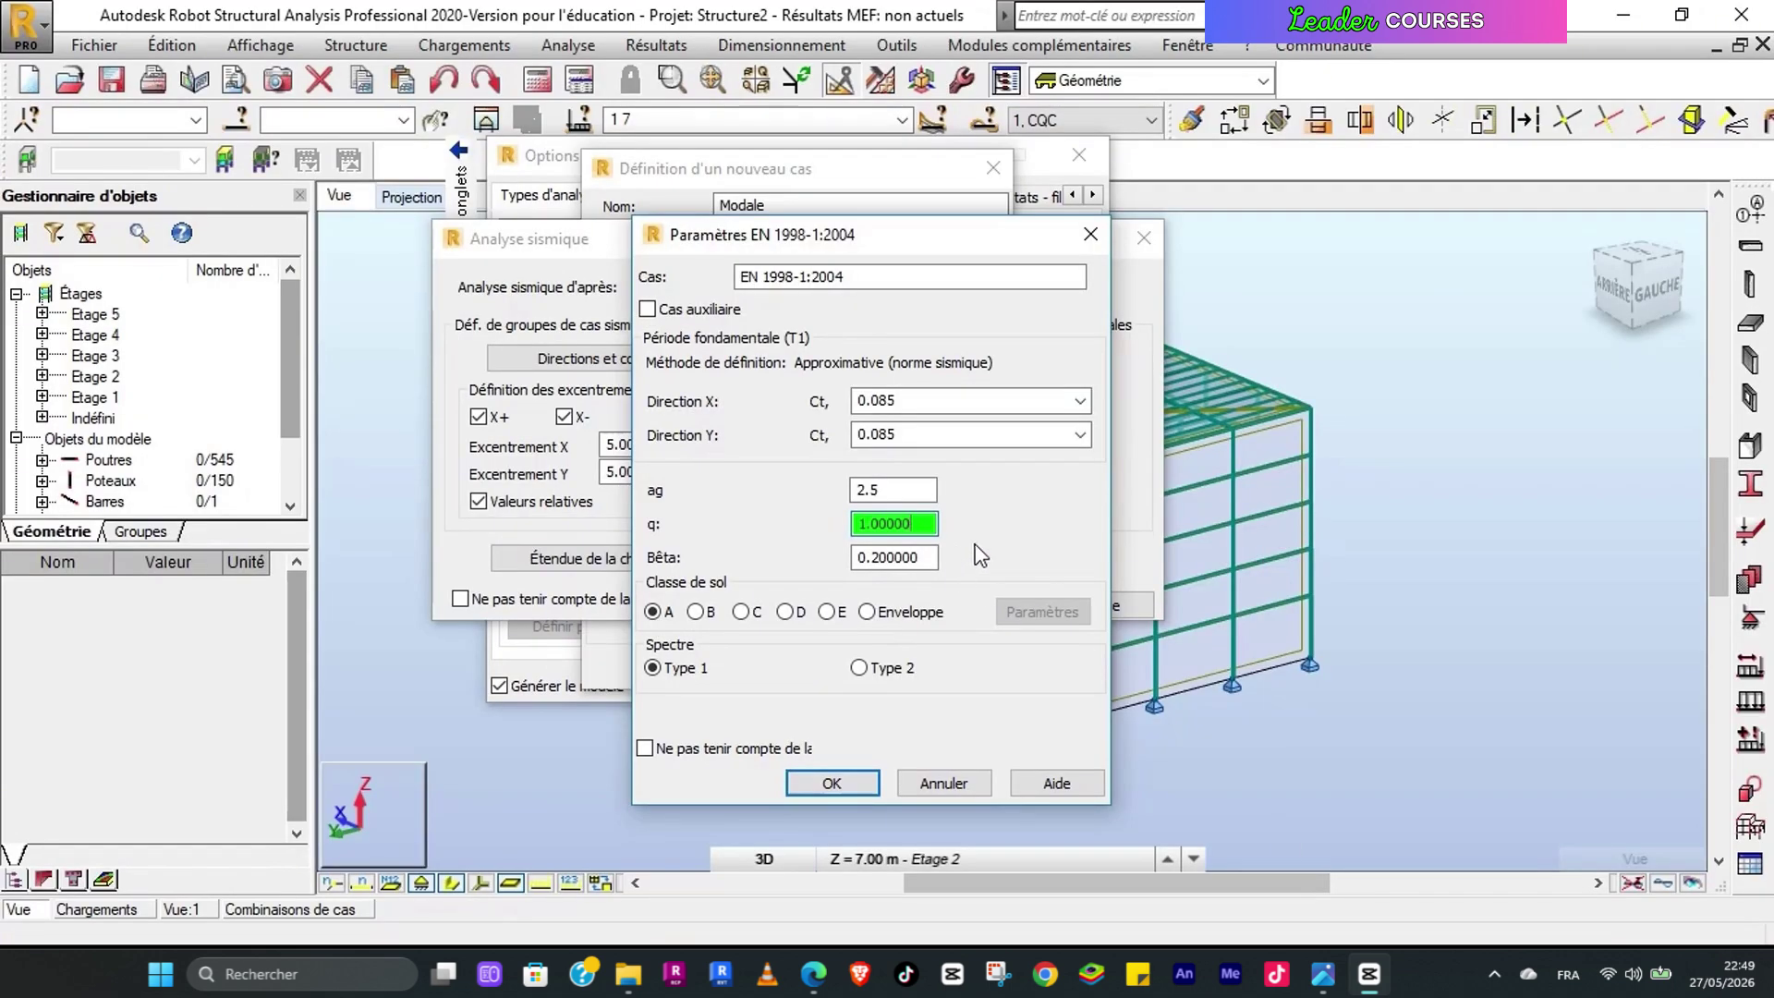
{"action": "type", "text": "1."}
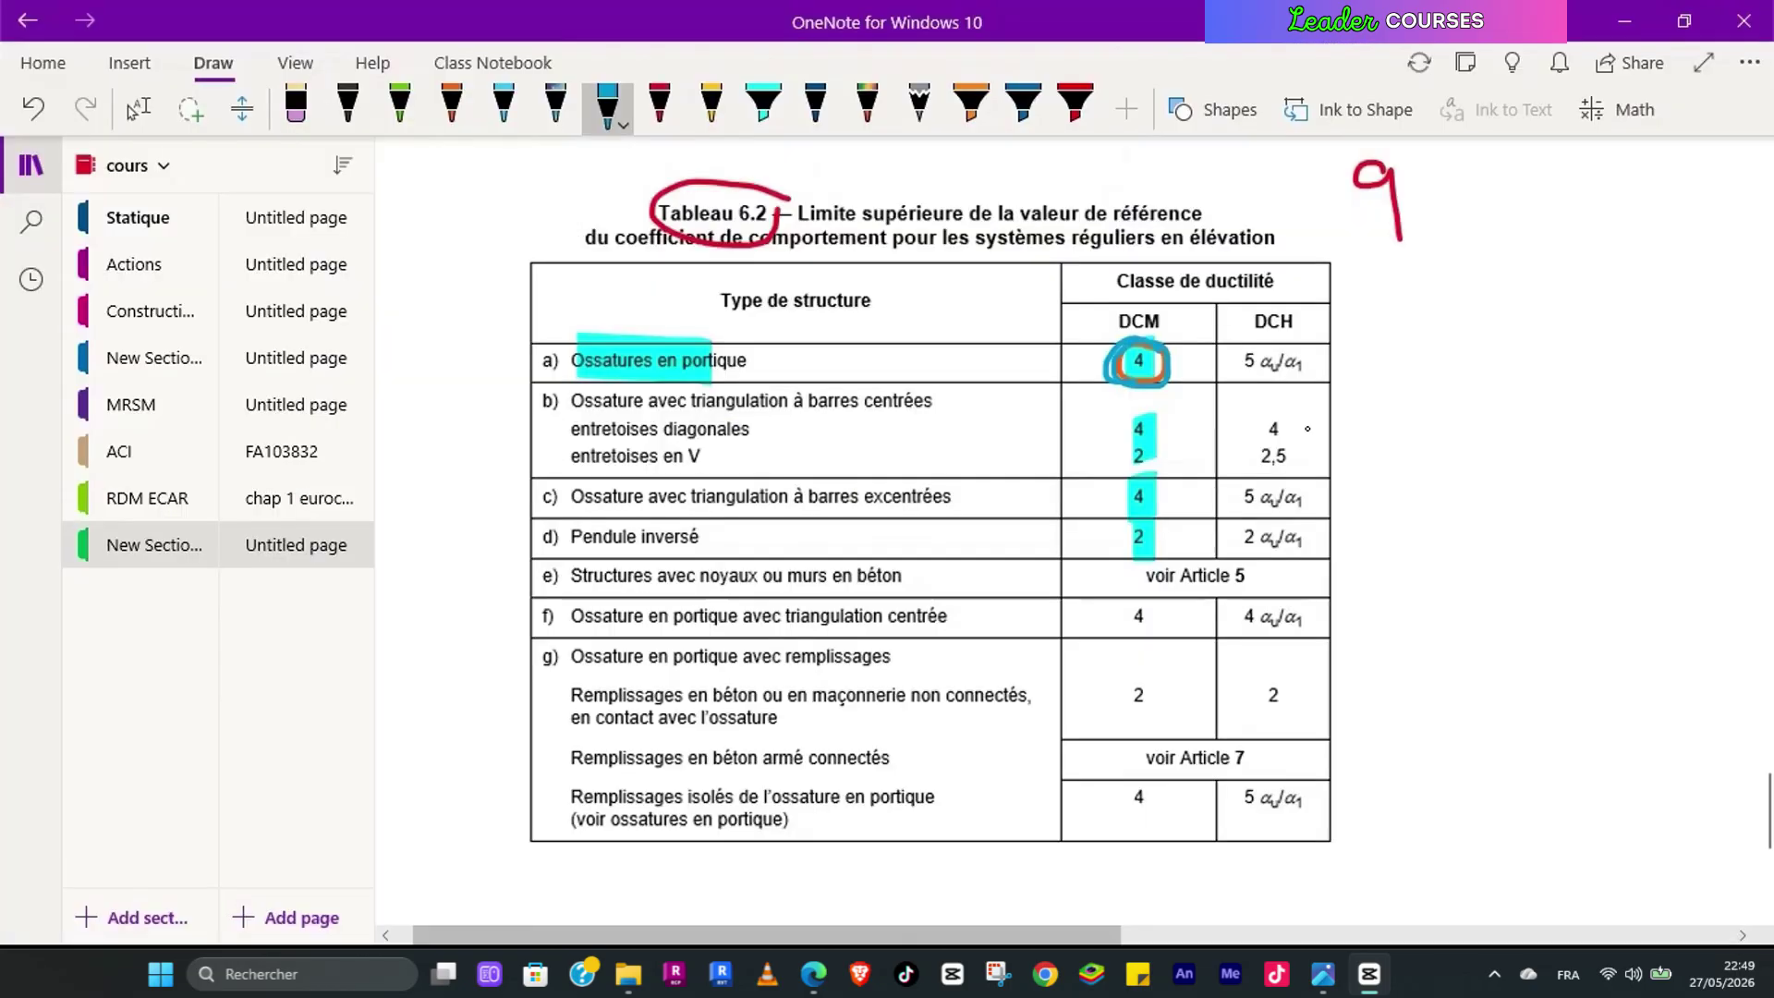
Step: Underline in blue the recommended value β = 0,2 in the note above Tableau 4.3 on the OneNote page
{"action": "scroll", "coordinate": [1308, 428], "scroll_direction": "up", "scroll_amount": 20}
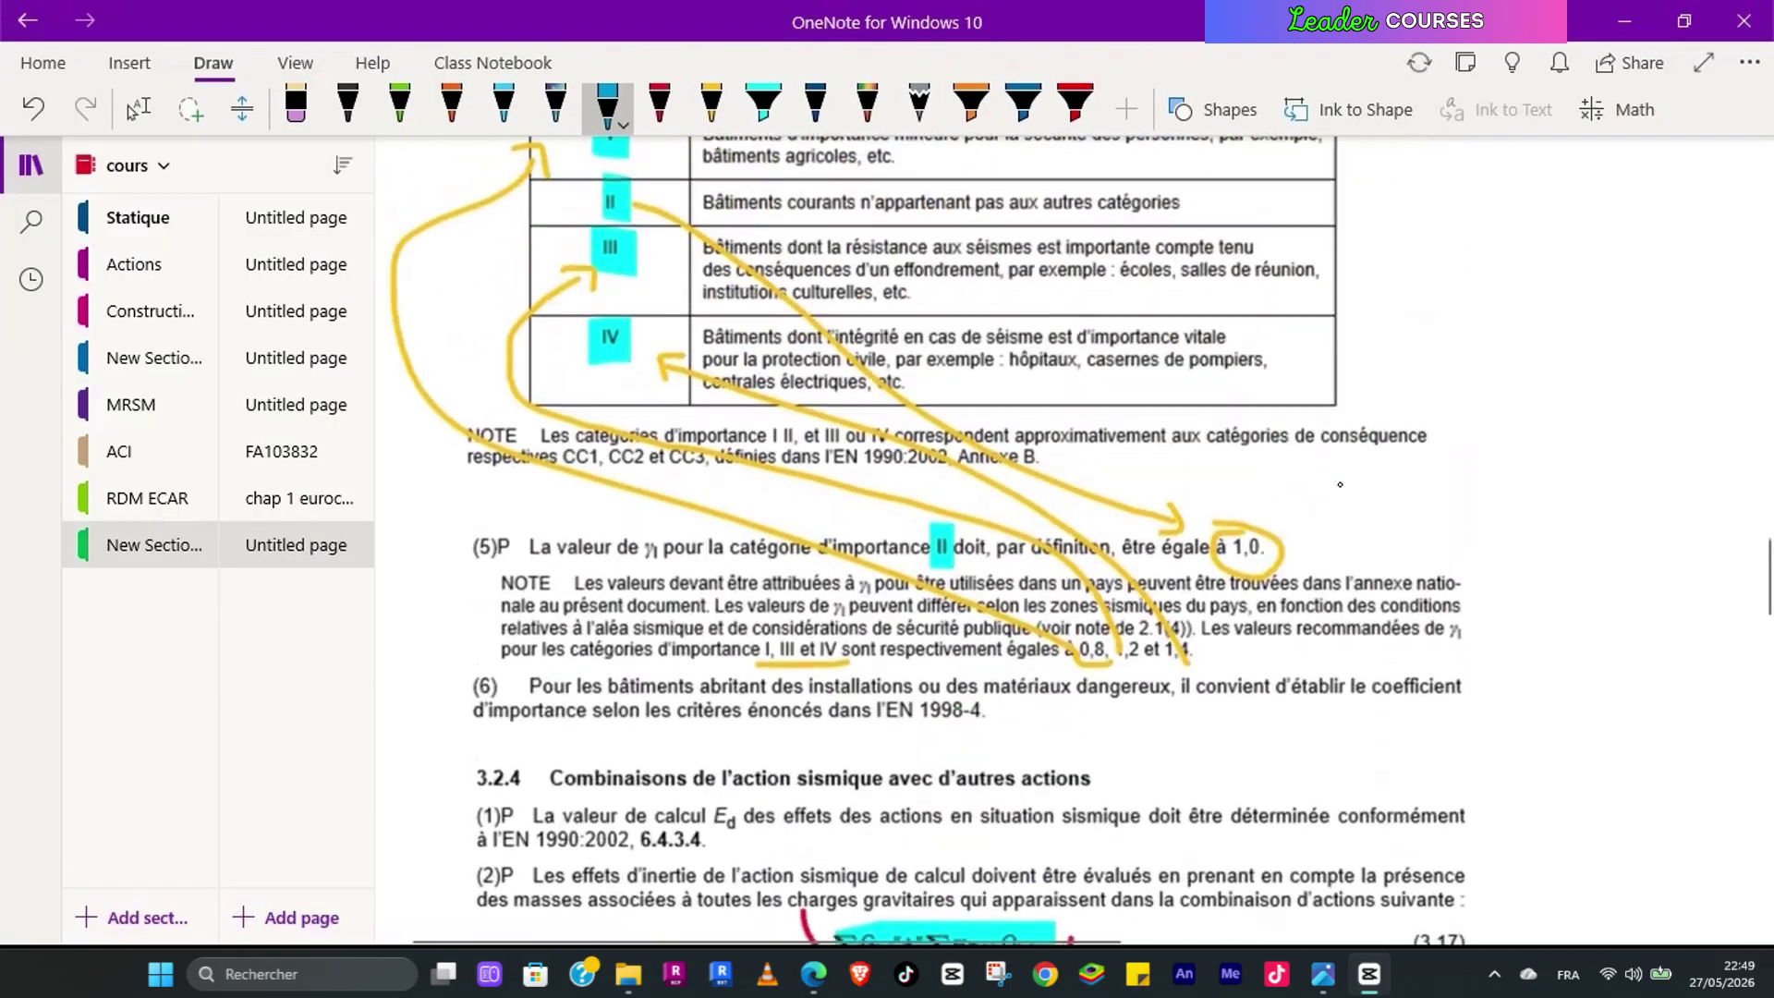
{"action": "scroll", "coordinate": [1340, 484], "scroll_direction": "up", "scroll_amount": 7}
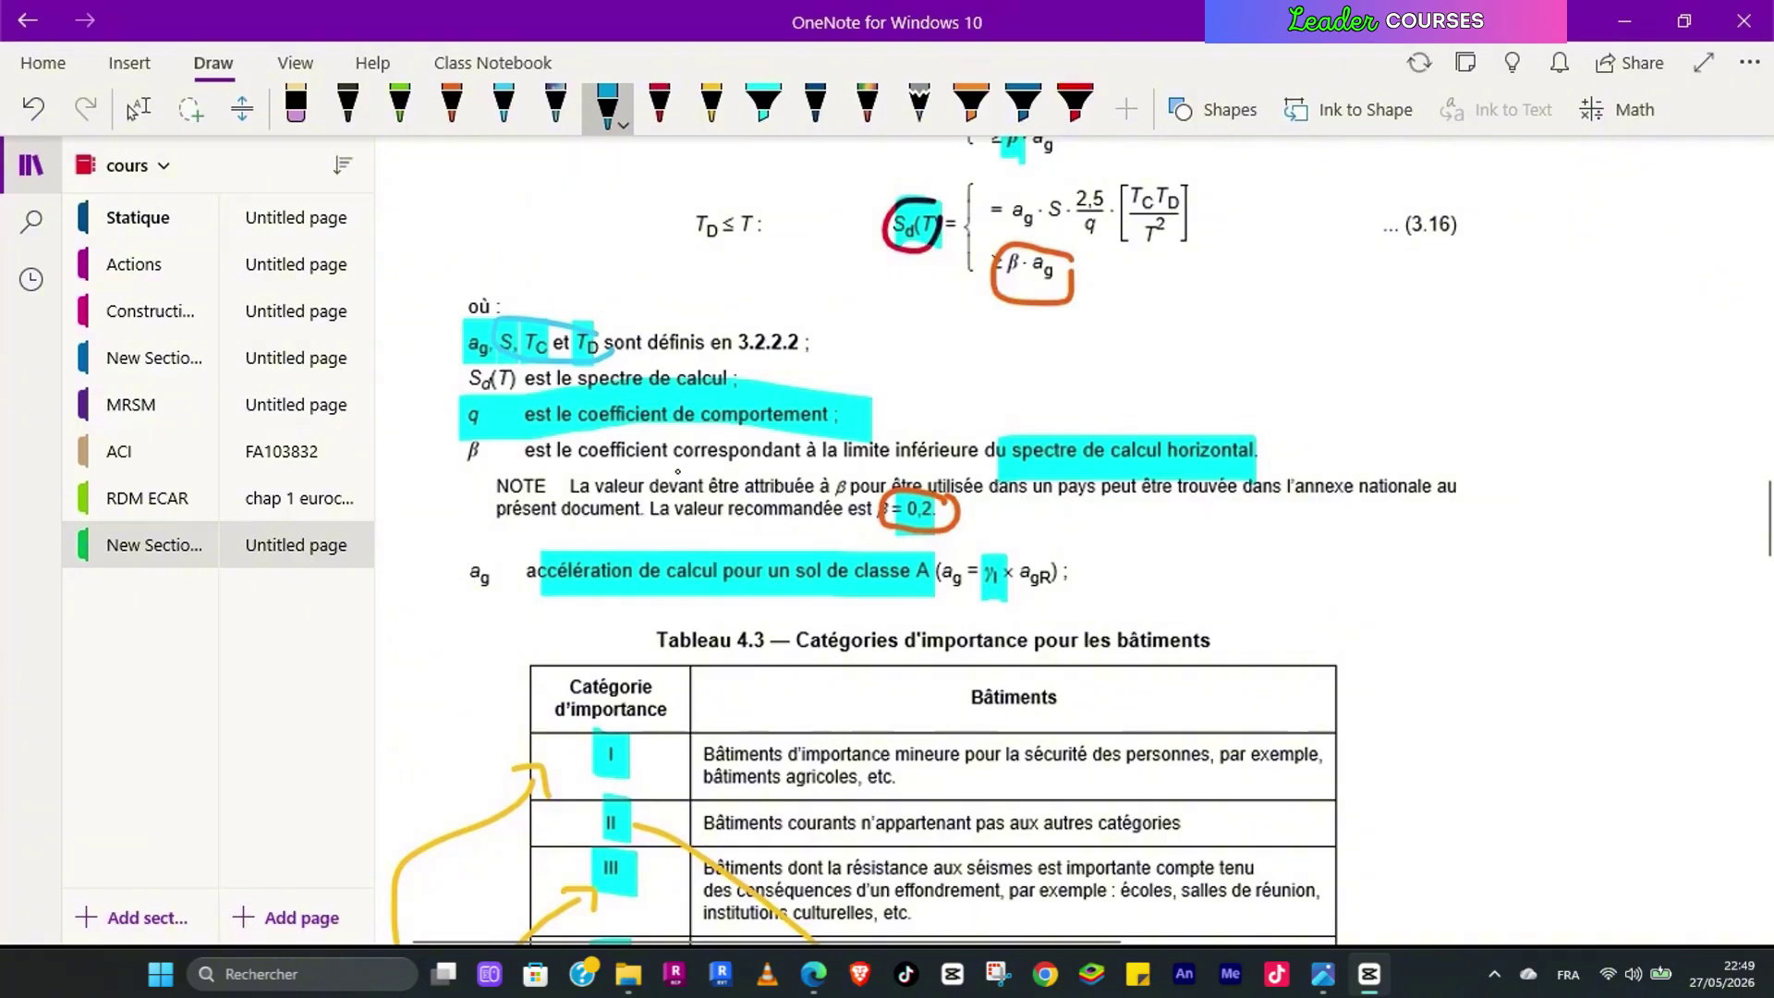
{"action": "mouse_move", "coordinate": [610, 516]}
{"action": "left_mouse_down"}
{"action": "mouse_move", "coordinate": [959, 532]}
{"action": "mouse_move", "coordinate": [964, 503]}
{"action": "left_mouse_up"}
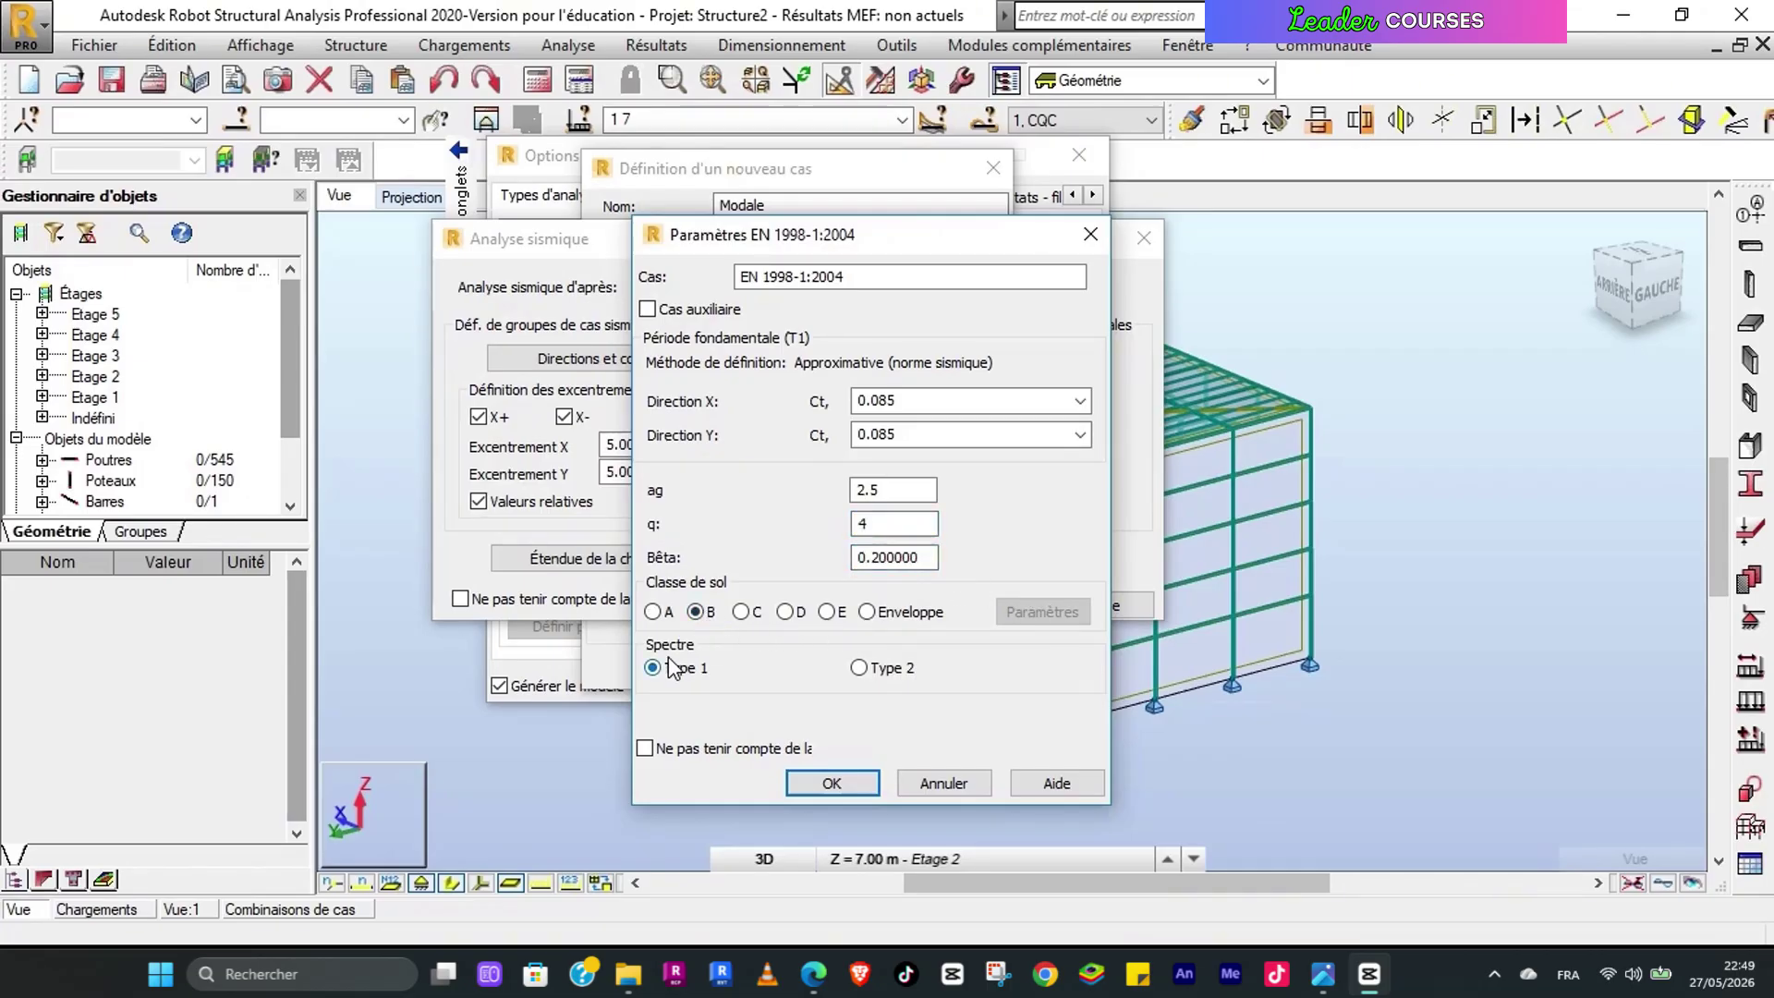
Step: Accept the EN 1998-1:2004 parameters with soil class B, and confirm the seismic load extent from lowest storey base to highest storey top
{"action": "left_click", "coordinate": [831, 786]}
{"action": "left_click", "coordinate": [628, 559]}
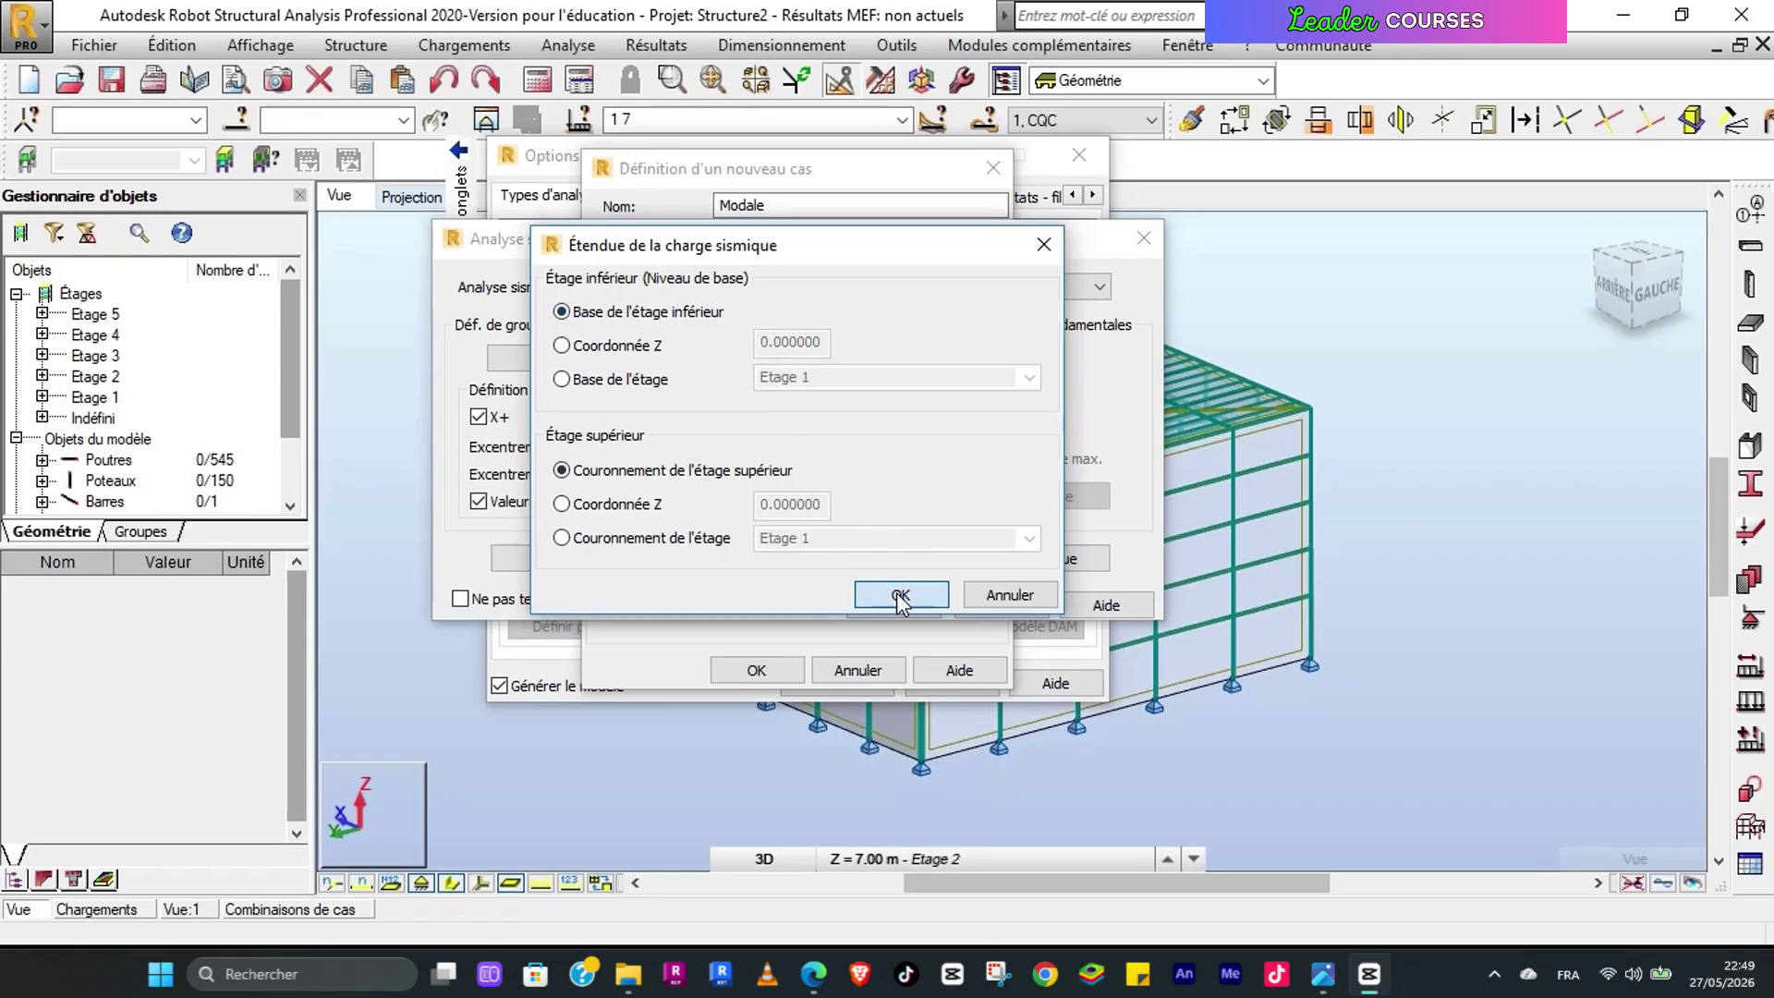
{"action": "left_click", "coordinate": [901, 594]}
Step: Check the seismic directions and combinations without changing them, and accept the seismic analysis to generate its cases
{"action": "left_click", "coordinate": [673, 359]}
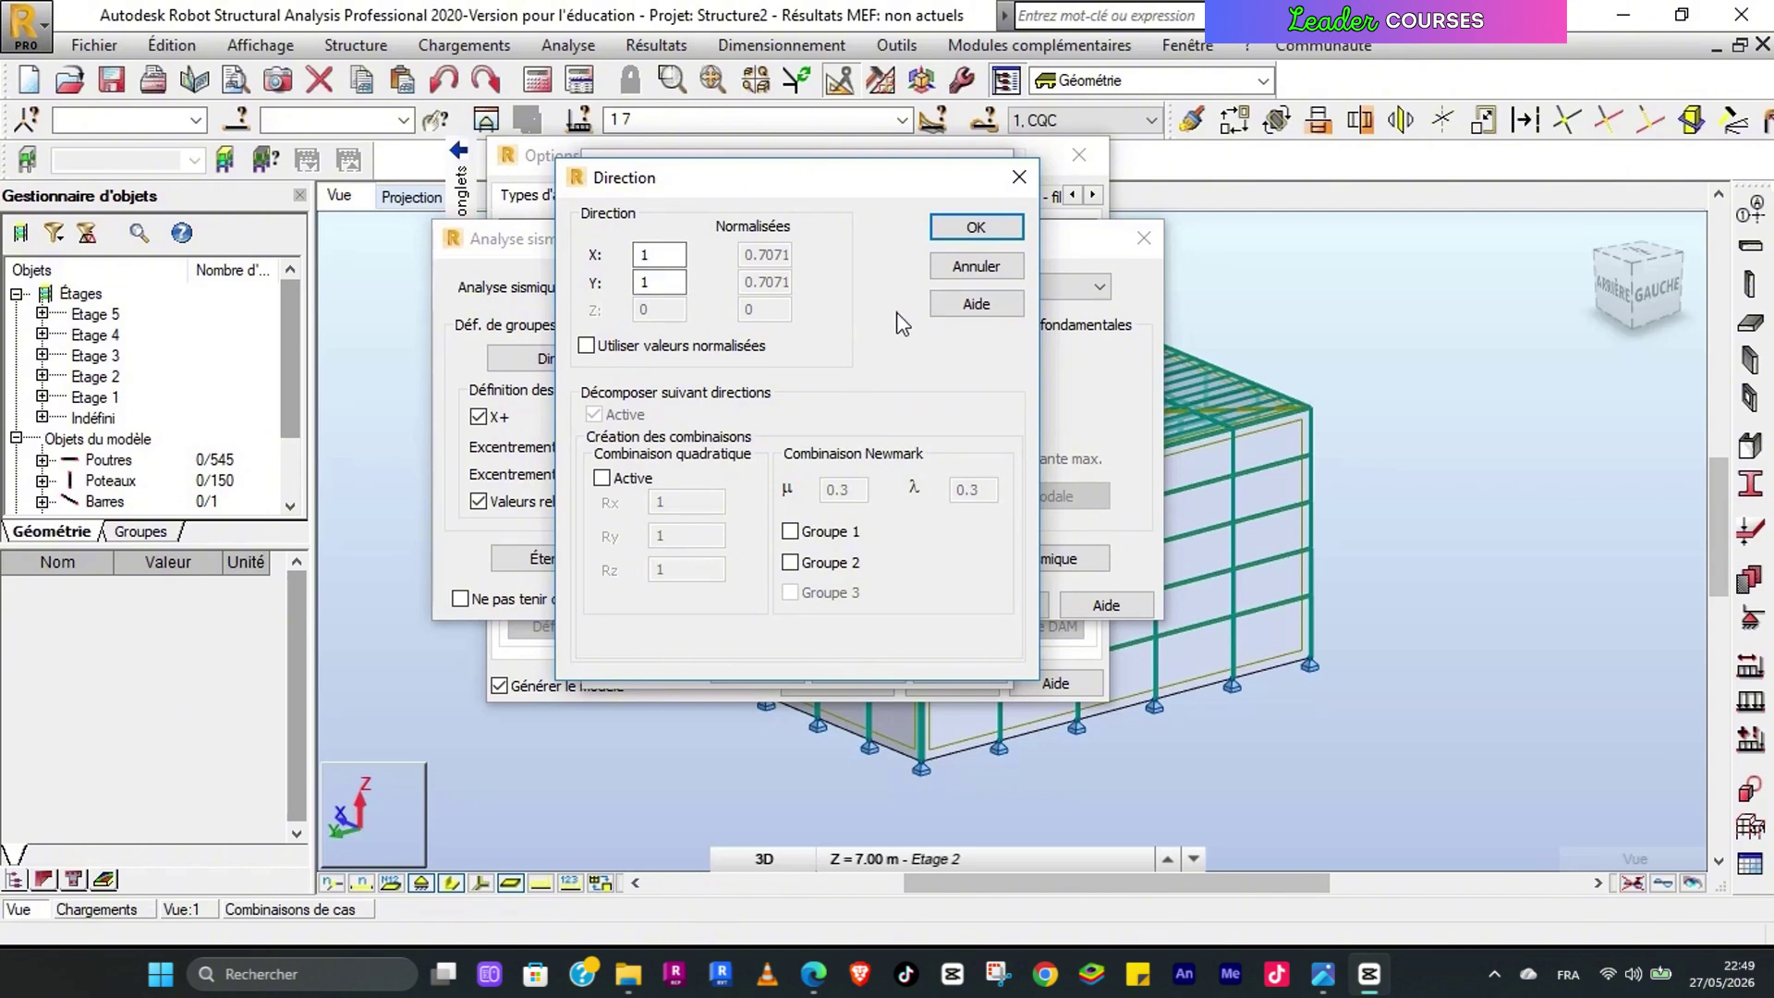
{"action": "left_click", "coordinate": [1018, 175]}
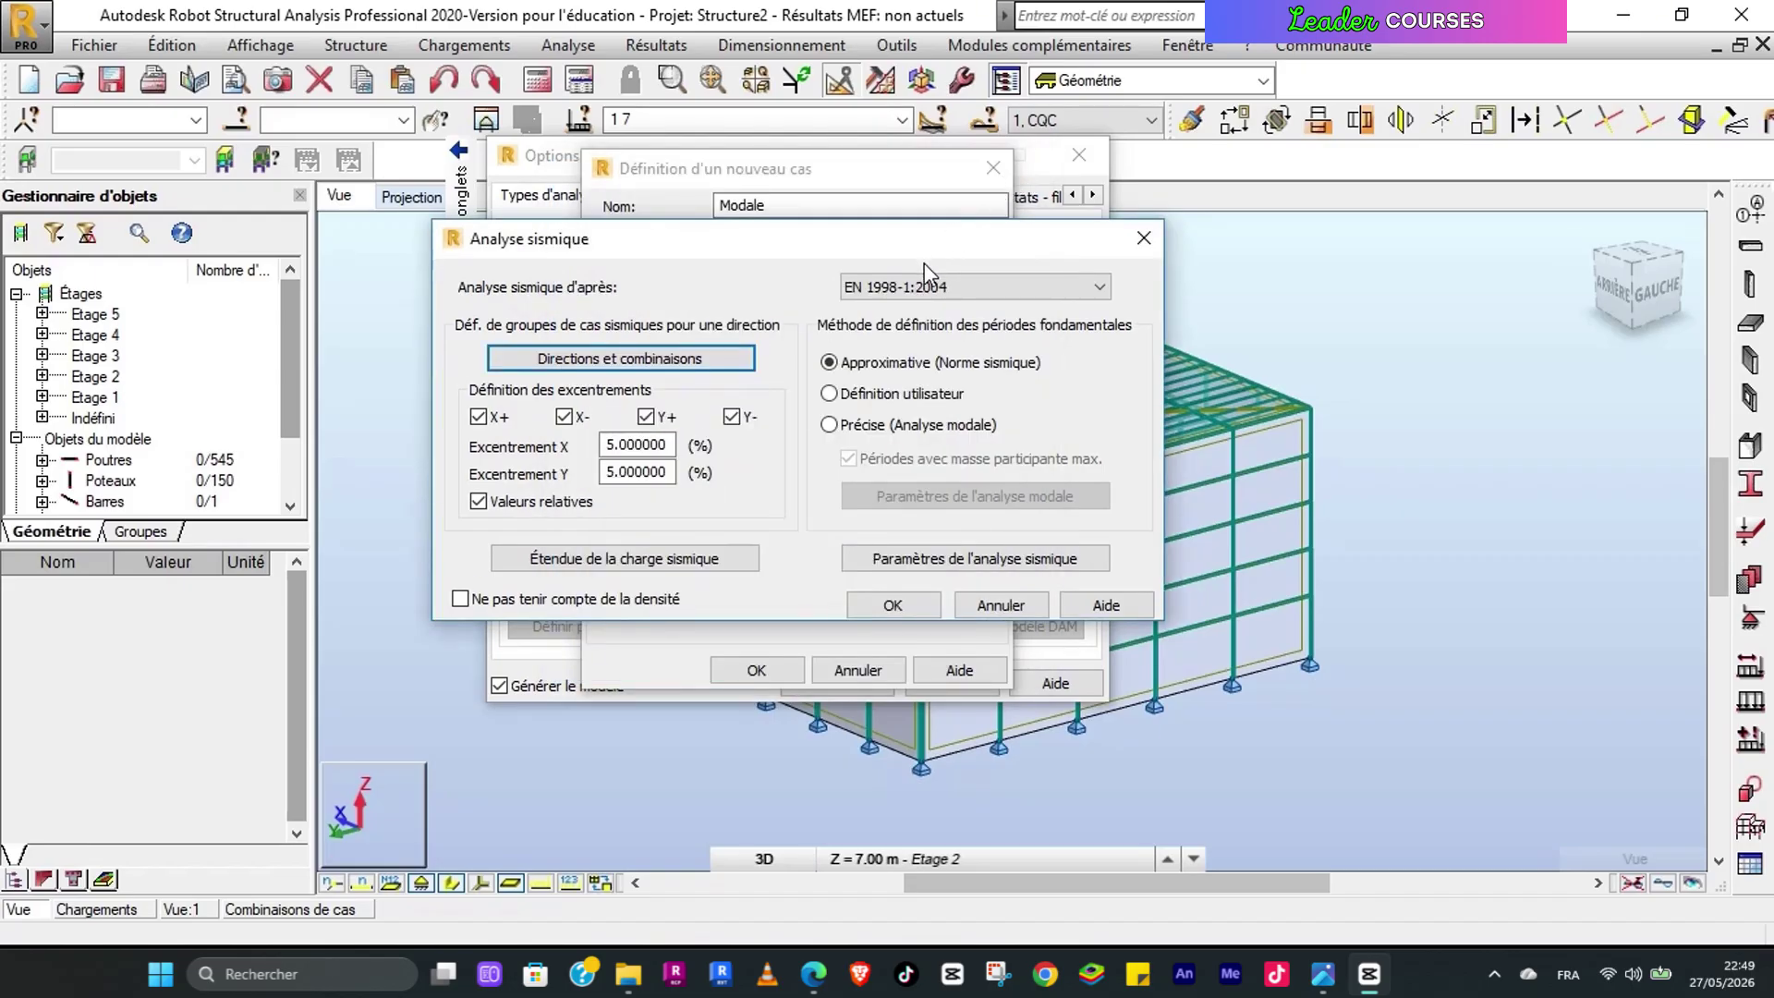
{"action": "left_click", "coordinate": [890, 608]}
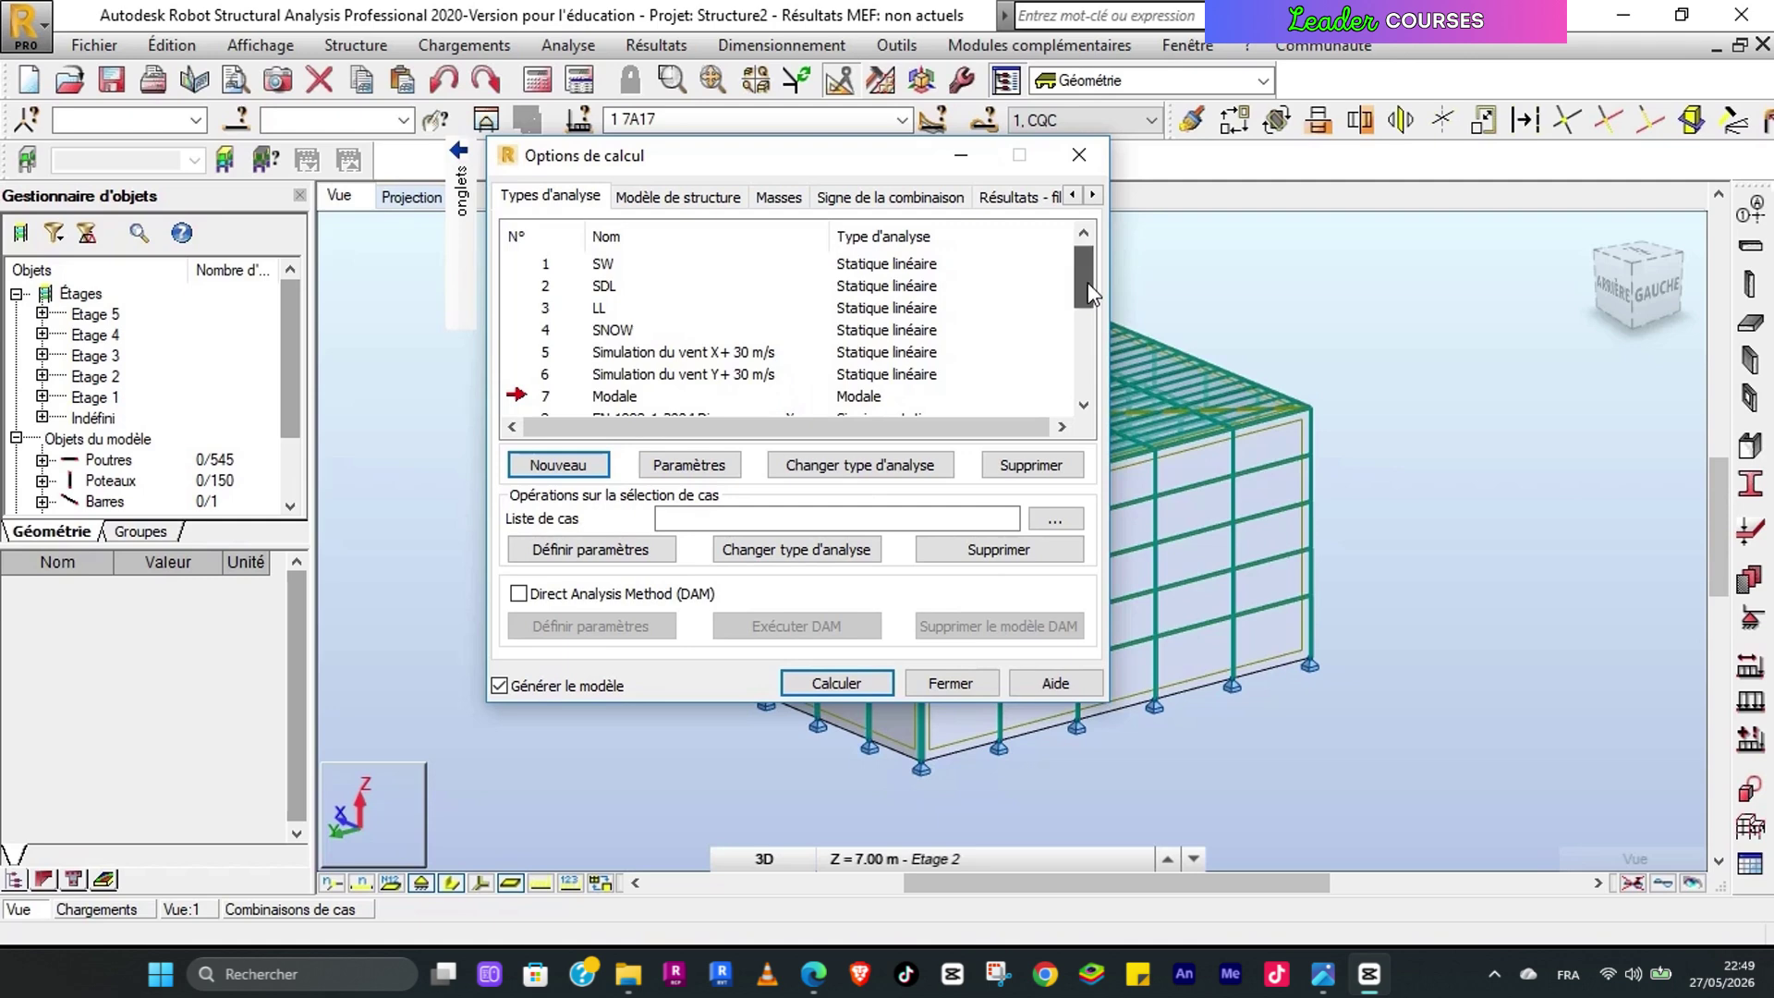
Step: Widen the name column of the case list and delete case 12, EN 1998-1:2004 Ecc X+ Dir. - masses_X
{"action": "left_click_drag", "start_coordinate": [1089, 281], "coordinate": [1089, 340]}
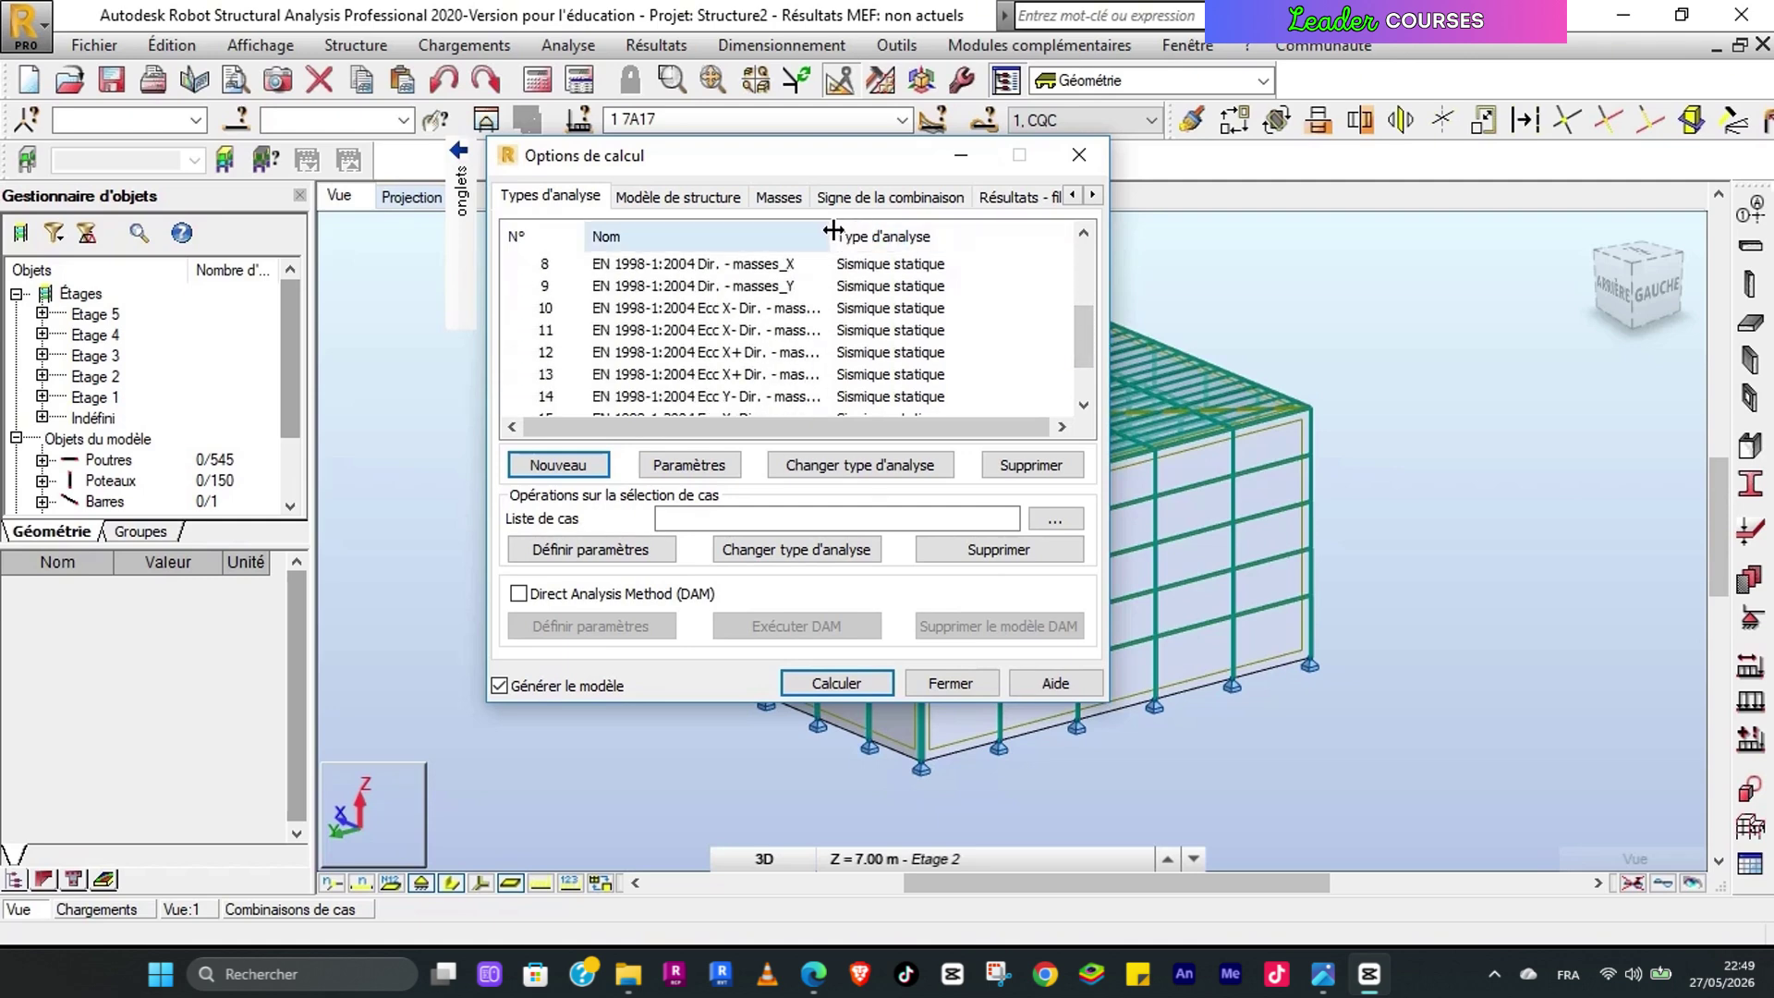
{"action": "left_click_drag", "start_coordinate": [834, 230], "coordinate": [915, 231]}
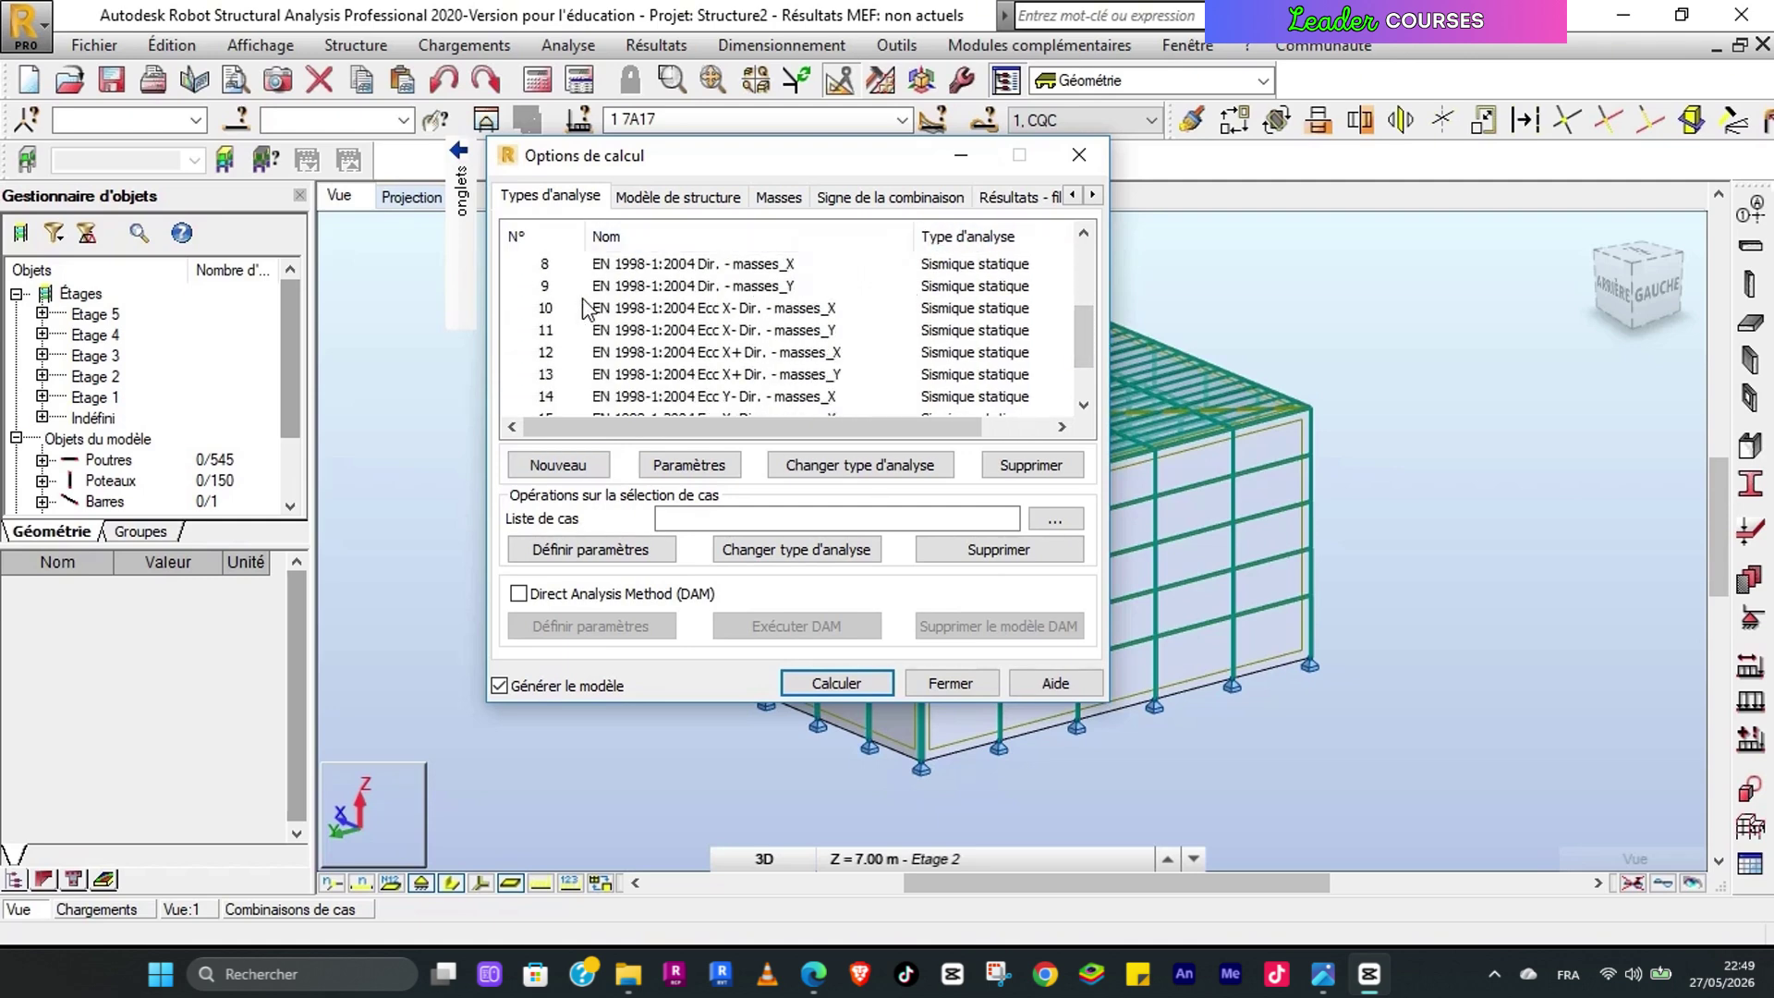
{"action": "left_click", "coordinate": [553, 309]}
{"action": "left_click", "coordinate": [543, 354]}
{"action": "left_click", "coordinate": [1031, 465]}
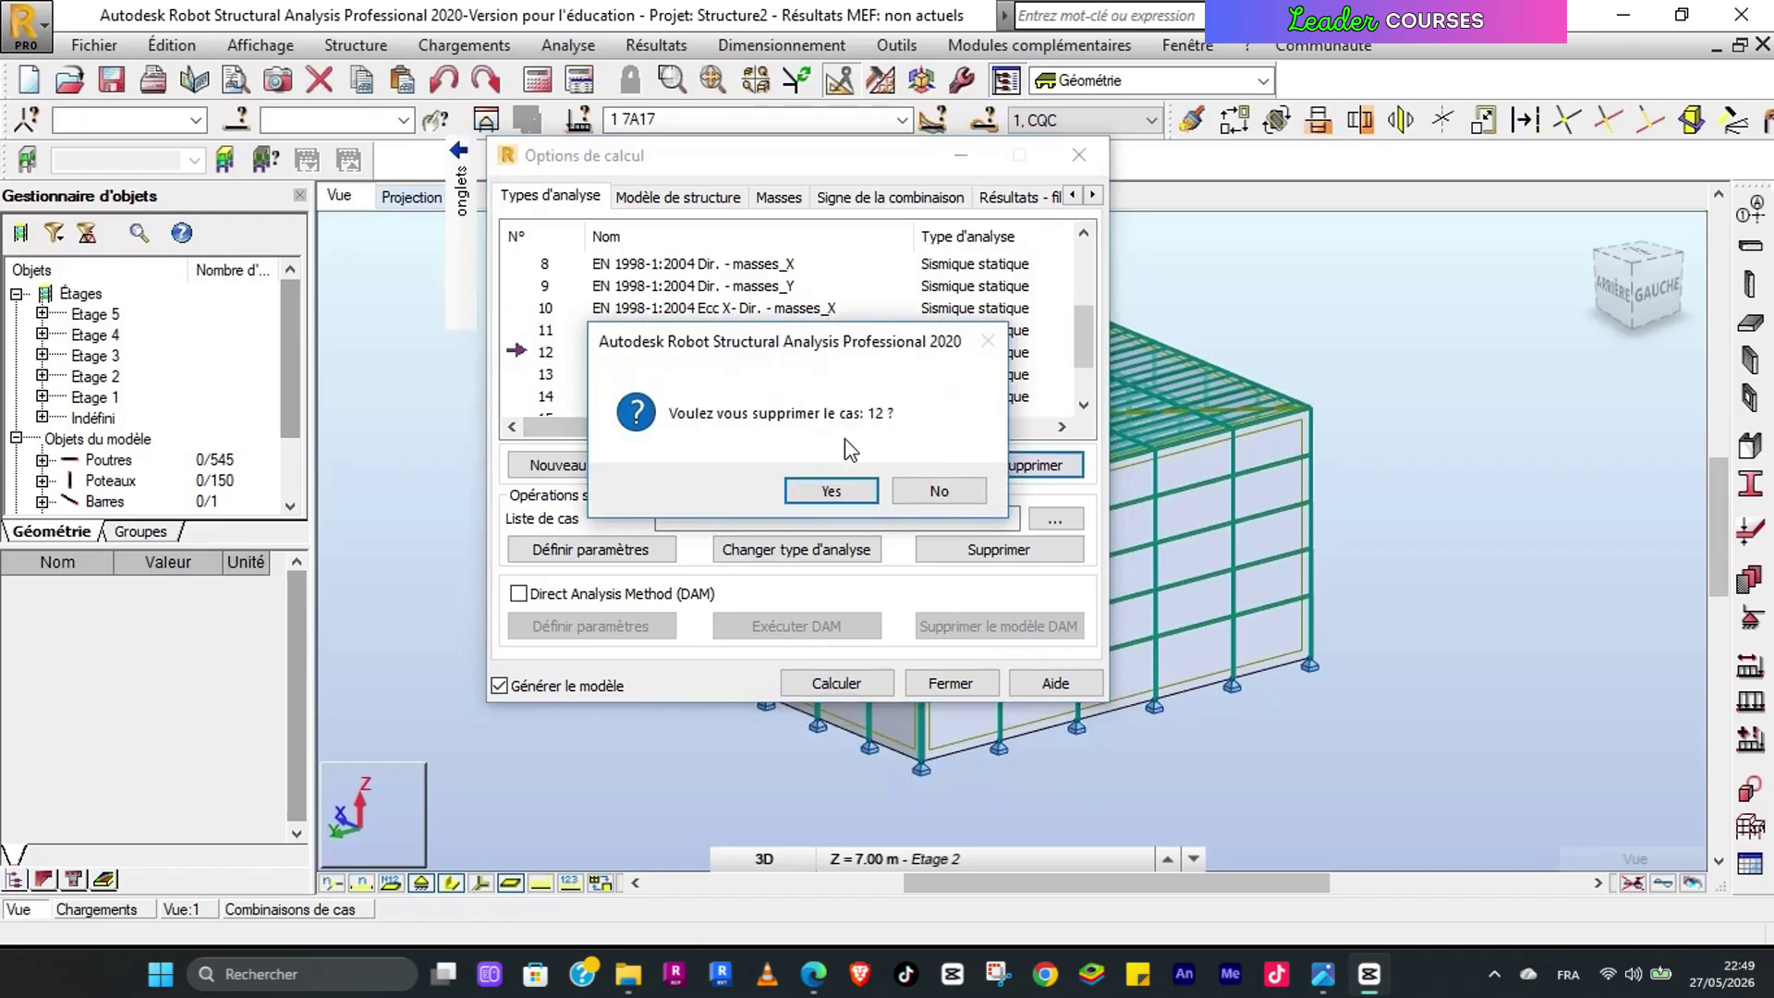
{"action": "left_click", "coordinate": [832, 490]}
{"action": "scroll", "coordinate": [681, 296], "scroll_direction": "down", "scroll_amount": 3}
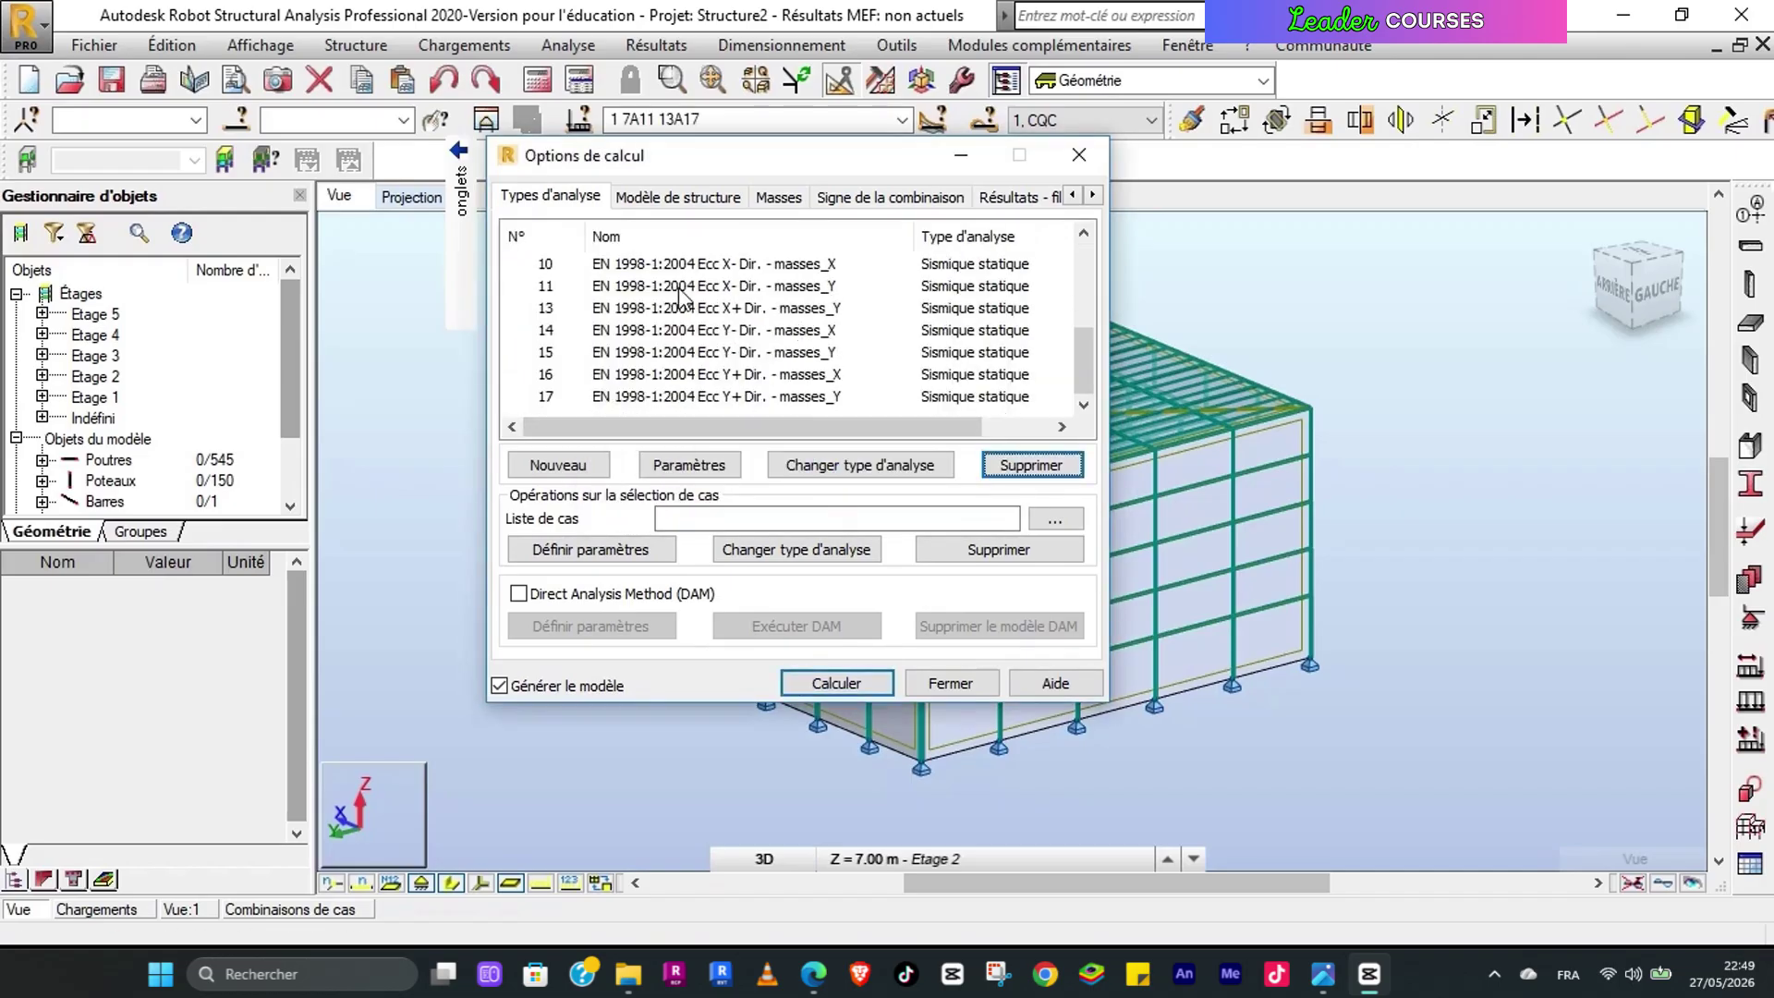
Step: Delete cases 10 (EN 1998-1:2004 Ecc X- Dir. - masses_X) and 17 (EN 1998-1:2004 Ecc Y+ Dir. - masses_Y) from the case list
{"action": "left_click", "coordinate": [544, 265]}
{"action": "left_click", "coordinate": [1016, 465]}
{"action": "left_click", "coordinate": [800, 490]}
{"action": "scroll", "coordinate": [849, 337], "scroll_direction": "down", "scroll_amount": 3}
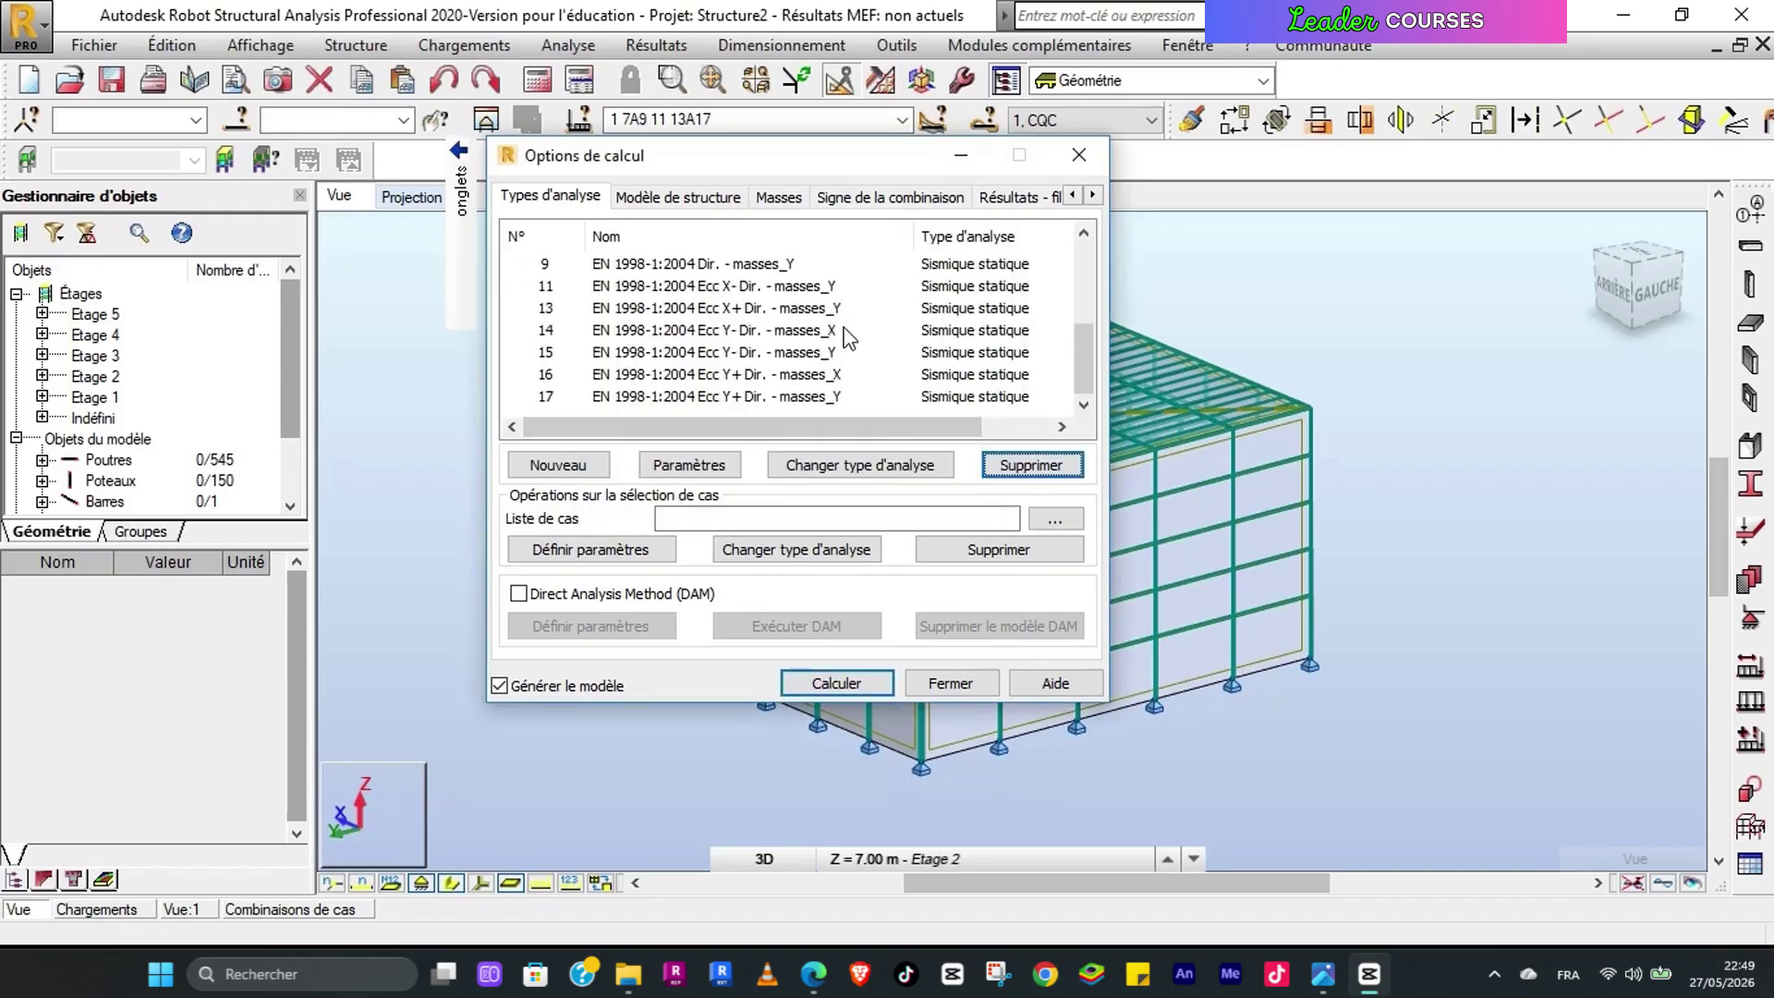
{"action": "left_click", "coordinate": [541, 403]}
{"action": "left_click", "coordinate": [1026, 465]}
{"action": "left_click", "coordinate": [830, 490]}
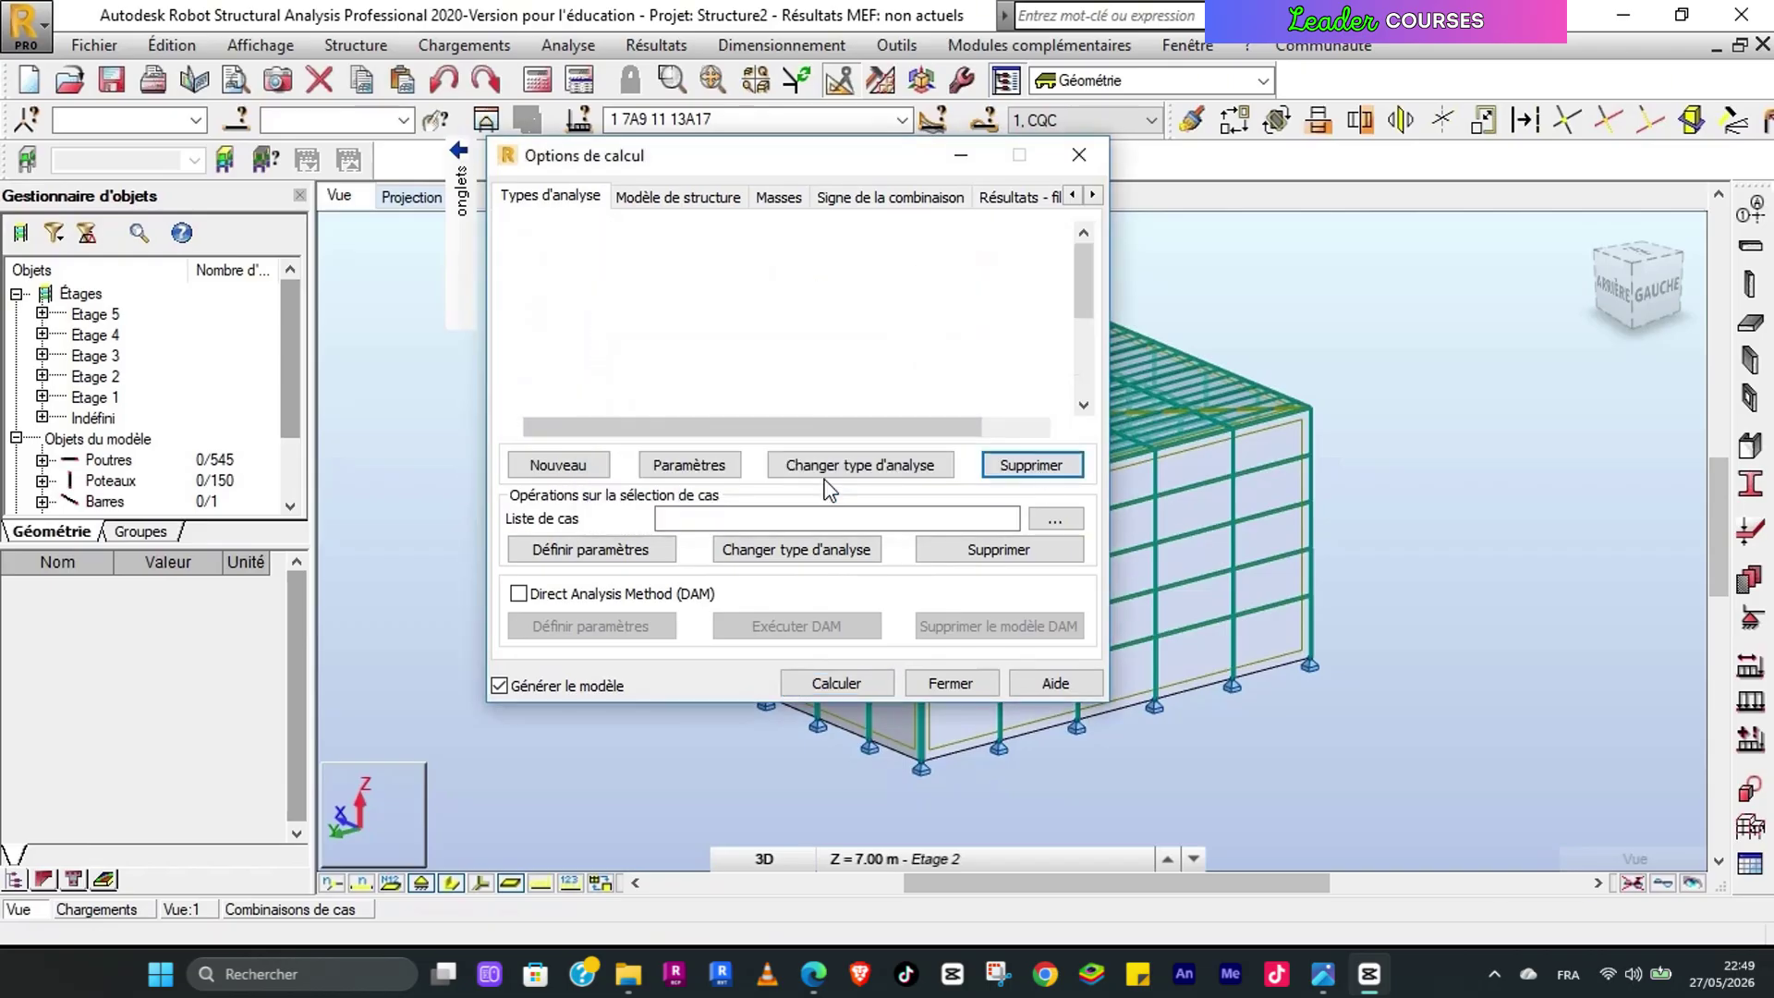
Step: Delete case 15, EN 1998-1:2004 Ecc Y- Dir. - masses_Y, from the list of analysis cases
{"action": "scroll", "coordinate": [818, 370], "scroll_direction": "down", "scroll_amount": 3}
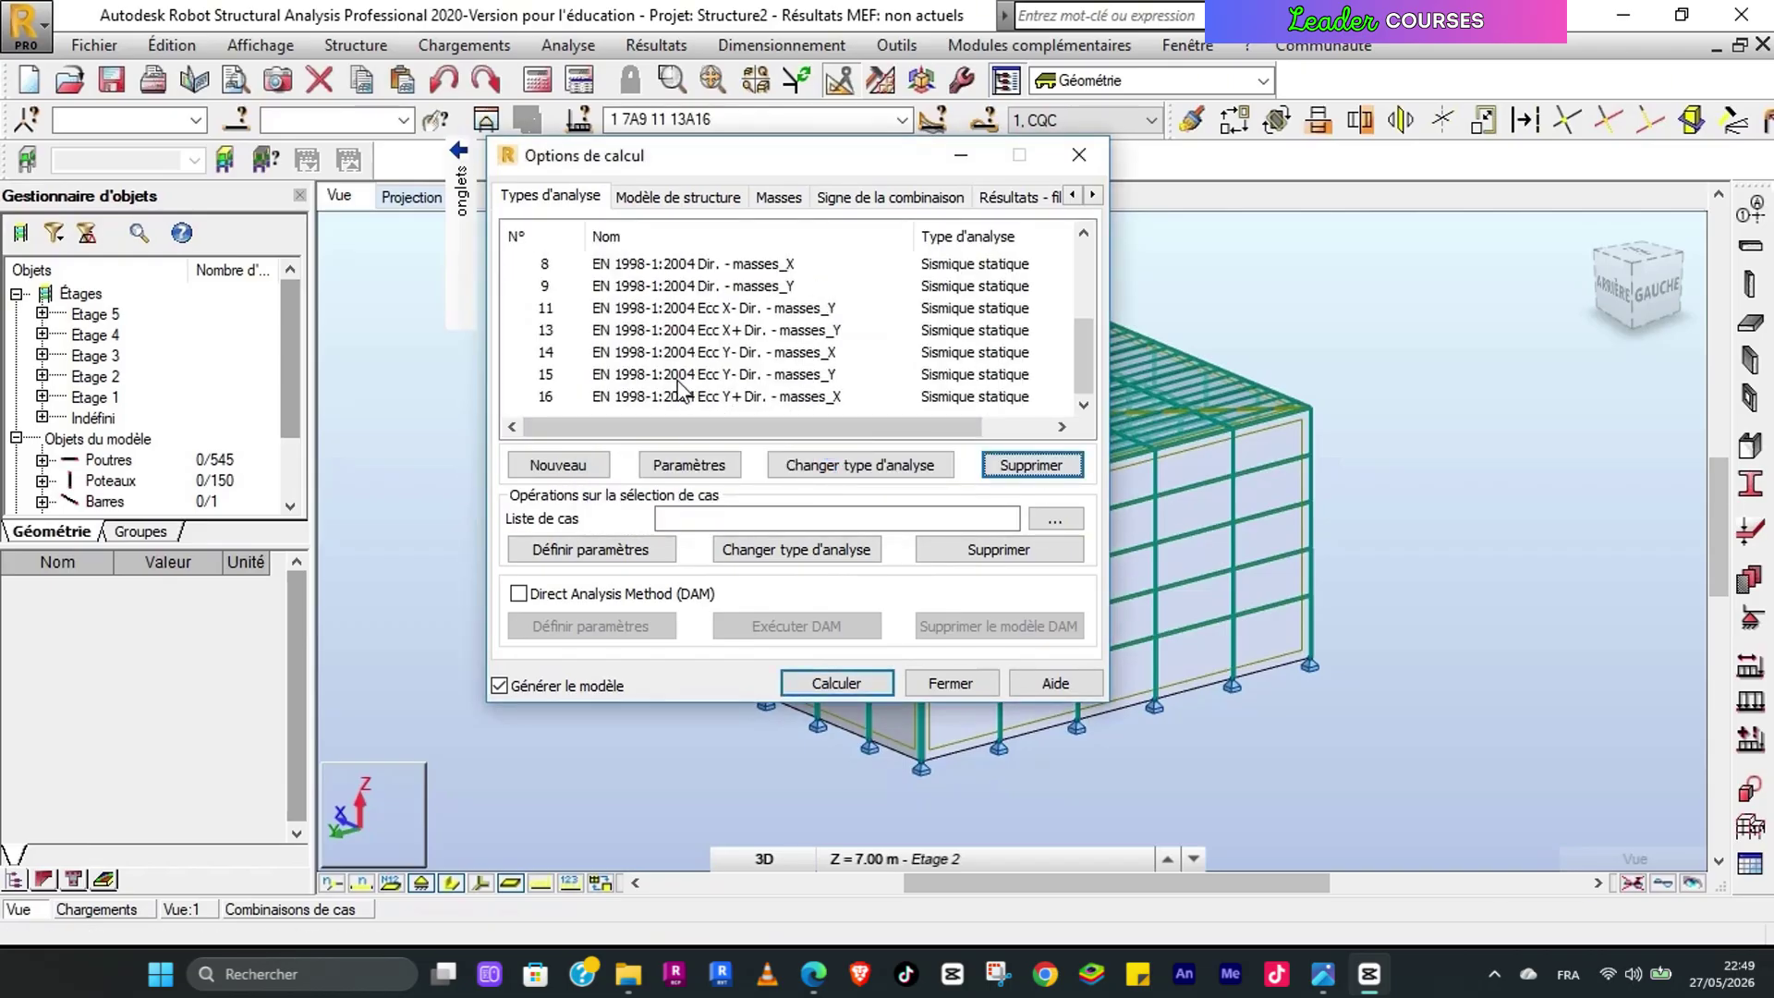
{"action": "left_click", "coordinate": [545, 376]}
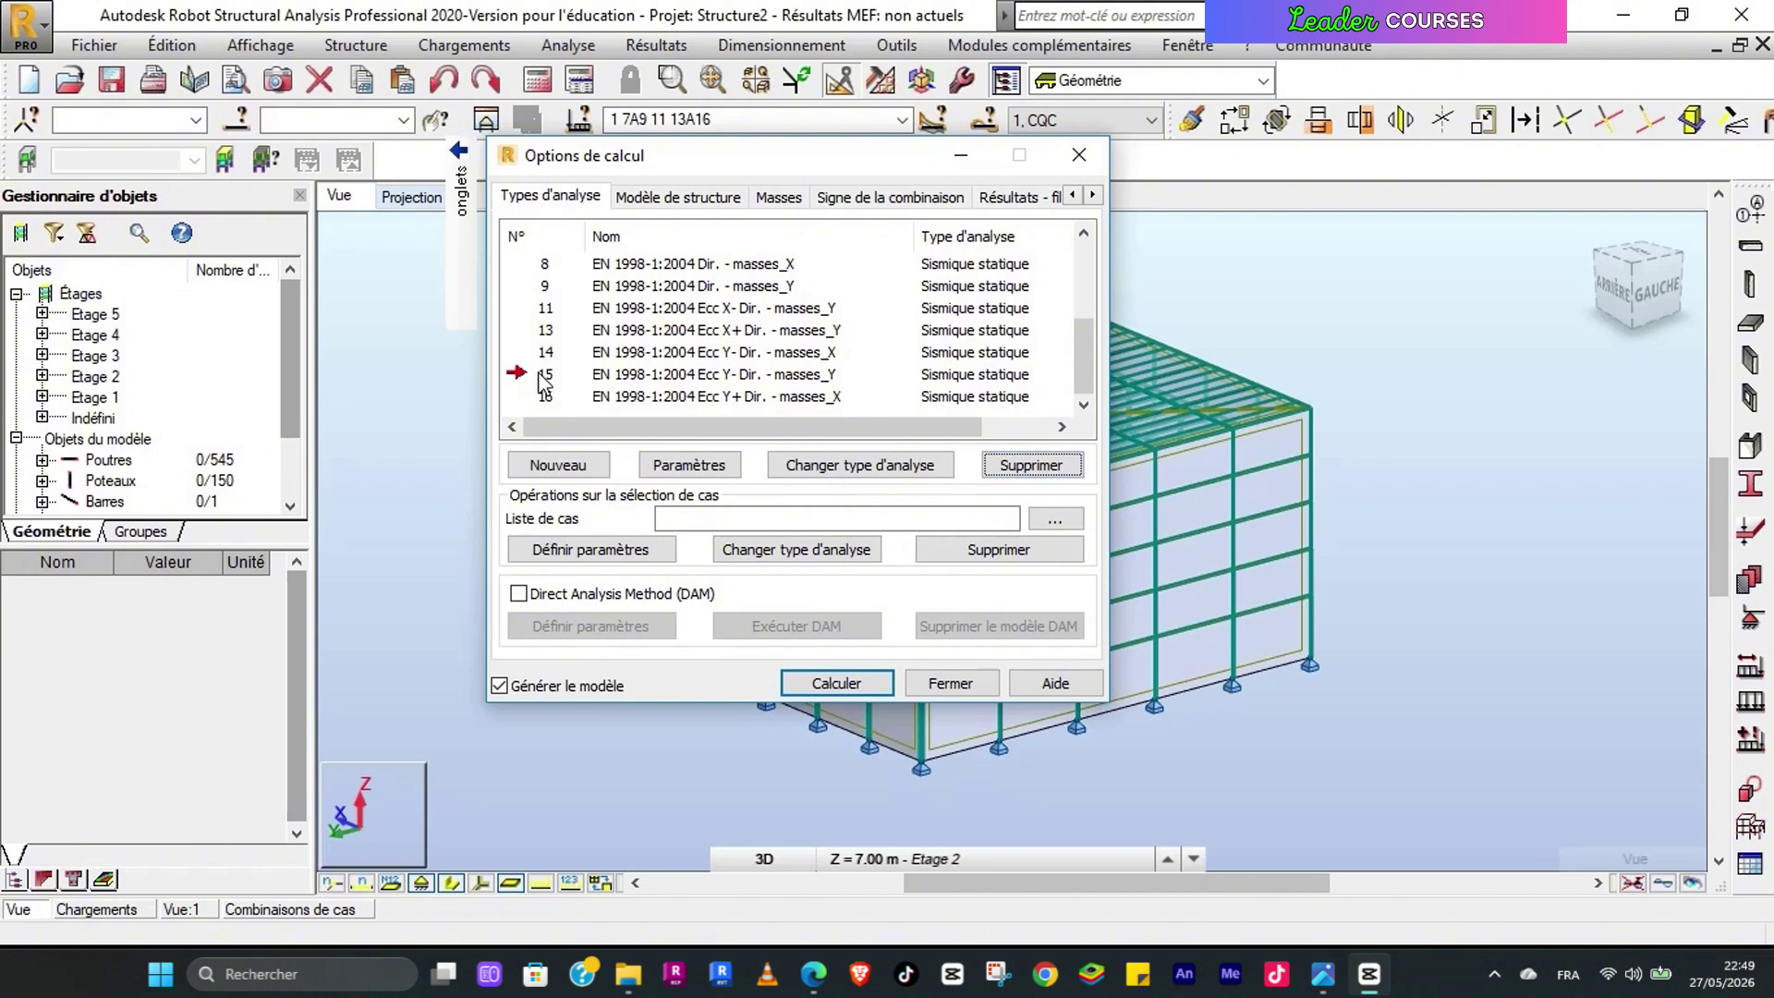
{"action": "left_click", "coordinate": [1027, 464]}
{"action": "left_click", "coordinate": [837, 490]}
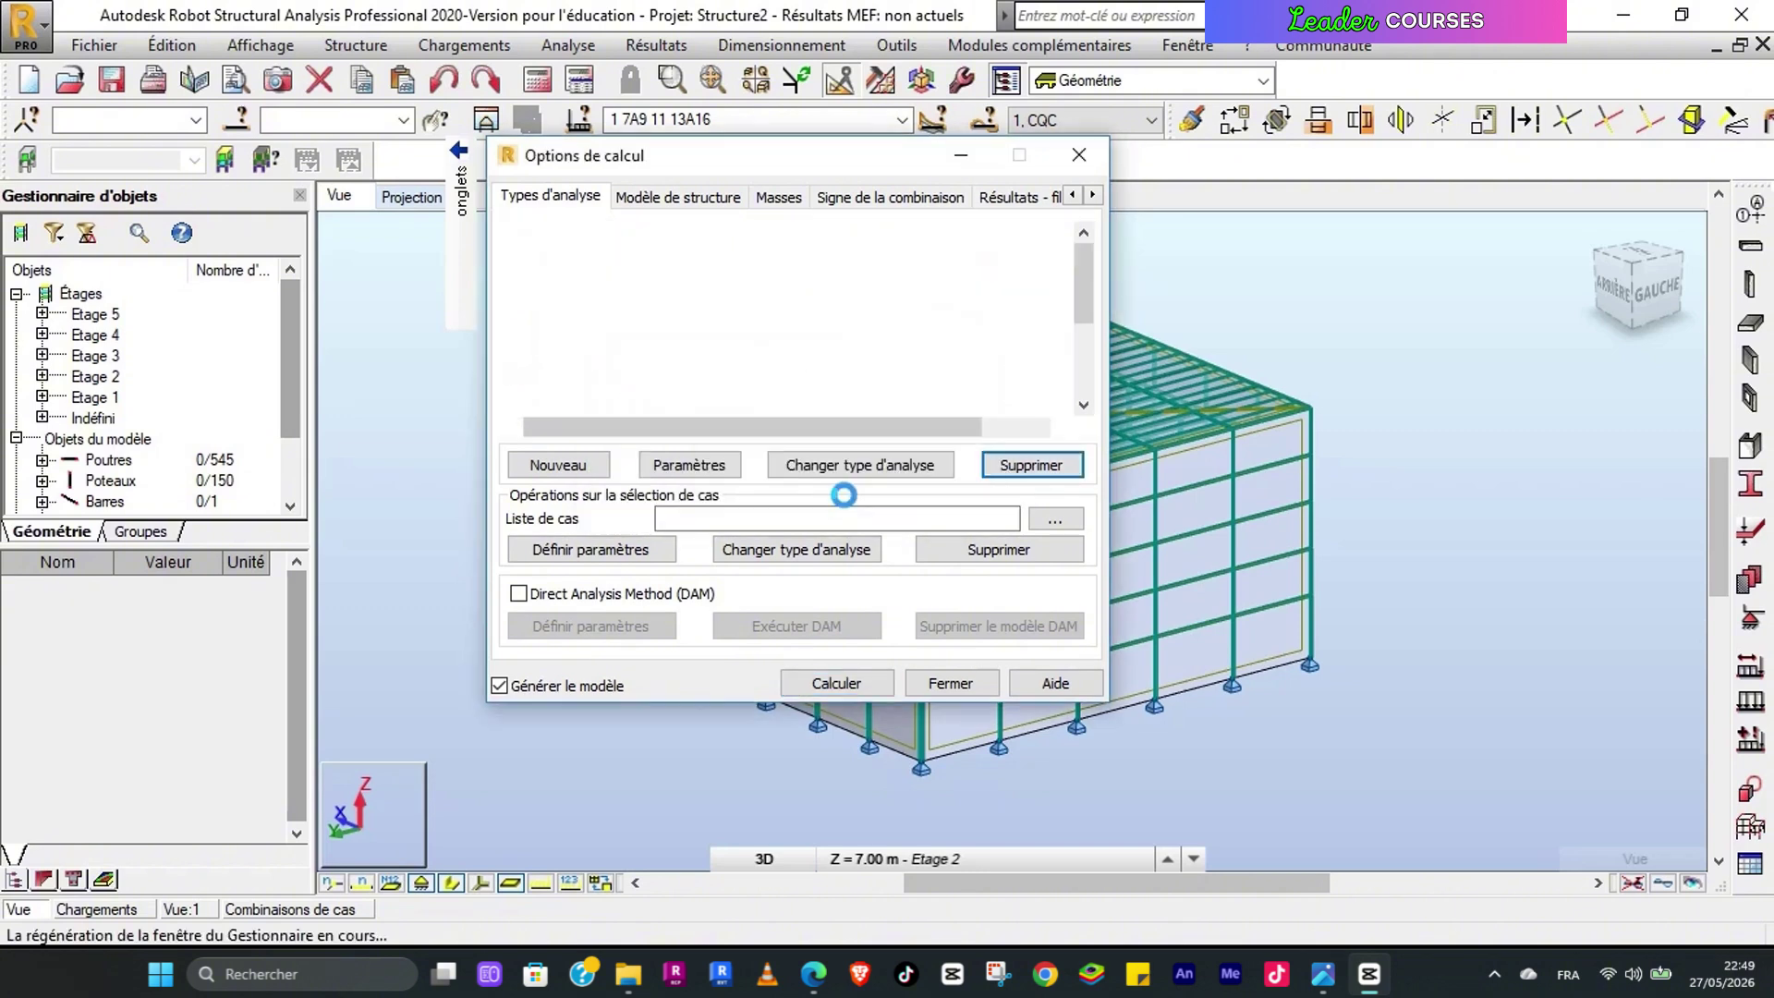
{"action": "scroll", "coordinate": [800, 350], "scroll_direction": "down", "scroll_amount": 2}
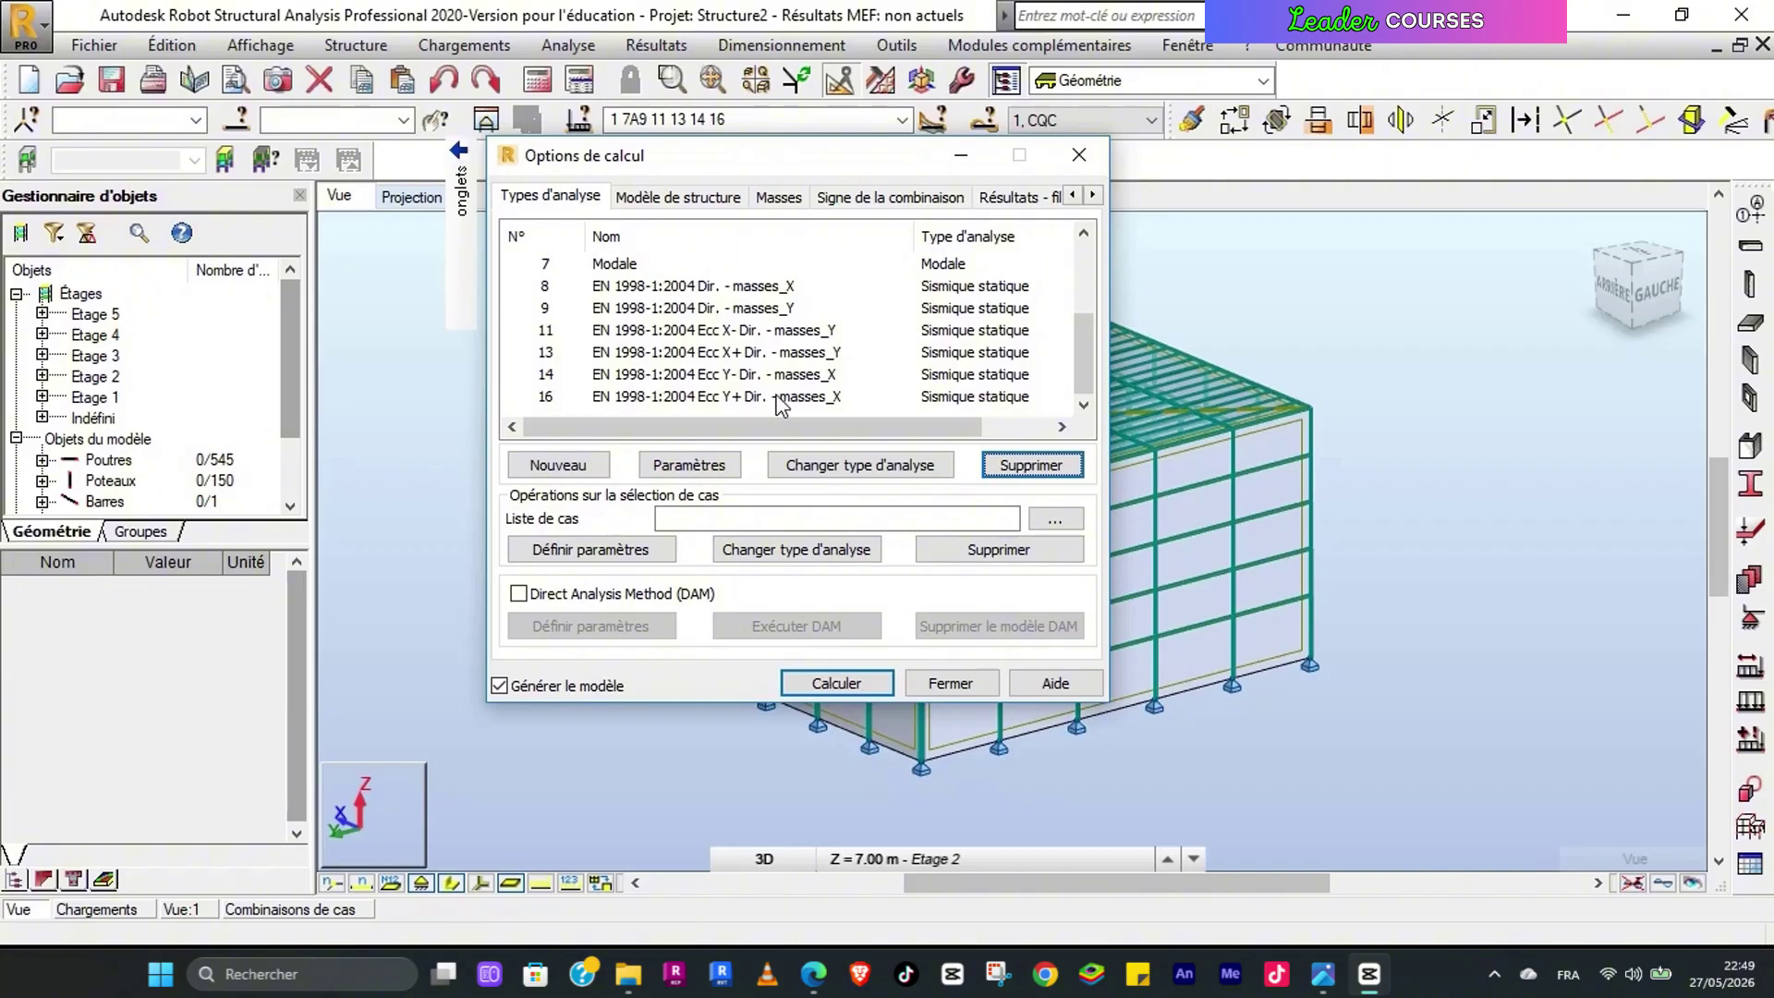
Step: Open the mass conversion settings, then switch to the OneNote page and circle the load combination expression (3.17) in blue
{"action": "left_click", "coordinate": [790, 197]}
{"action": "left_click", "coordinate": [1359, 972]}
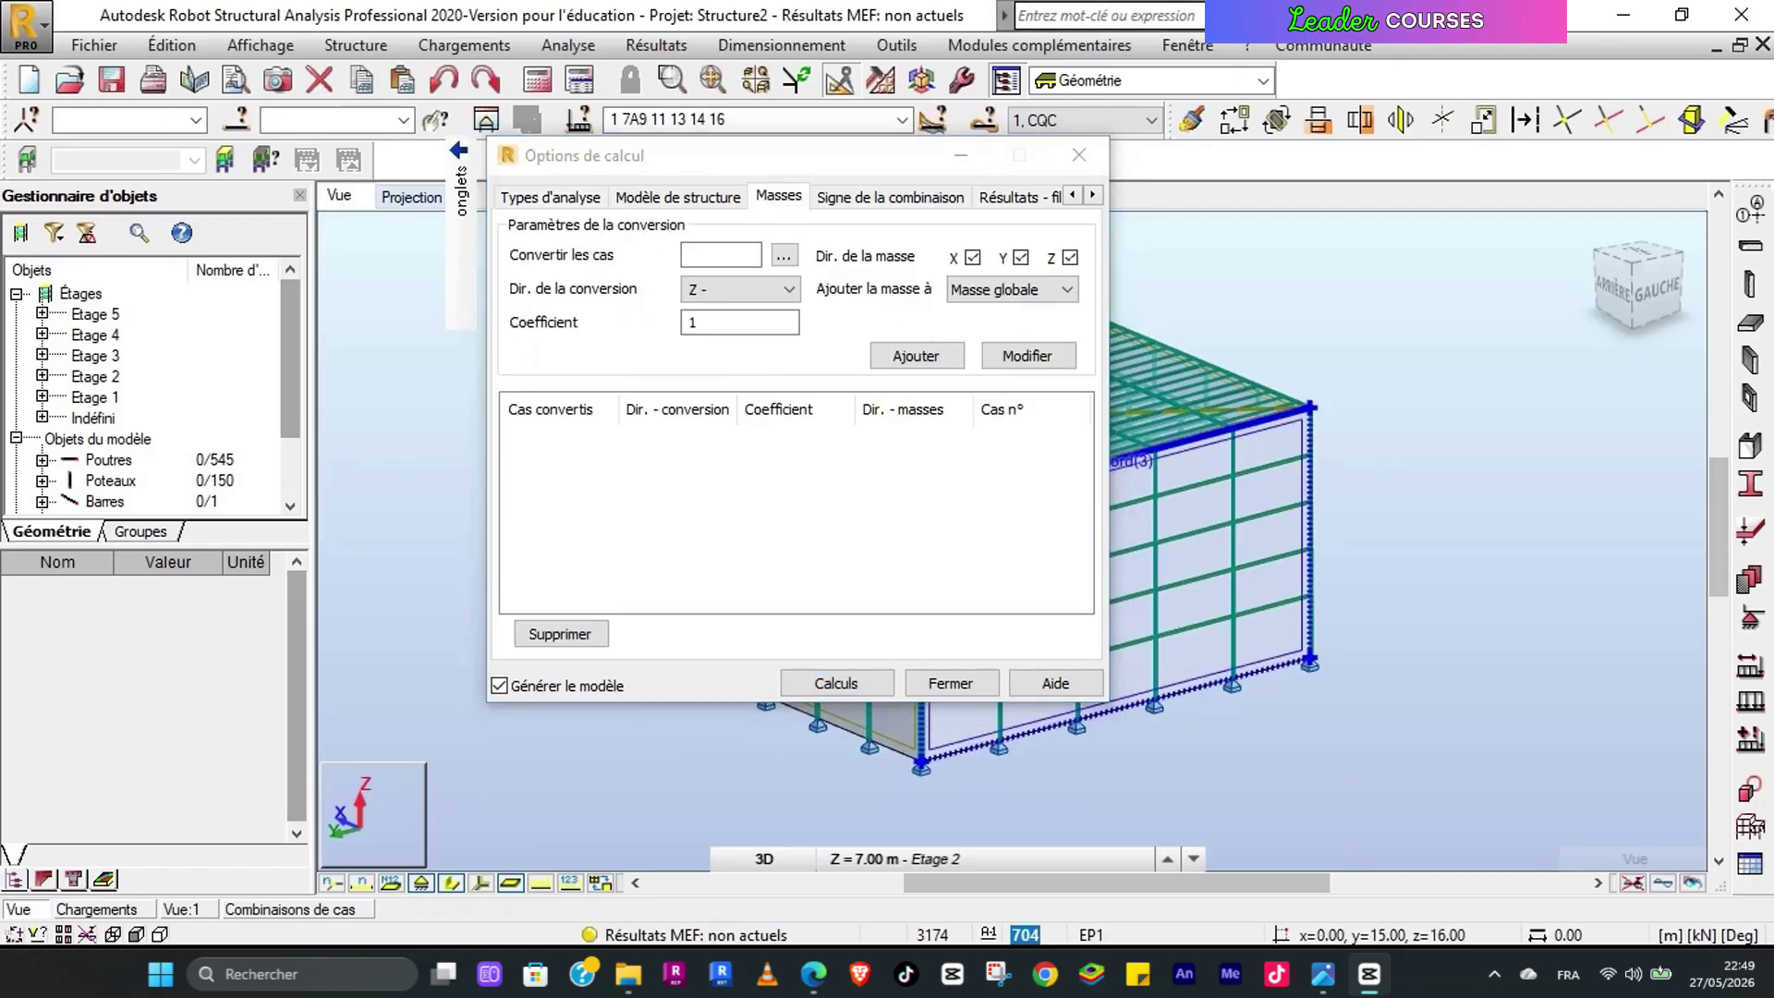
{"action": "scroll", "coordinate": [1024, 540], "scroll_direction": "down", "scroll_amount": 9}
{"action": "scroll", "coordinate": [1024, 541], "scroll_direction": "down", "scroll_amount": 5}
{"action": "scroll", "coordinate": [1024, 541], "scroll_direction": "up", "scroll_amount": 3}
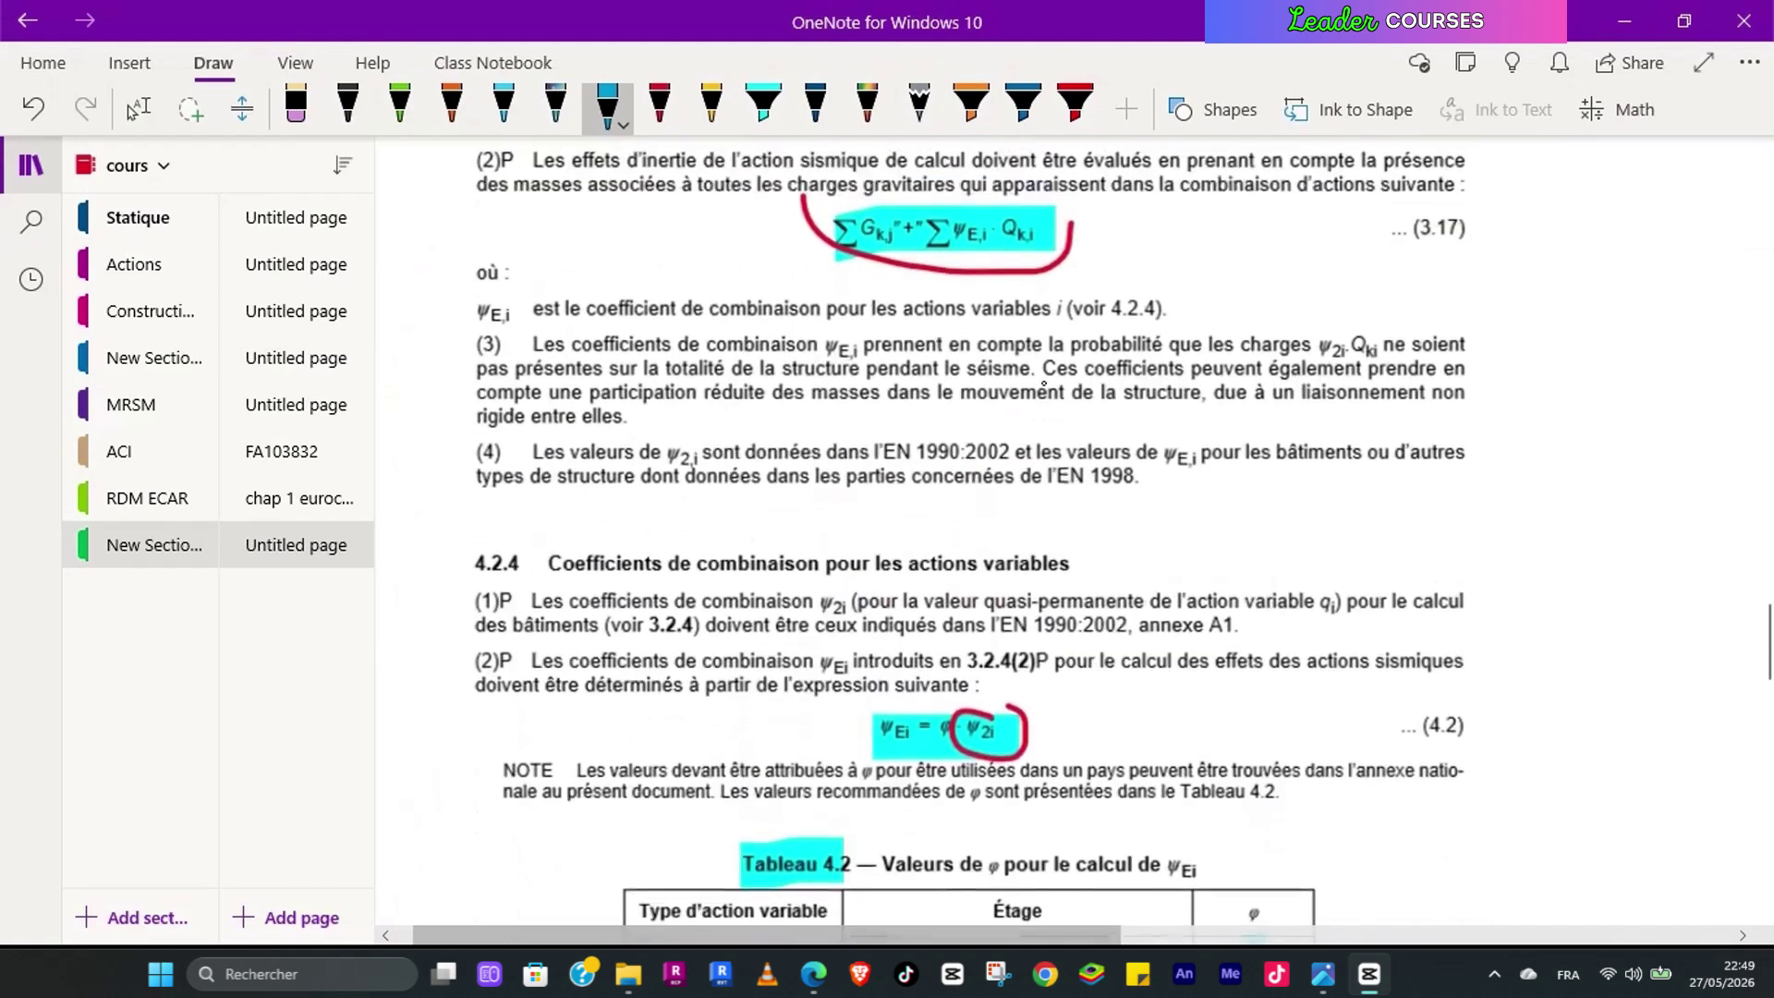
{"action": "mouse_move", "coordinate": [1070, 222]}
{"action": "left_mouse_down"}
{"action": "mouse_move", "coordinate": [803, 216]}
{"action": "mouse_move", "coordinate": [1056, 277]}
{"action": "mouse_move", "coordinate": [1088, 226]}
{"action": "mouse_move", "coordinate": [1062, 229]}
{"action": "left_mouse_up"}
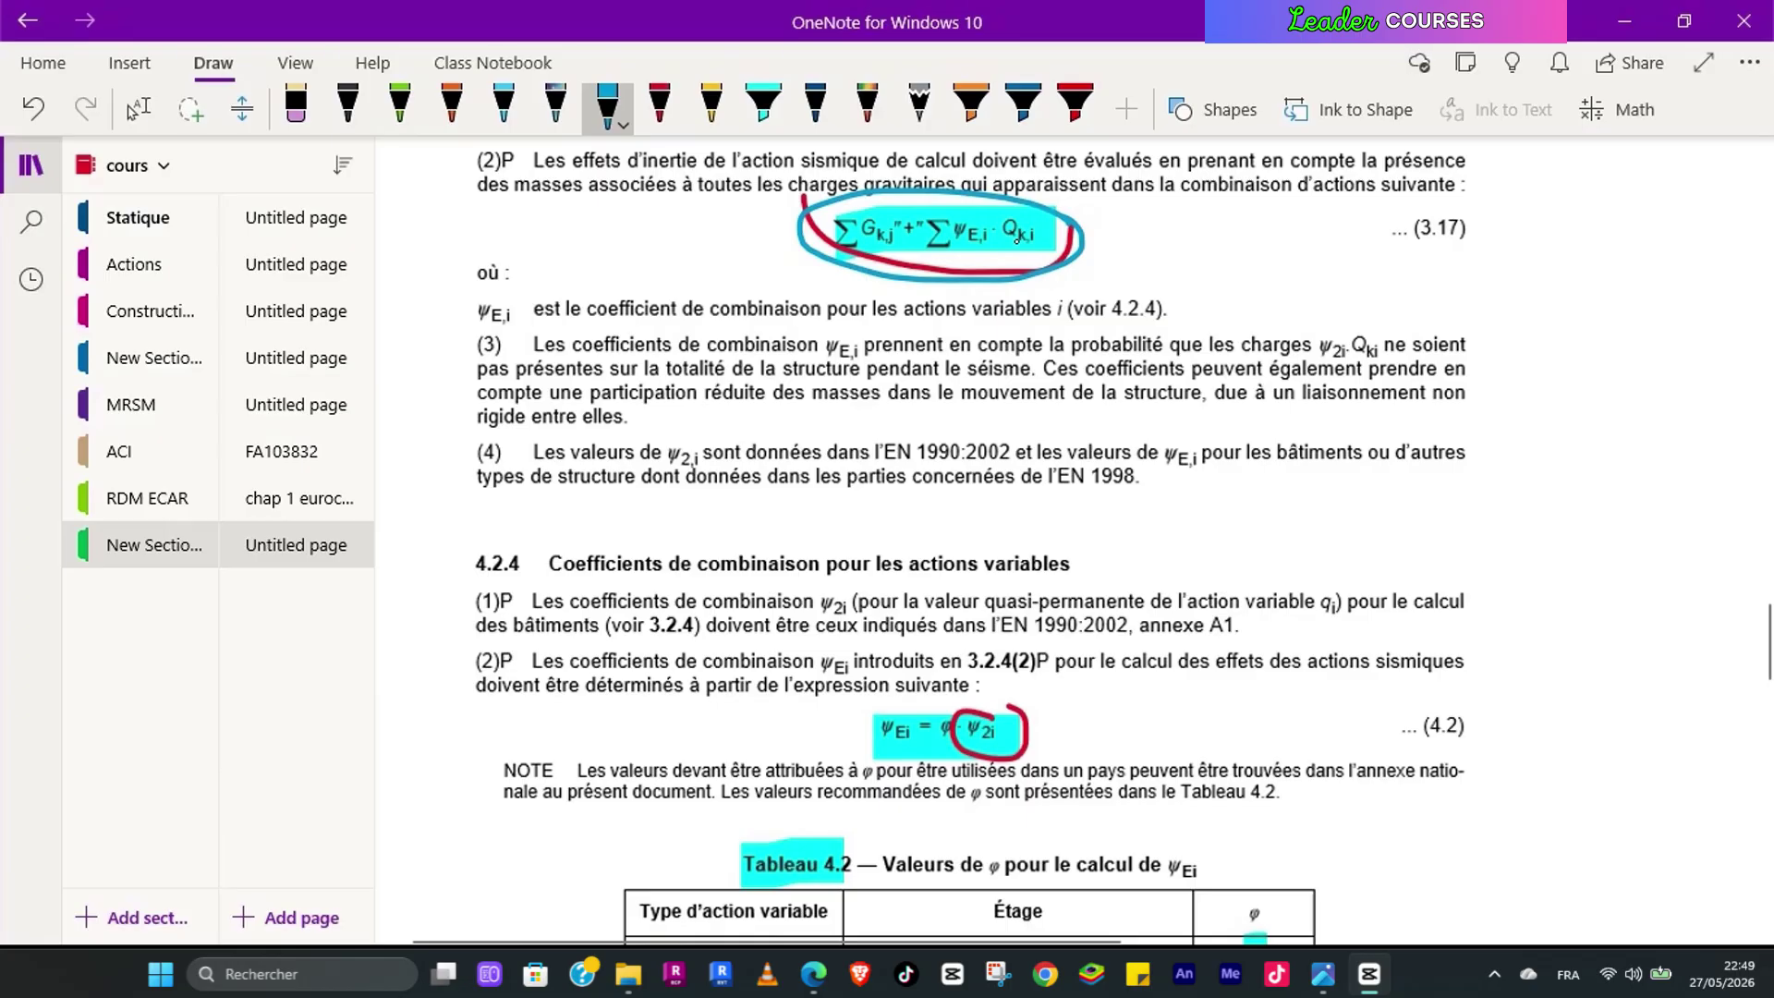
Step: Erase the ink and highlighting over expression (4.2) for ψEi in section 4.2.4
{"action": "scroll", "coordinate": [1026, 404], "scroll_direction": "down", "scroll_amount": 5}
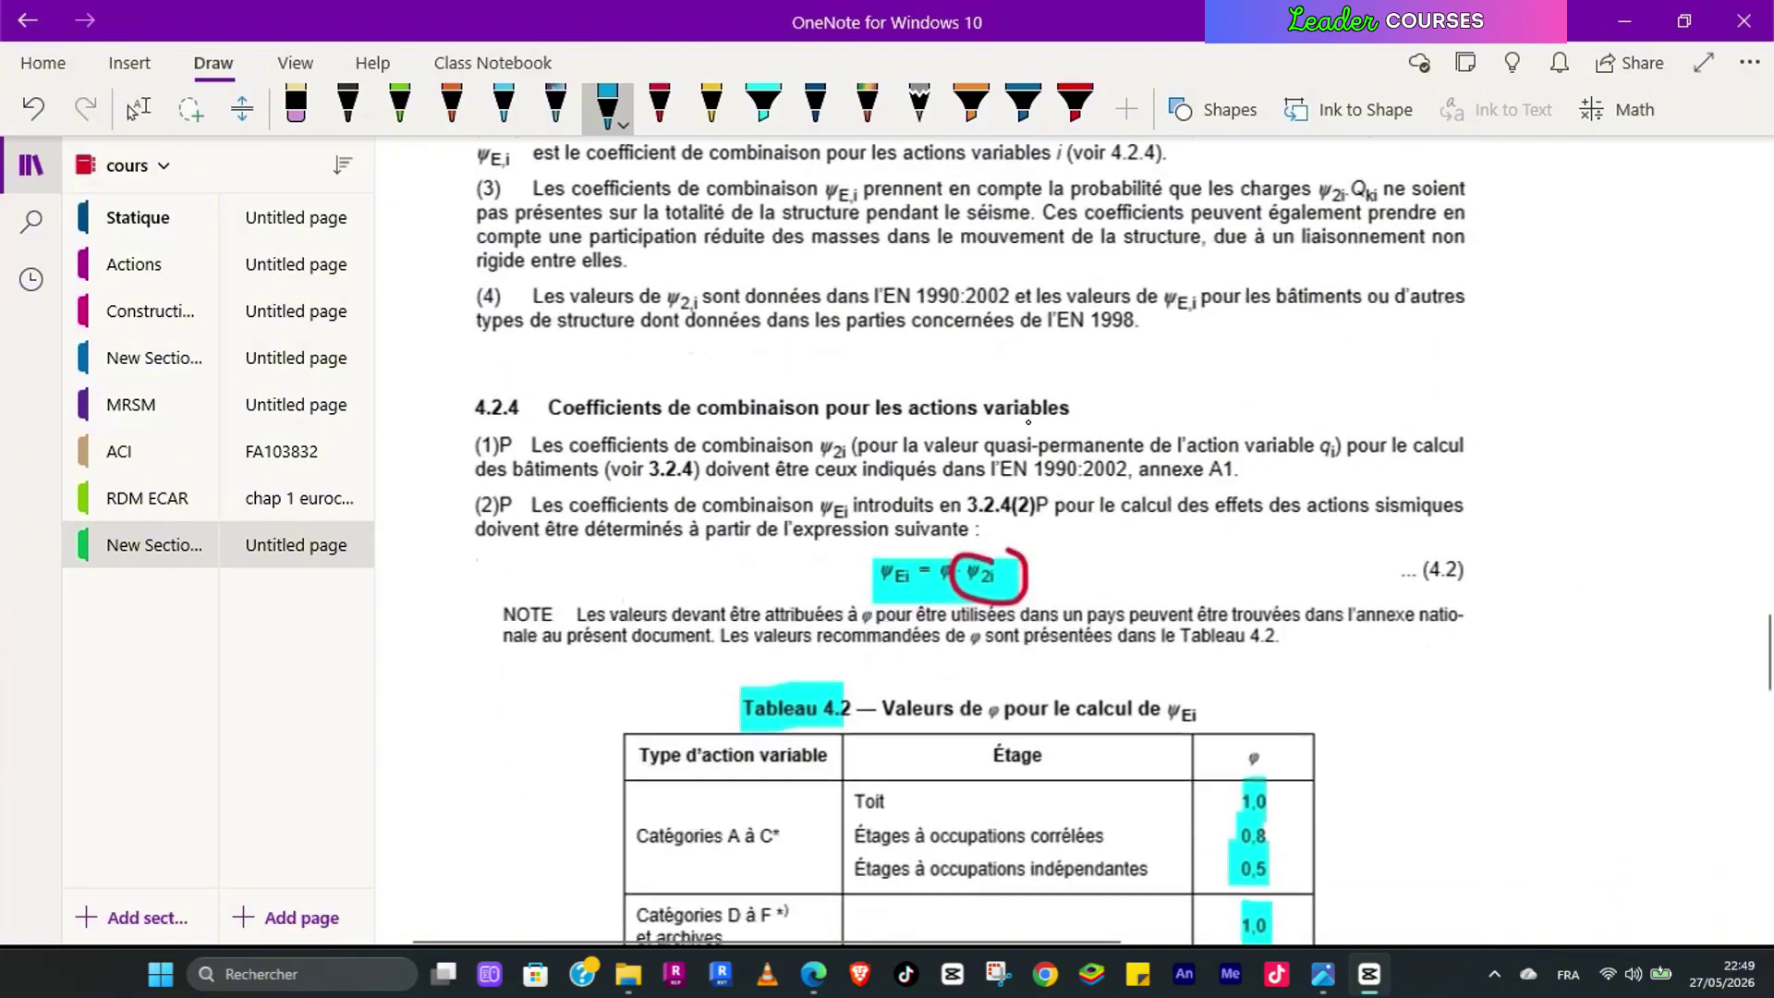
{"action": "mouse_move", "coordinate": [1037, 231]}
{"action": "left_mouse_down"}
{"action": "mouse_move", "coordinate": [857, 249]}
{"action": "mouse_move", "coordinate": [1017, 278]}
{"action": "mouse_move", "coordinate": [1040, 229]}
{"action": "left_mouse_up"}
{"action": "left_click", "coordinate": [295, 109]}
{"action": "left_click_drag", "start_coordinate": [855, 242], "coordinate": [990, 257]}
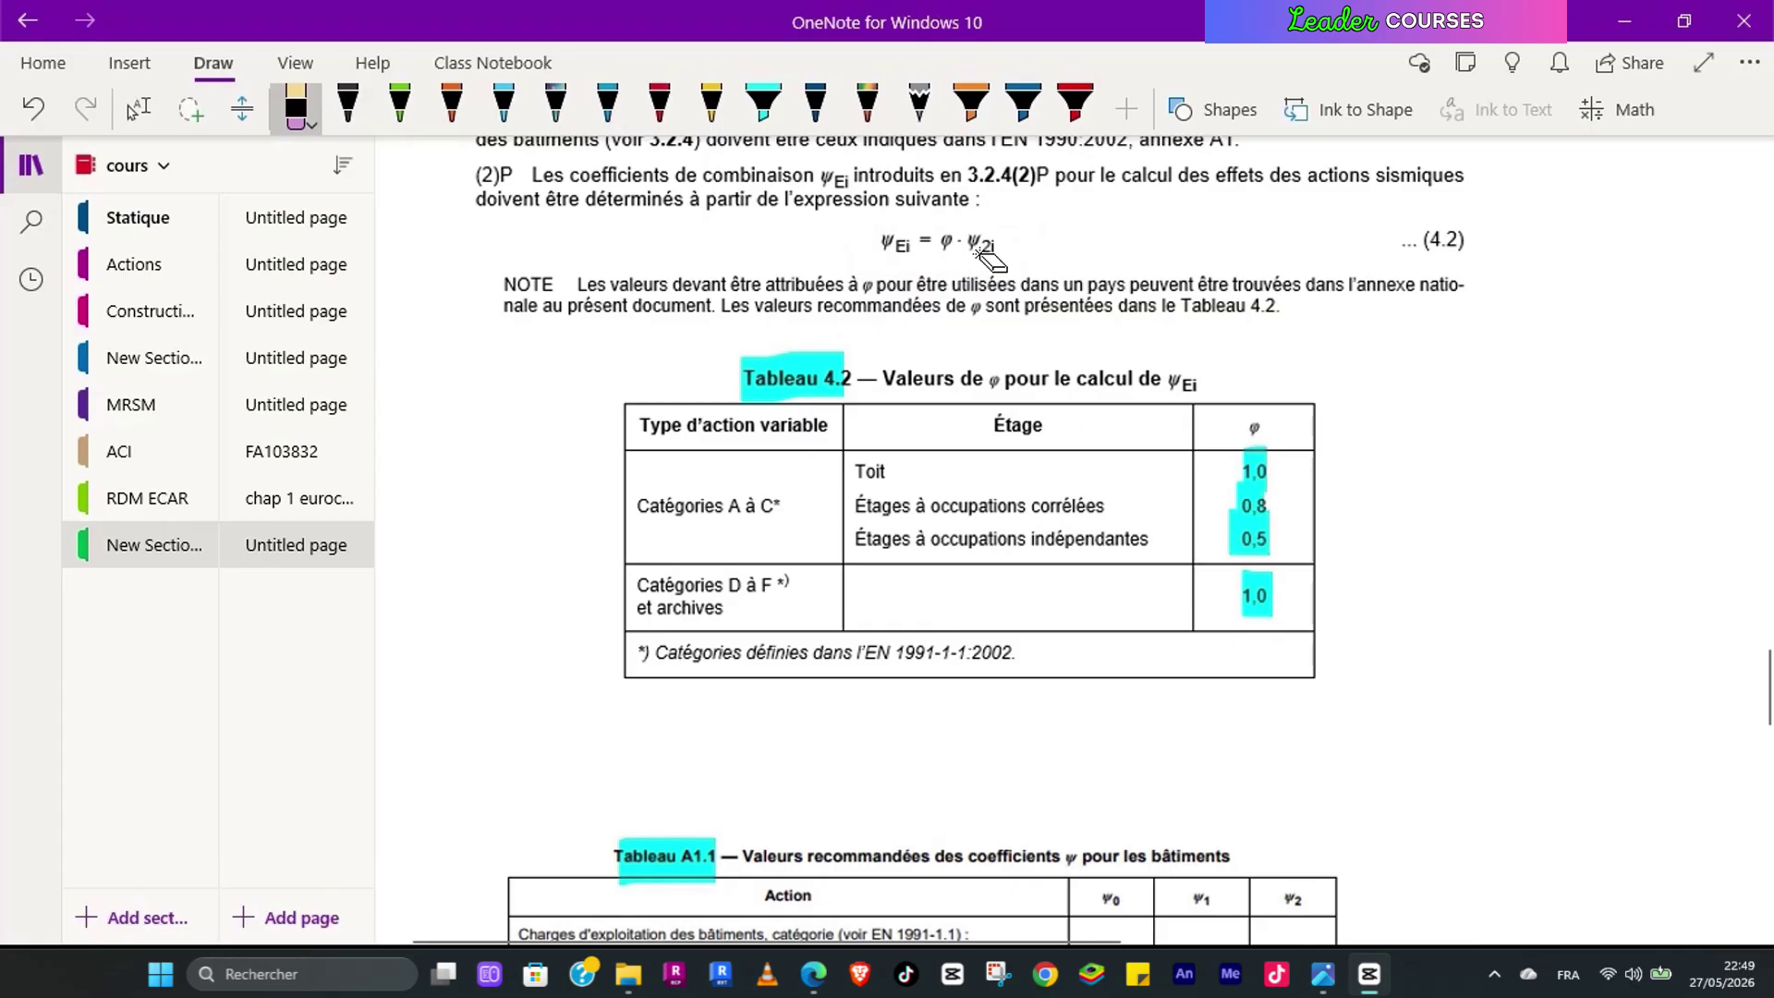
Step: Circle the φ column of Tableau 4.2 with the light blue pen
{"action": "left_click", "coordinate": [504, 109]}
{"action": "mouse_move", "coordinate": [1264, 421]}
{"action": "left_mouse_down"}
{"action": "mouse_move", "coordinate": [1209, 564]}
{"action": "mouse_move", "coordinate": [1320, 573]}
{"action": "mouse_move", "coordinate": [1275, 406]}
{"action": "left_mouse_up"}
{"action": "scroll", "coordinate": [1320, 555], "scroll_direction": "down", "scroll_amount": 5}
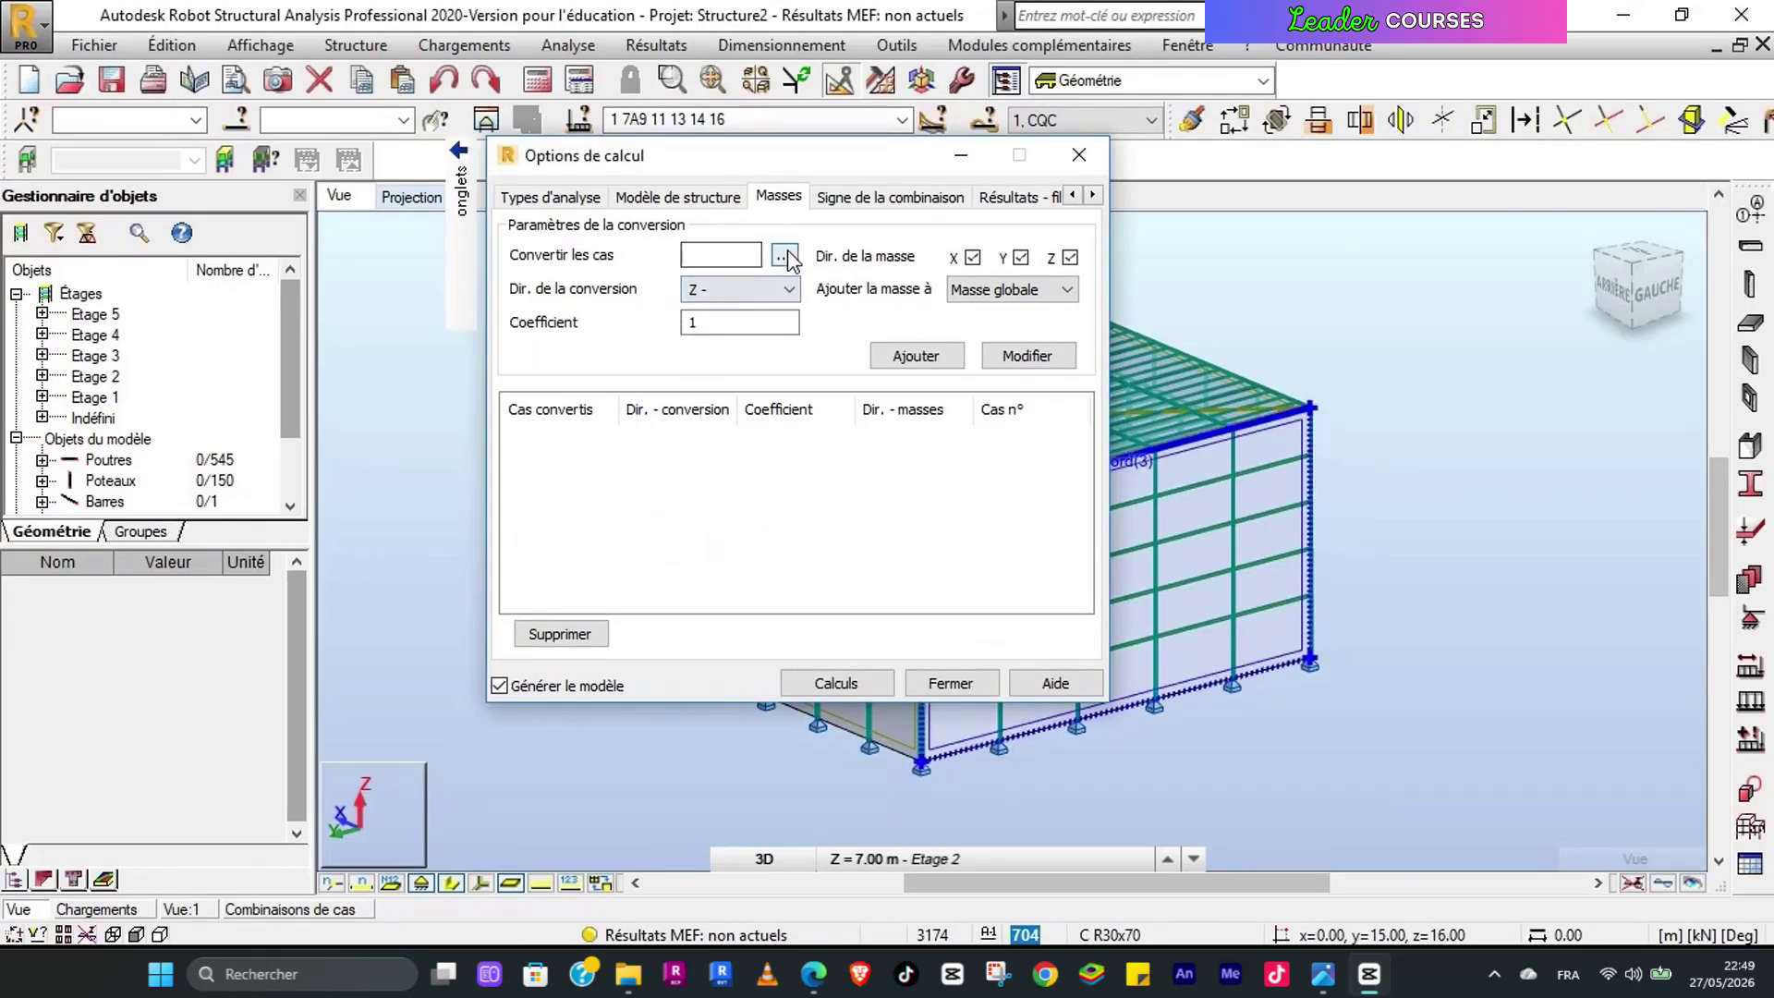
Step: Back in Robot, add a mass conversion of load case 2 (SDL) in direction Z- with coefficient 1, assigned to the global mass
{"action": "left_click", "coordinate": [785, 258]}
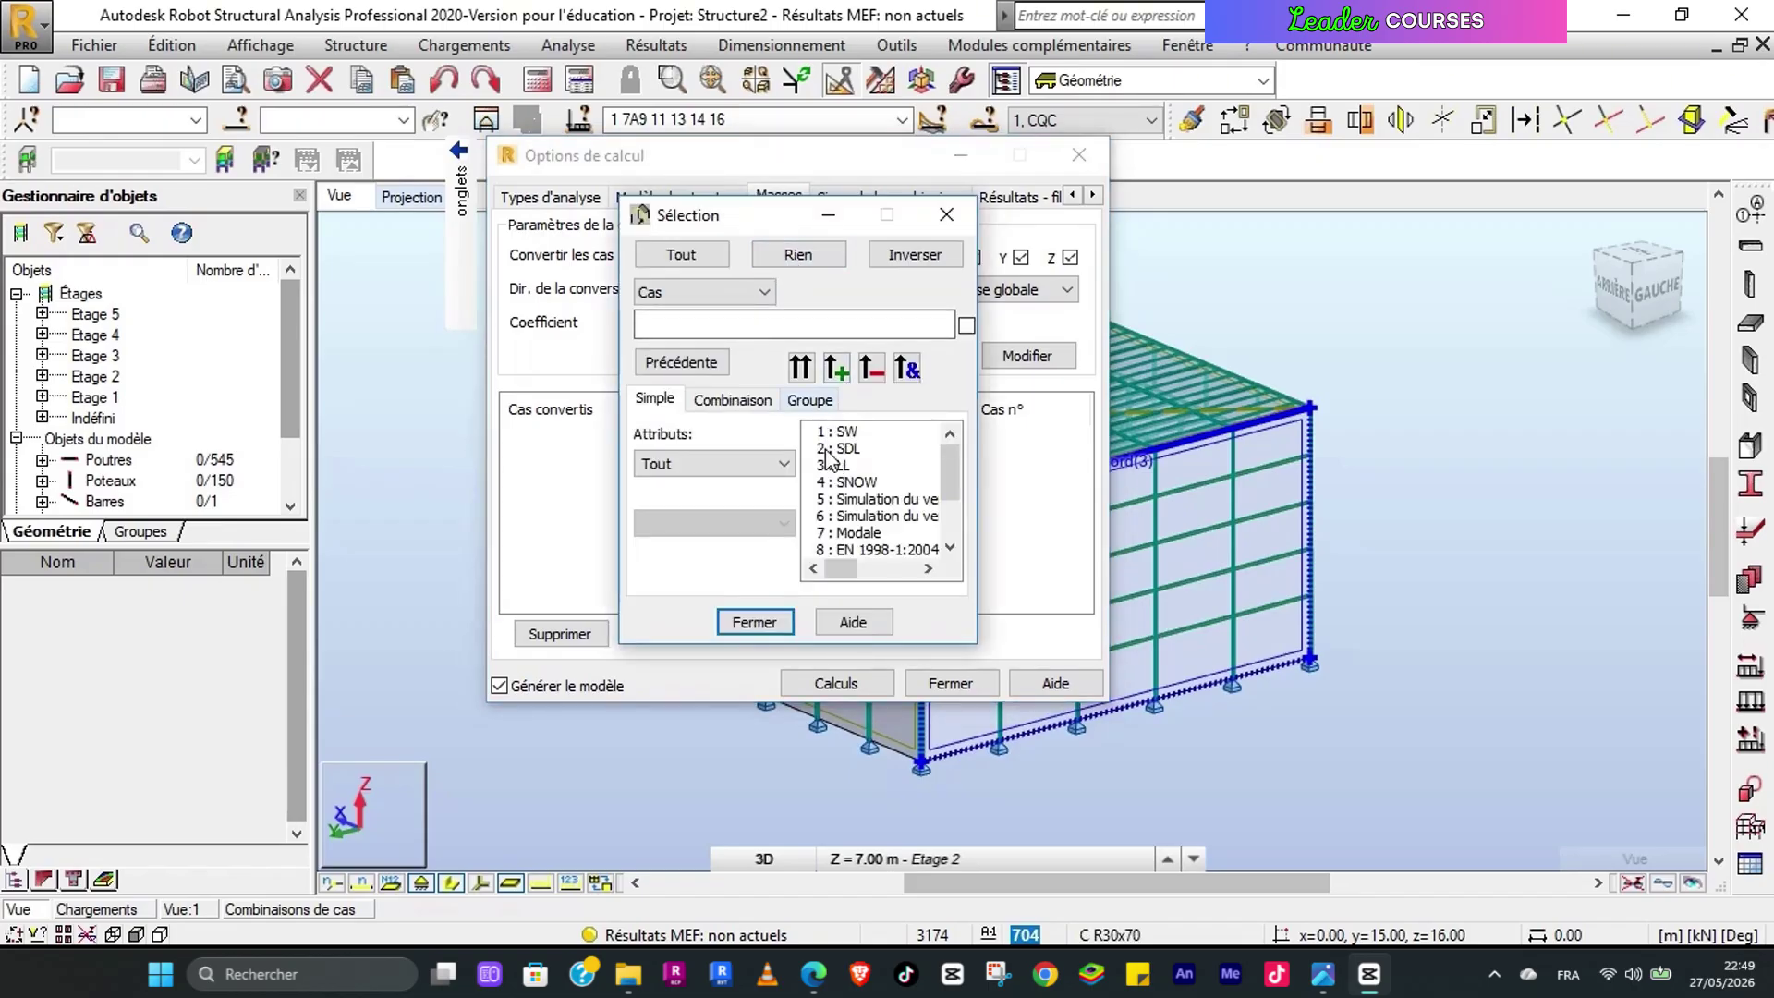
{"action": "left_click", "coordinate": [832, 449]}
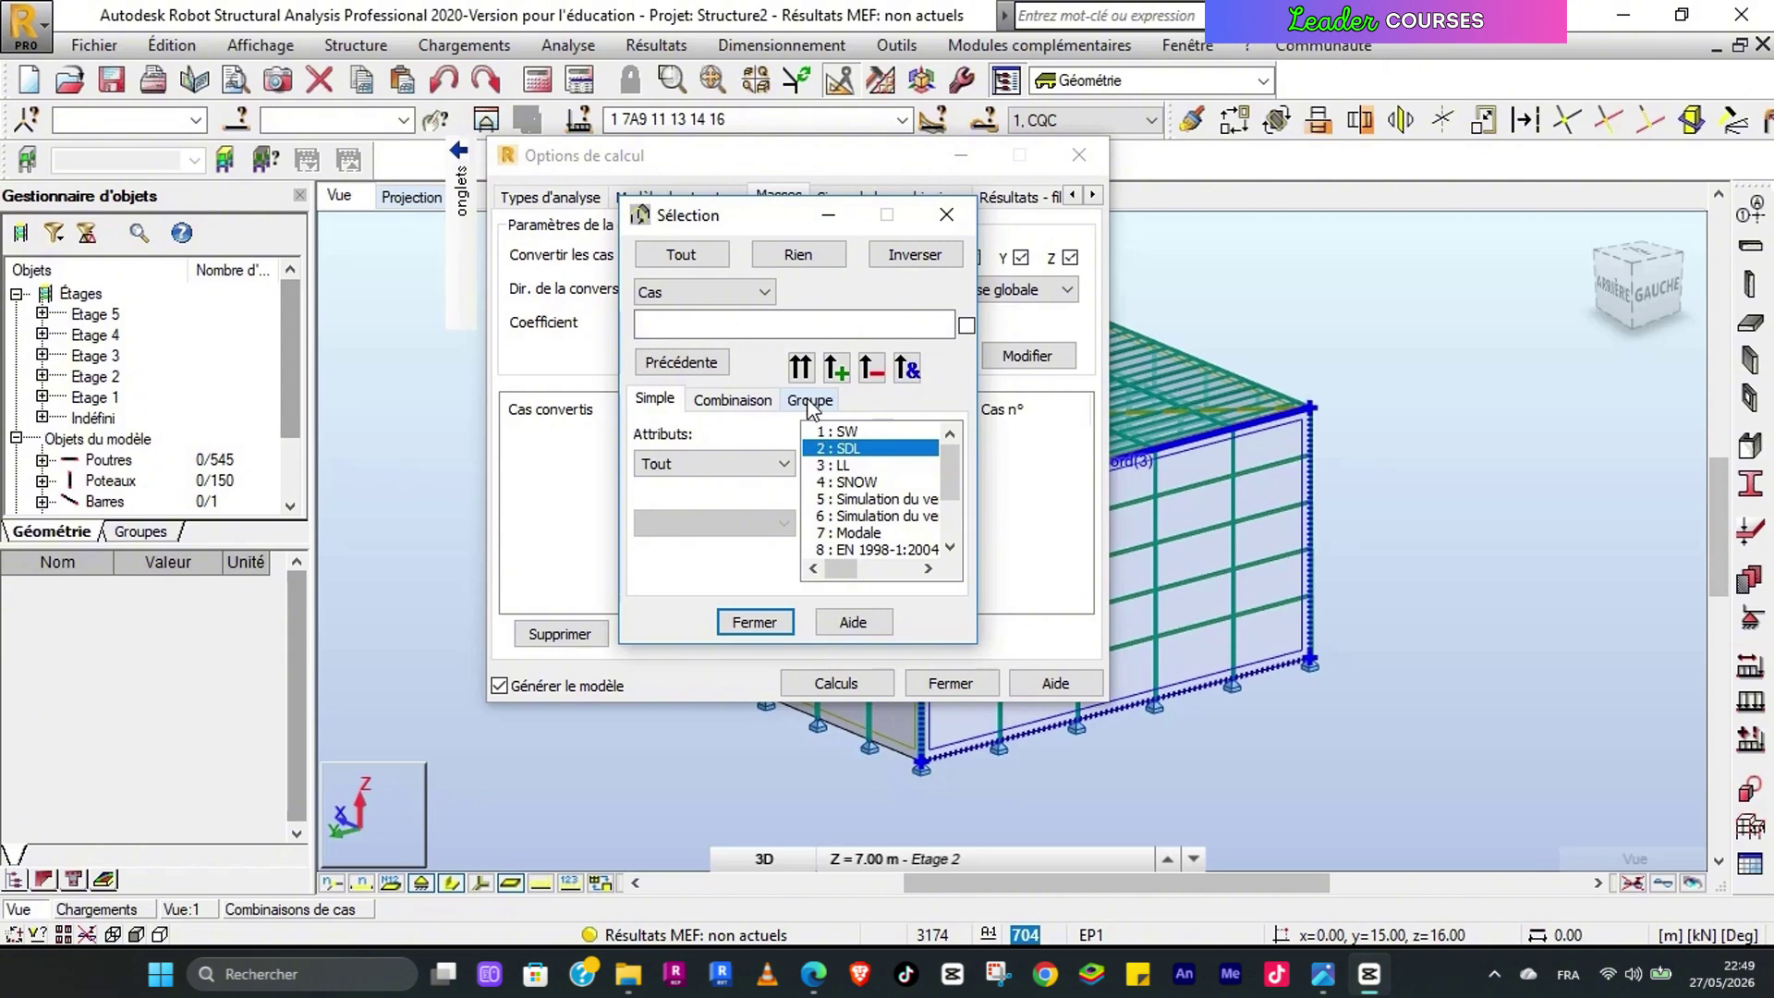
{"action": "left_click", "coordinate": [801, 368]}
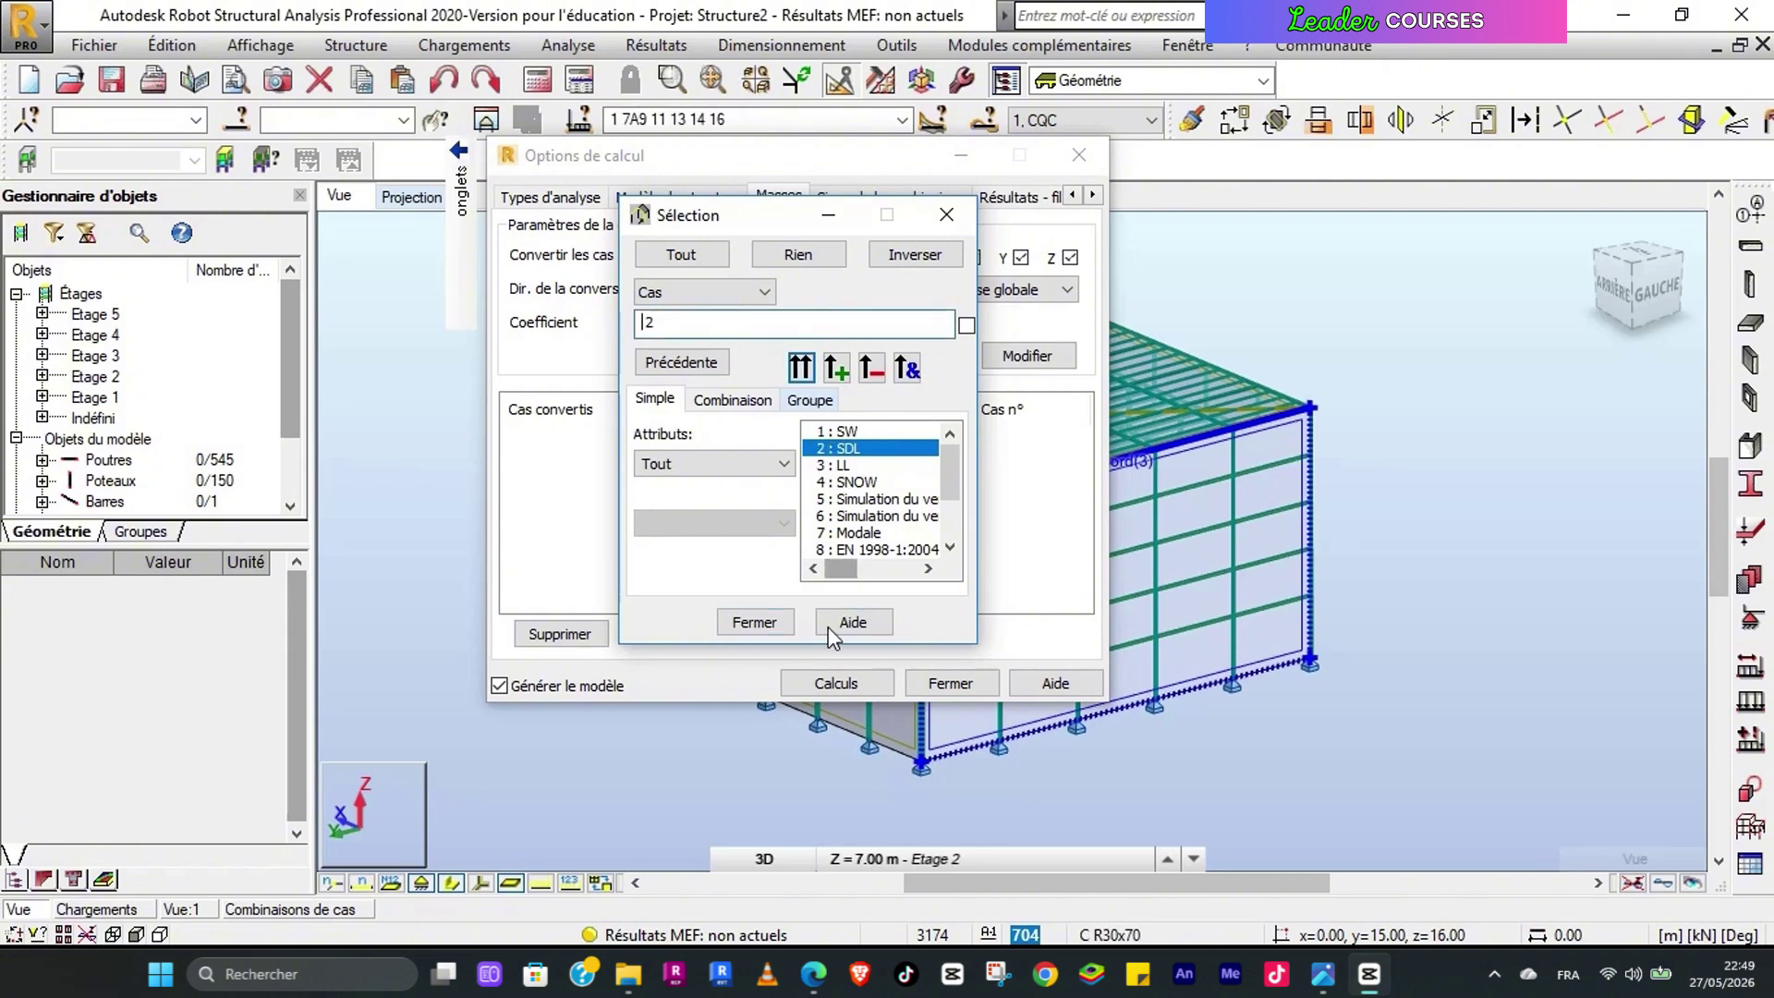
{"action": "left_click", "coordinate": [754, 621]}
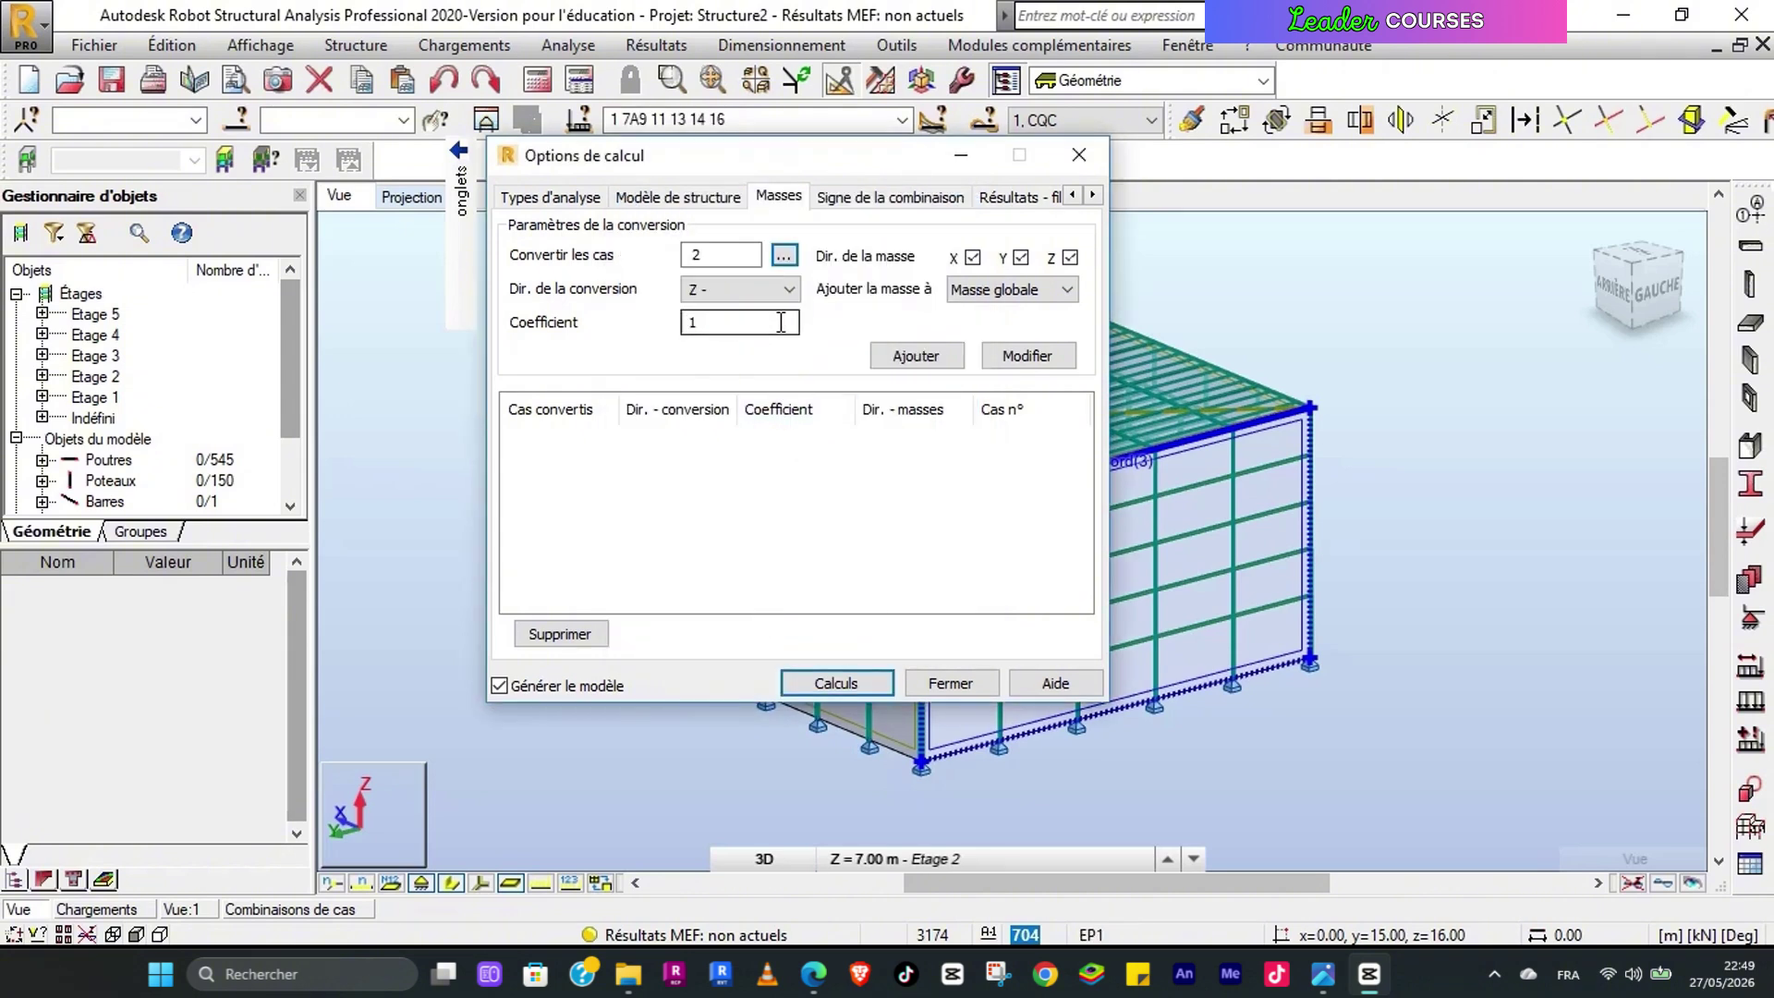
{"action": "left_click", "coordinate": [893, 360]}
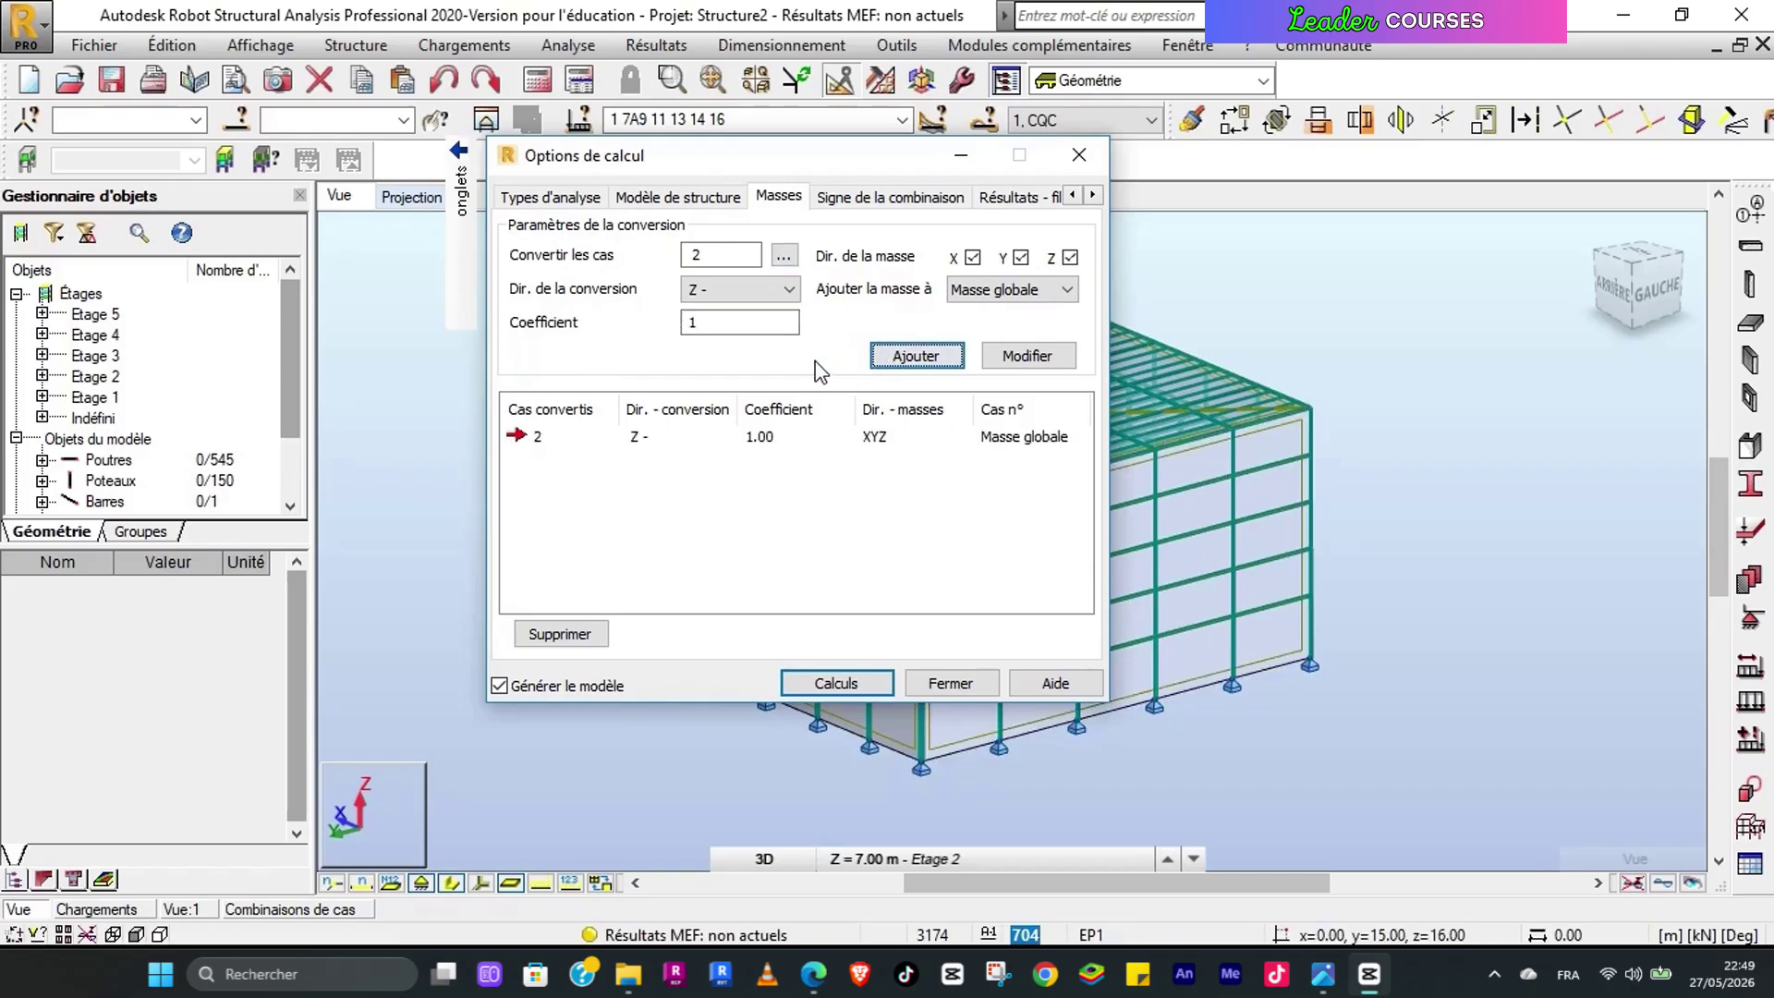
Step: Choose load case 3 (LL) as the next case to convert to masses and start editing its coefficient
{"action": "left_click", "coordinate": [784, 258]}
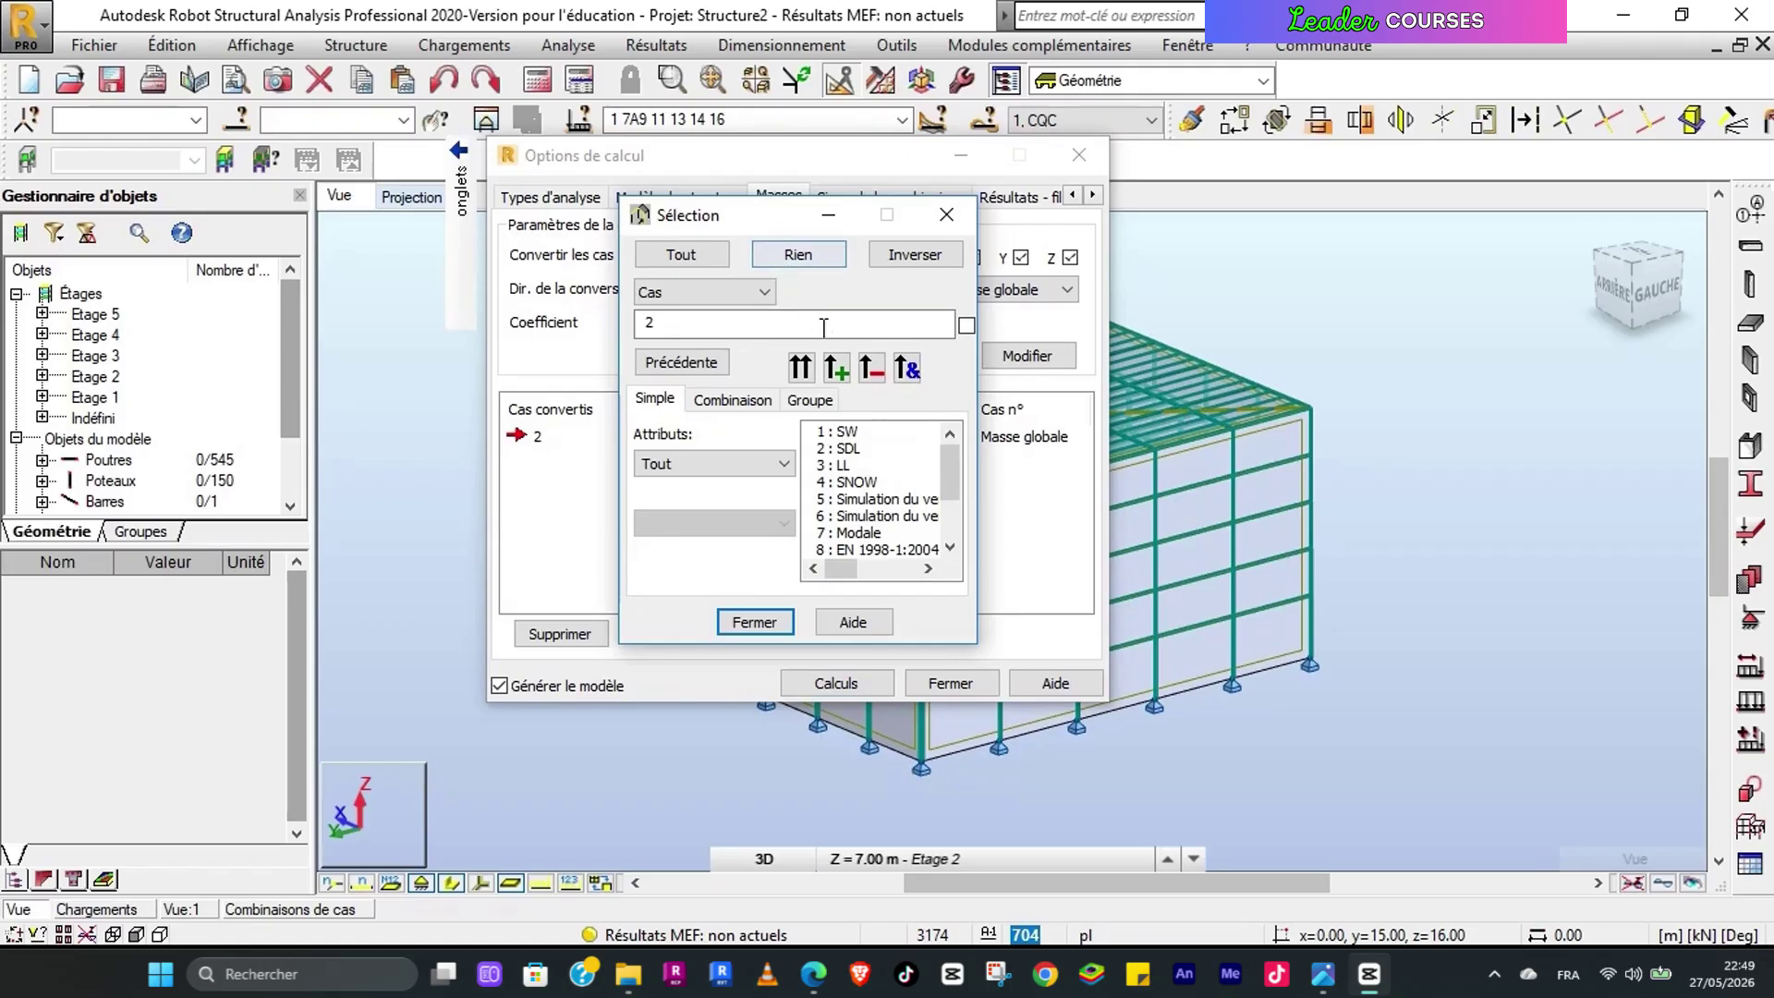
{"action": "left_click", "coordinate": [829, 467]}
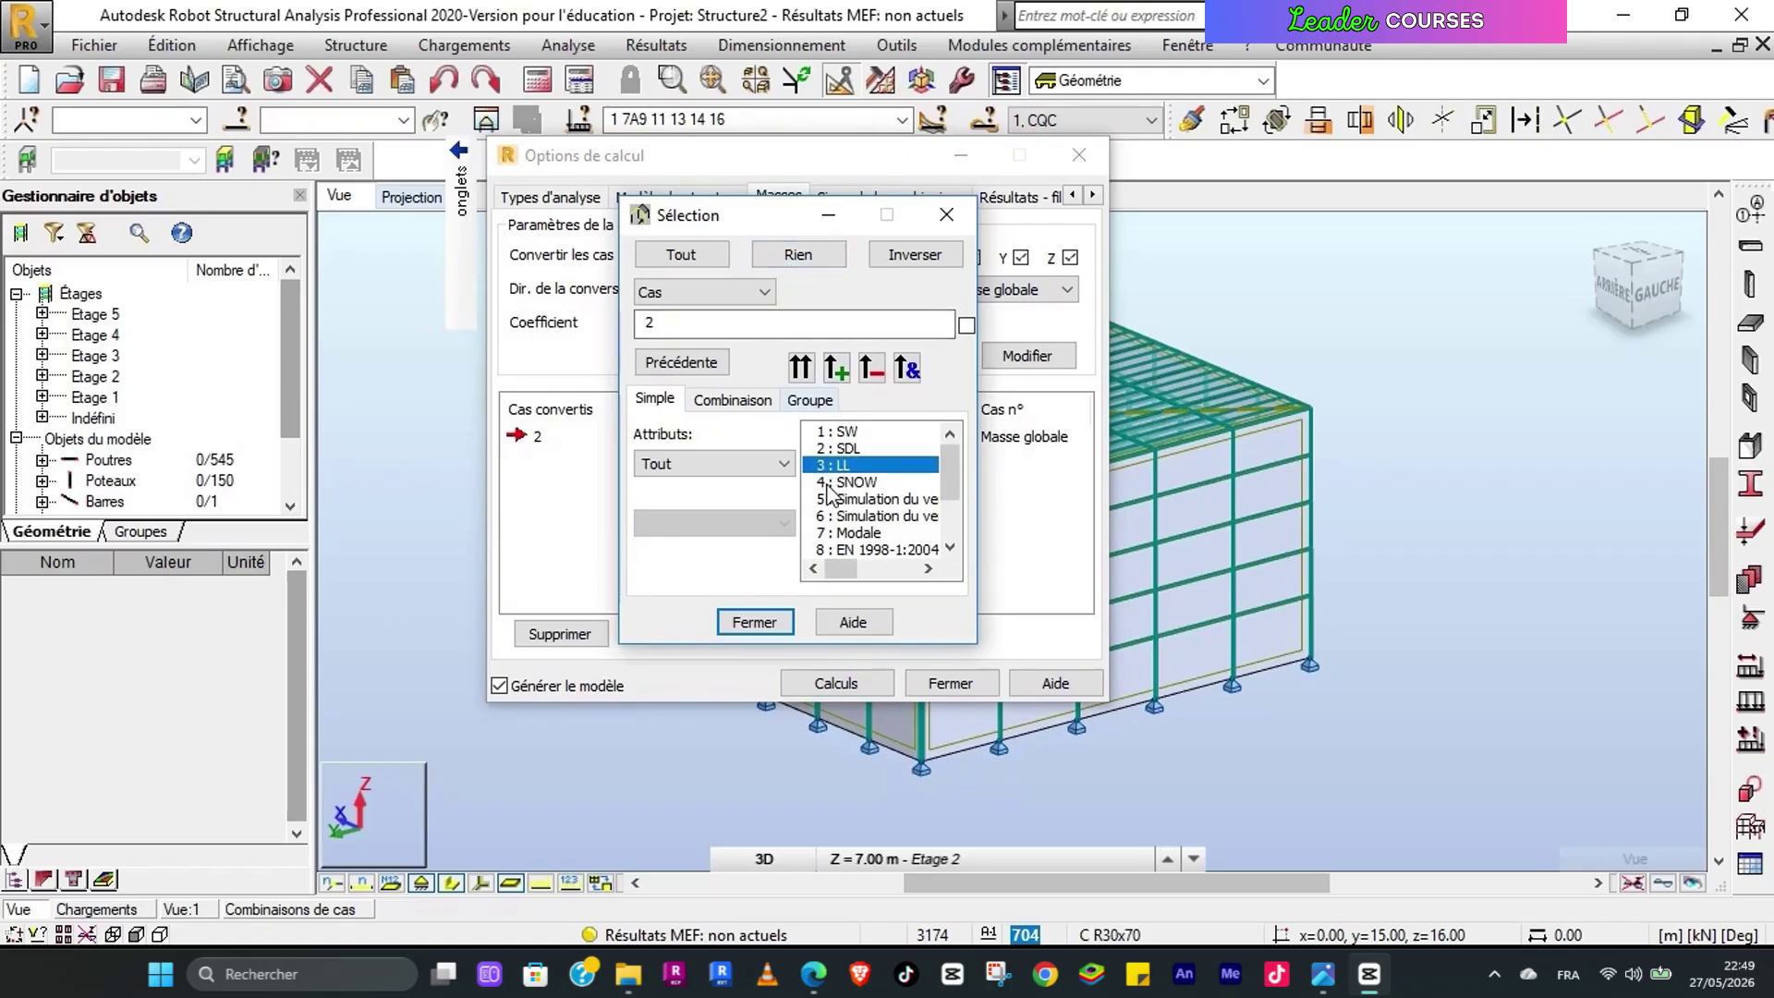
{"action": "left_click", "coordinate": [801, 367]}
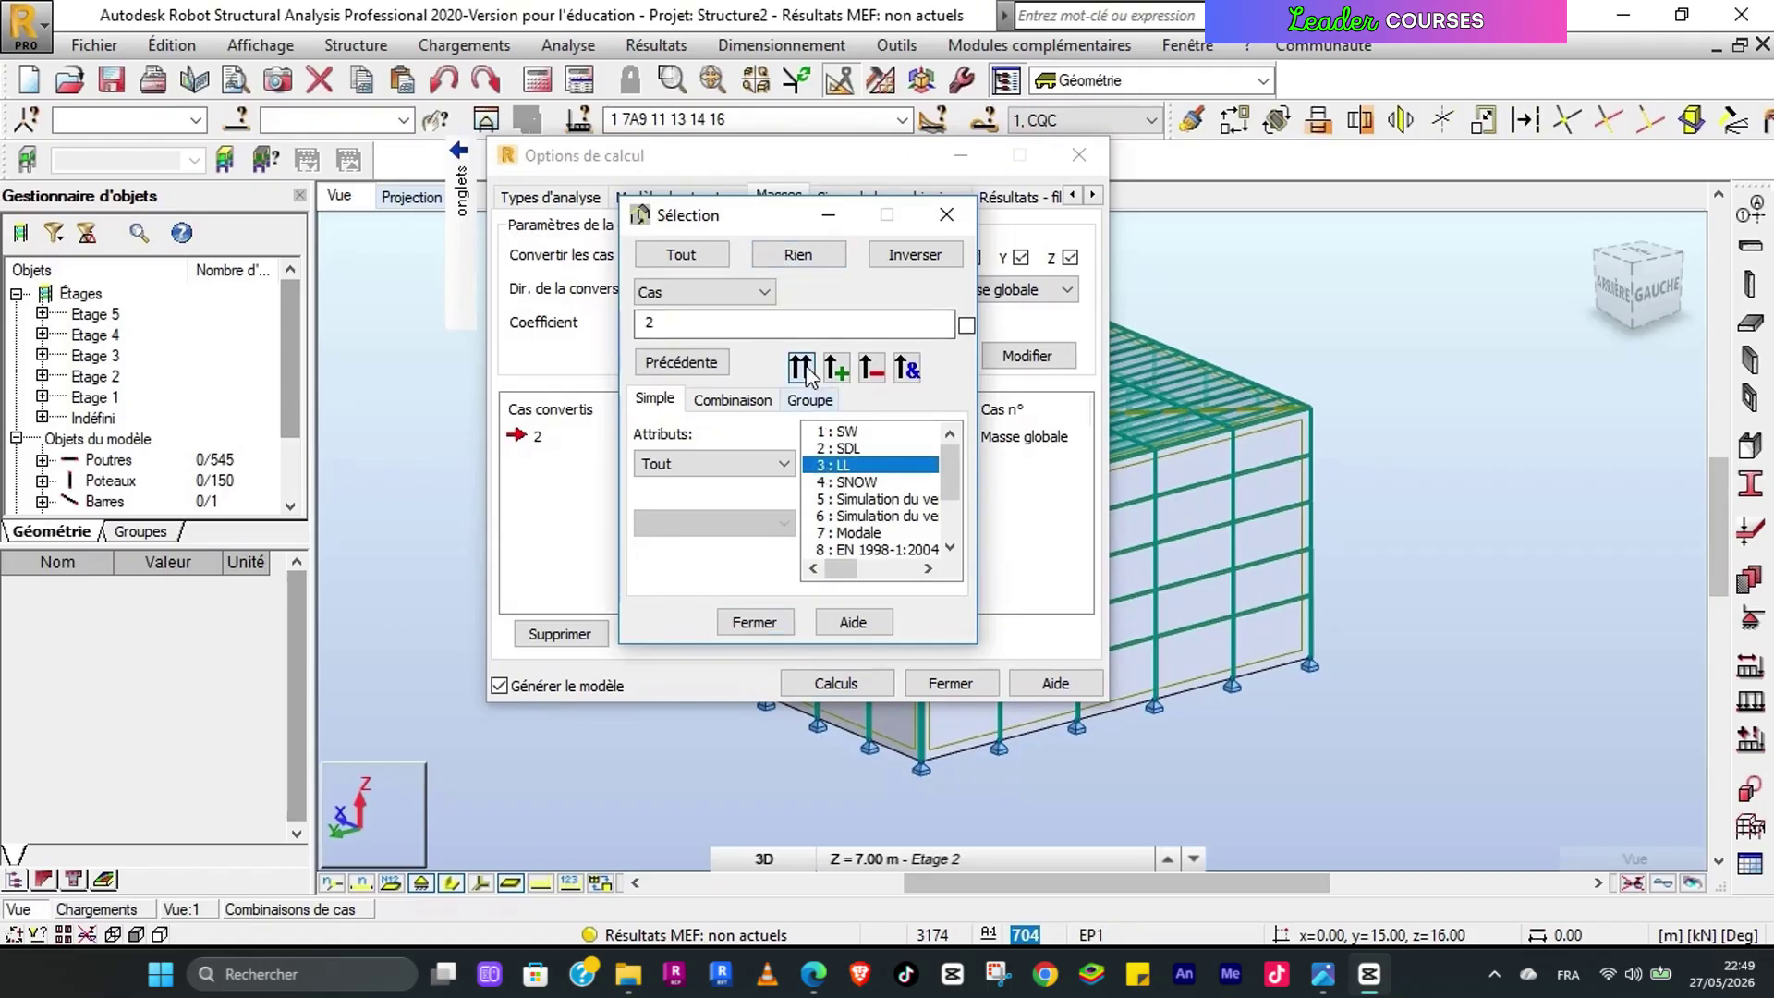
{"action": "left_click", "coordinate": [766, 622]}
{"action": "left_click", "coordinate": [688, 323]}
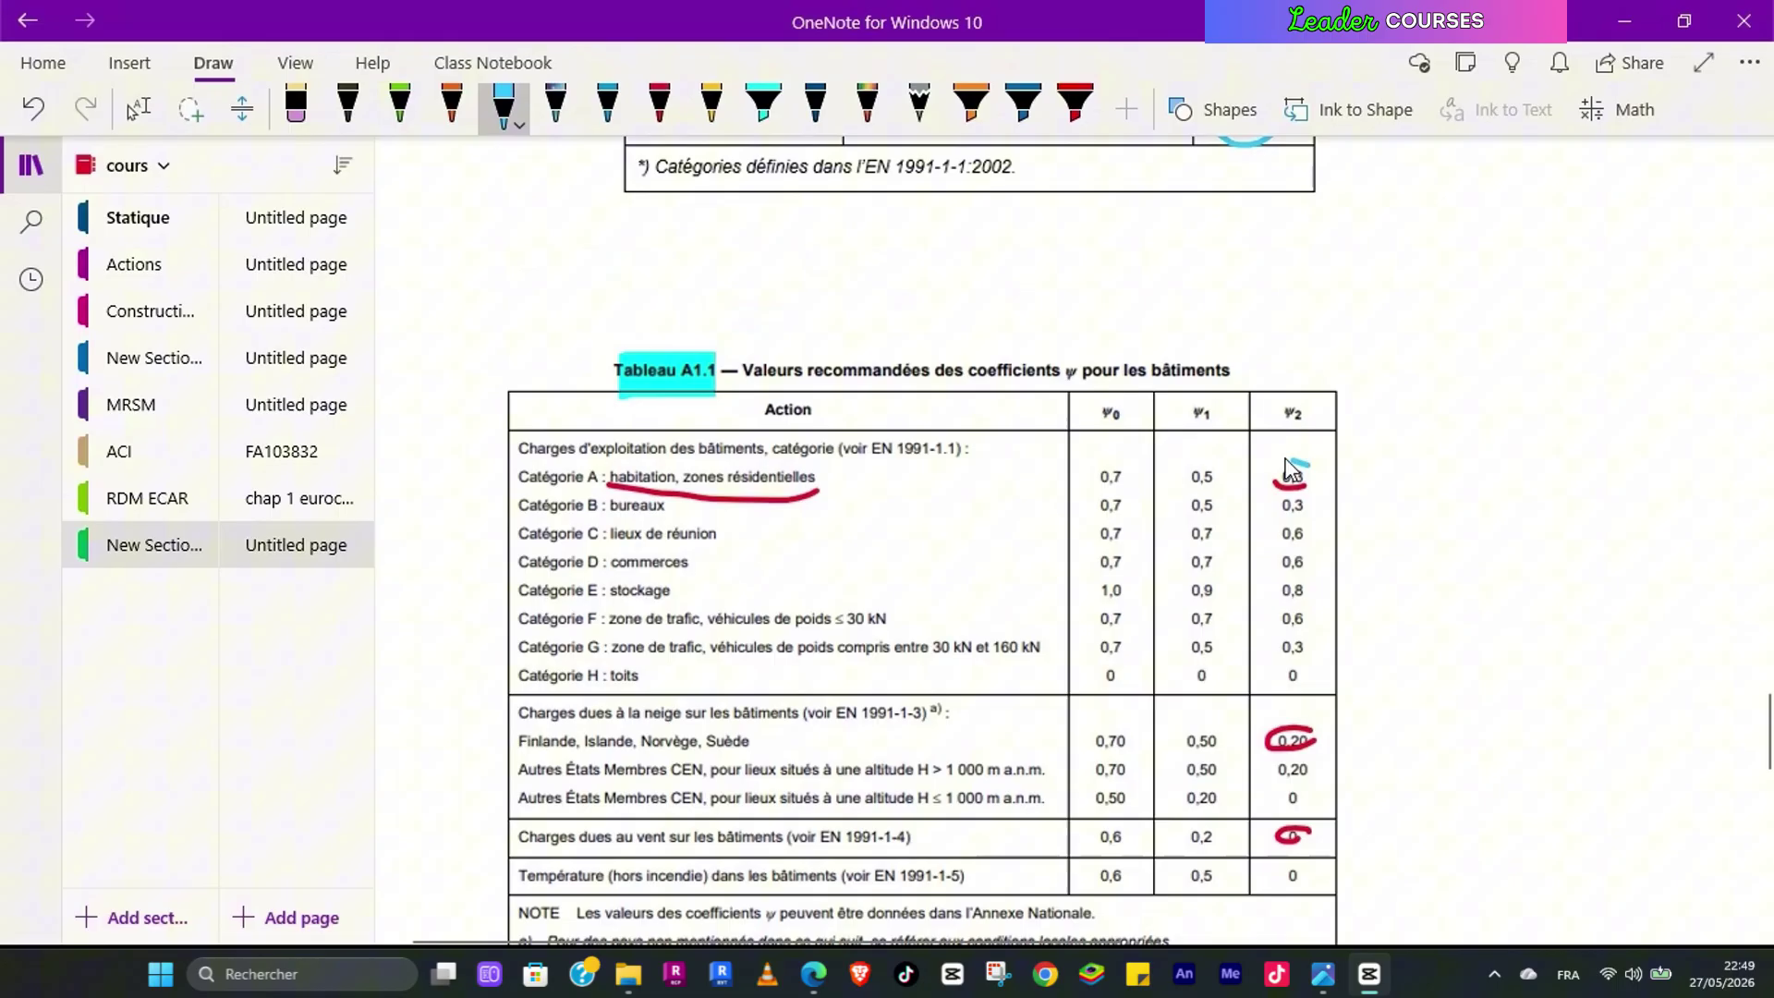
Step: Circle the Catégorie A ψ2 value 0,3 in Tableau A1.1 in OneNote, and add the case 3 mass conversion in Robot with coefficient 0.3
{"action": "mouse_move", "coordinate": [1292, 466]}
{"action": "left_mouse_down"}
{"action": "mouse_move", "coordinate": [1257, 500]}
{"action": "mouse_move", "coordinate": [1314, 476]}
{"action": "left_mouse_up"}
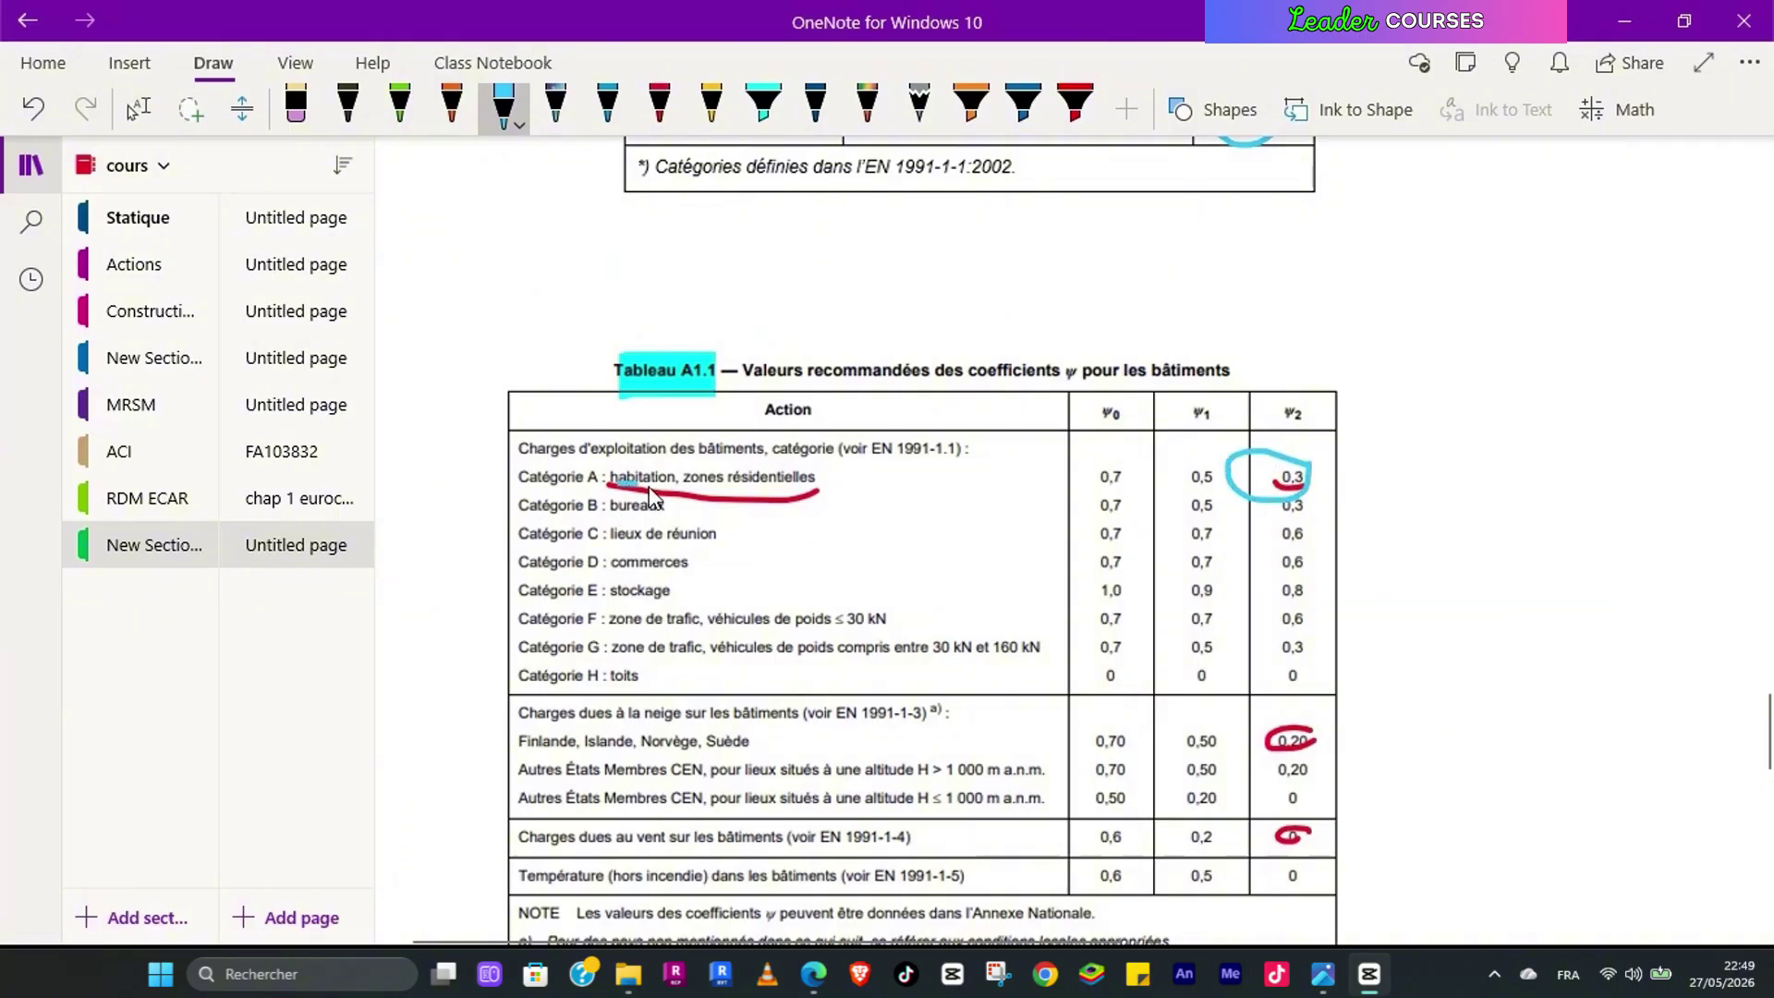
{"action": "left_click_drag", "start_coordinate": [651, 490], "coordinate": [846, 491]}
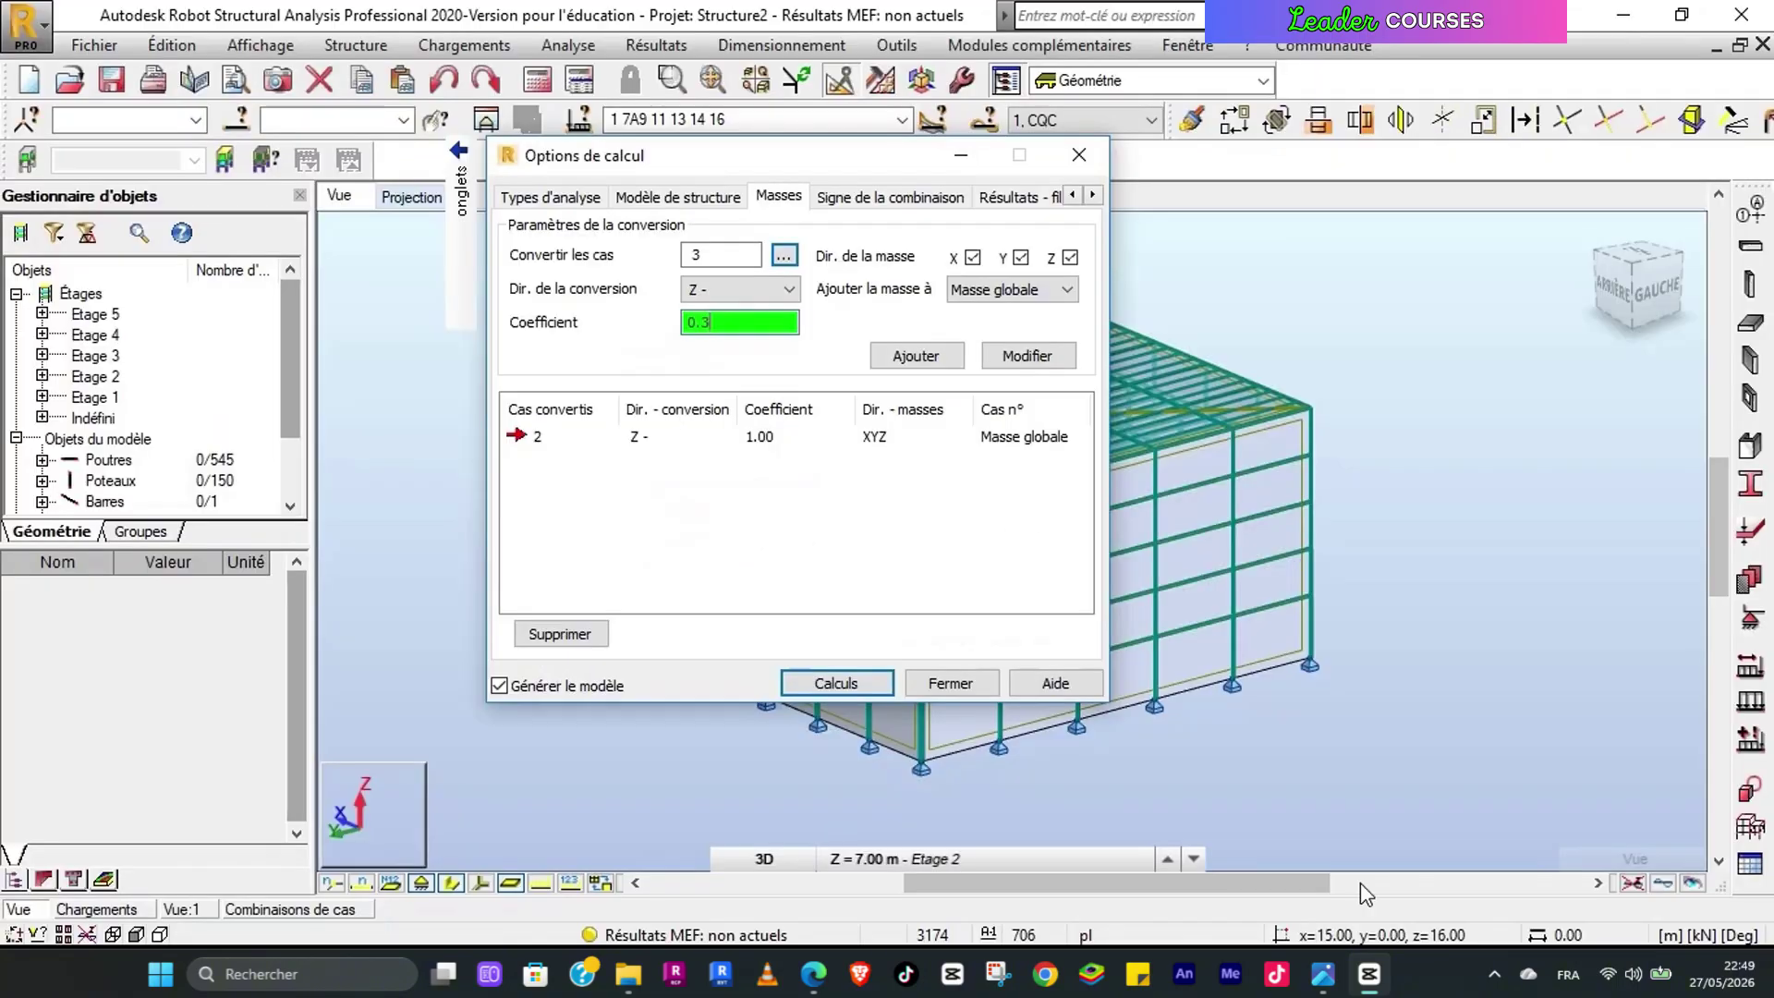
{"action": "left_click", "coordinate": [920, 357]}
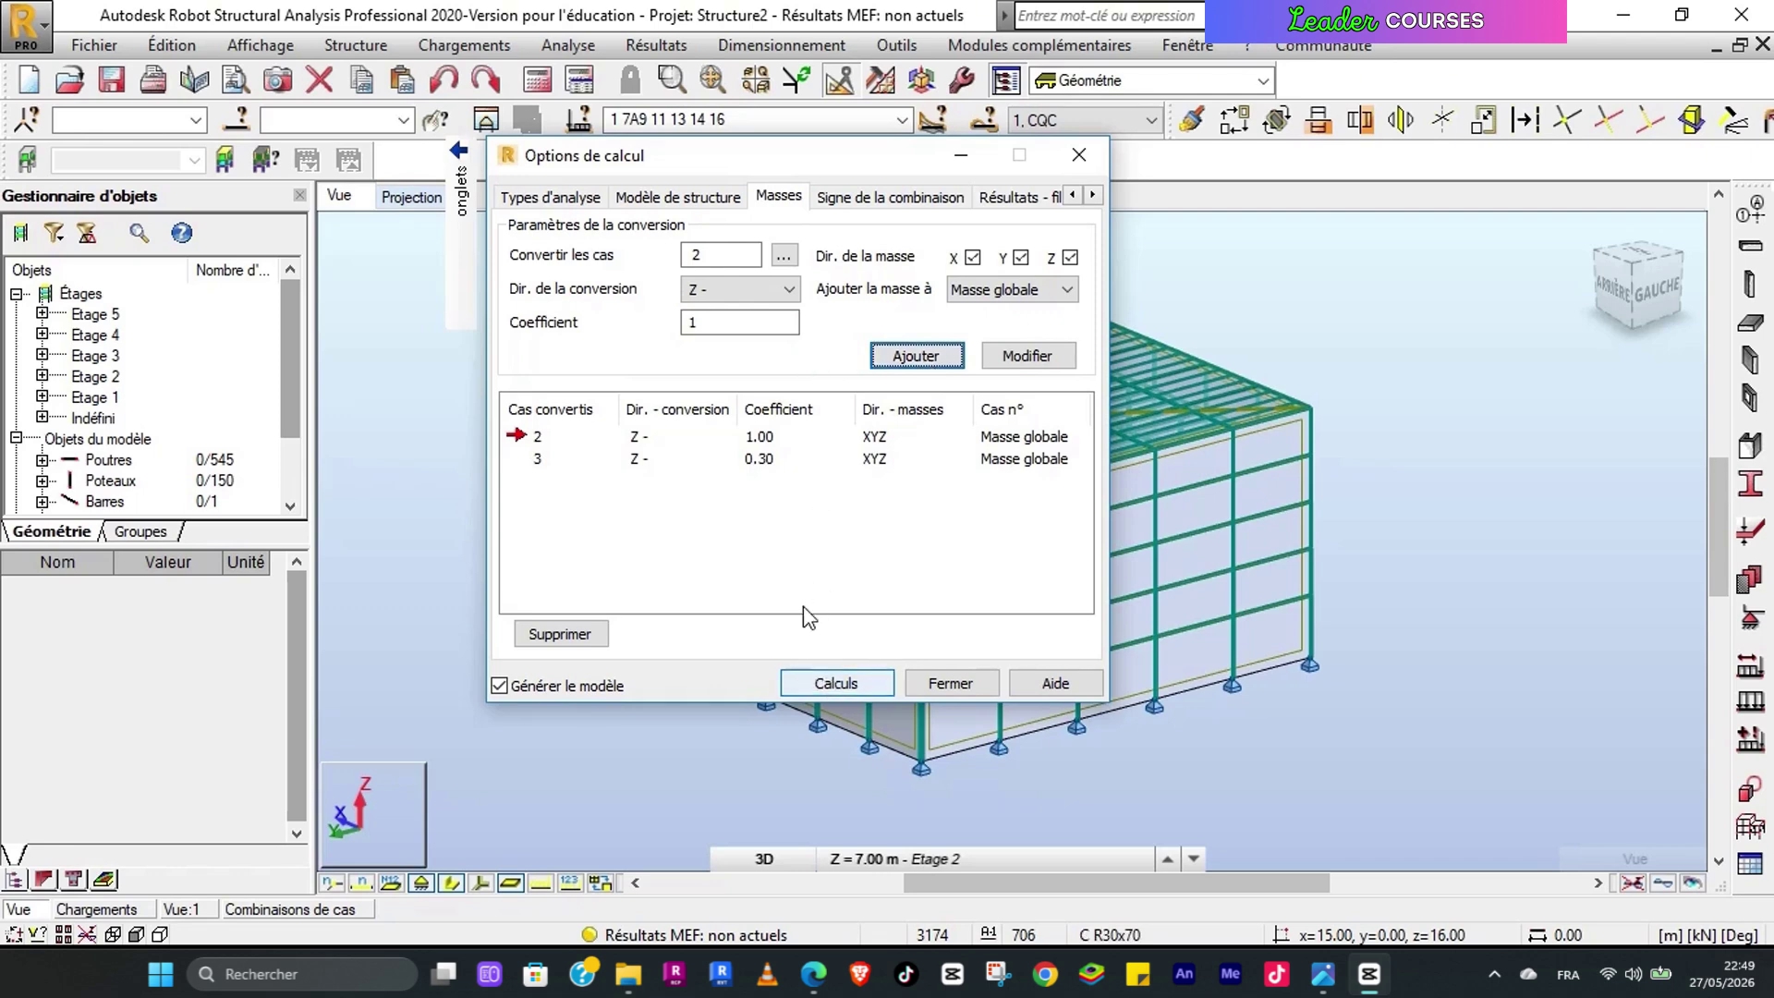
Step: Add a new case named Modale to the analysis types and close the calculation options
{"action": "left_click", "coordinate": [575, 200]}
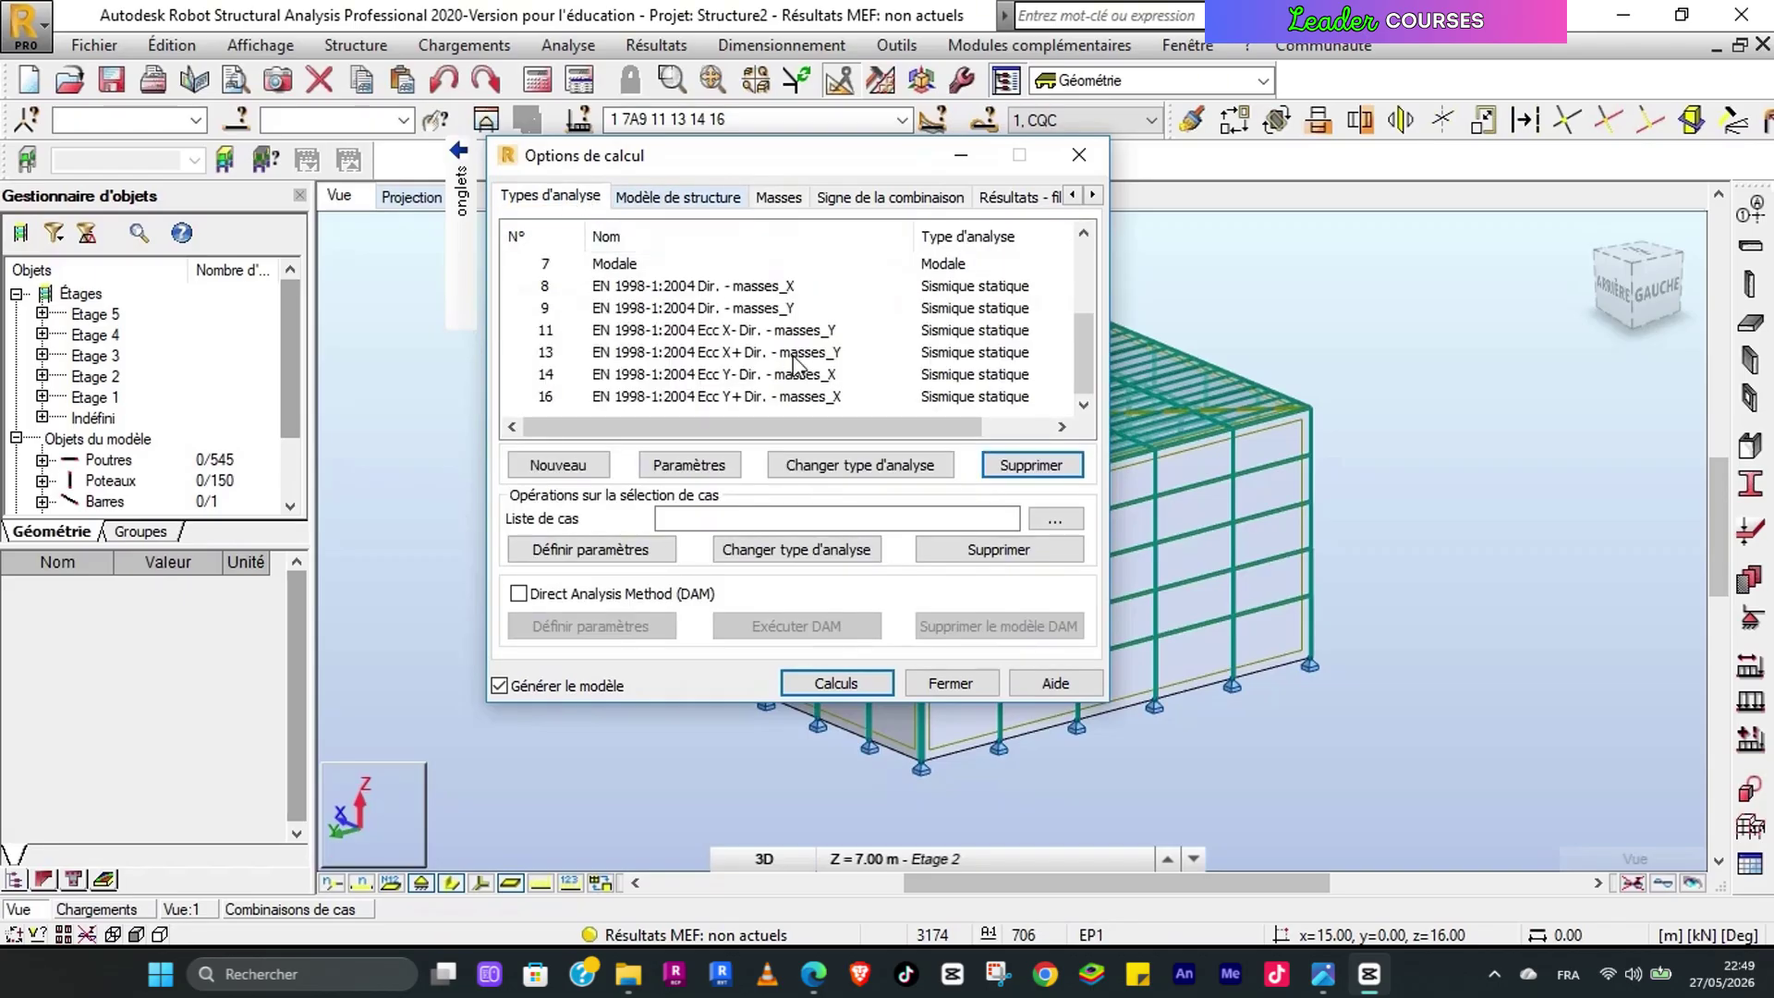
{"action": "scroll", "coordinate": [793, 362], "scroll_direction": "up", "scroll_amount": 1}
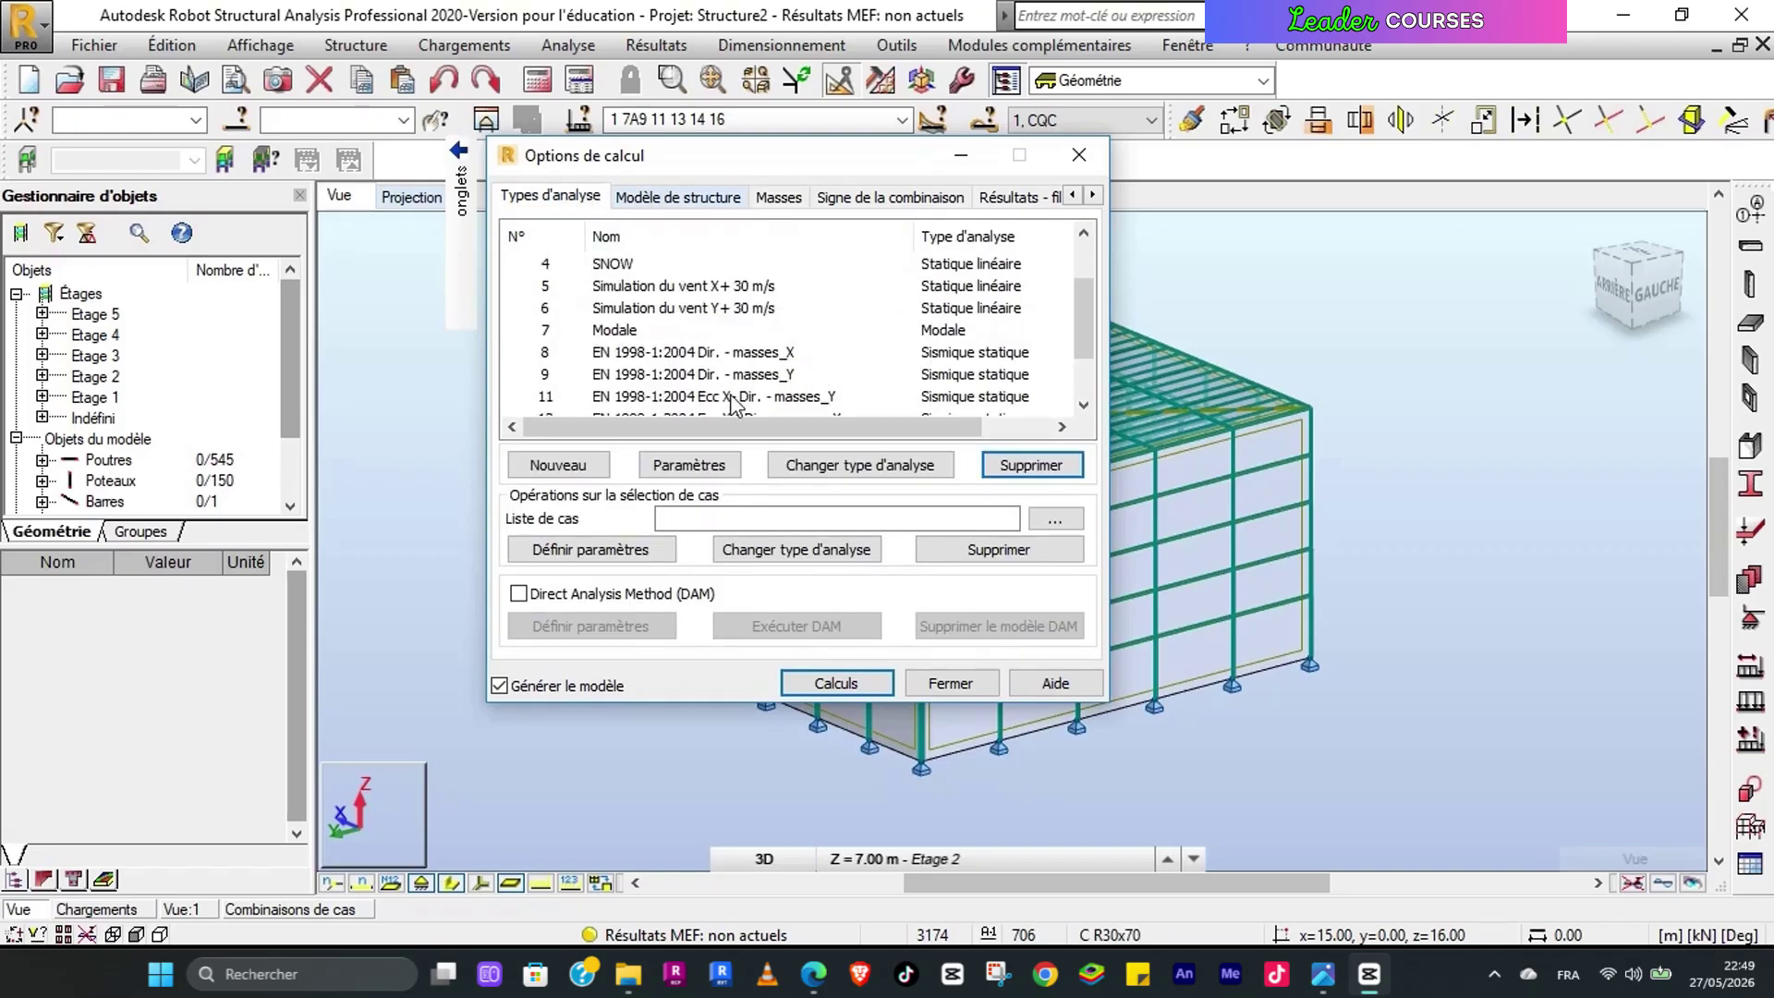
{"action": "left_click", "coordinate": [561, 467]}
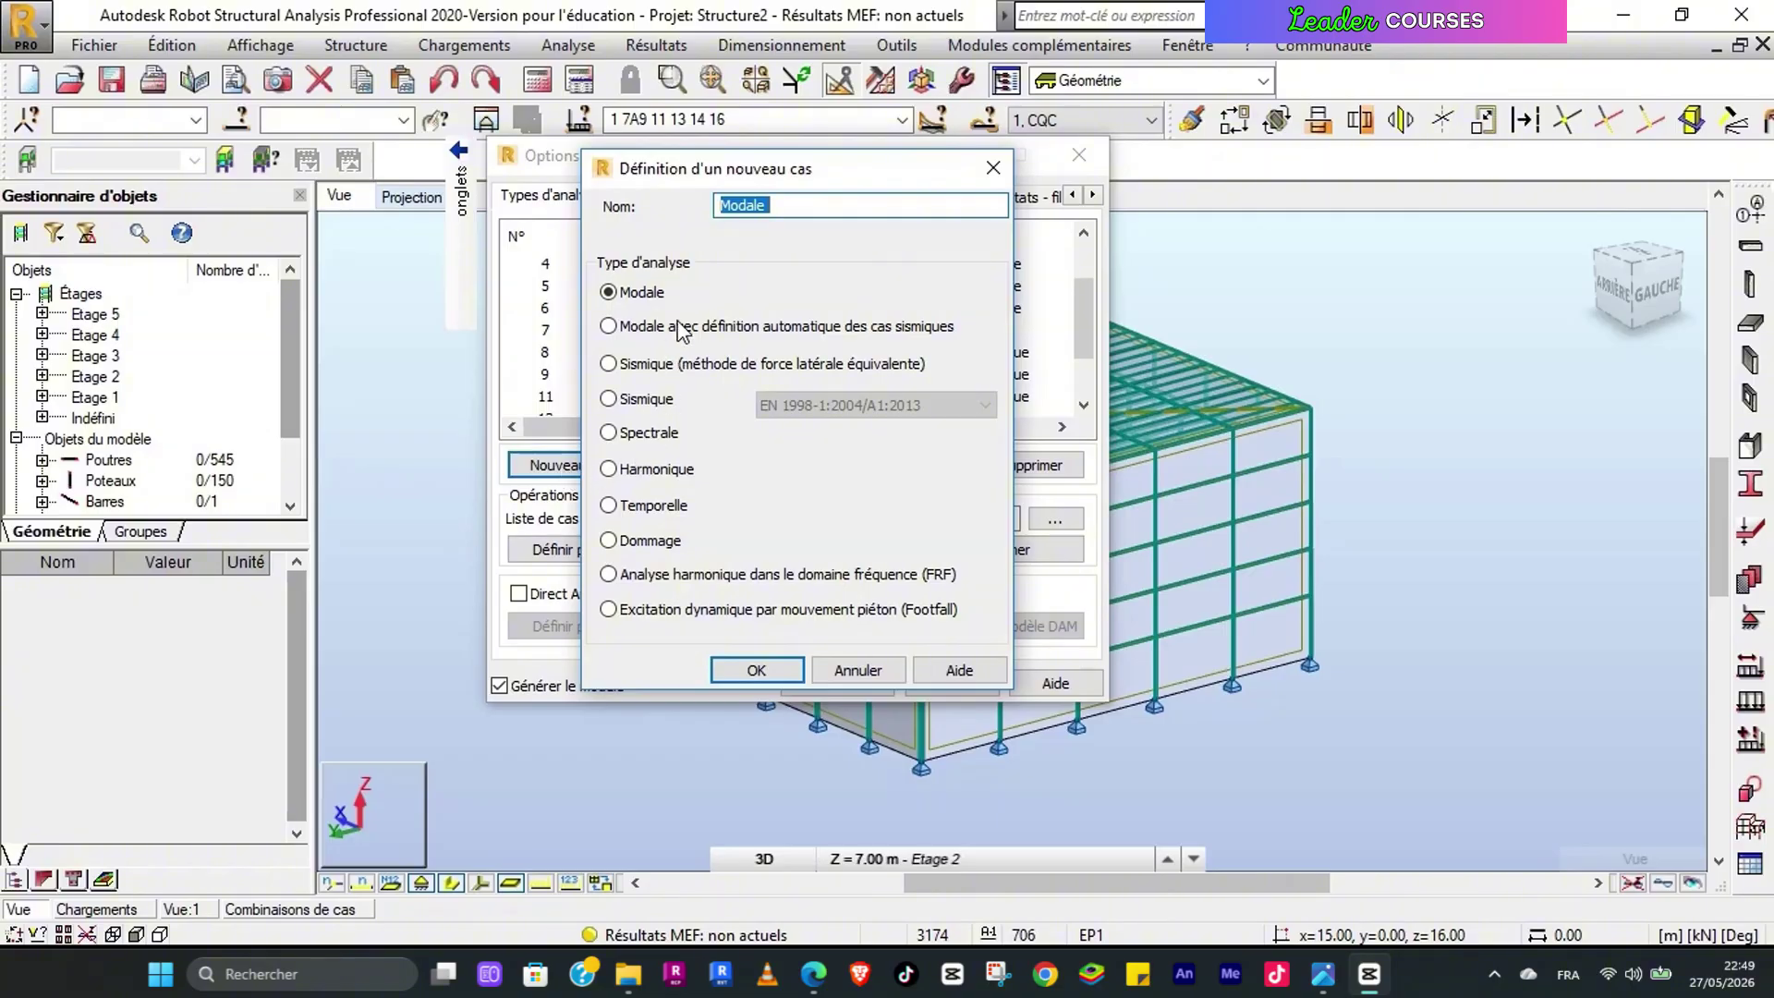
{"action": "left_click", "coordinate": [745, 663]}
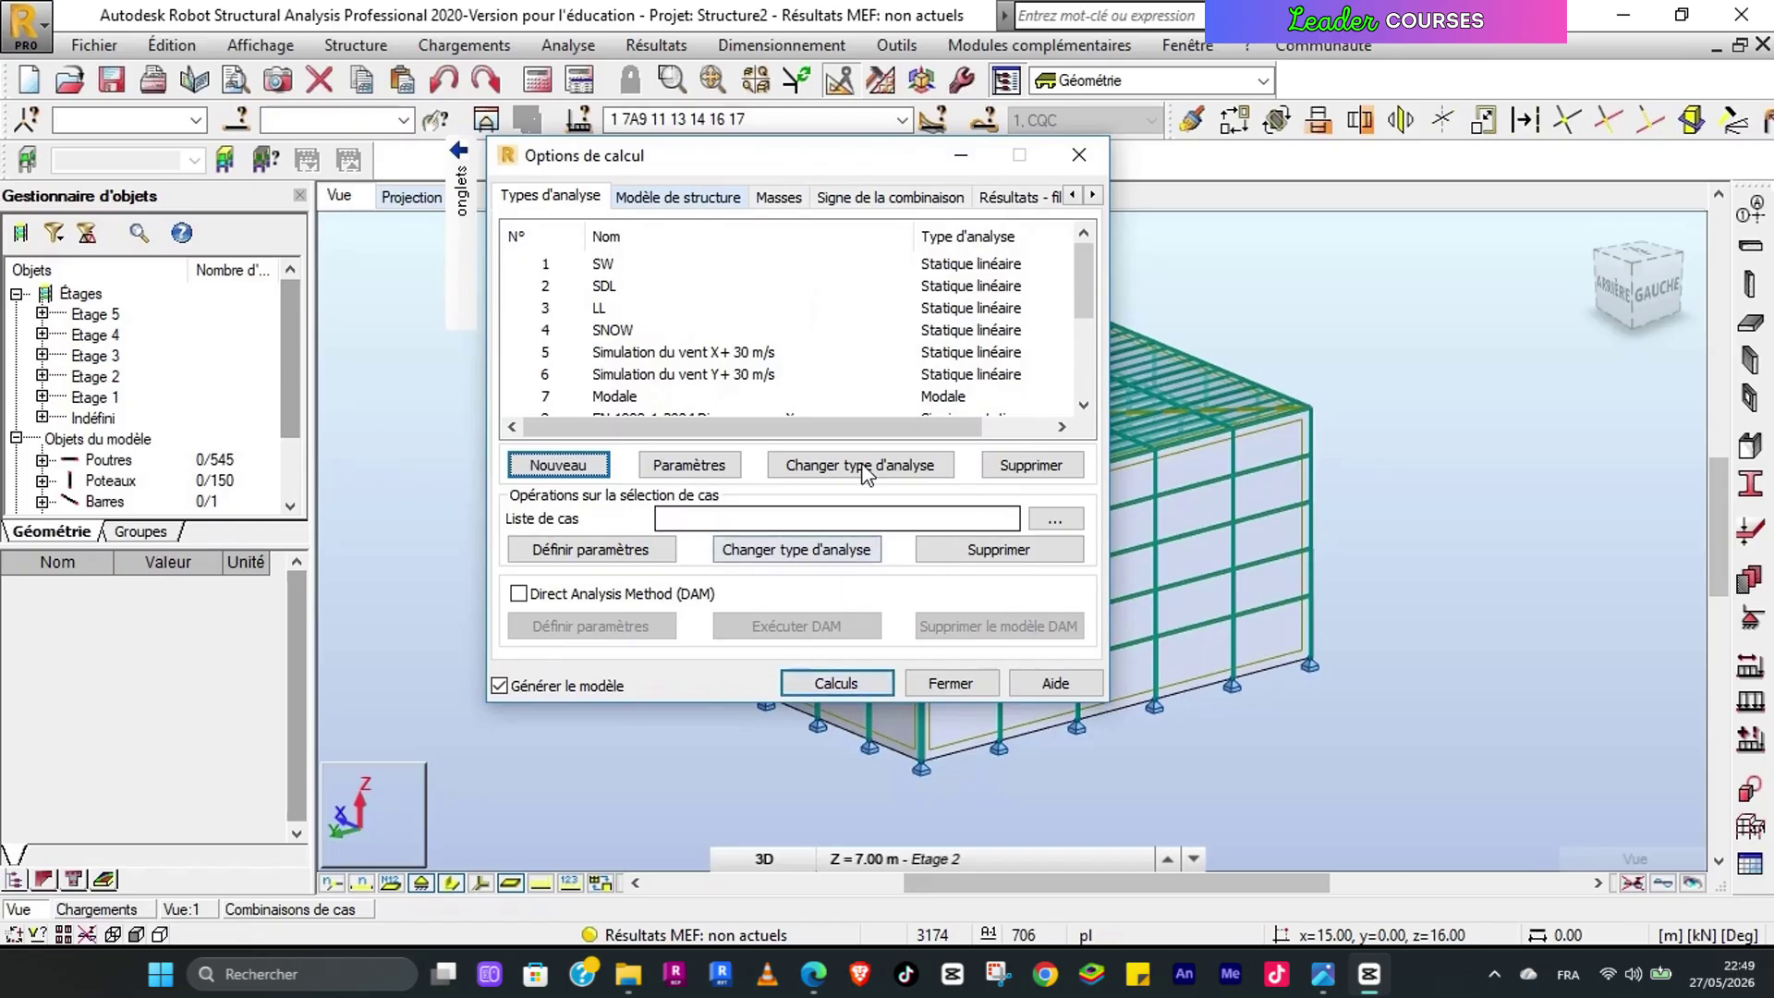
{"action": "scroll", "coordinate": [856, 360], "scroll_direction": "down", "scroll_amount": 3}
{"action": "left_click", "coordinate": [950, 684]}
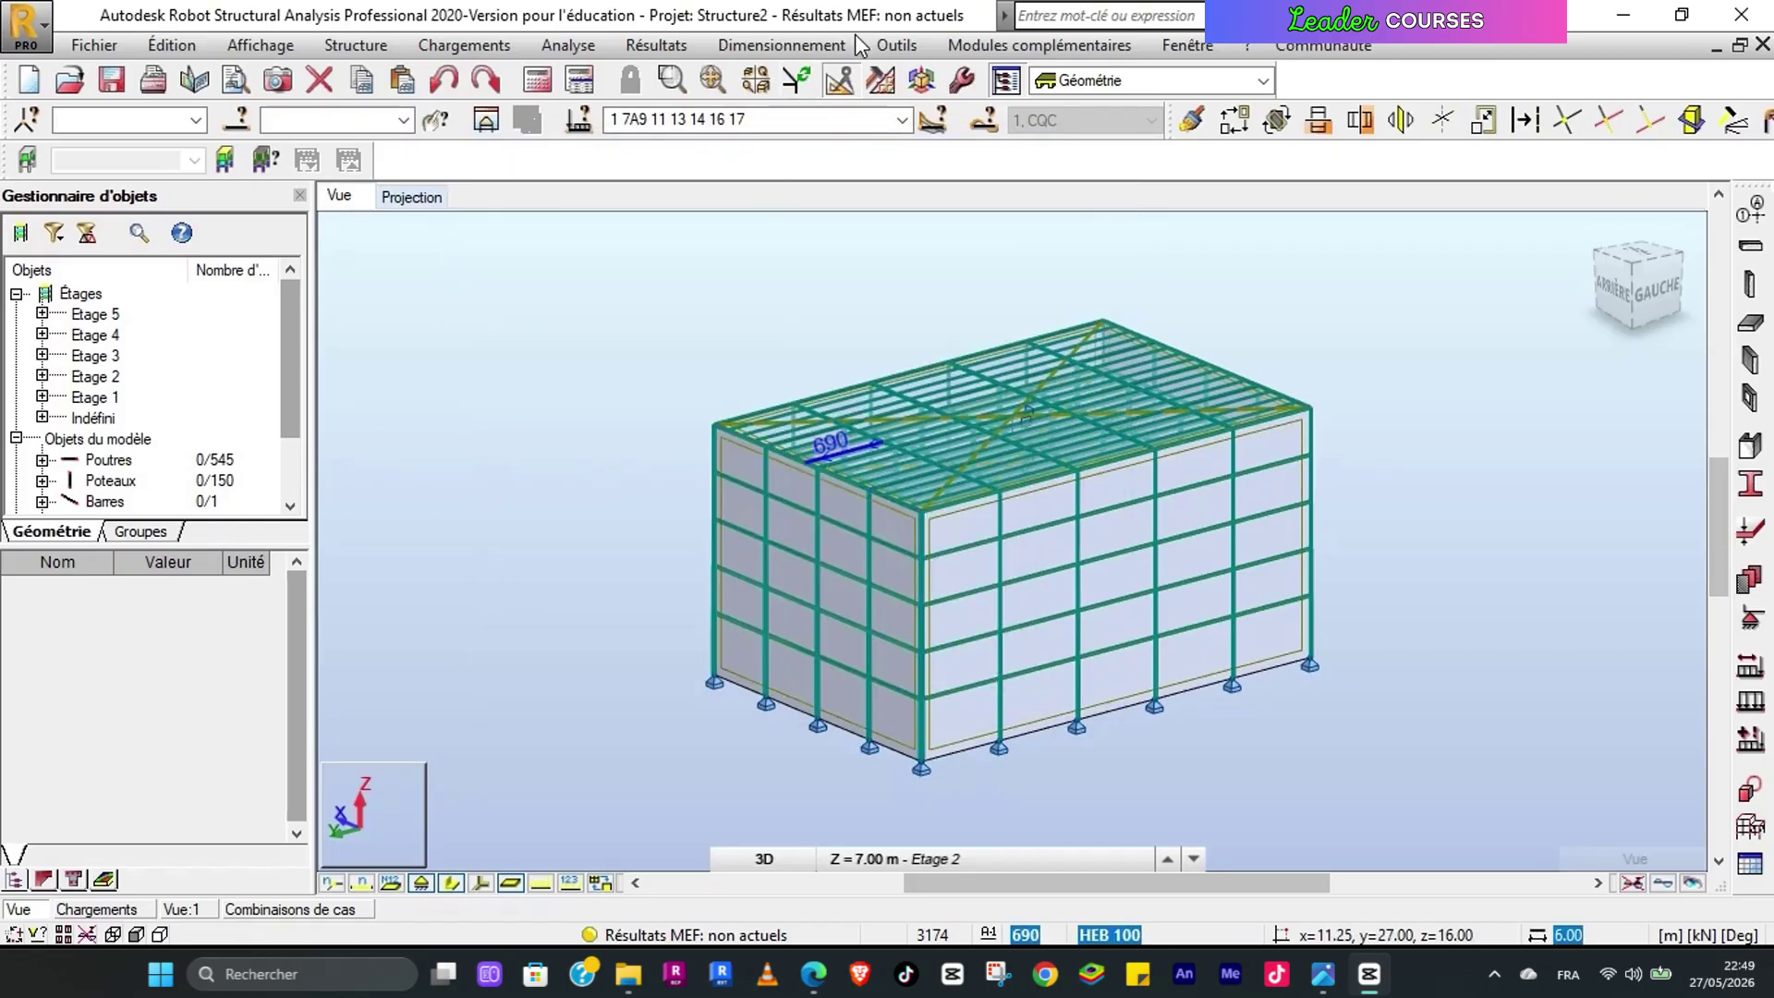
Step: Enable Algorithme DSC (Relâchements sur barres) in the structure analysis settings of the task preferences, and start the structure calculation
{"action": "left_click", "coordinate": [889, 48]}
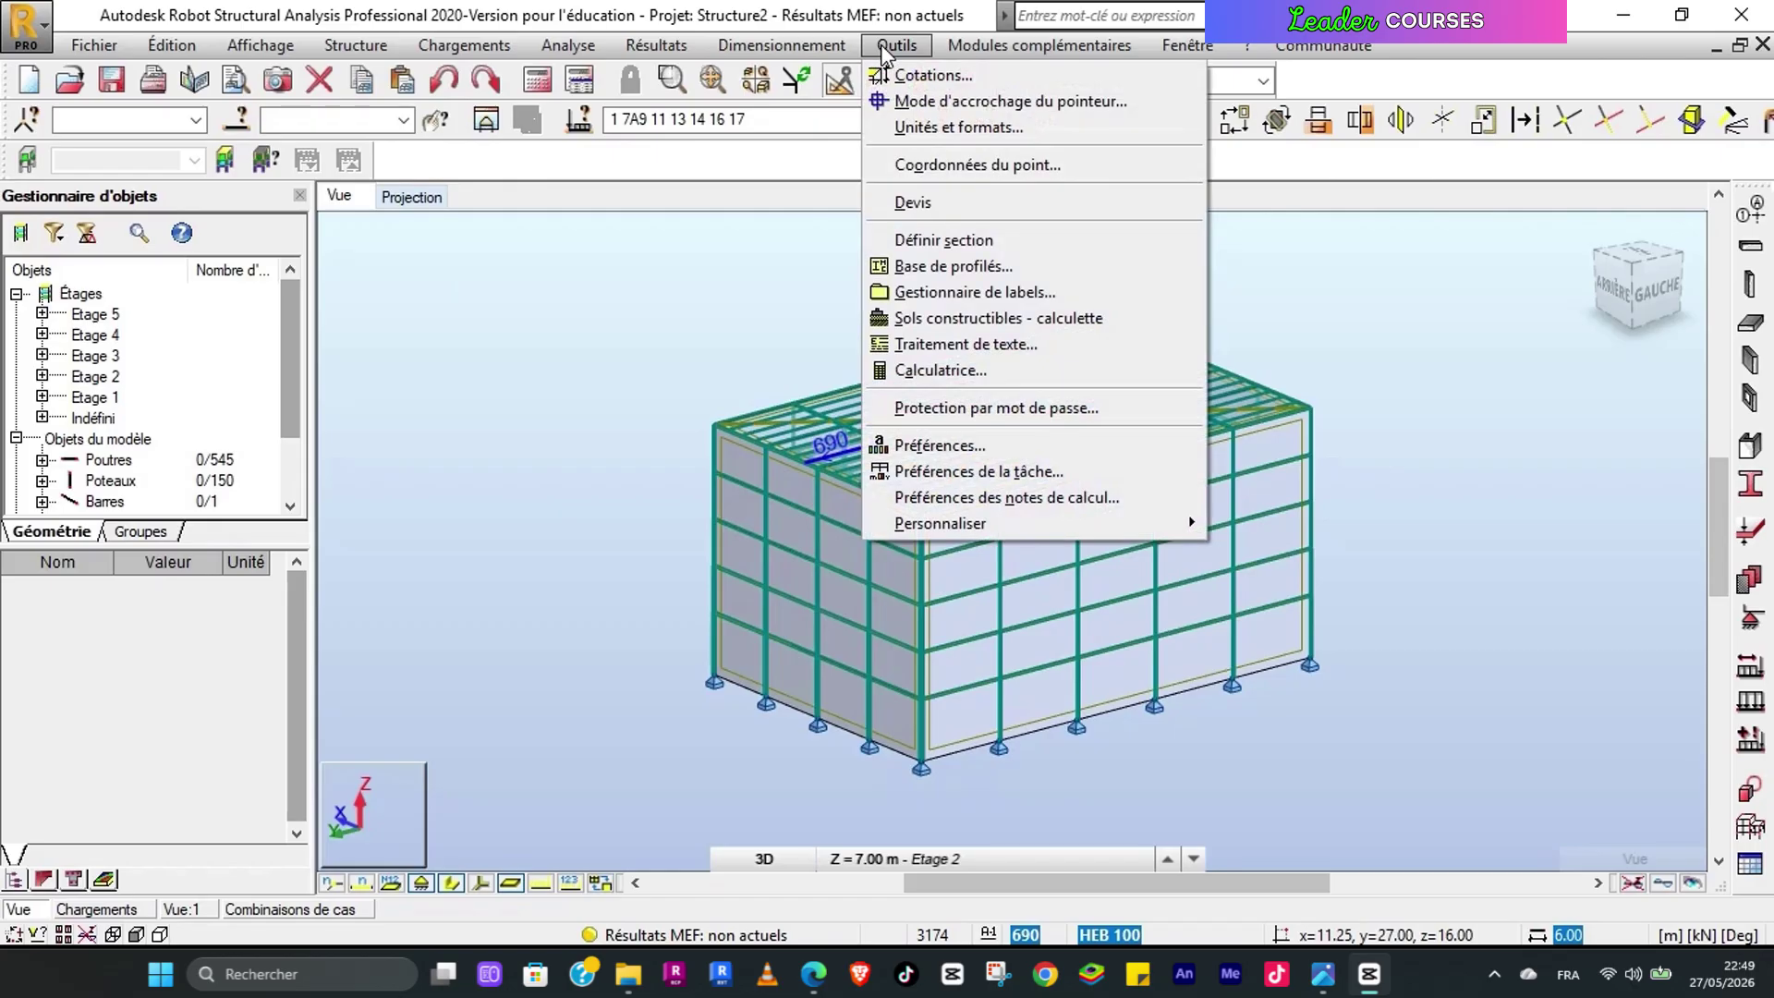
{"action": "left_click", "coordinate": [952, 469]}
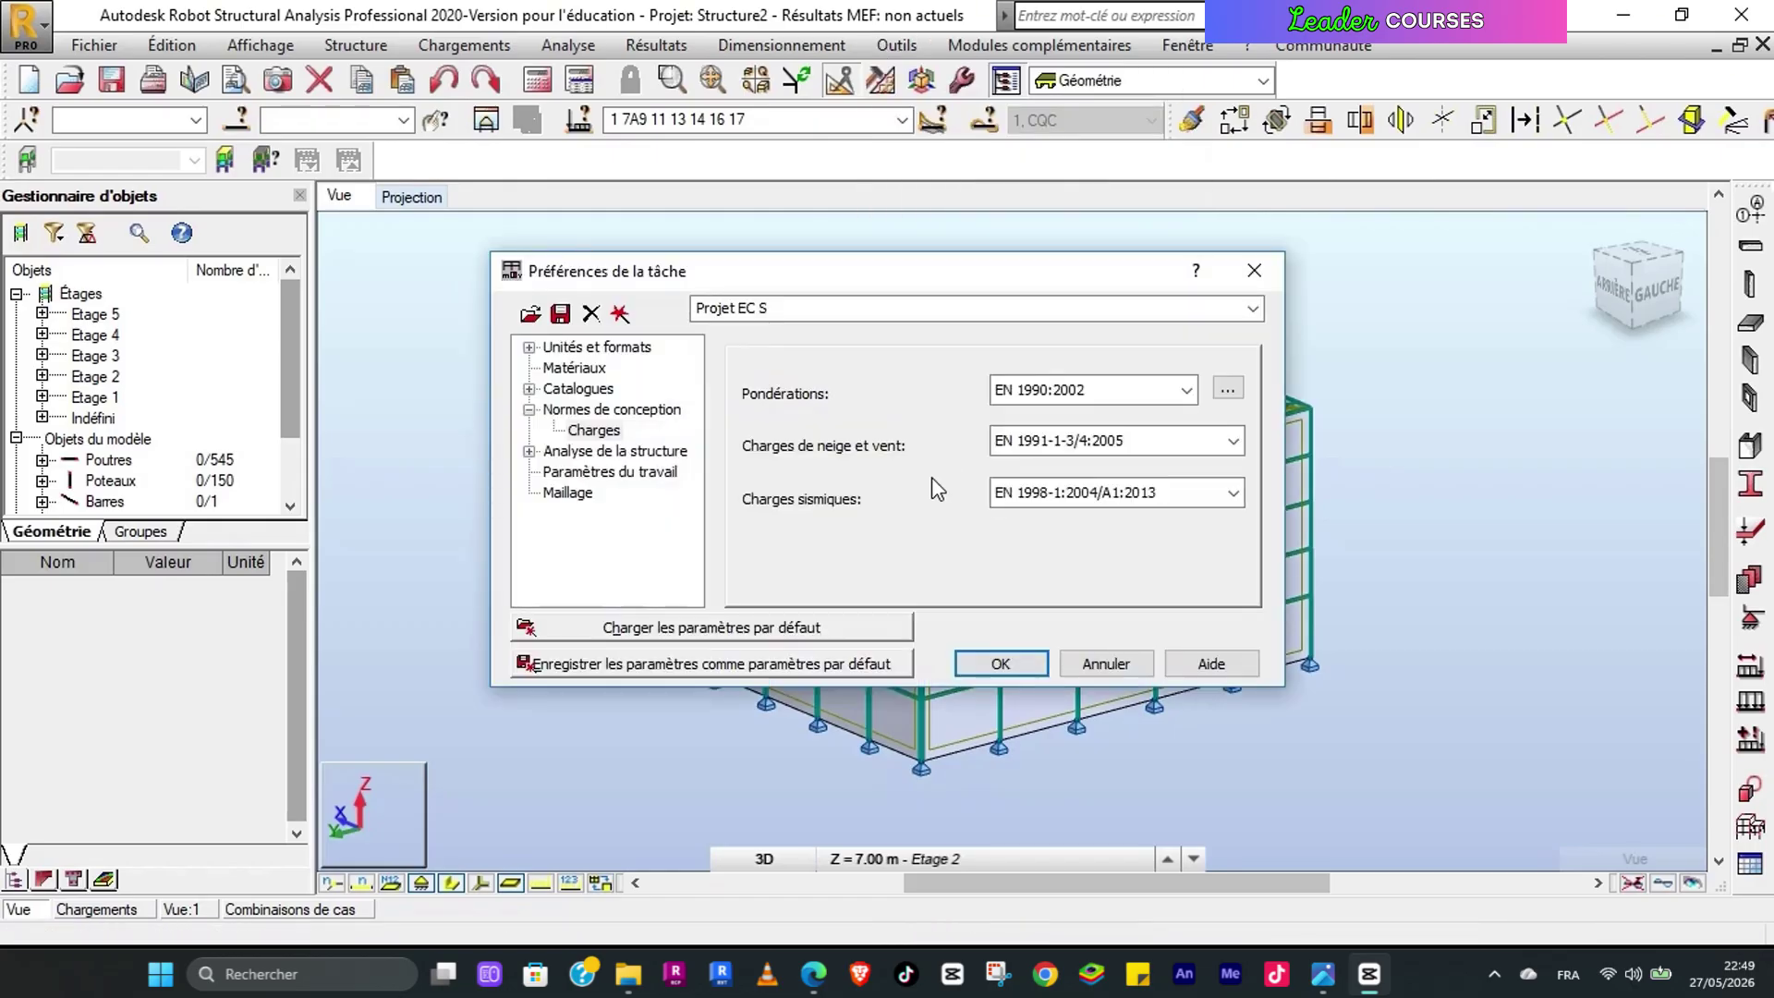
{"action": "left_click", "coordinate": [601, 451]}
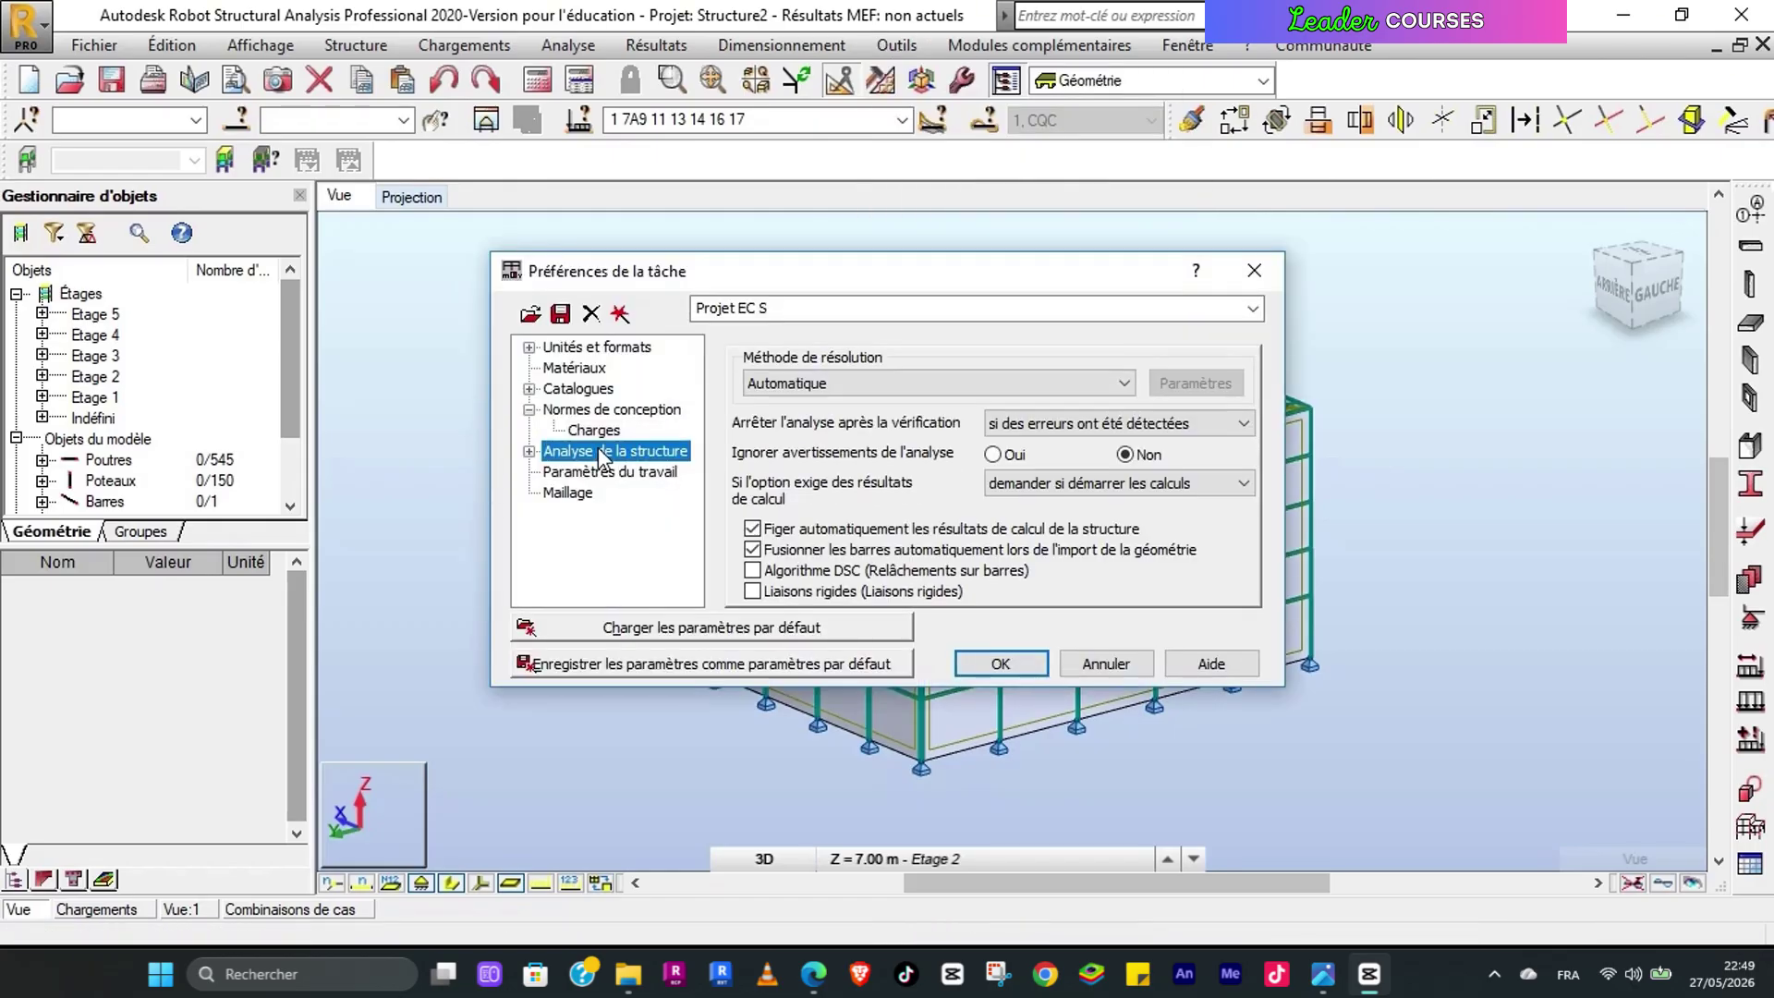
{"action": "left_click", "coordinate": [753, 570]}
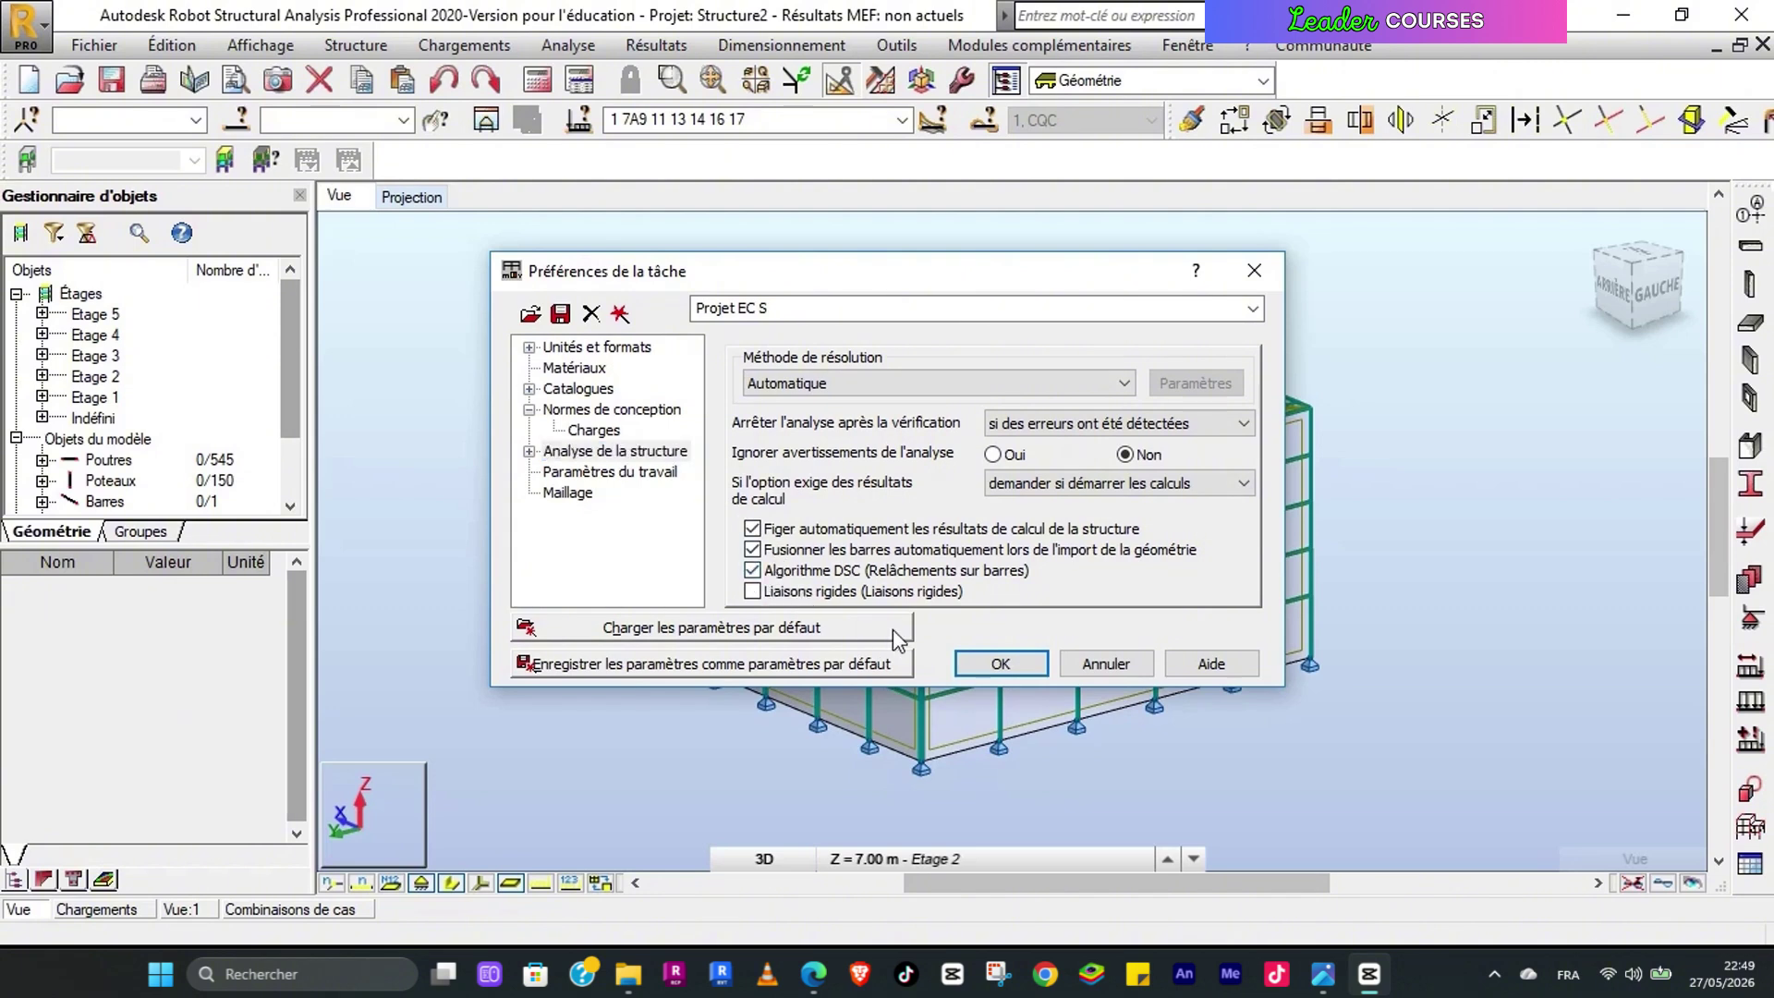
{"action": "left_click", "coordinate": [1008, 672]}
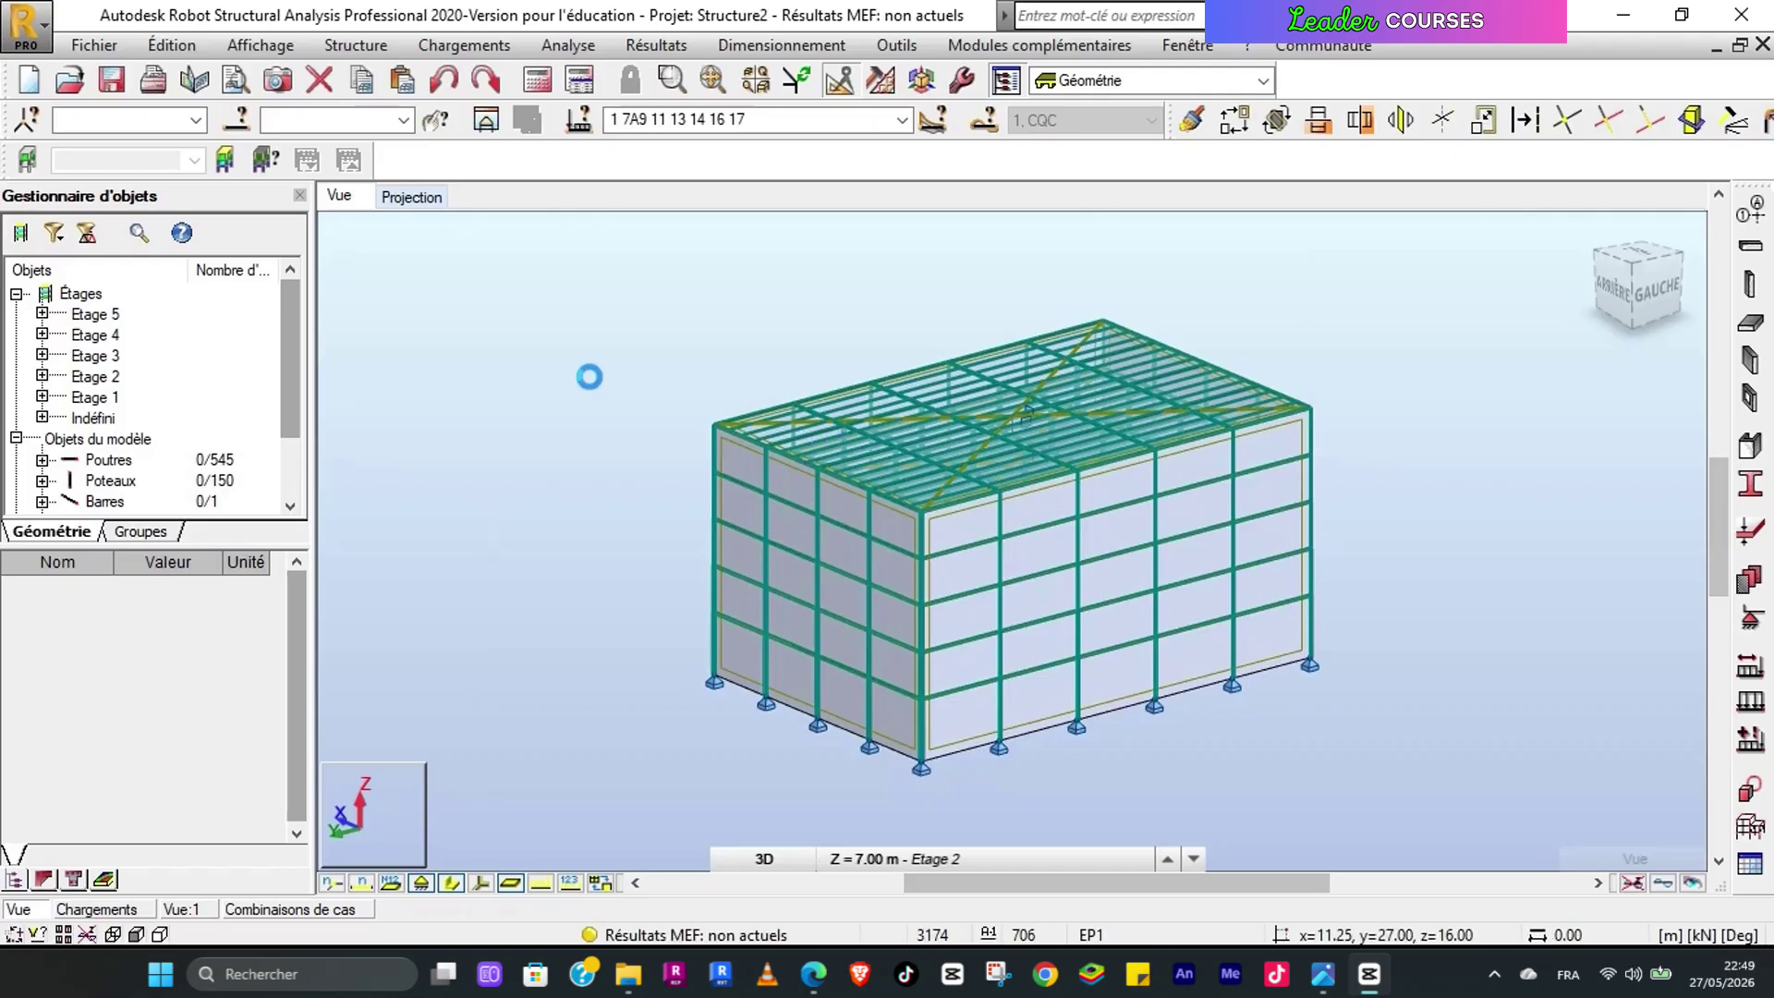
{"action": "left_click", "coordinate": [538, 93]}
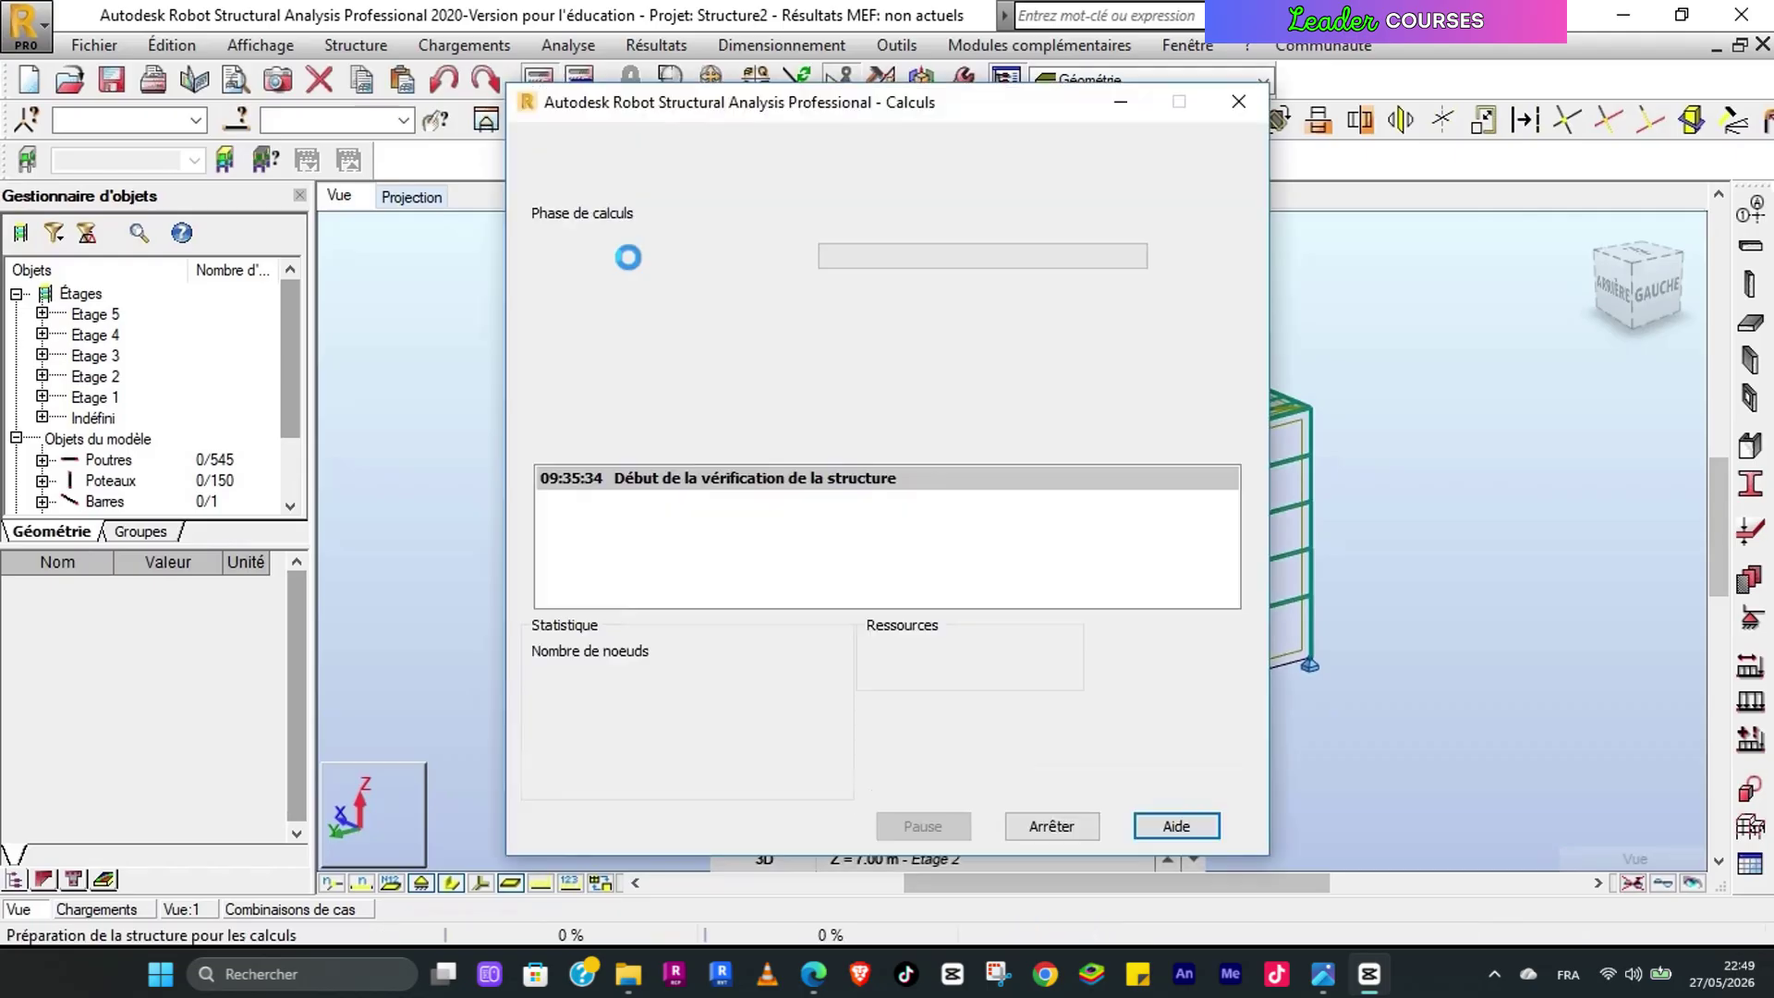
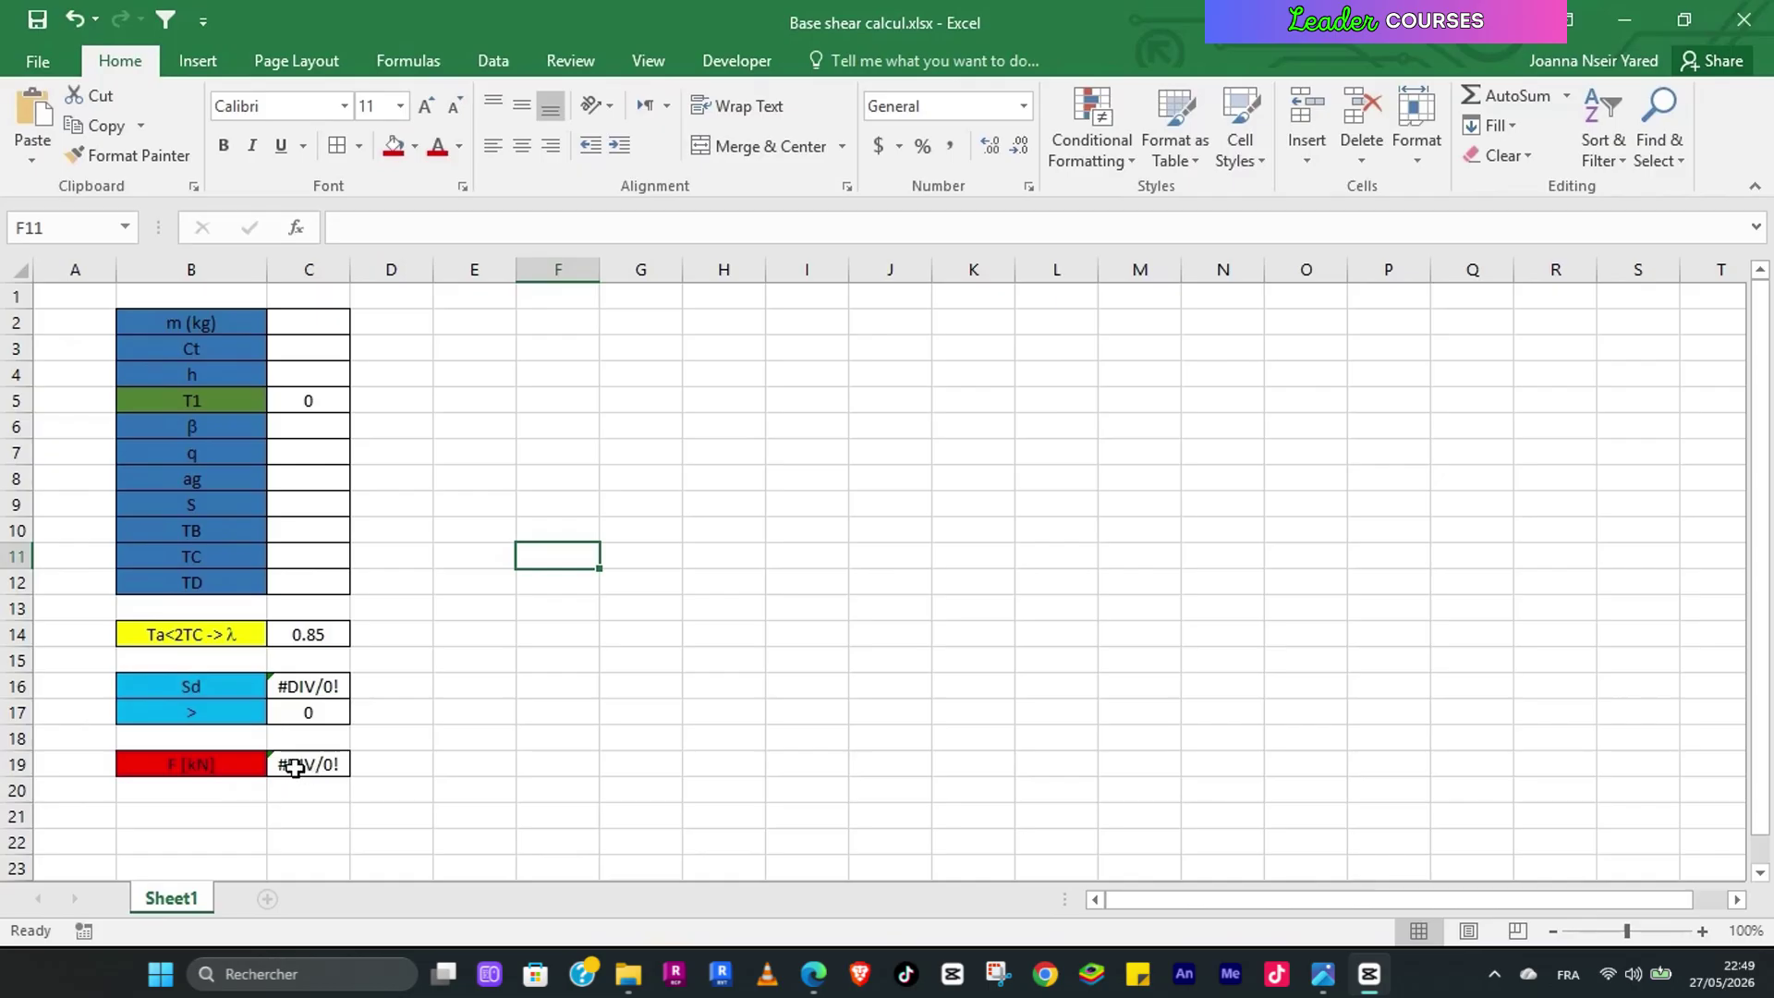
Step: Select the empty m (kg) value cell in the base shear sheet, switch to Robot and open the structure's calculation note
{"action": "left_click", "coordinate": [412, 507]}
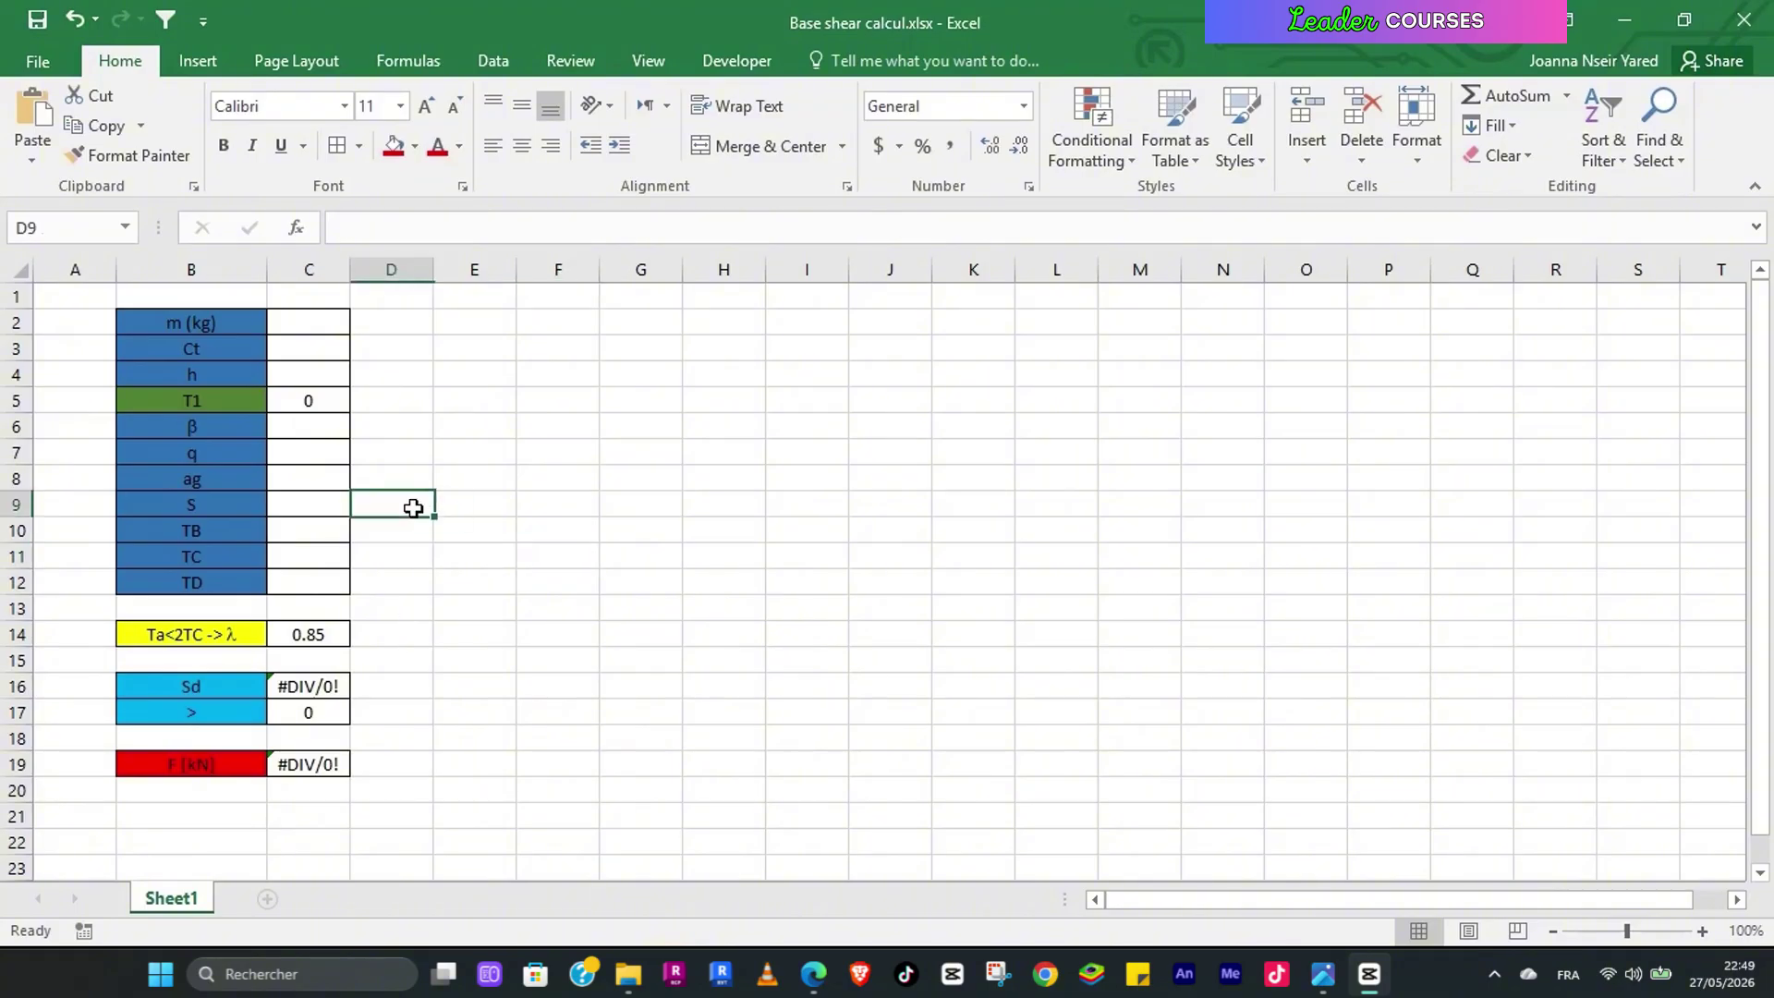
{"action": "left_click", "coordinate": [296, 318]}
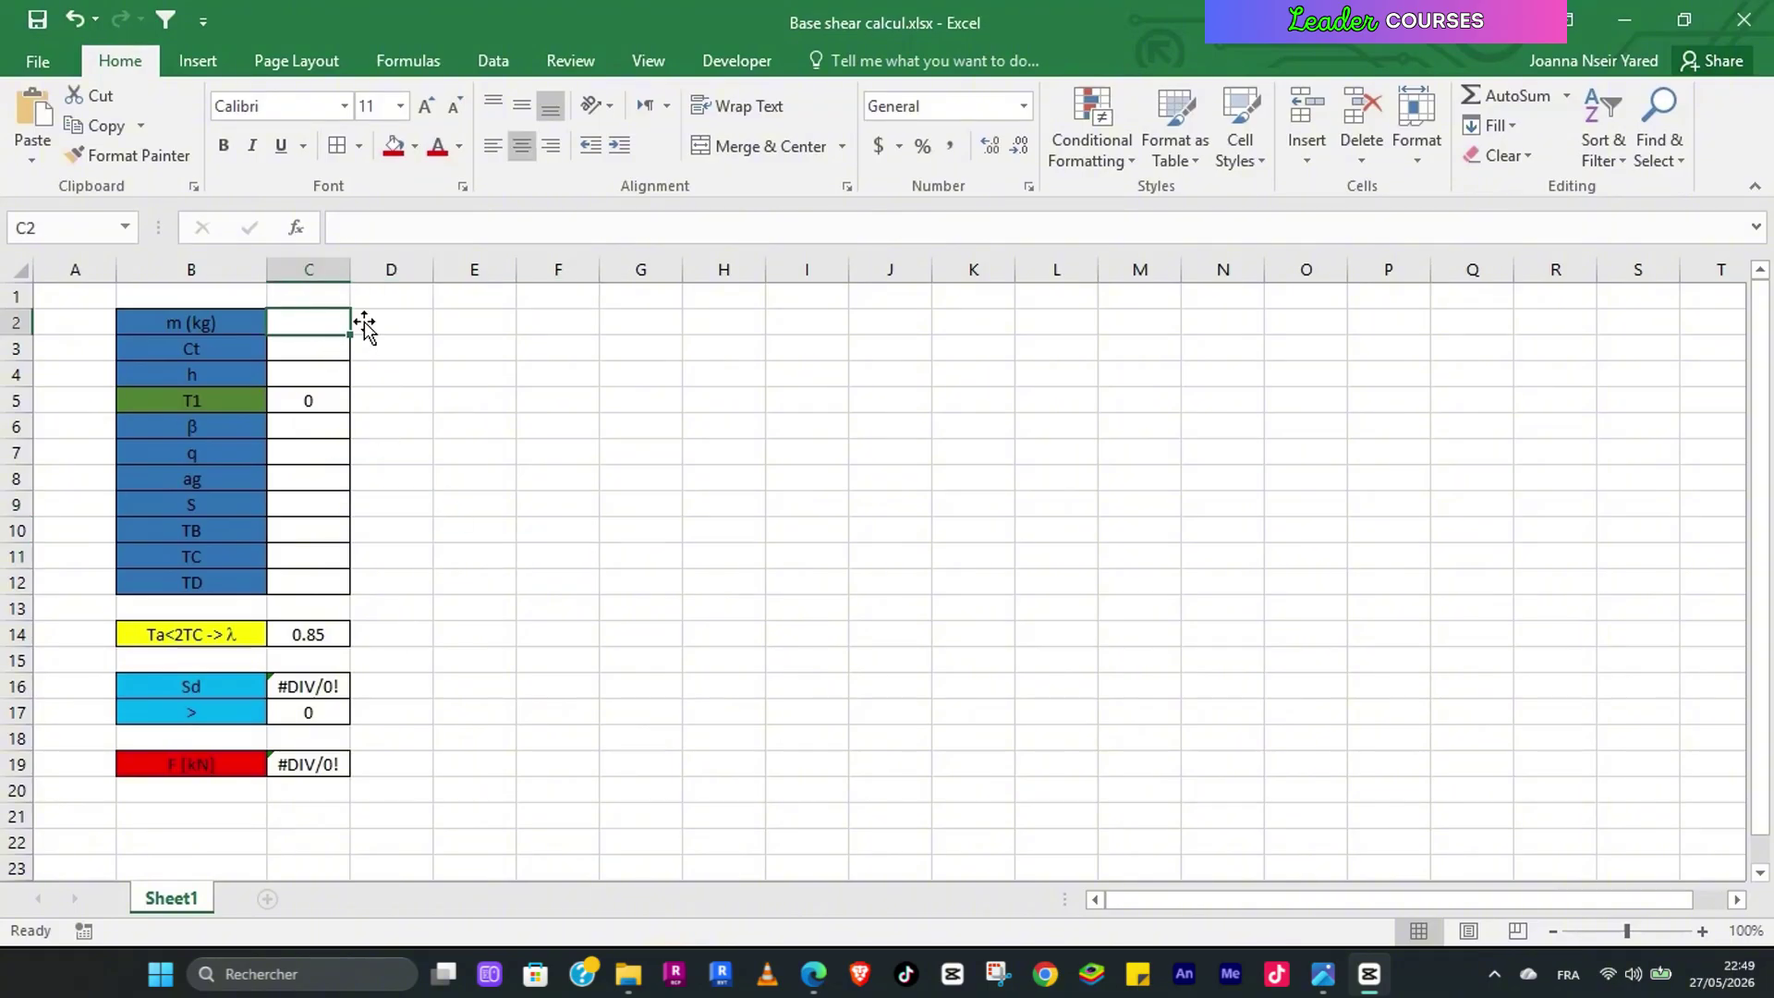
{"action": "mouse_move", "coordinate": [1323, 974]}
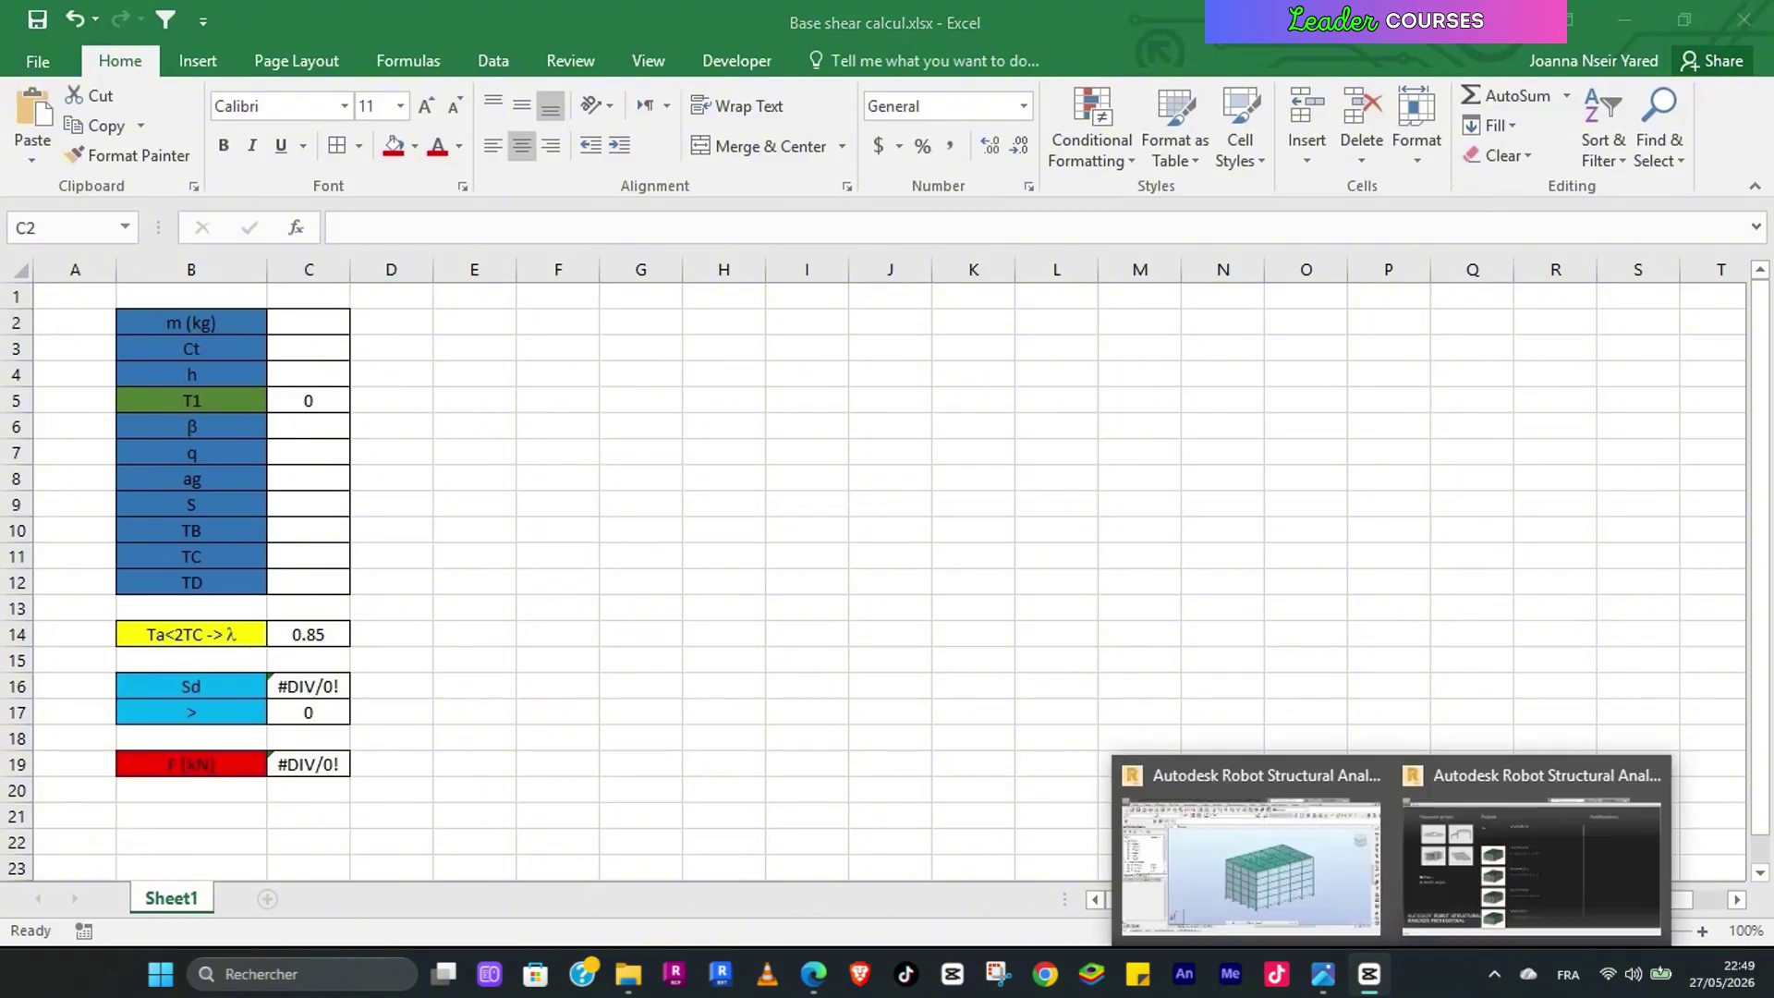
{"action": "left_click", "coordinate": [1335, 895]}
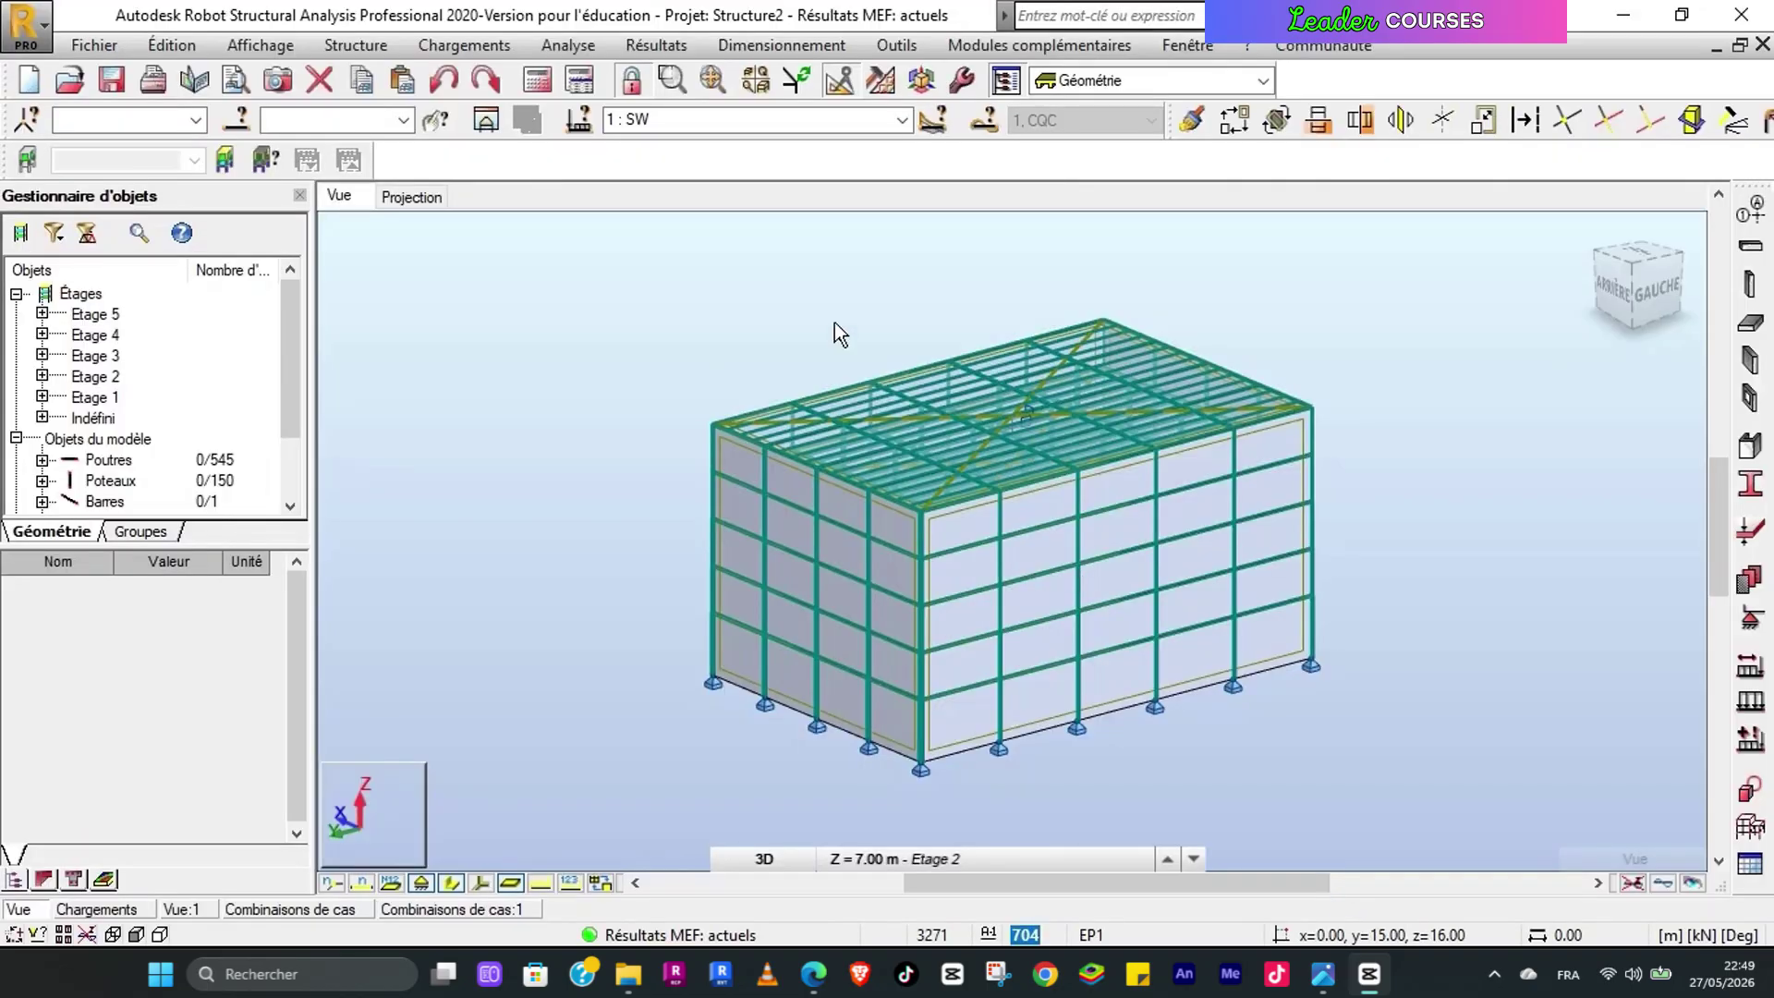
{"action": "left_click", "coordinate": [580, 48]}
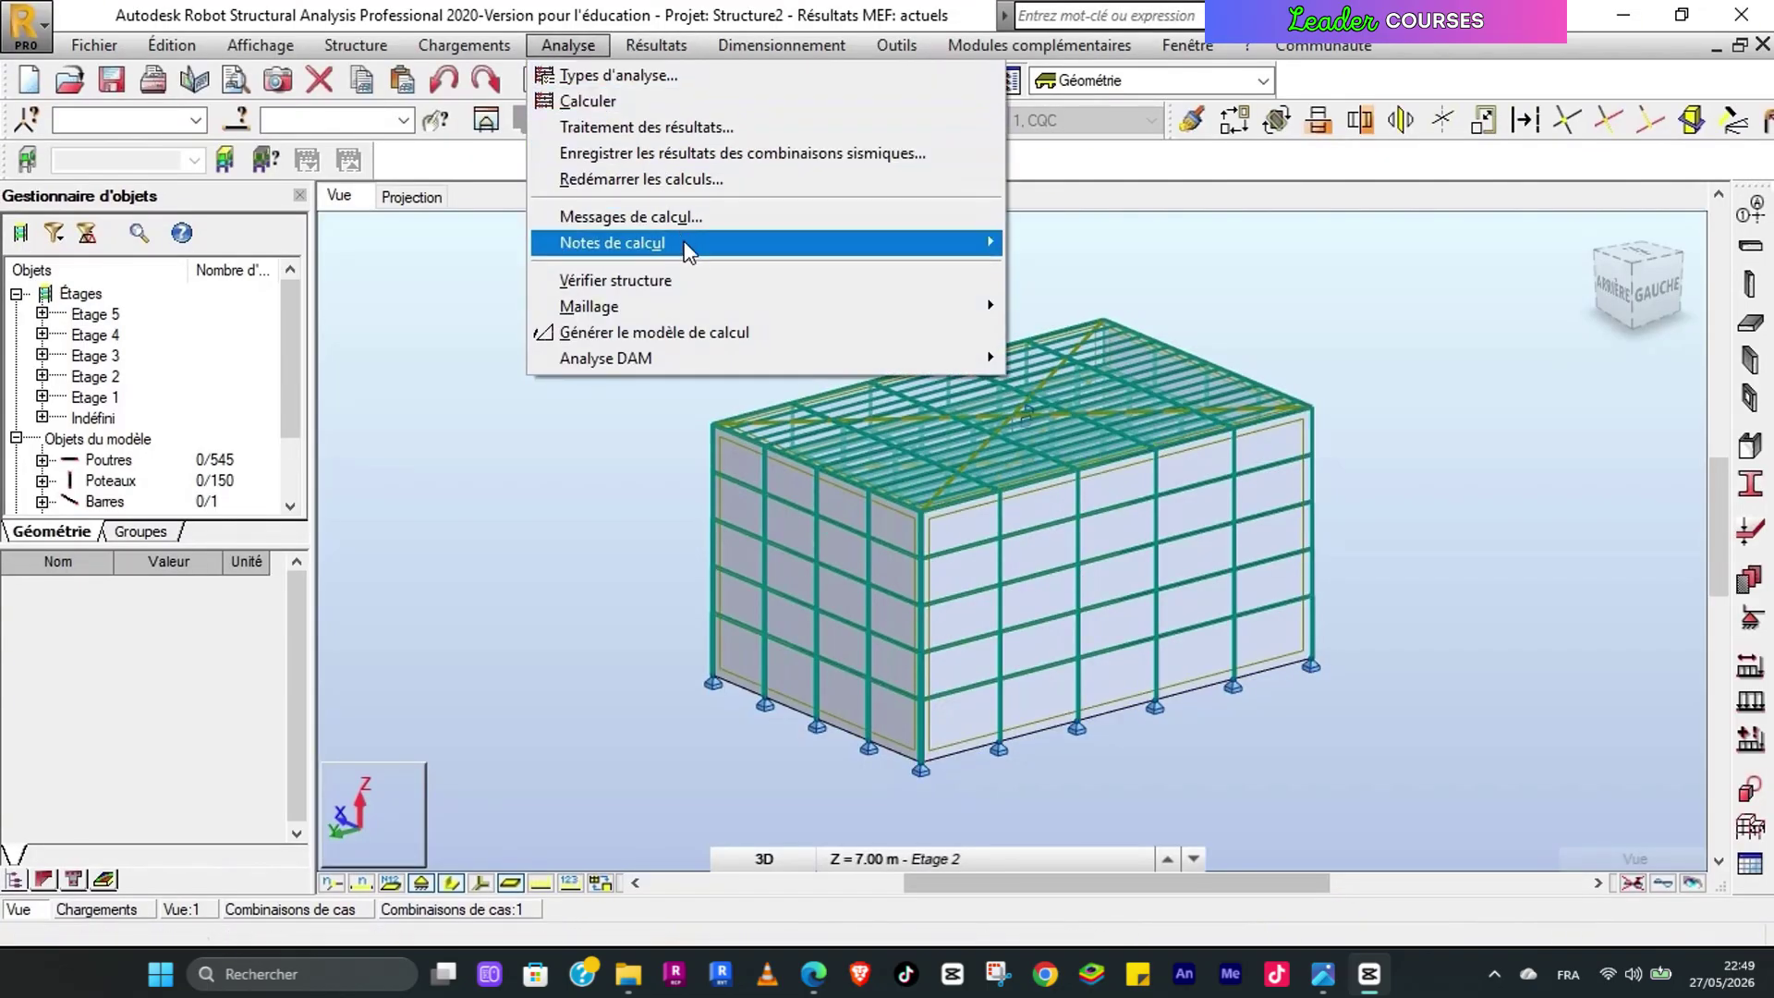
{"action": "mouse_move", "coordinate": [751, 246]}
{"action": "left_click", "coordinate": [1049, 250]}
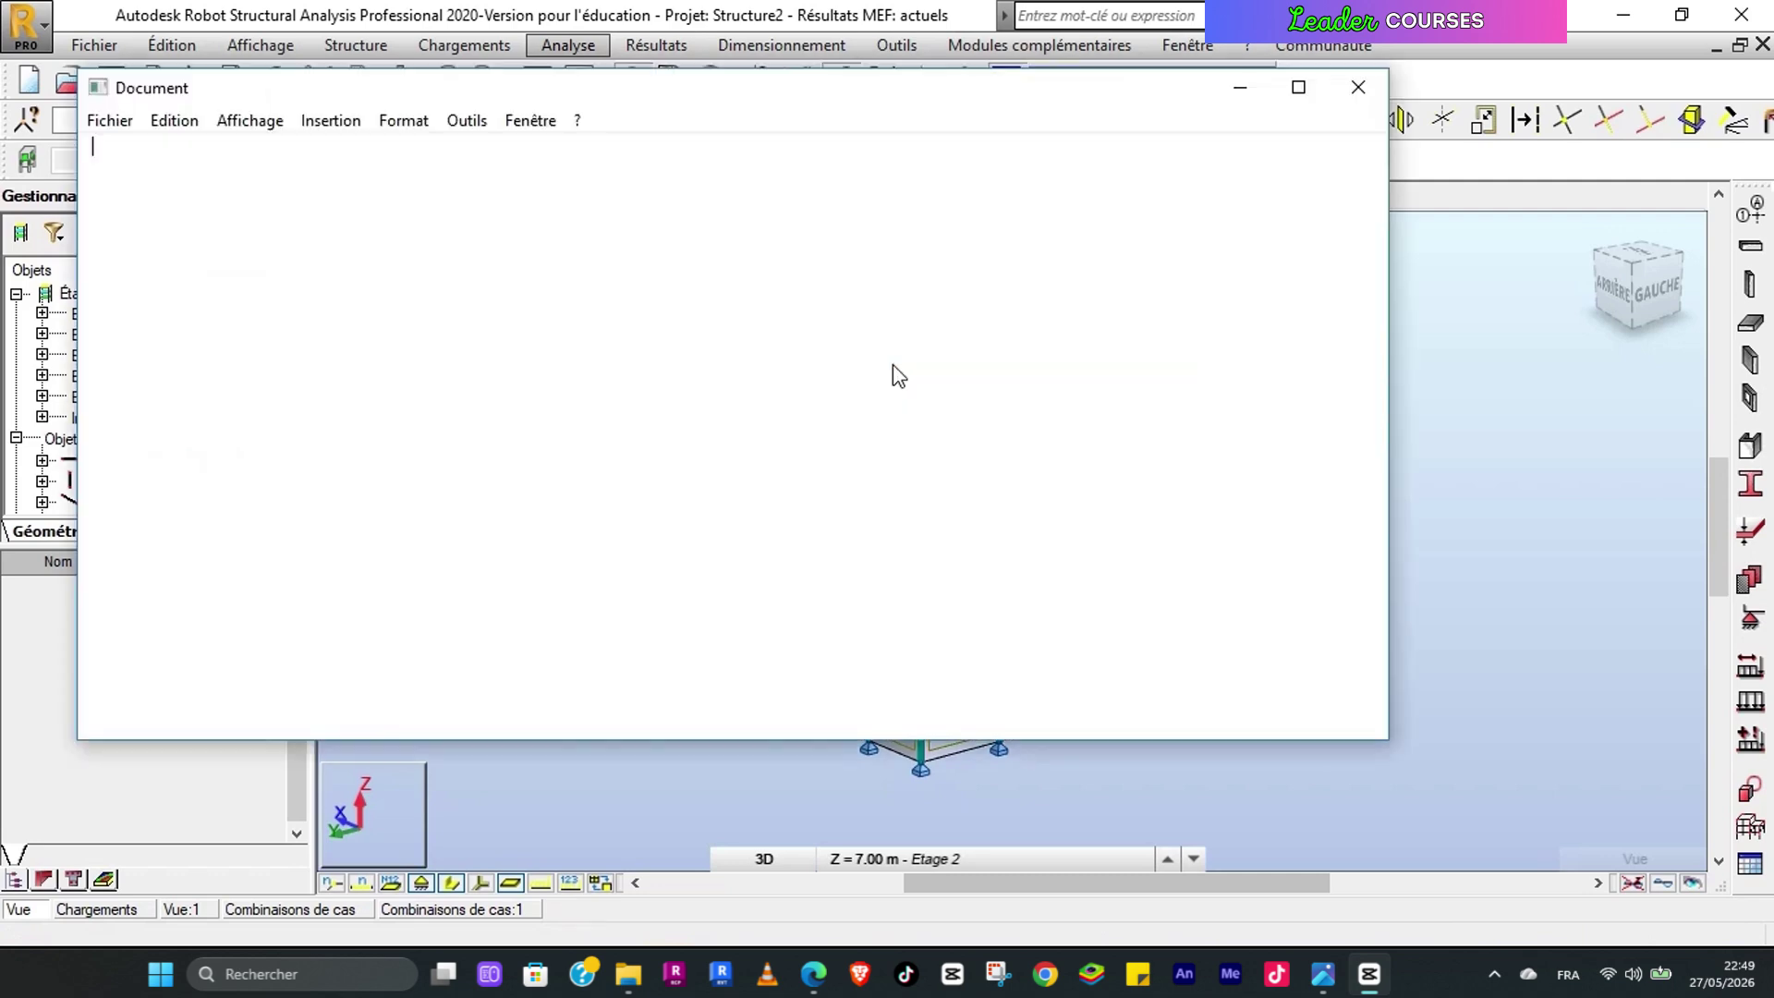
Step: Copy the mass 2575920.297 kg for the global static masses from the calculation note into the m (kg) cell in Excel
{"action": "scroll", "coordinate": [328, 434], "scroll_direction": "down", "scroll_amount": 2}
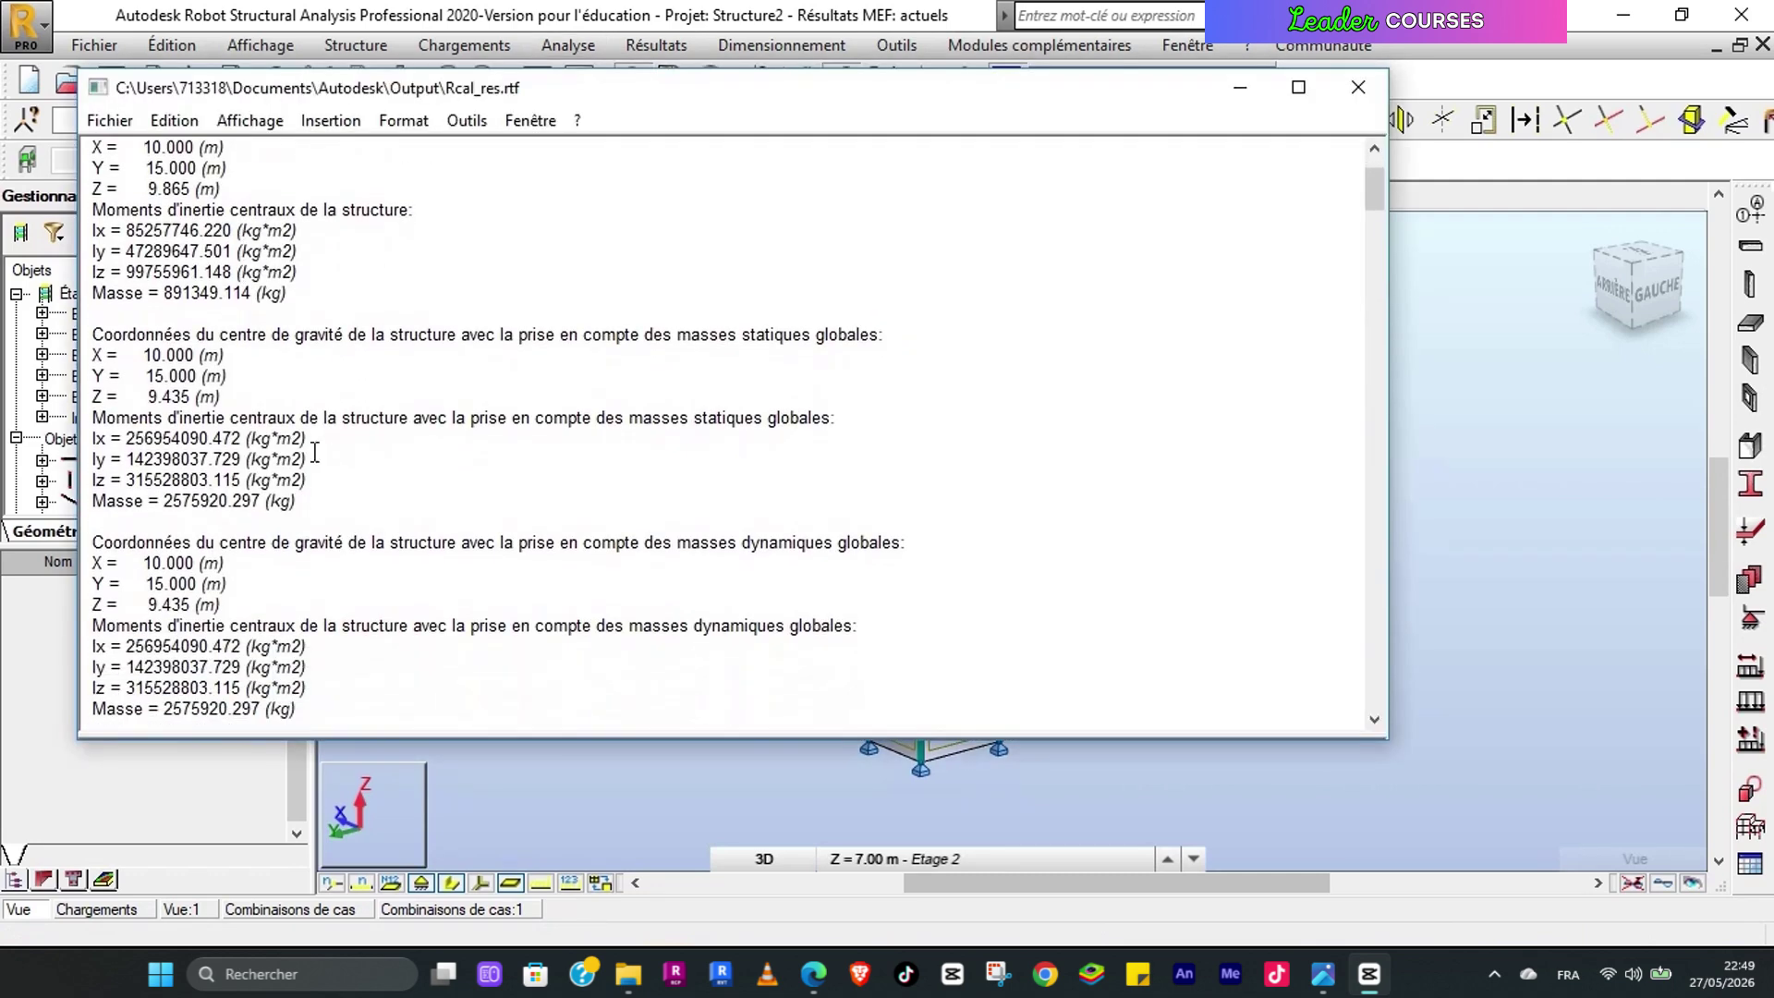
{"action": "left_click_drag", "start_coordinate": [166, 500], "coordinate": [255, 502]}
{"action": "key", "text": "ctrl+c"}
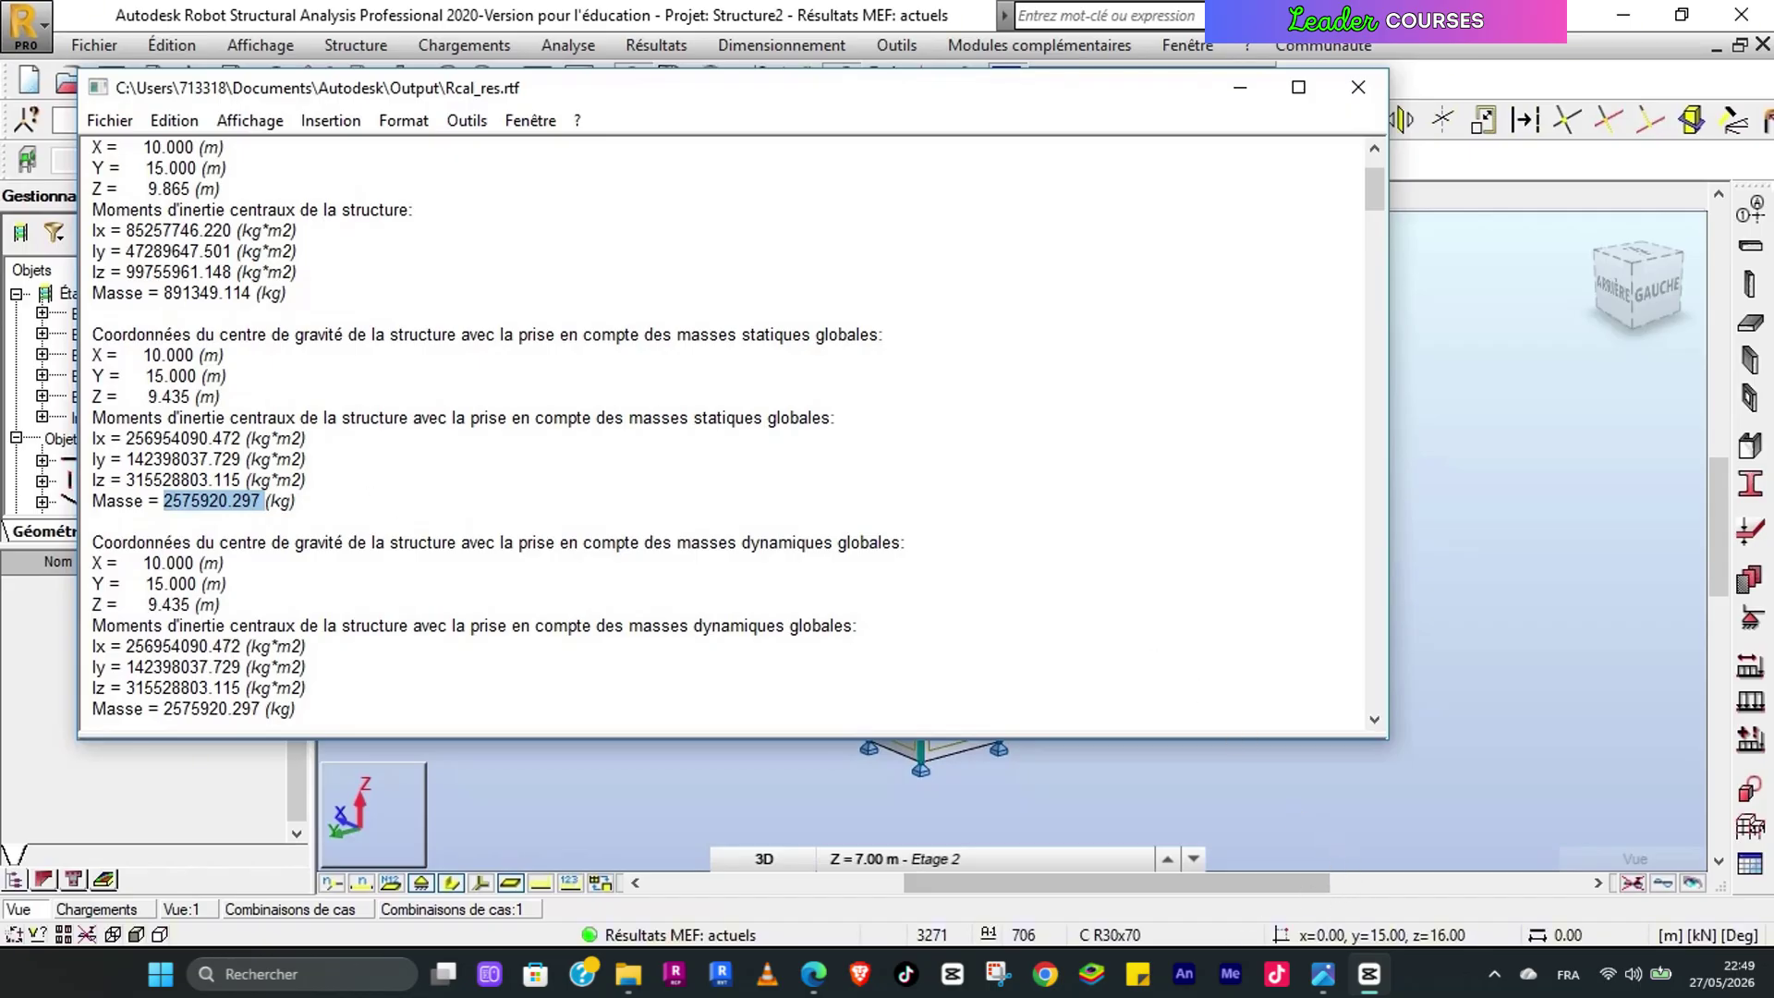
{"action": "mouse_move", "coordinate": [1368, 974]}
{"action": "left_click", "coordinate": [1067, 854]}
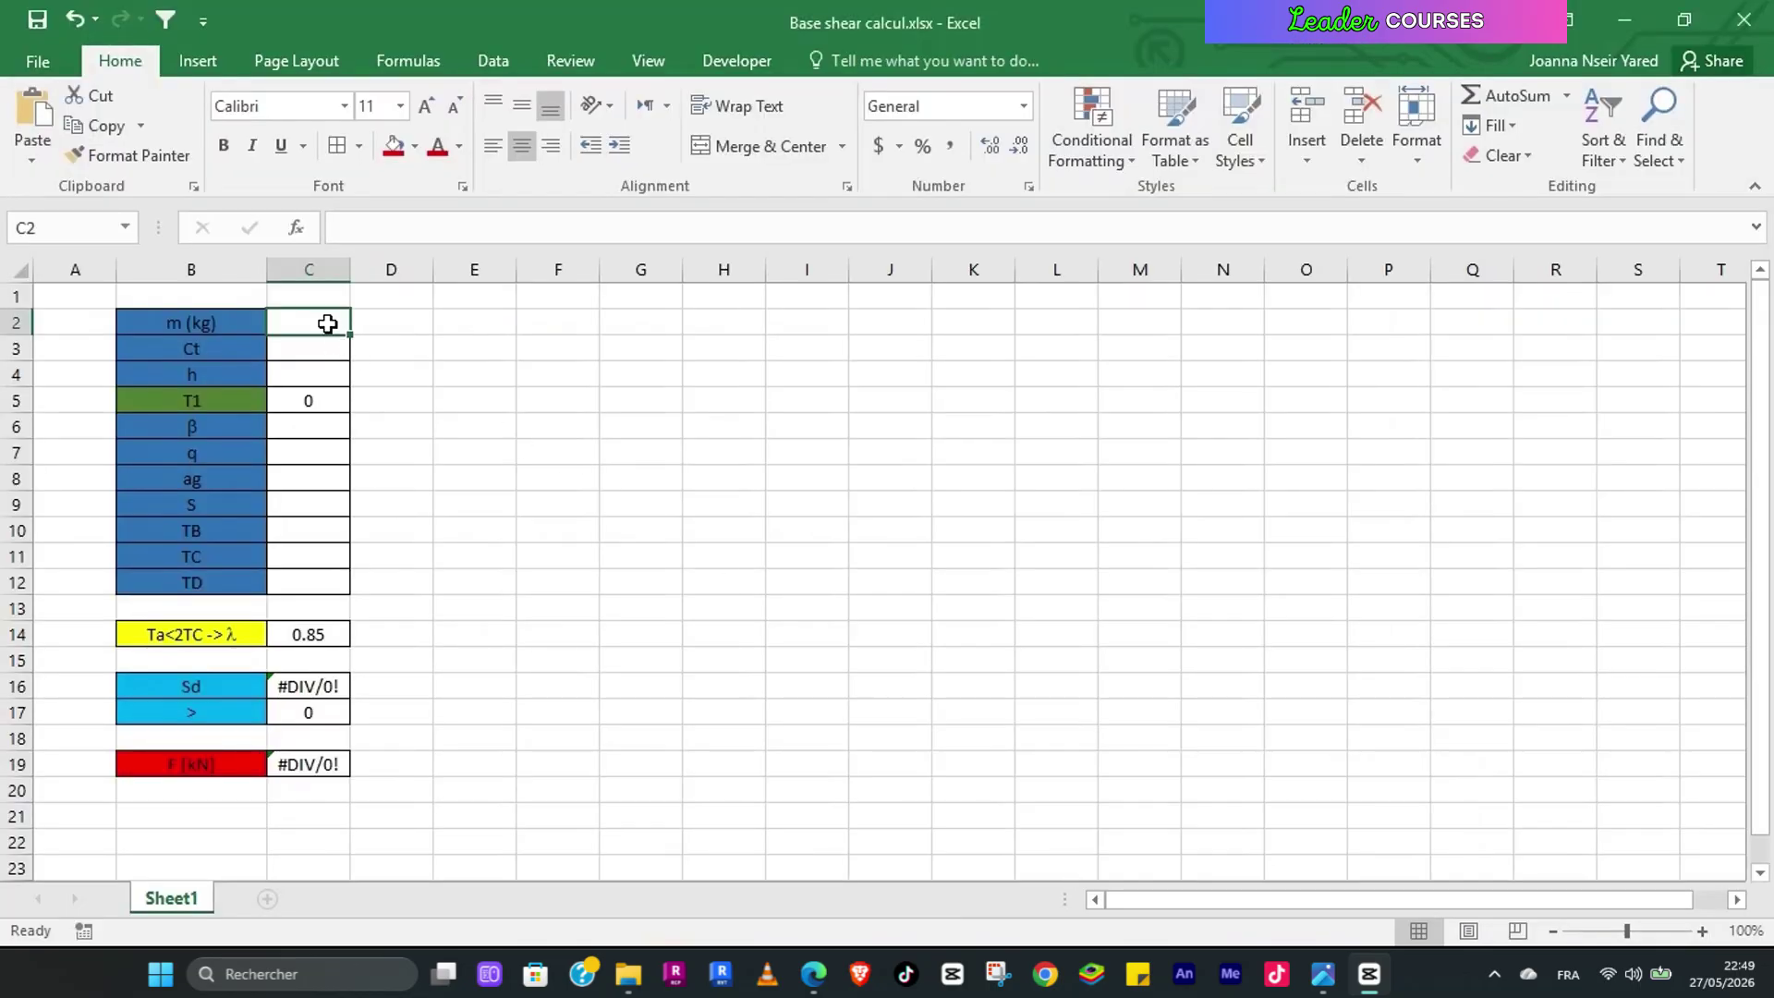
{"action": "key", "text": "ctrl+v"}
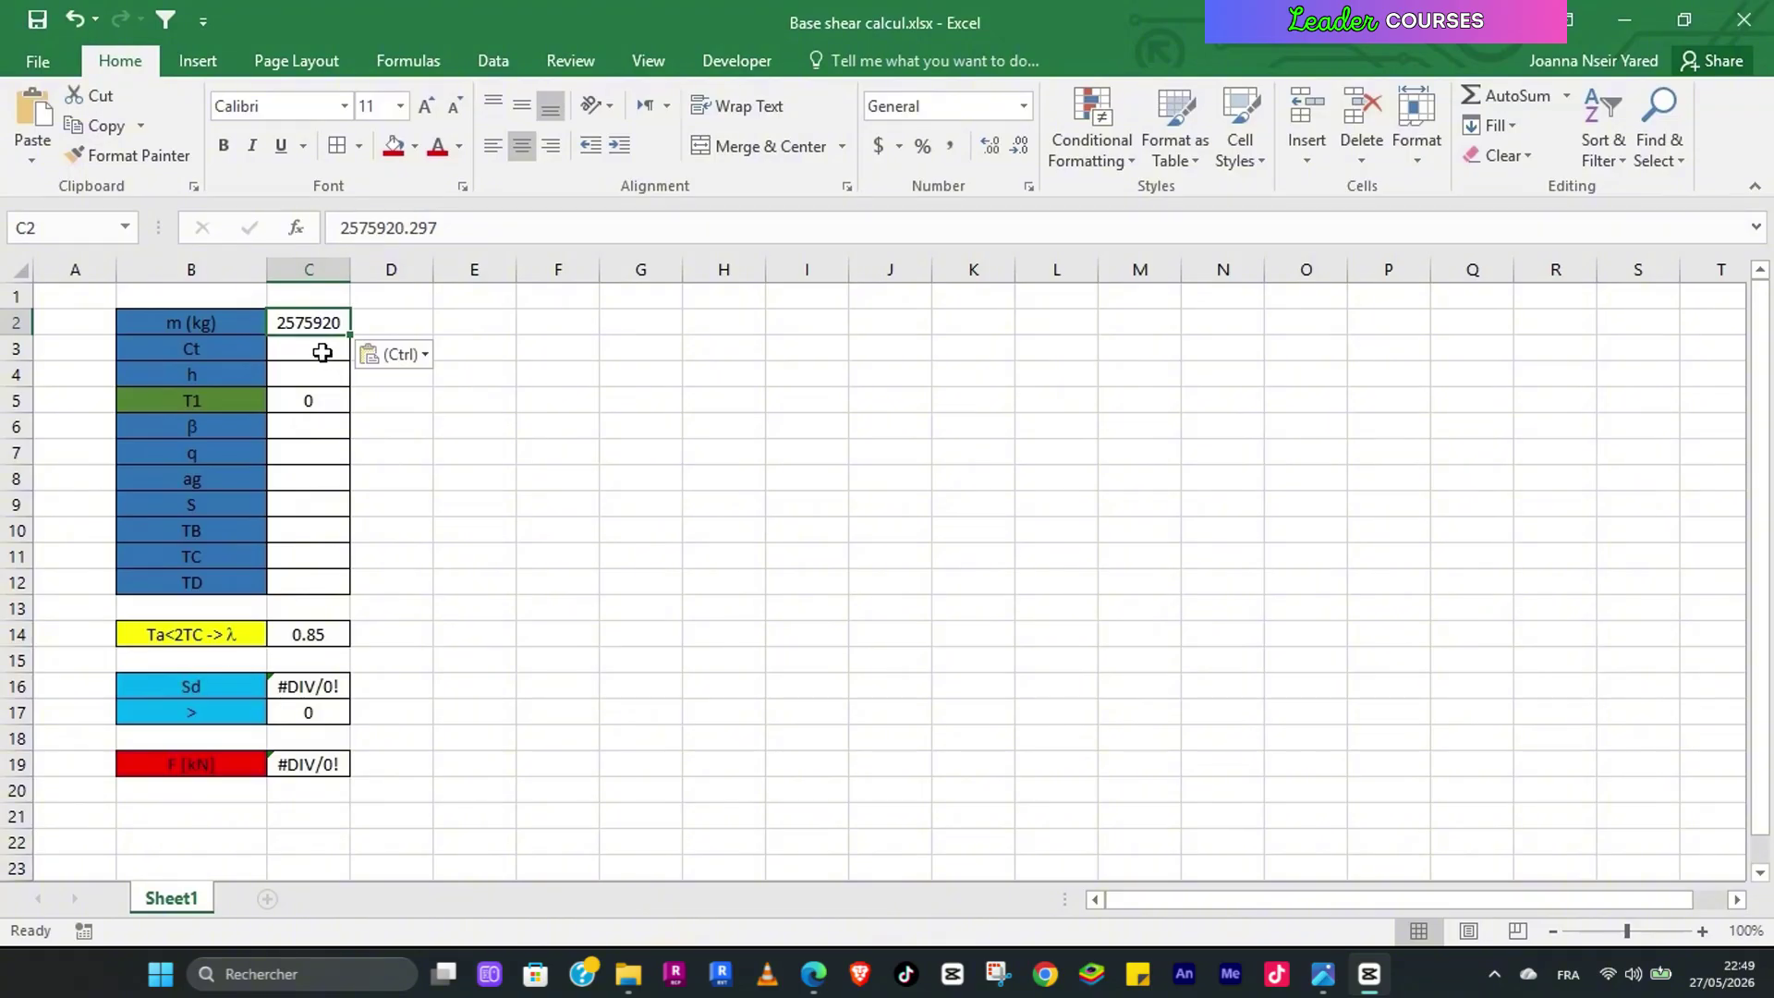
Step: Set Ct to 0.085 and h to 0 in the base shear sheet
{"action": "left_click", "coordinate": [321, 352]}
{"action": "type", "text": "0"}
{"action": "key", "text": "Return"}
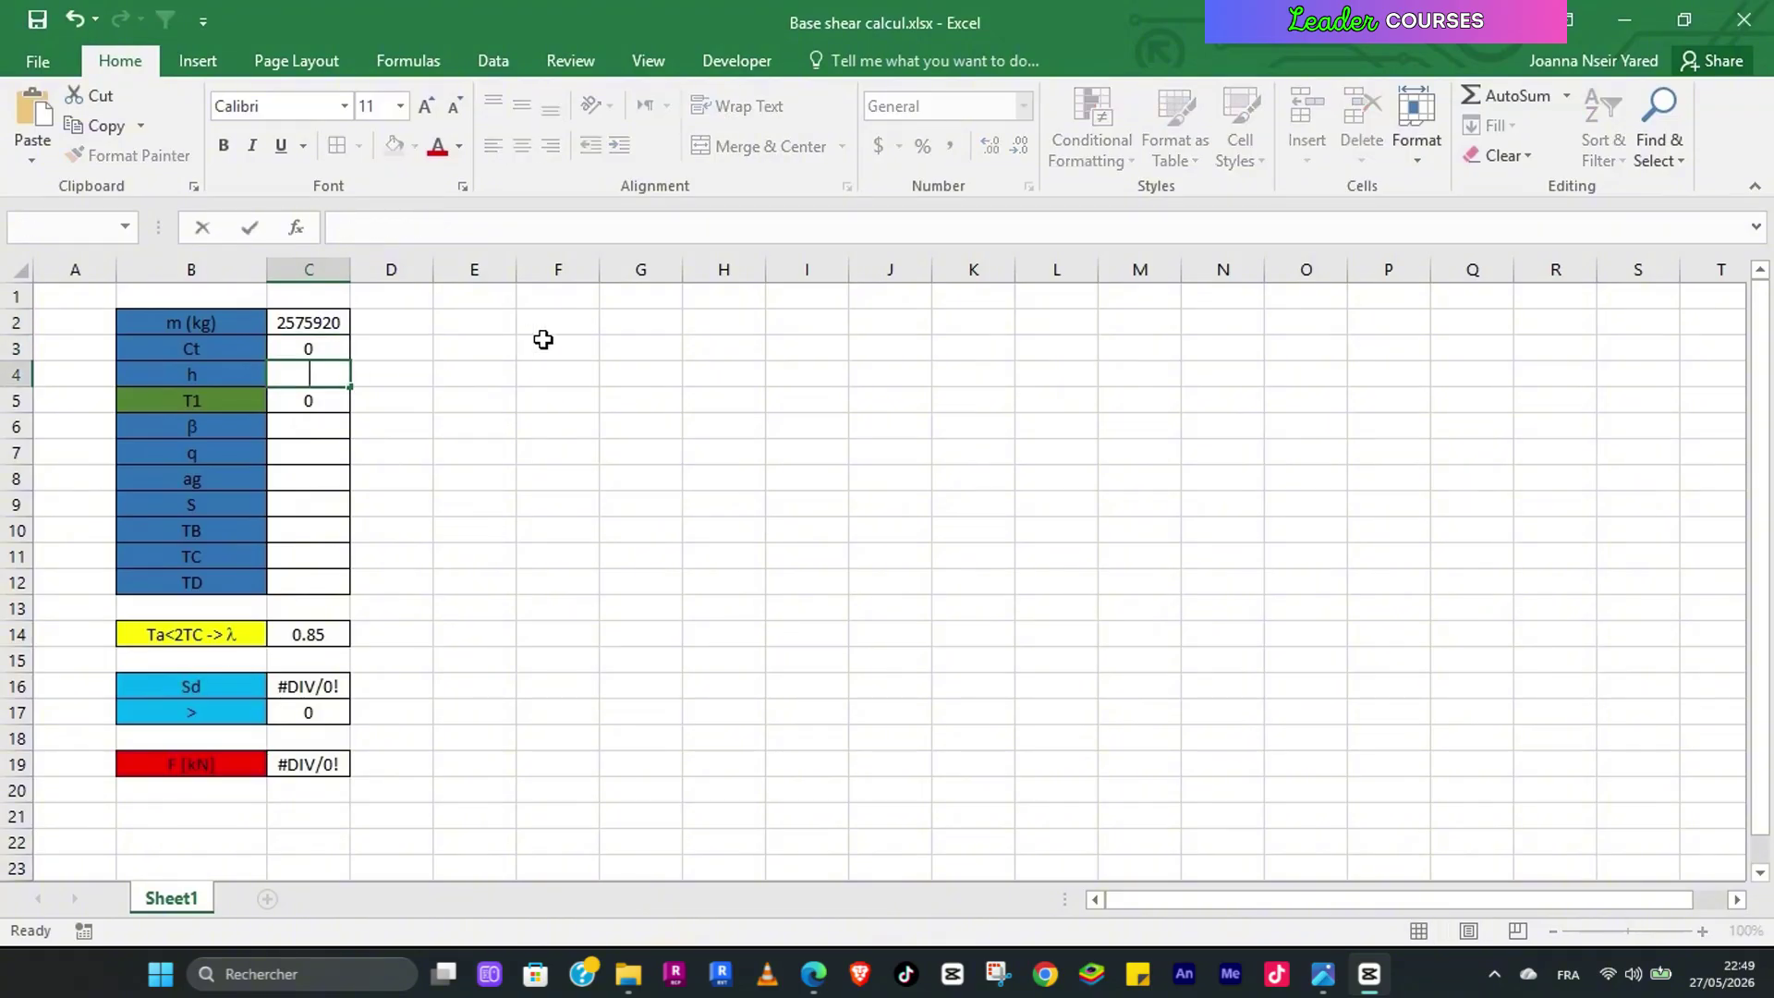
{"action": "type", "text": "0"}
{"action": "key", "text": "Up"}
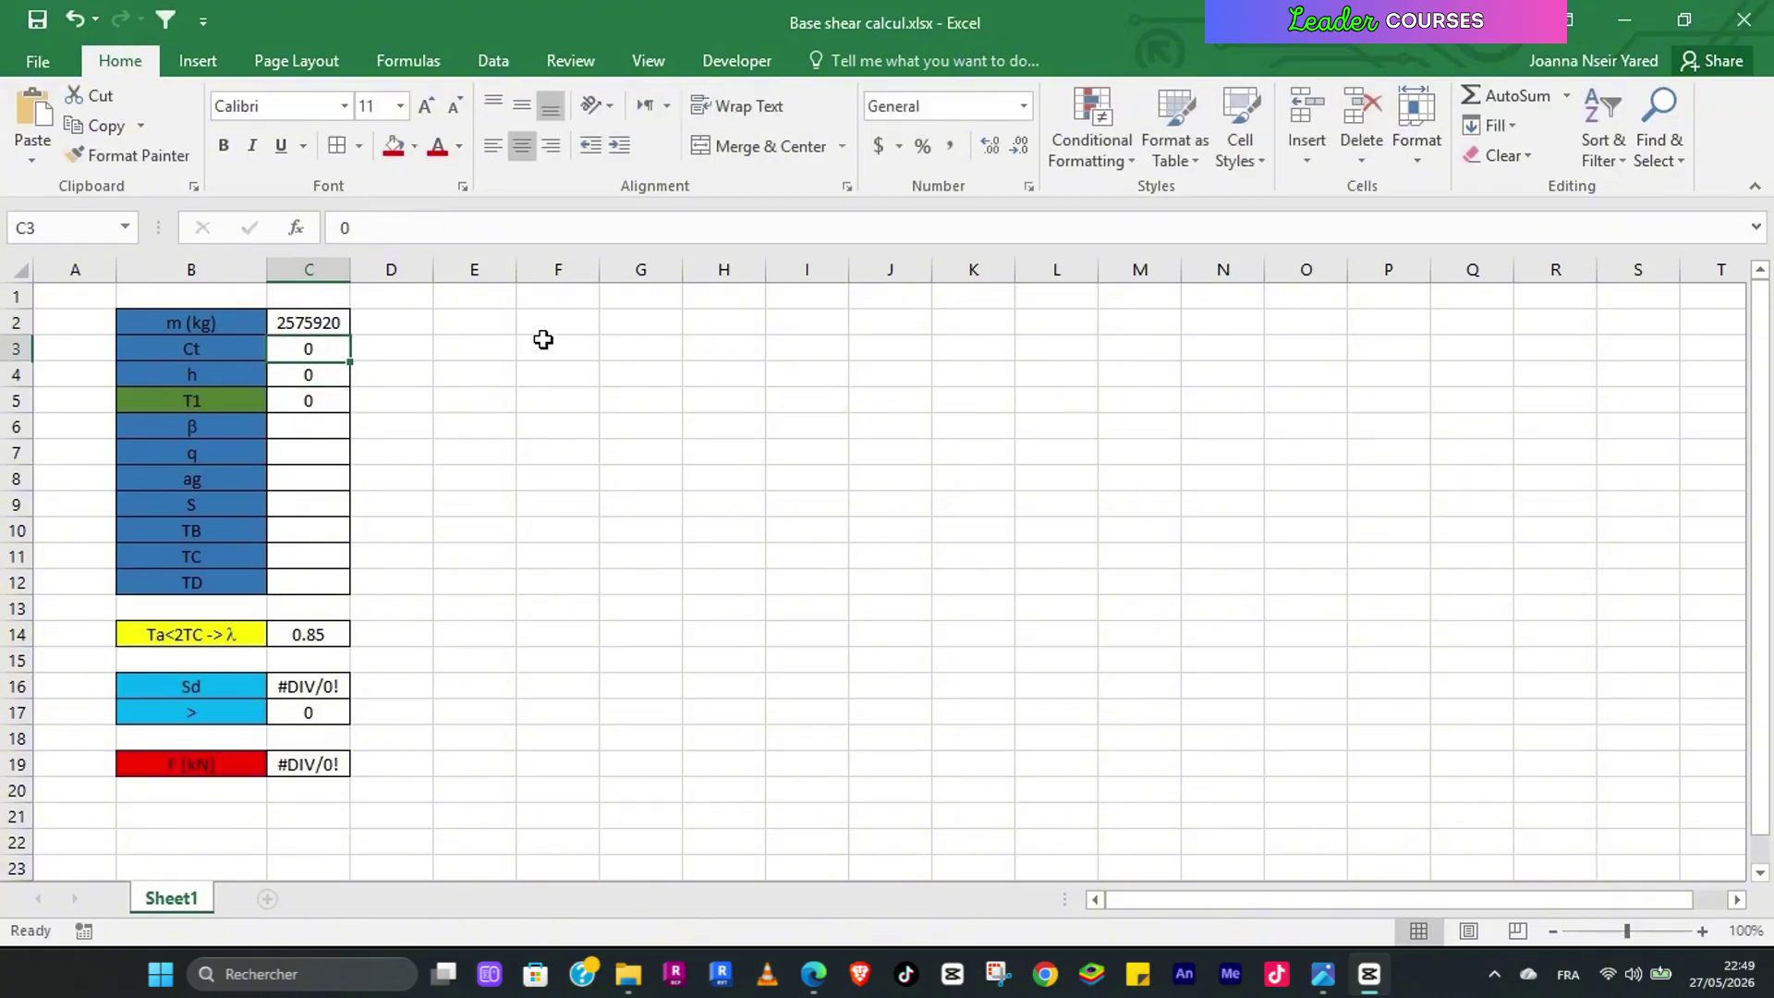
{"action": "type", "text": "0.085"}
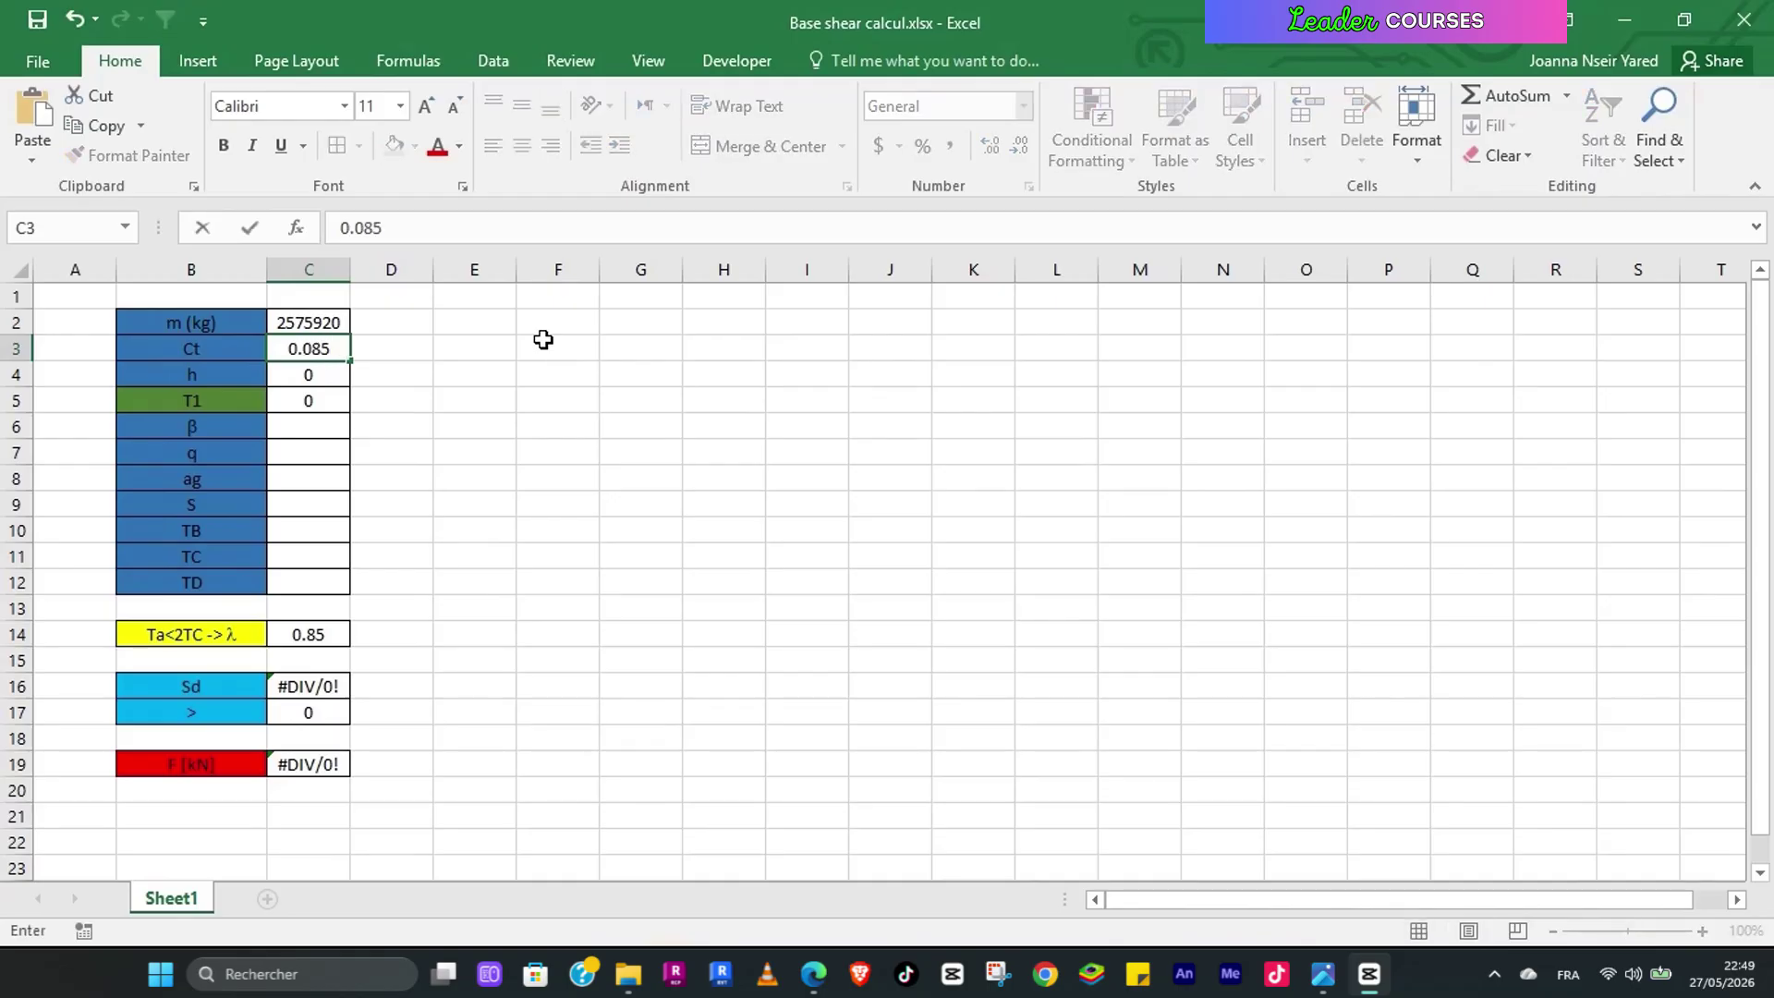
{"action": "key", "text": "Return"}
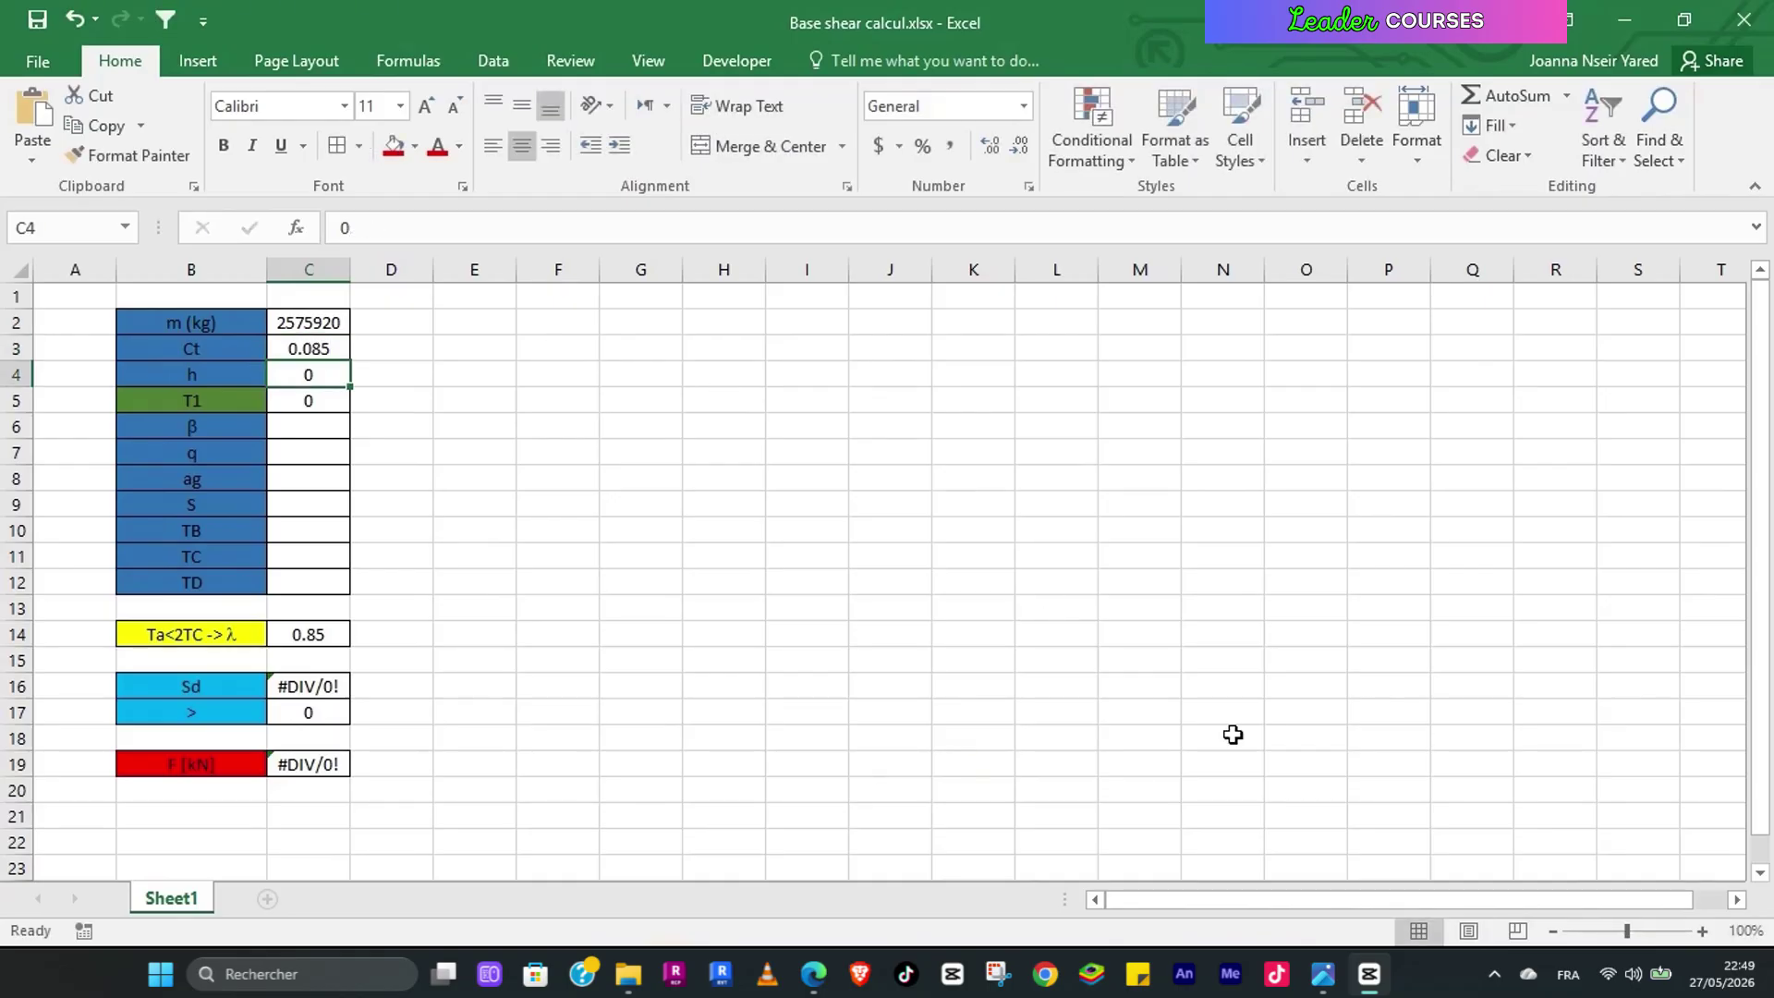
Step: Close the calculation note in Robot and return to the 3D view of the structure
{"action": "mouse_move", "coordinate": [1324, 974]}
{"action": "left_click", "coordinate": [1322, 895]}
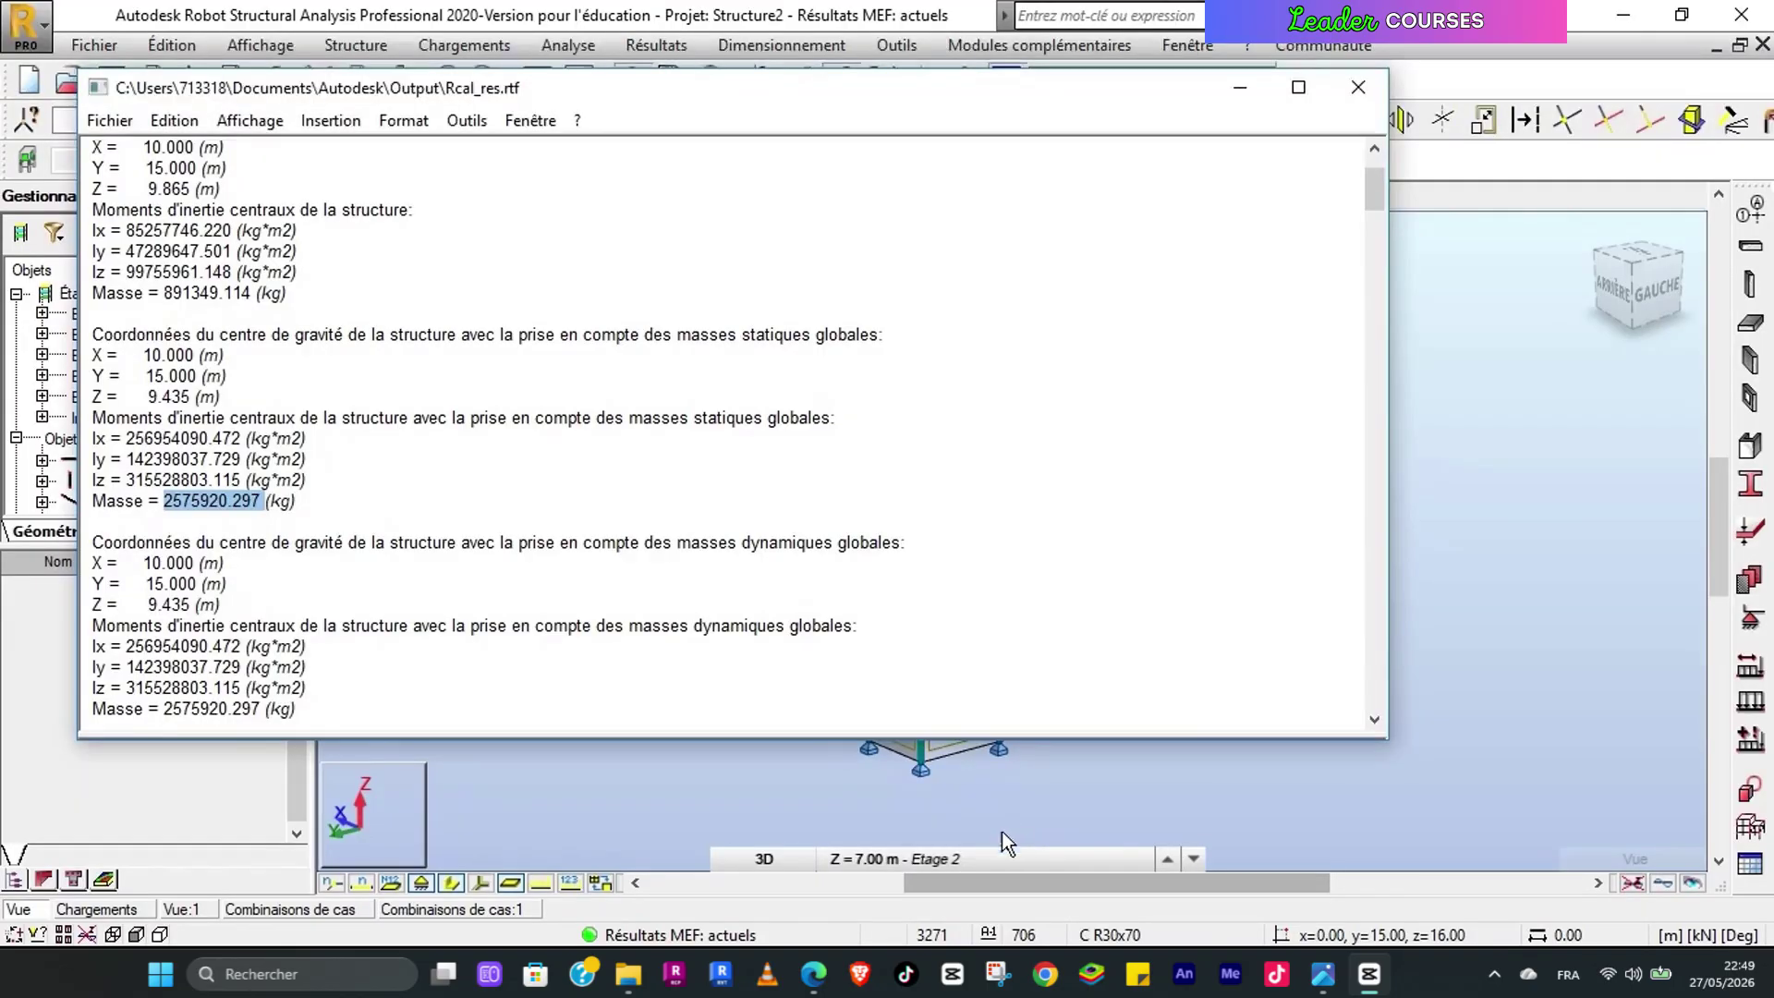
{"action": "left_click", "coordinate": [1361, 89]}
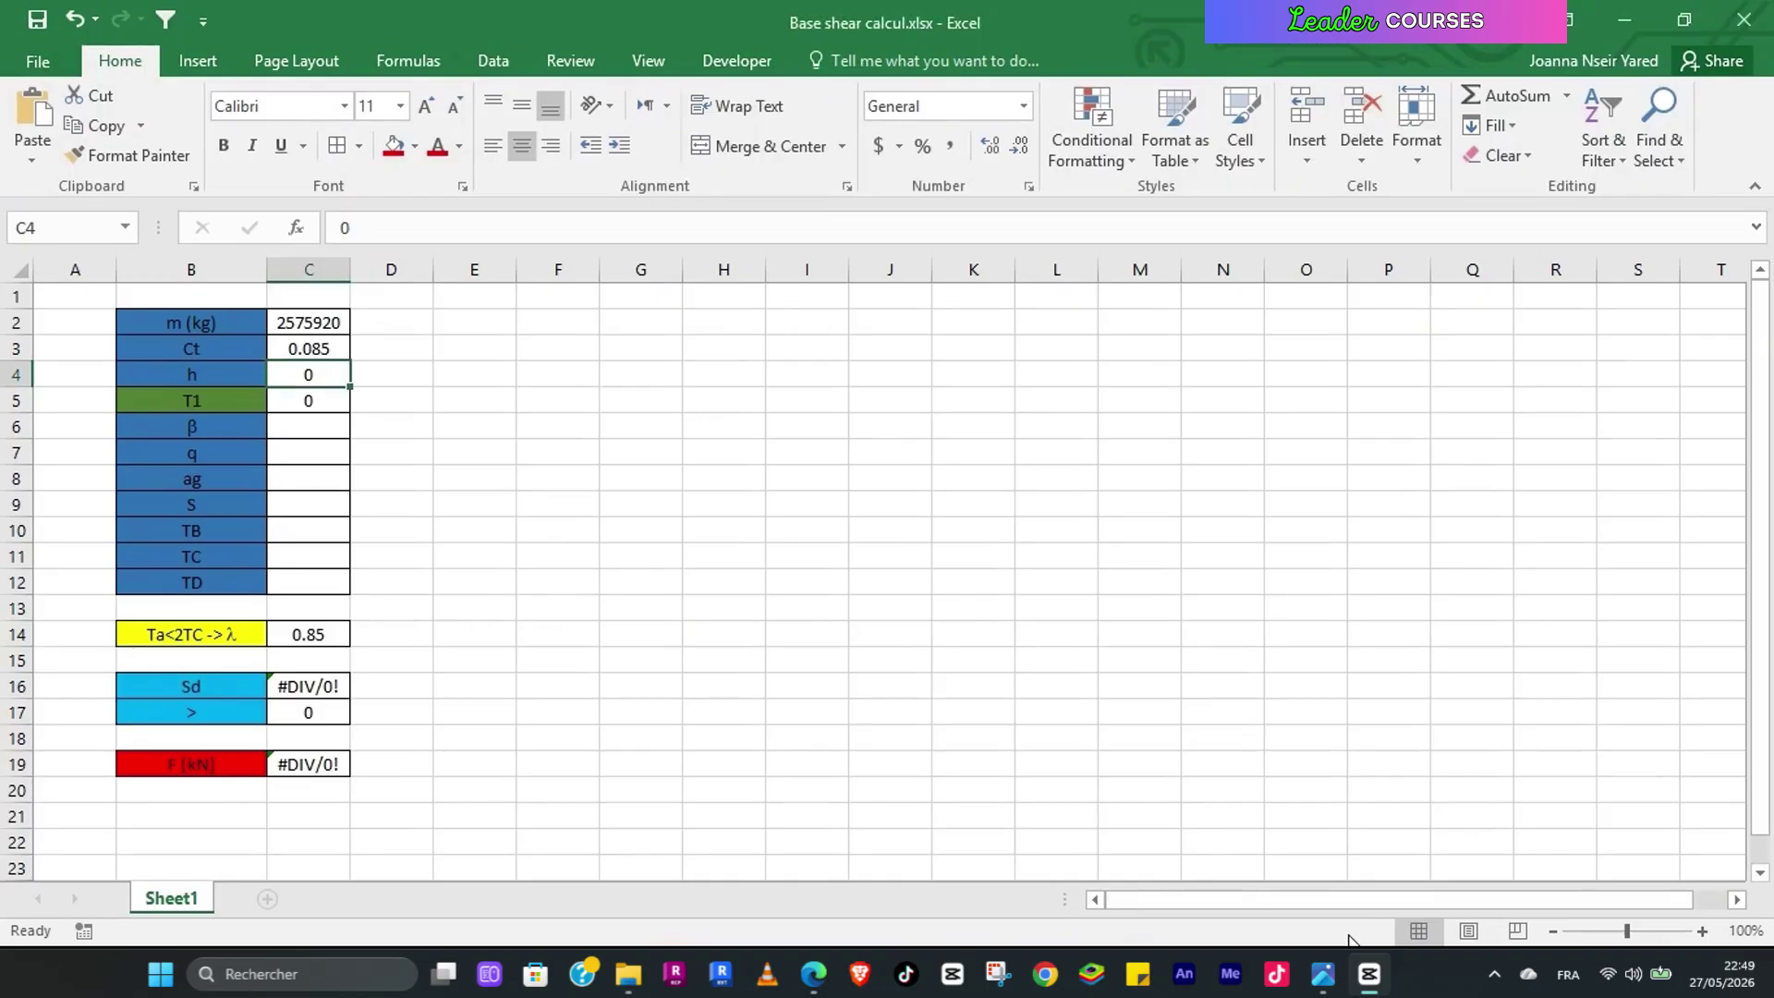
{"action": "mouse_move", "coordinate": [1324, 974]}
{"action": "left_click", "coordinate": [1294, 878]}
{"action": "mouse_move", "coordinate": [1150, 861]}
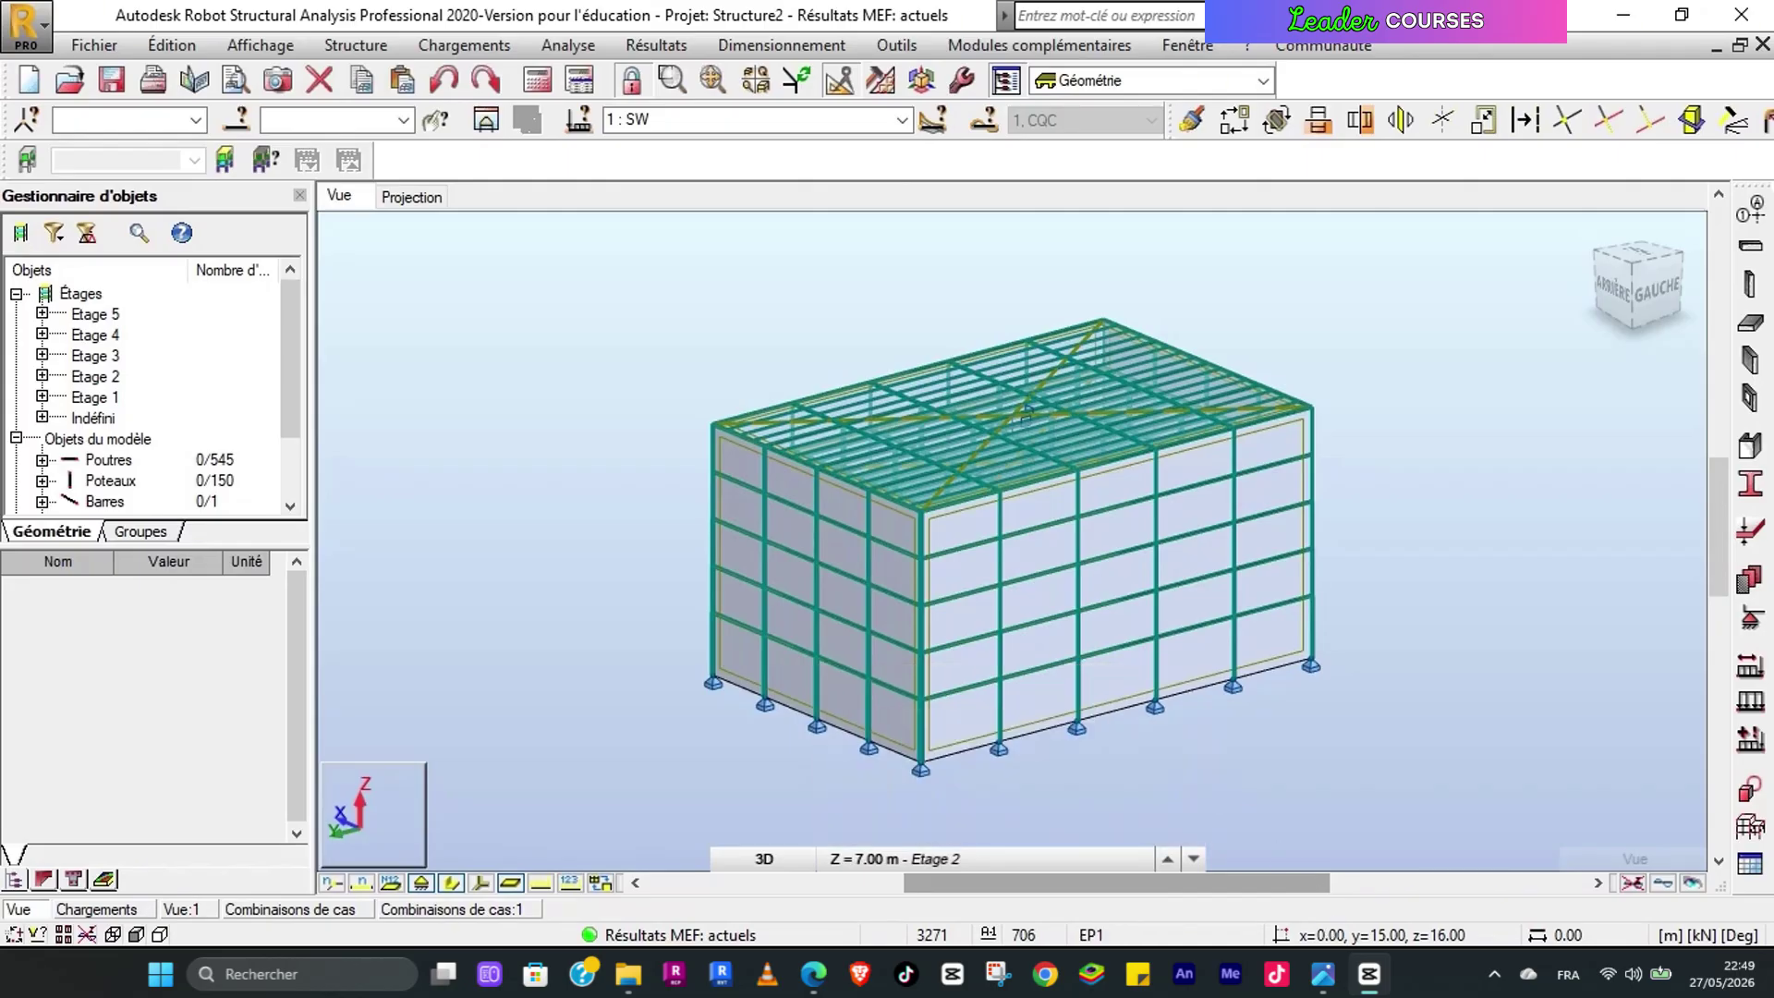
Step: Set the building height h to 16 in Excel and look up the T1 expression (4.6) in the OneNote course notes
{"action": "mouse_move", "coordinate": [1369, 974]}
{"action": "left_click", "coordinate": [1086, 860]}
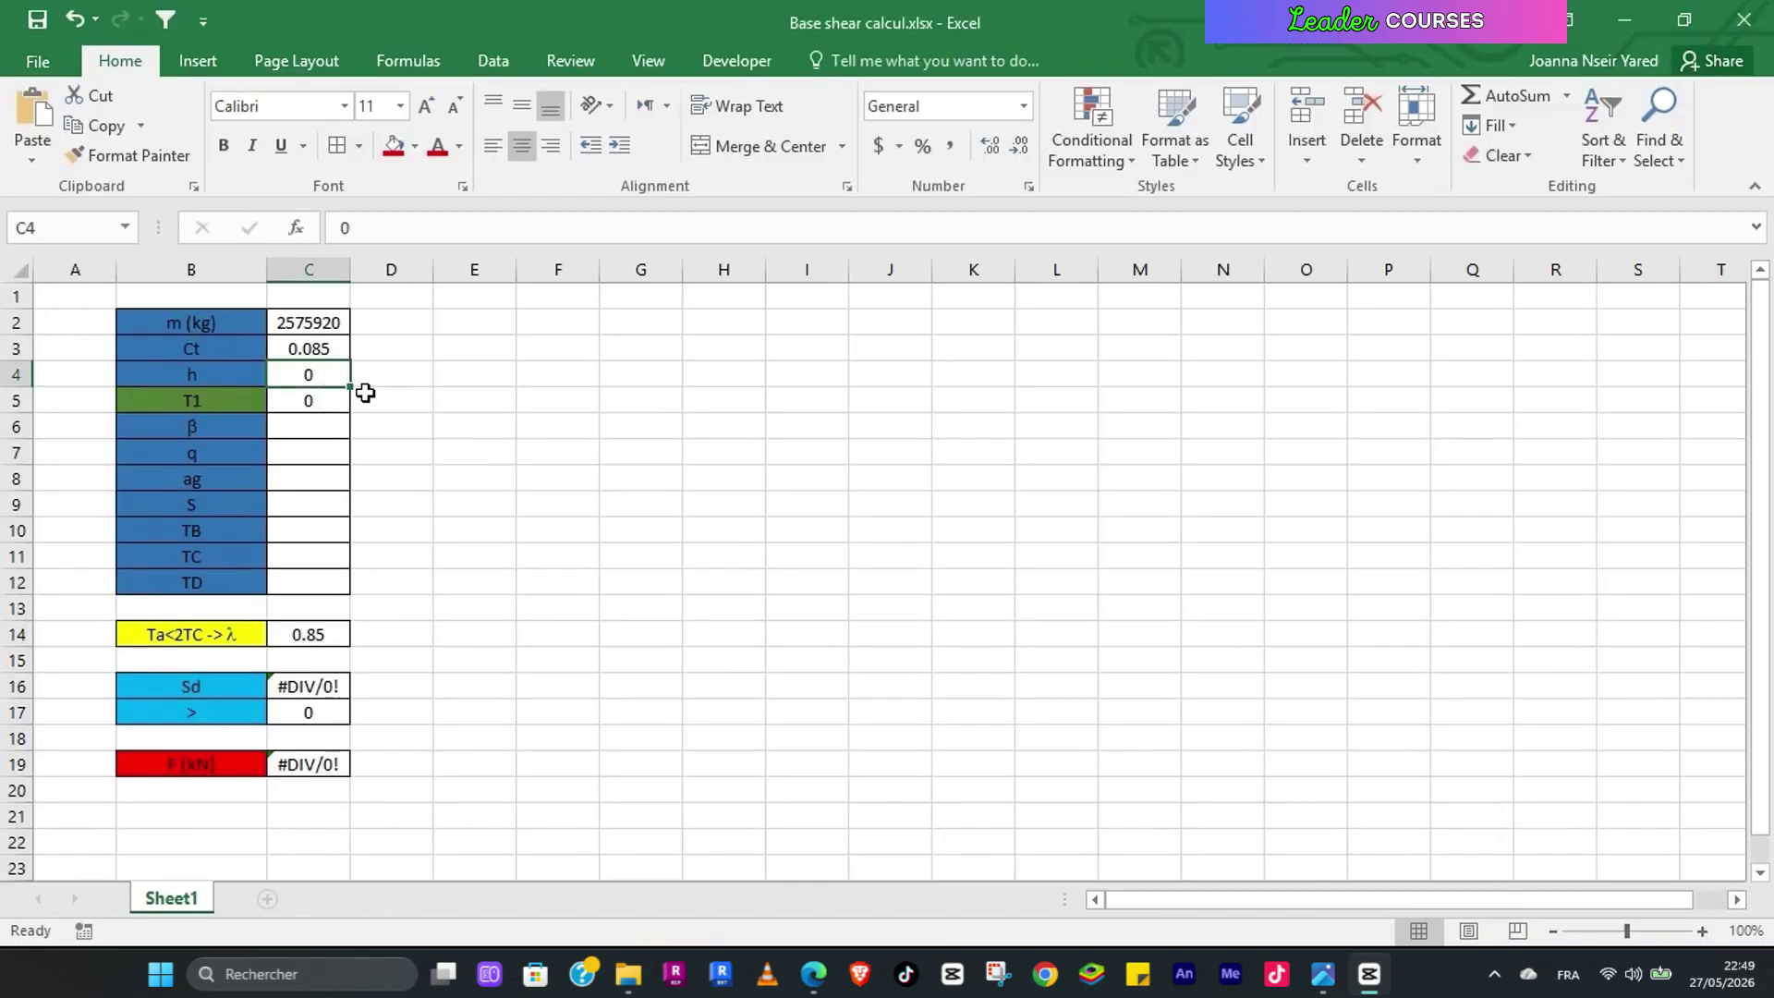
{"action": "type", "text": "16"}
{"action": "key", "text": "Return"}
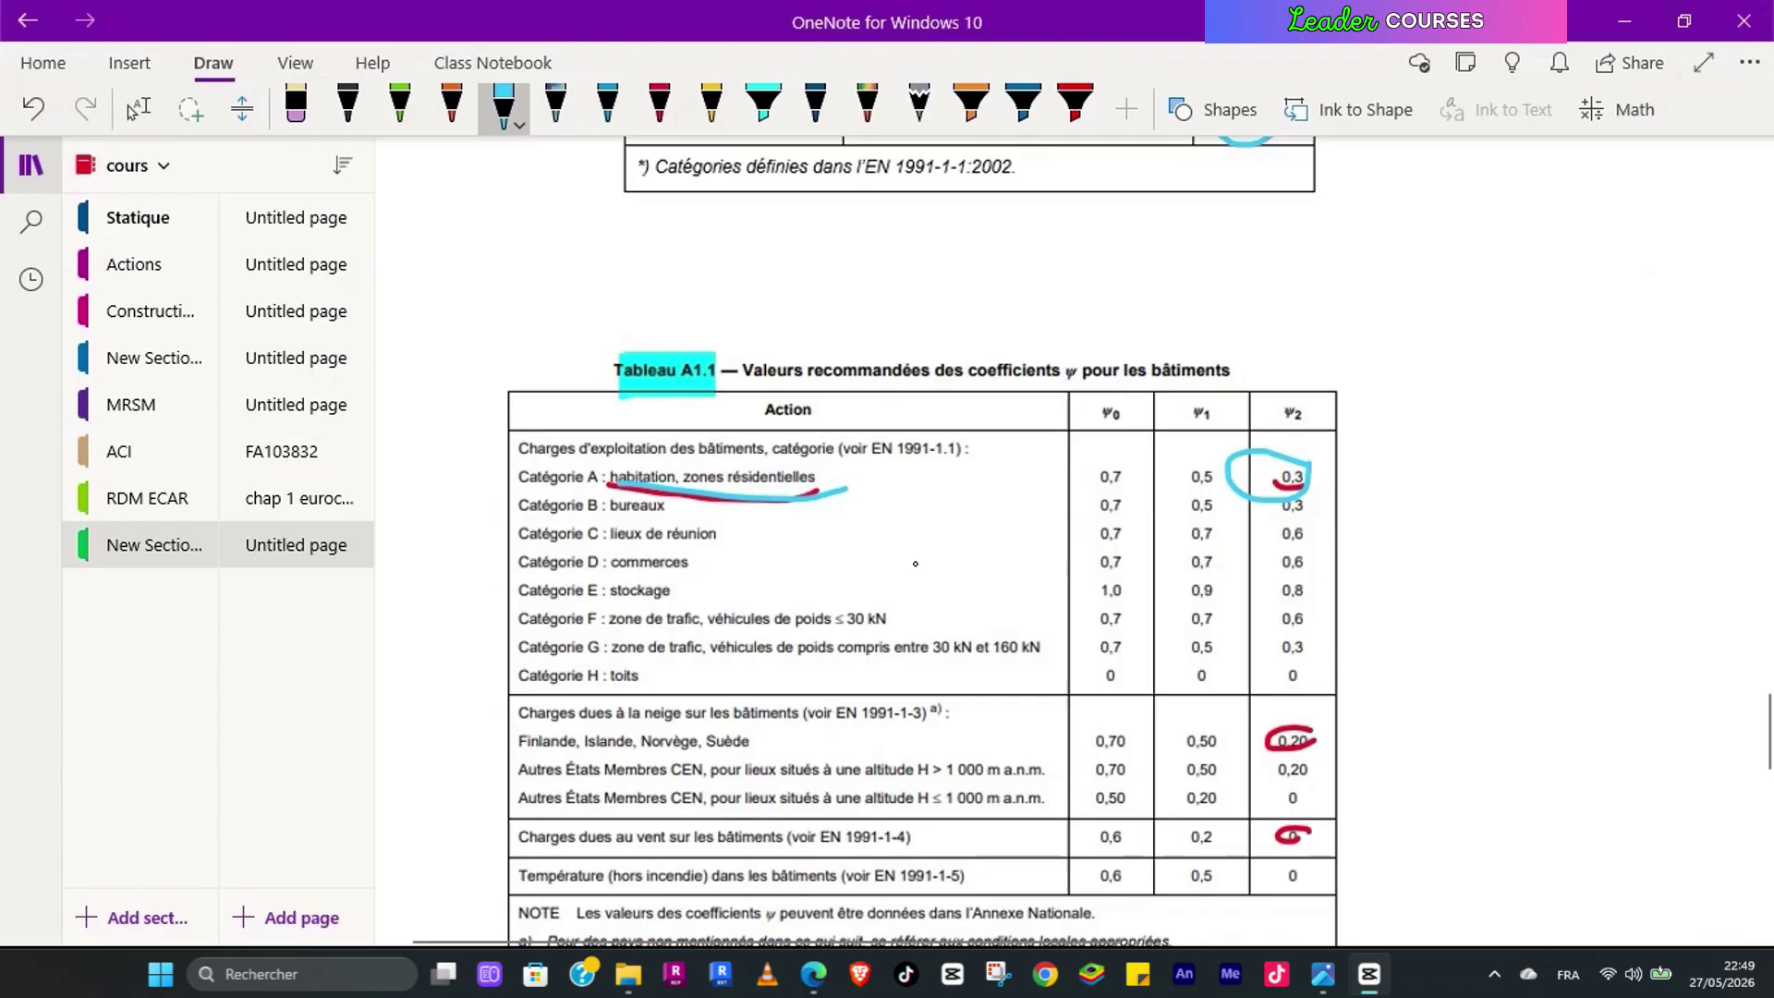
{"action": "scroll", "coordinate": [924, 536], "scroll_direction": "up", "scroll_amount": 15}
{"action": "scroll", "coordinate": [896, 533], "scroll_direction": "up", "scroll_amount": 20}
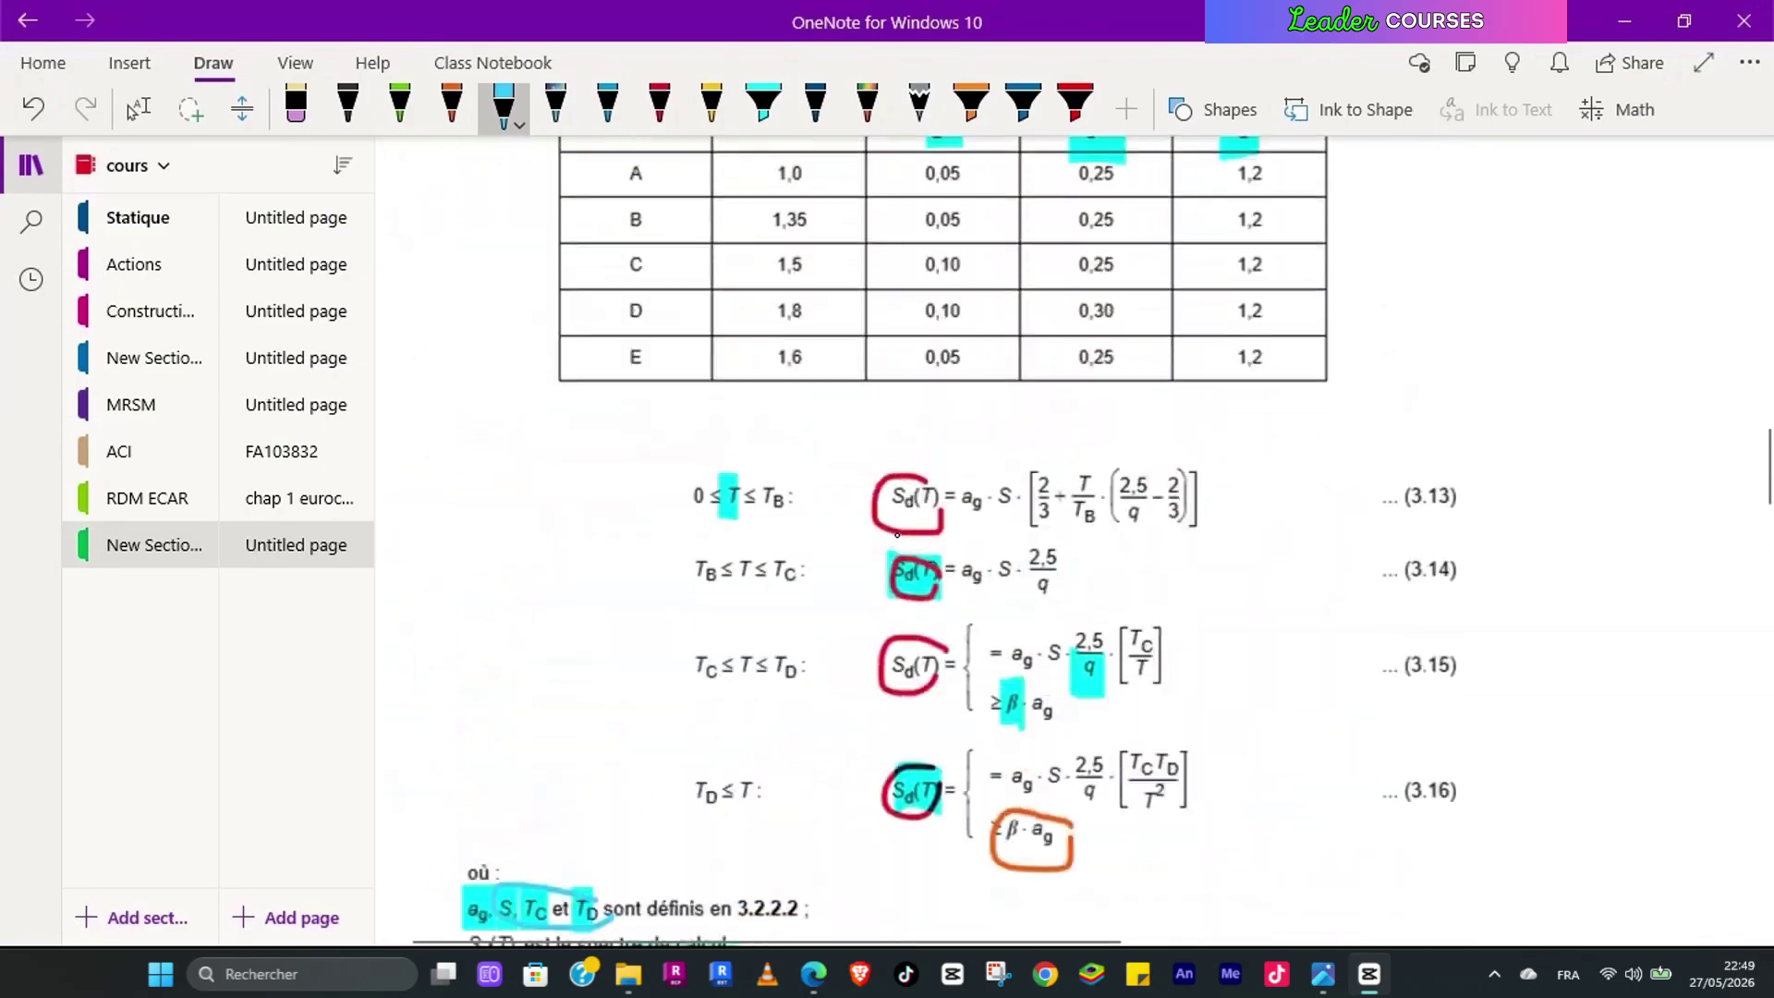
{"action": "scroll", "coordinate": [896, 534], "scroll_direction": "down", "scroll_amount": 6}
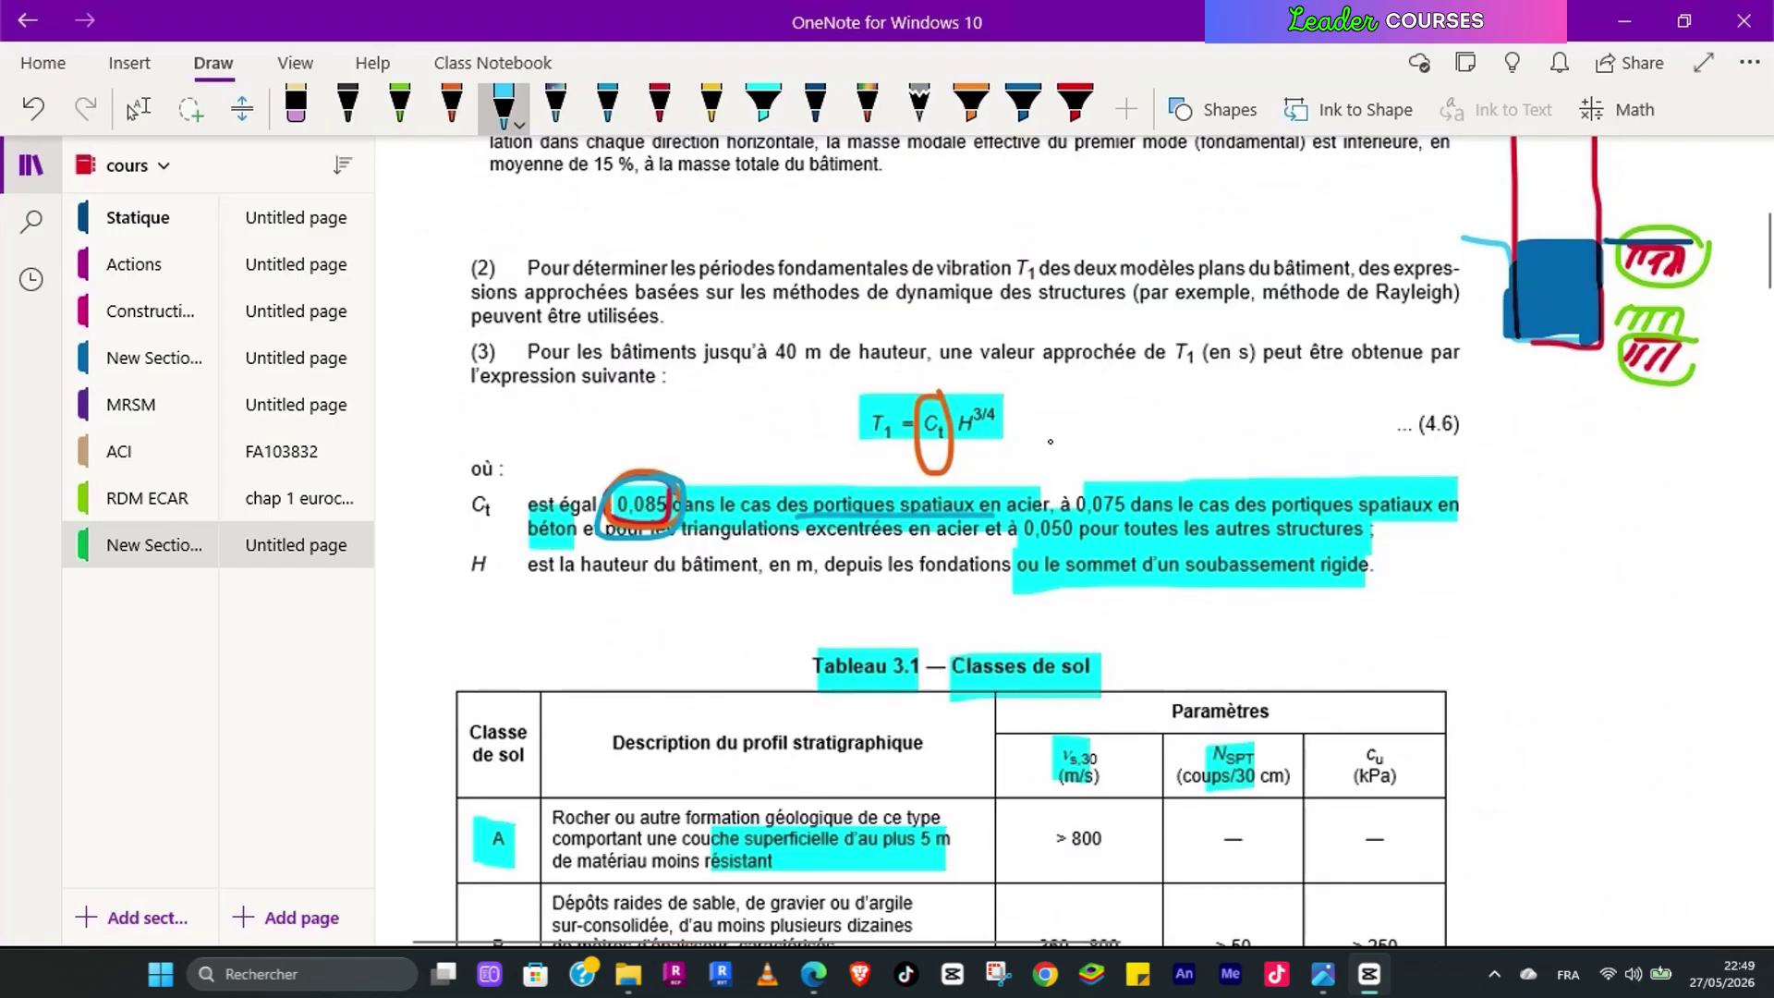
Step: Enter β as 0.2, q as 4 and ag as 2.5 in the base shear sheet in Excel
{"action": "mouse_move", "coordinate": [1229, 973]}
{"action": "left_click", "coordinate": [1128, 889]}
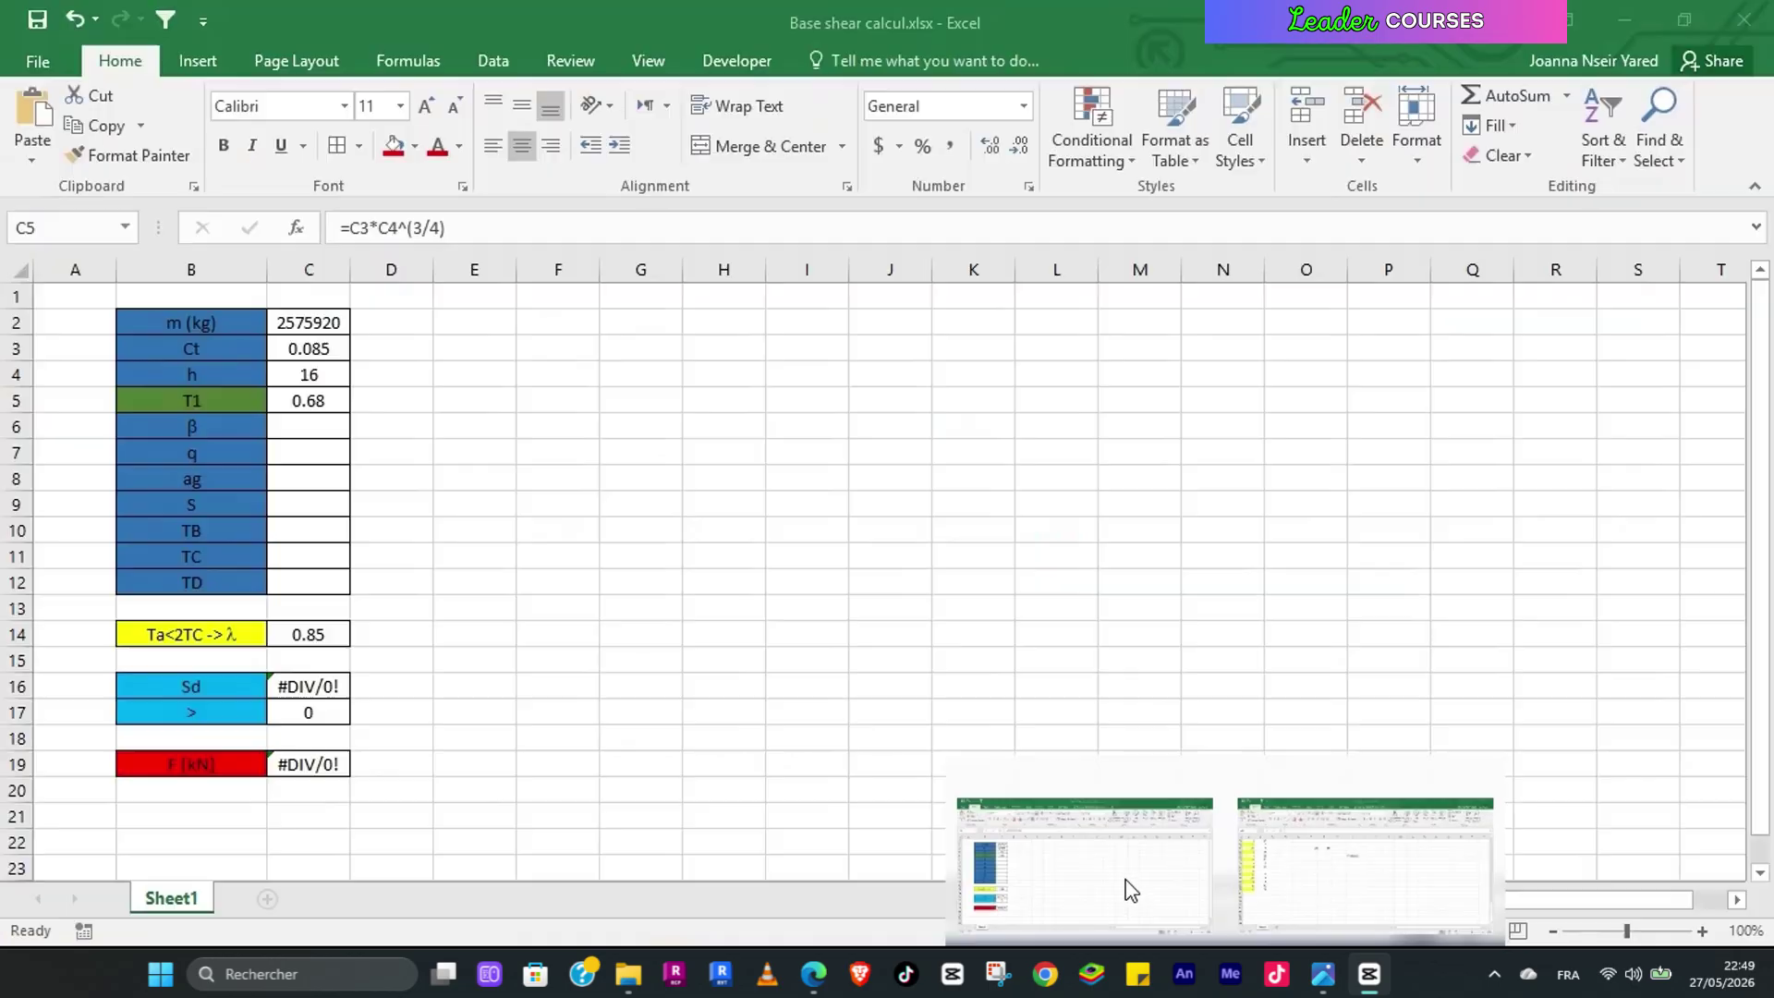
{"action": "left_click", "coordinate": [297, 429]}
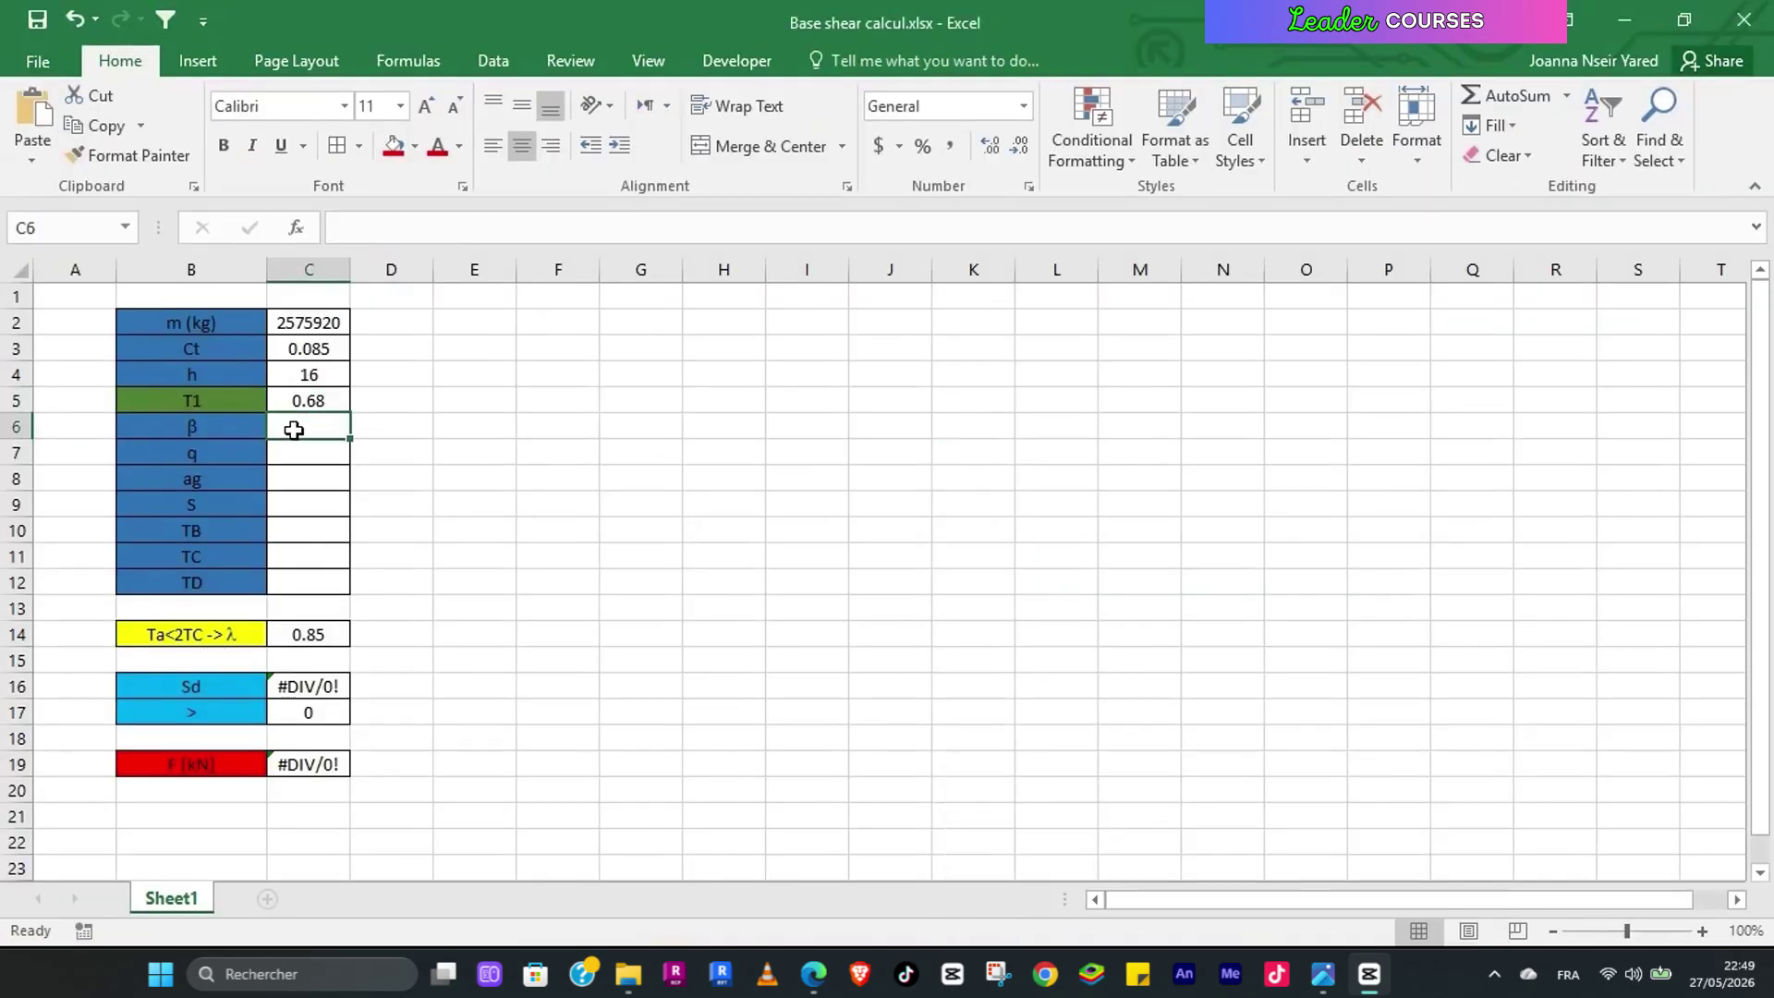
{"action": "type", "text": "0.2"}
{"action": "key", "text": "Return"}
{"action": "type", "text": "4"}
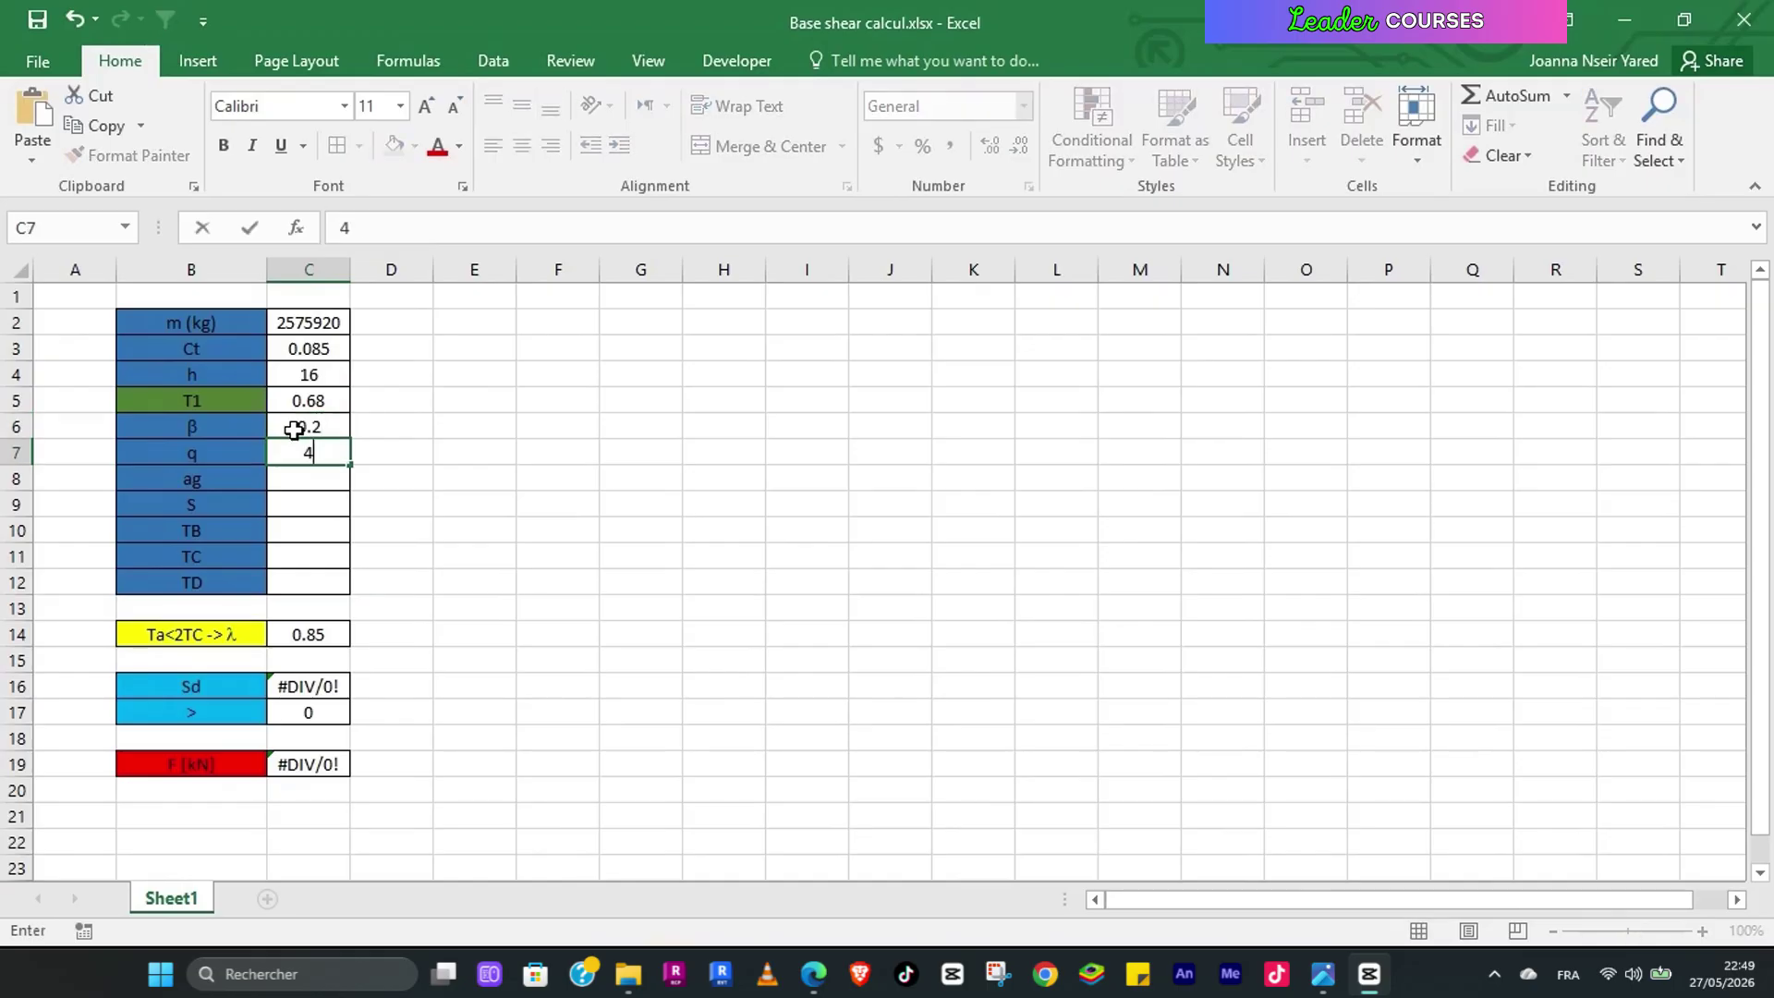
{"action": "key", "text": "Return"}
{"action": "type", "text": "2.5"}
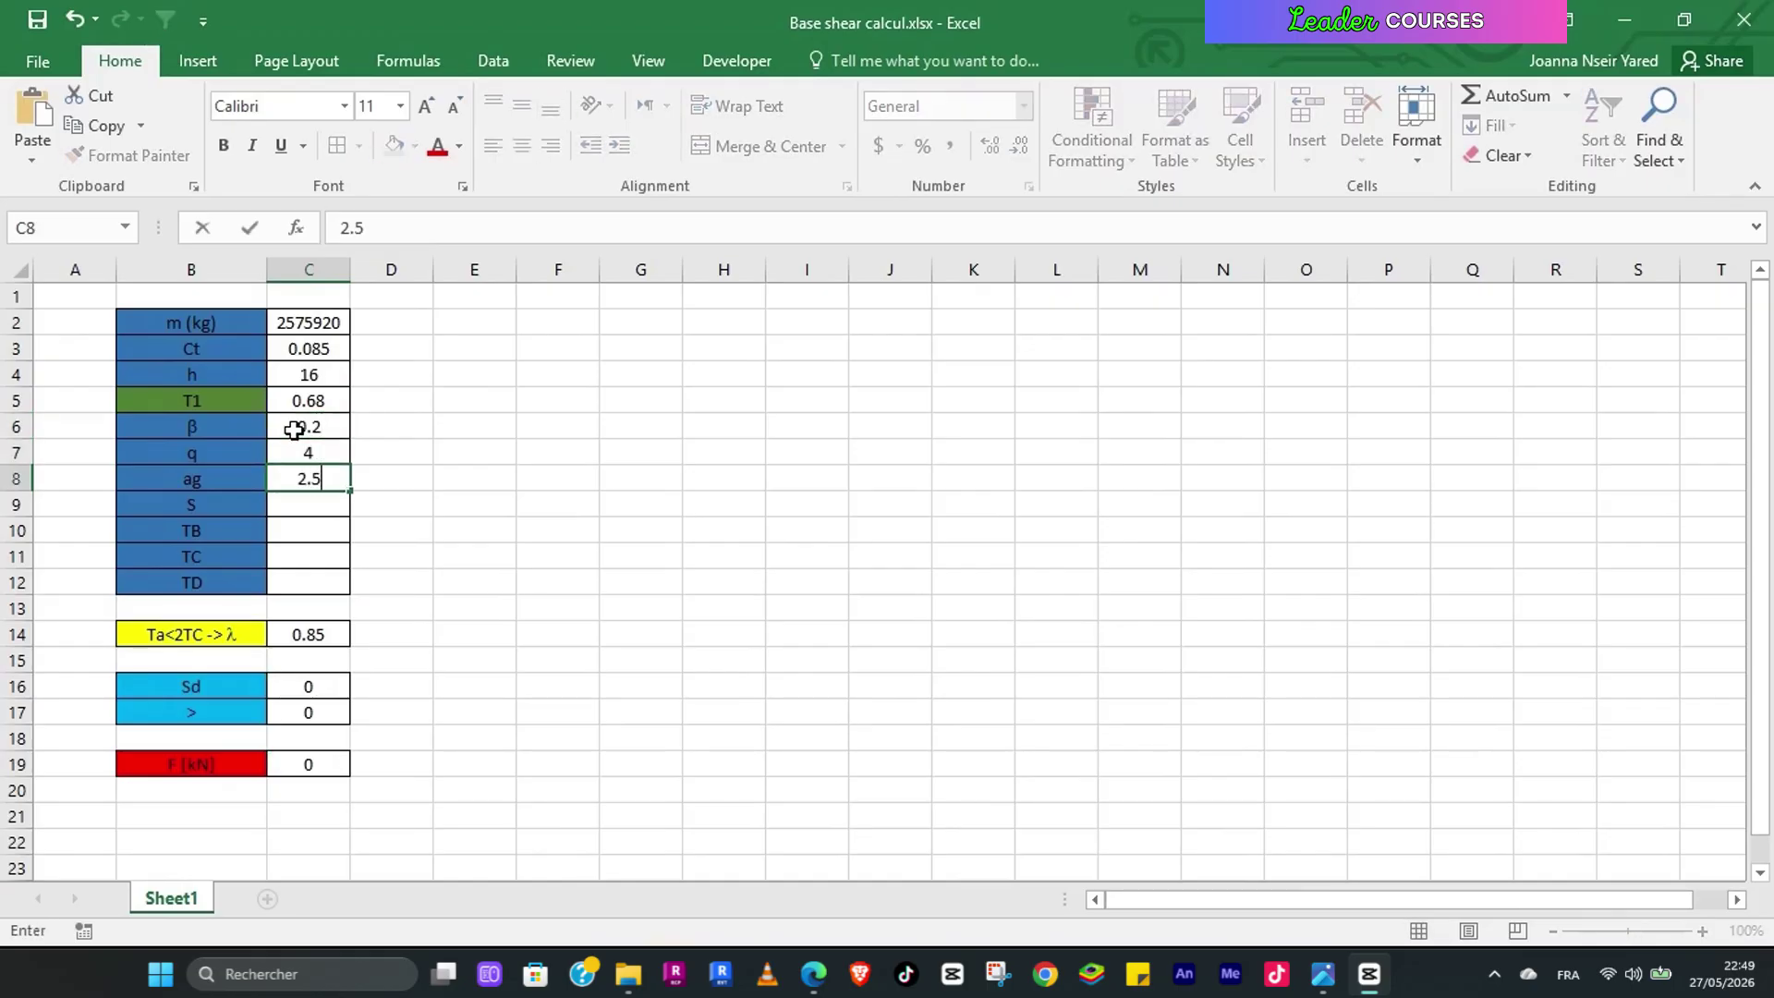
{"action": "key", "text": "Return"}
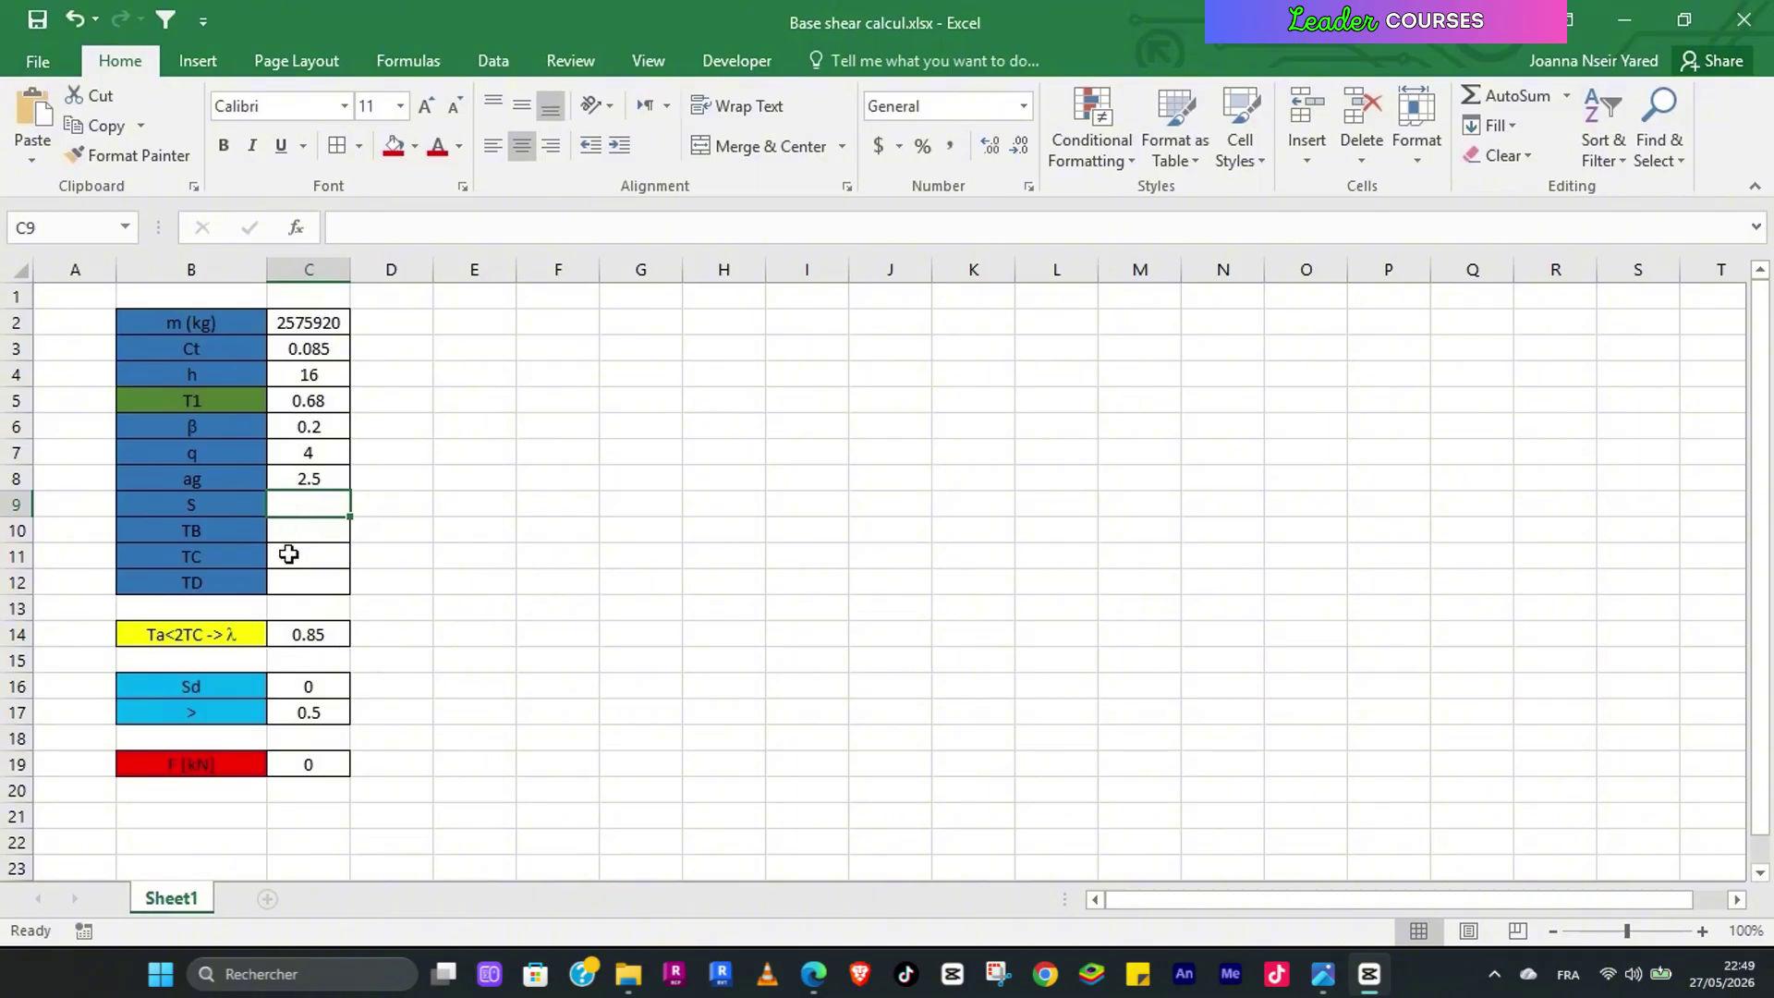
Step: Underline type 1 in the Tableau 3.2 title in OneNote and circle soil class B with its S, TB, TC and TD values
{"action": "left_click", "coordinate": [1331, 974]}
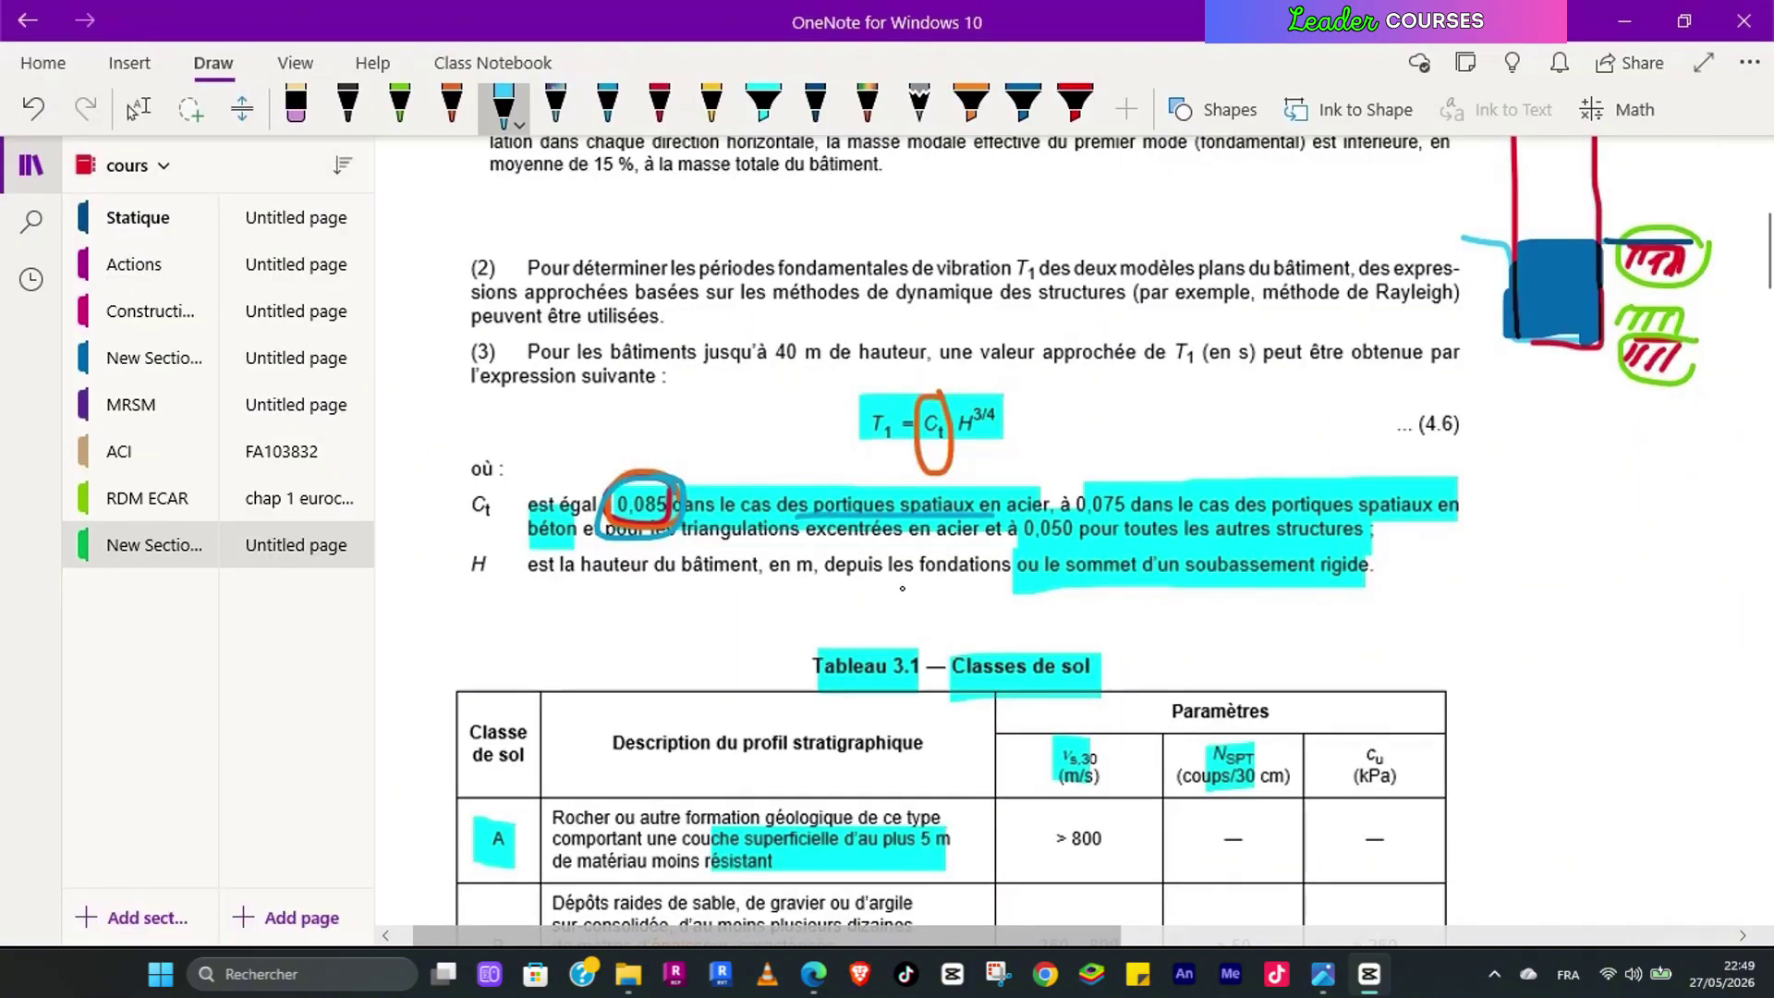
{"action": "scroll", "coordinate": [898, 582], "scroll_direction": "down", "scroll_amount": 15}
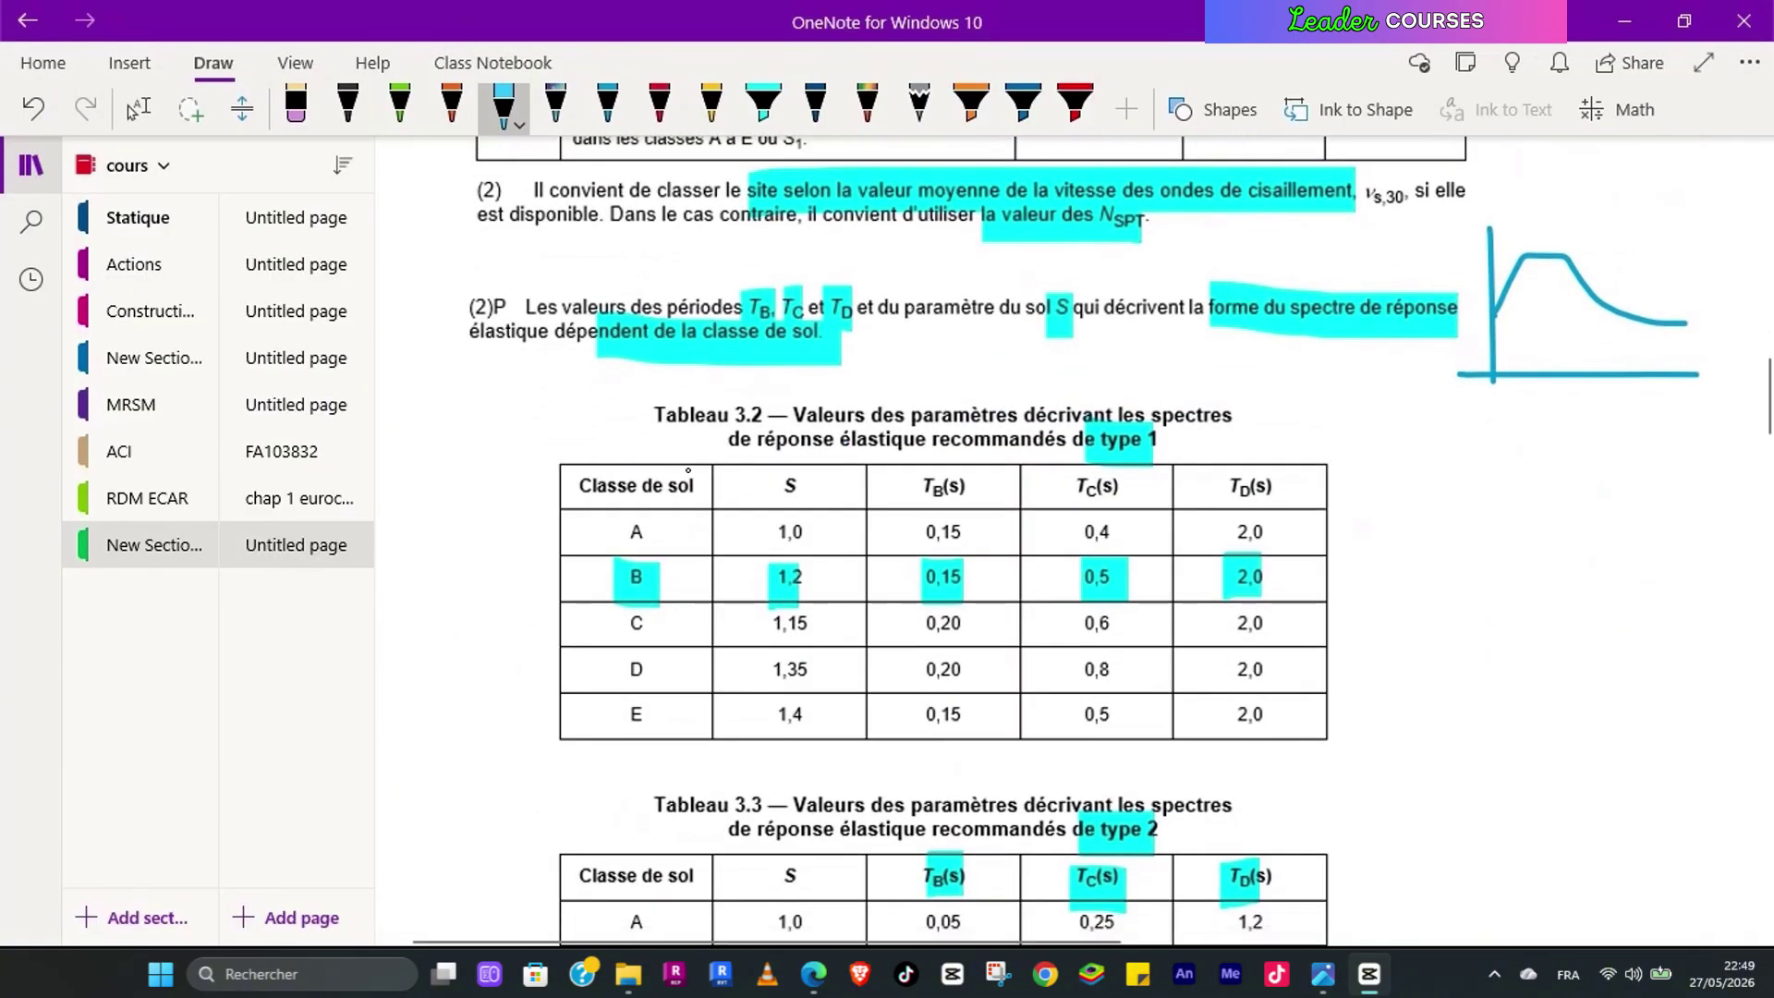
{"action": "left_click_drag", "start_coordinate": [1091, 453], "coordinate": [1168, 453]}
{"action": "mouse_move", "coordinate": [691, 580]}
{"action": "left_mouse_down"}
{"action": "mouse_move", "coordinate": [670, 559]}
{"action": "mouse_move", "coordinate": [664, 606]}
{"action": "left_mouse_up"}
{"action": "mouse_move", "coordinate": [814, 579]}
{"action": "left_mouse_down"}
{"action": "mouse_move", "coordinate": [775, 560]}
{"action": "mouse_move", "coordinate": [812, 574]}
{"action": "left_mouse_up"}
{"action": "mouse_move", "coordinate": [970, 560]}
{"action": "left_mouse_down"}
{"action": "mouse_move", "coordinate": [950, 556]}
{"action": "mouse_move", "coordinate": [987, 591]}
{"action": "mouse_move", "coordinate": [1133, 577]}
{"action": "left_mouse_up"}
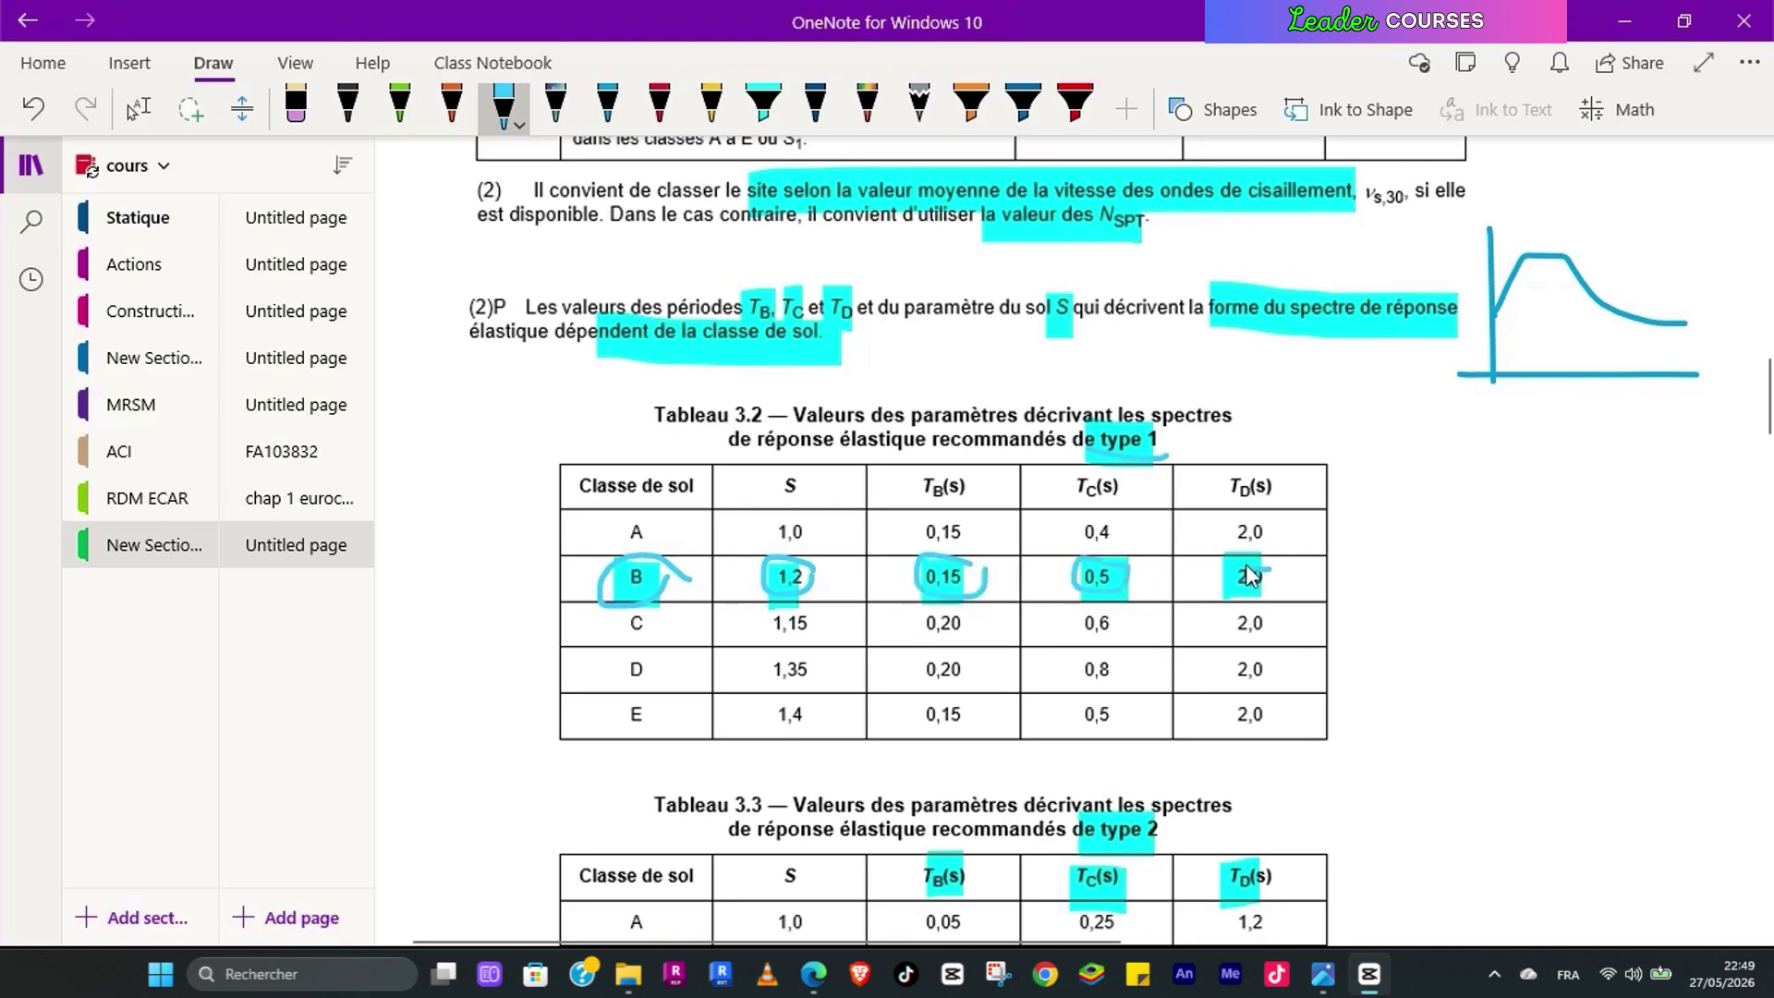
{"action": "left_click_drag", "start_coordinate": [1246, 566], "coordinate": [1266, 592]}
Step: Enter the class B parameters in Excel: S as 1.2, TB as 0.15, TC as 0.5 and TD as 2
{"action": "mouse_move", "coordinate": [1370, 974]}
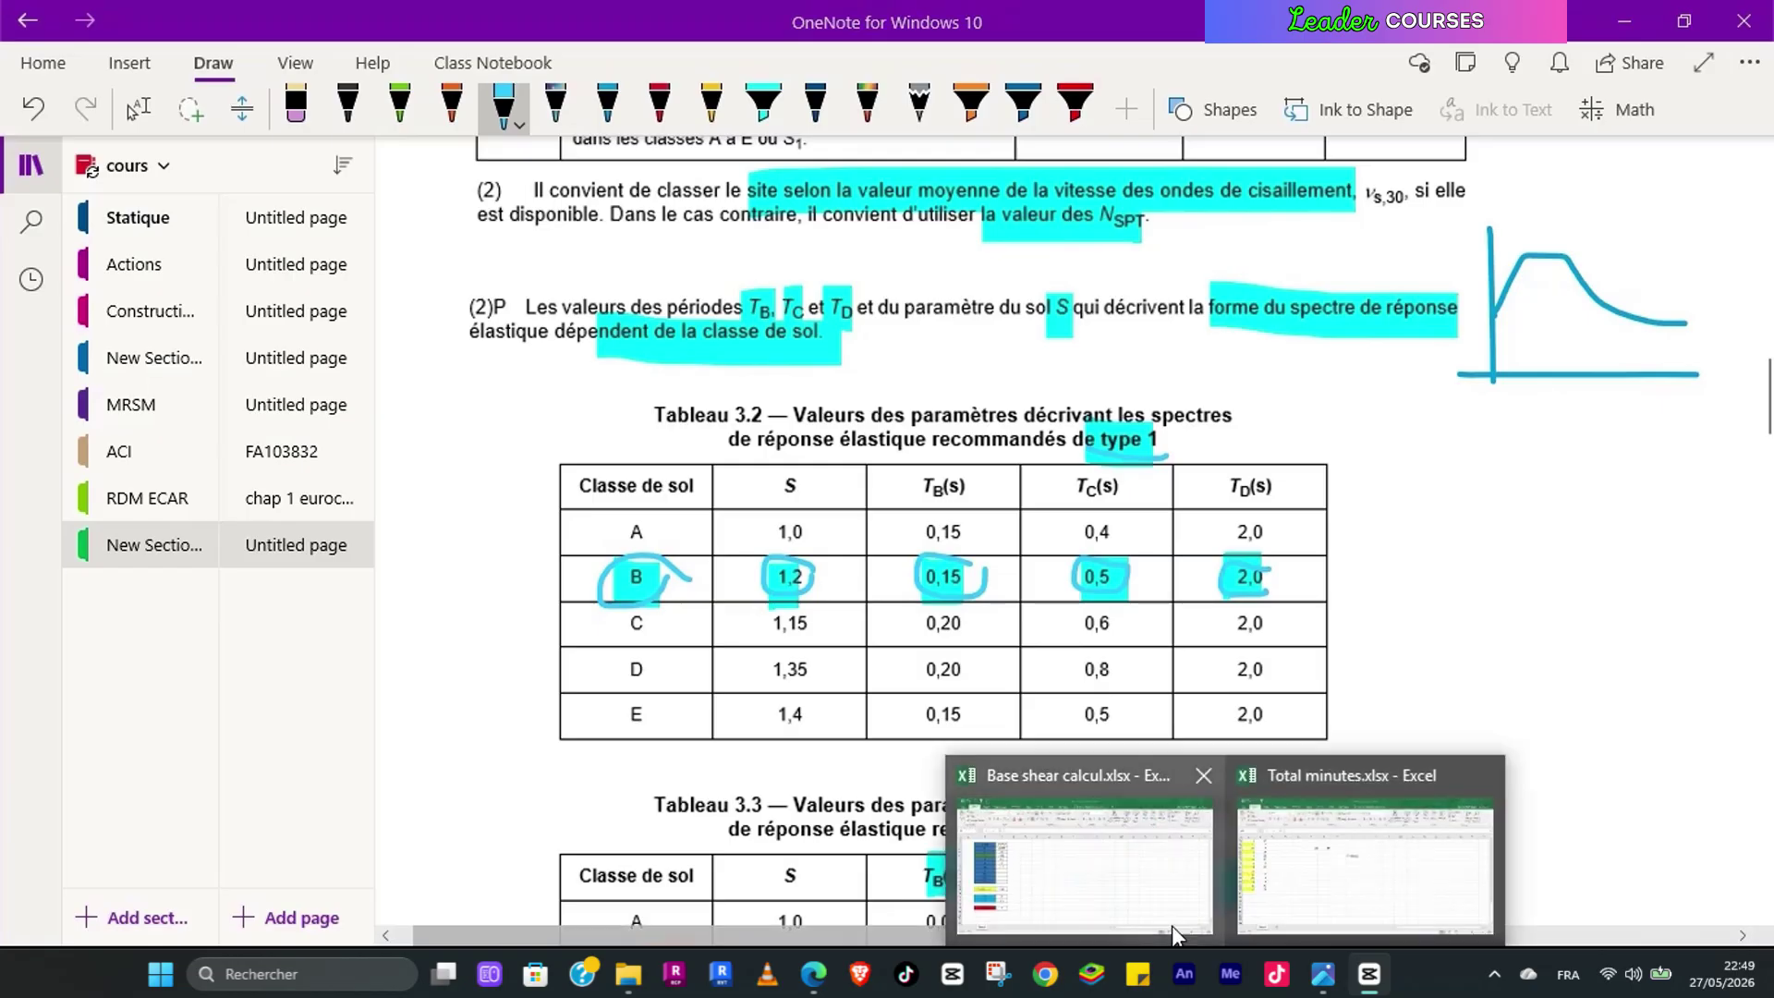
{"action": "left_click", "coordinate": [1172, 924]}
{"action": "type", "text": "1.2"}
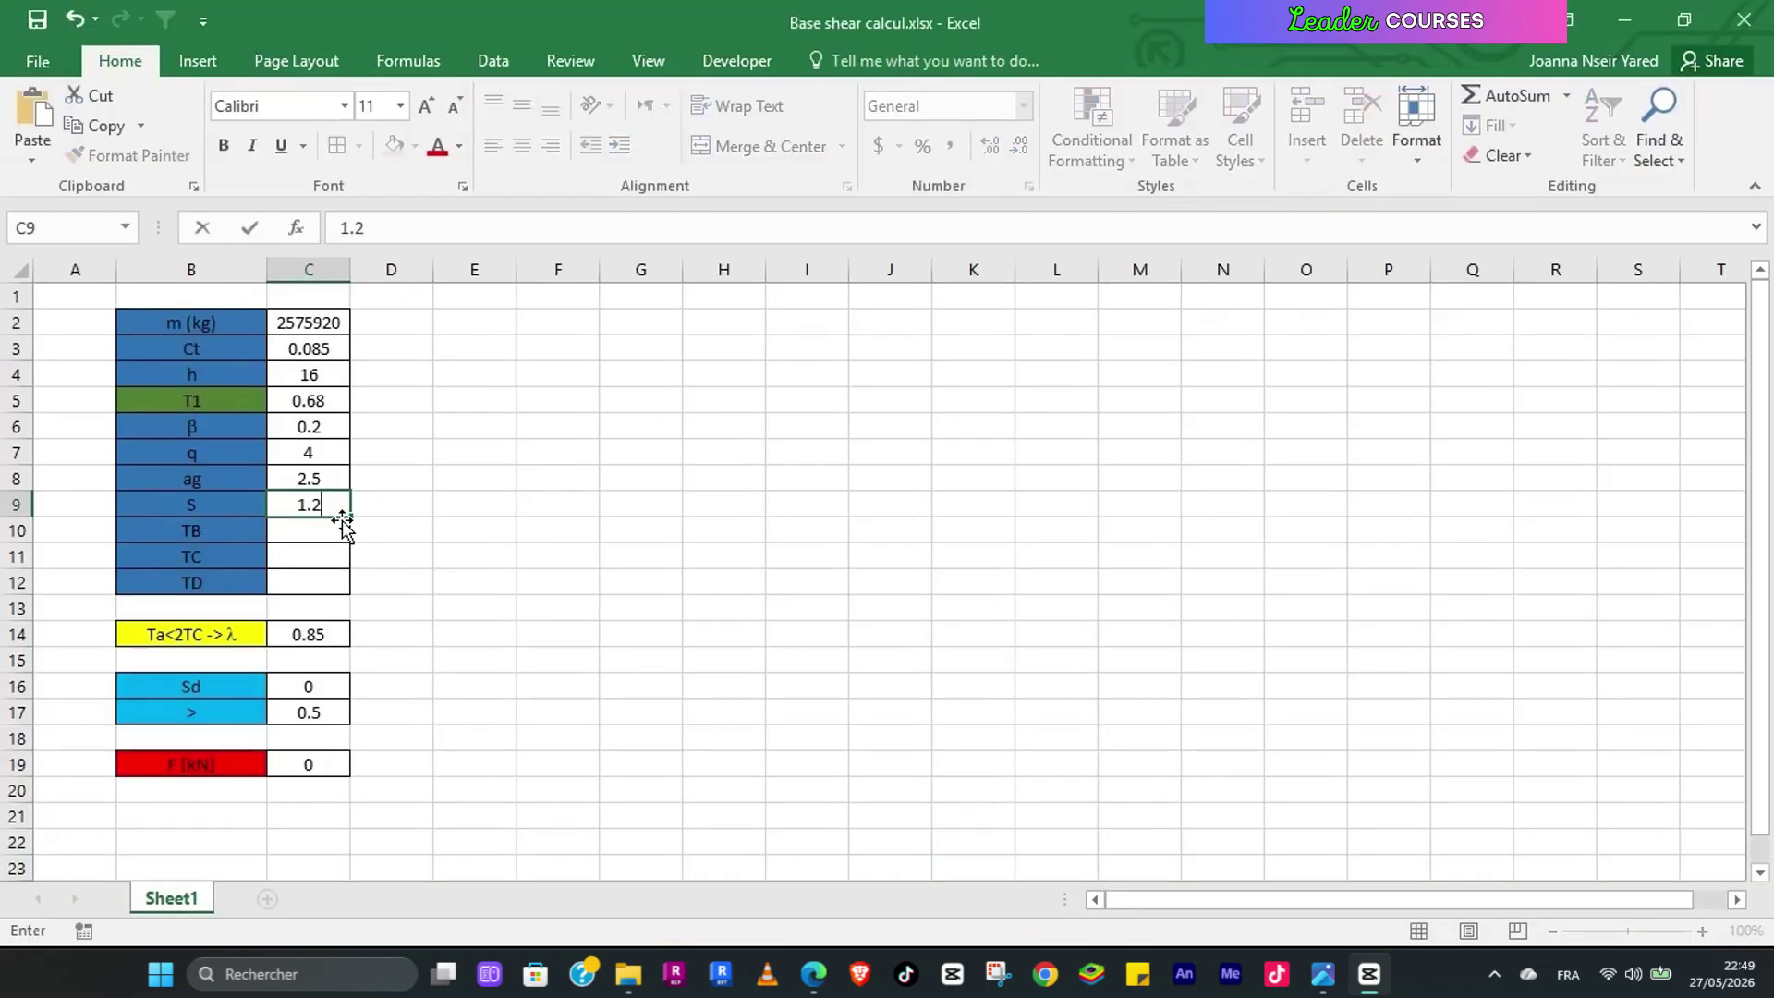
{"action": "key", "text": "Return"}
{"action": "type", "text": "0.1"}
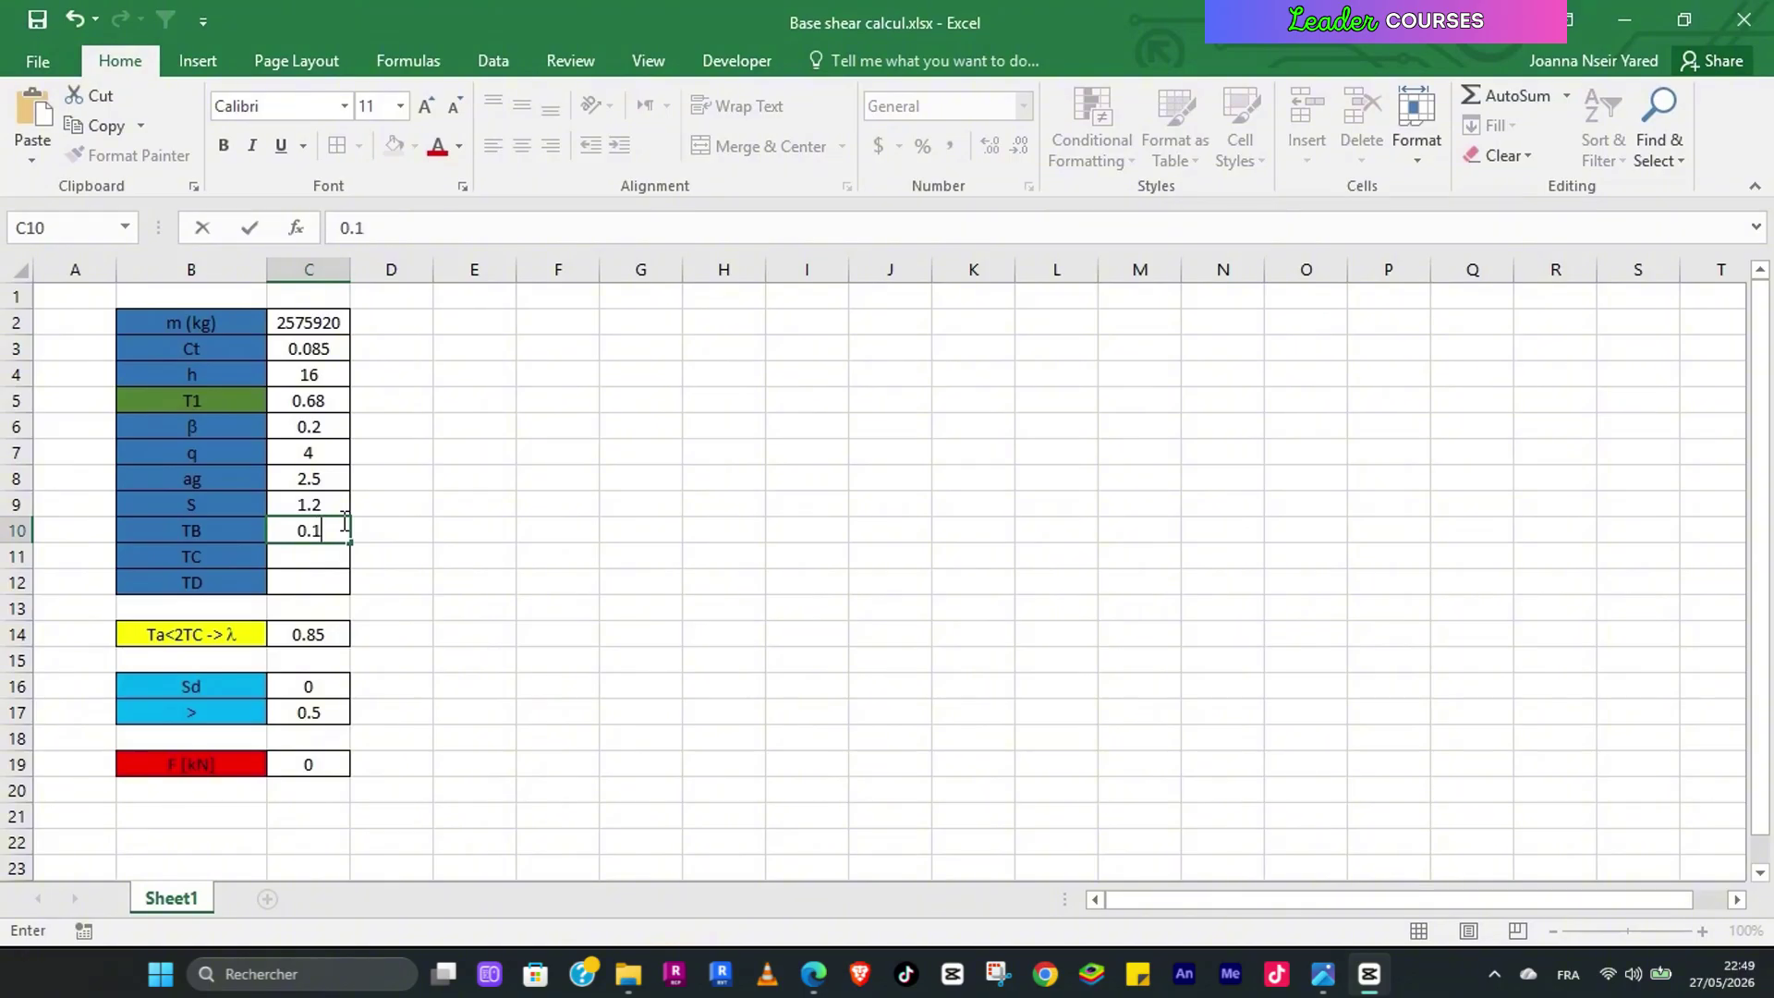
{"action": "type", "text": "5"}
{"action": "key", "text": "Return"}
{"action": "type", "text": "0.5"}
{"action": "key", "text": "Return"}
{"action": "type", "text": "2"}
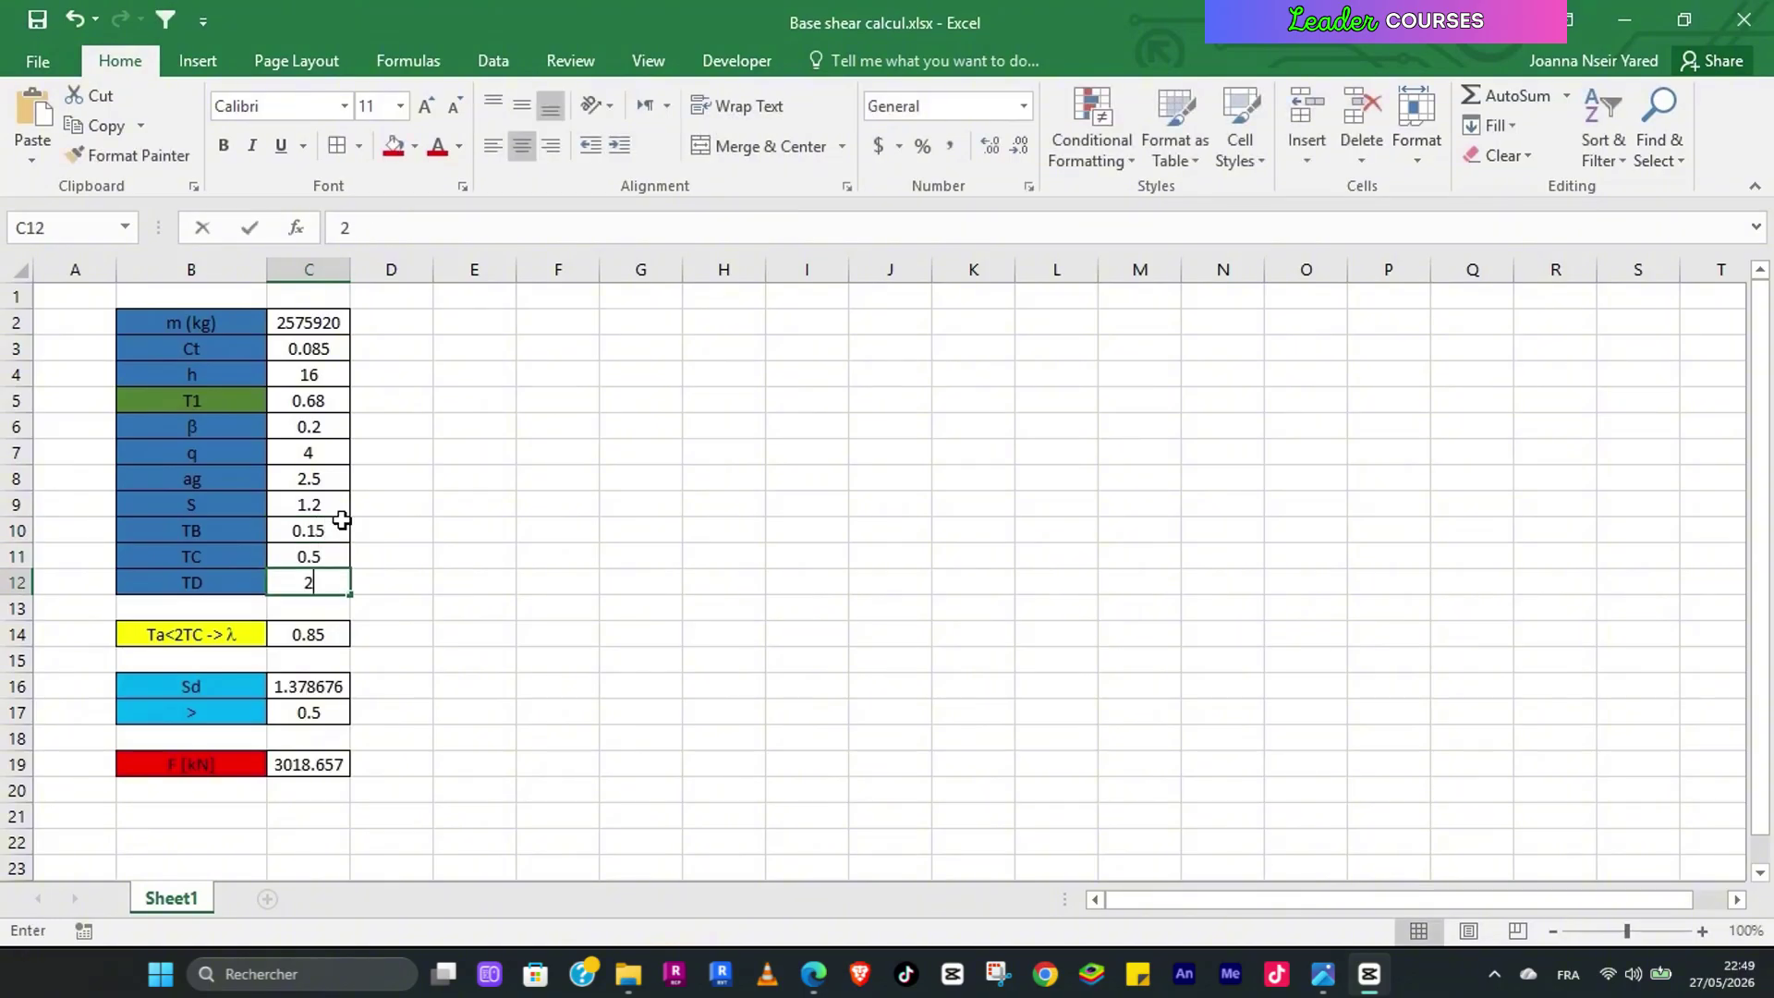
{"action": "key", "text": "Return"}
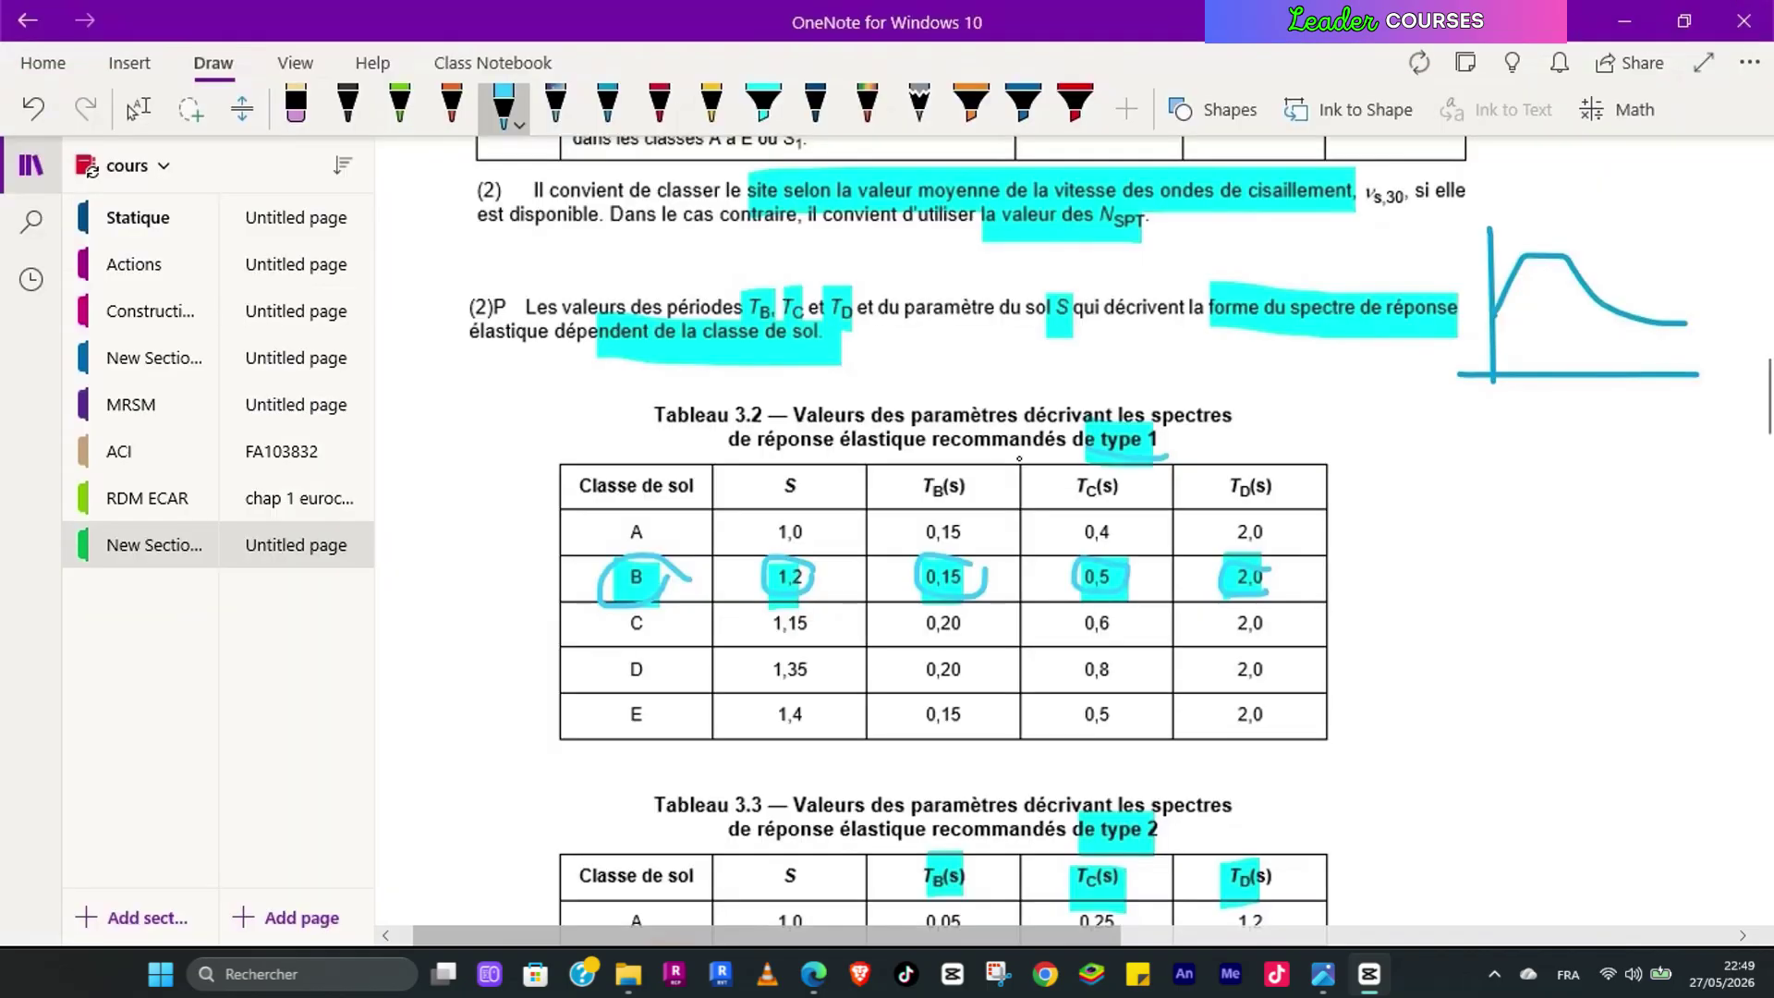
Step: Review the λ condition under expression (4.5) in OneNote, and check the λ and Sd cells in the Excel base shear sheet
{"action": "scroll", "coordinate": [1003, 473], "scroll_direction": "up", "scroll_amount": 15}
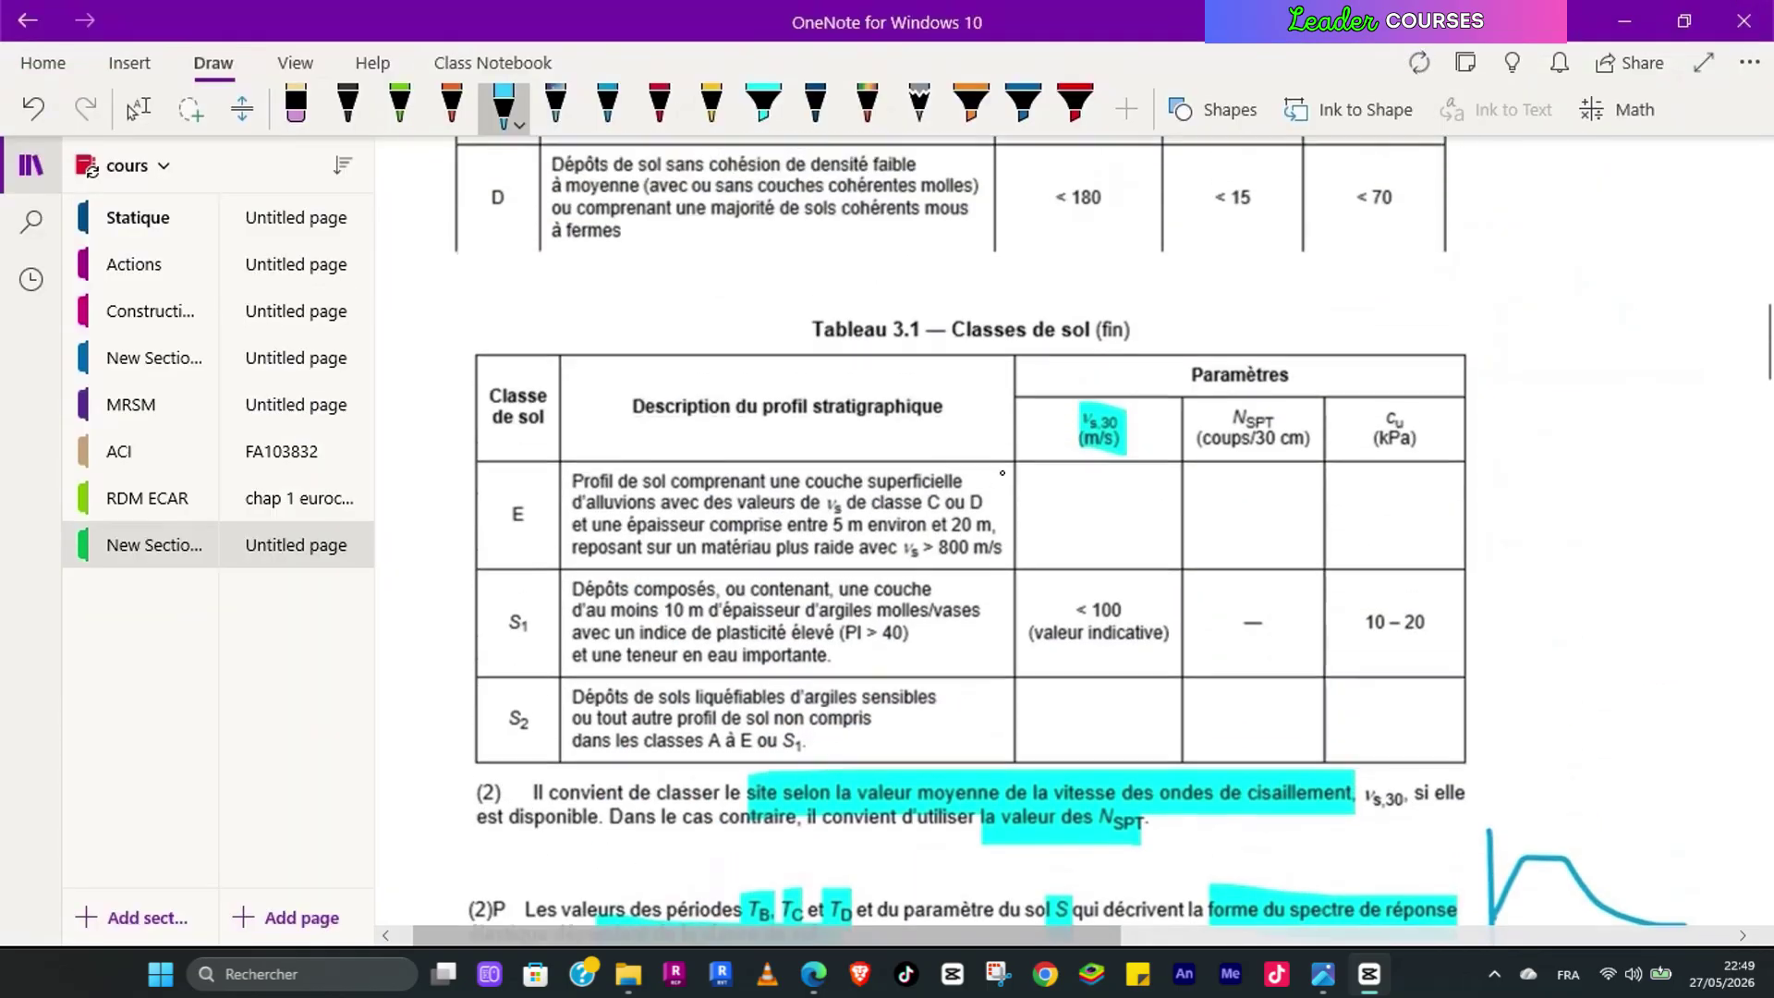
{"action": "scroll", "coordinate": [1163, 575], "scroll_direction": "down", "scroll_amount": 2}
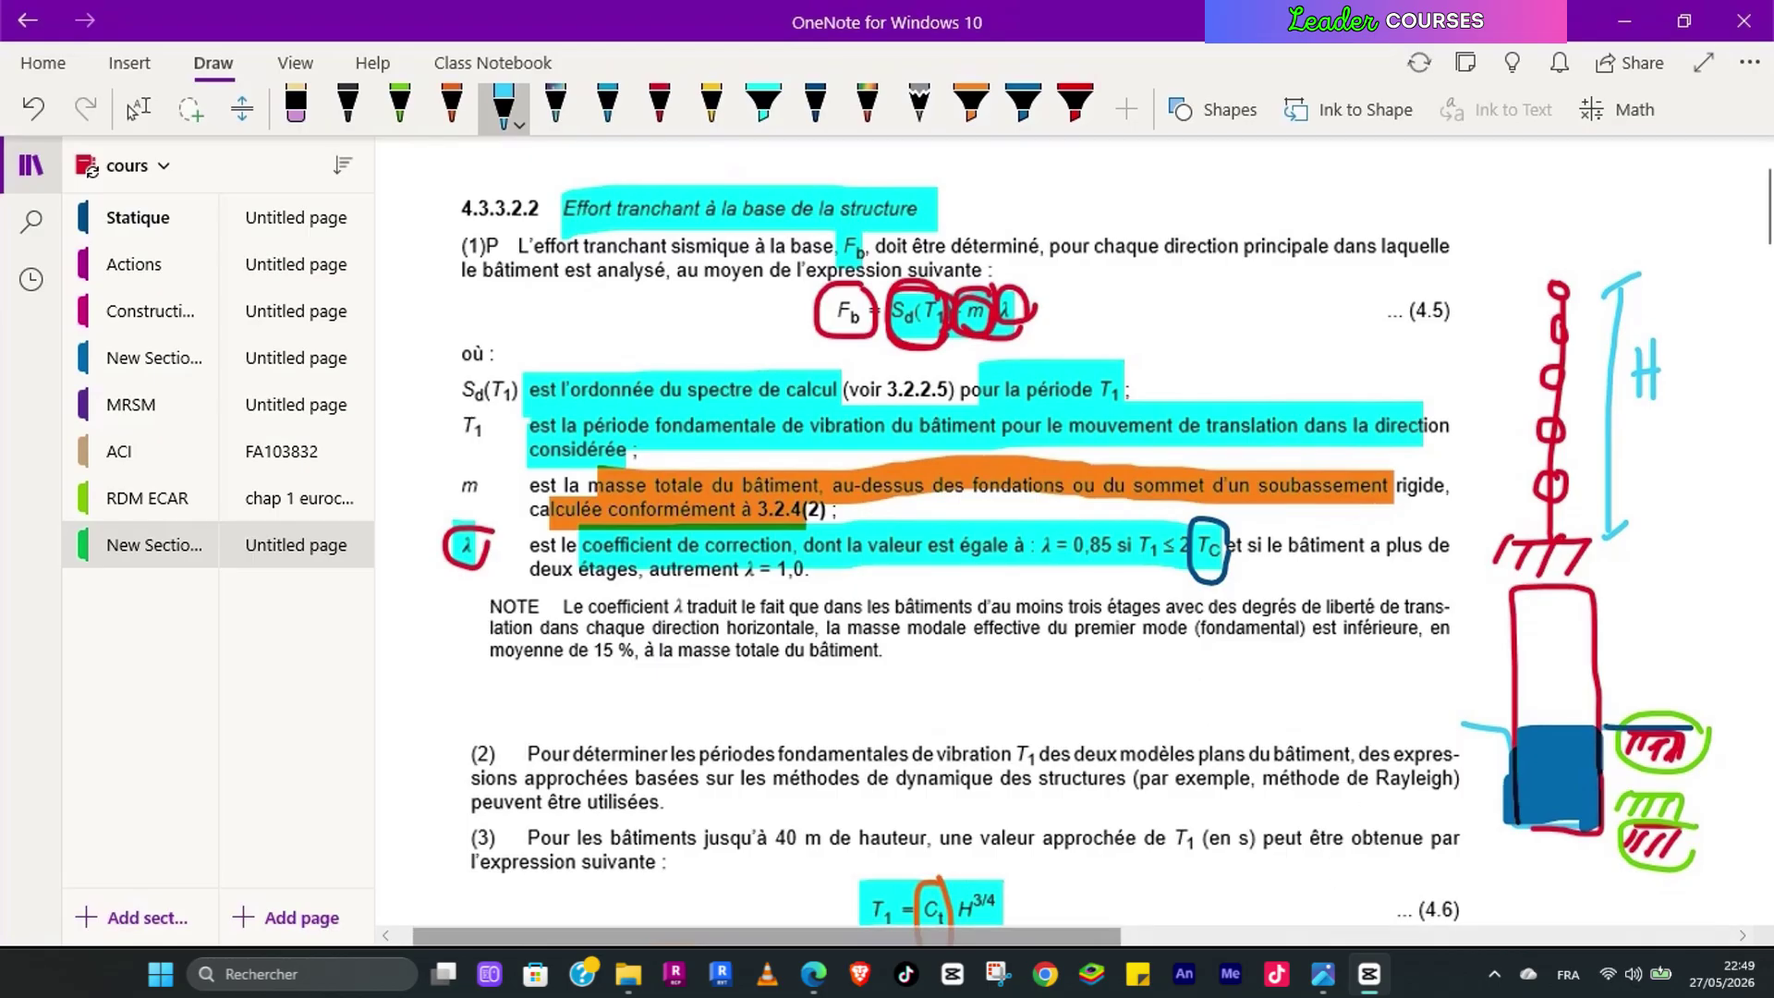
{"action": "left_click", "coordinate": [1229, 975]}
{"action": "left_click", "coordinate": [1100, 878]}
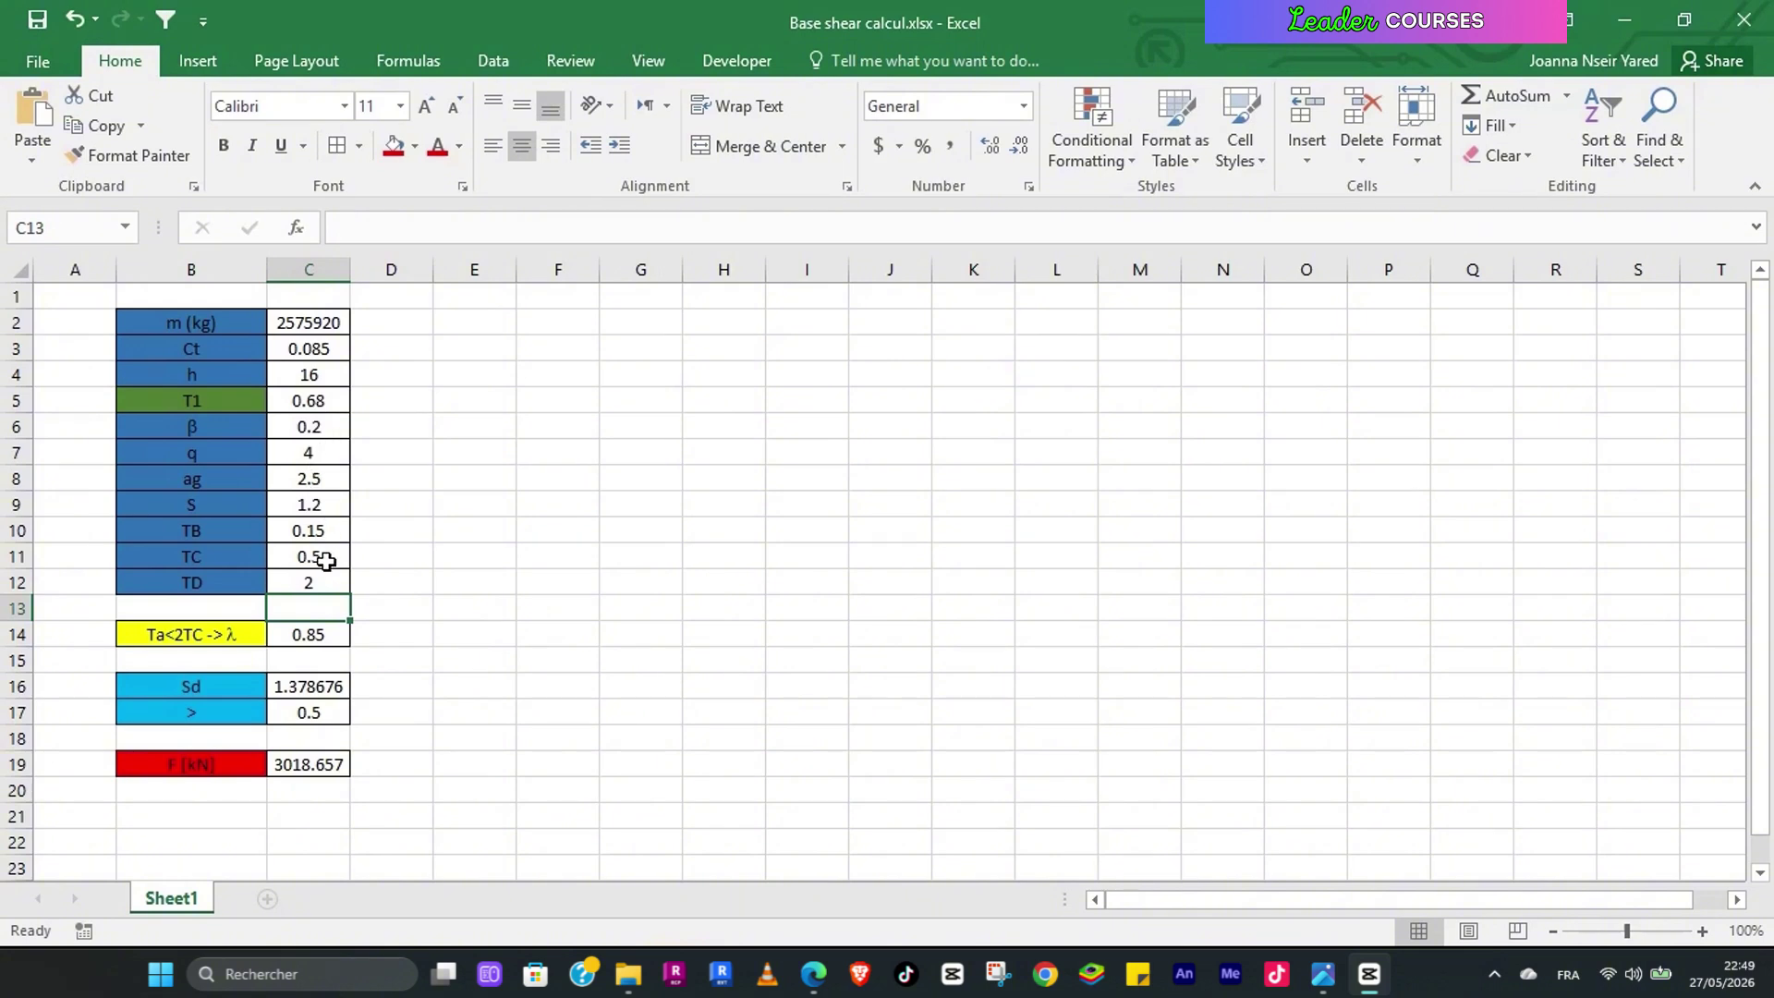
{"action": "left_click", "coordinate": [304, 638]}
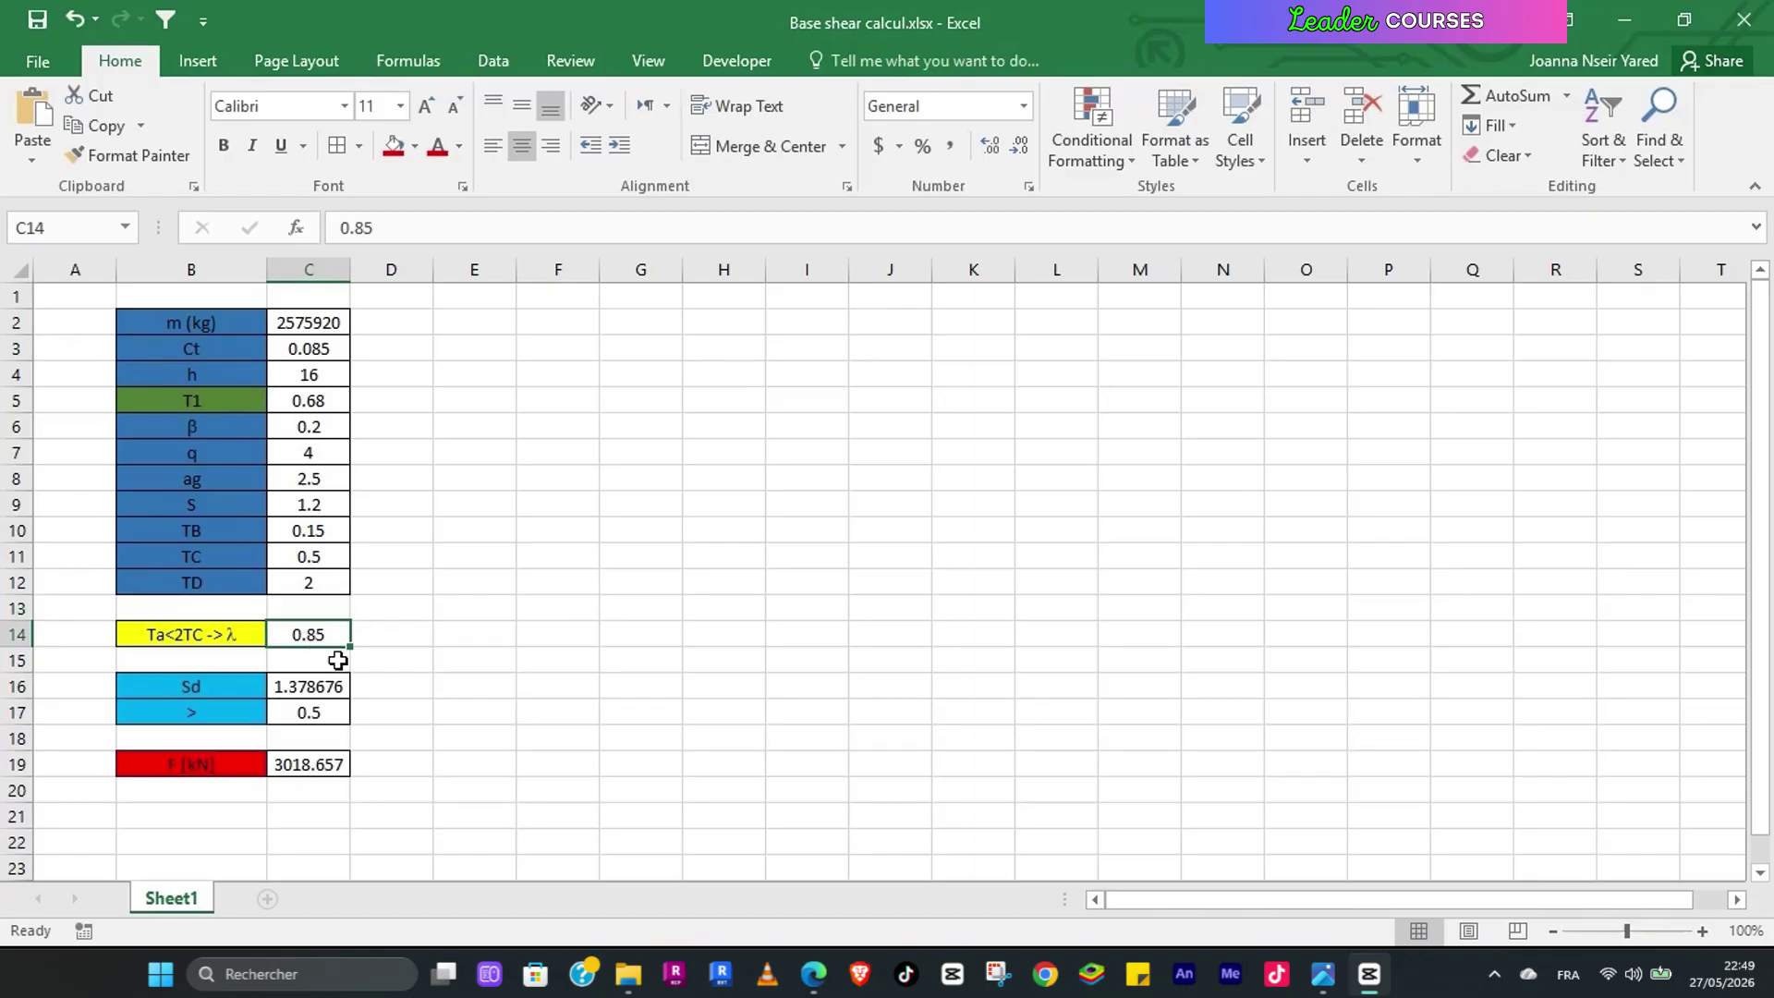
{"action": "left_click", "coordinate": [309, 695]}
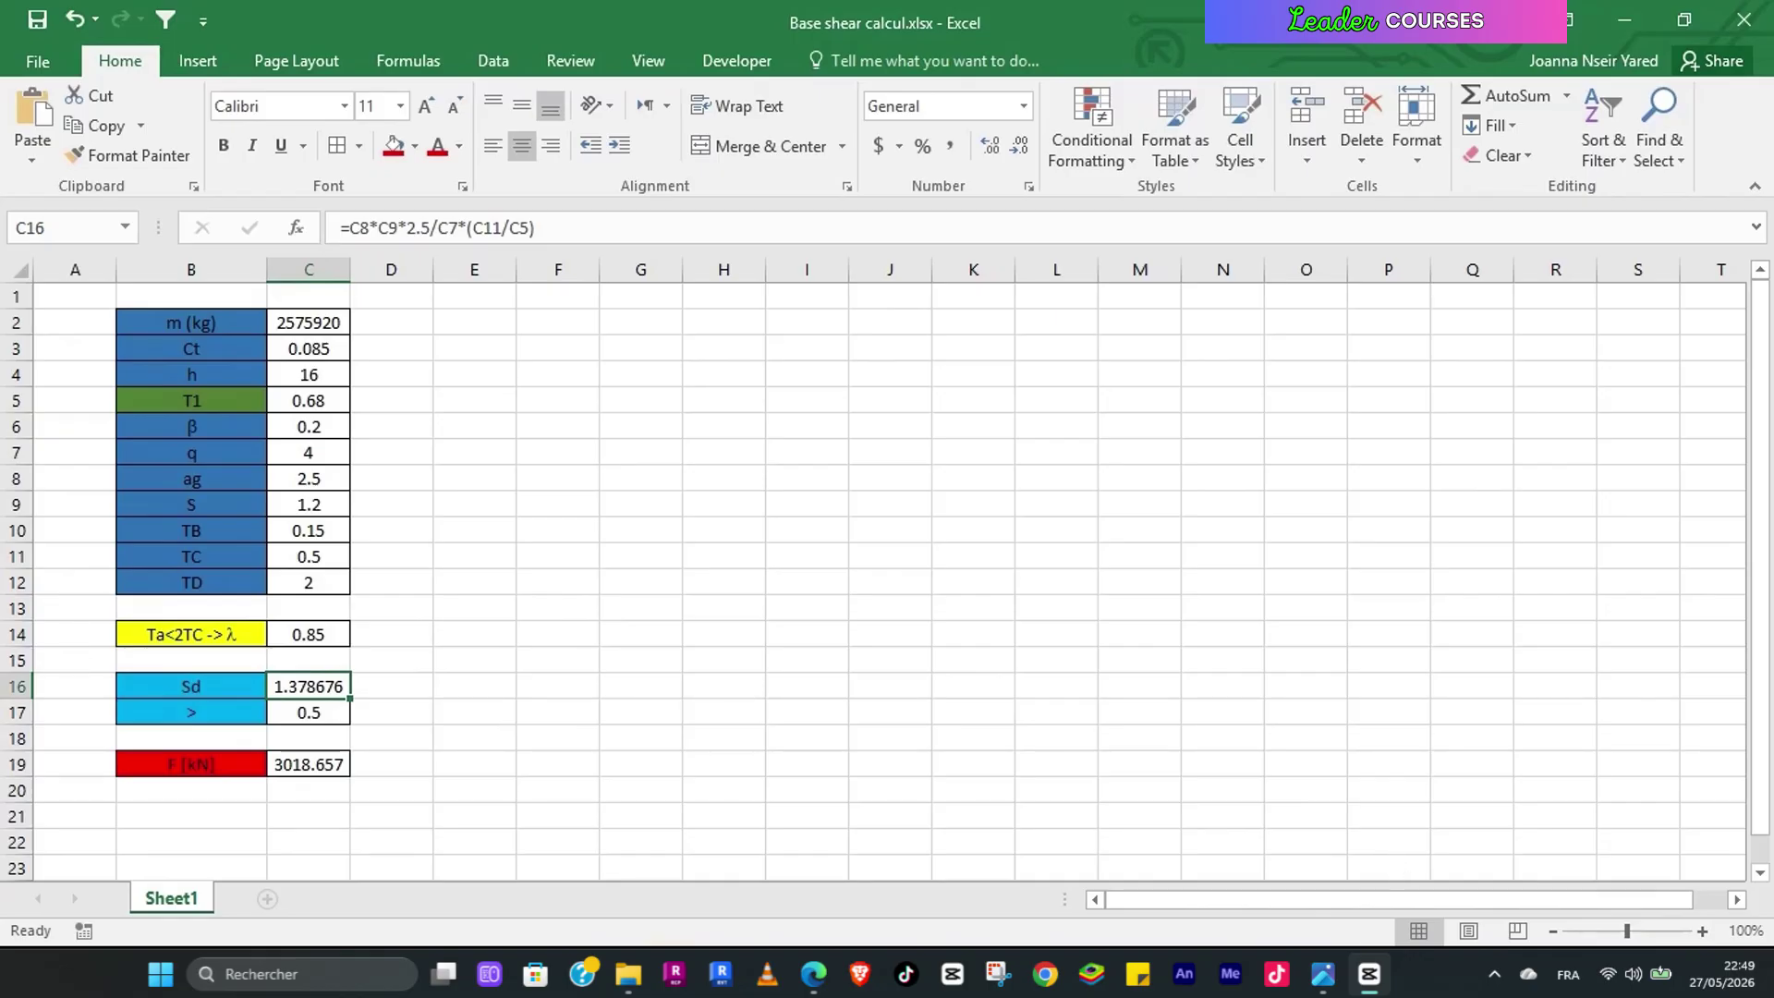
Step: Erase the old ink marks from the Sd(T) expressions (3.13) to (3.16) in the OneNote course notes
{"action": "left_click", "coordinate": [1377, 974]}
{"action": "scroll", "coordinate": [955, 596], "scroll_direction": "down", "scroll_amount": 20}
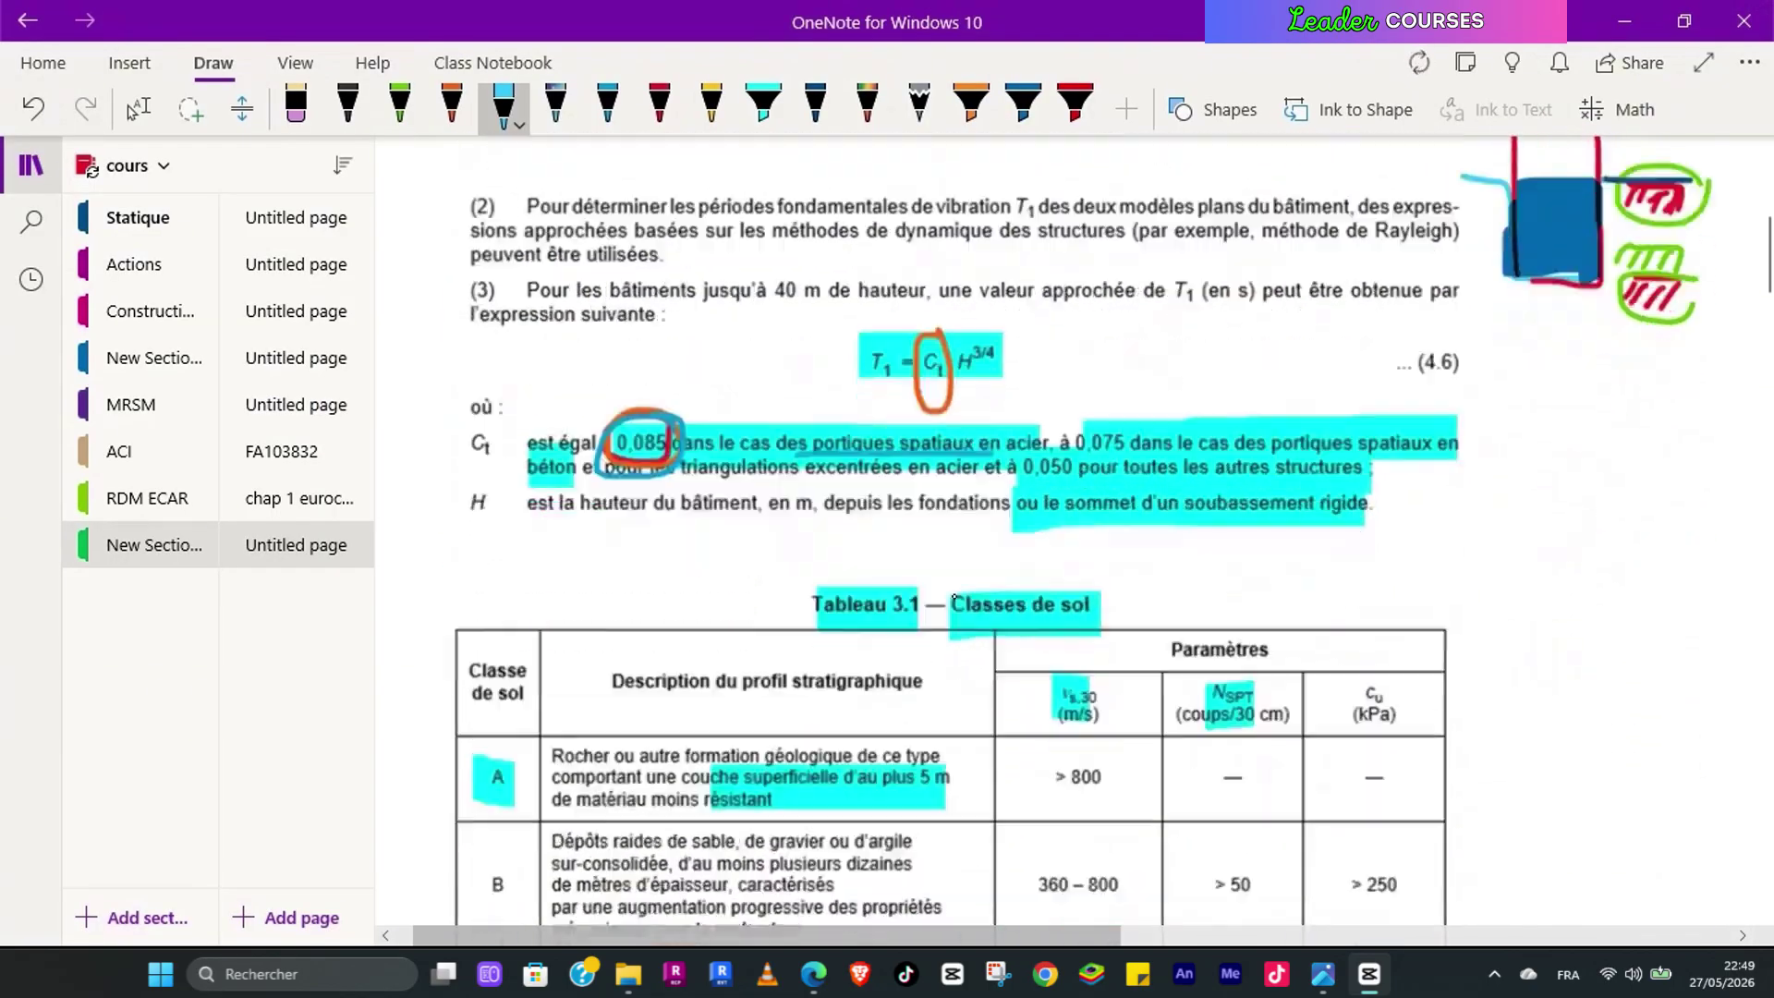
{"action": "scroll", "coordinate": [954, 596], "scroll_direction": "down", "scroll_amount": 15}
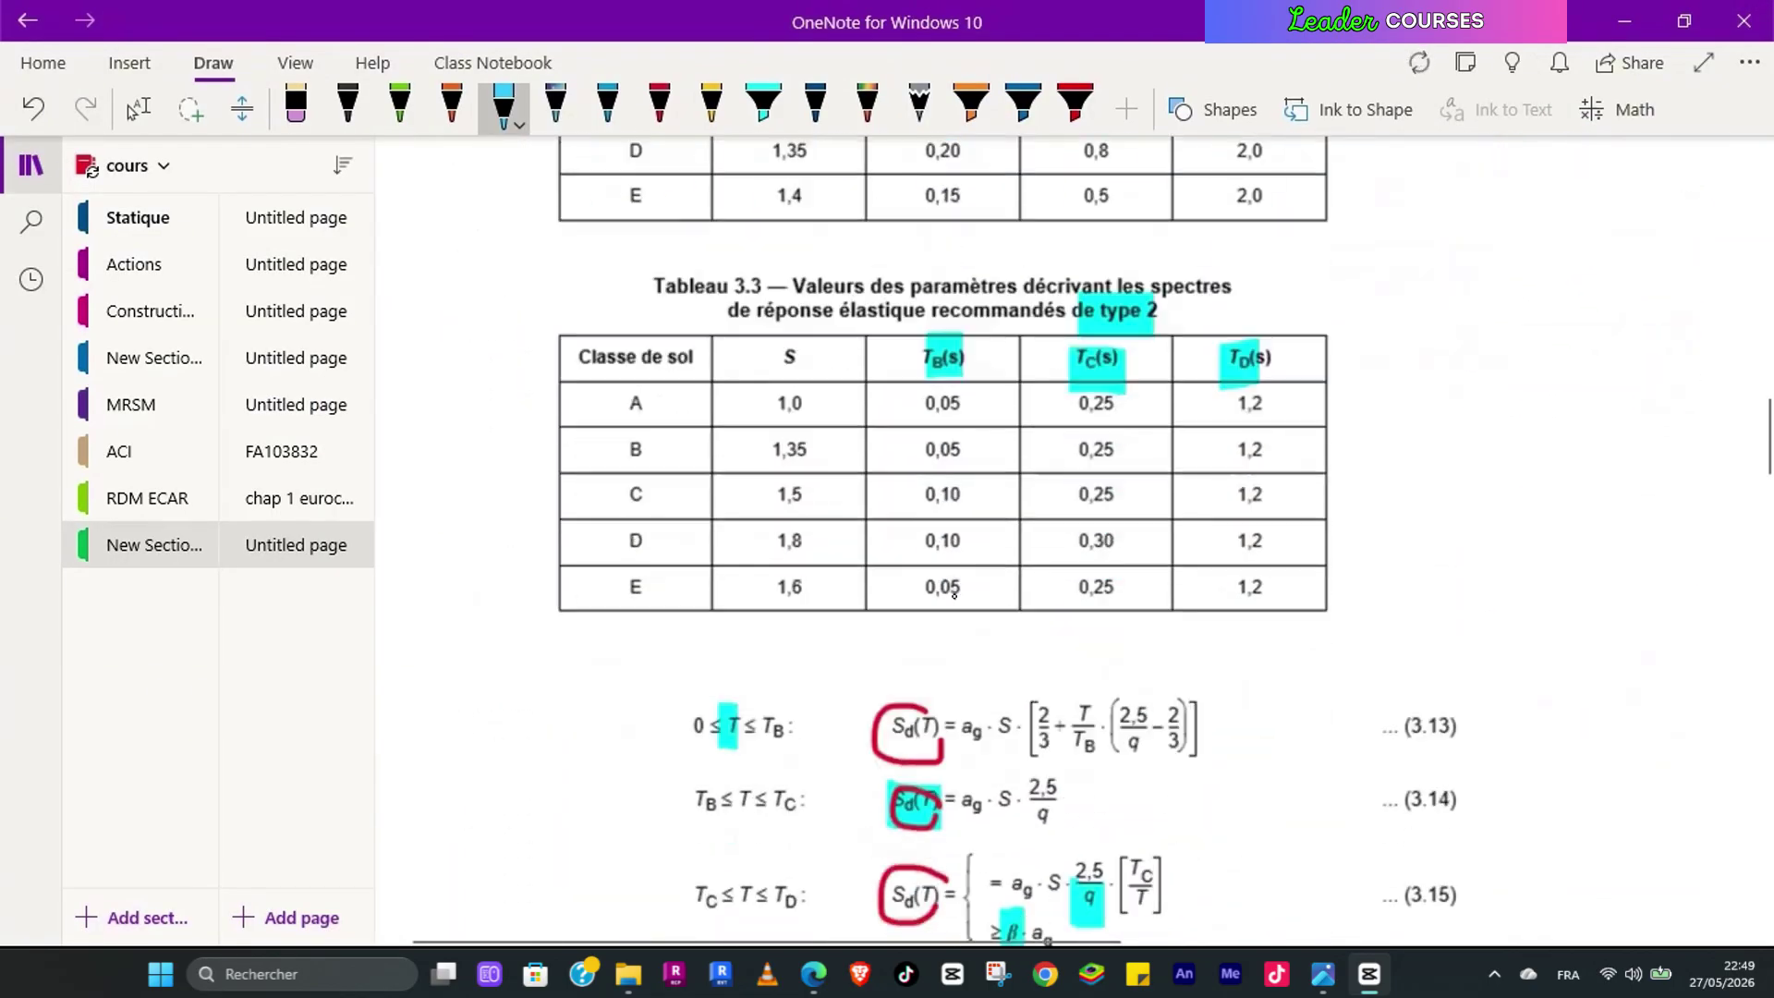
{"action": "left_click", "coordinate": [296, 109]}
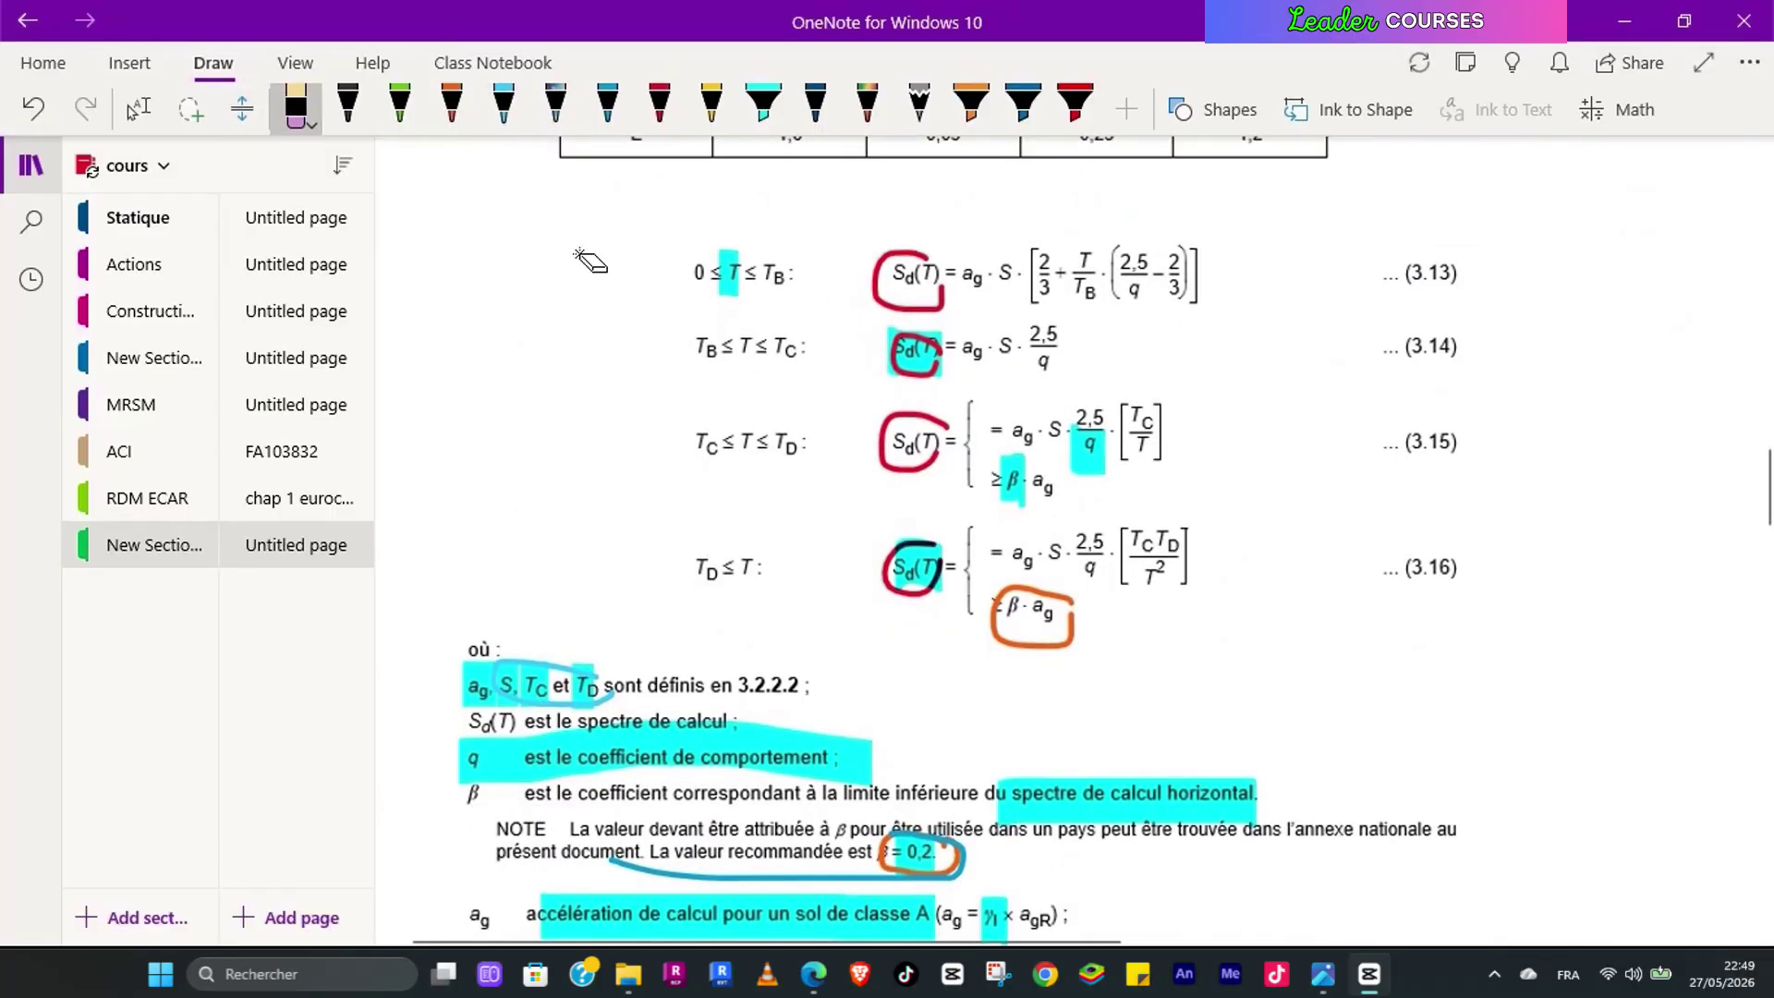
{"action": "mouse_move", "coordinate": [723, 294]}
{"action": "left_mouse_down"}
{"action": "mouse_move", "coordinate": [895, 291]}
{"action": "mouse_move", "coordinate": [924, 657]}
{"action": "mouse_move", "coordinate": [1035, 618]}
{"action": "mouse_move", "coordinate": [1086, 513]}
{"action": "left_mouse_up"}
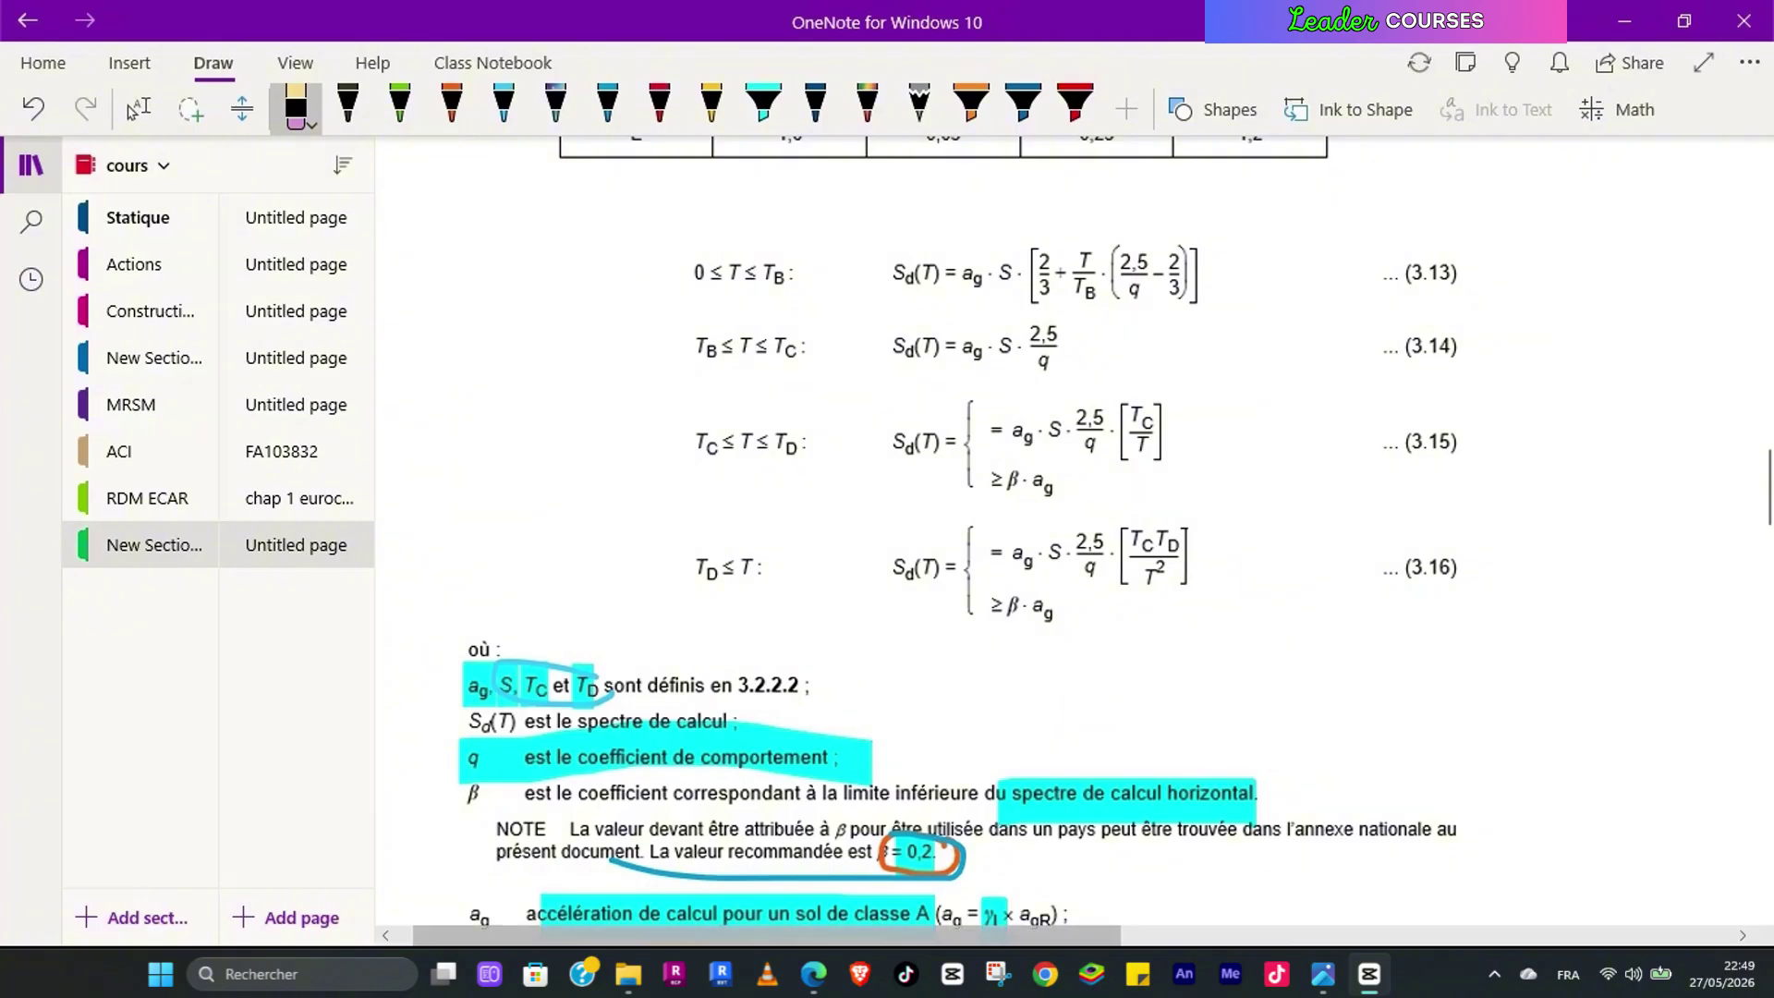
Step: Circle expression (3.15) in yellow in OneNote, underline its ag, S and q terms and circle TC
{"action": "mouse_move", "coordinate": [953, 973]}
{"action": "left_click", "coordinate": [1001, 851]}
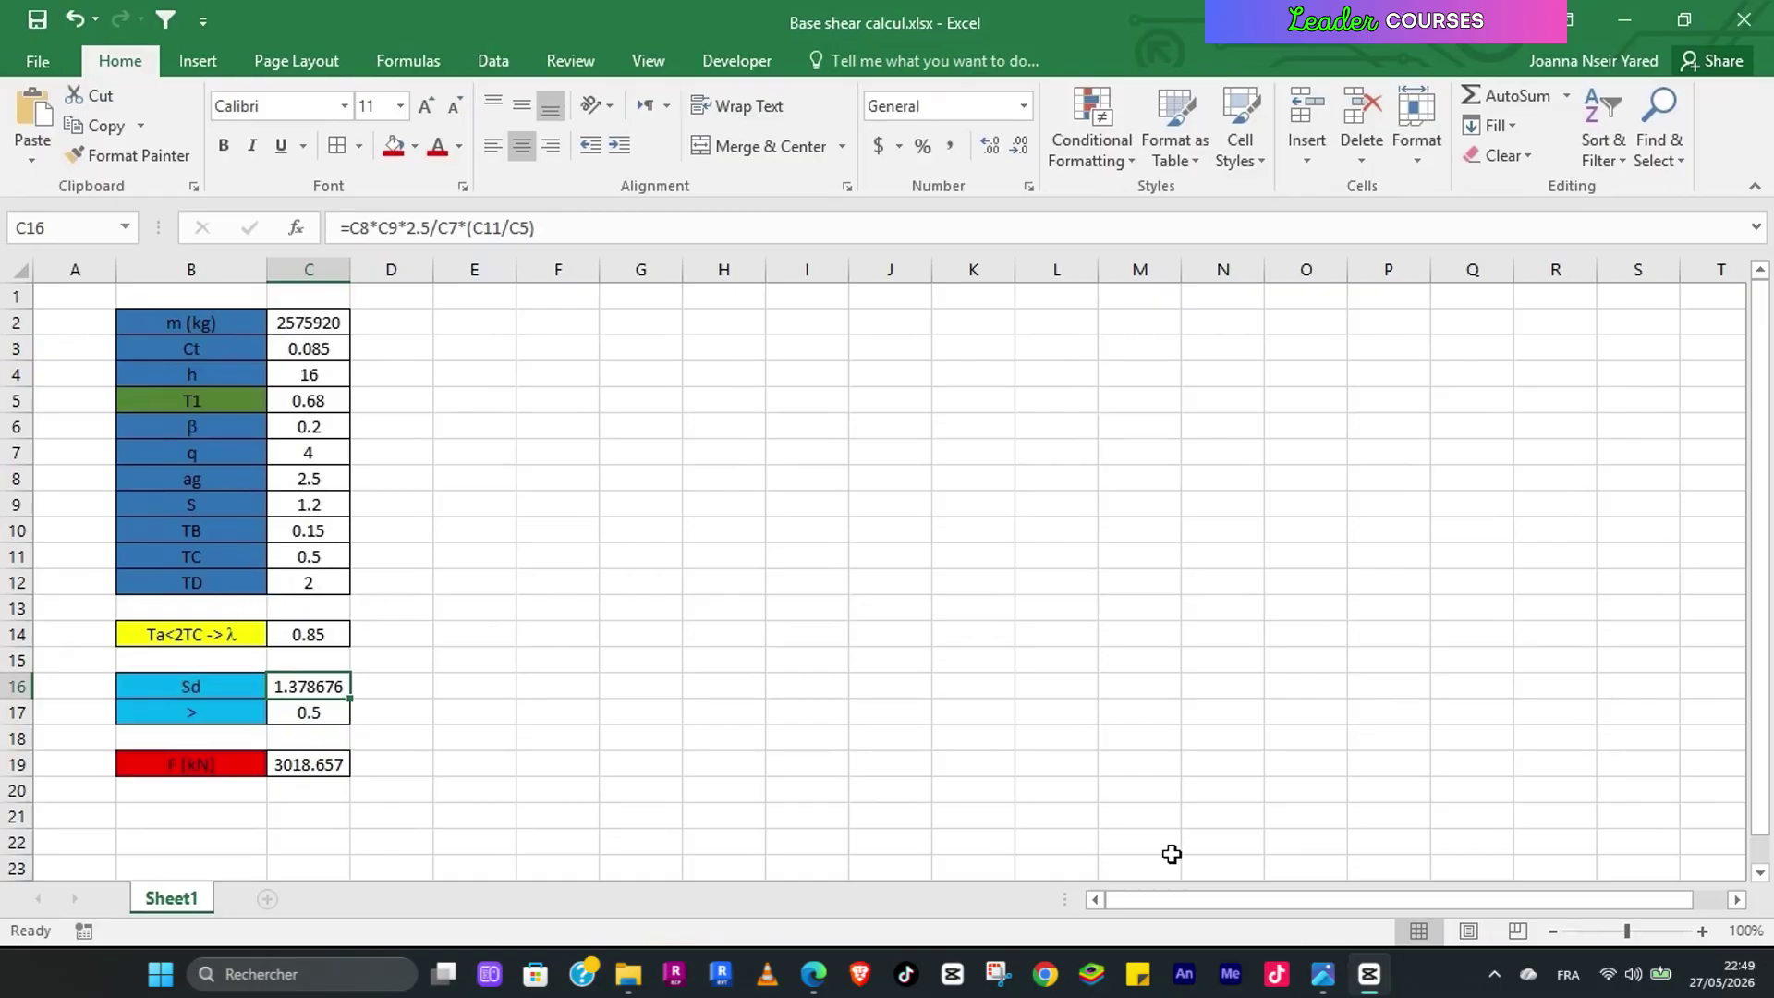
{"action": "key", "text": "alt+Tab"}
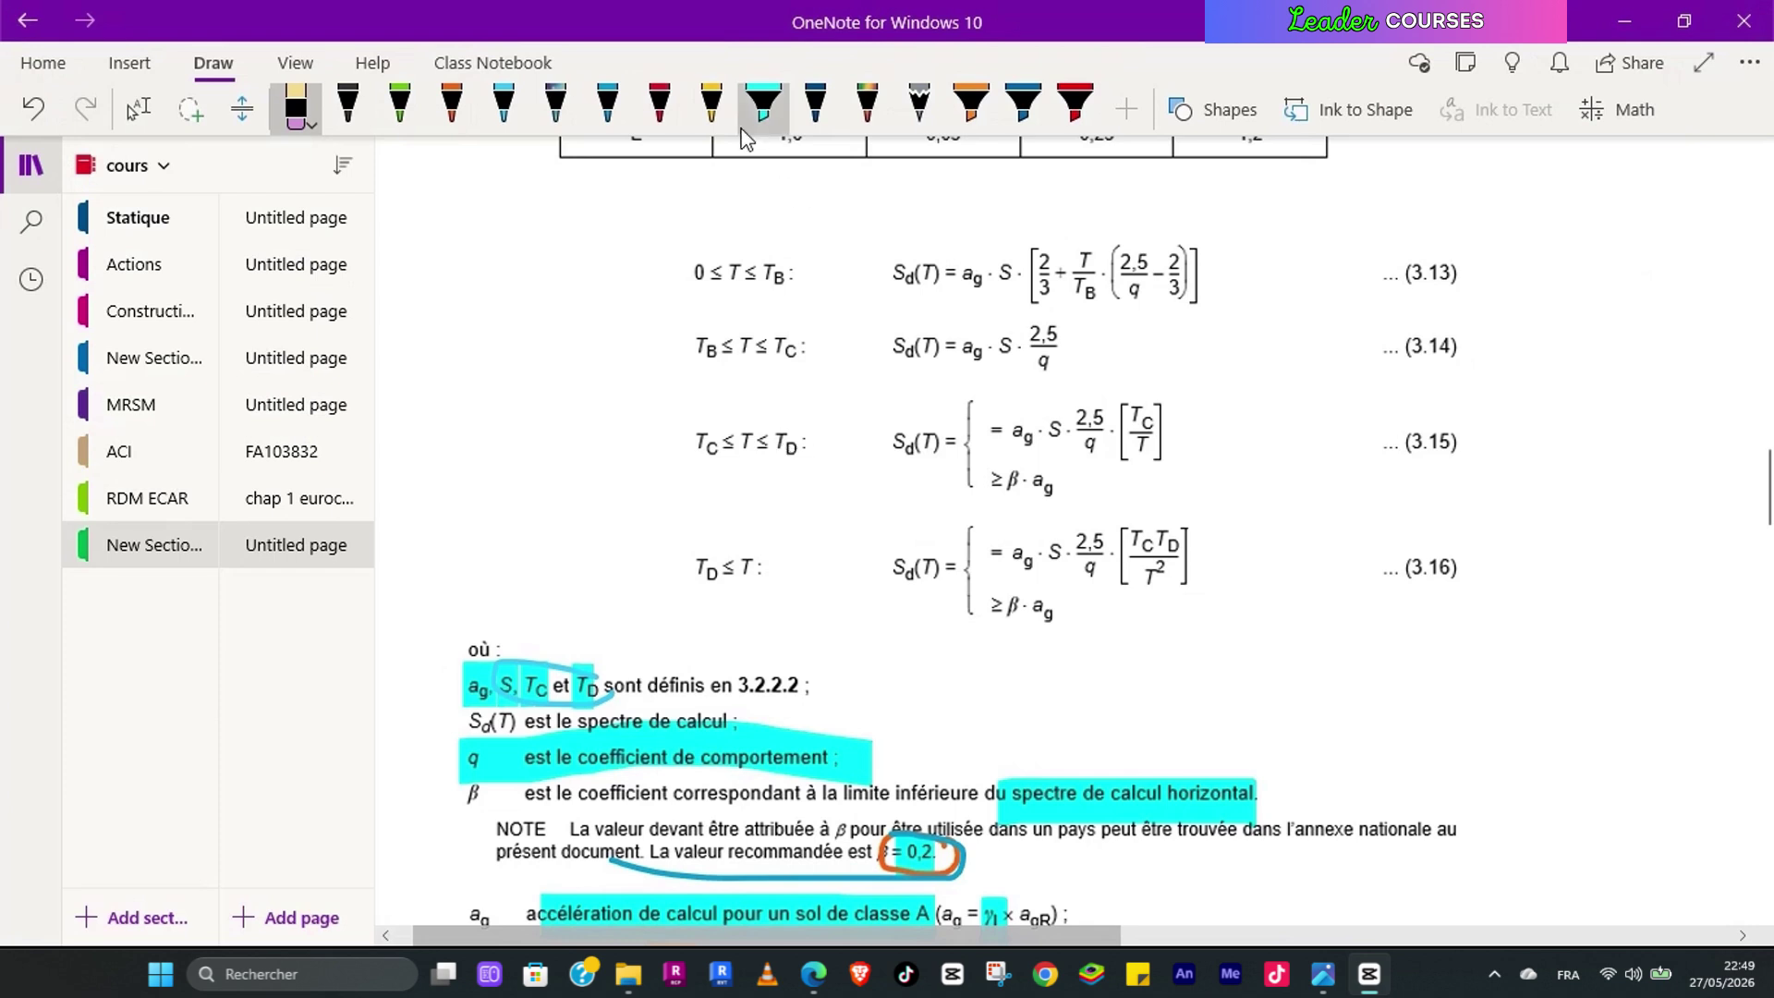
{"action": "left_click", "coordinate": [713, 115]}
{"action": "mouse_move", "coordinate": [1169, 371]}
{"action": "left_mouse_down"}
{"action": "mouse_move", "coordinate": [776, 371]}
{"action": "mouse_move", "coordinate": [739, 536]}
{"action": "mouse_move", "coordinate": [1210, 522]}
{"action": "mouse_move", "coordinate": [1189, 376]}
{"action": "left_mouse_up"}
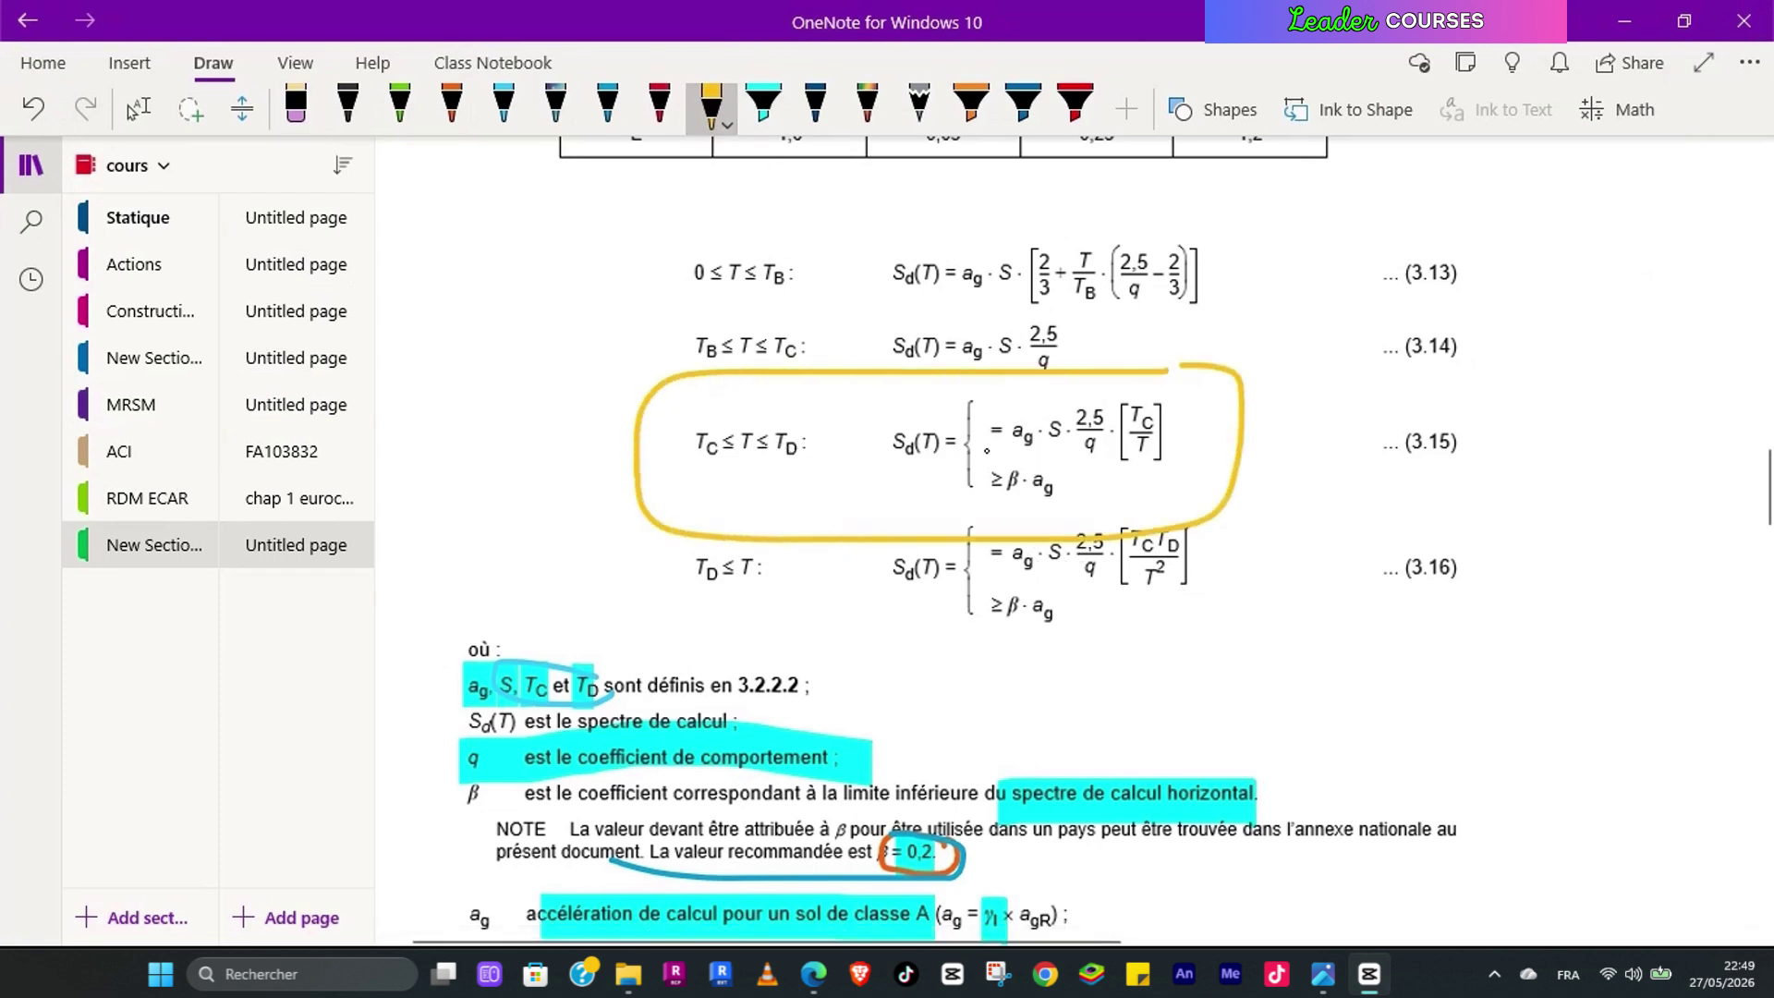
{"action": "left_click_drag", "start_coordinate": [990, 439], "coordinate": [1028, 453]}
{"action": "left_click_drag", "start_coordinate": [1079, 445], "coordinate": [1152, 418]}
Step: Compare the Sd formula in Excel with expression (3.15), and circle its β·ag lower limit in yellow in OneNote
{"action": "mouse_move", "coordinate": [1370, 975]}
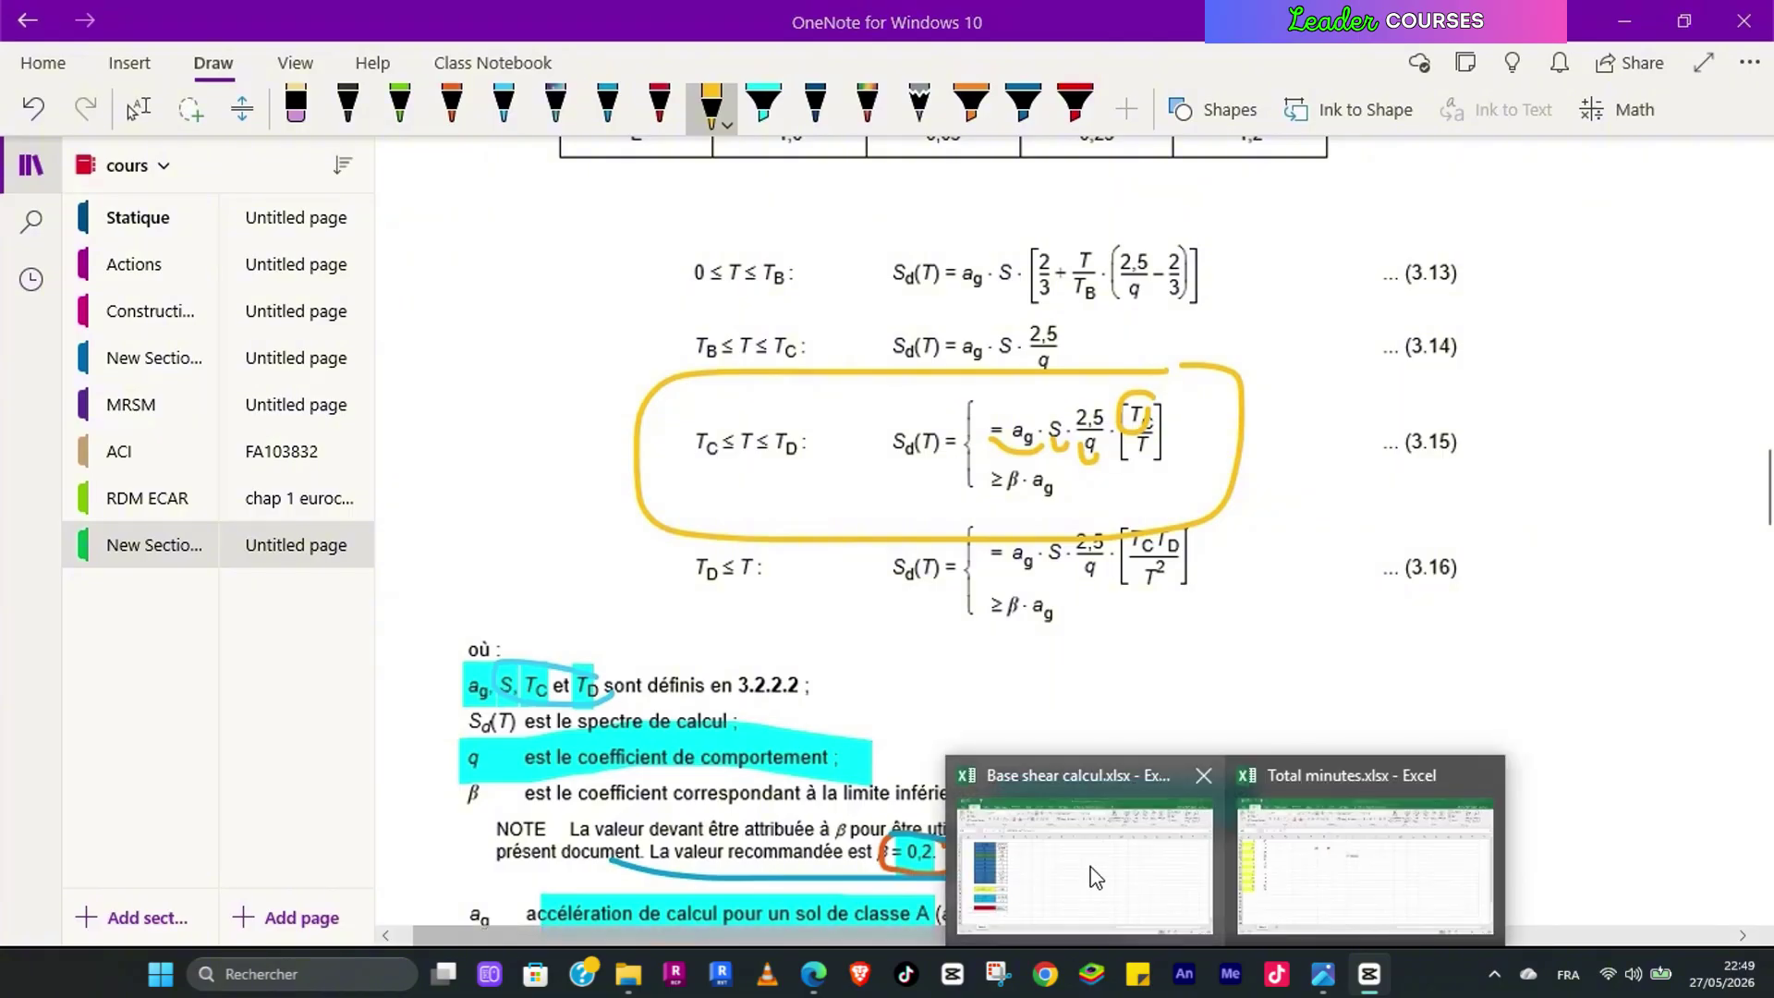
{"action": "left_click", "coordinate": [995, 801]}
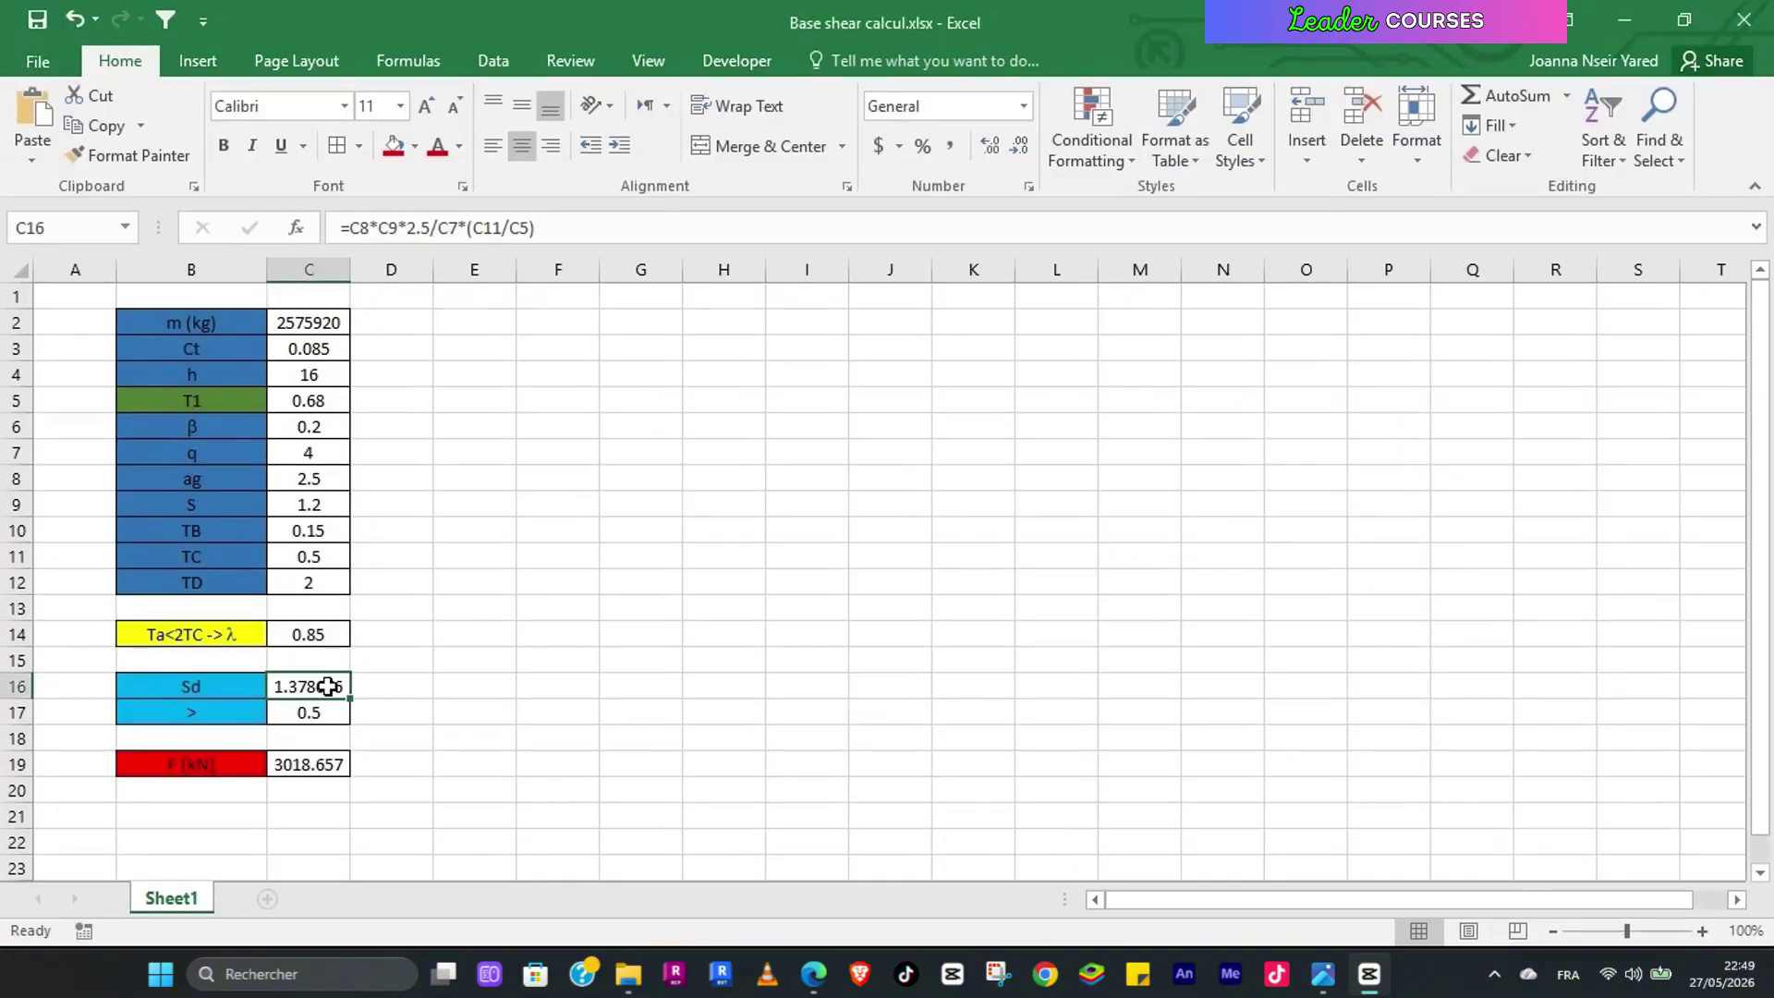
{"action": "key", "text": "alt+Tab"}
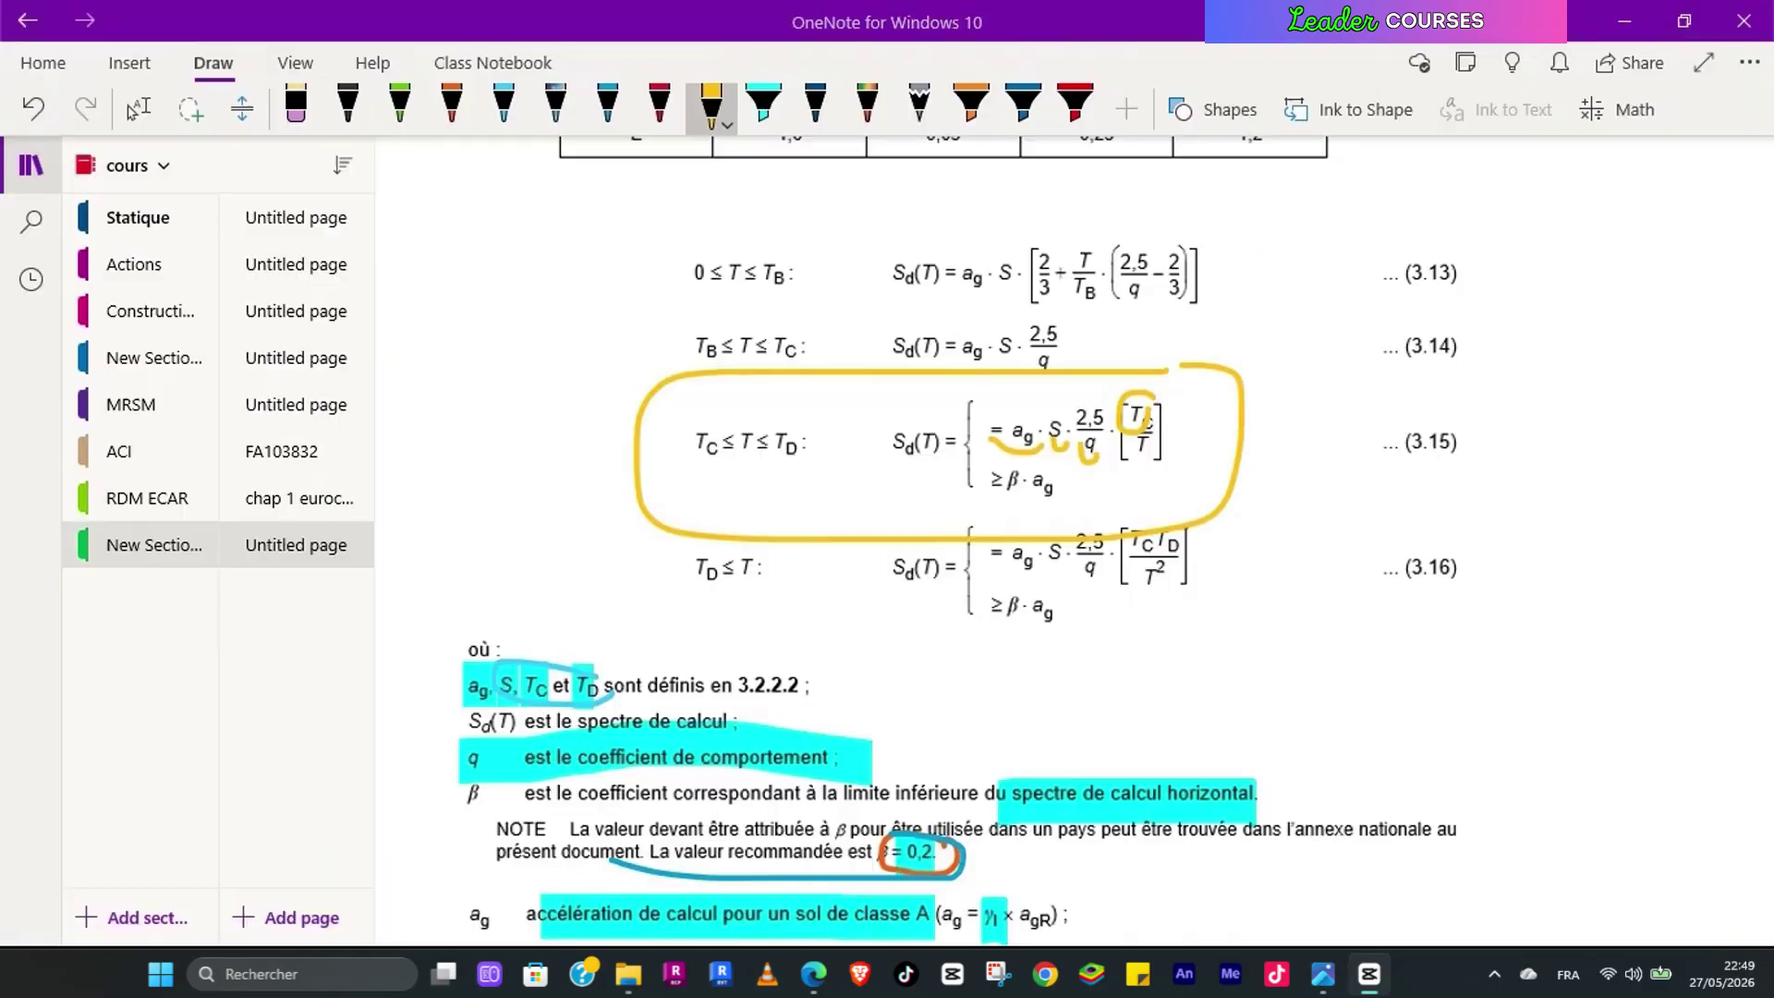
{"action": "mouse_move", "coordinate": [1054, 472]}
{"action": "left_mouse_down"}
{"action": "mouse_move", "coordinate": [993, 475]}
{"action": "mouse_move", "coordinate": [1022, 508]}
{"action": "mouse_move", "coordinate": [1057, 480]}
{"action": "left_mouse_up"}
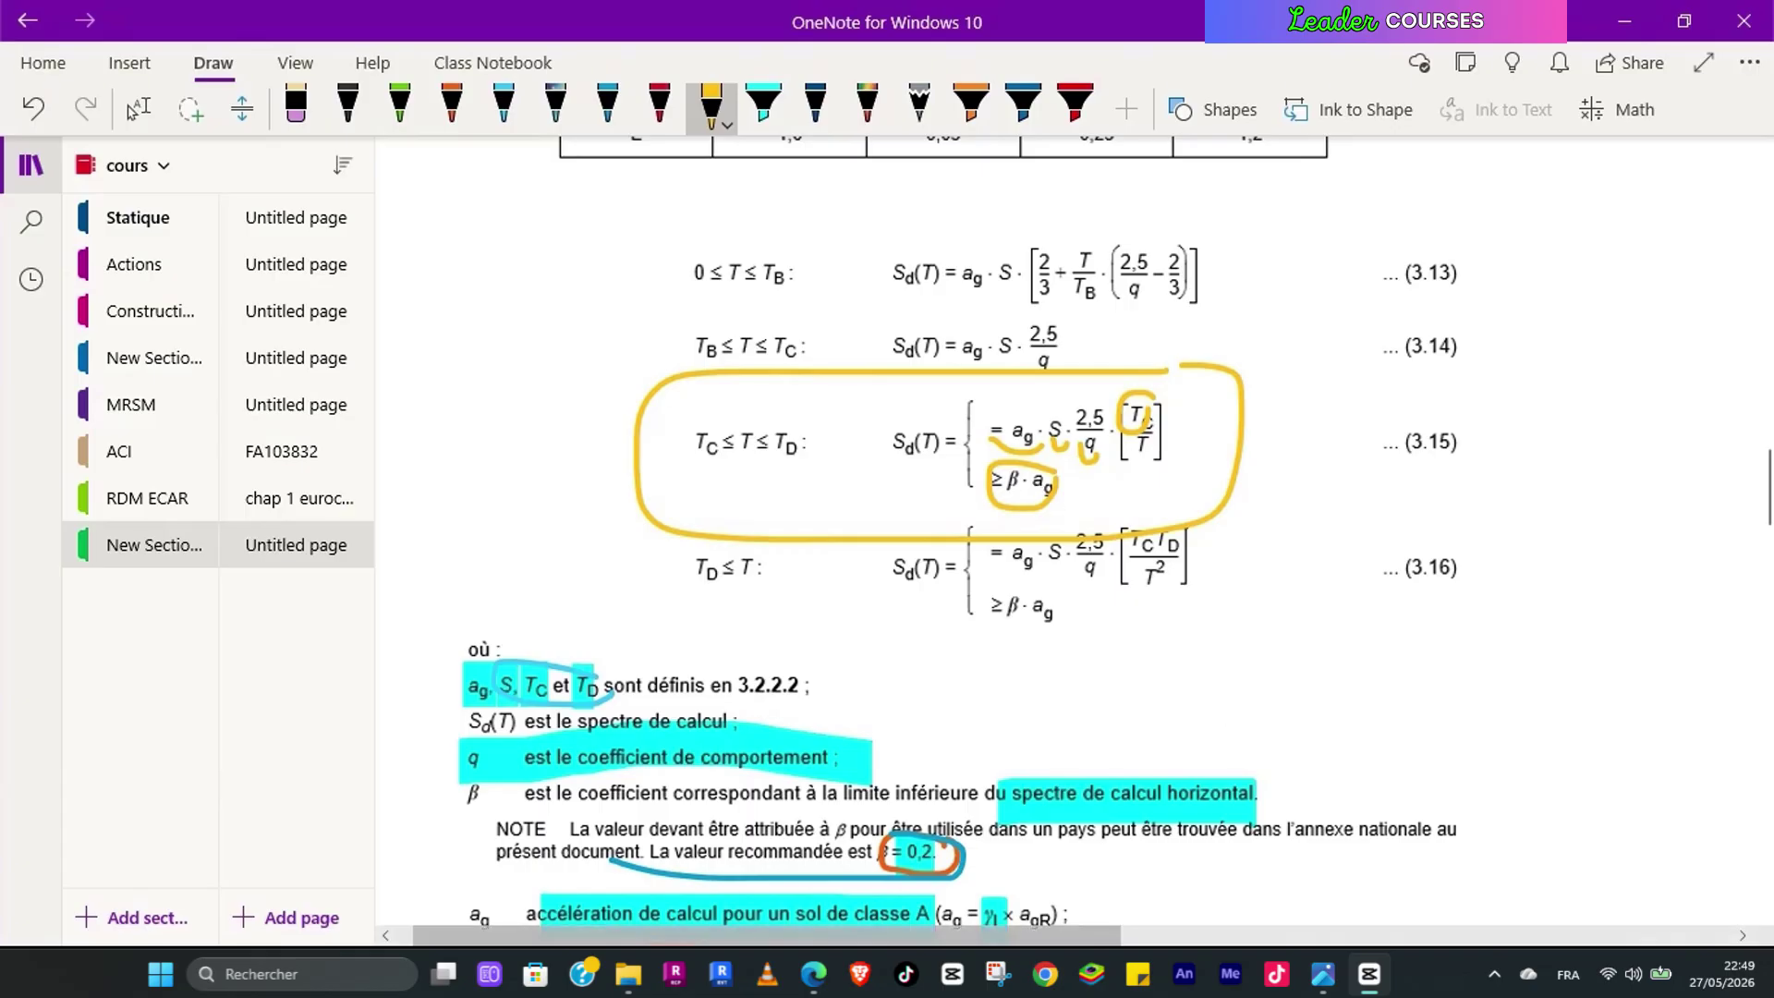
Step: Check the F (kN) formula in Excel, and erase the ink marks over Sd(T1)·m·λ in expression (4.5) in OneNote
{"action": "mouse_move", "coordinate": [1369, 974]}
{"action": "left_click", "coordinate": [1072, 859]}
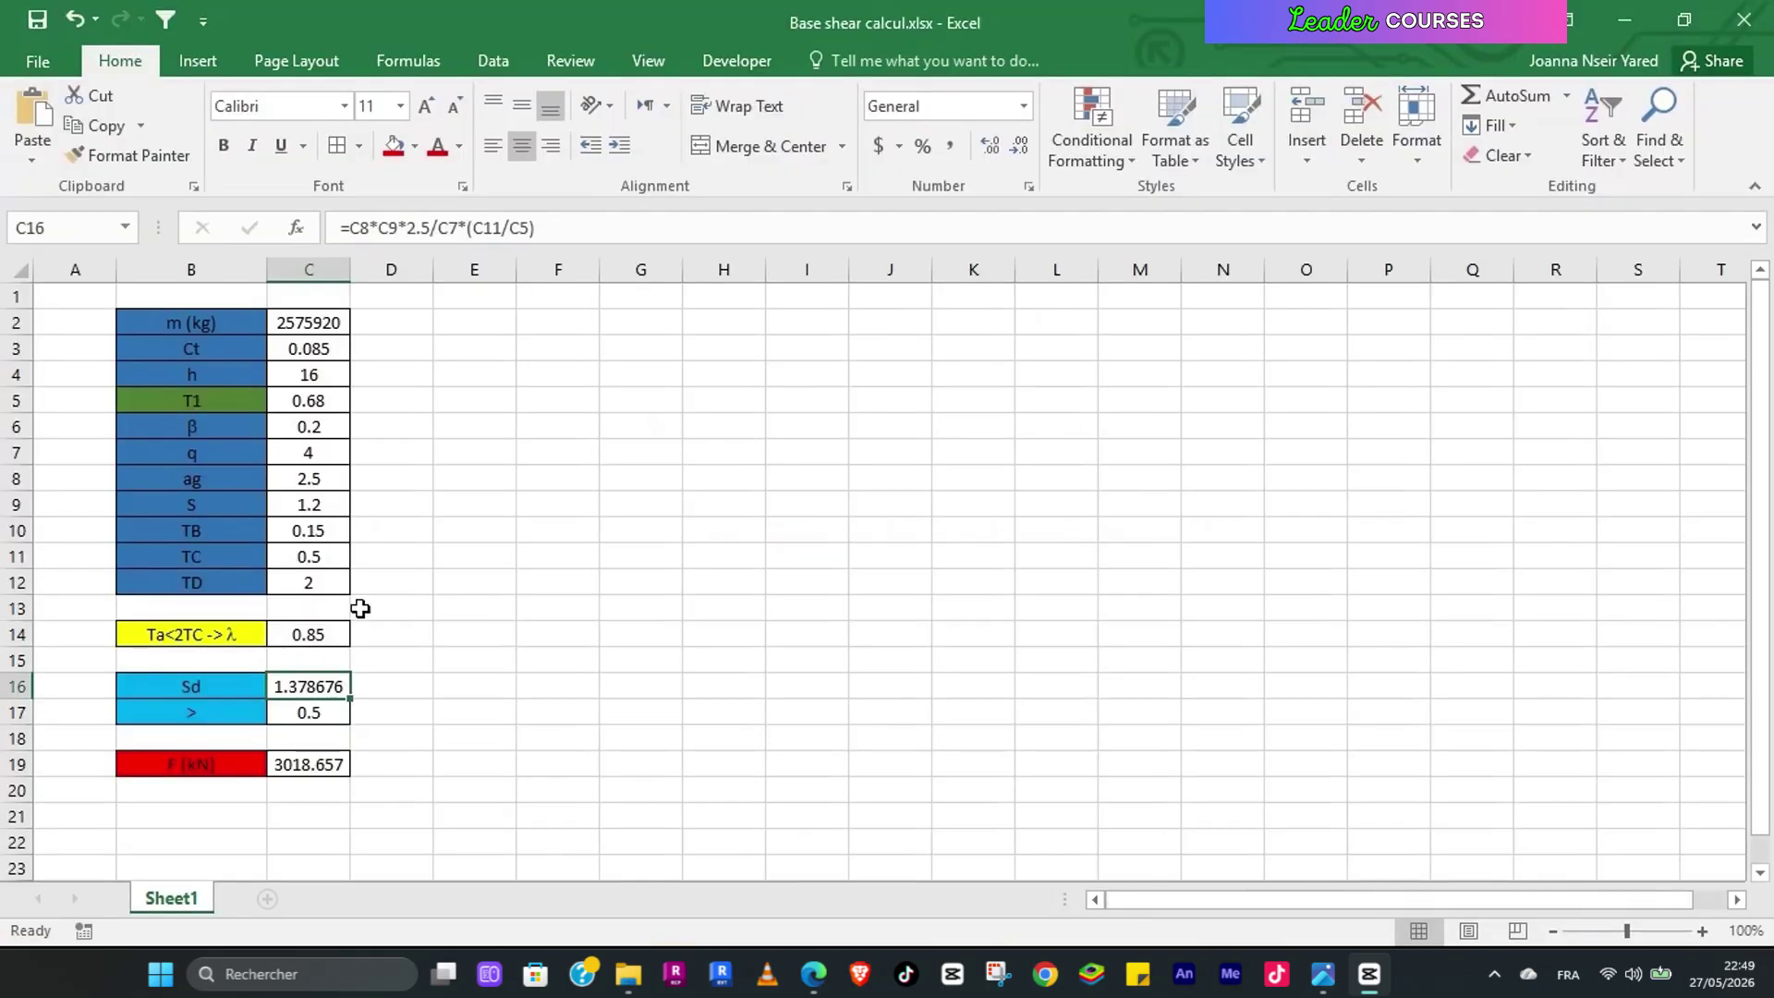
{"action": "left_click", "coordinate": [315, 765]}
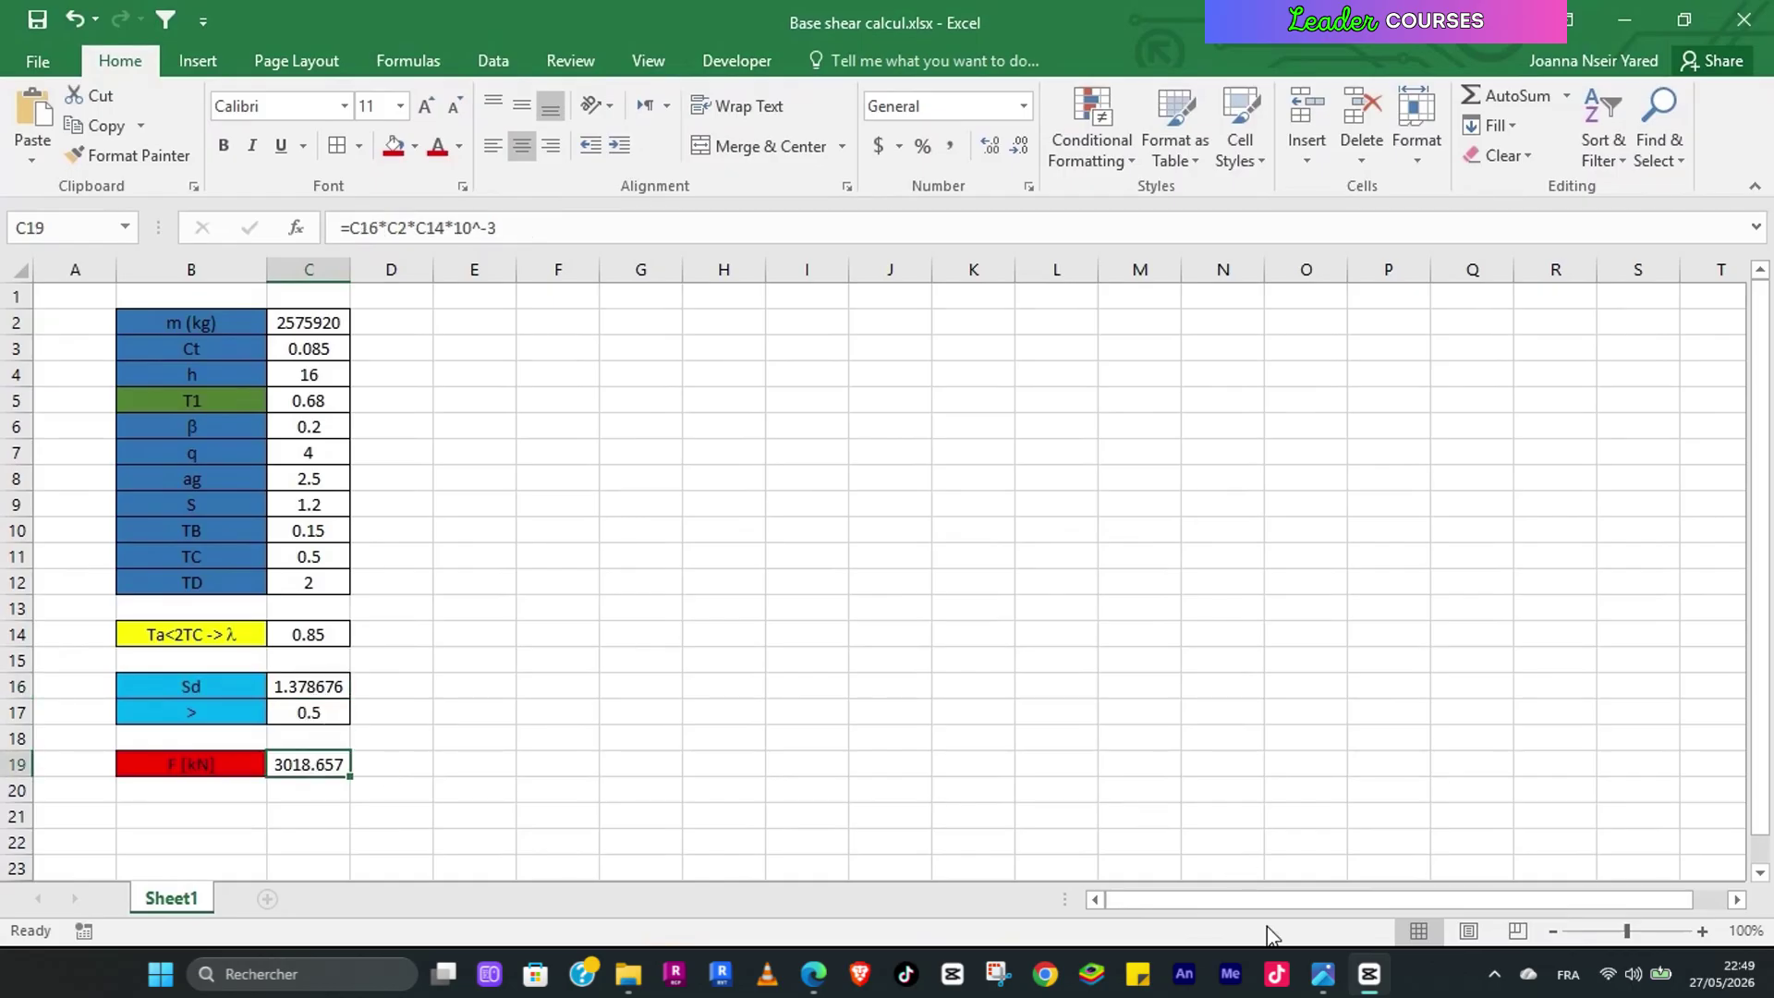
{"action": "key", "text": "alt+Tab"}
{"action": "scroll", "coordinate": [1022, 548], "scroll_direction": "up", "scroll_amount": 10}
{"action": "scroll", "coordinate": [1022, 548], "scroll_direction": "up", "scroll_amount": 10}
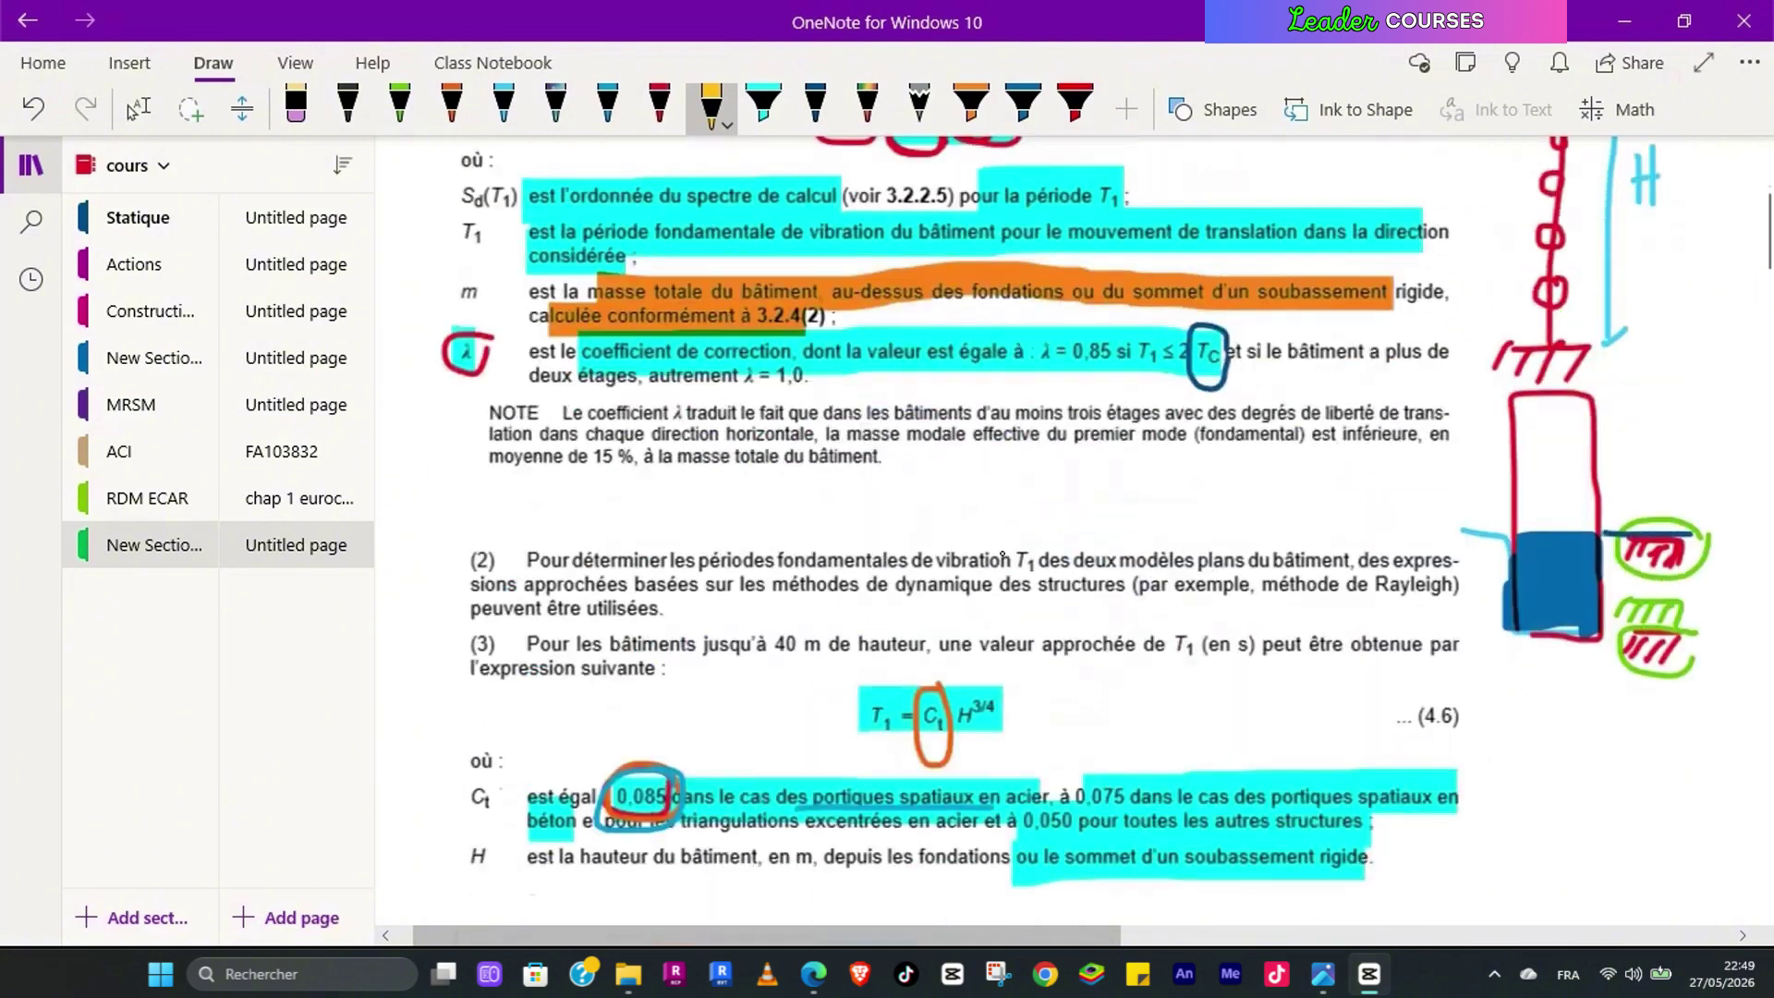
{"action": "left_click", "coordinate": [295, 109]}
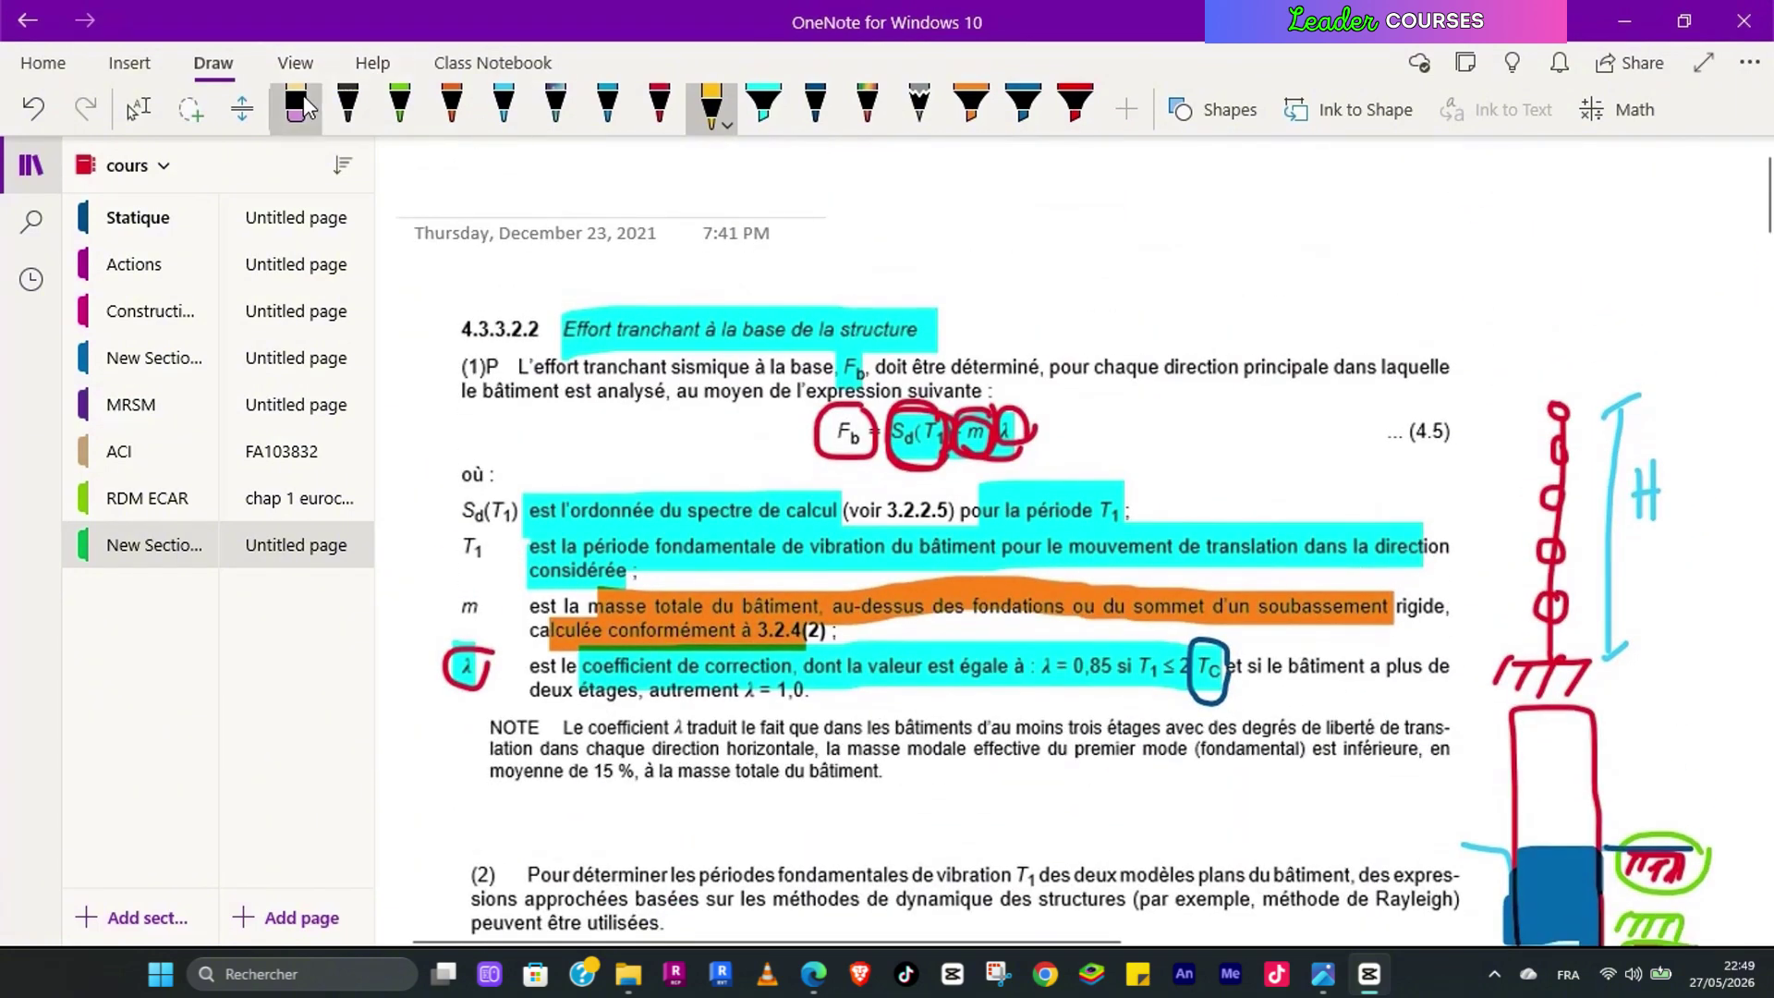
{"action": "mouse_move", "coordinate": [910, 411]}
{"action": "left_mouse_down"}
{"action": "mouse_move", "coordinate": [934, 453]}
{"action": "mouse_move", "coordinate": [1007, 425]}
{"action": "mouse_move", "coordinate": [948, 450]}
{"action": "left_mouse_up"}
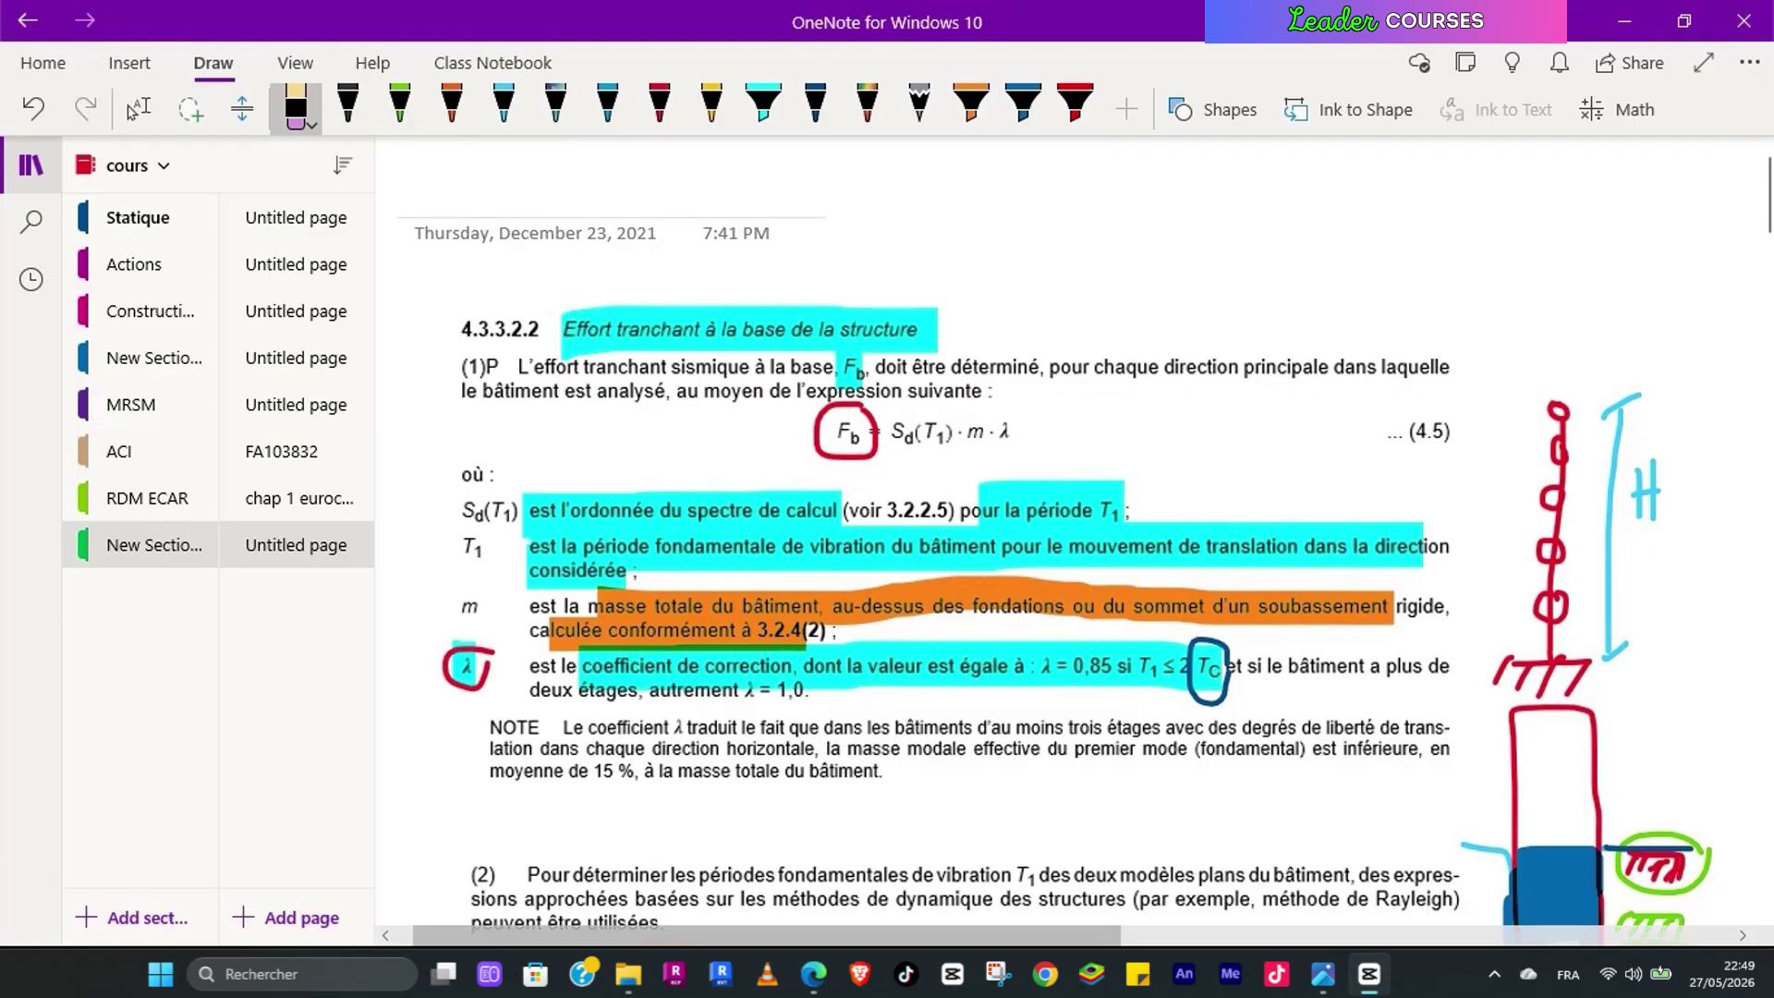
Step: Trace the cells referenced by the base shear formula in C19 of the Excel sheet, leaving the formula as it is
{"action": "mouse_move", "coordinate": [1230, 974]}
{"action": "left_click", "coordinate": [1091, 889]}
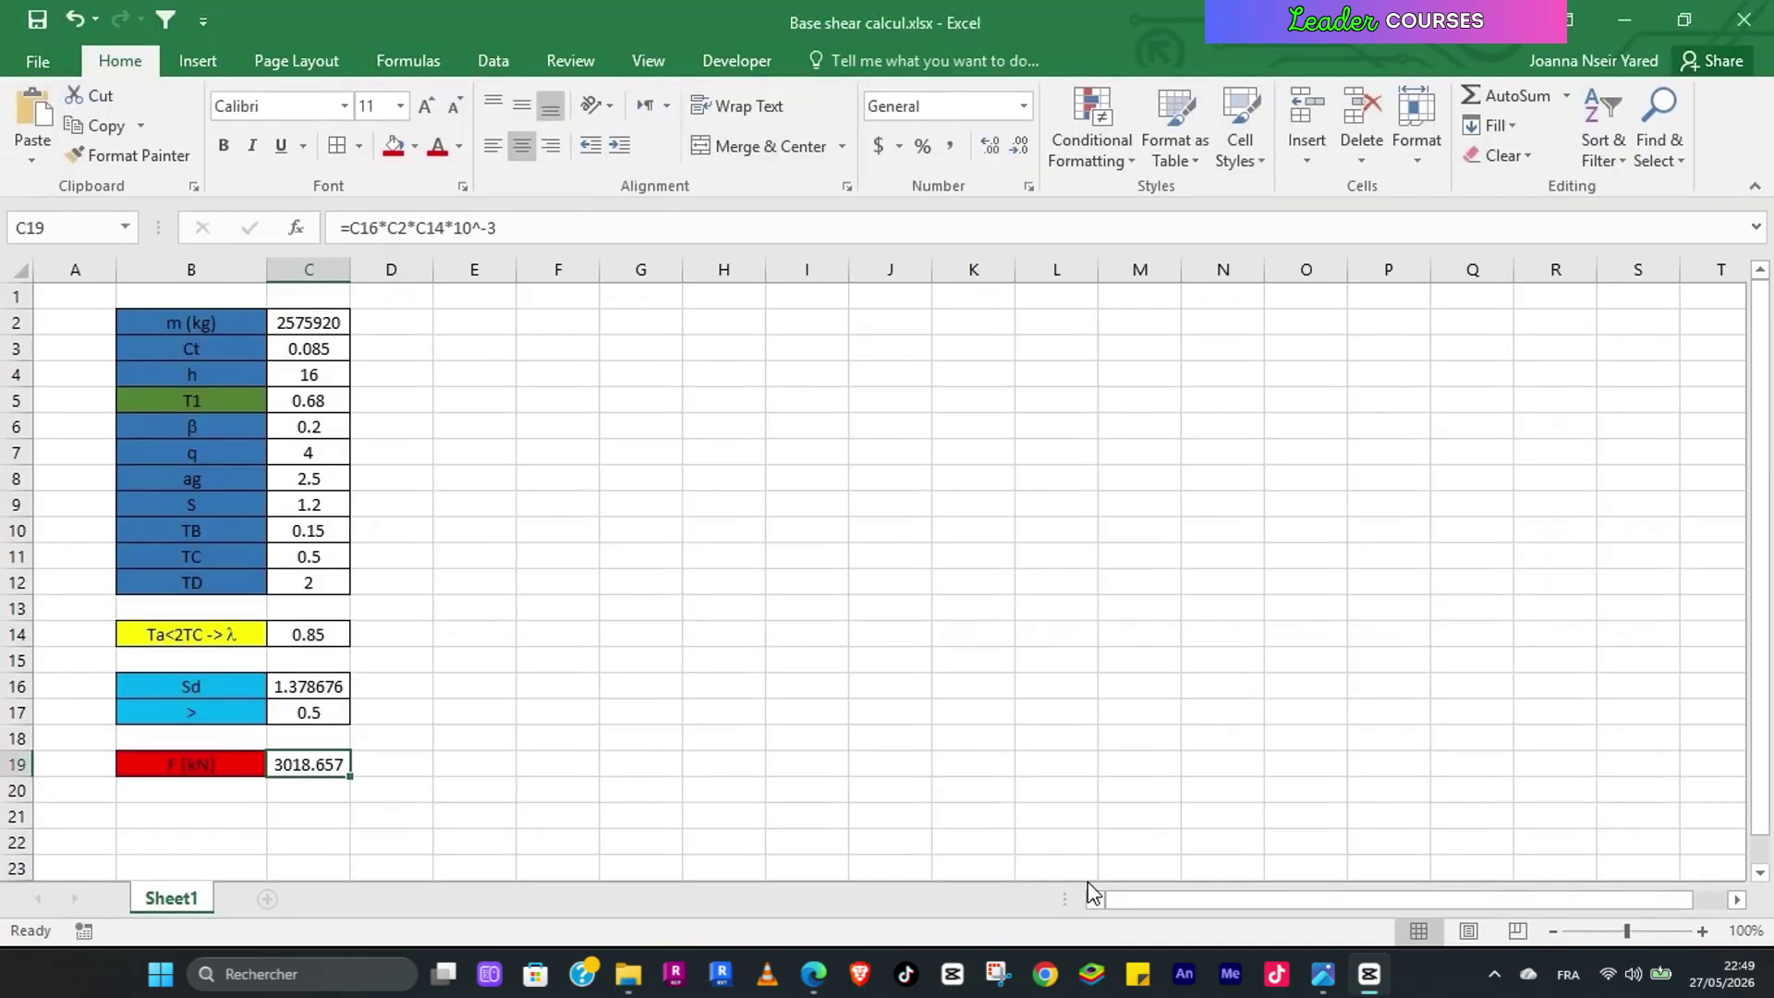
{"action": "left_click", "coordinate": [463, 235]}
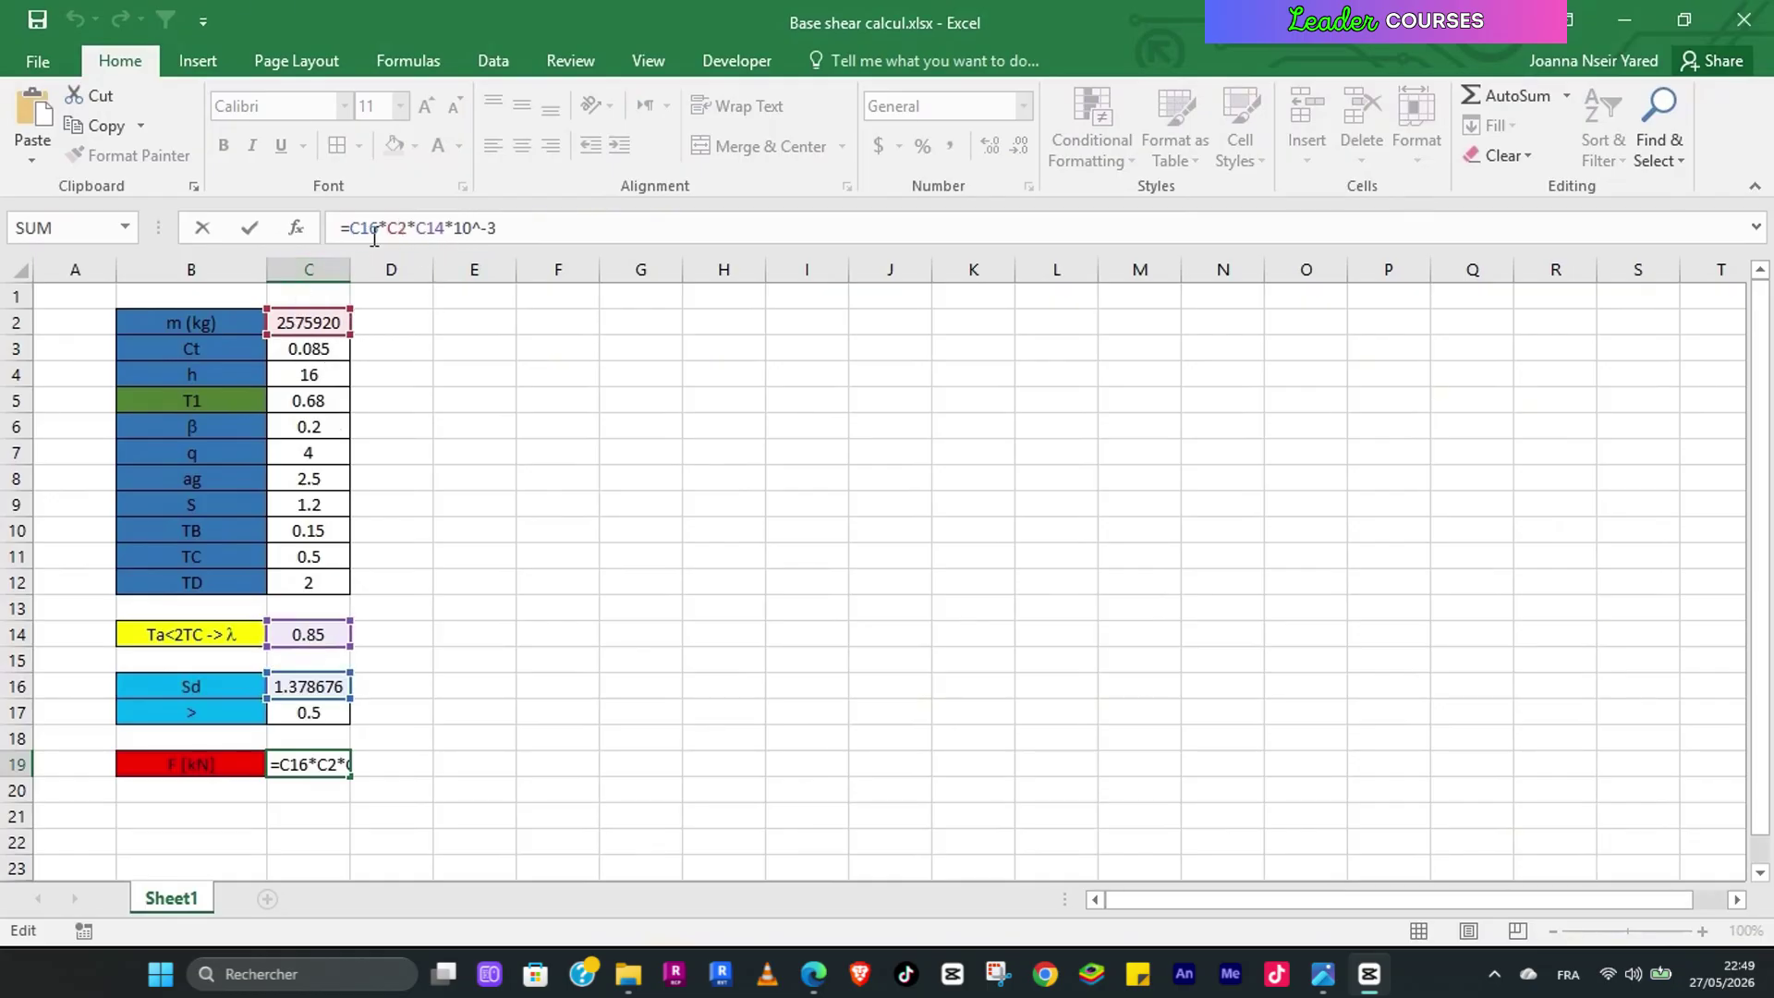
{"action": "left_click", "coordinate": [463, 228]}
{"action": "key", "text": "Return"}
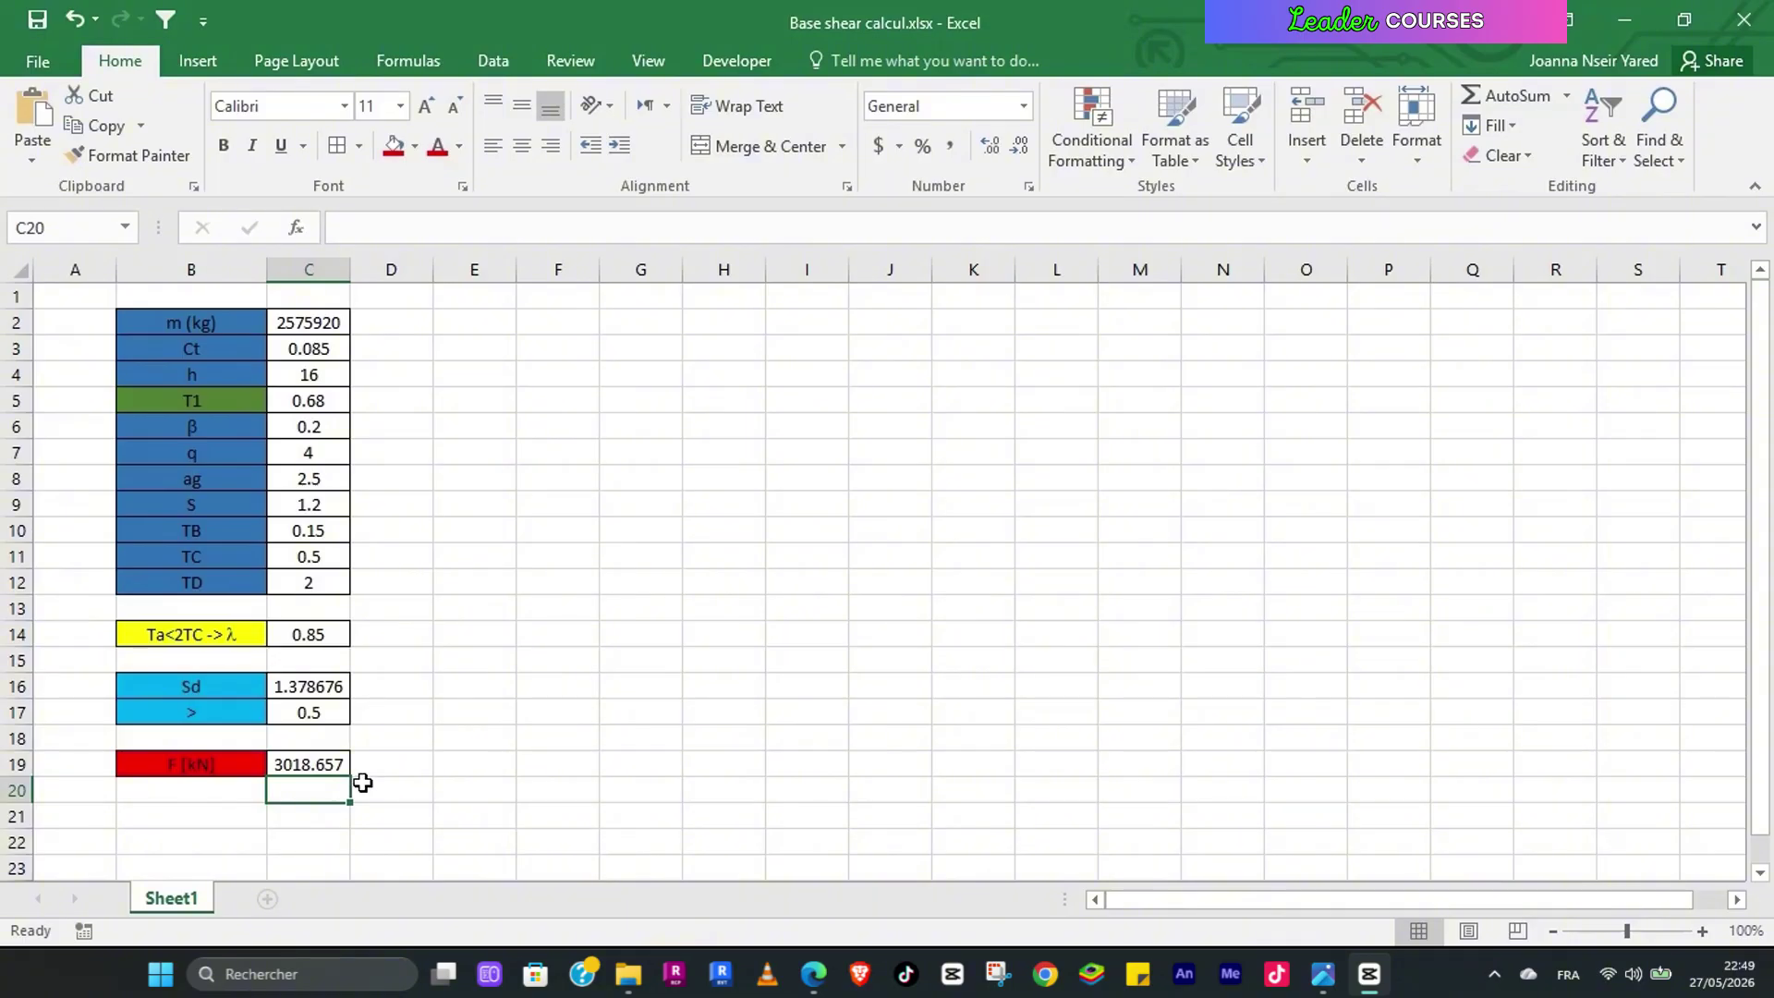
{"action": "left_click", "coordinate": [468, 742]}
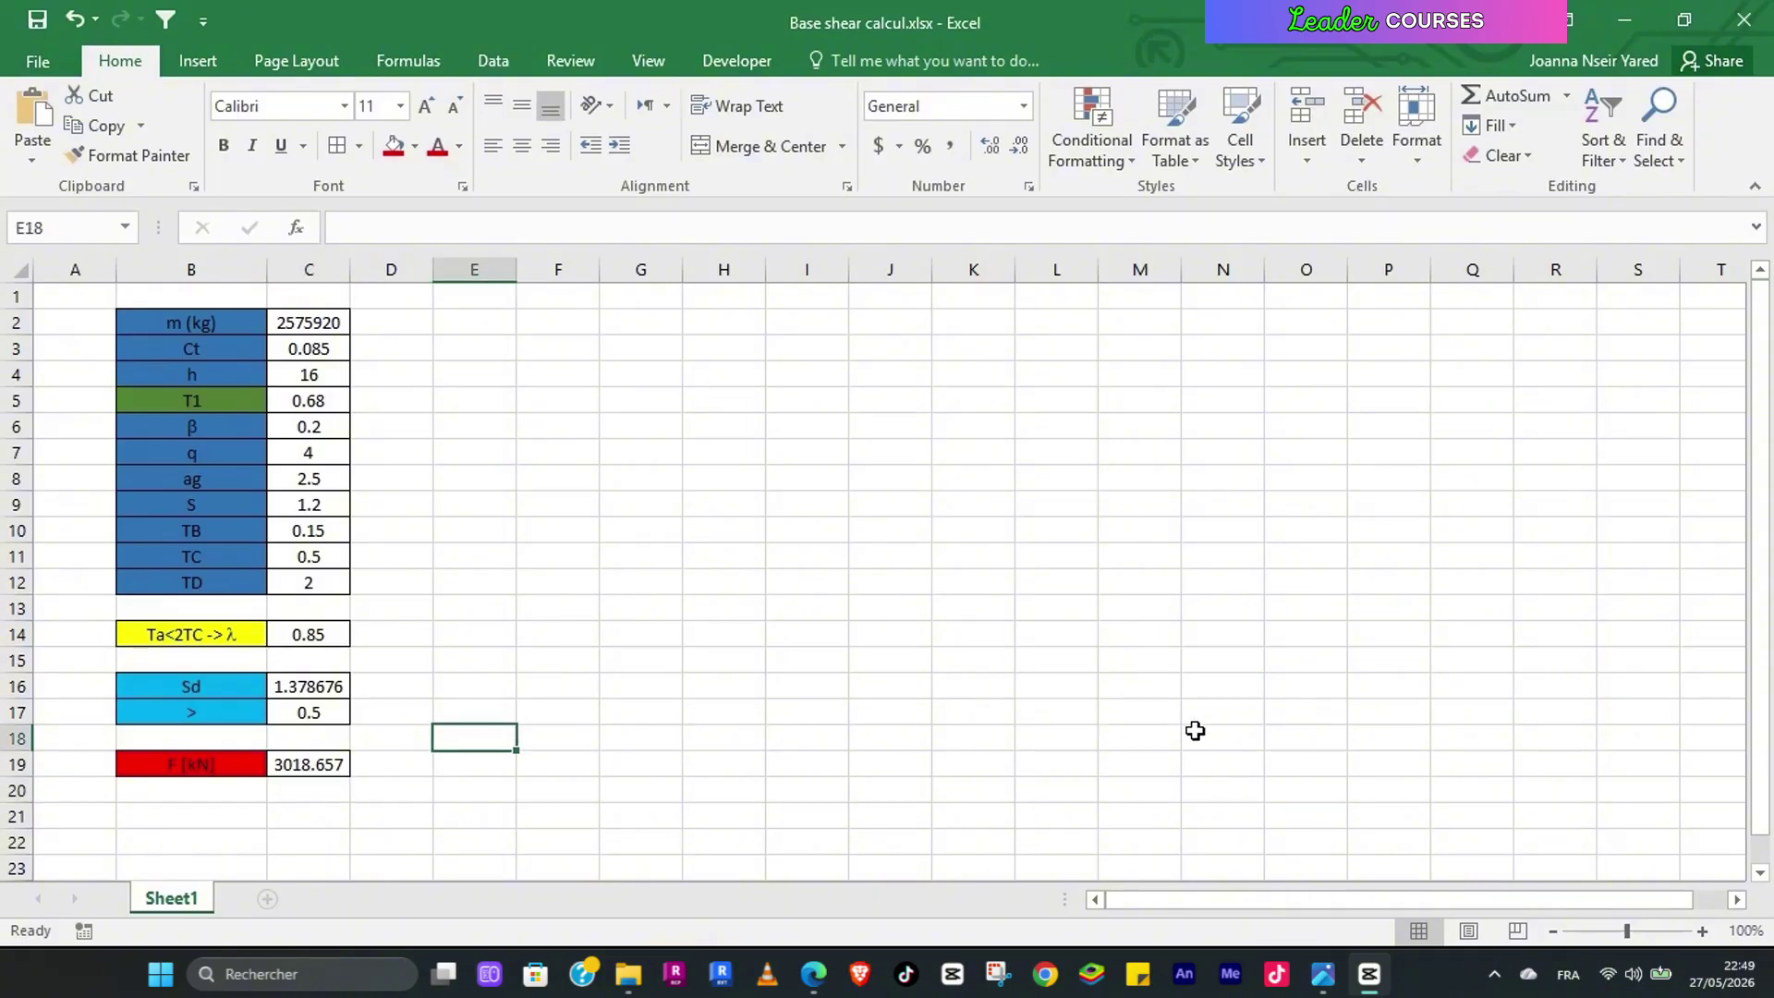
Step: Open the complete calculation note in Robot and find the data of case 8, EN 1998-1:2004 Dir. - masses_X
{"action": "mouse_move", "coordinate": [1370, 974]}
{"action": "left_click", "coordinate": [1284, 855]}
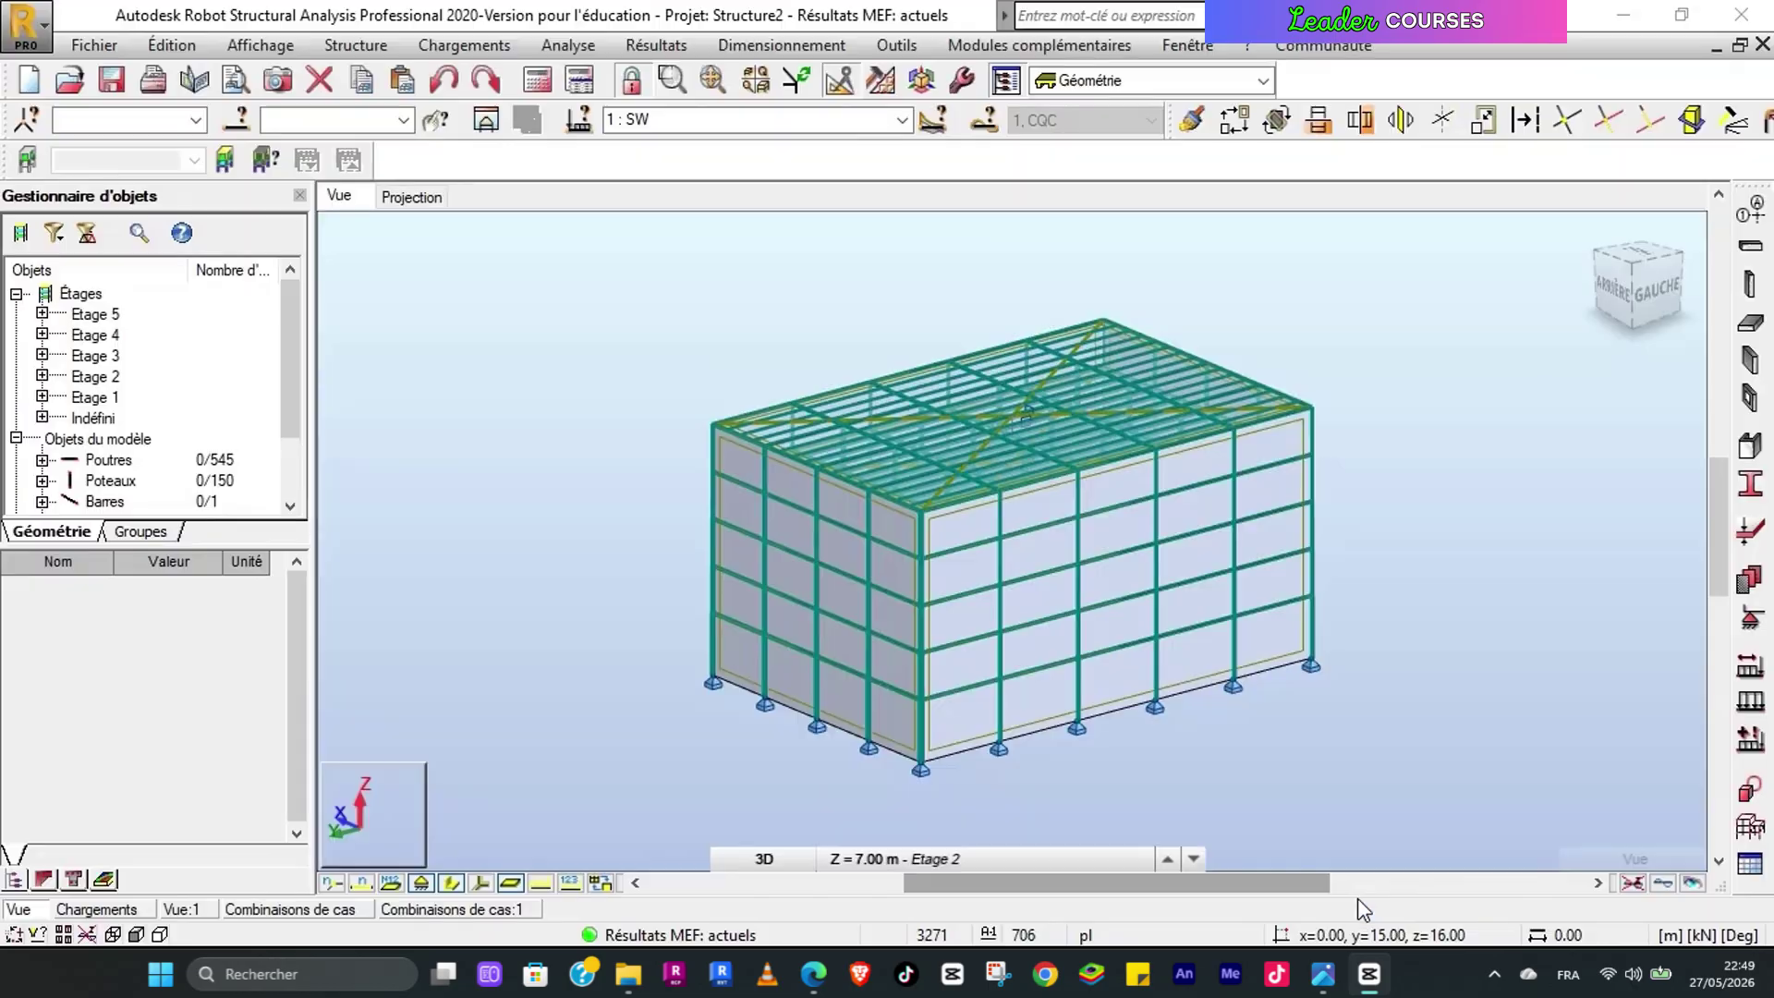
{"action": "left_click", "coordinate": [555, 43]}
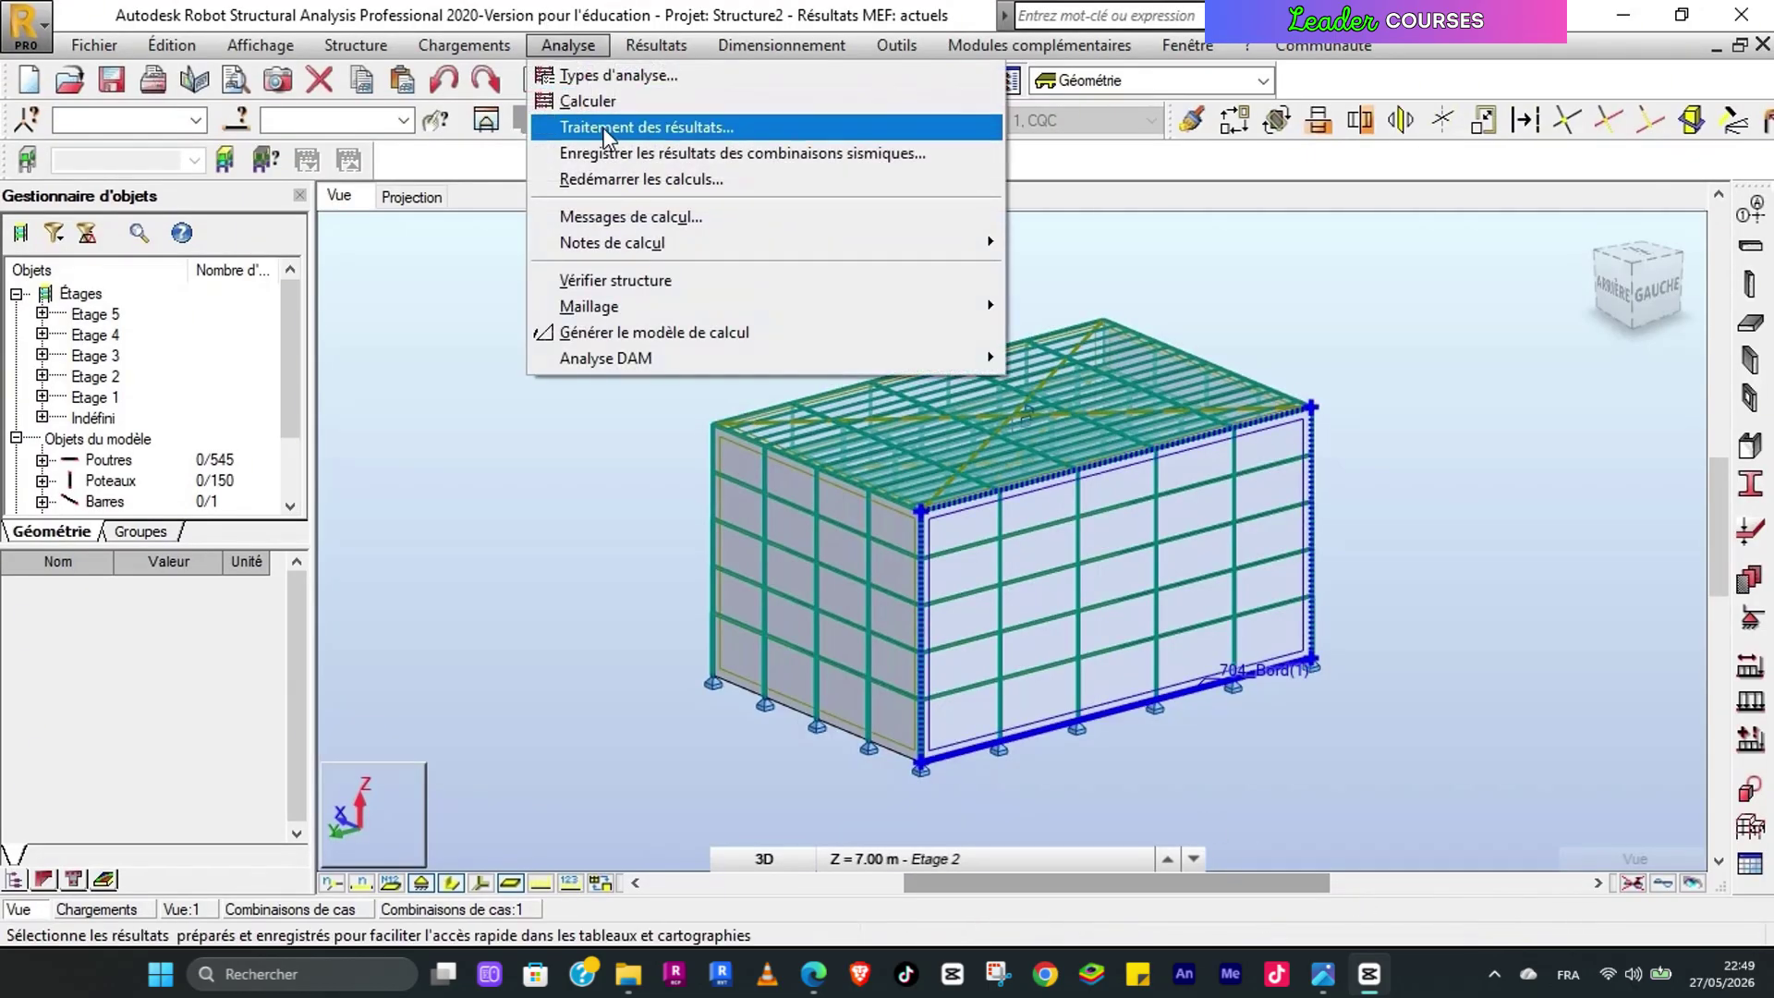
{"action": "mouse_move", "coordinate": [687, 258]}
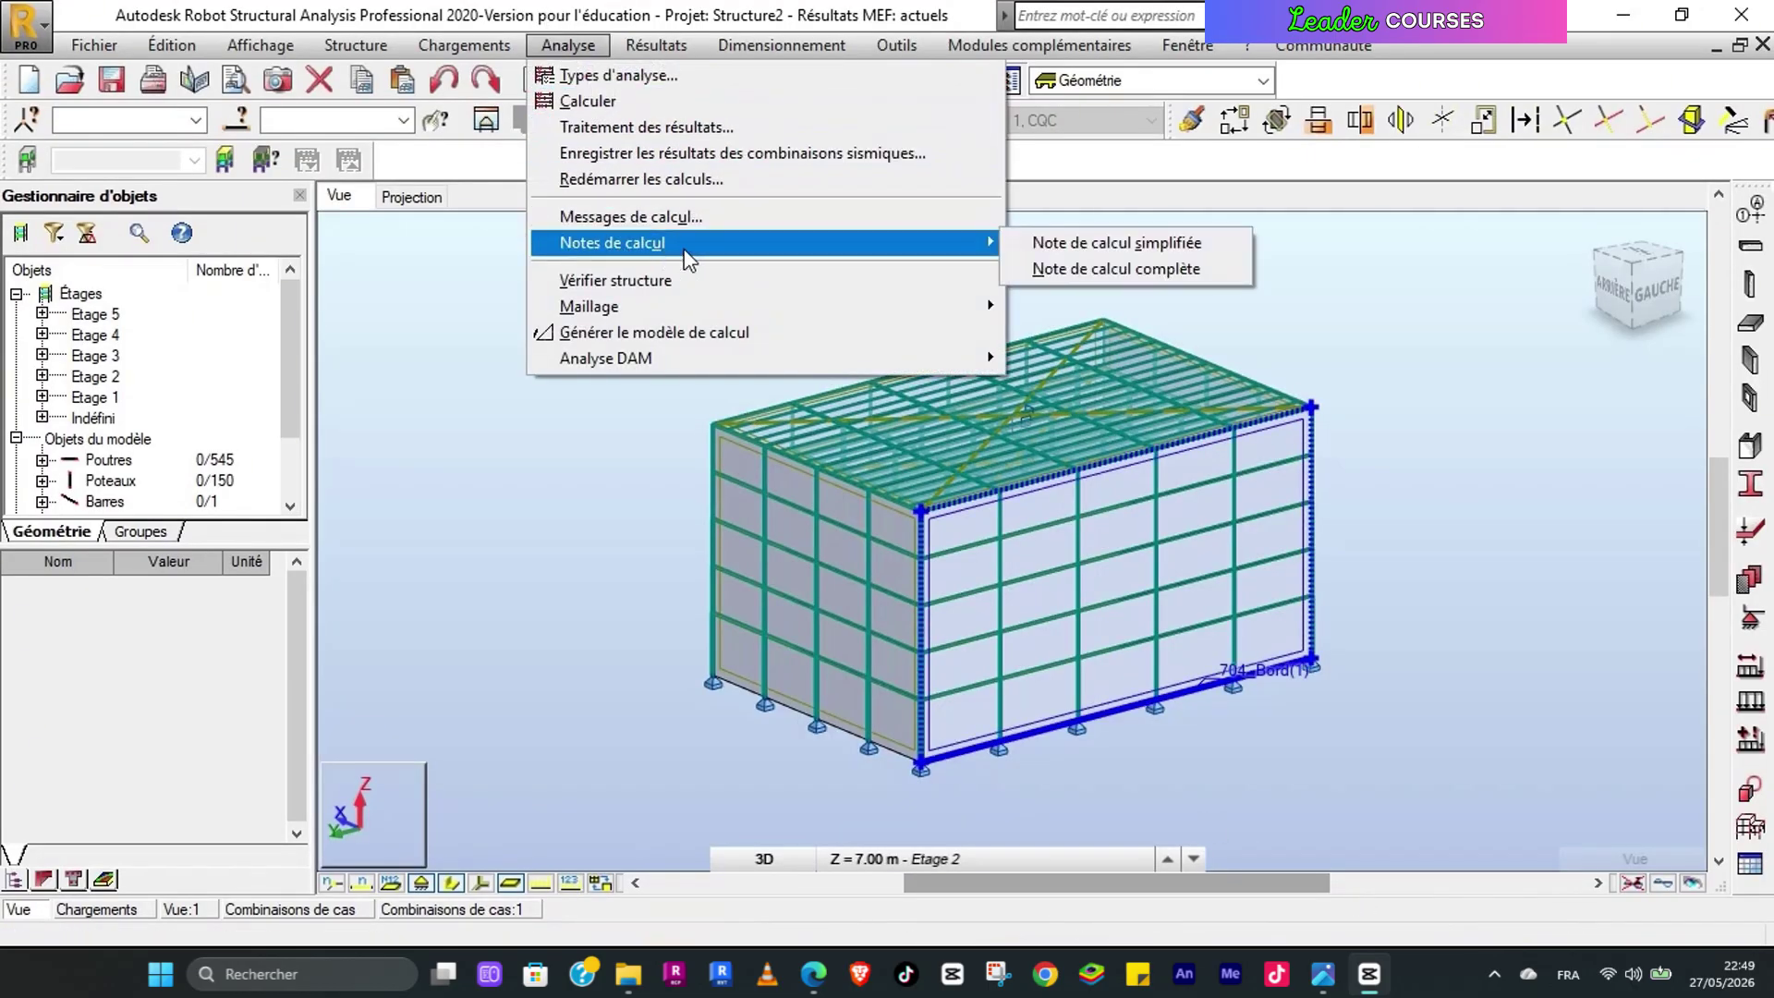
{"action": "left_click", "coordinate": [1041, 269]}
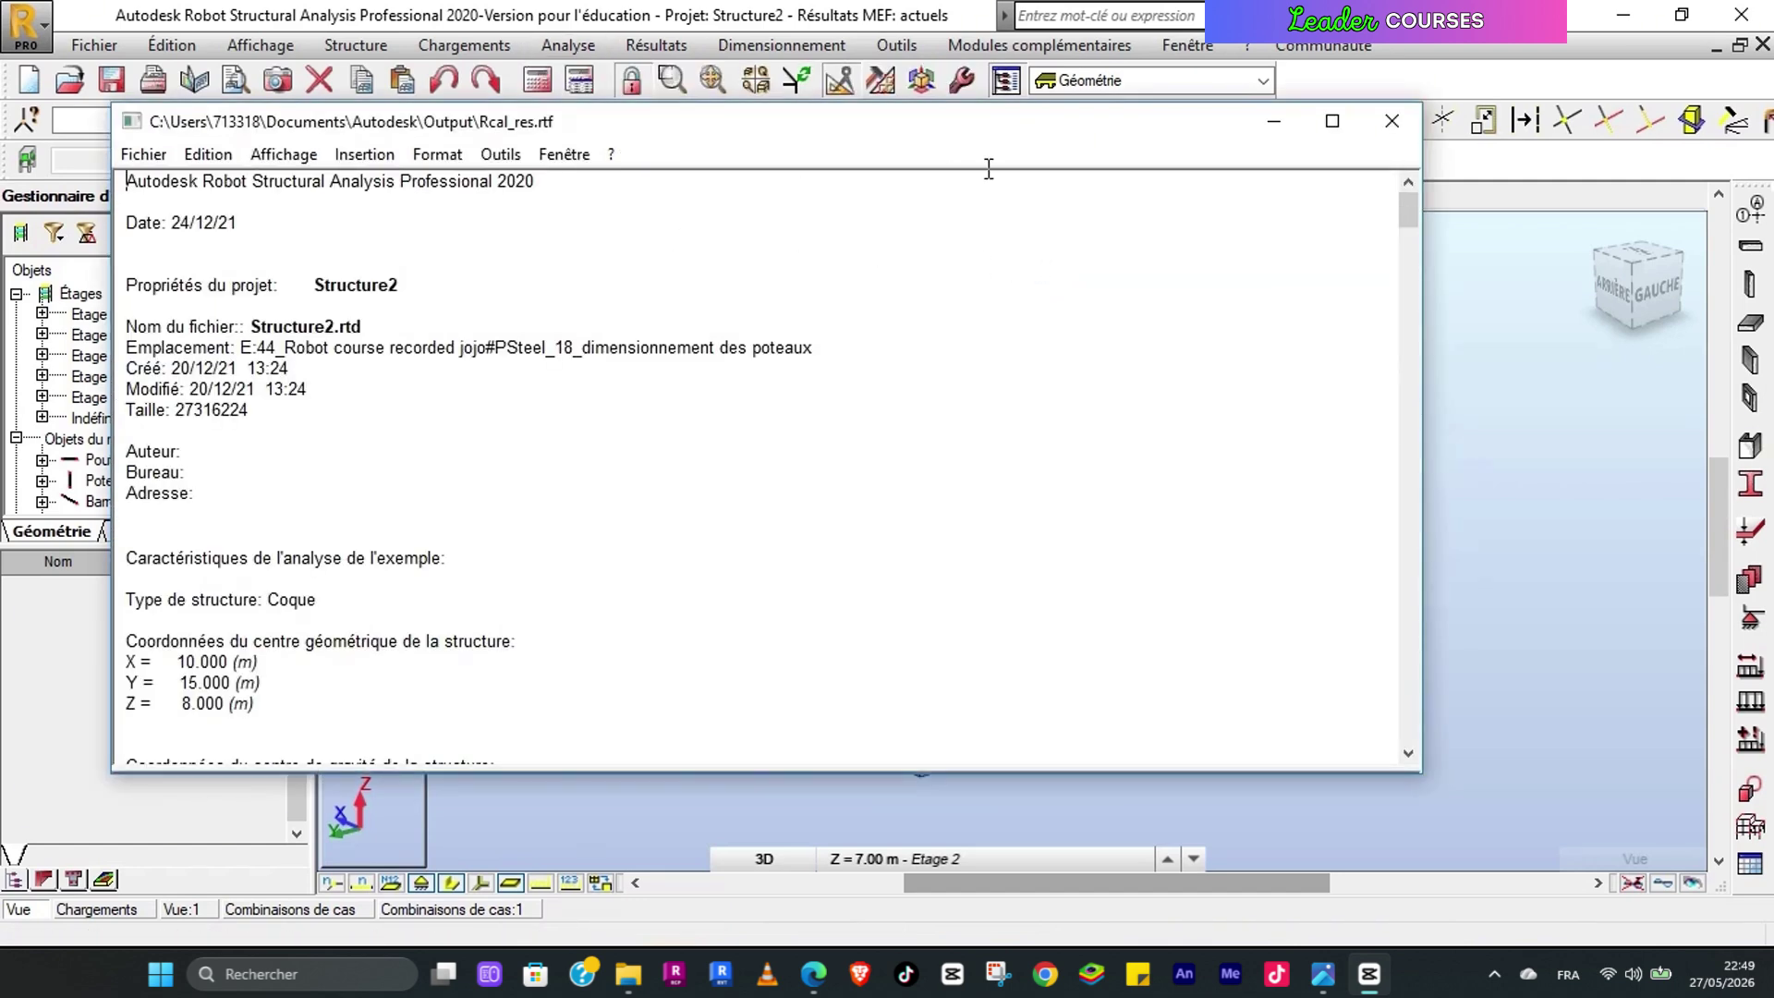
{"action": "left_click", "coordinate": [1332, 121]}
{"action": "scroll", "coordinate": [524, 453], "scroll_direction": "down", "scroll_amount": 14}
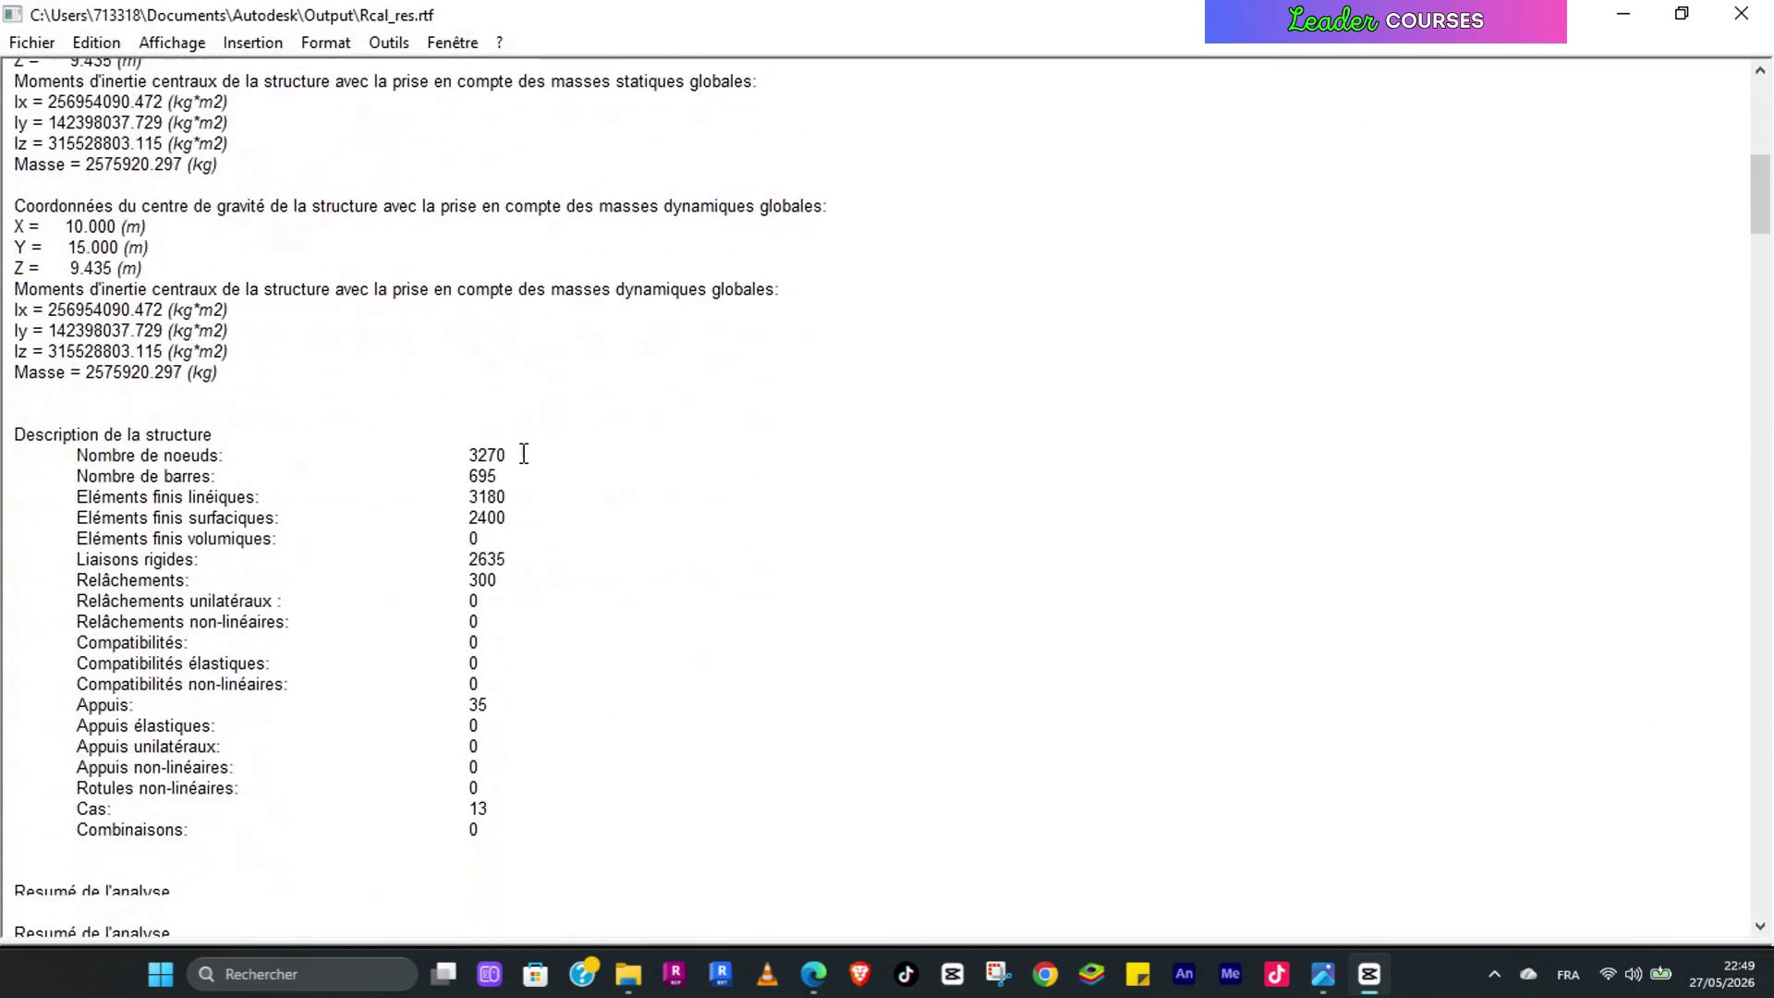
{"action": "scroll", "coordinate": [524, 454], "scroll_direction": "down", "scroll_amount": 20}
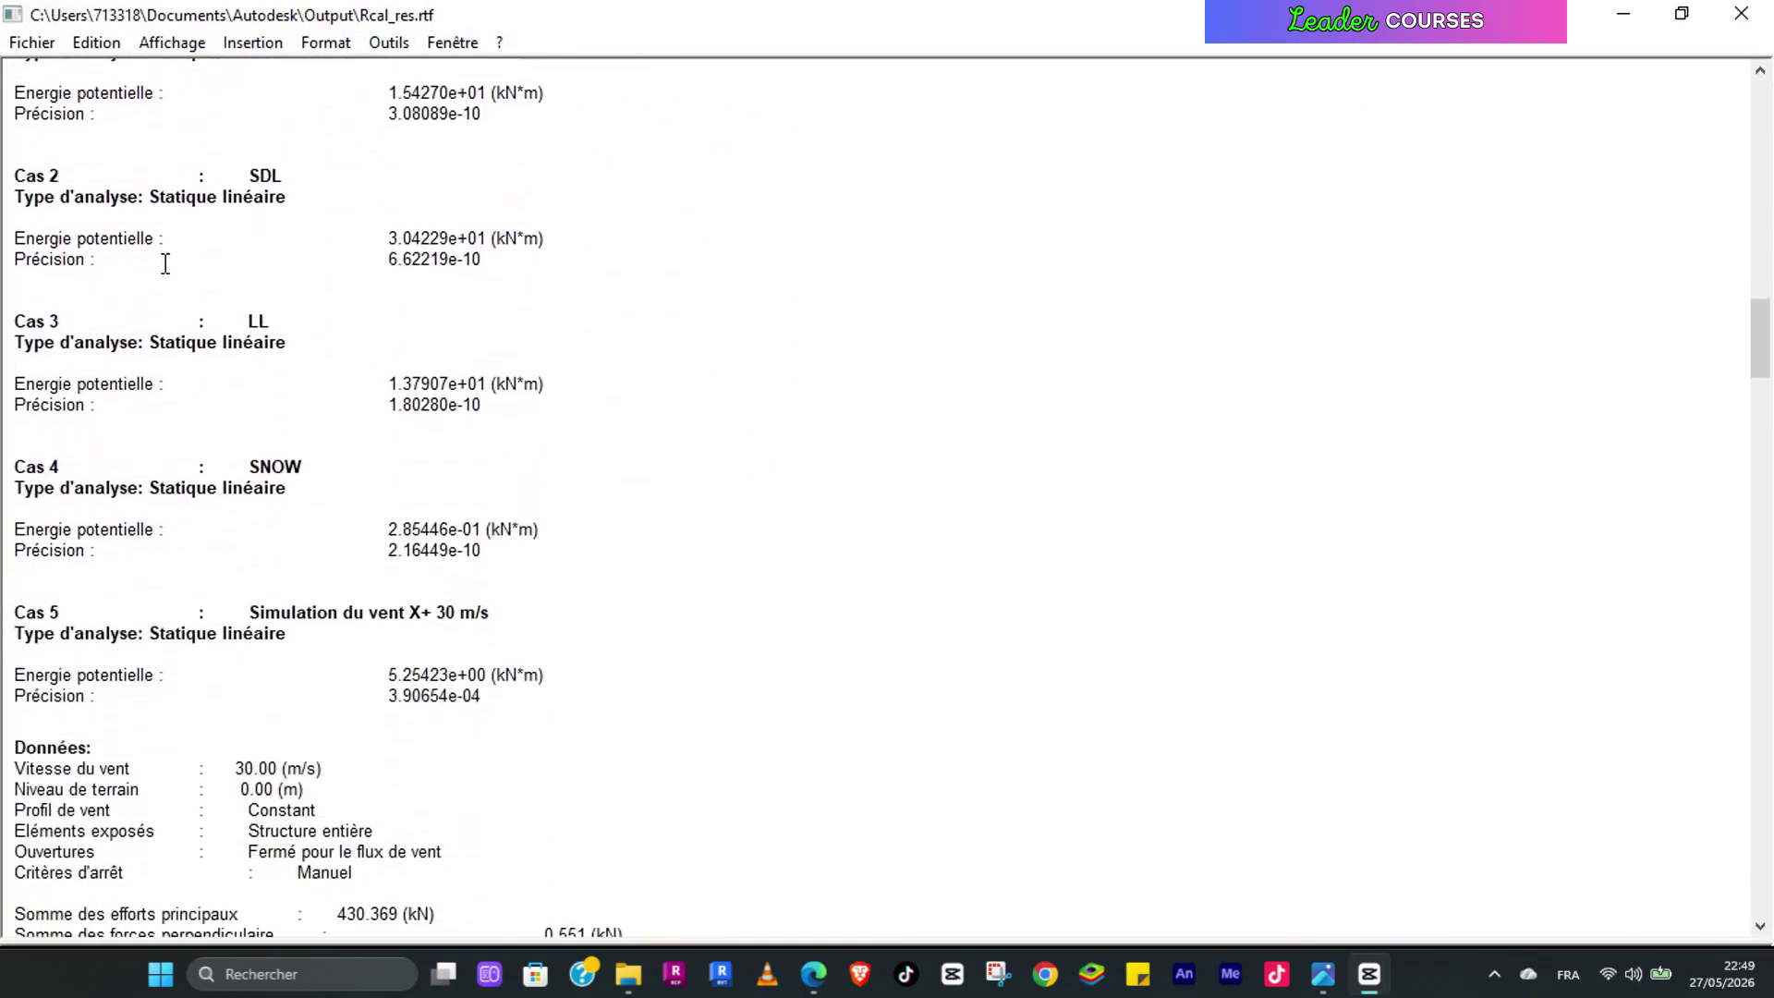
{"action": "scroll", "coordinate": [181, 430], "scroll_direction": "down", "scroll_amount": 5}
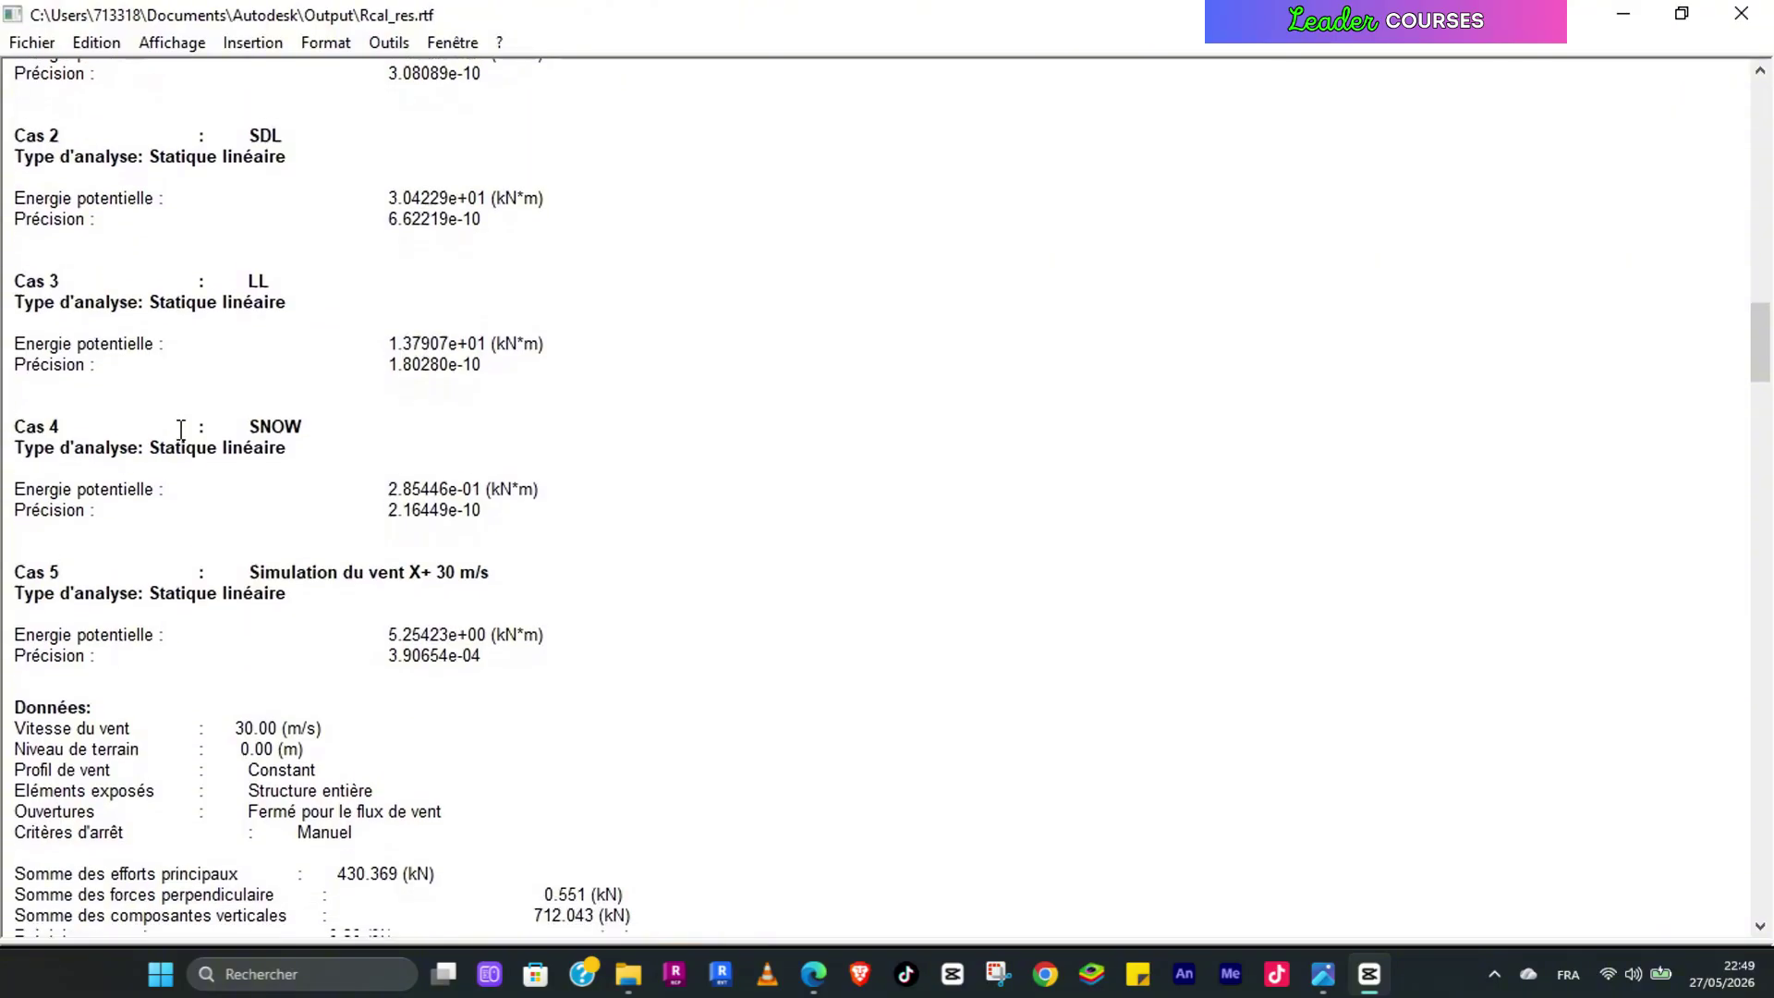
{"action": "scroll", "coordinate": [181, 430], "scroll_direction": "down", "scroll_amount": 10}
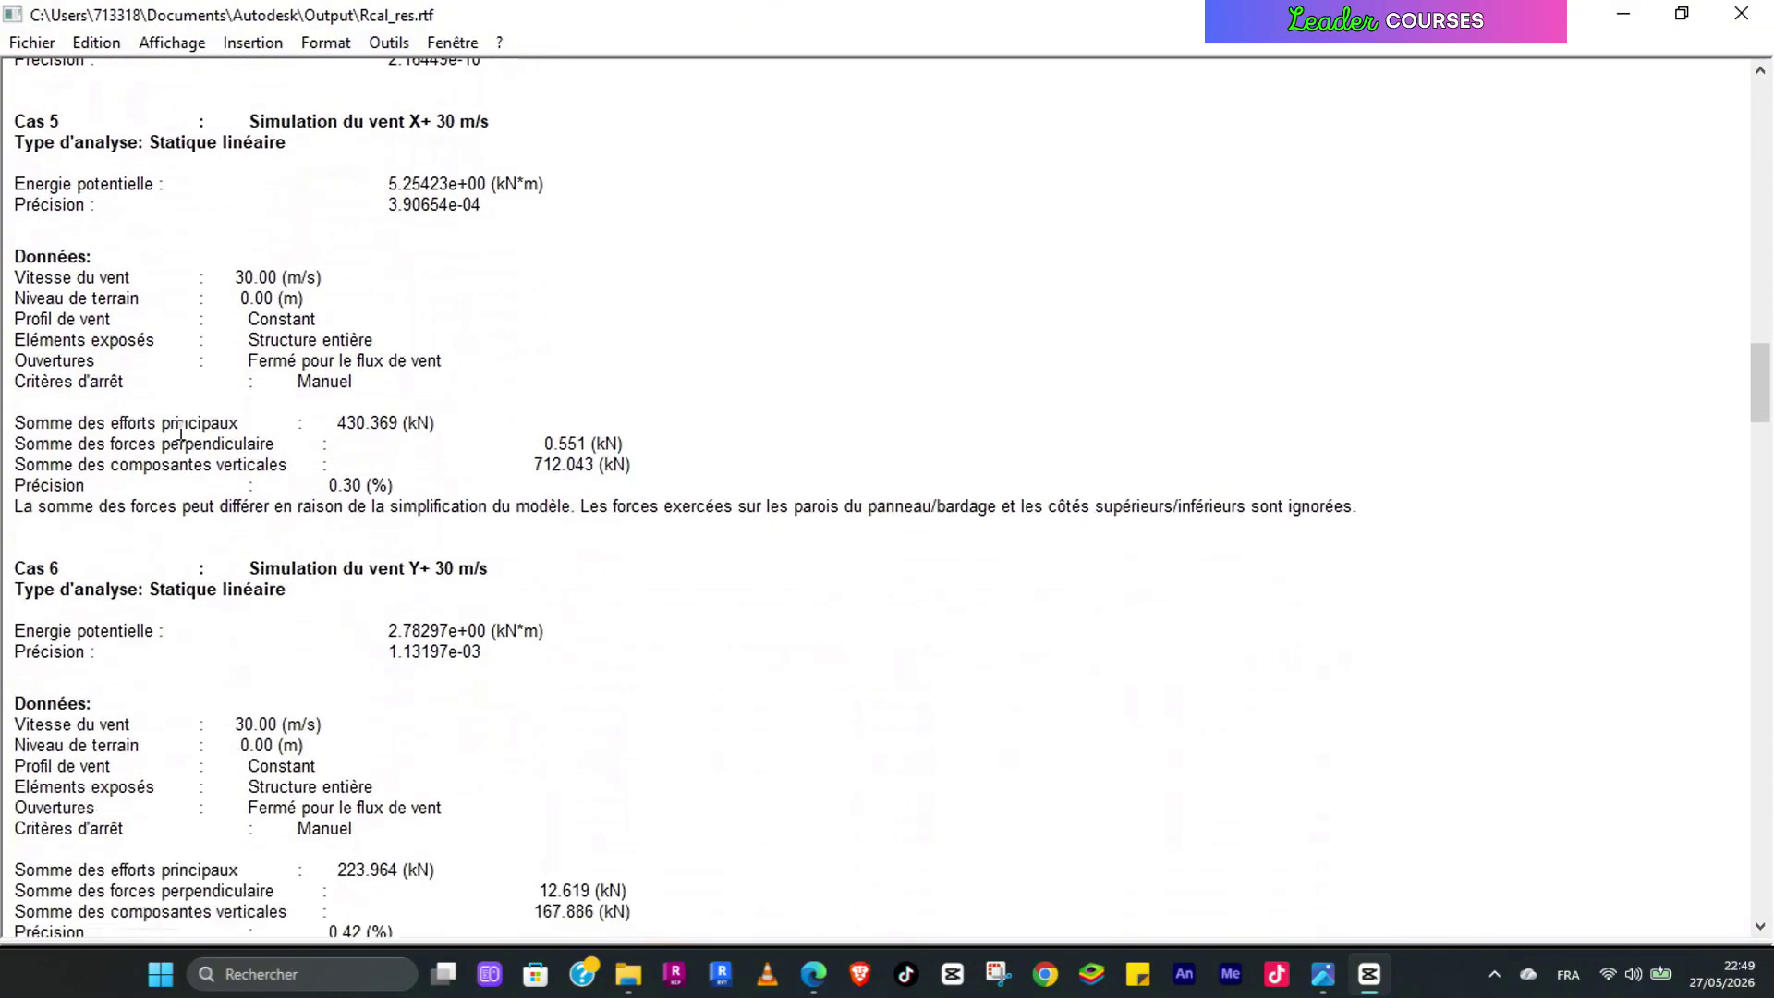
{"action": "scroll", "coordinate": [181, 430], "scroll_direction": "down", "scroll_amount": 7}
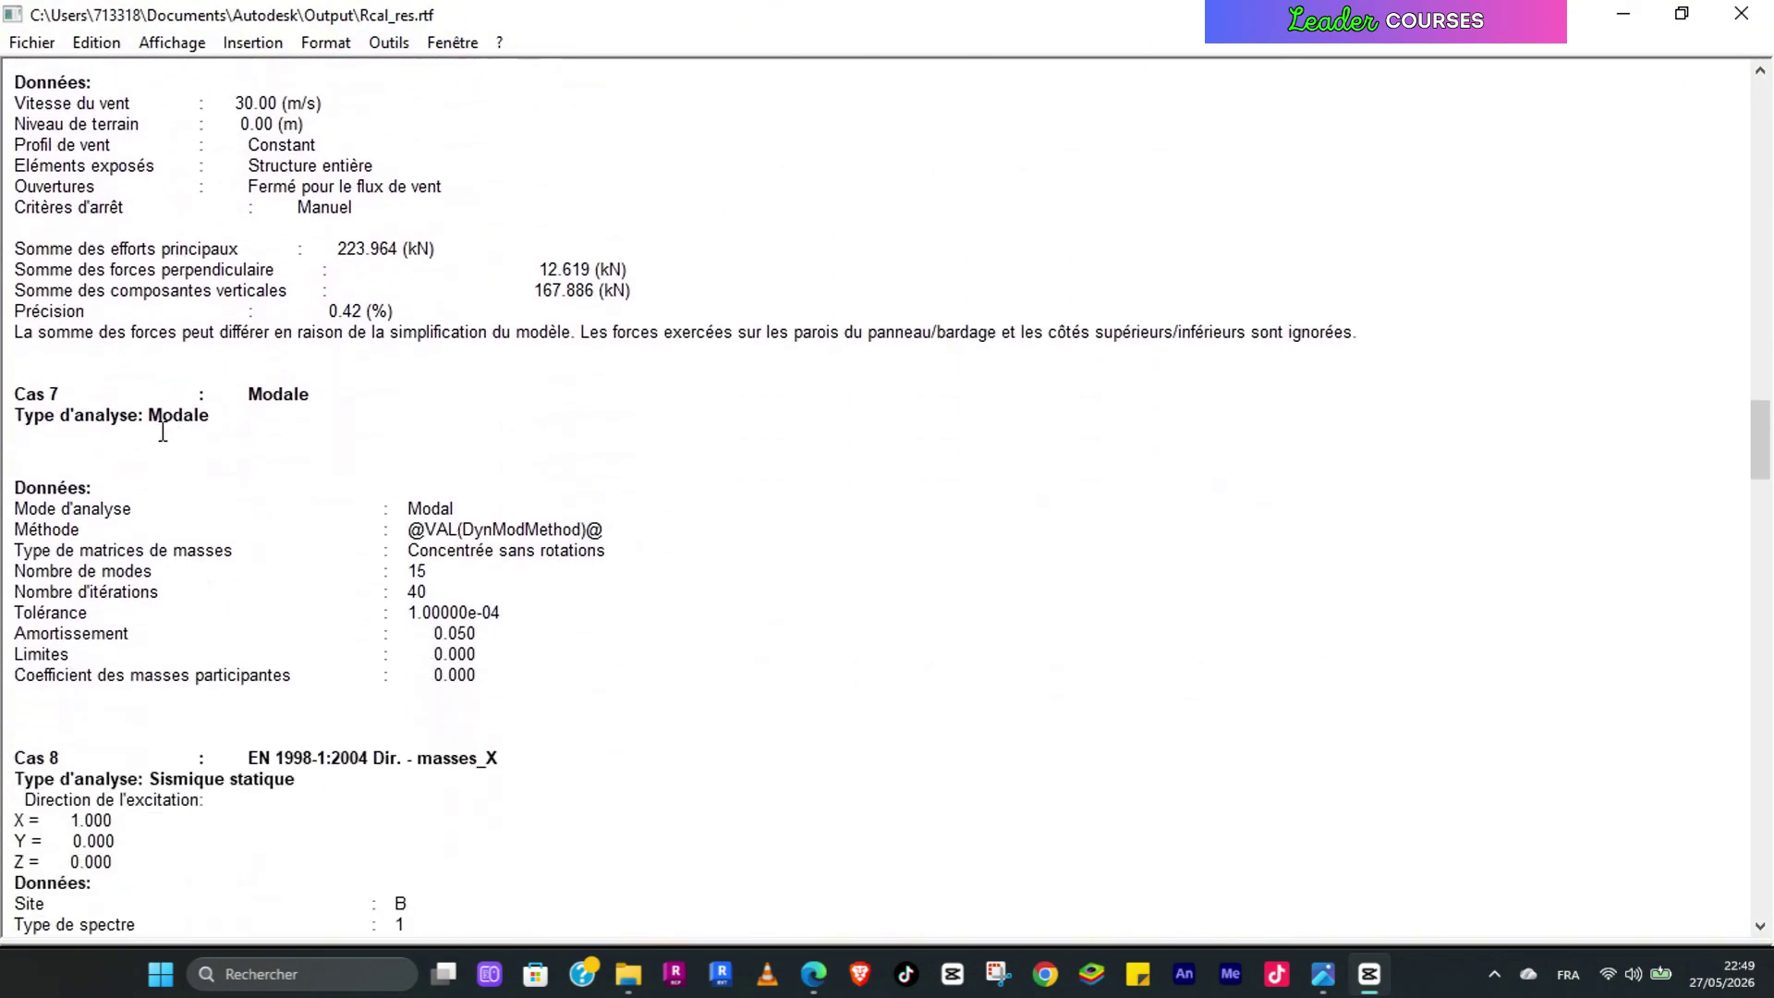
{"action": "scroll", "coordinate": [212, 456], "scroll_direction": "down", "scroll_amount": 7}
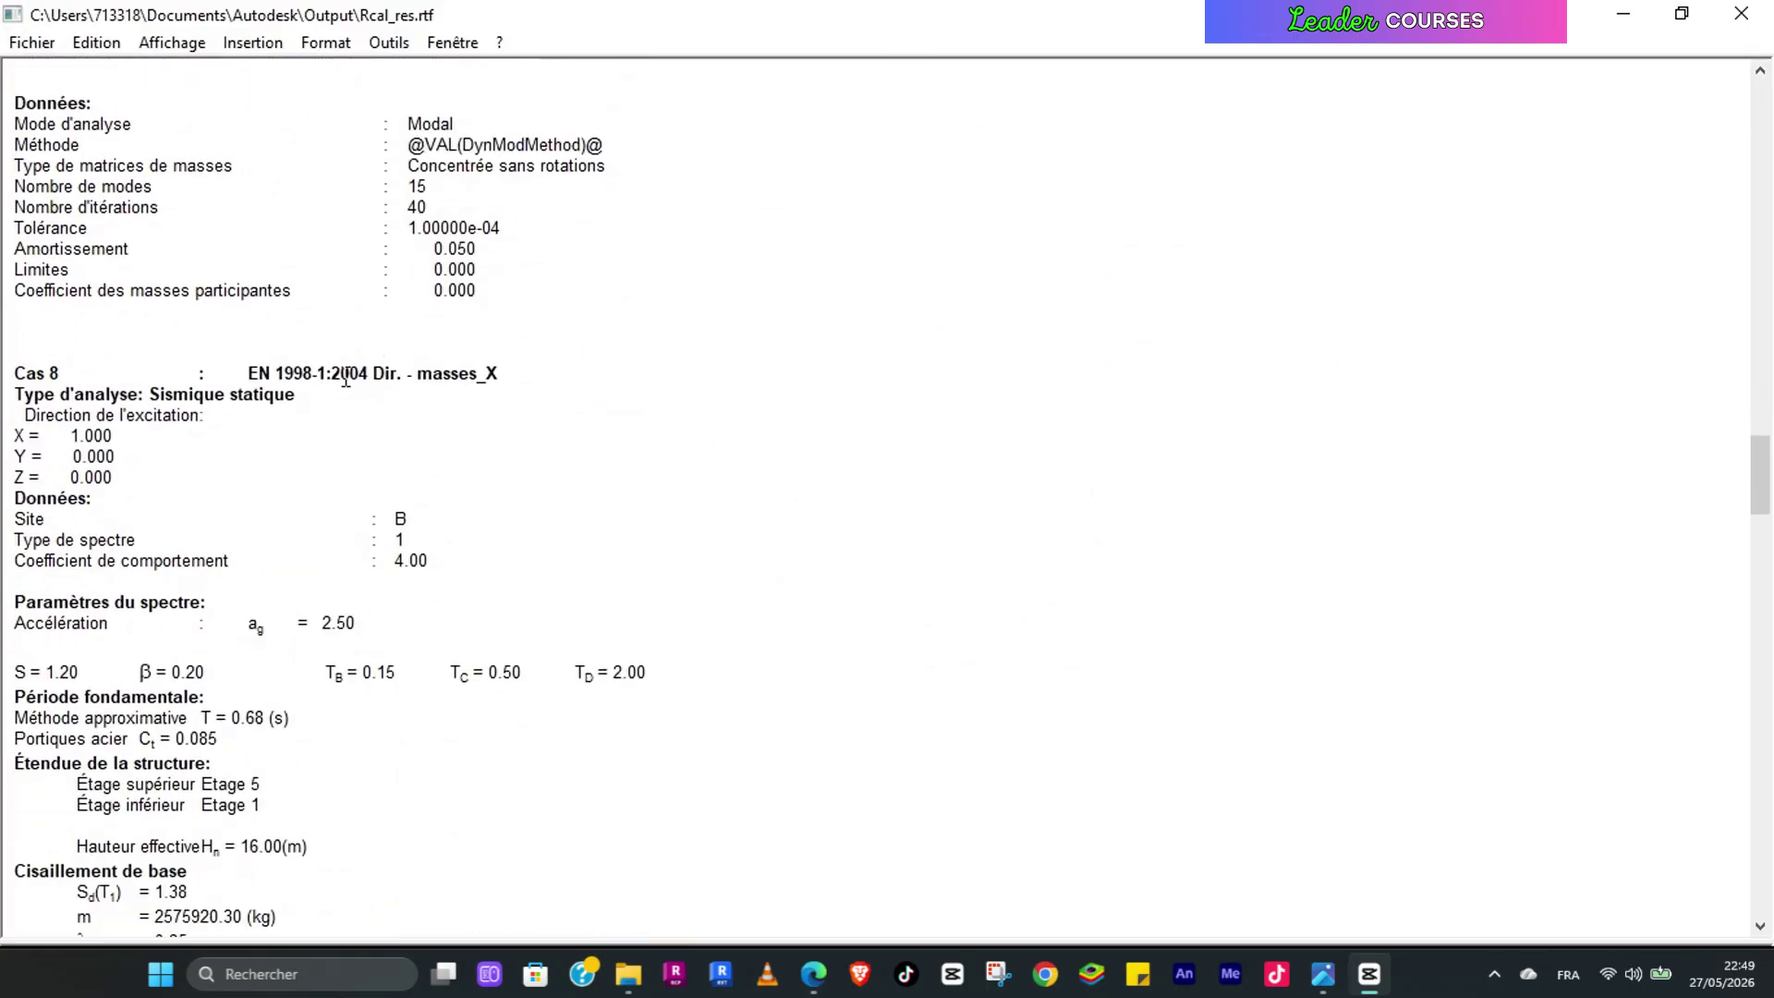
Step: Check ag, S, β, TB and the fundamental period T of case 8 in the note, and compare the period with T1 in Excel
{"action": "scroll", "coordinate": [397, 434], "scroll_direction": "down", "scroll_amount": 2}
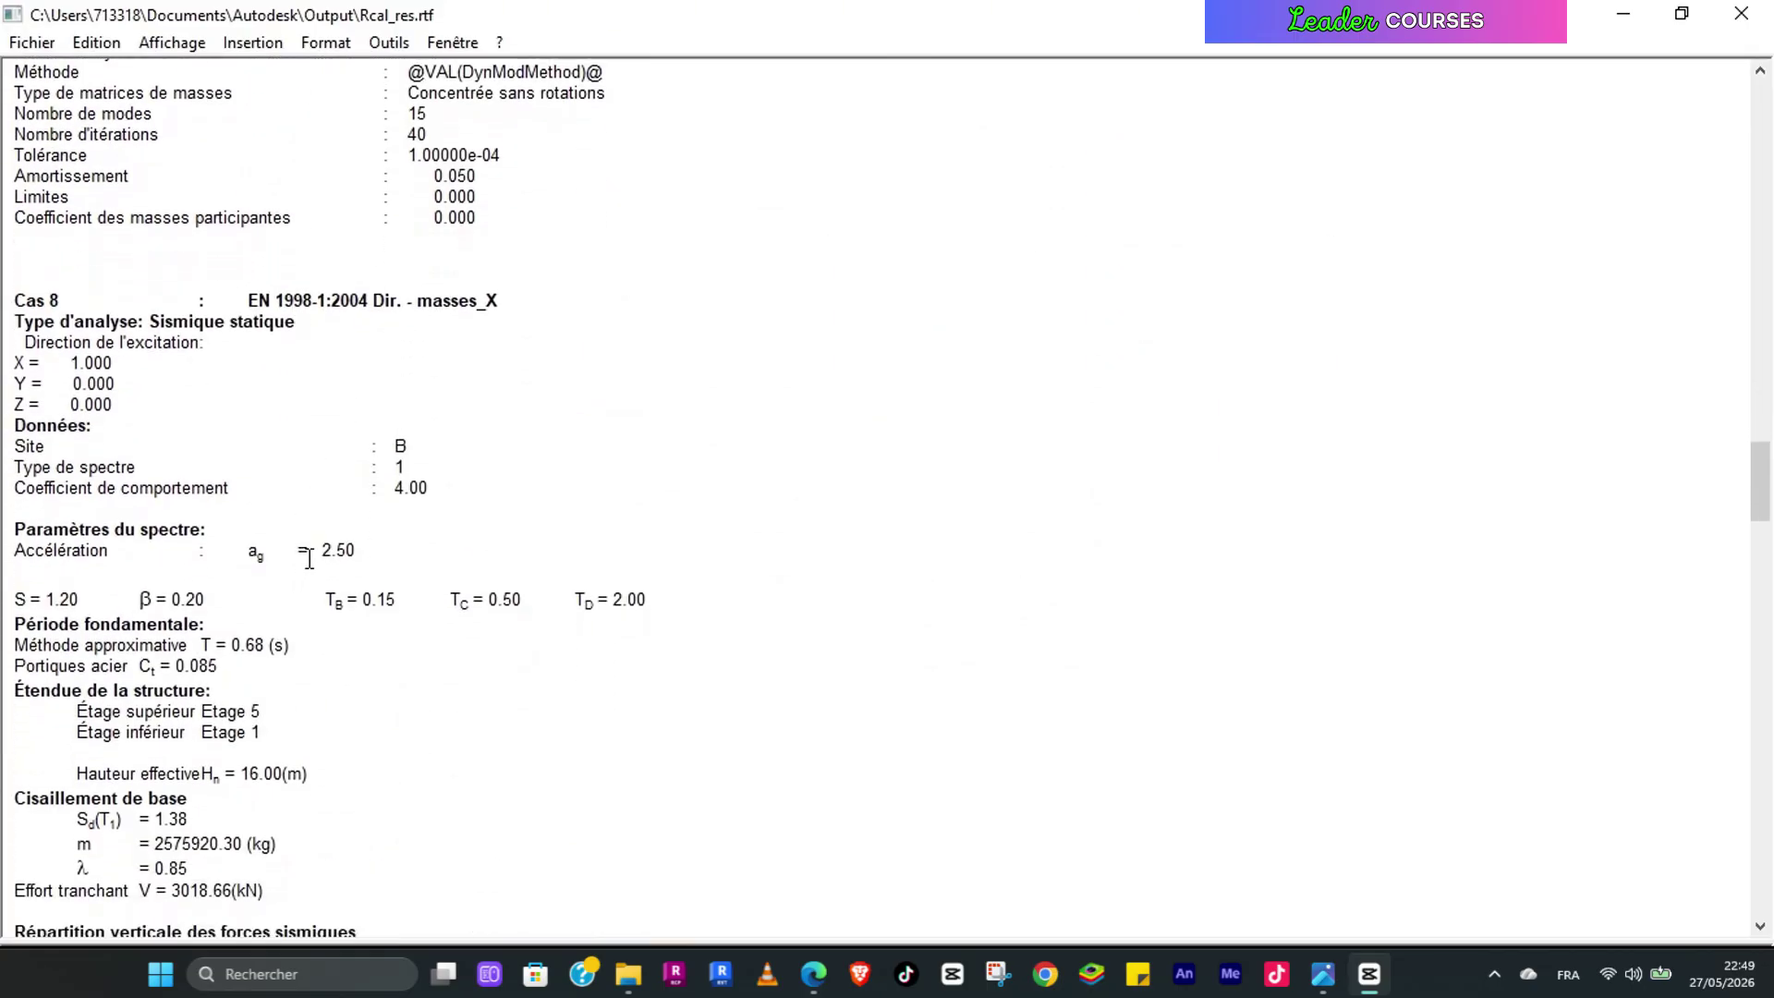
{"action": "left_click_drag", "start_coordinate": [309, 555], "coordinate": [356, 555]}
{"action": "left_click_drag", "start_coordinate": [31, 601], "coordinate": [196, 601]}
{"action": "left_click_drag", "start_coordinate": [347, 601], "coordinate": [377, 600]}
{"action": "left_click_drag", "start_coordinate": [232, 645], "coordinate": [269, 645]}
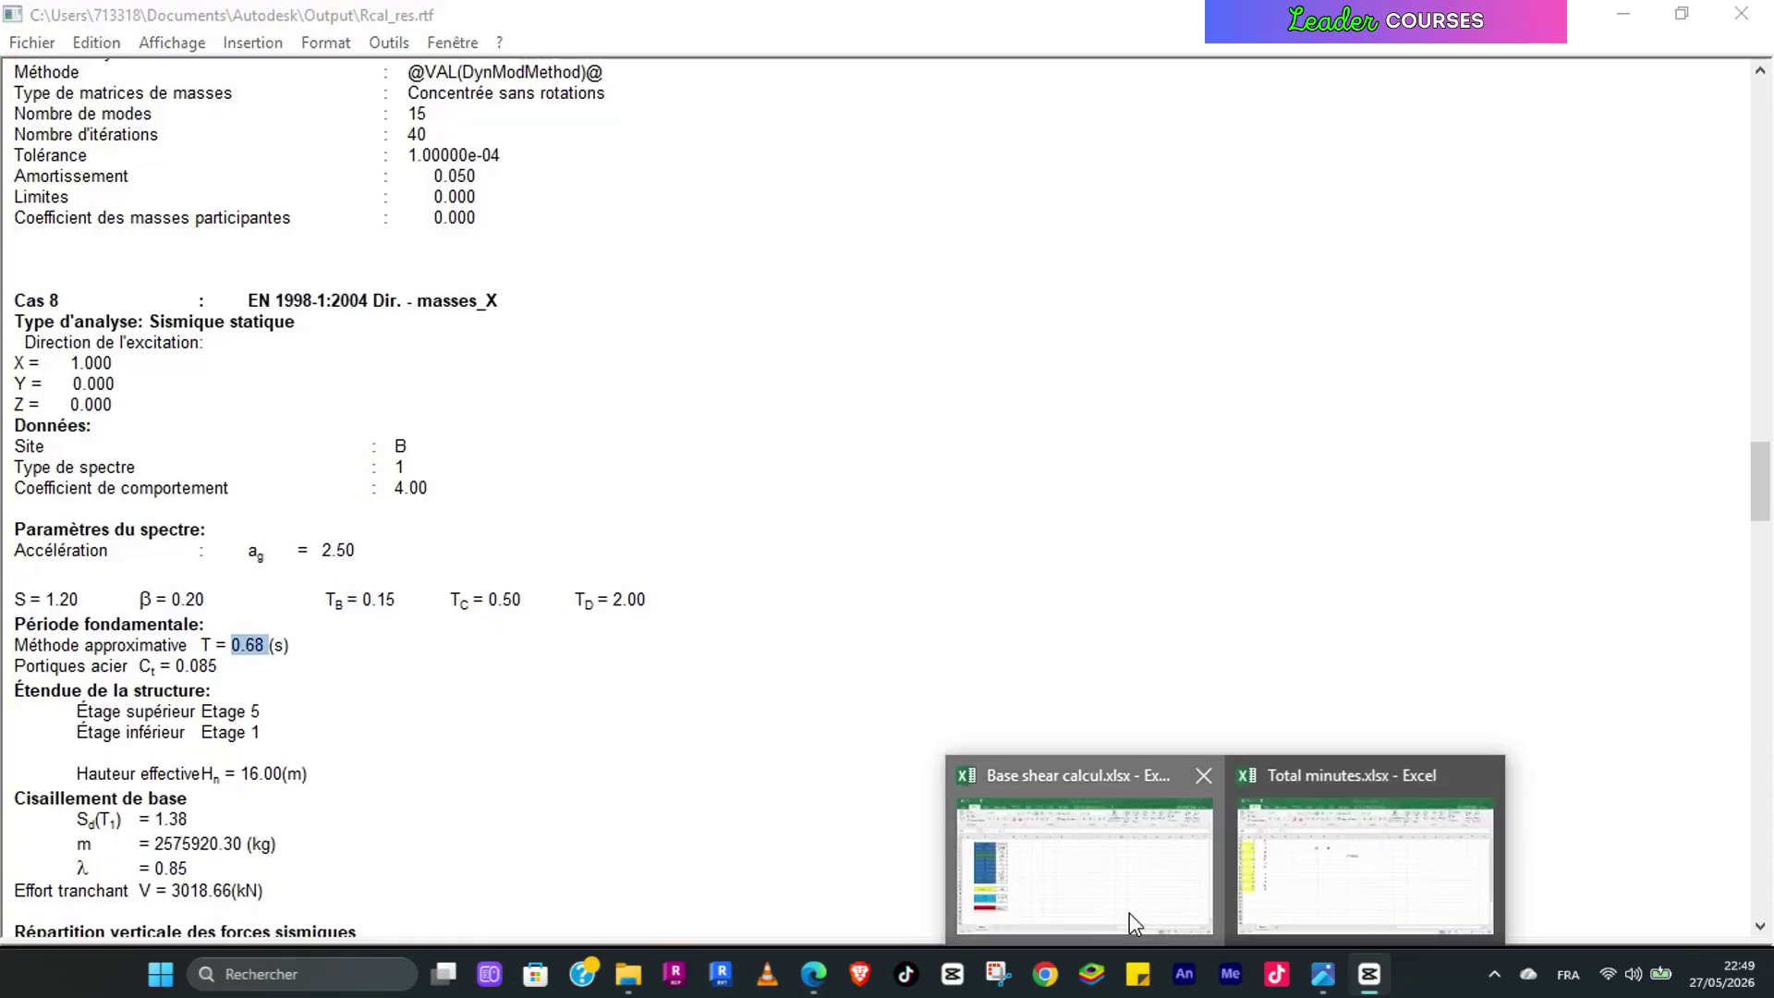
{"action": "left_click", "coordinate": [1129, 920]}
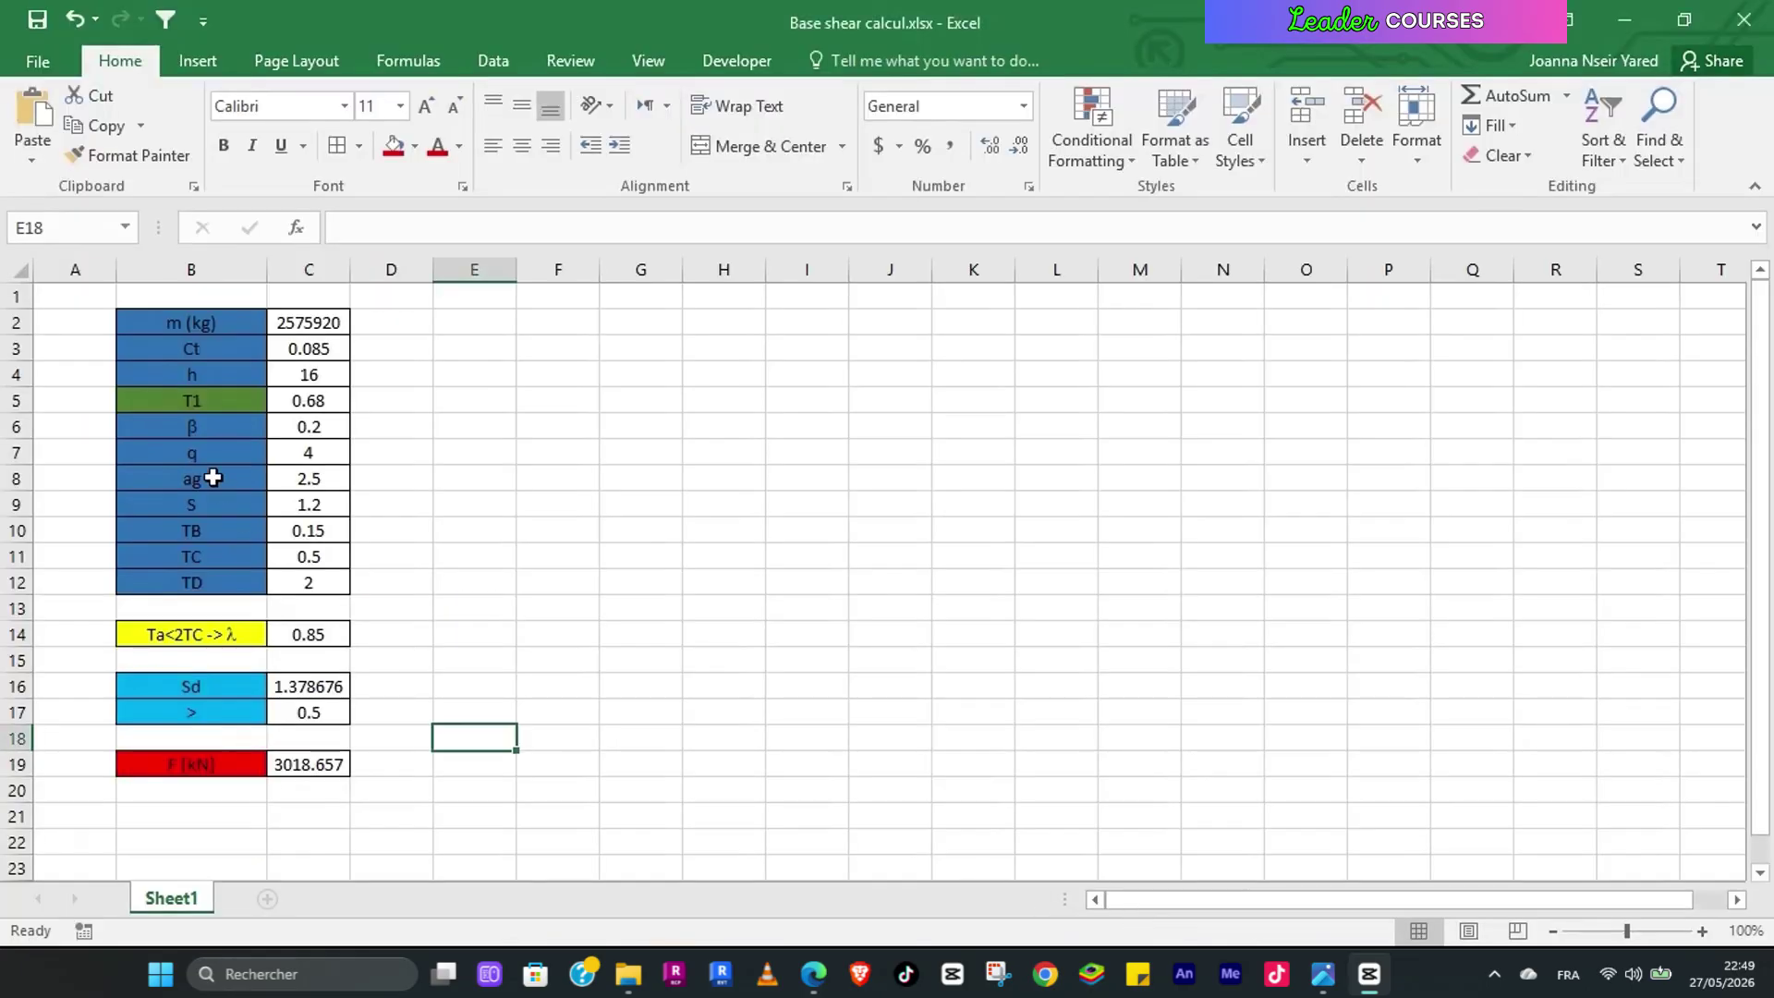
Step: Return to Robot's calculation note and check the Ct coefficient and the effective height Hn of case 8
{"action": "mouse_move", "coordinate": [1324, 975]}
{"action": "left_click", "coordinate": [1367, 916]}
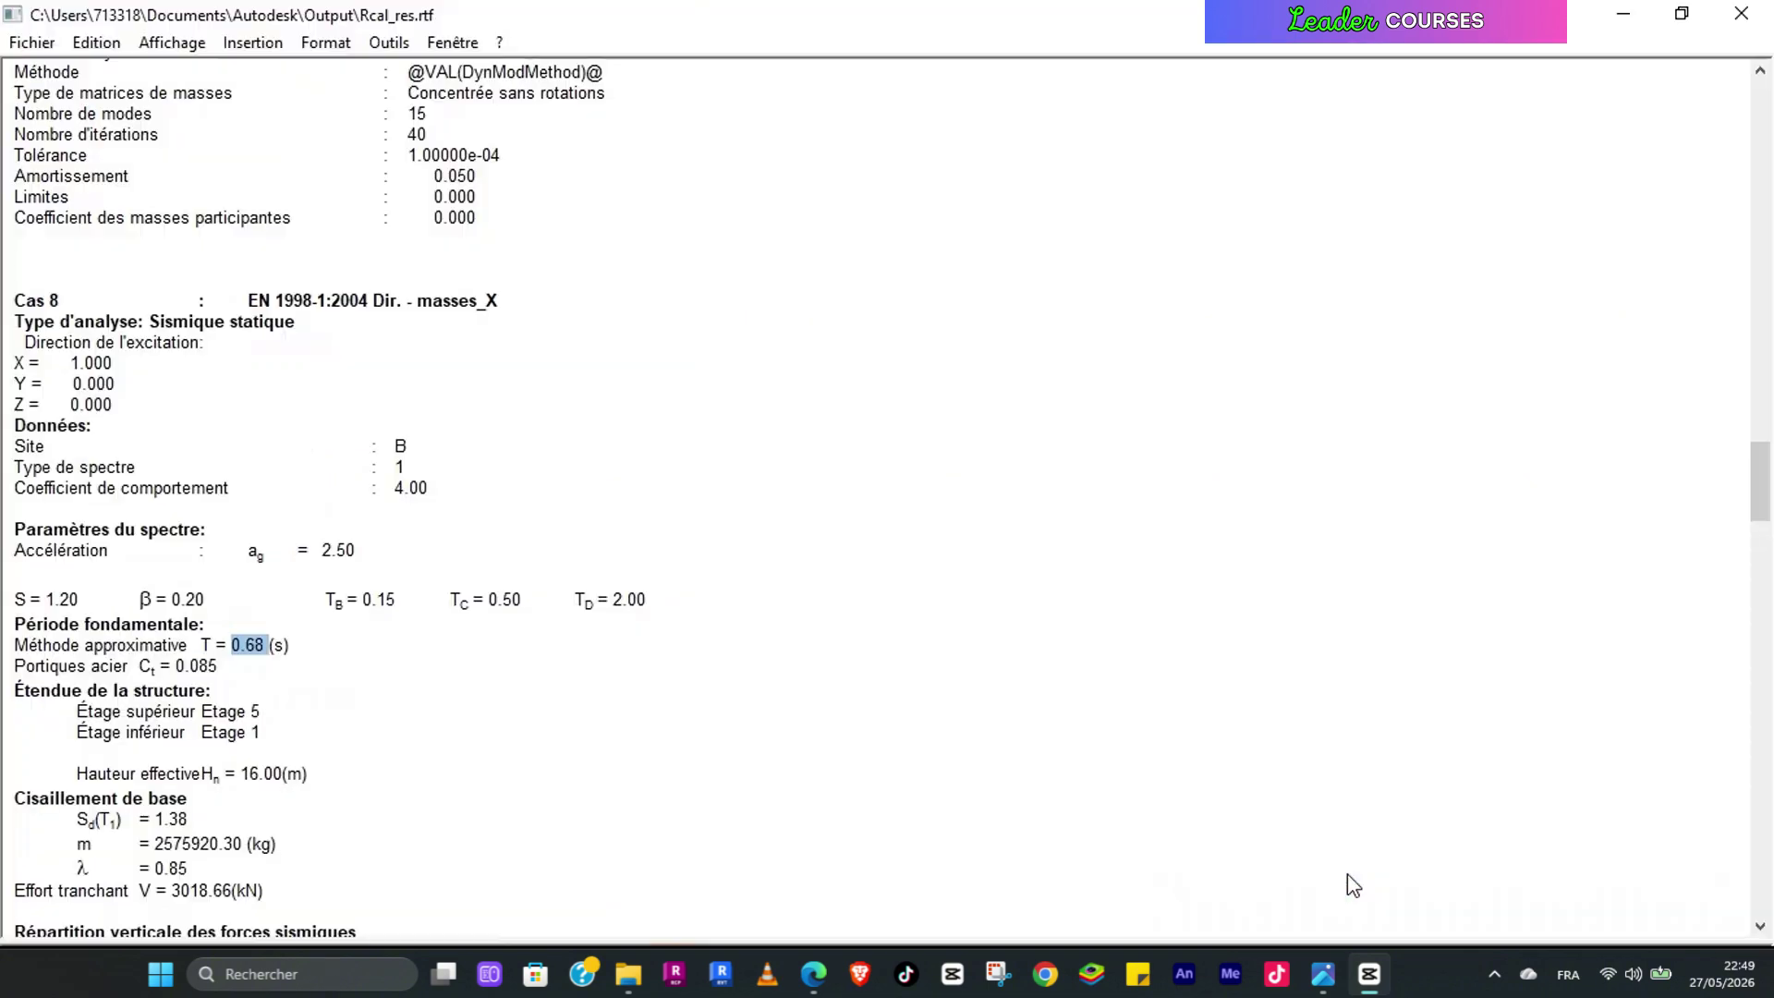
{"action": "left_click_drag", "start_coordinate": [160, 666], "coordinate": [227, 668]}
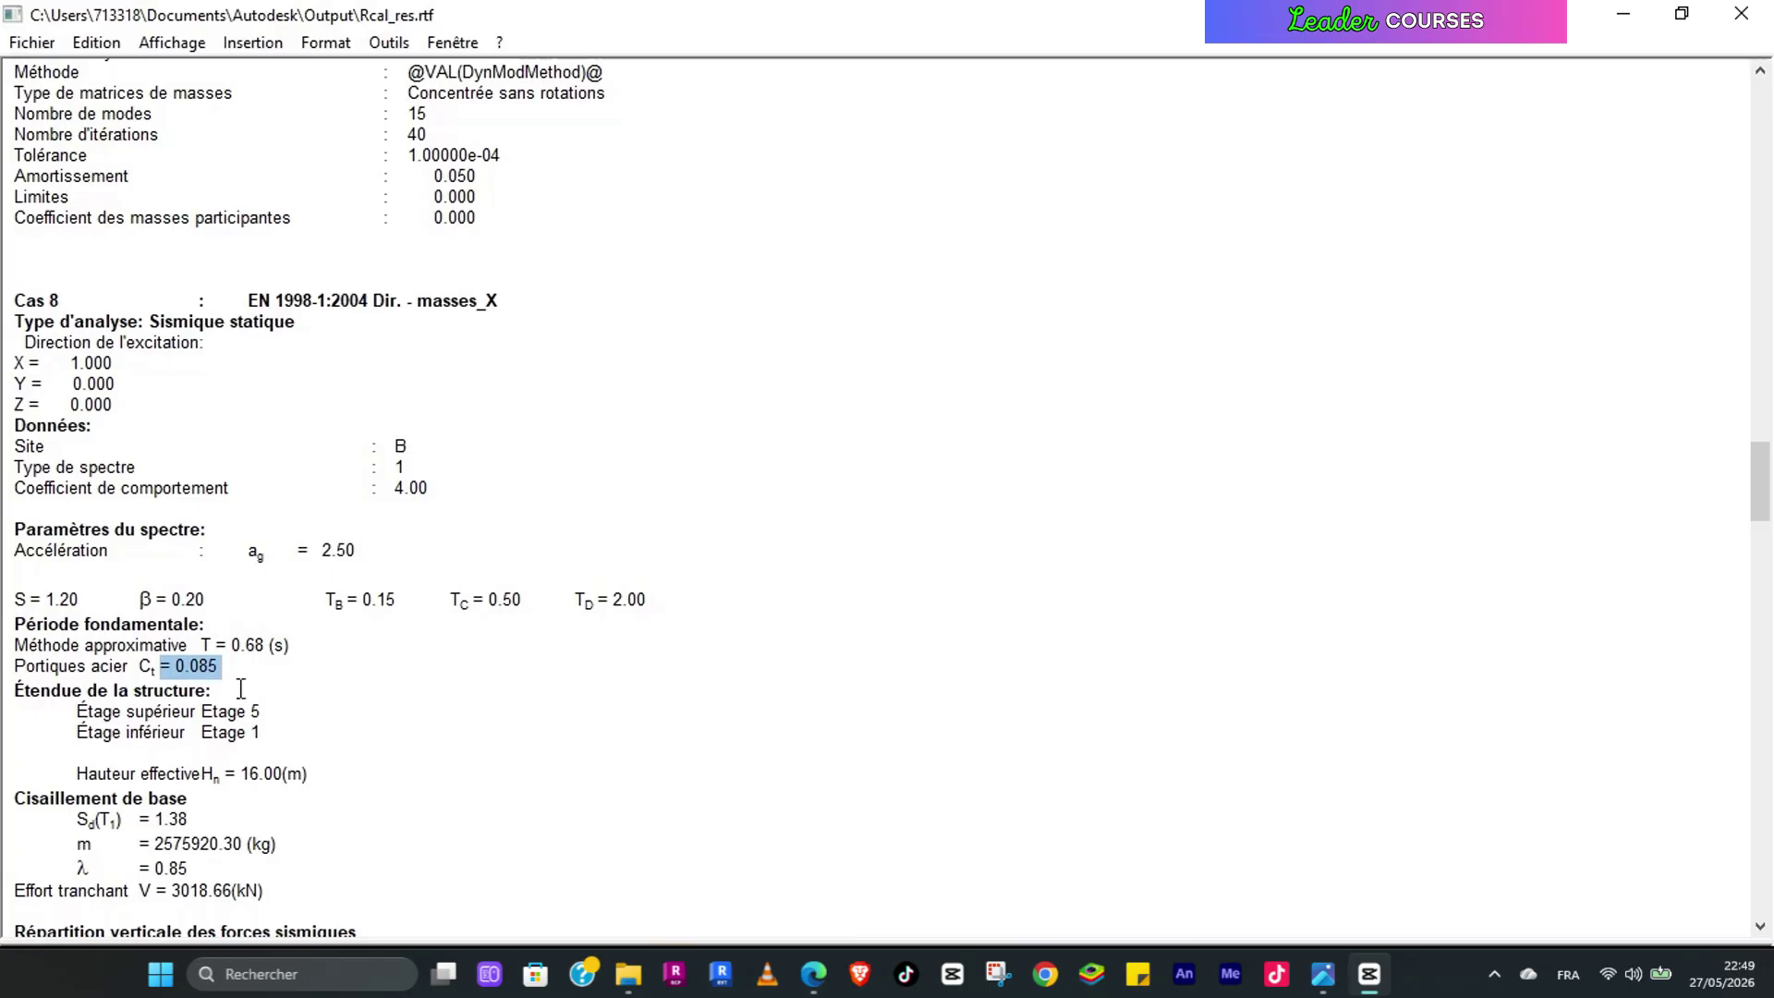
{"action": "scroll", "coordinate": [230, 720], "scroll_direction": "down", "scroll_amount": 1}
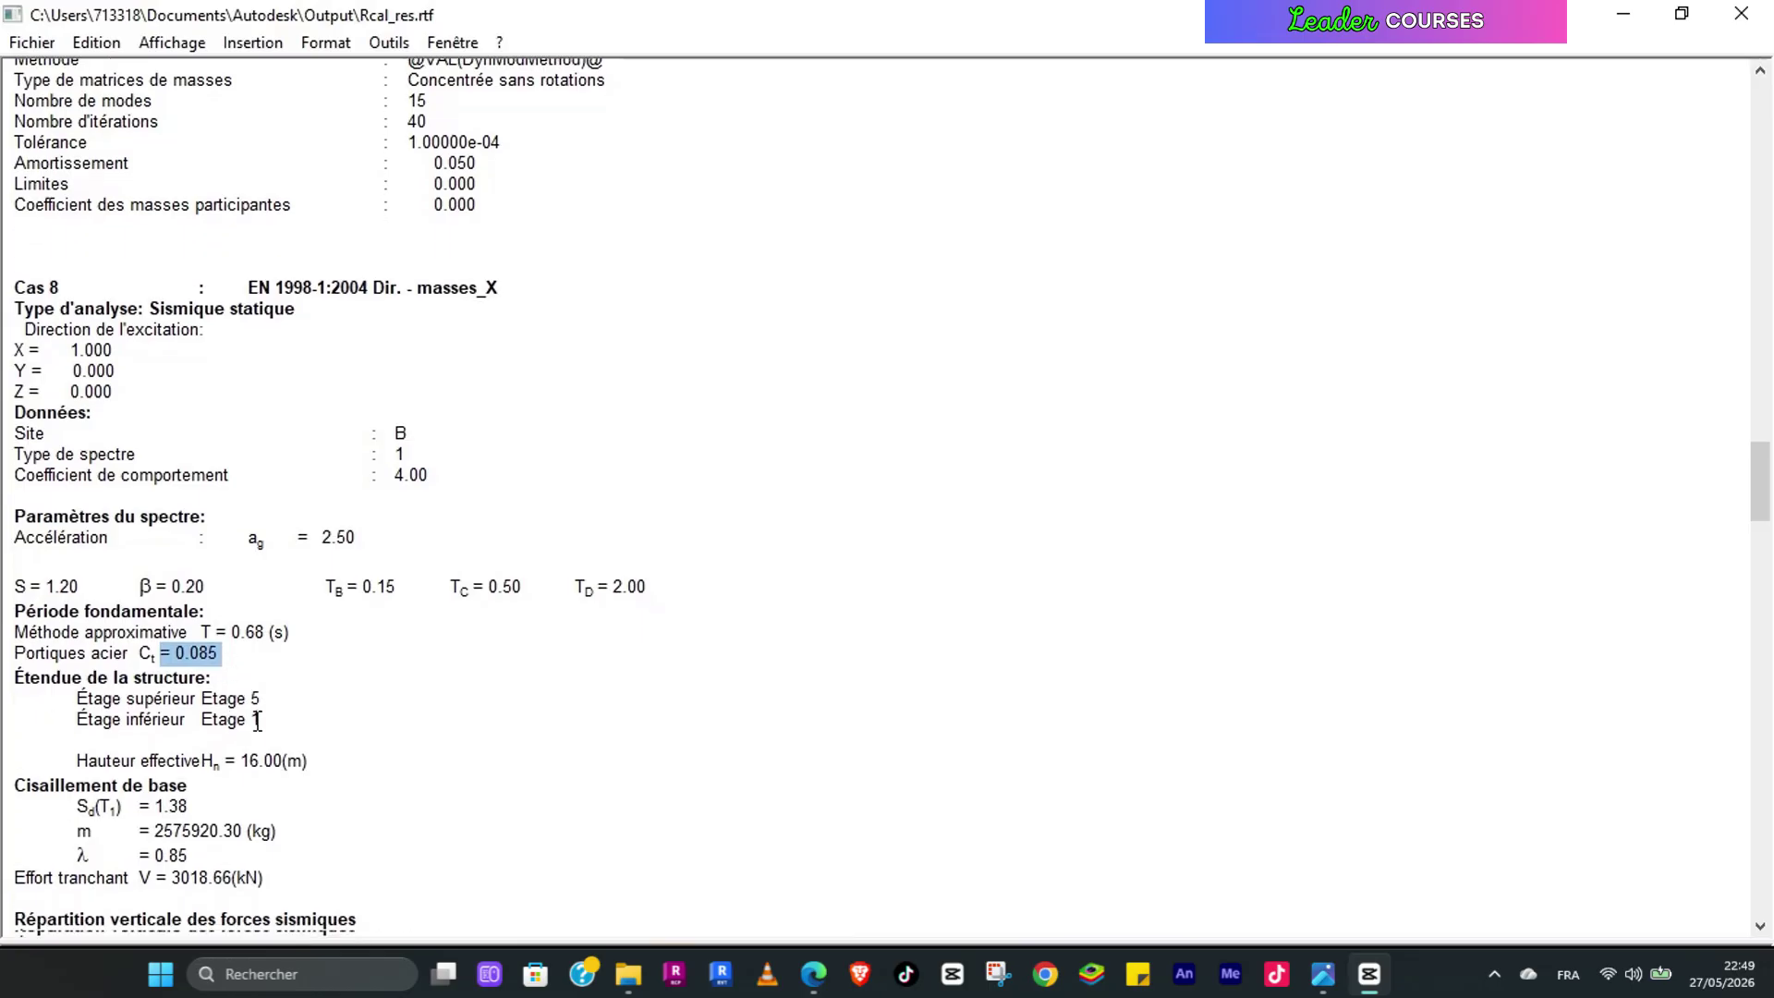
{"action": "left_click_drag", "start_coordinate": [225, 712], "coordinate": [284, 711]}
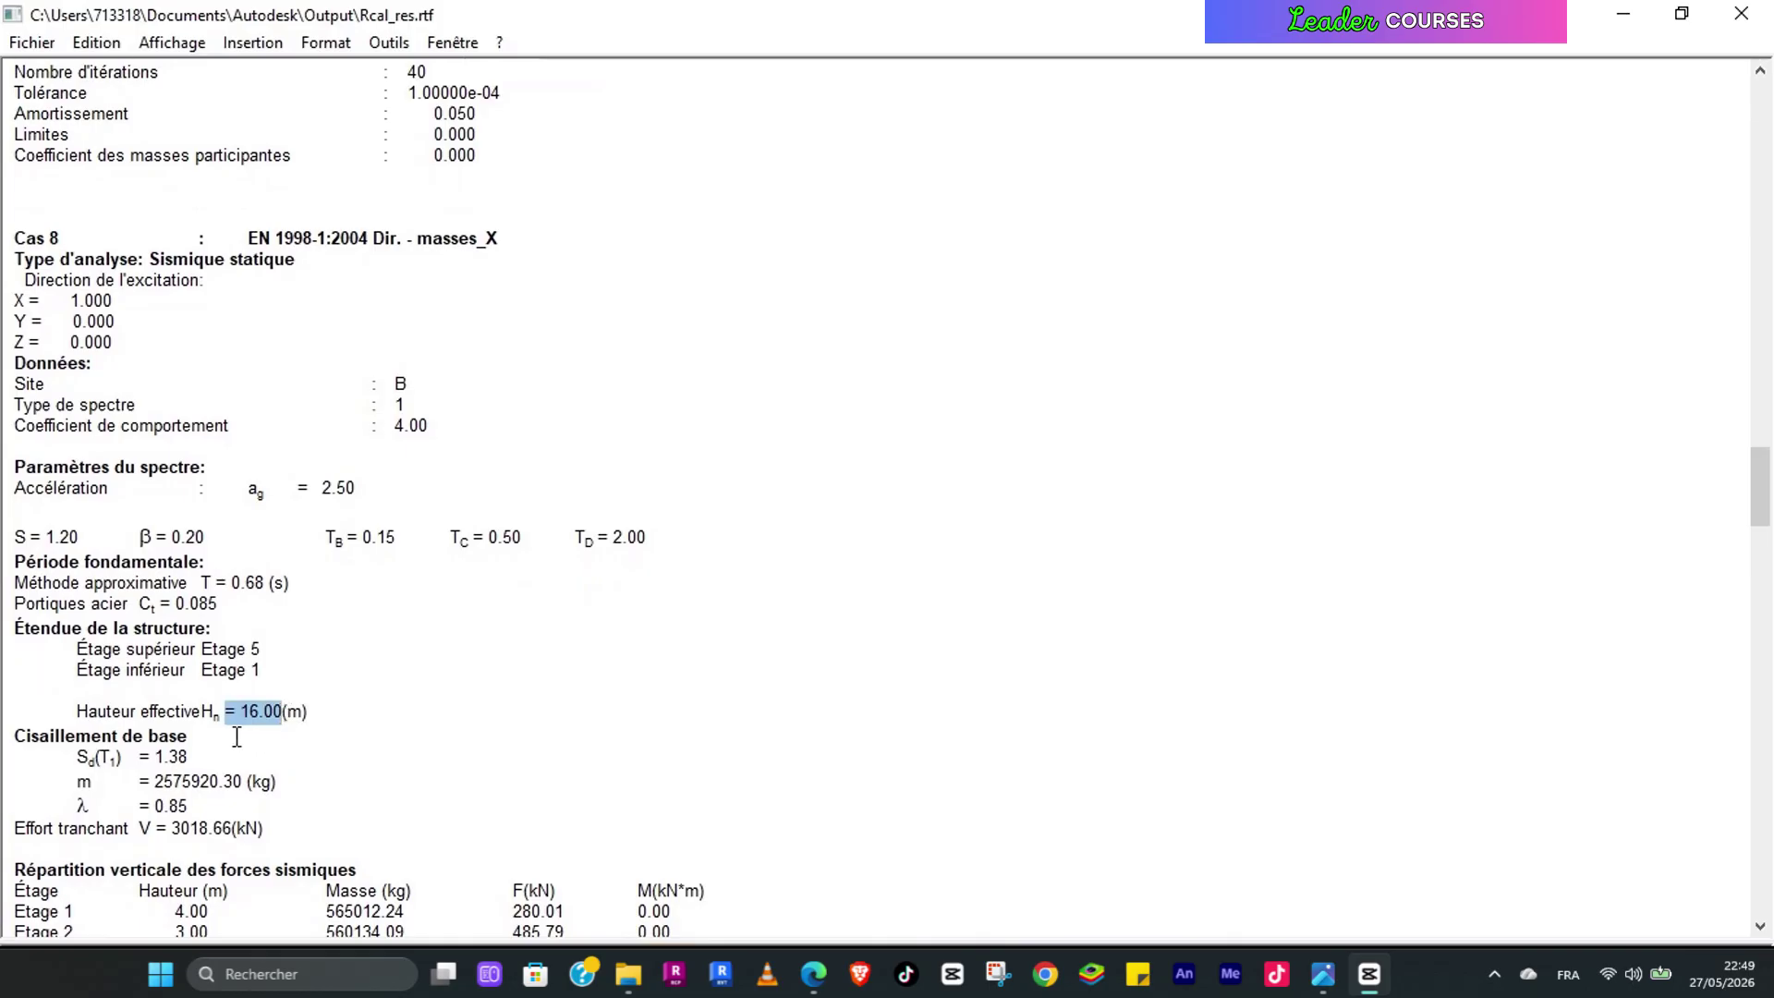
Step: Compare Sd(T1) under Cisaillement de base in the note with the Sd value in C16 of the Excel sheet
{"action": "scroll", "coordinate": [284, 714], "scroll_direction": "down", "scroll_amount": 1}
{"action": "left_click_drag", "start_coordinate": [154, 694], "coordinate": [182, 695]}
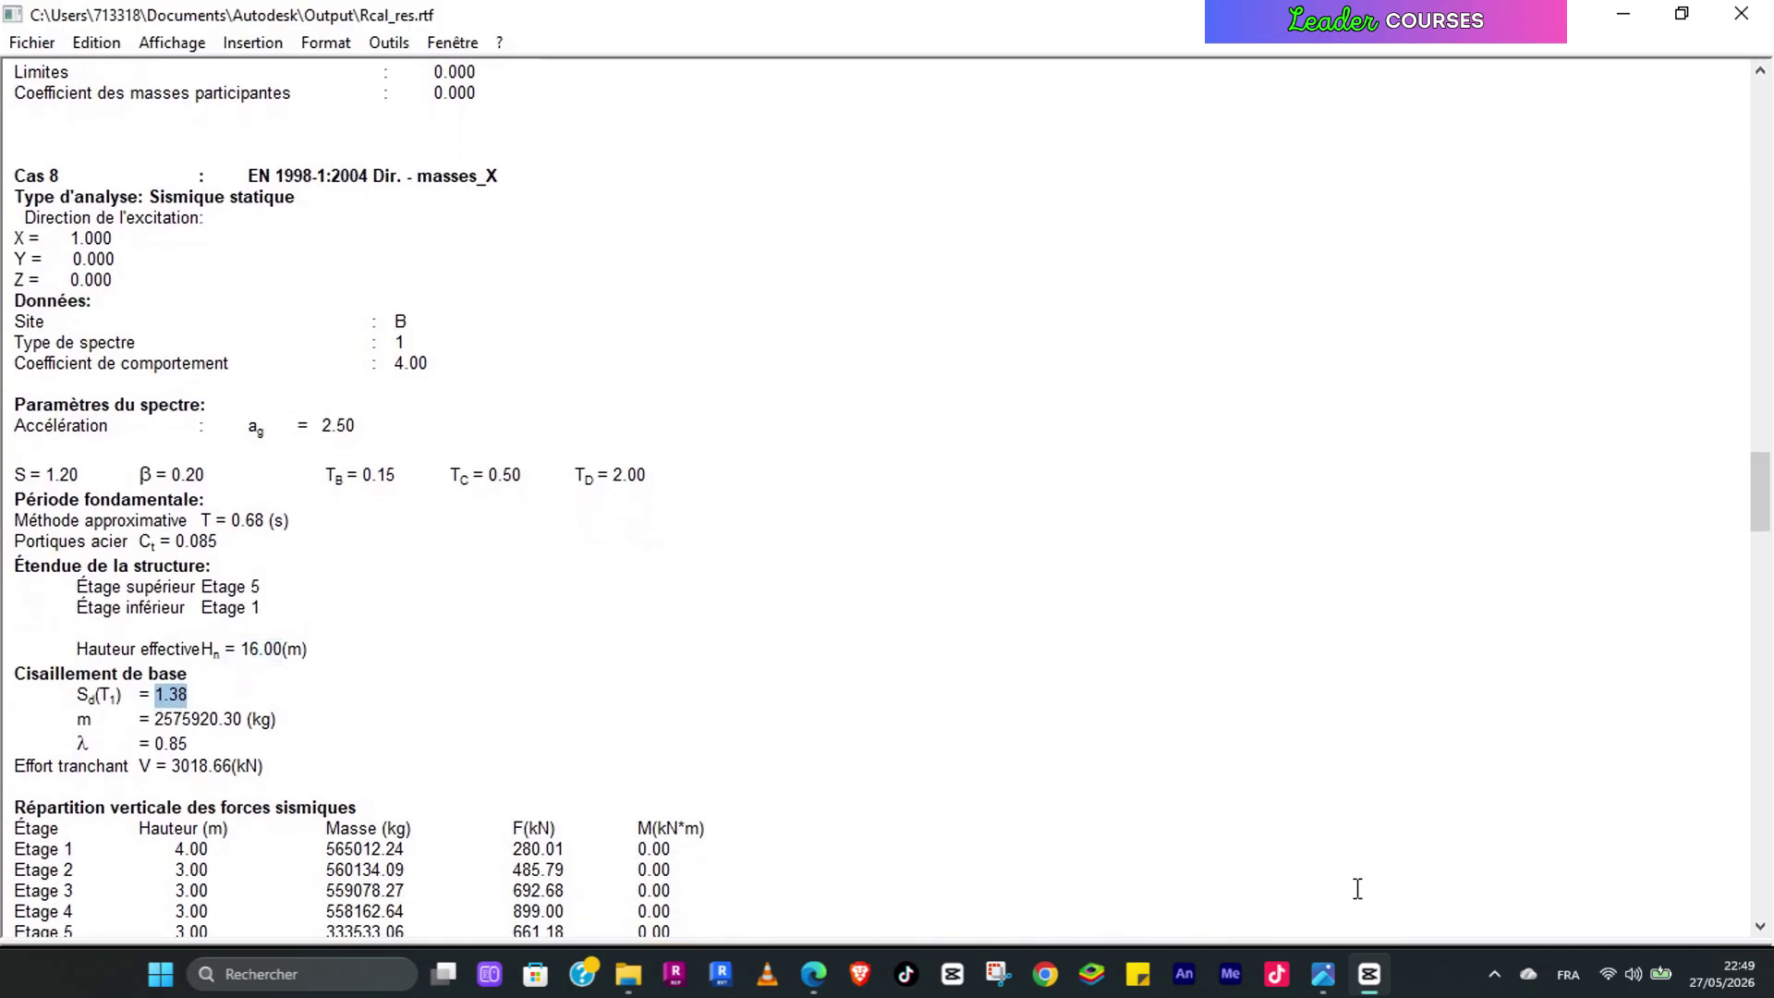
{"action": "mouse_move", "coordinate": [1139, 974]}
{"action": "left_click", "coordinate": [1140, 903]}
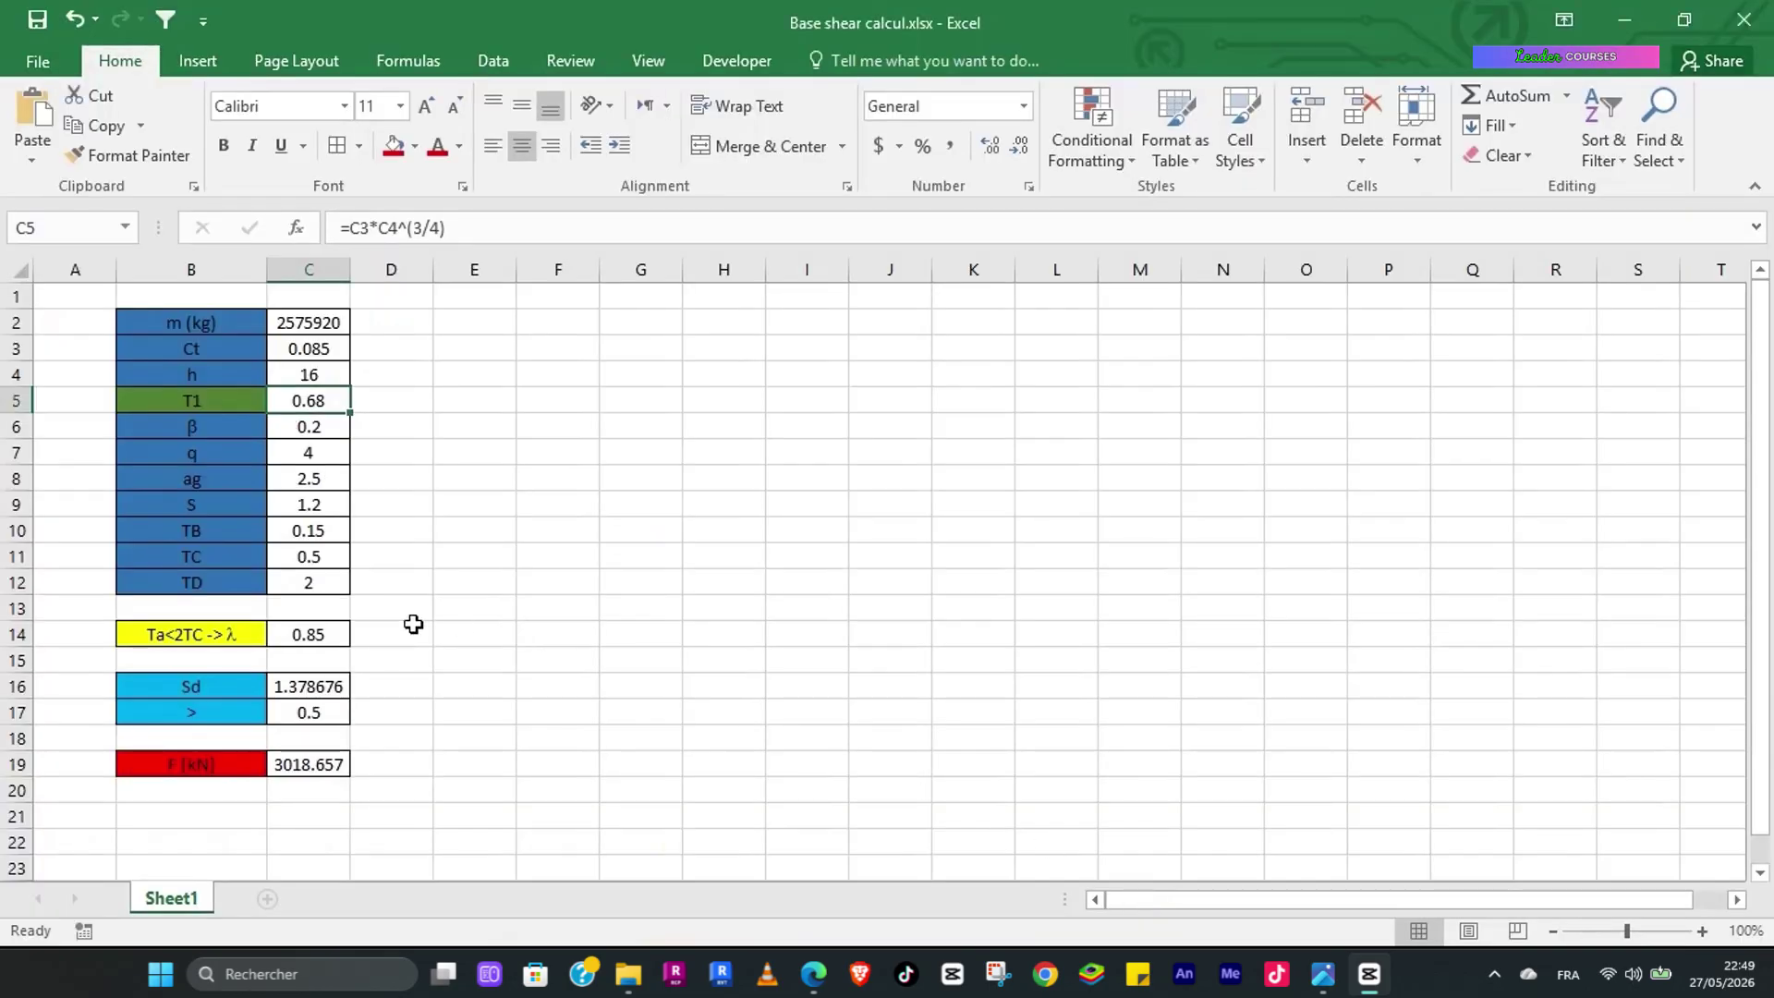
{"action": "left_click", "coordinate": [323, 682]}
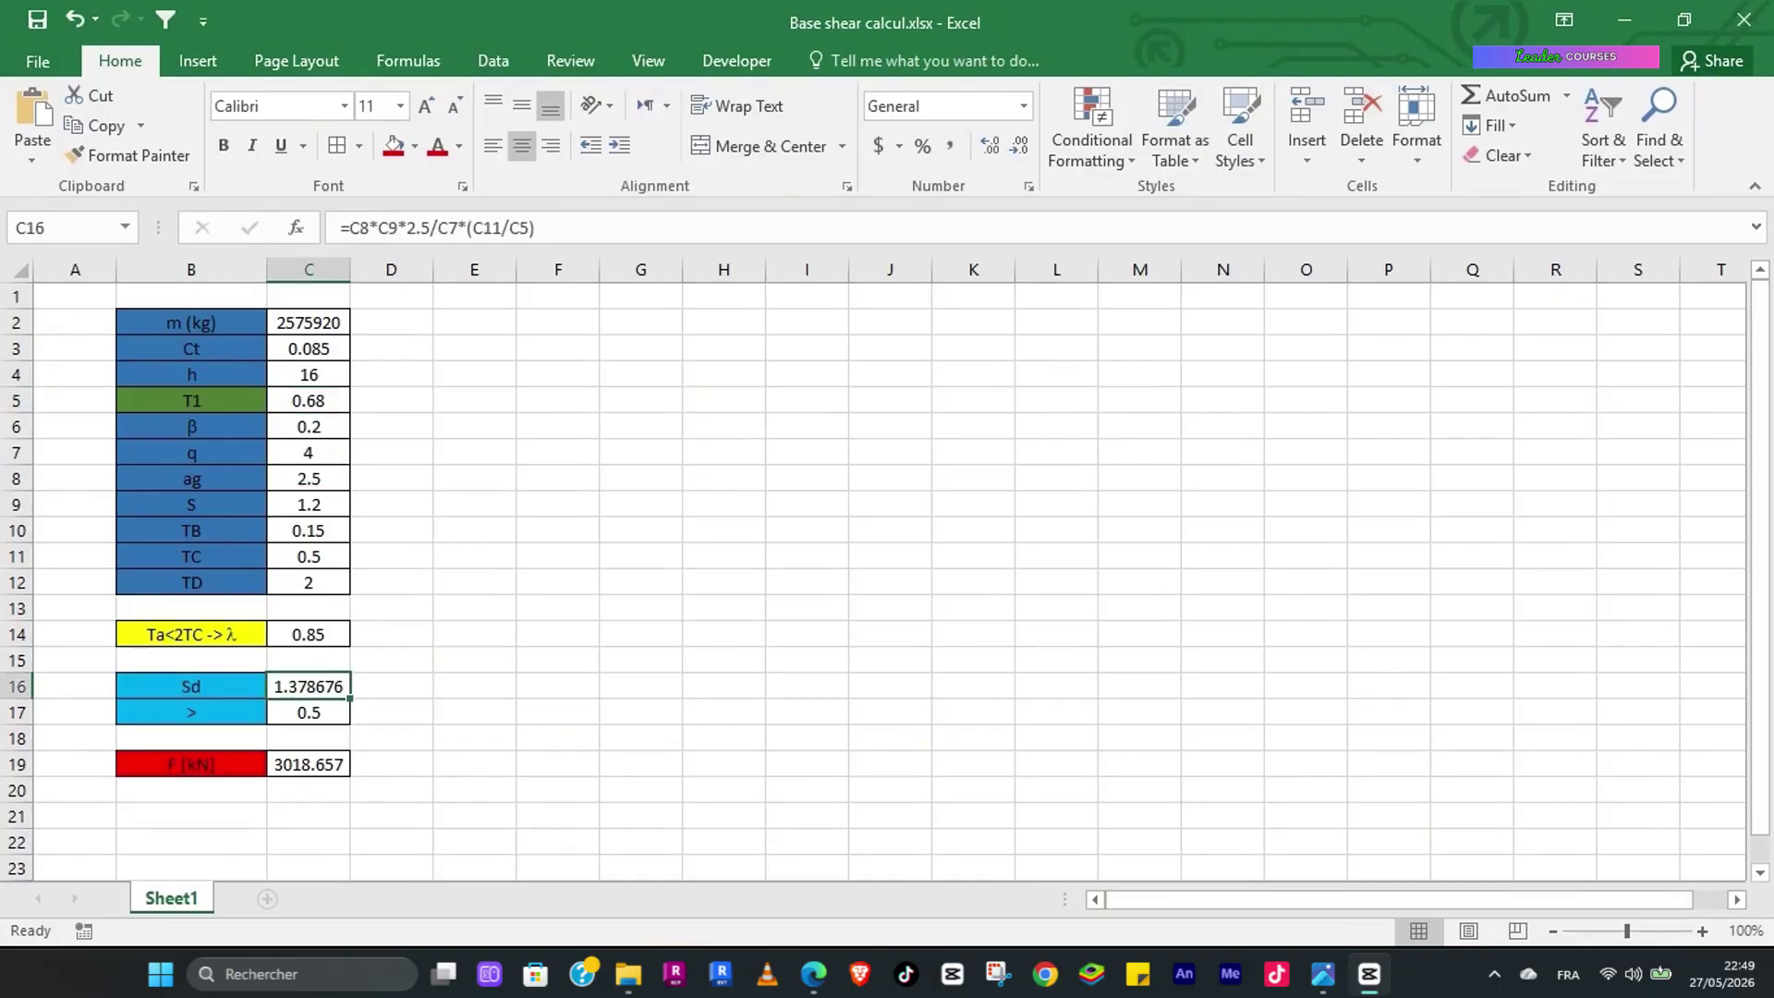
Step: Compare the λ factor in Robot's calculation note with the one in C14 of the Excel sheet
{"action": "mouse_move", "coordinate": [1369, 974]}
{"action": "left_click", "coordinate": [1306, 895]}
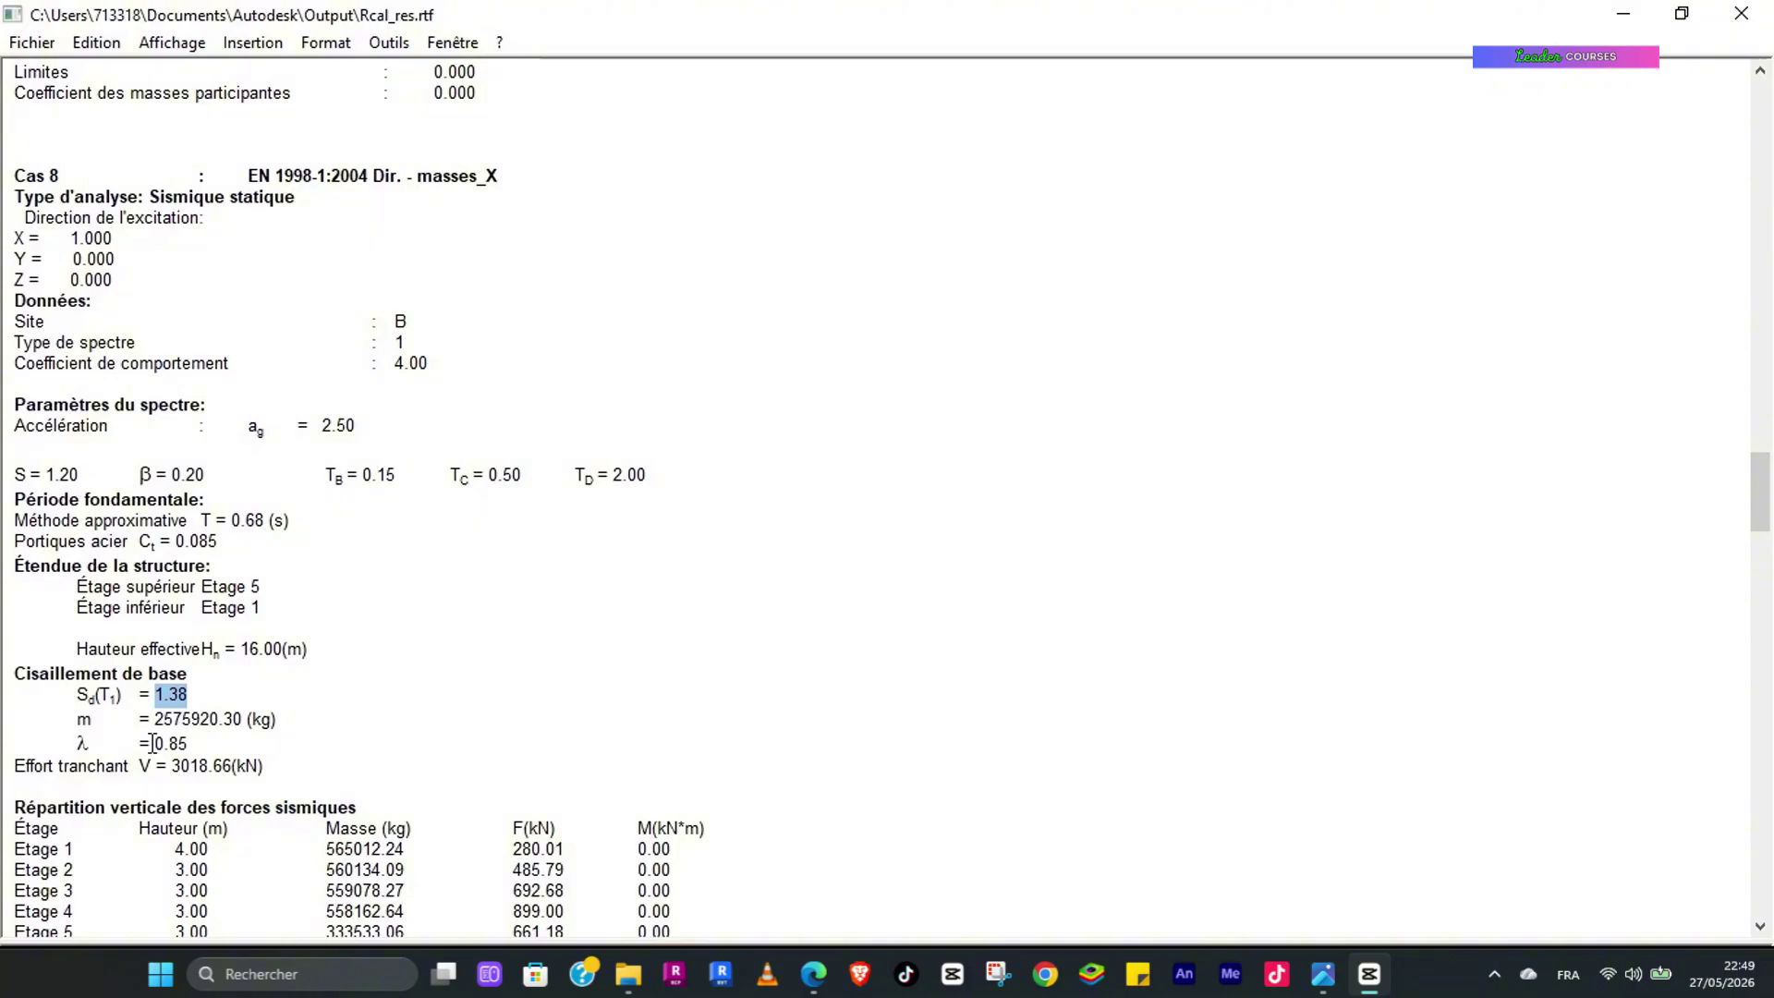
{"action": "left_click", "coordinate": [1230, 974]}
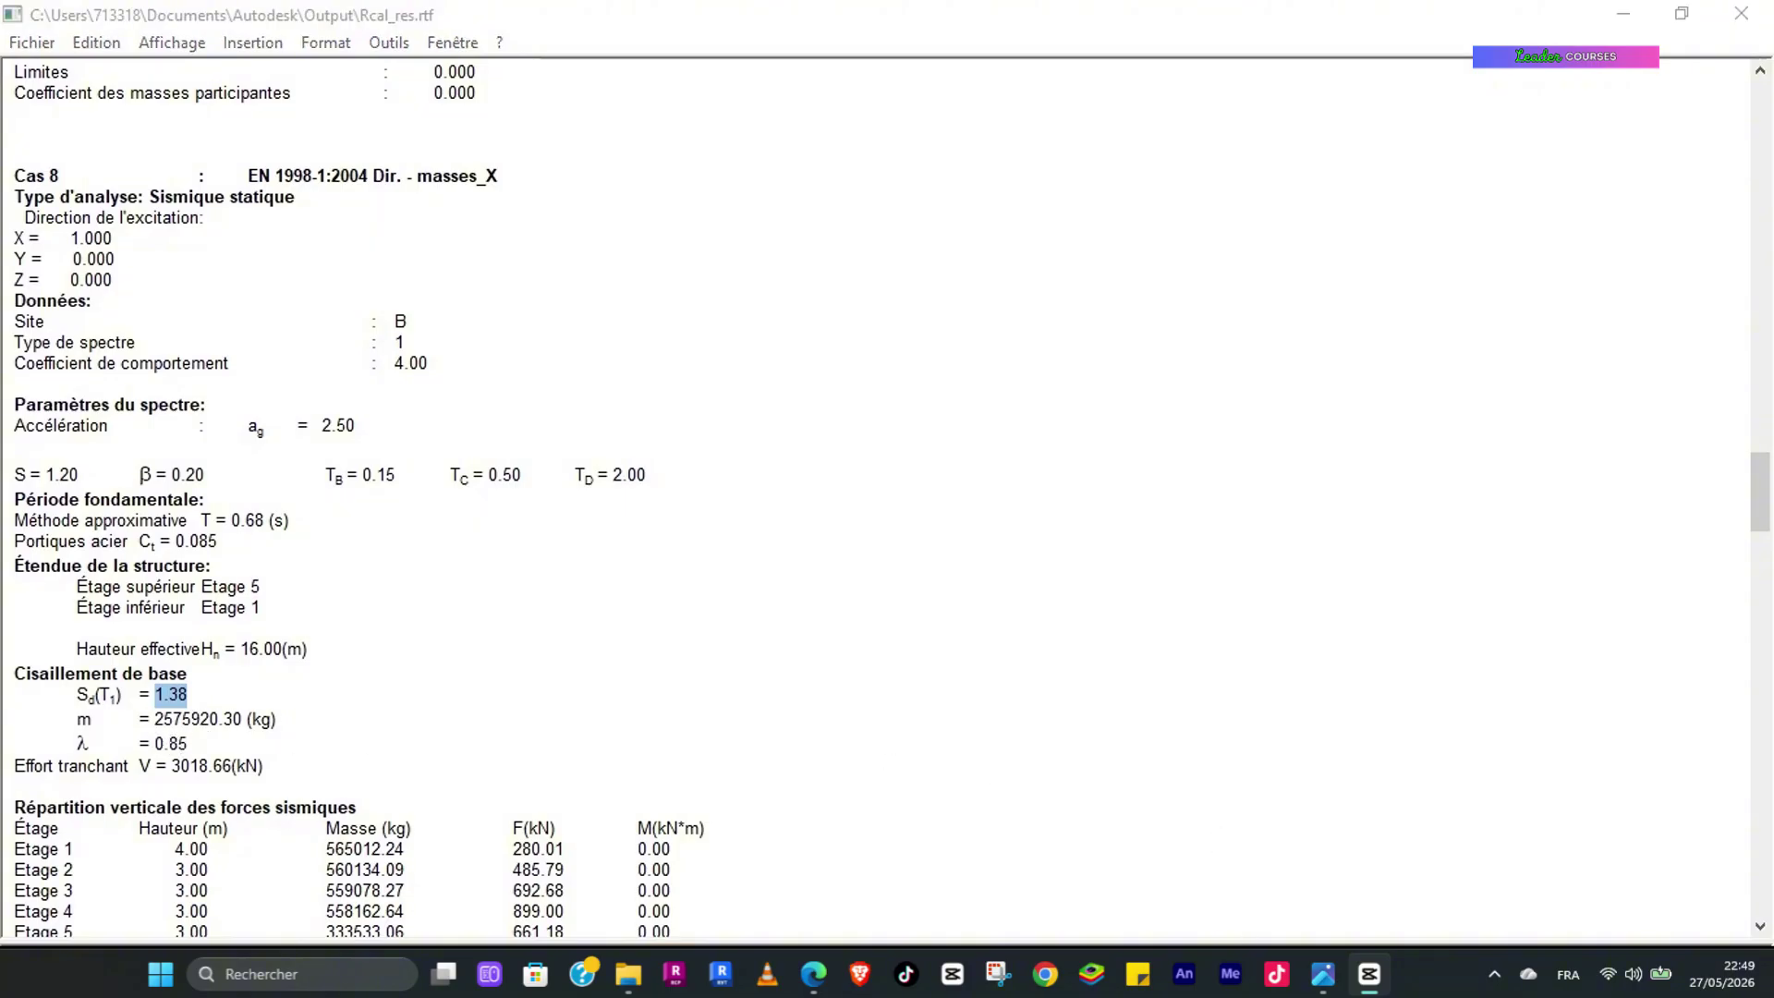
{"action": "left_click", "coordinate": [1140, 906]}
{"action": "left_click", "coordinate": [325, 635]}
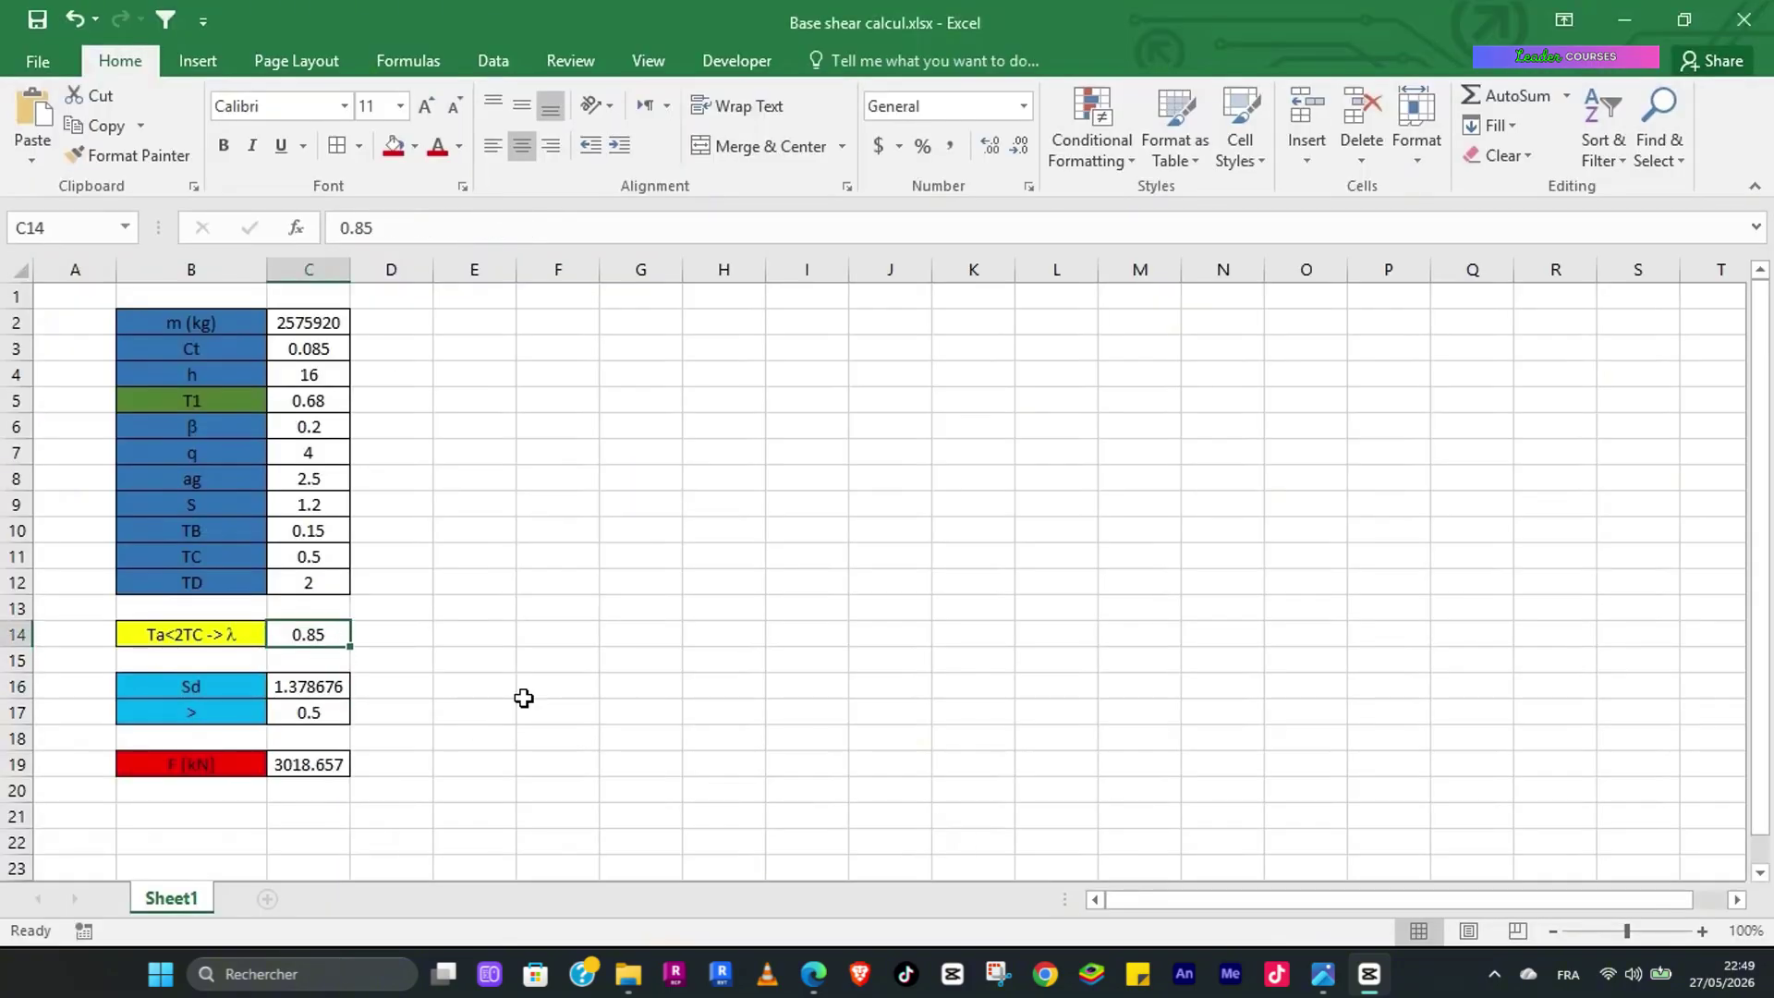
Step: Compare the base shear V (Effort tranchant) of case 8 in Robot's note with F (kN) in C19 of the Excel sheet
{"action": "mouse_move", "coordinate": [1324, 974]}
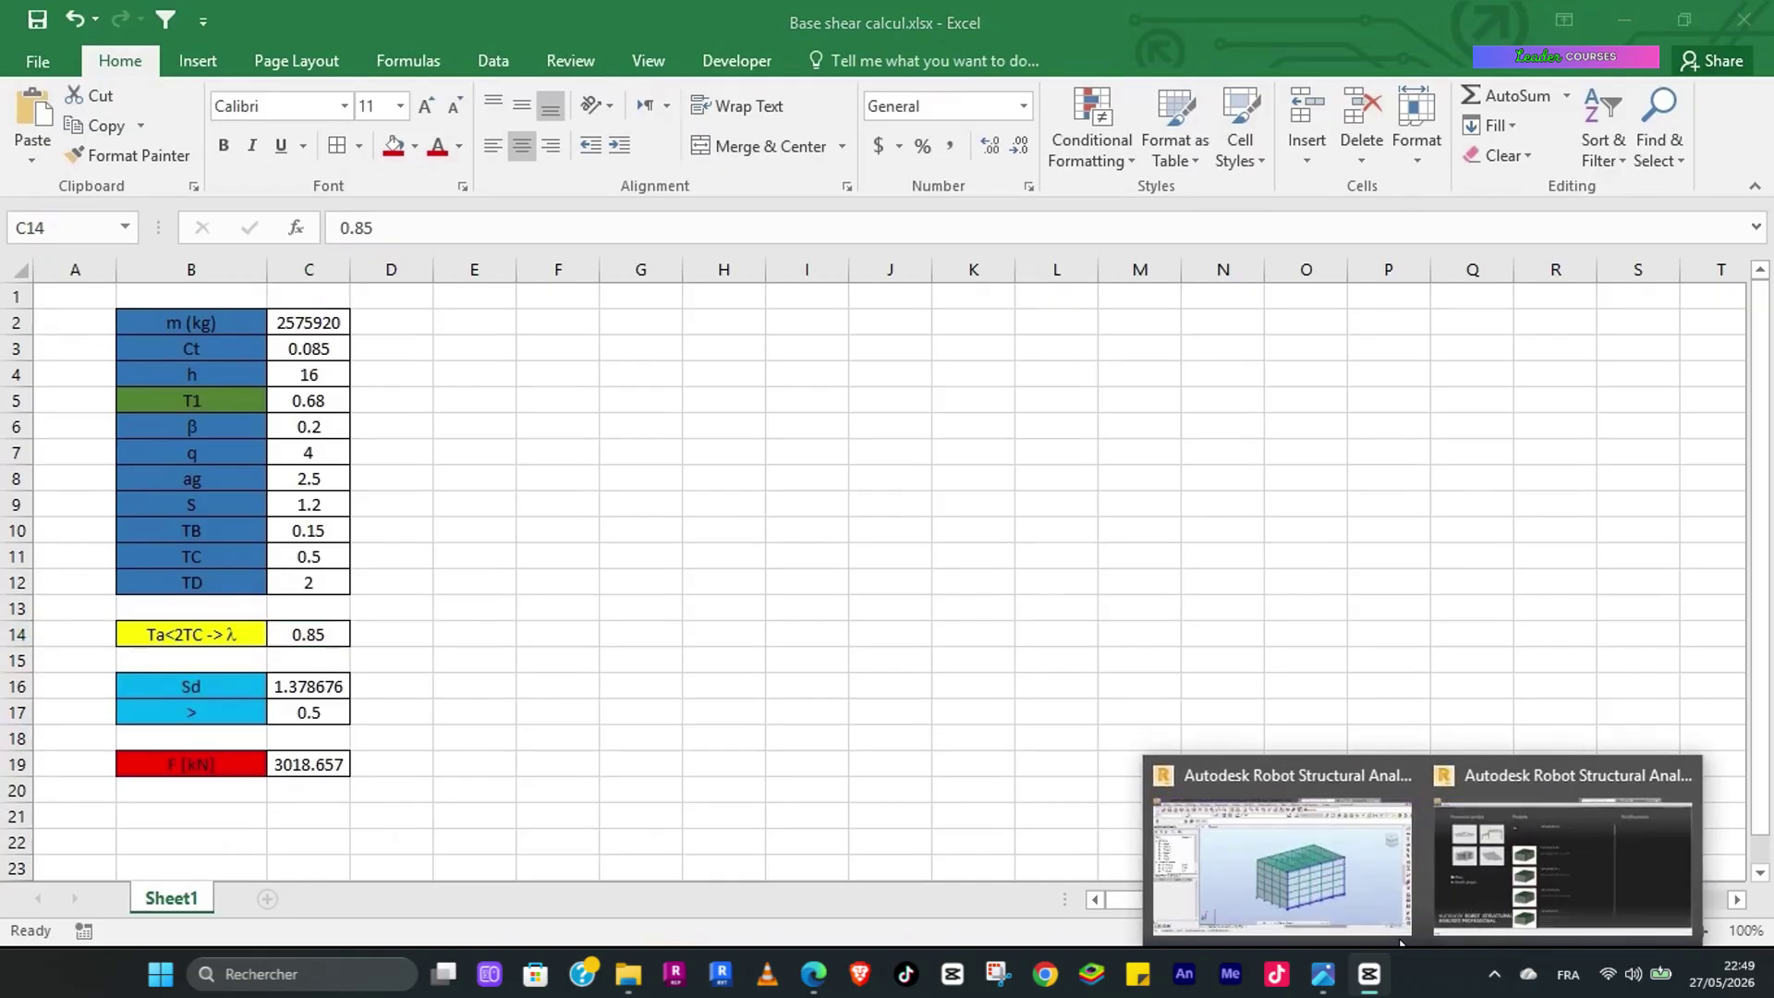
{"action": "left_click", "coordinate": [1285, 860]}
{"action": "scroll", "coordinate": [525, 730], "scroll_direction": "down", "scroll_amount": 2}
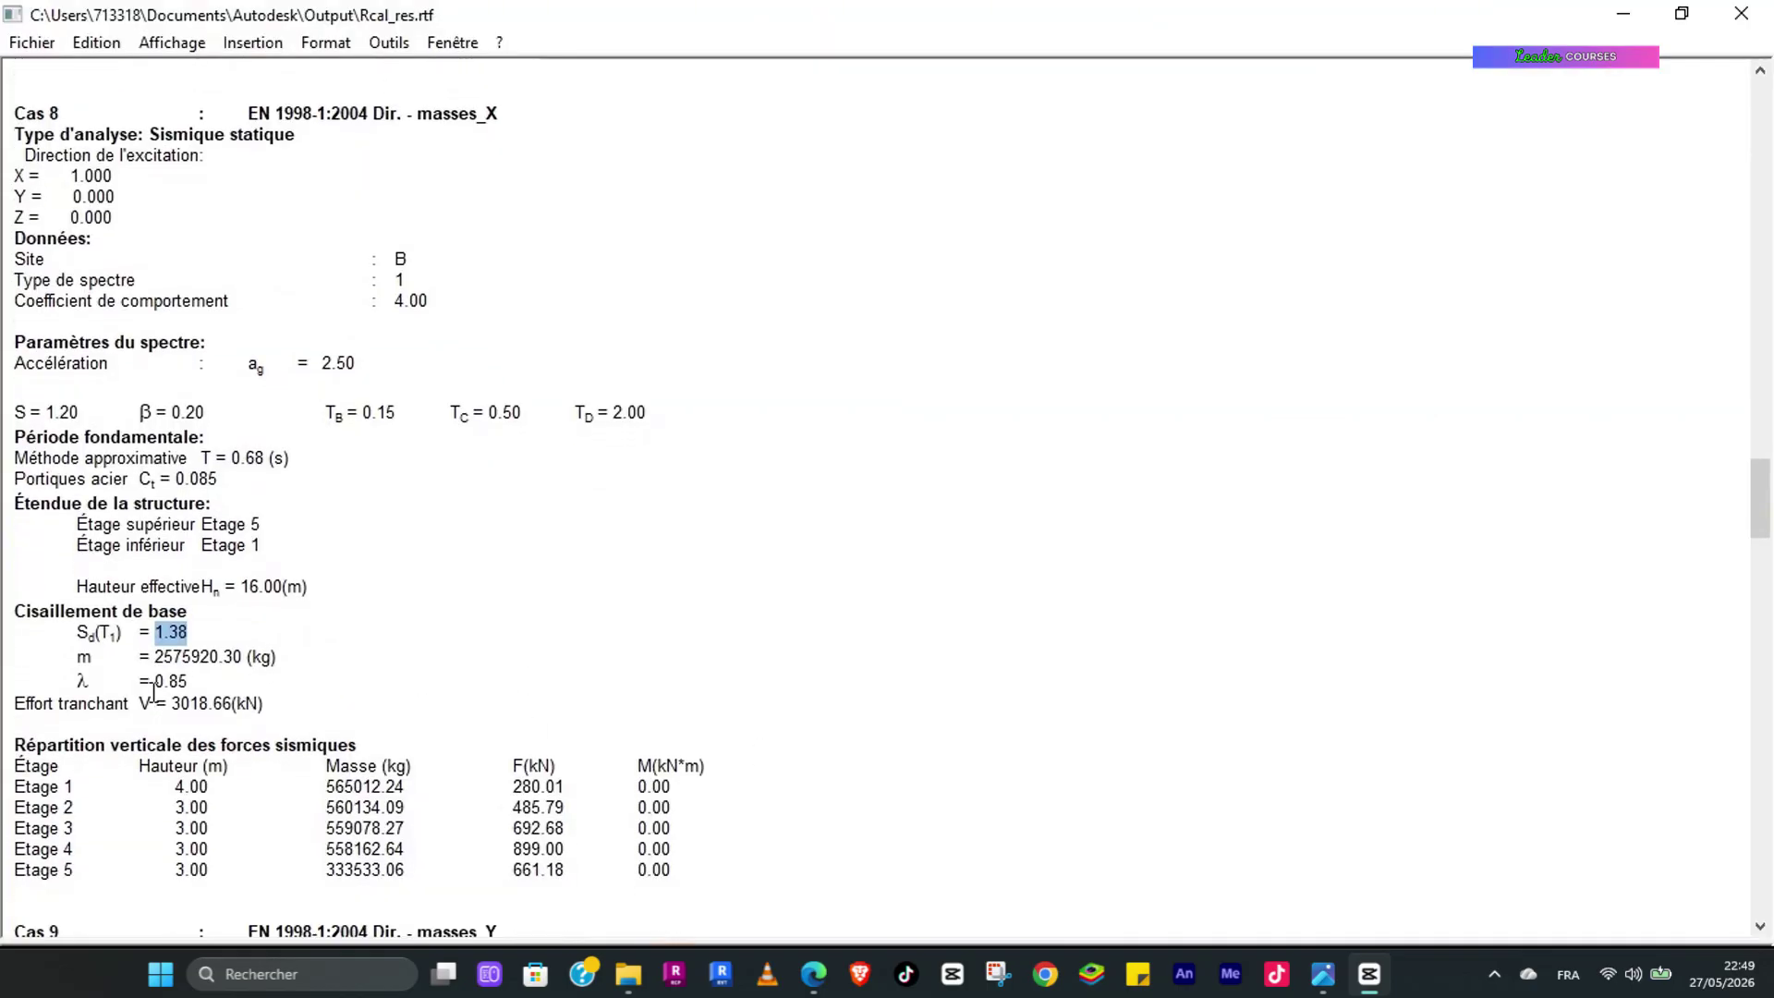
{"action": "left_click_drag", "start_coordinate": [141, 704], "coordinate": [251, 706]}
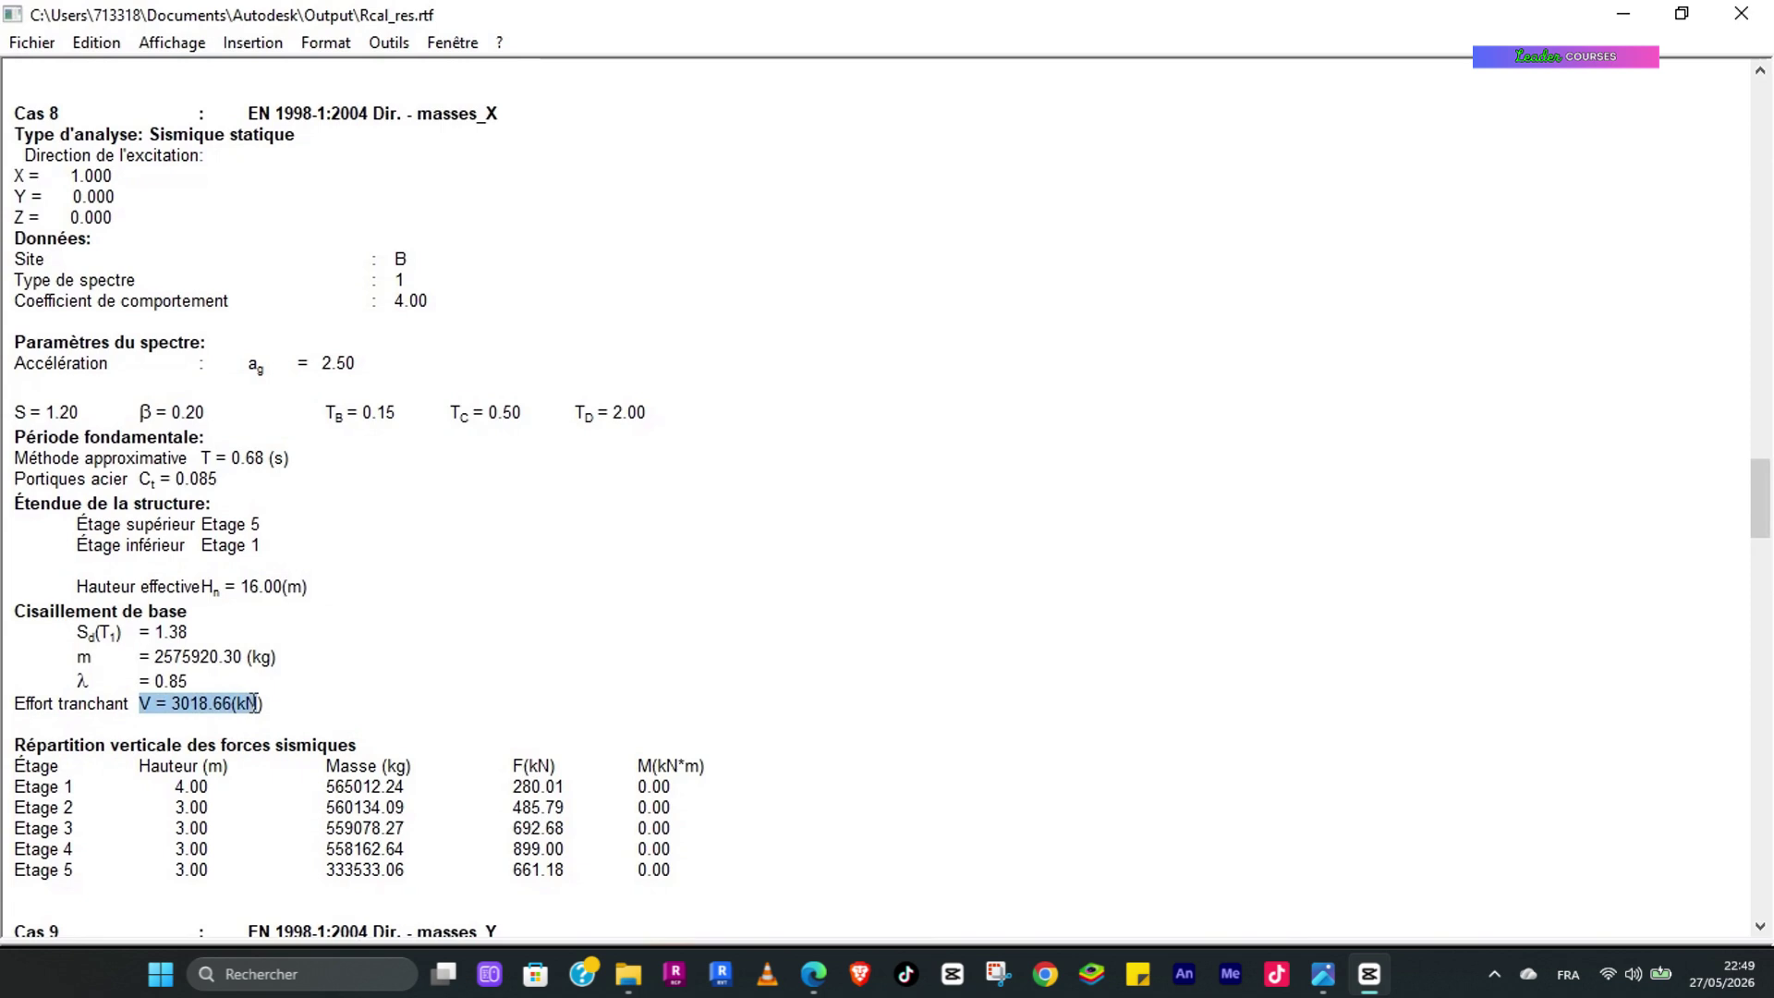
{"action": "mouse_move", "coordinate": [1369, 974]}
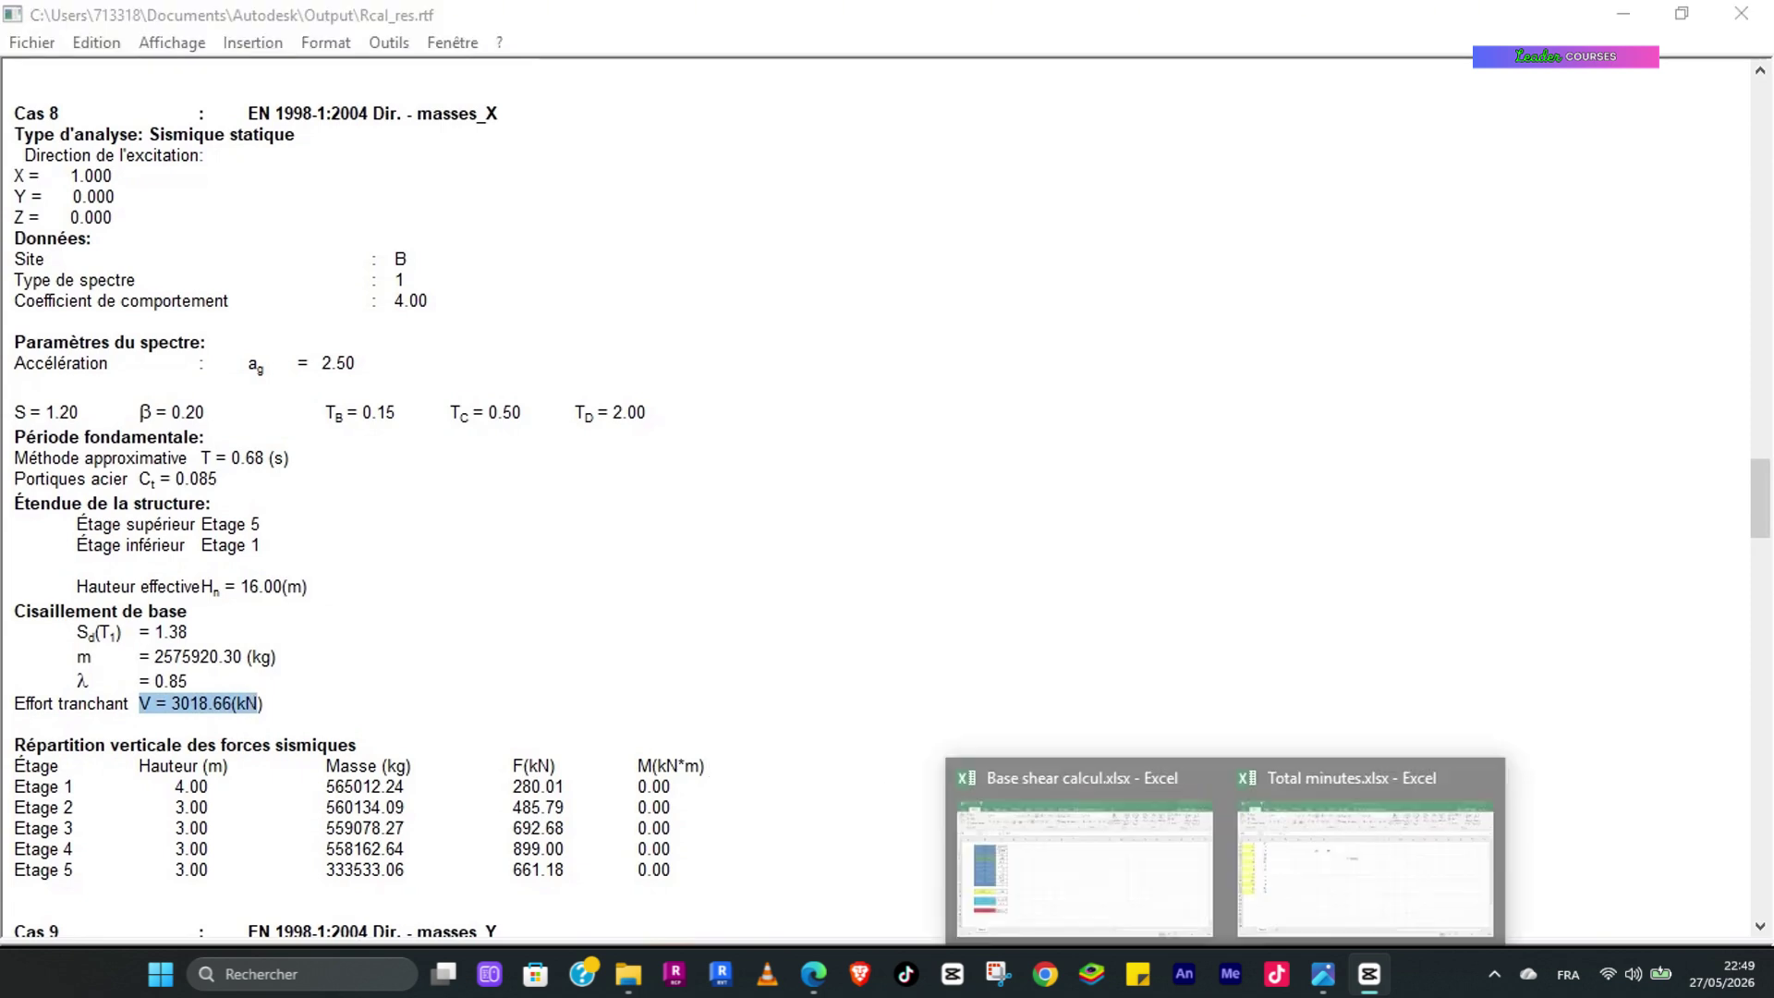
{"action": "left_click", "coordinate": [1181, 918]}
{"action": "left_click", "coordinate": [316, 762]}
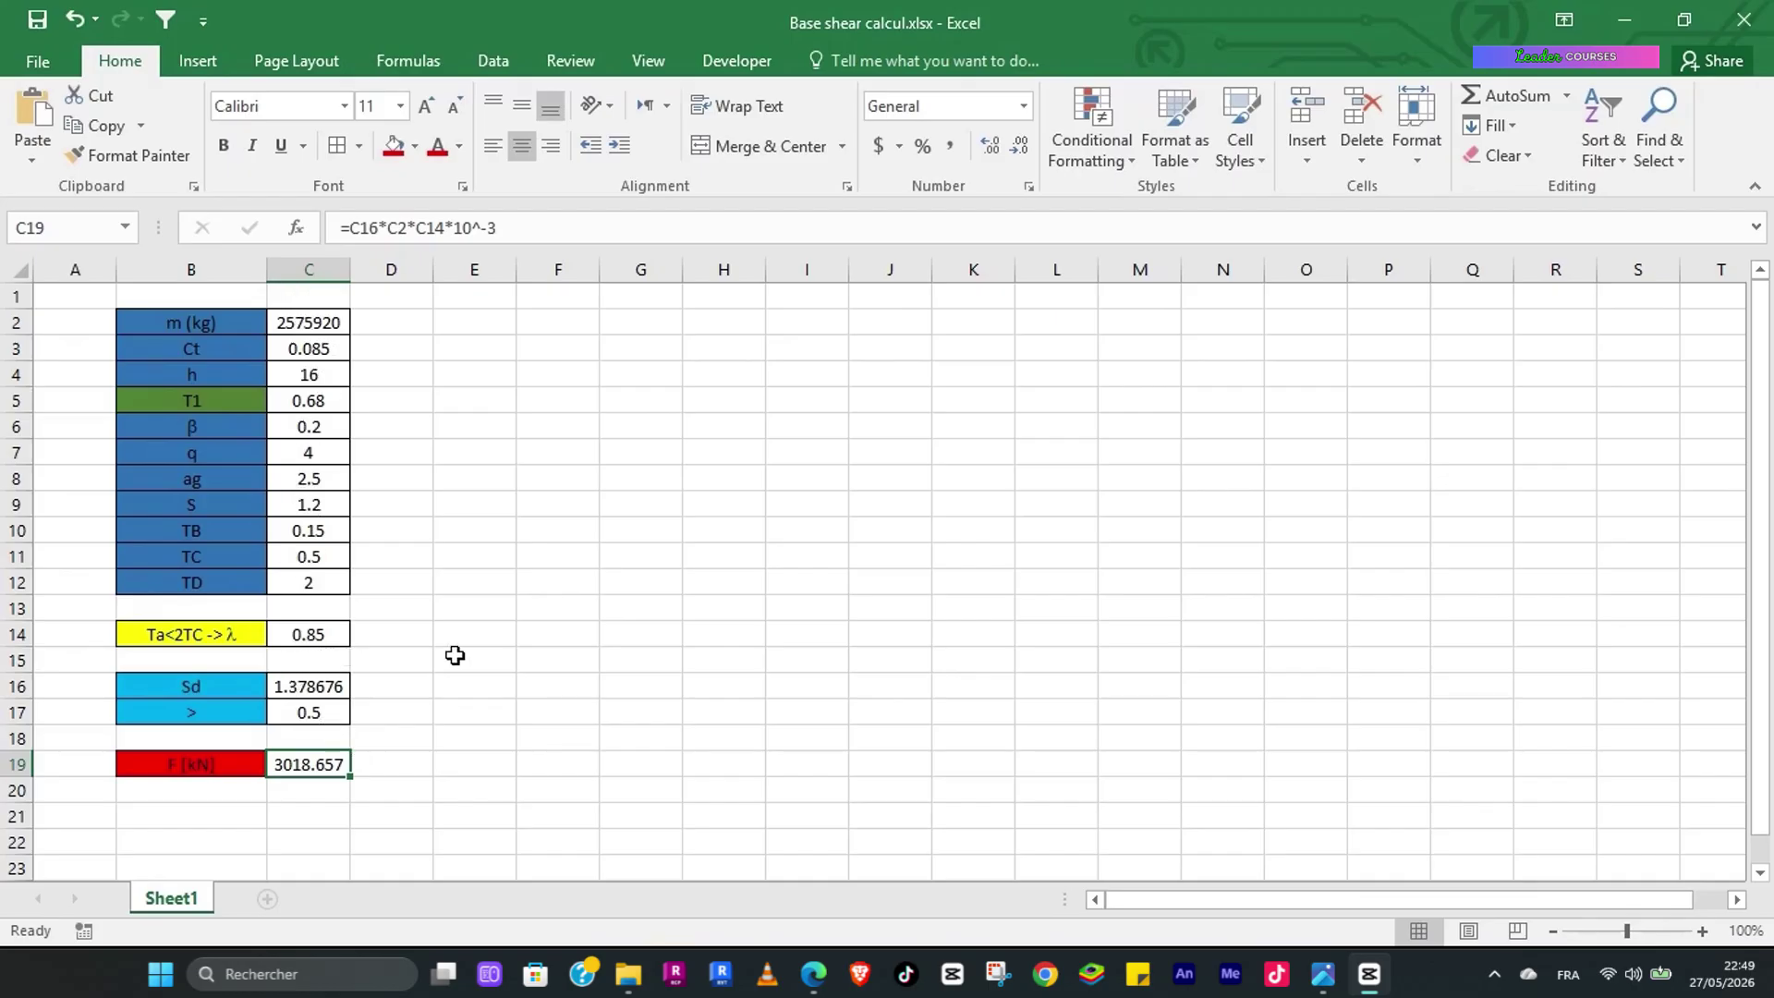
{"action": "left_click", "coordinate": [899, 558]}
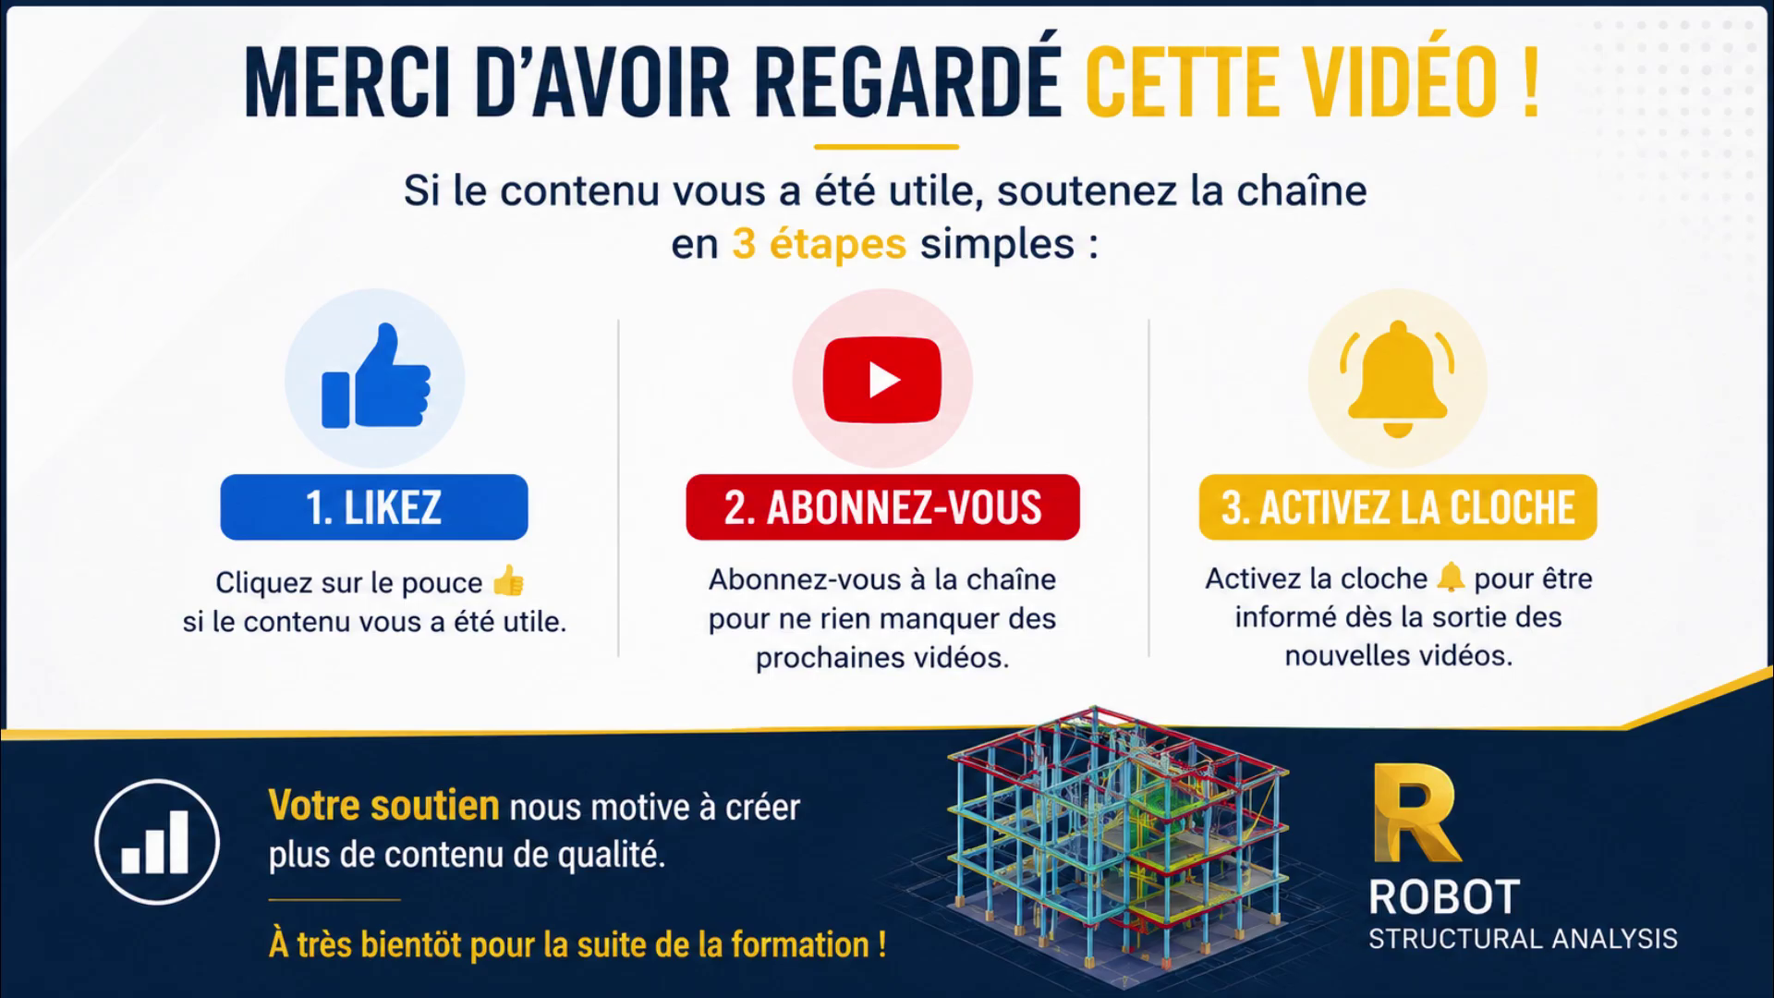